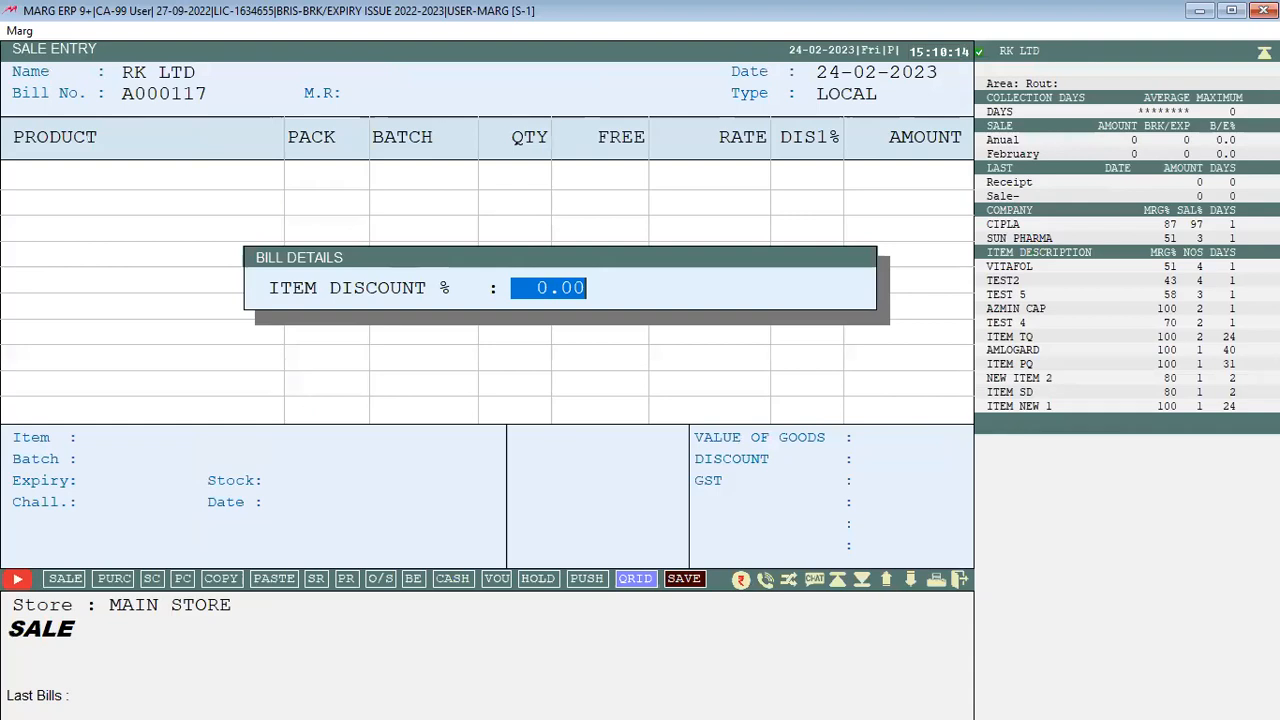
# Leave the open sale bill and search the control room settings for STORE
pyautogui.press('Escape')
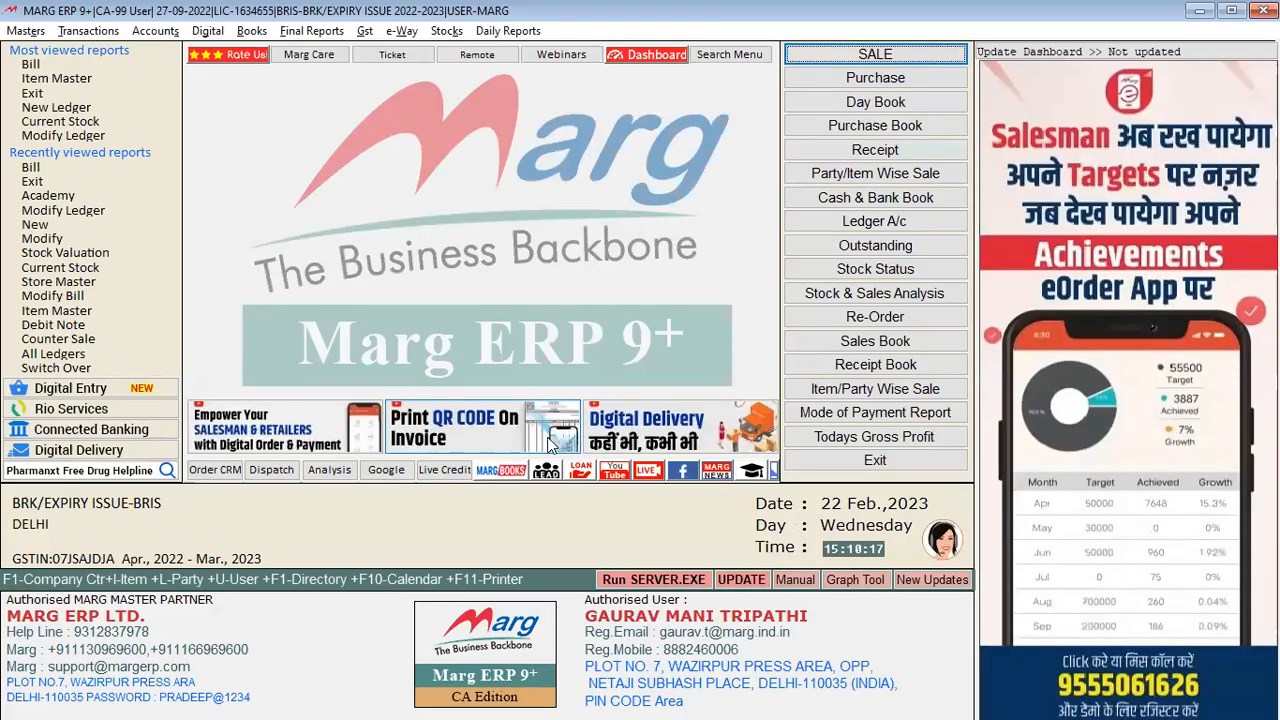
pyautogui.press('pagedown')
pyautogui.write('STORE')
pyautogui.press('Return')
pyautogui.press('Return')
pyautogui.press('Return')
pyautogui.press('Return')
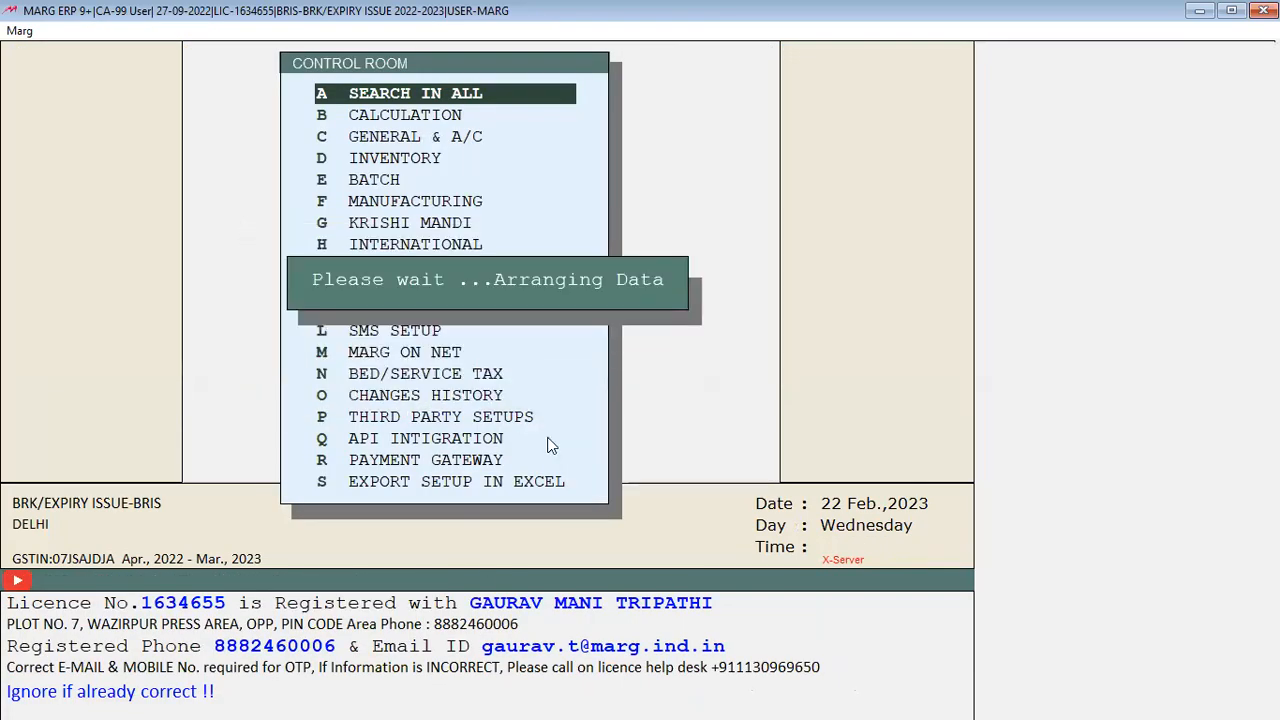
# Save the control room changes, accepting the file maintenance run, and dismiss the Business Type form
pyautogui.press('Escape')
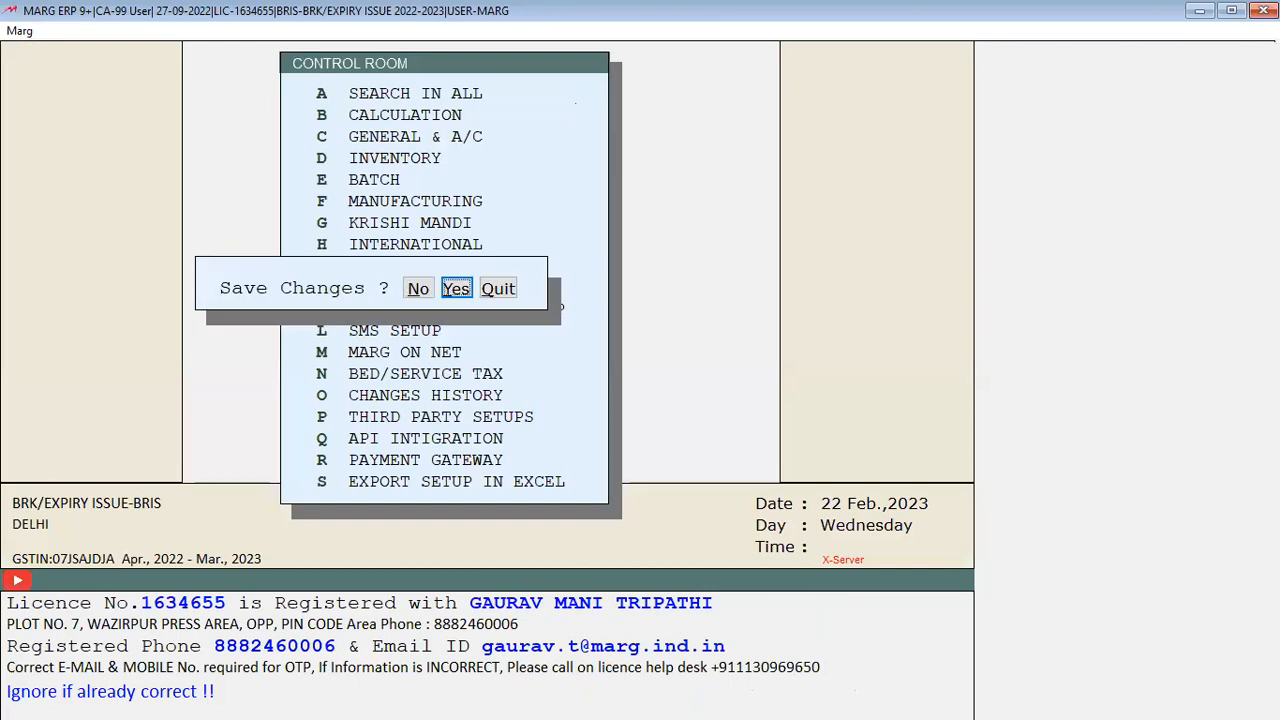
pyautogui.press('Return')
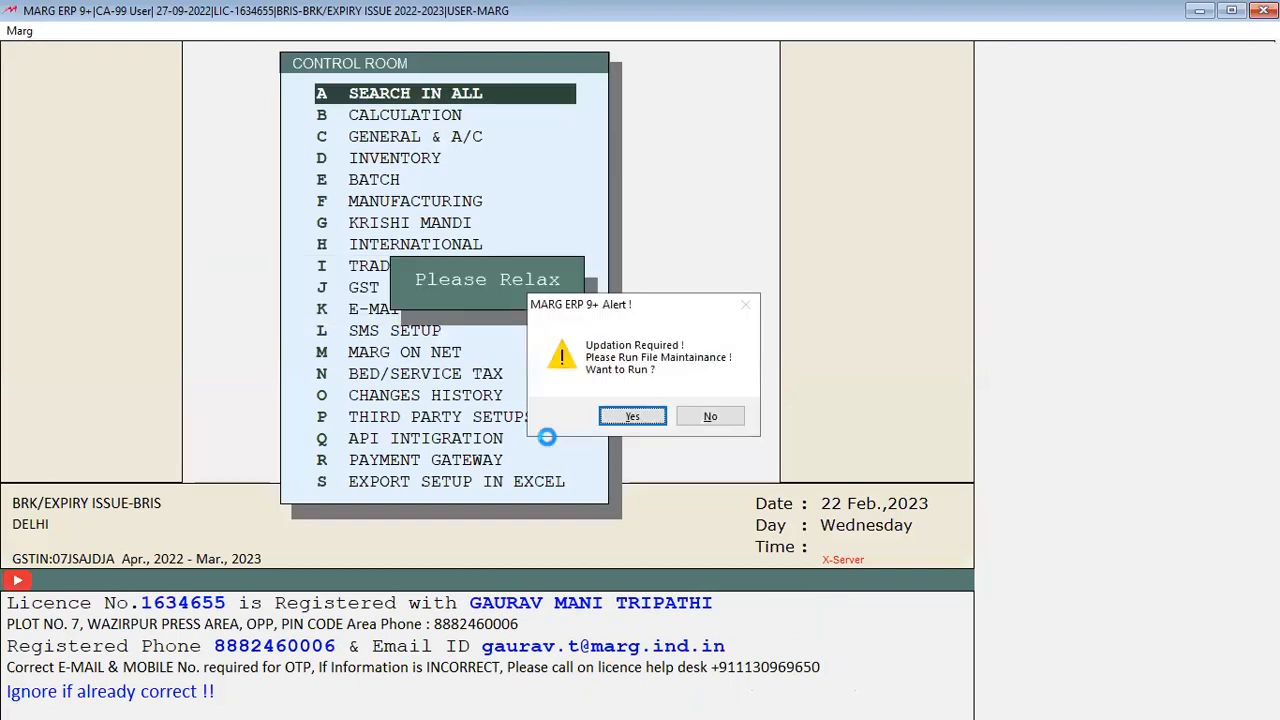
pyautogui.press('Return')
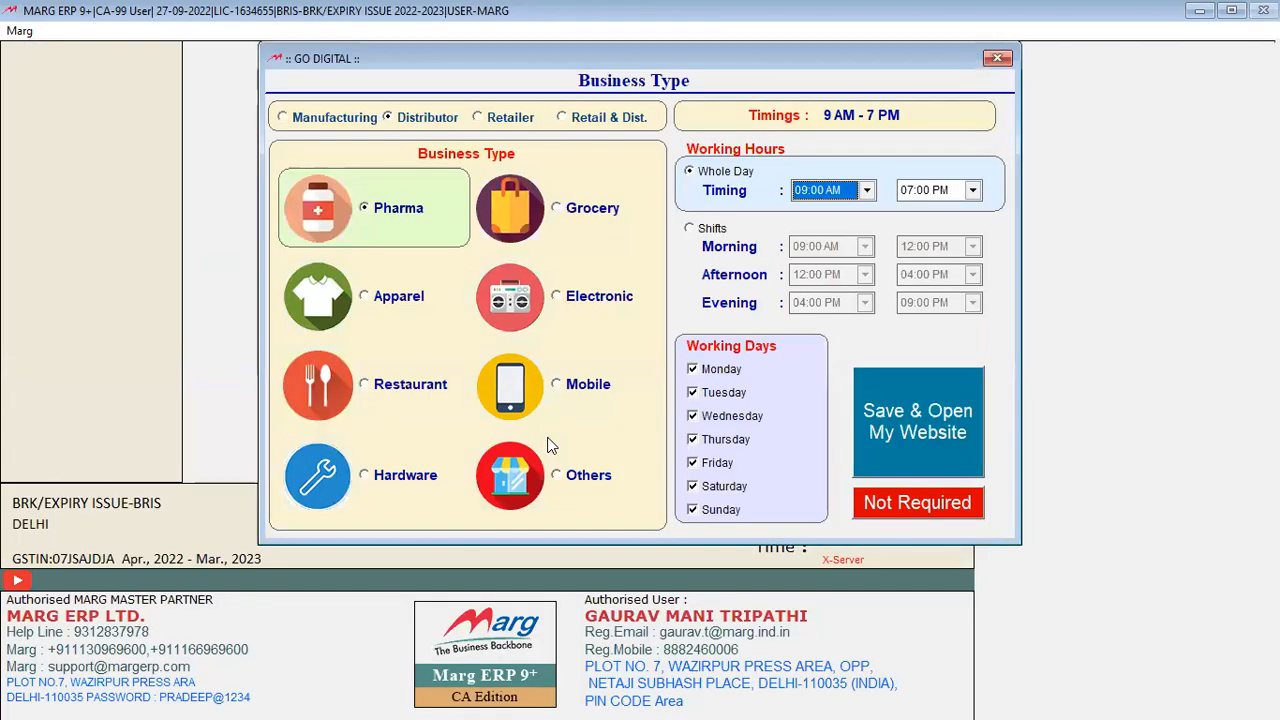
pyautogui.press('Escape')
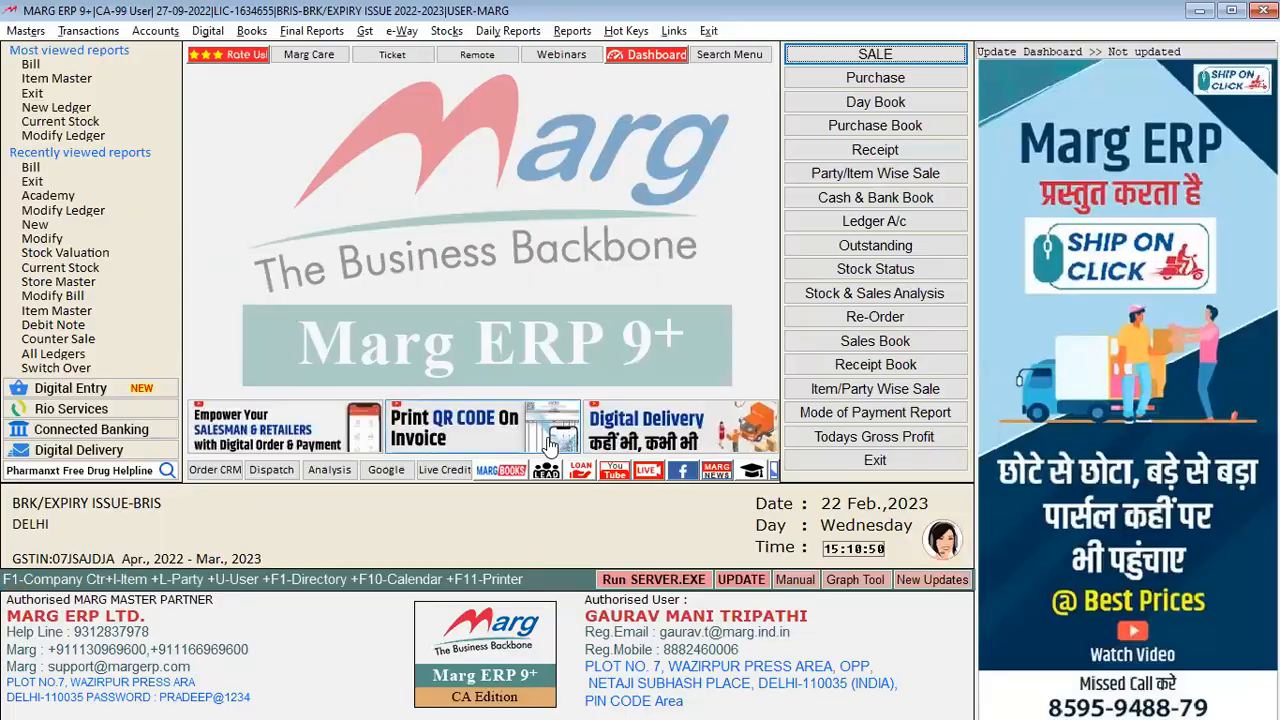
# Start a new sale bill in the BR series for the party RK LTD
pyautogui.hotkey('alt', 'n')
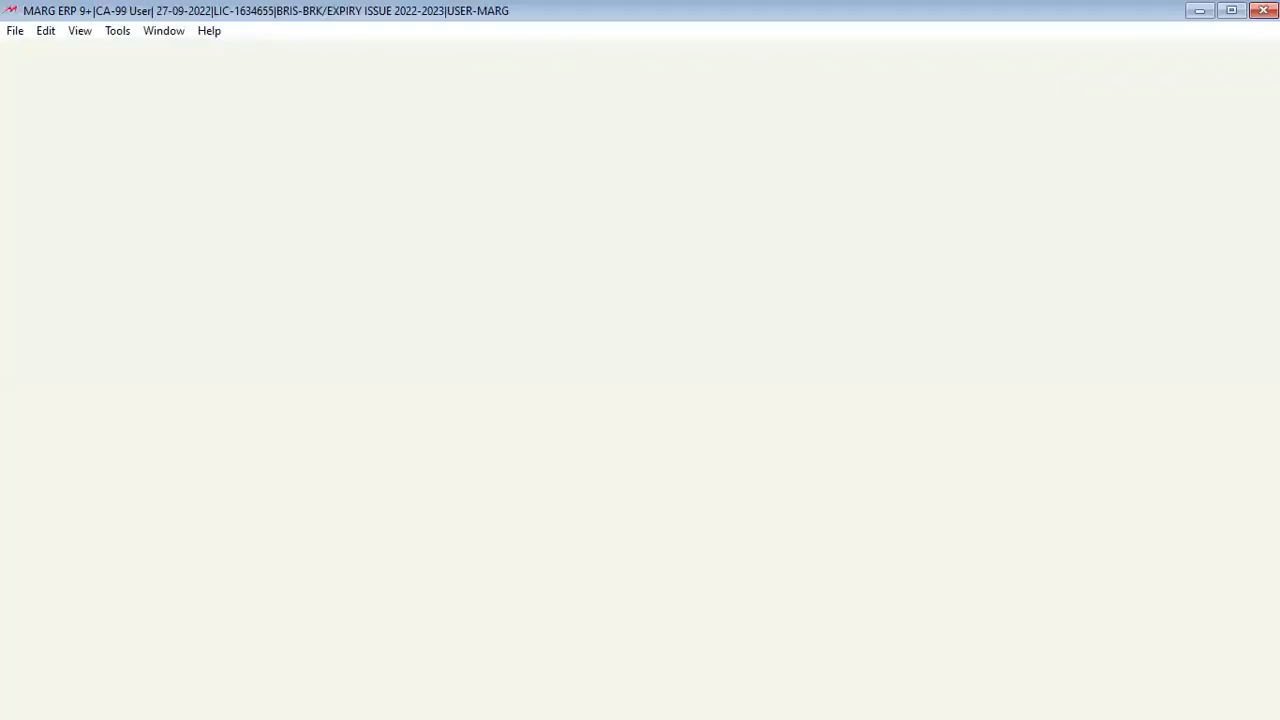
pyautogui.write('R')
pyautogui.press('Down')
pyautogui.press('Down')
pyautogui.press('Down')
pyautogui.press('Down')
pyautogui.press('Down')
pyautogui.press('Return')
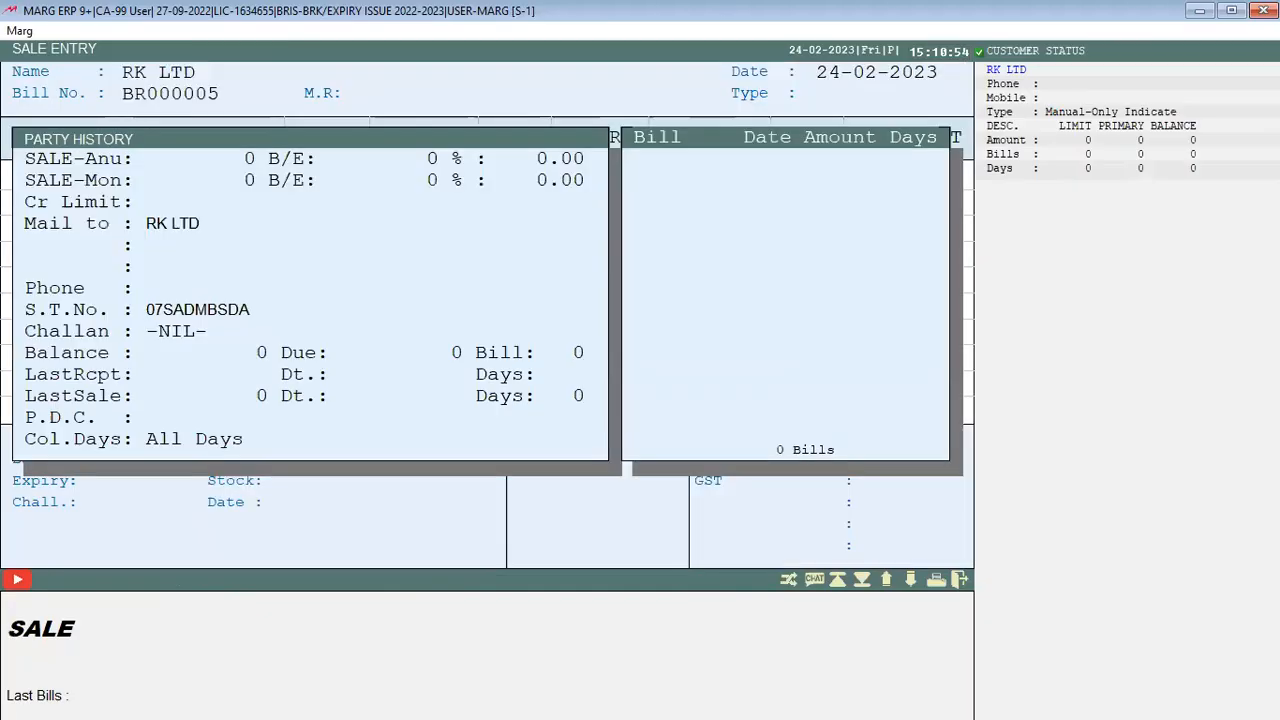
pyautogui.press('Return')
pyautogui.press('Return')
pyautogui.press('Return')
# Examine the tax, rate and item discount settings of the product CANDY and leave its record unchanged
pyautogui.press('Down')
pyautogui.press('Down')
pyautogui.press('Down')
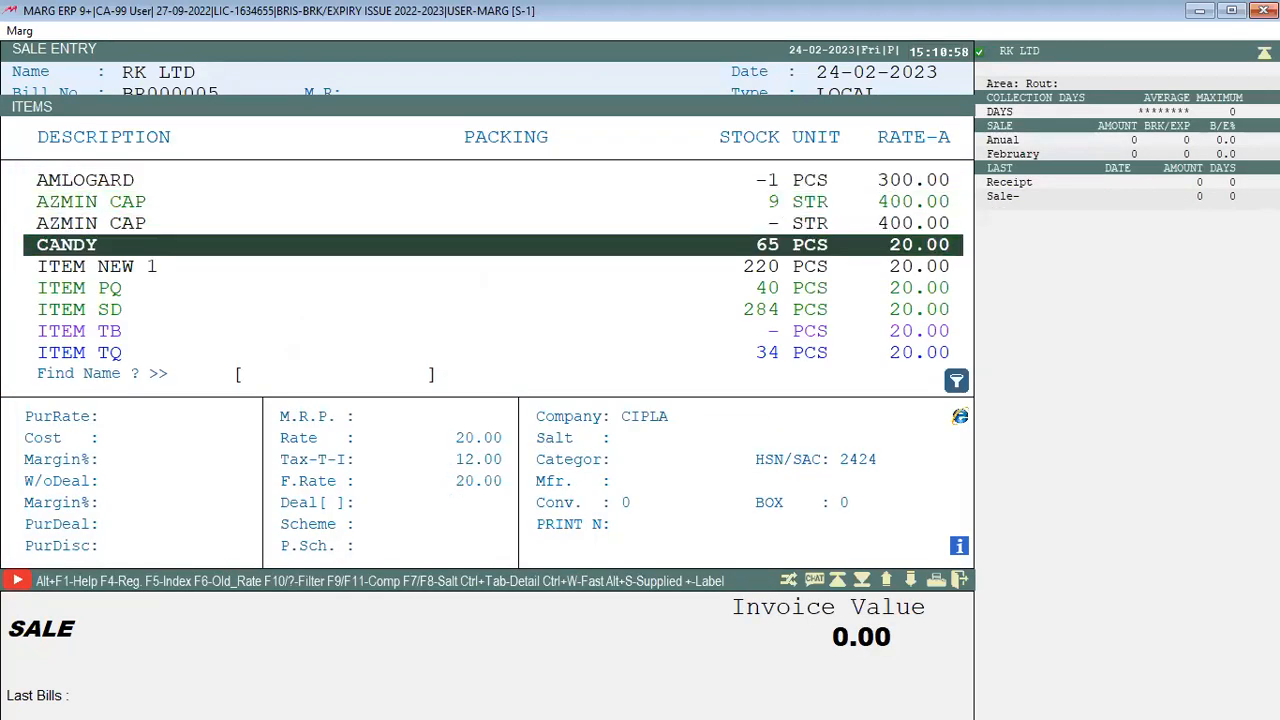
pyautogui.hotkey('ctrl', 'Return')
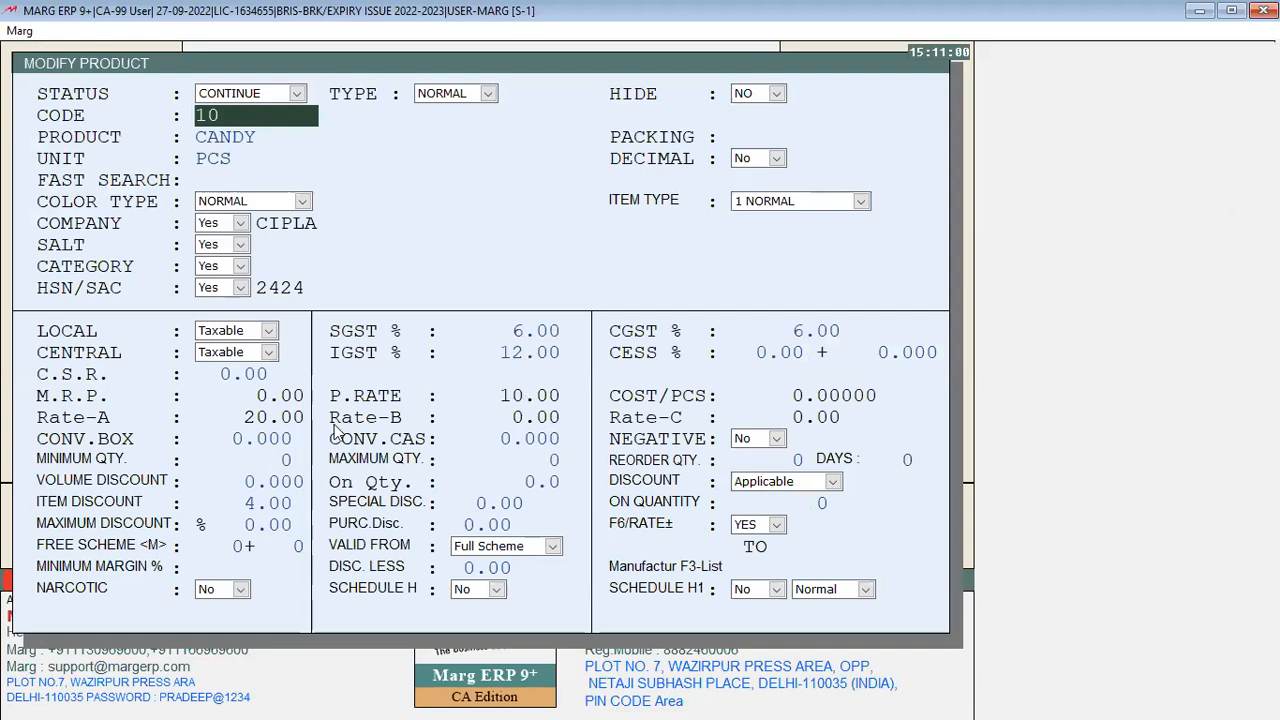
pyautogui.press('Escape')
pyautogui.press('Right')
pyautogui.press('Return')
# Add the item CANDY, batch B0012345, to the bill with quantity 1
pyautogui.press('Return')
pyautogui.press('Return')
pyautogui.write('1')
pyautogui.press('Return')
pyautogui.press('Escape')
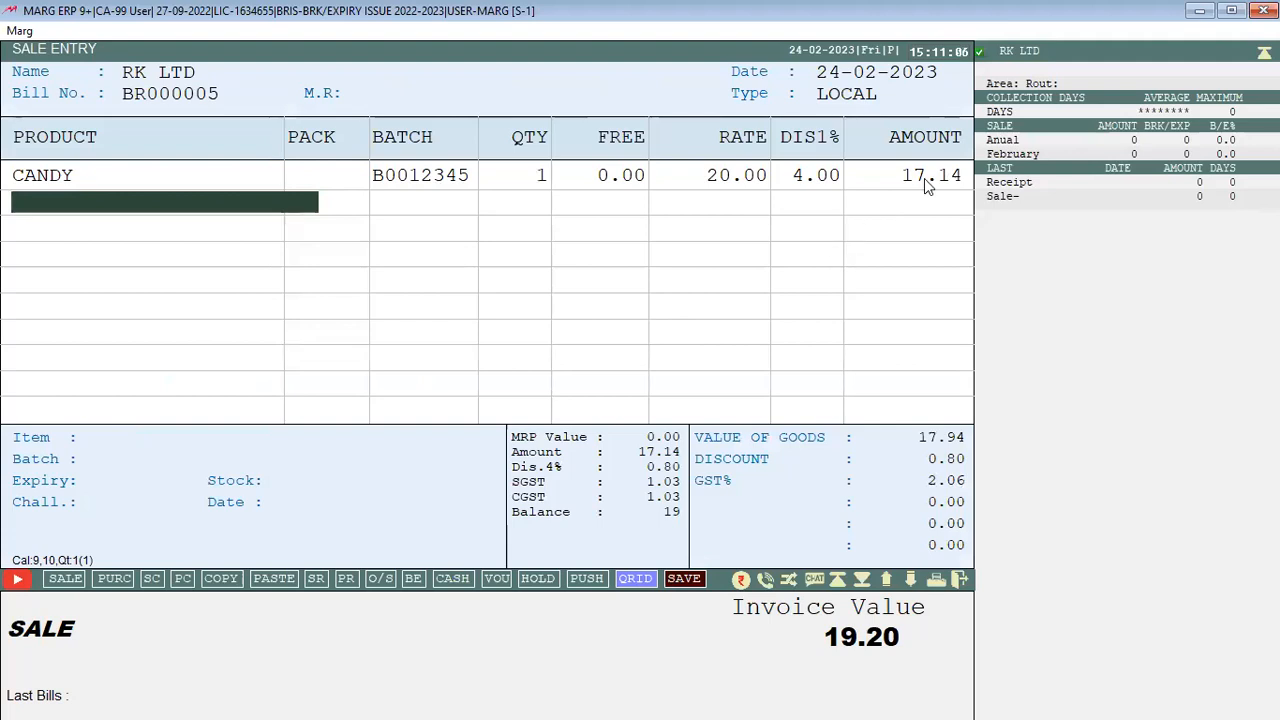
# Open the control room from the bill and search all controls for SHOW AMOUNT
pyautogui.hotkey('ctrl', 'F10')
pyautogui.press('Return')
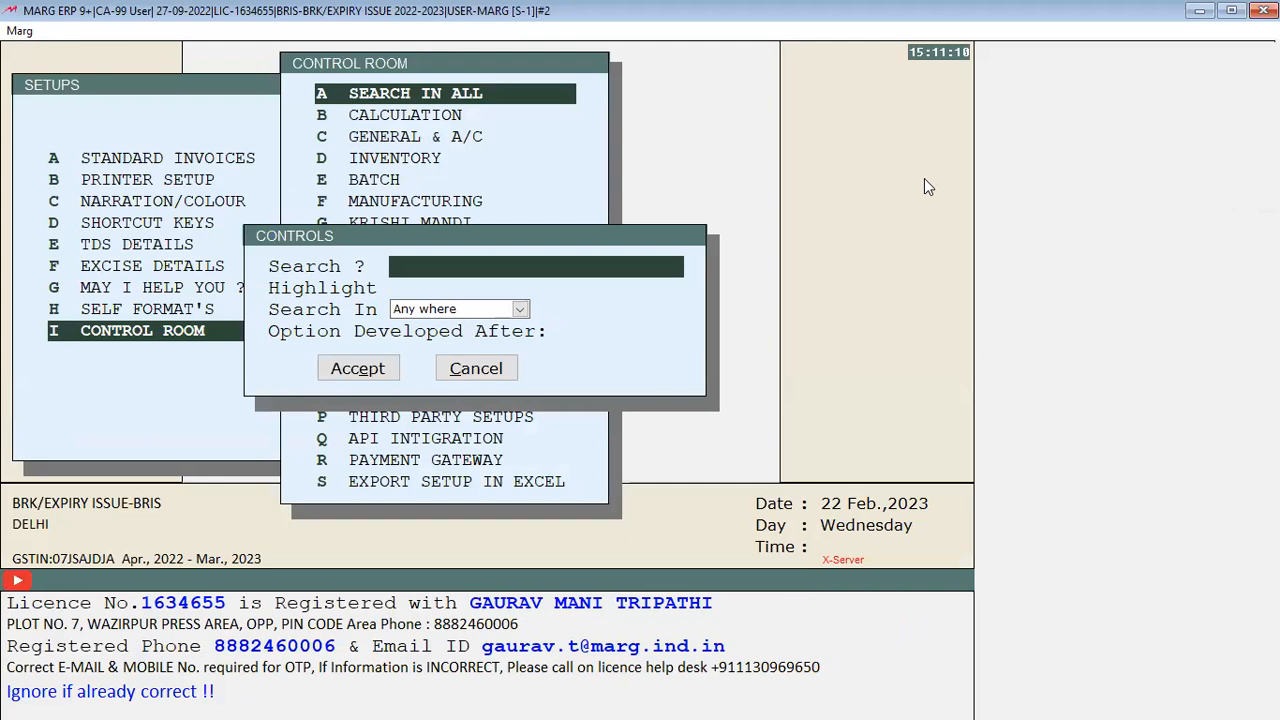
pyautogui.write('SHOW AMOUNT')
pyautogui.press('Return')
pyautogui.press('Return')
pyautogui.press('Return')
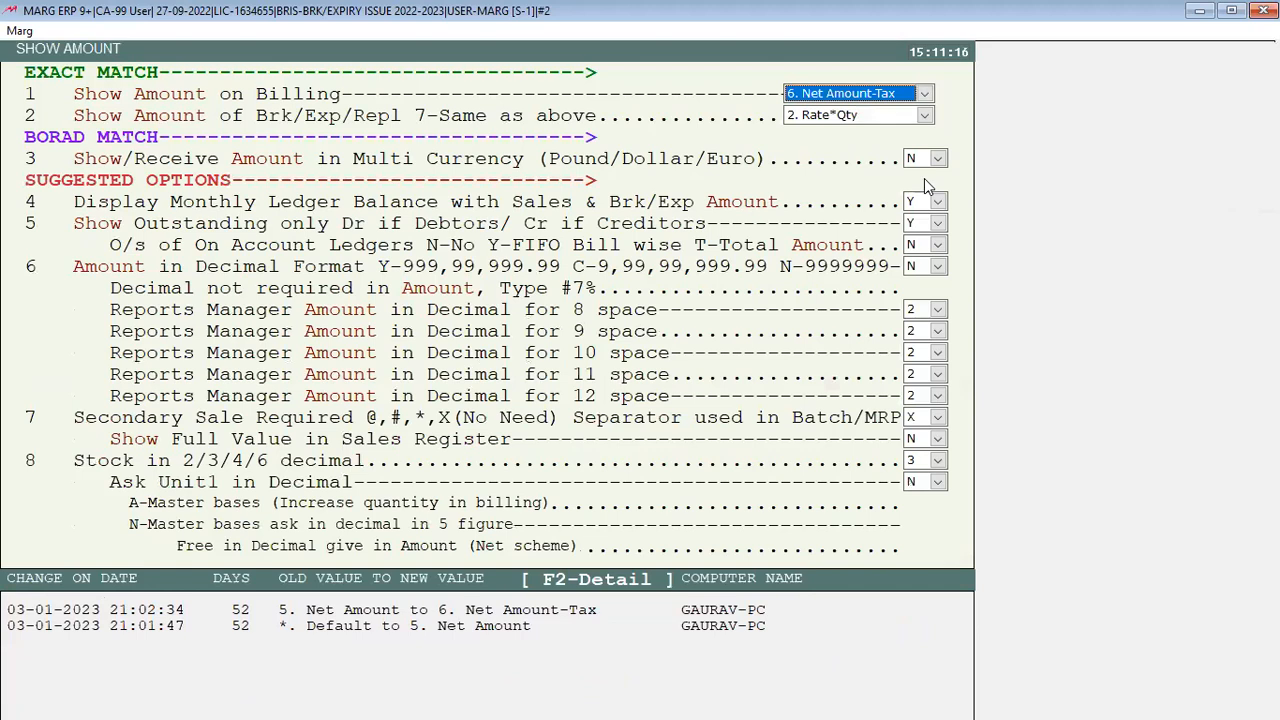
# Change Show Amount on Billing to Rate*Qty and save the control room settings
pyautogui.press('space')
pyautogui.press('Up')
pyautogui.press('Up')
pyautogui.press('Up')
pyautogui.press('Up')
pyautogui.press('Return')
pyautogui.press('Escape')
pyautogui.press('Right')
pyautogui.press('Return')
# Discard the current bill and start a fresh sale bill for RK LTD
pyautogui.press('Escape')
pyautogui.press('Right')
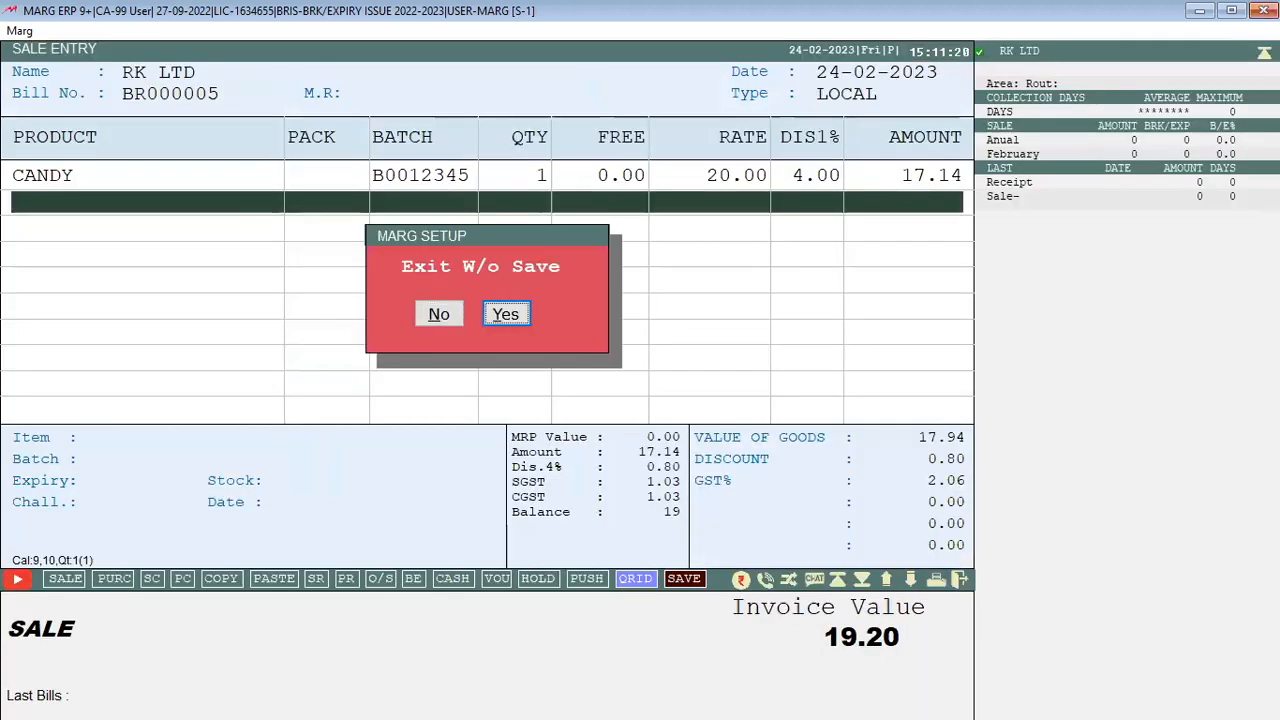
pyautogui.press('Return')
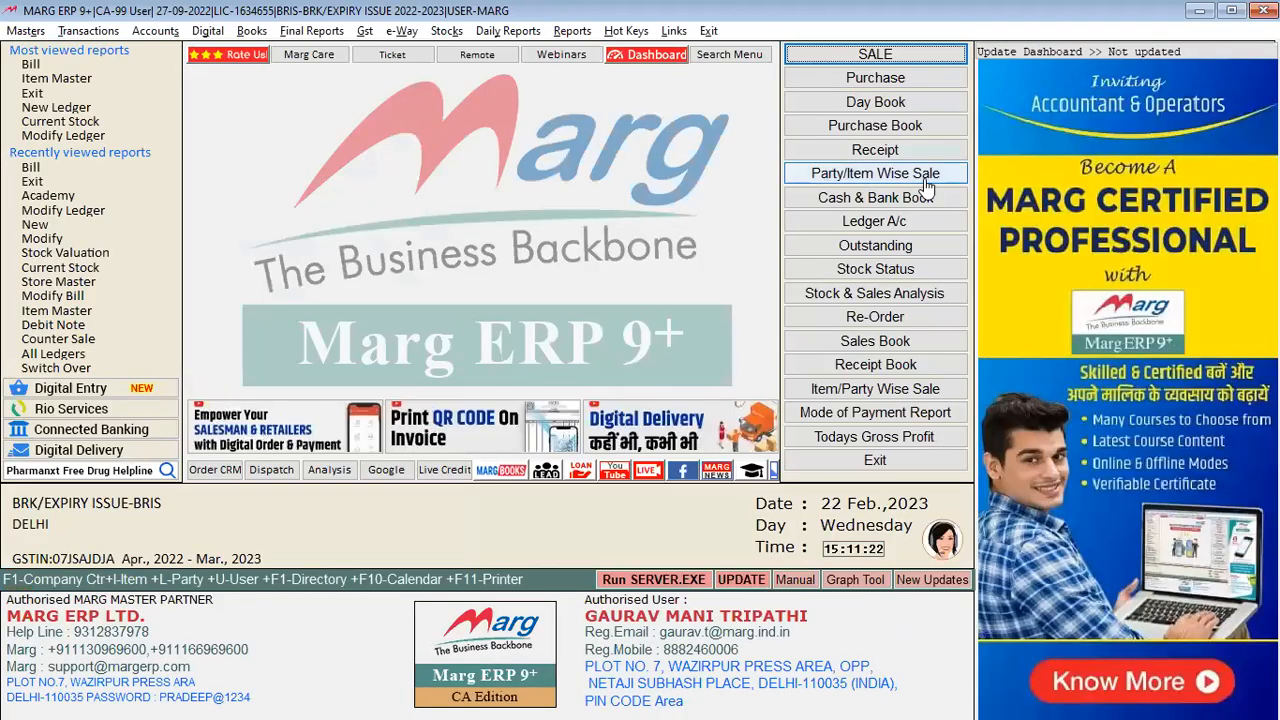
pyautogui.click(925, 177)
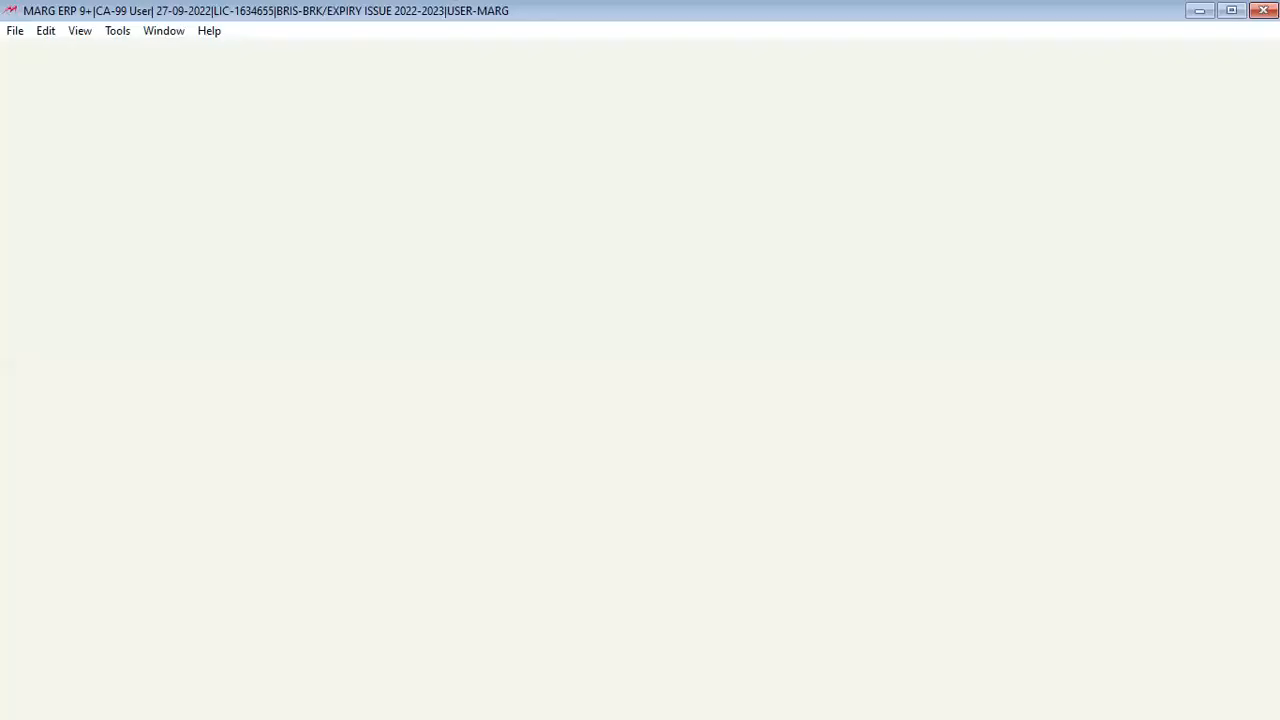
pyautogui.press('Return')
pyautogui.press('Return')
pyautogui.press('Return')
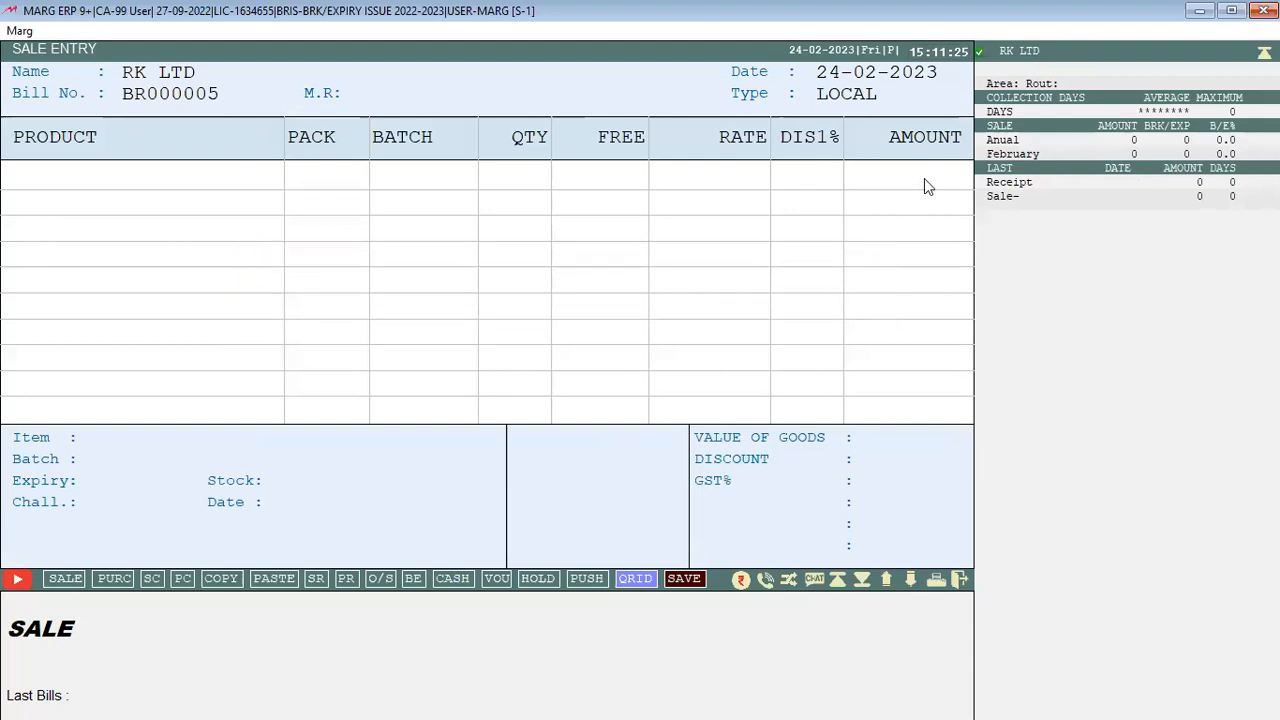
pyautogui.press('Return')
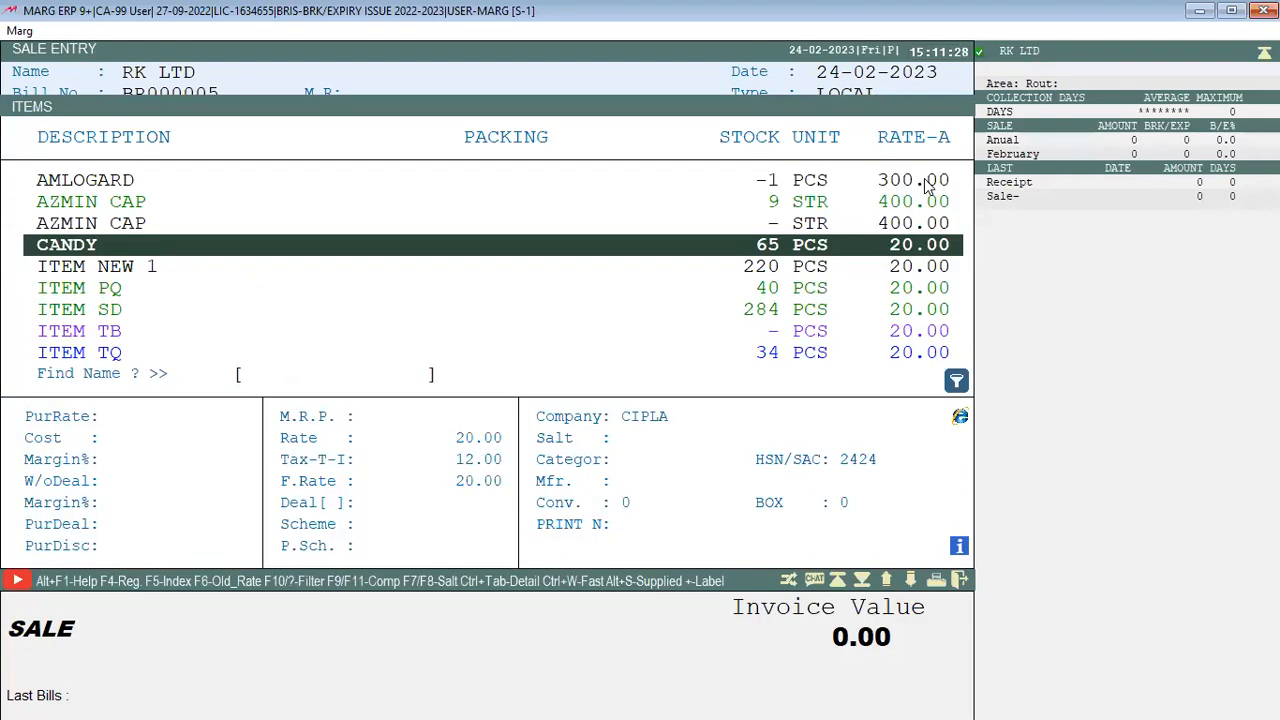
# Enter one piece of CANDY from batch B0012345 as the first line of the new bill
pyautogui.press('Return')
pyautogui.press('Return')
pyautogui.write('1')
pyautogui.press('Return')
pyautogui.press('Escape')
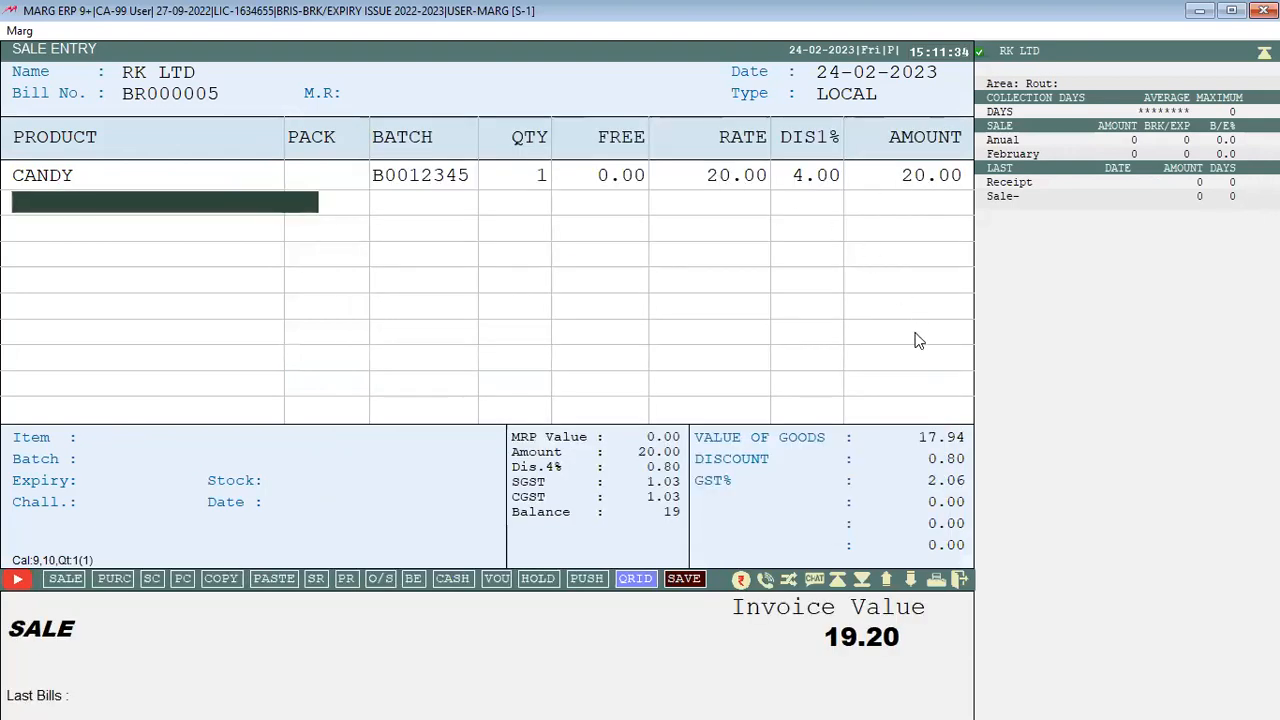
# Set the item discount on the CANDY line to 0%
pyautogui.press('Up')
pyautogui.press('Up')
pyautogui.press('Return')
pyautogui.press('Return')
pyautogui.press('Return')
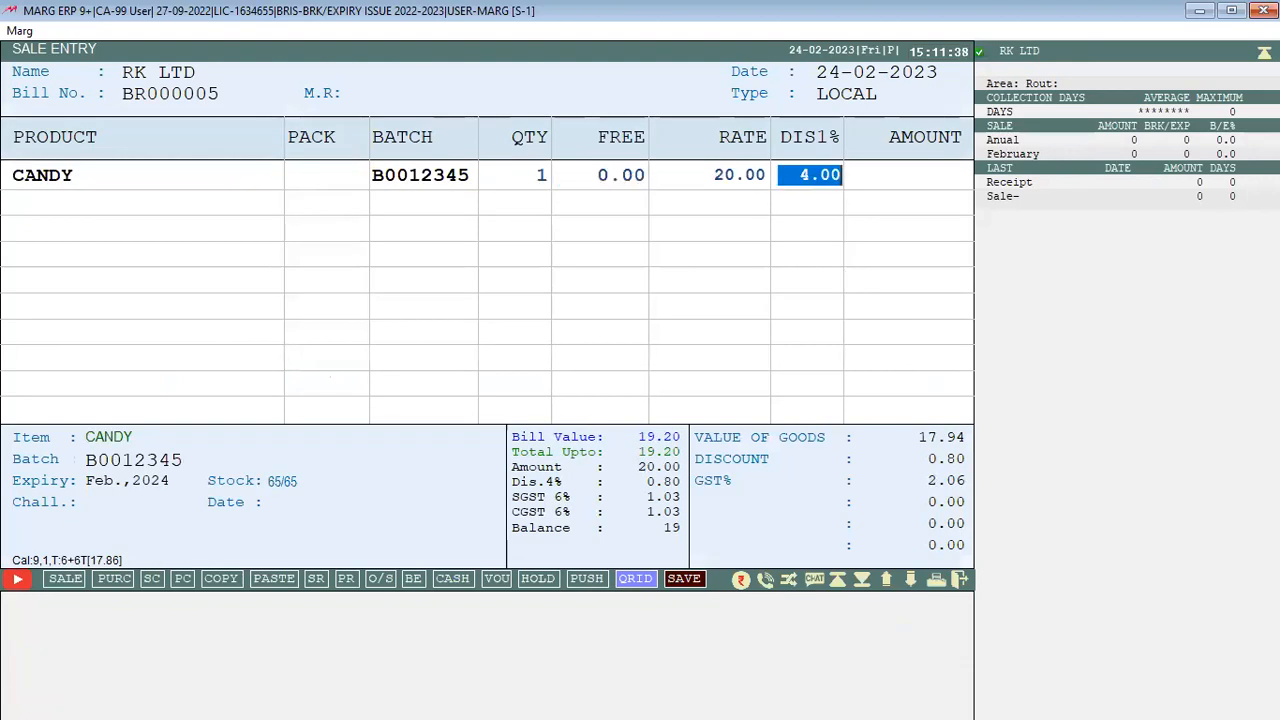
pyautogui.write('0')
pyautogui.press('Return')
pyautogui.press('Return')
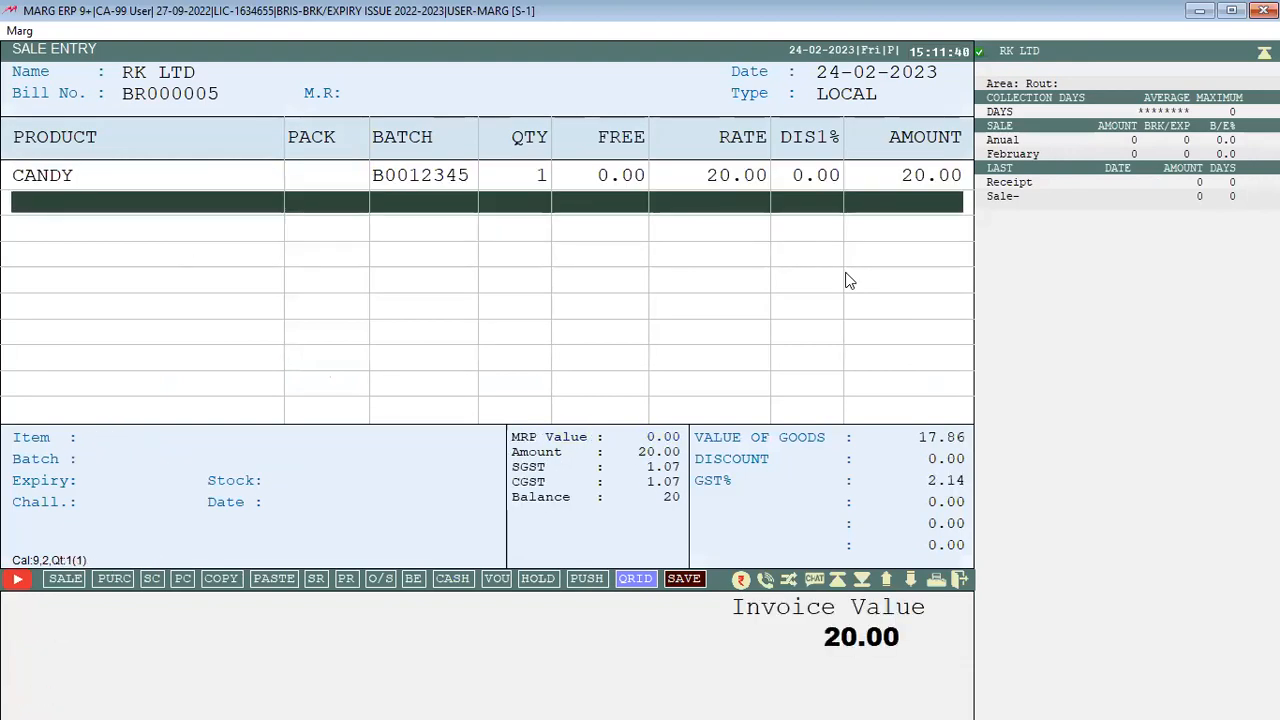
# Review the GST percentages in the product record of CANDY from its bill line
pyautogui.press('Up')
pyautogui.press('Return')
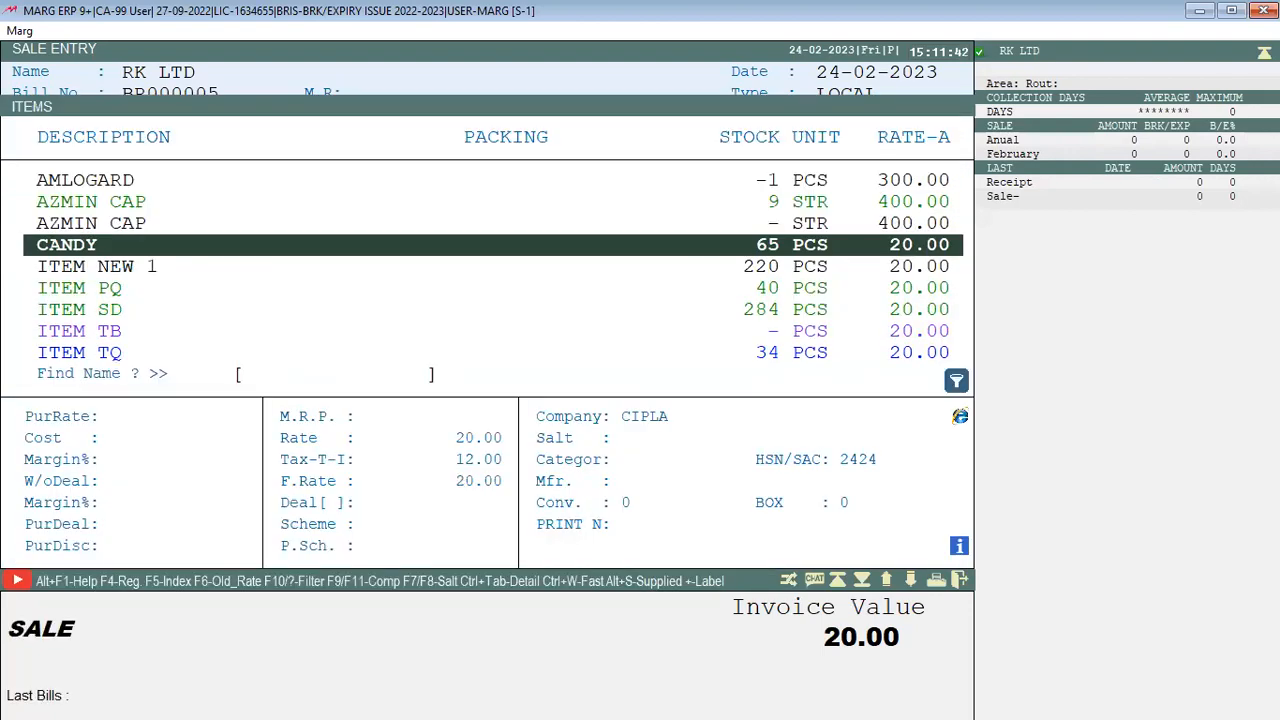
pyautogui.hotkey('ctrl', 'Return')
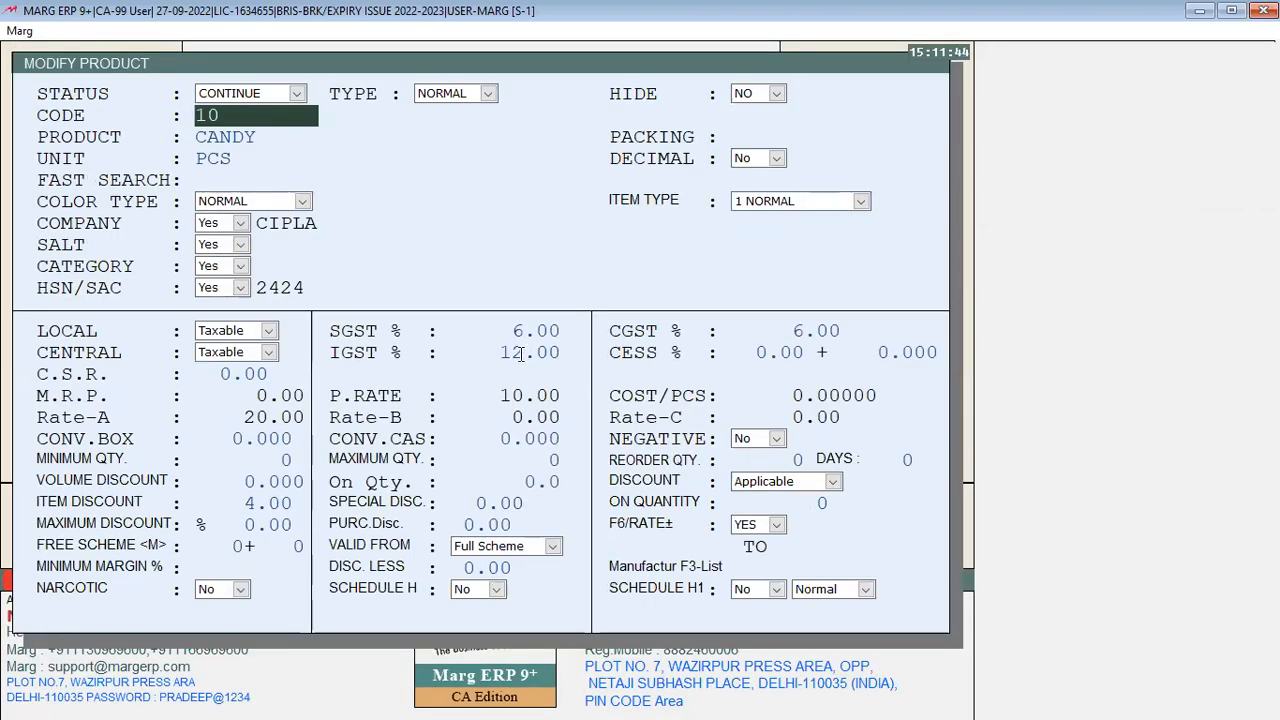
pyautogui.press('Escape')
pyautogui.press('Right')
pyautogui.press('Return')
pyautogui.press('Return')
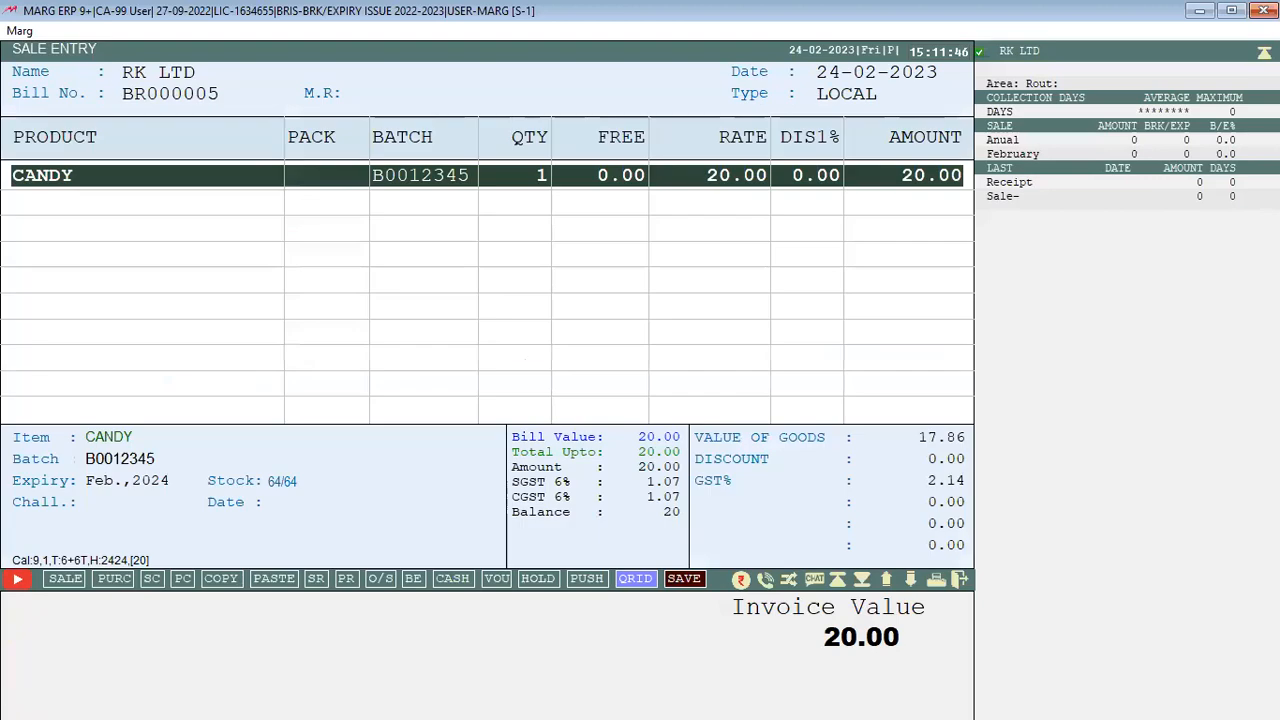
pyautogui.press('Down')
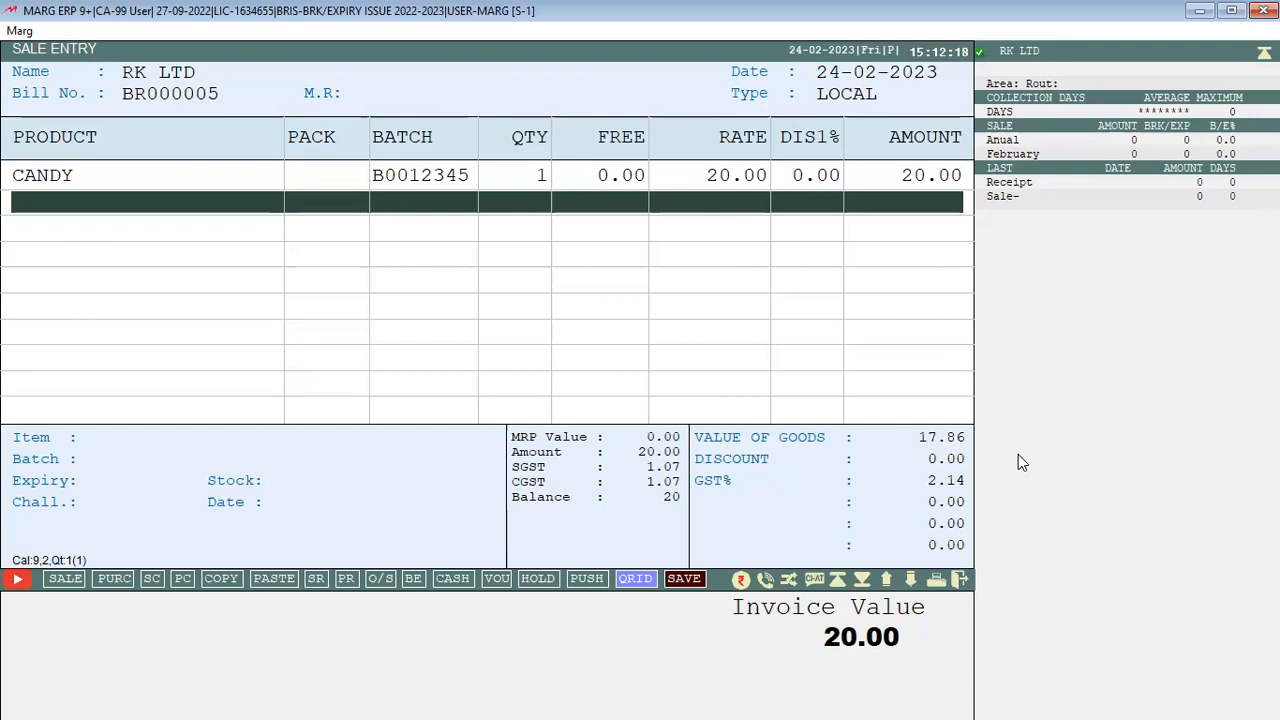
# Exit the RK LTD sale bill without saving it
pyautogui.press('Escape')
pyautogui.press('Right')
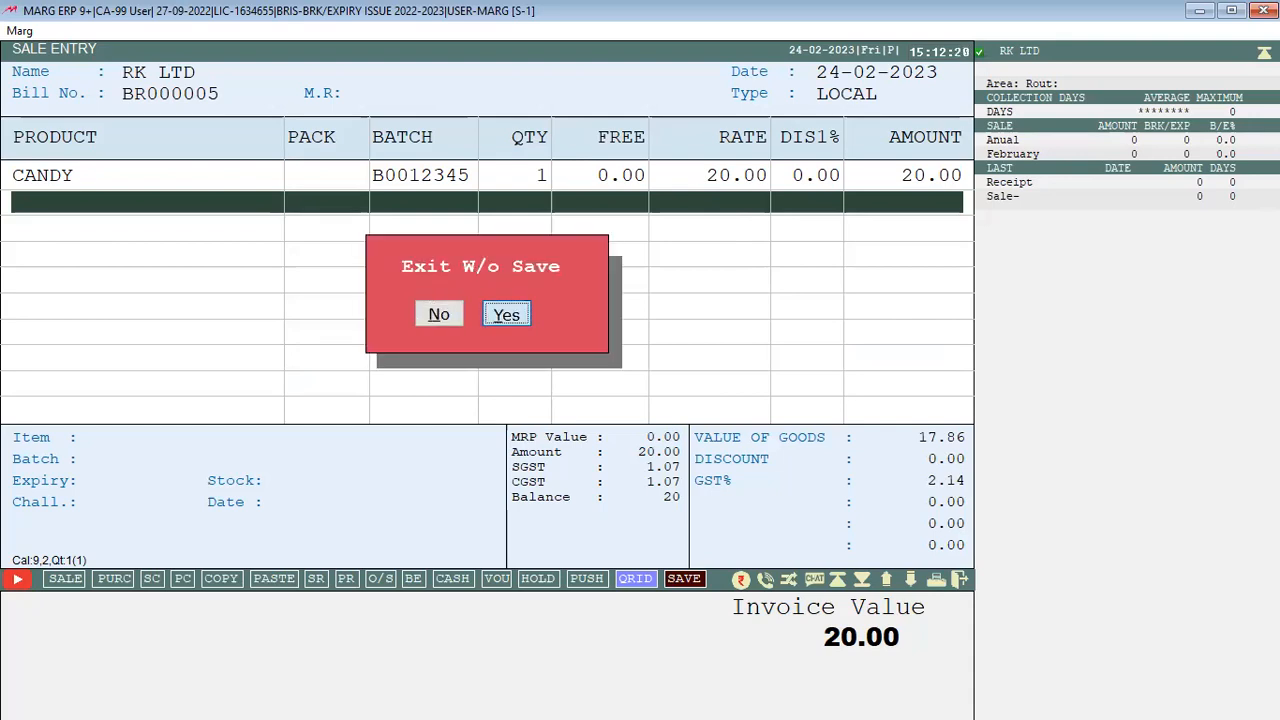
pyautogui.press('Return')
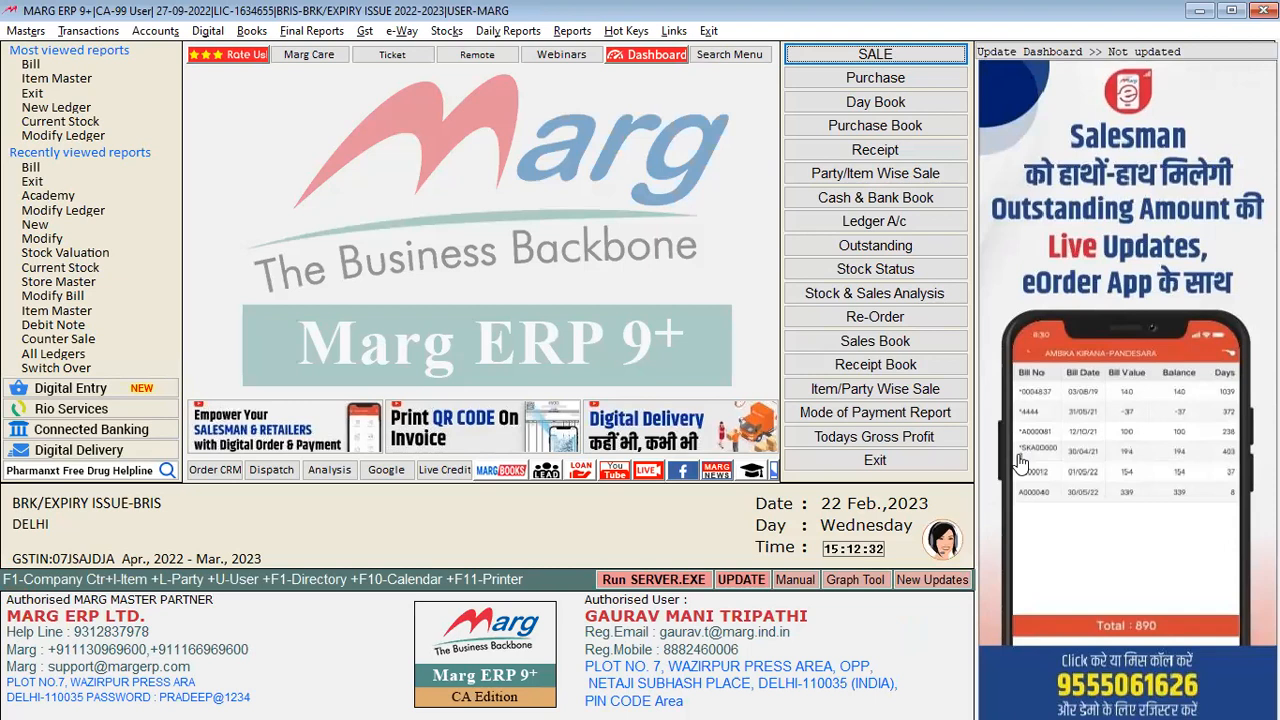
# Open the complete list of Calculation settings in the control room
pyautogui.hotkey('alt', 'm')
pyautogui.press('Up')
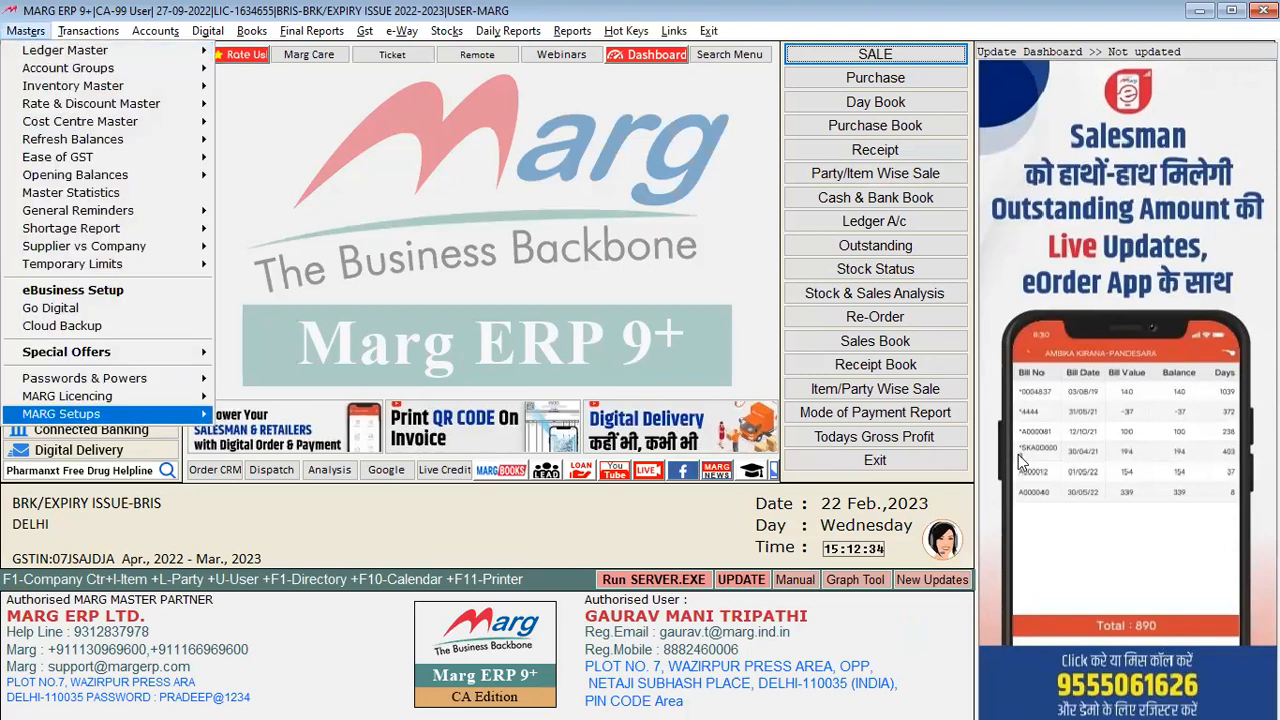
pyautogui.press('Right')
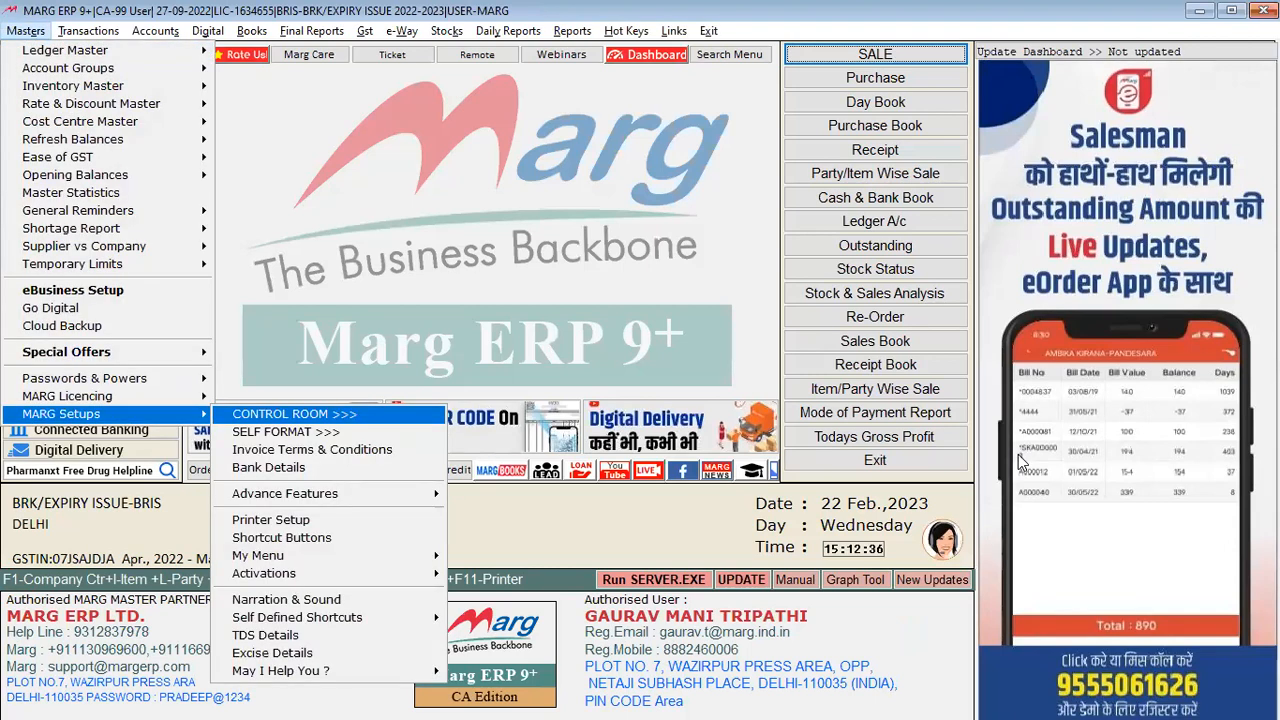
pyautogui.press('Return')
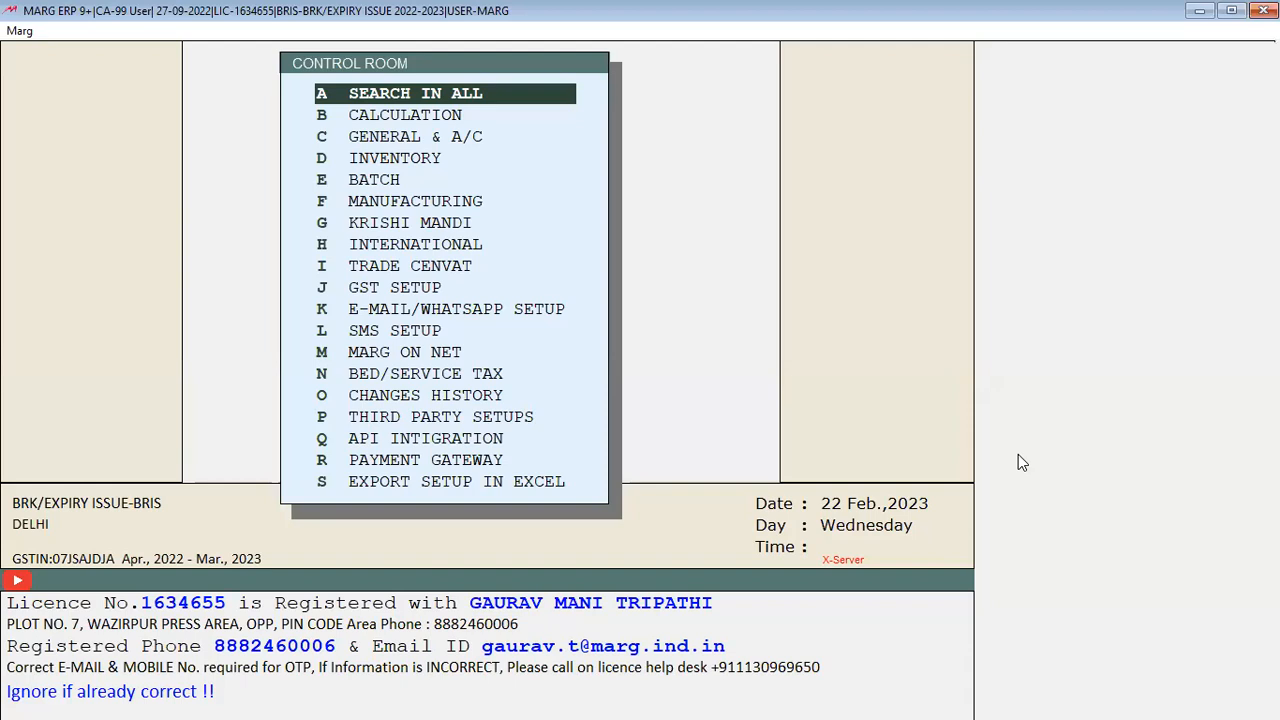
pyautogui.press('Down')
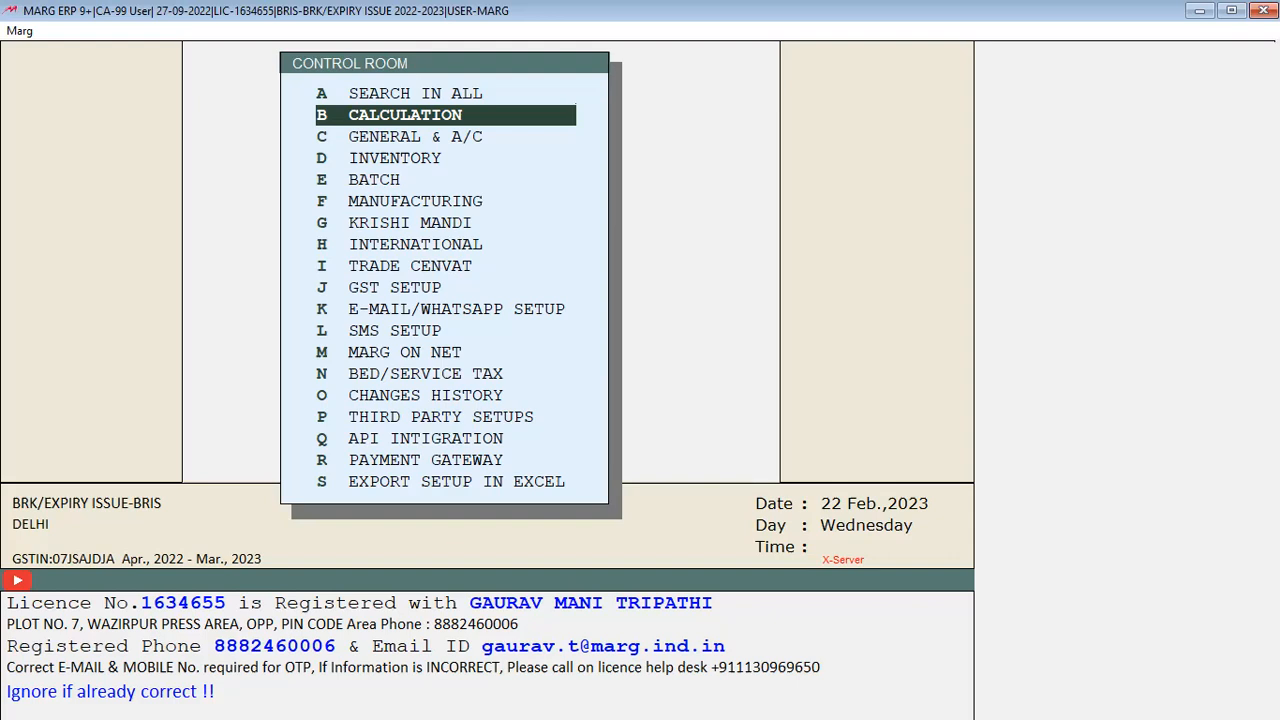
pyautogui.press('Return')
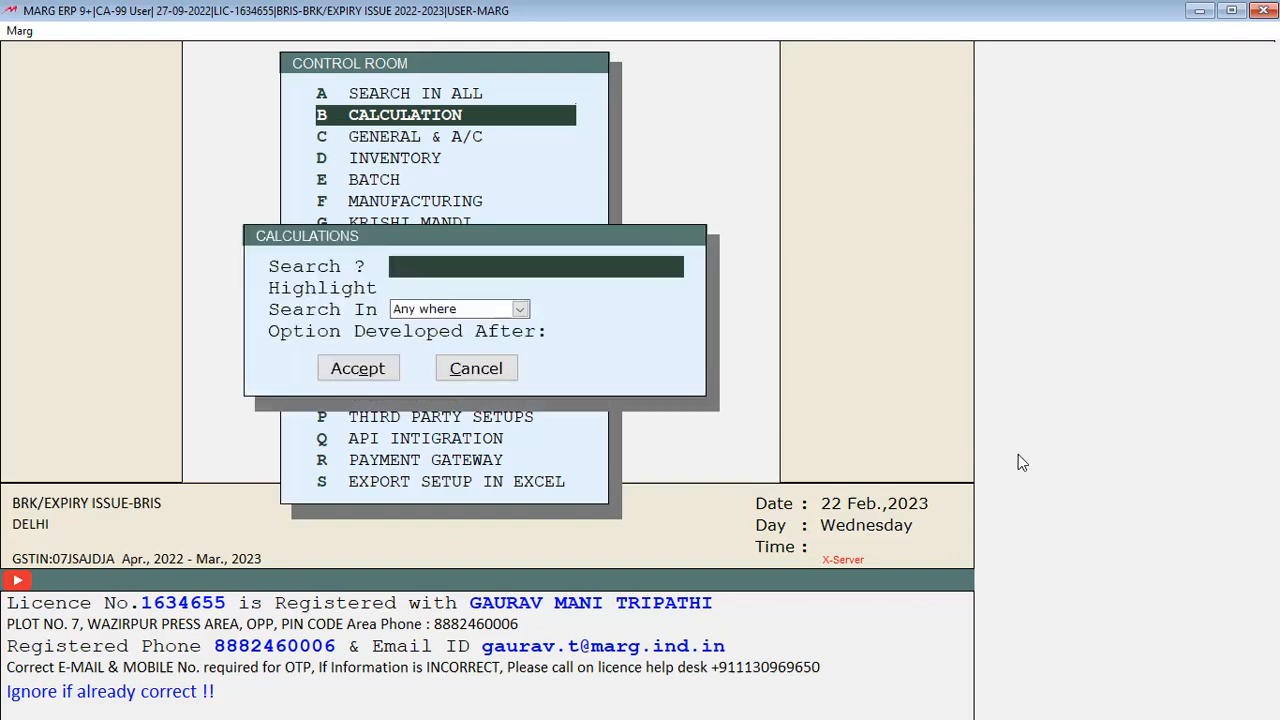
pyautogui.press('Escape')
pyautogui.press('Down')
pyautogui.press('Return')
pyautogui.press('Return')
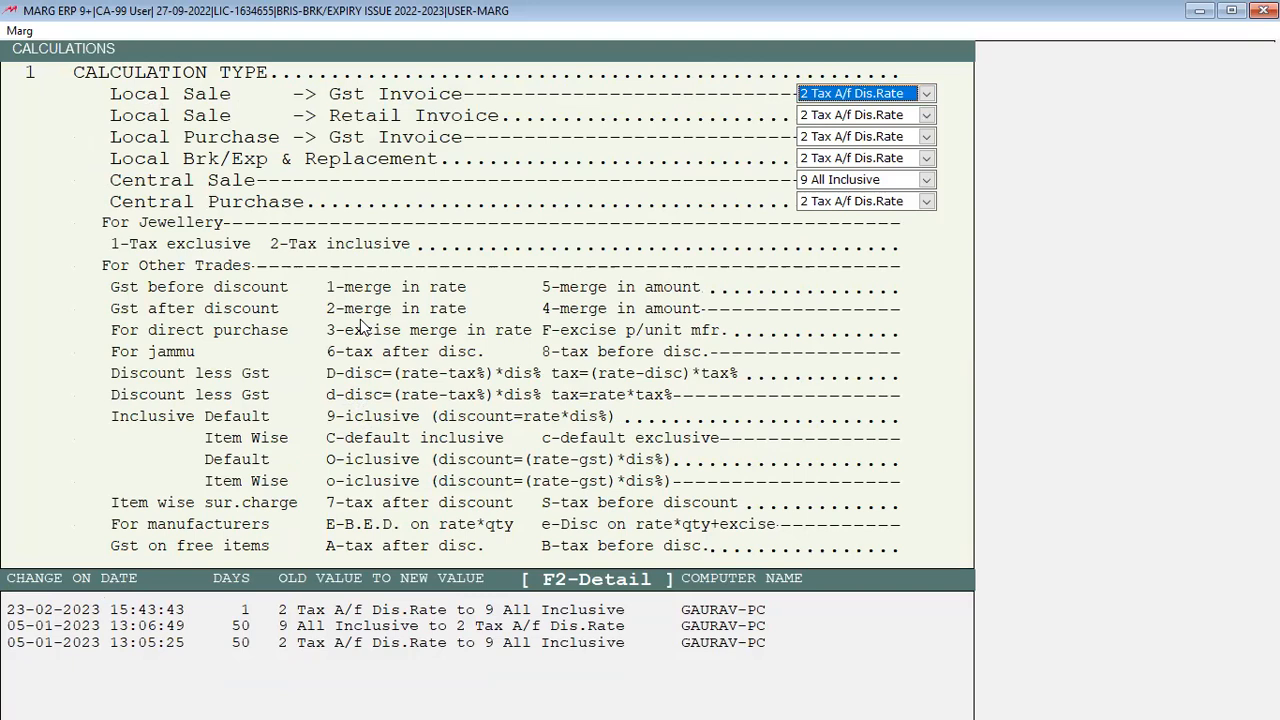
# Set the Central Sale calculation type to 2 Tax A/f Dis.Rate
pyautogui.press('Down')
pyautogui.press('Down')
pyautogui.press('Down')
pyautogui.press('Down')
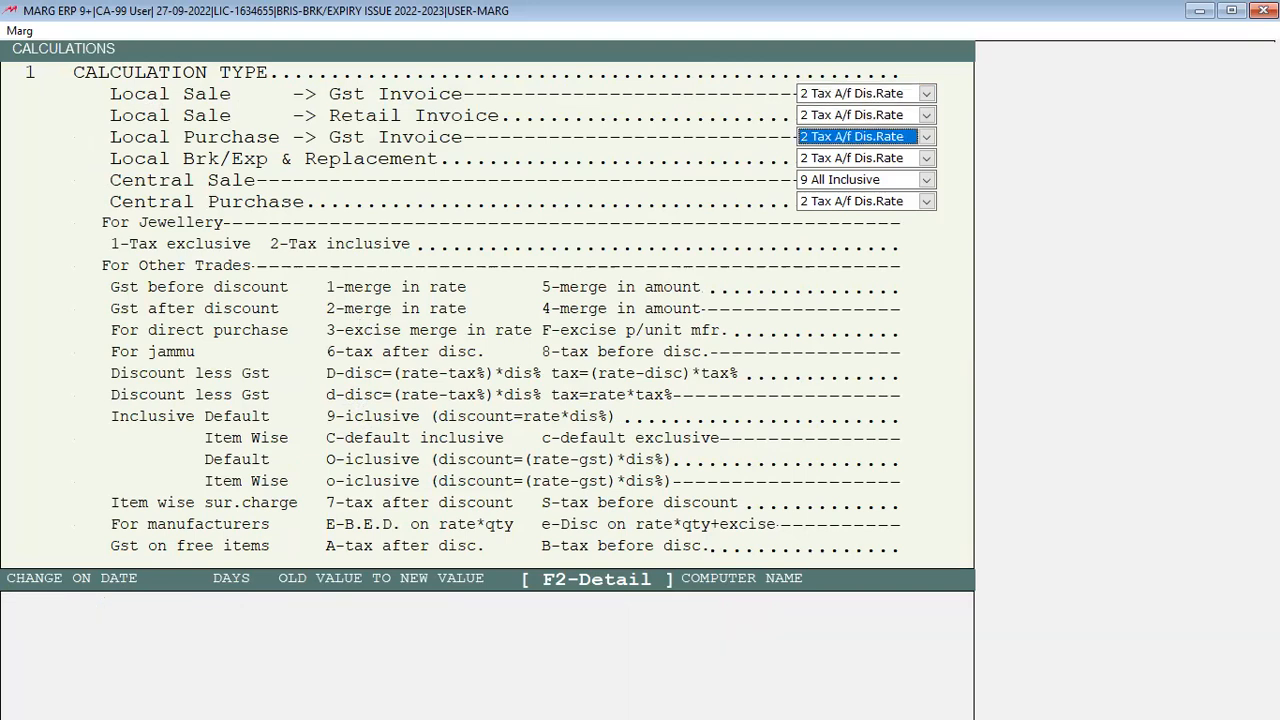
pyautogui.press('2')
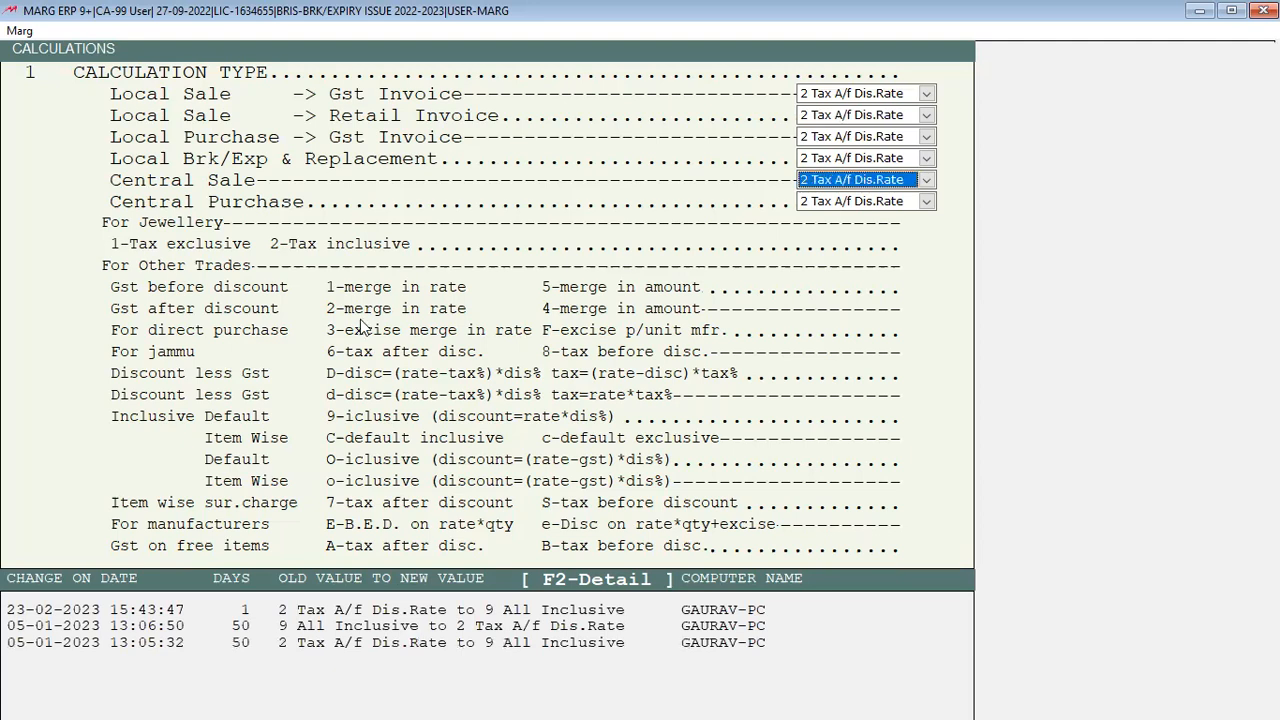
# Leave the Calculation settings and save the changed calculation types
pyautogui.press('Down')
pyautogui.press('Escape')
pyautogui.press('y')
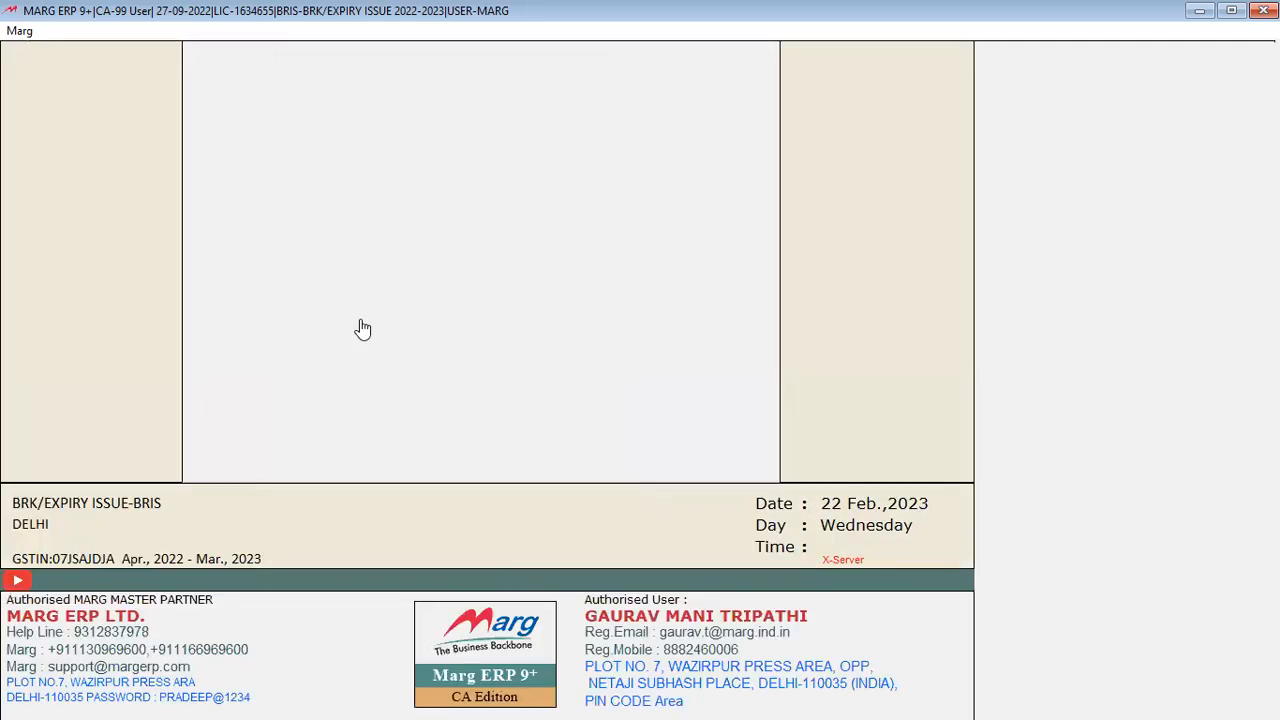
# Start a new local sale bill for RK LTD
pyautogui.hotkey('alt', 'n')
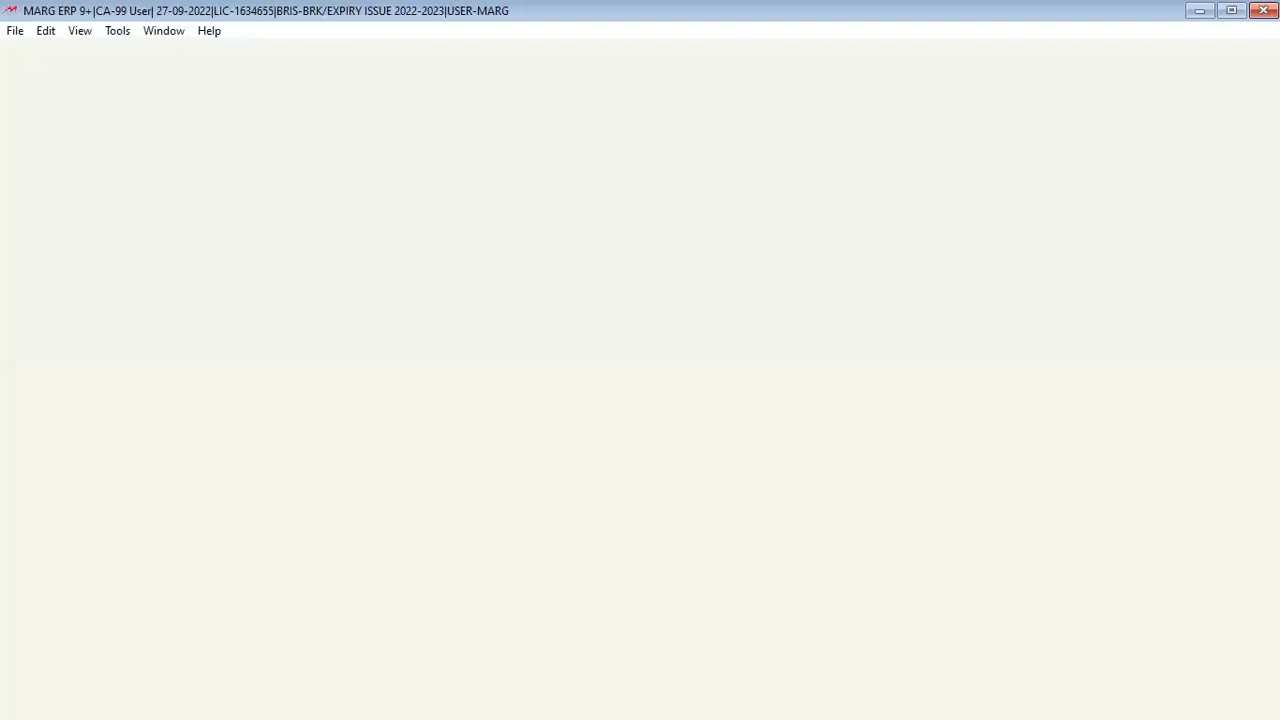
pyautogui.press('Return')
pyautogui.press('Return')
pyautogui.press('Return')
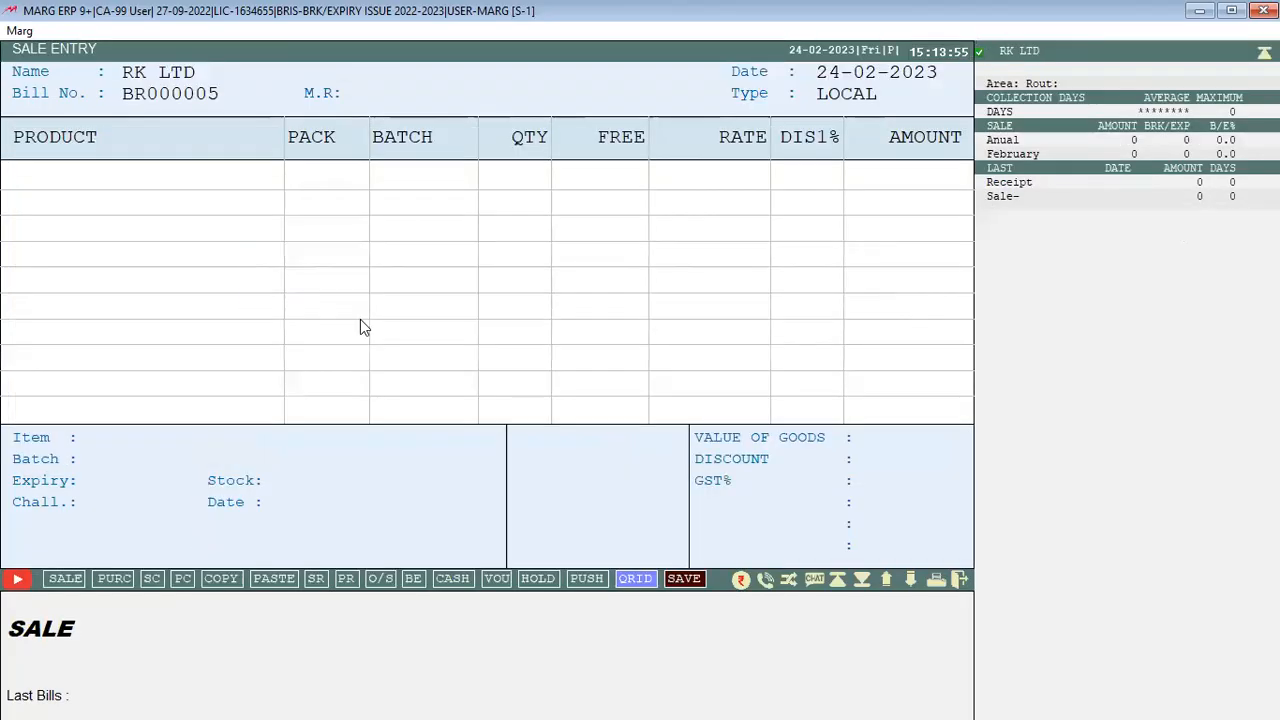
# Add CANDY from batch B0012345 to the RK LTD bill with a quantity of 1
pyautogui.press('Return')
pyautogui.press('Return')
pyautogui.press('Return')
pyautogui.write('1')
pyautogui.press('Return')
pyautogui.press('Return')
pyautogui.press('Return')
pyautogui.press('Return')
pyautogui.press('Escape')
# Clear the DIS1% discount on the CANDY bill line, setting it to 0.00
pyautogui.press('Up')
pyautogui.press('Return')
pyautogui.press('Return')
pyautogui.press('Return')
pyautogui.press('Return')
pyautogui.press('Return')
pyautogui.press('Delete')
pyautogui.press('Return')
pyautogui.press('Return')
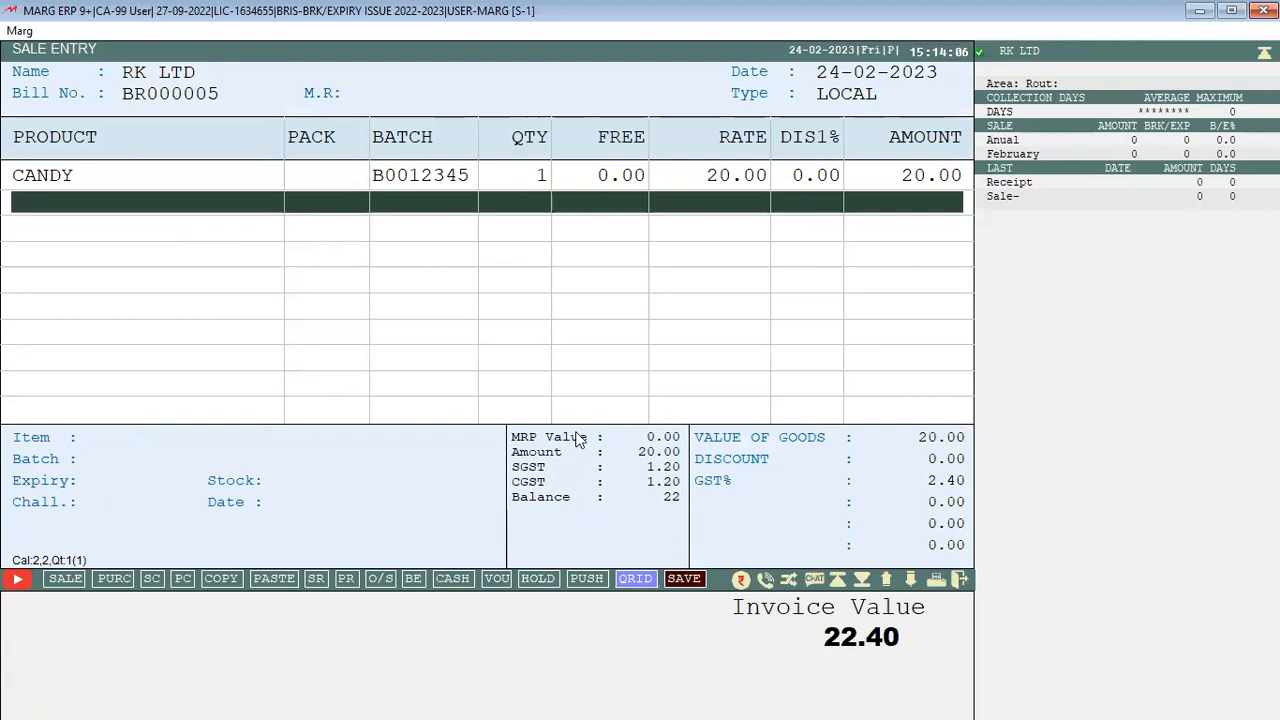
# Review CANDY's SGST, CGST and IGST percentages in its product record and return to the bill without saving the record
pyautogui.press('Up')
pyautogui.press('Return')
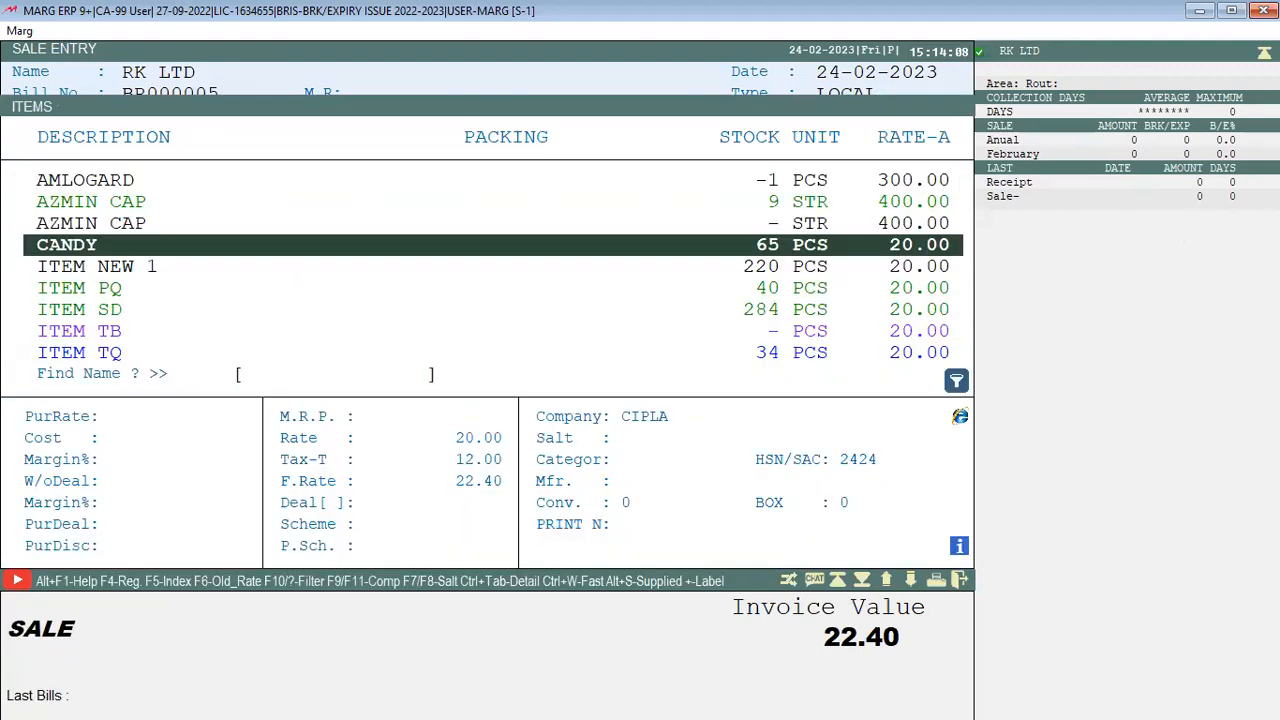
pyautogui.press('F3')
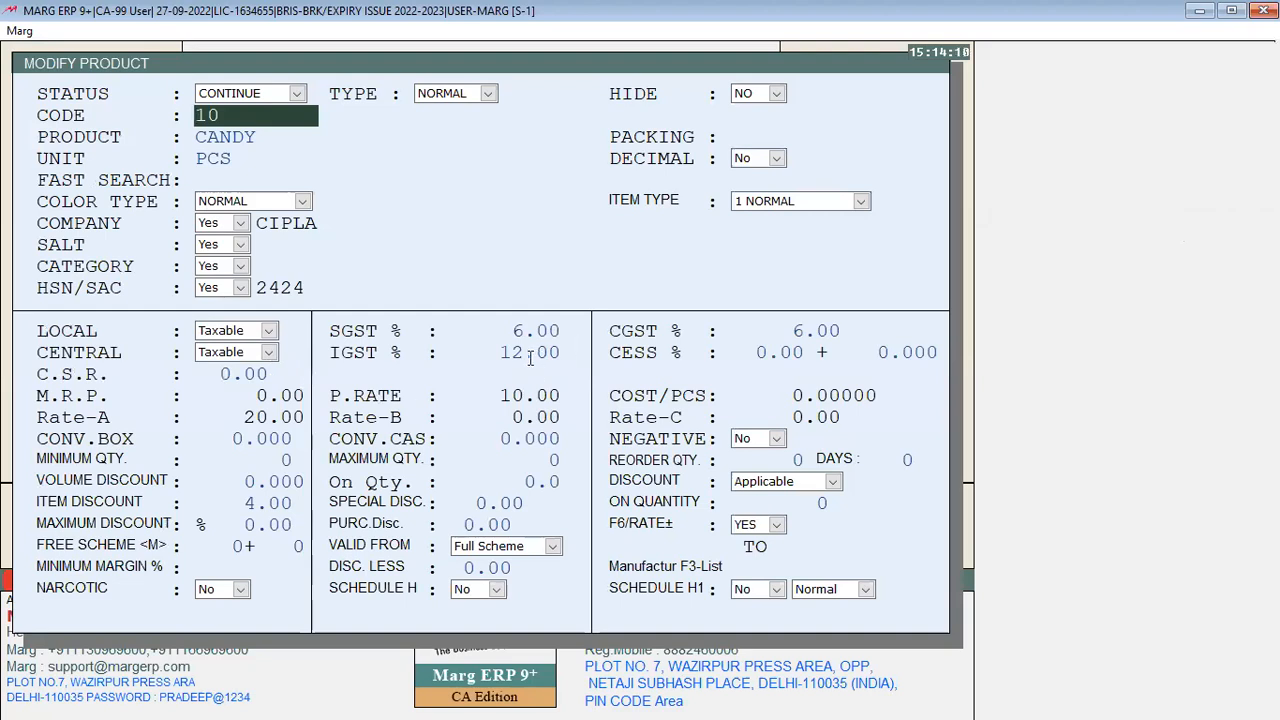
pyautogui.press('Escape')
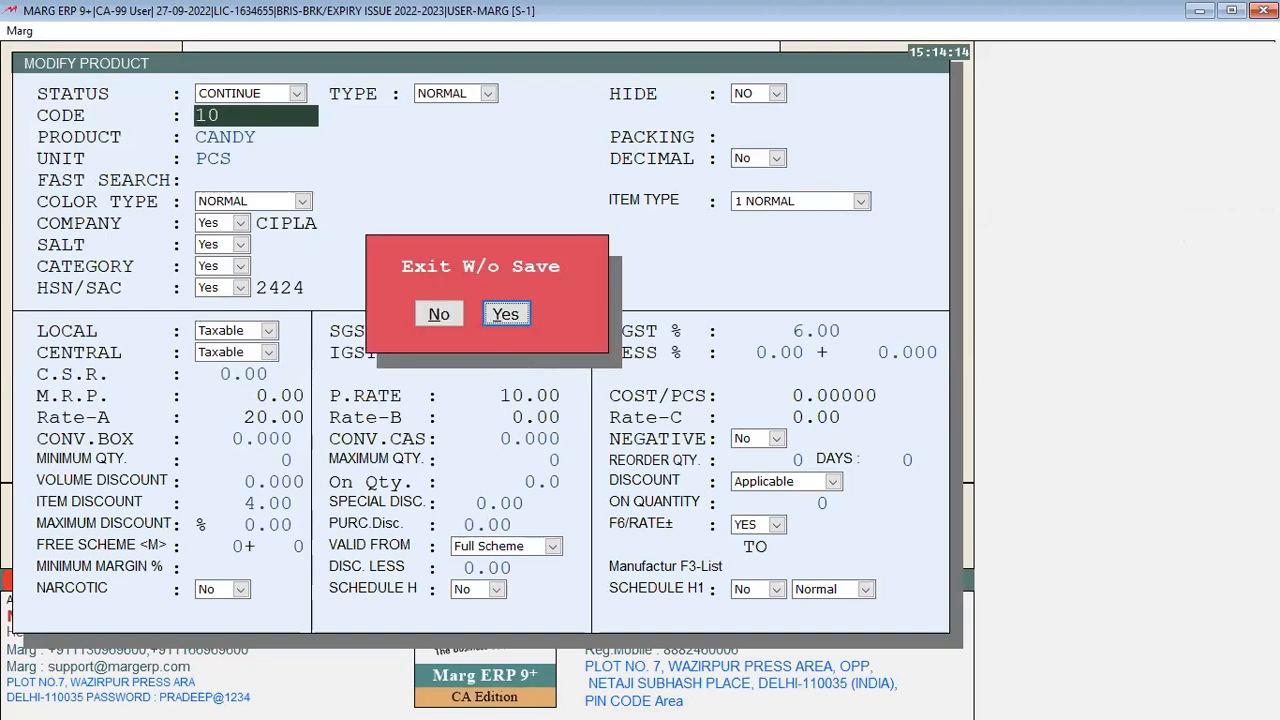
pyautogui.press('Return')
pyautogui.press('Escape')
pyautogui.press('Down')
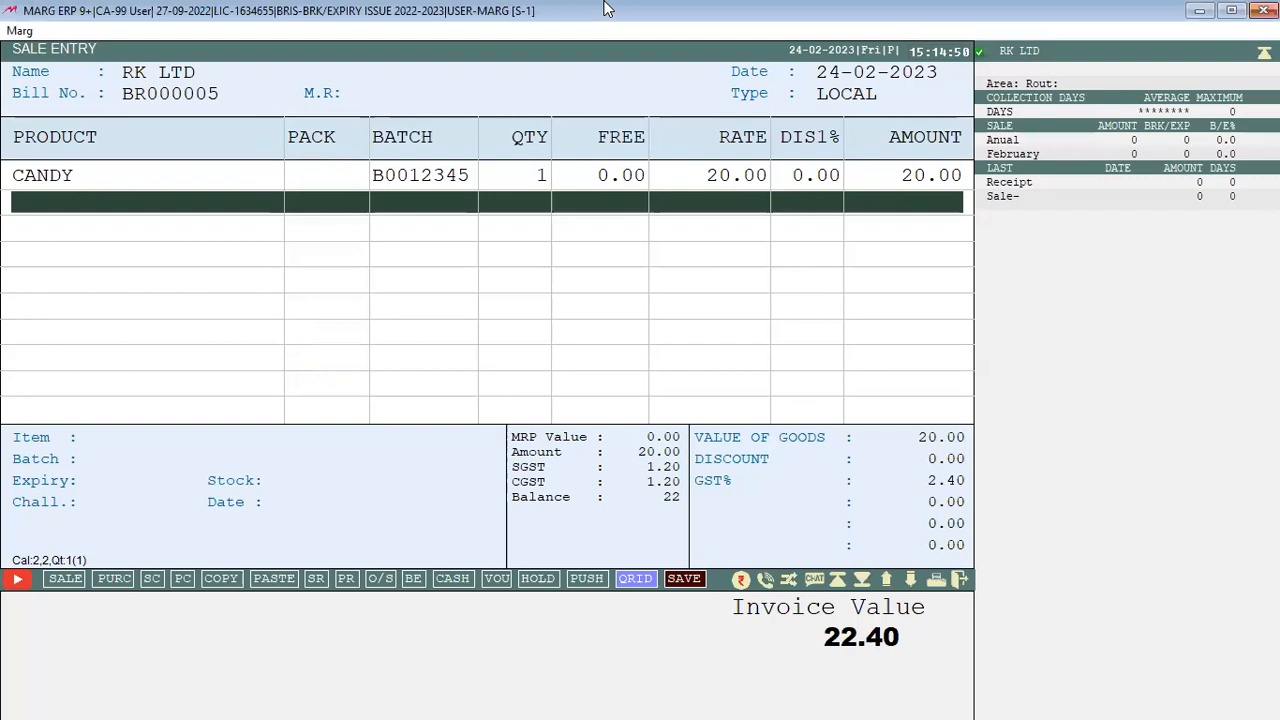
# Open the full Calculation settings in the control room from within the sale bill
pyautogui.hotkey('ctrl', 'w')
pyautogui.press('Up')
pyautogui.press('Return')
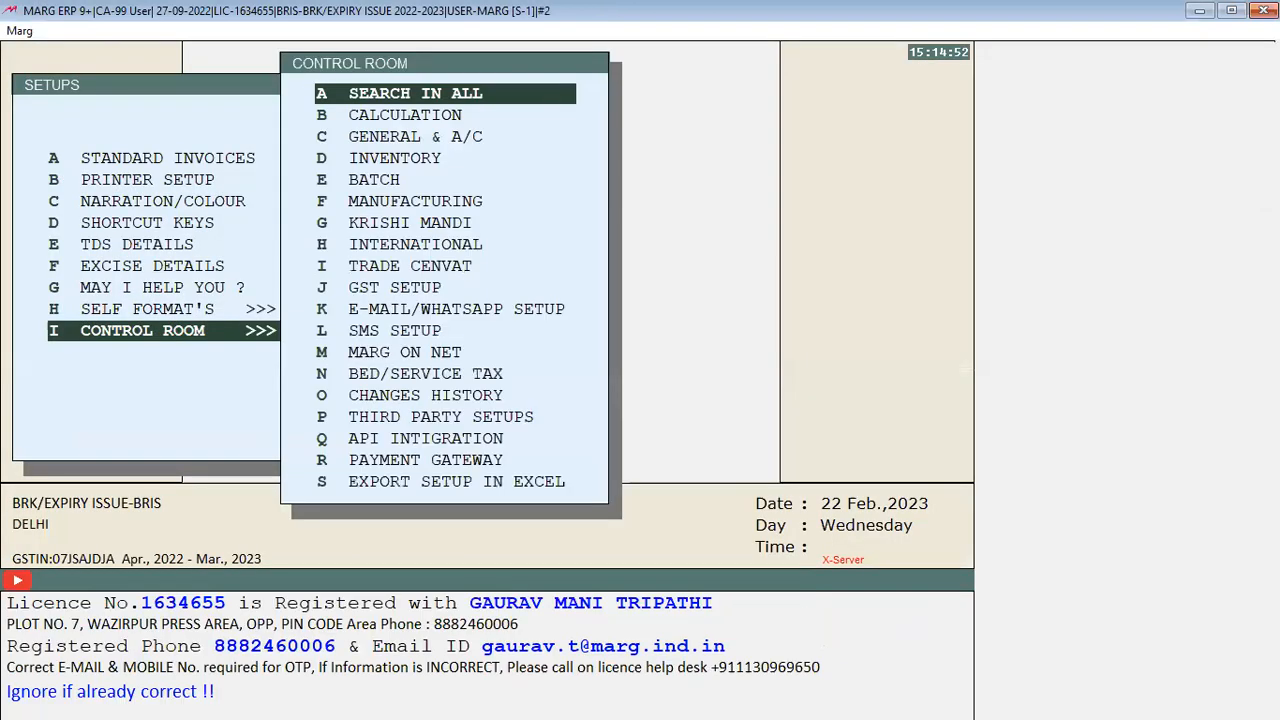
pyautogui.press('Down')
pyautogui.press('Return')
pyautogui.press('Return')
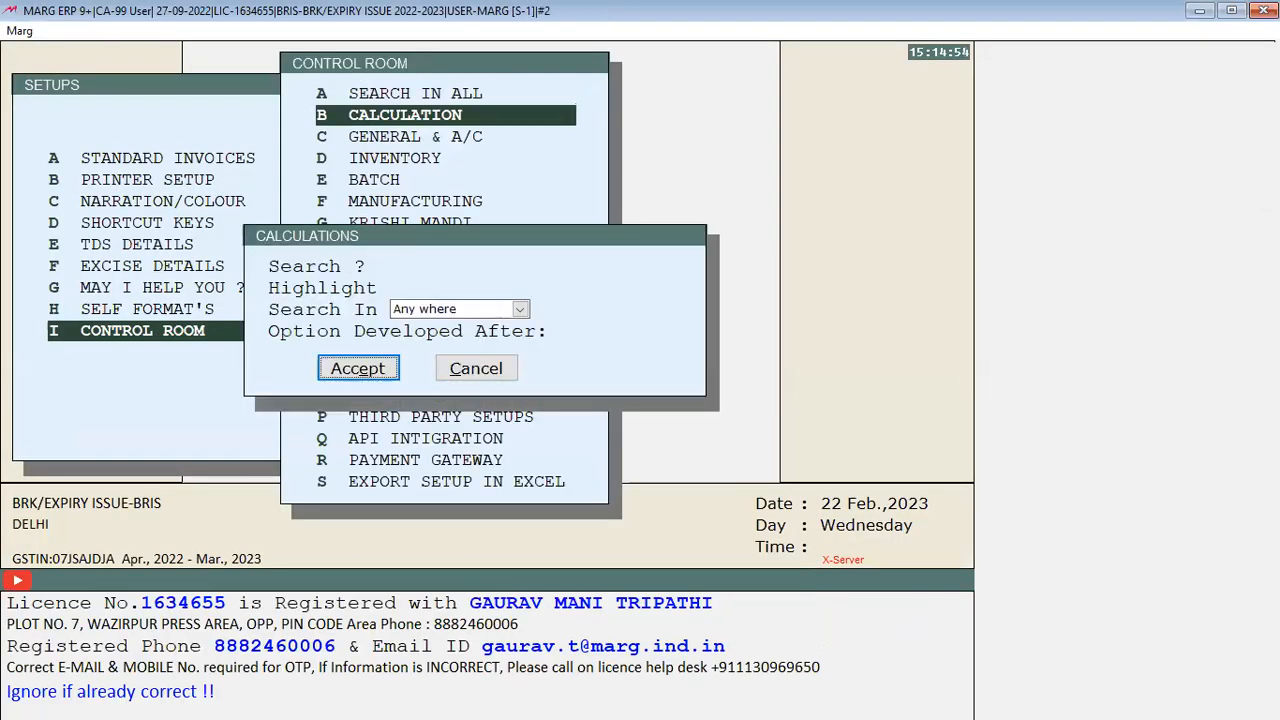
pyautogui.press('Return')
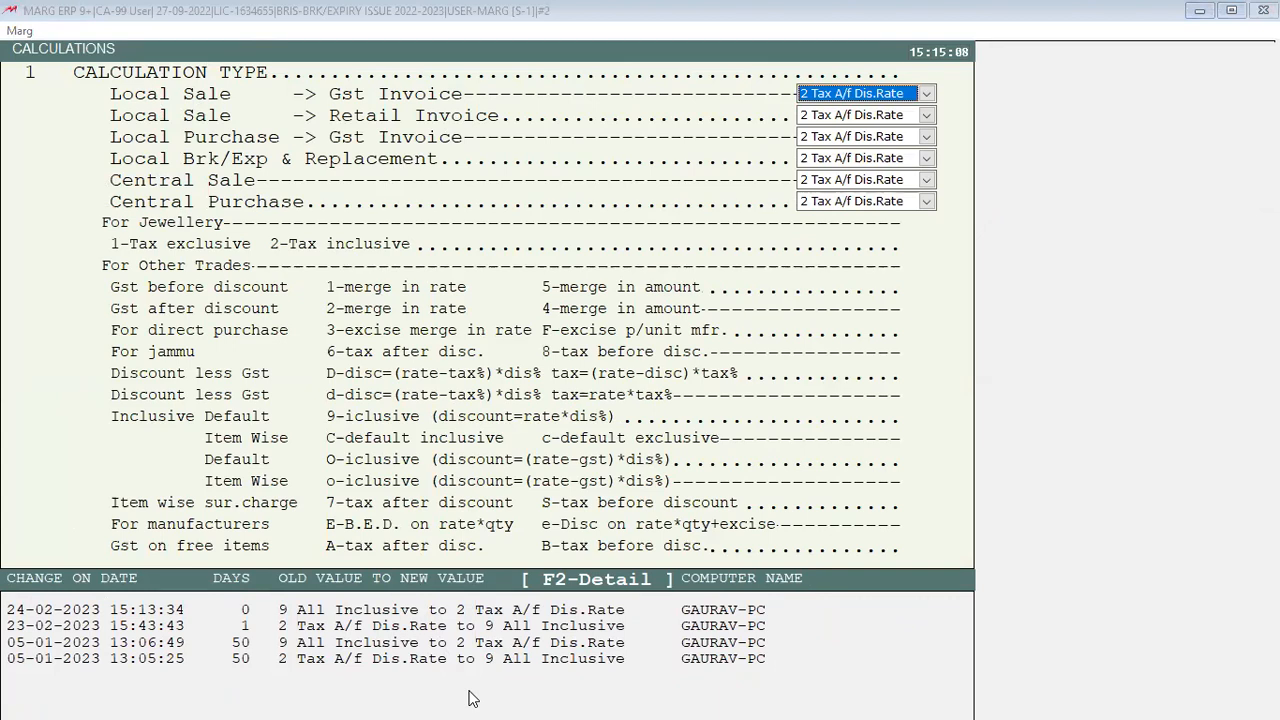
# Set the Local Sale Gst Invoice calculation type to 9 All Inclusive and save the changes
pyautogui.click(890, 9)
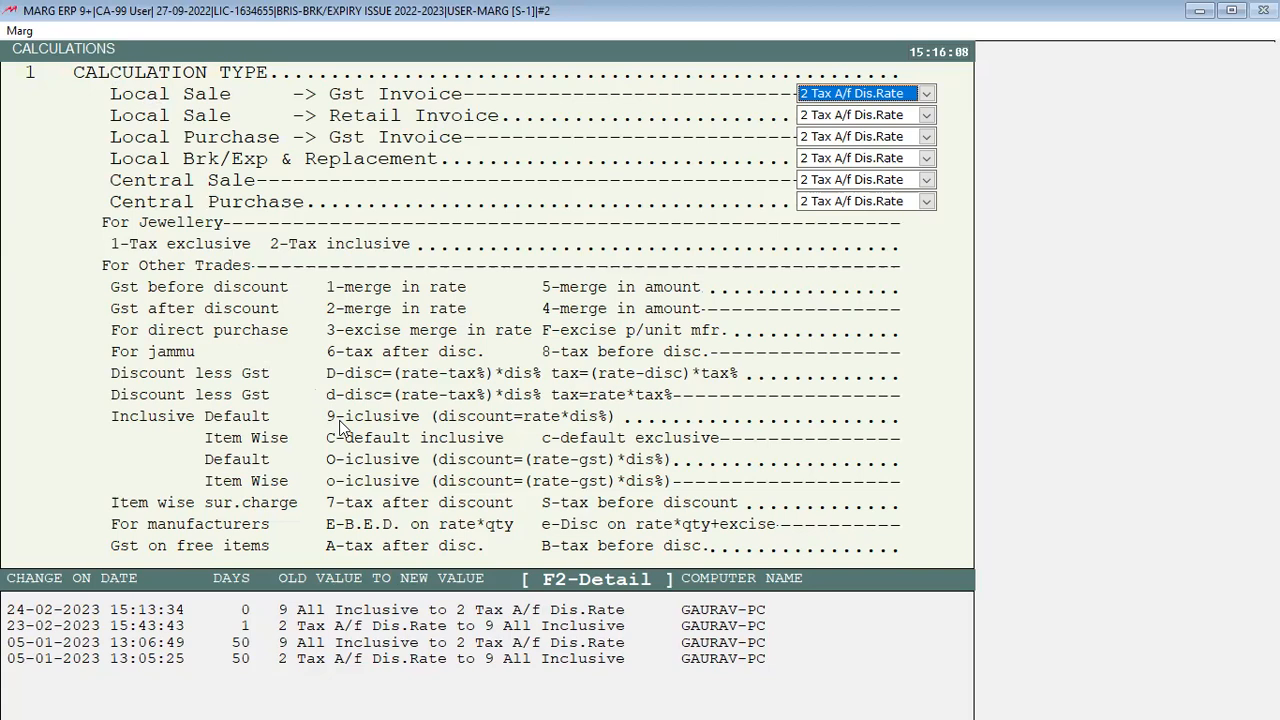
pyautogui.press('9')
pyautogui.press('Return')
pyautogui.press('Return')
pyautogui.press('Escape')
pyautogui.press('Right')
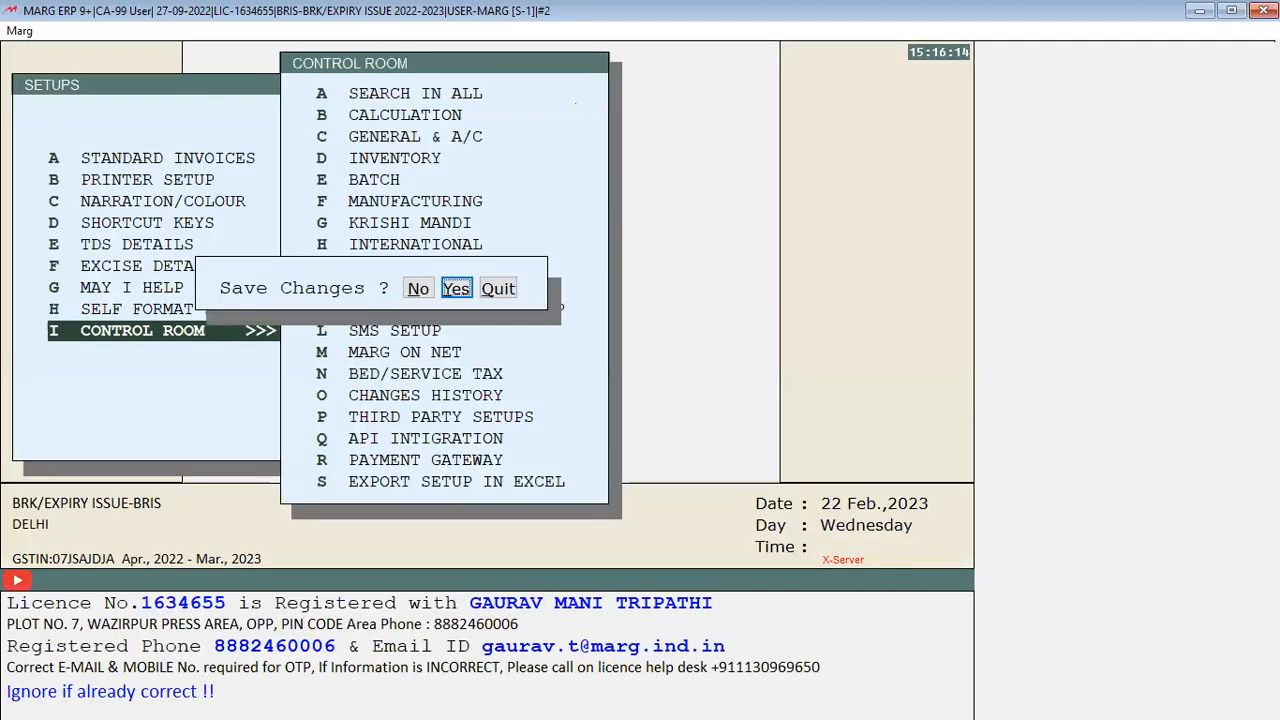
pyautogui.press('Return')
# Close the control room and exit the RK LTD sale bill without saving it
pyautogui.press('Escape')
pyautogui.press('Escape')
pyautogui.press('Right')
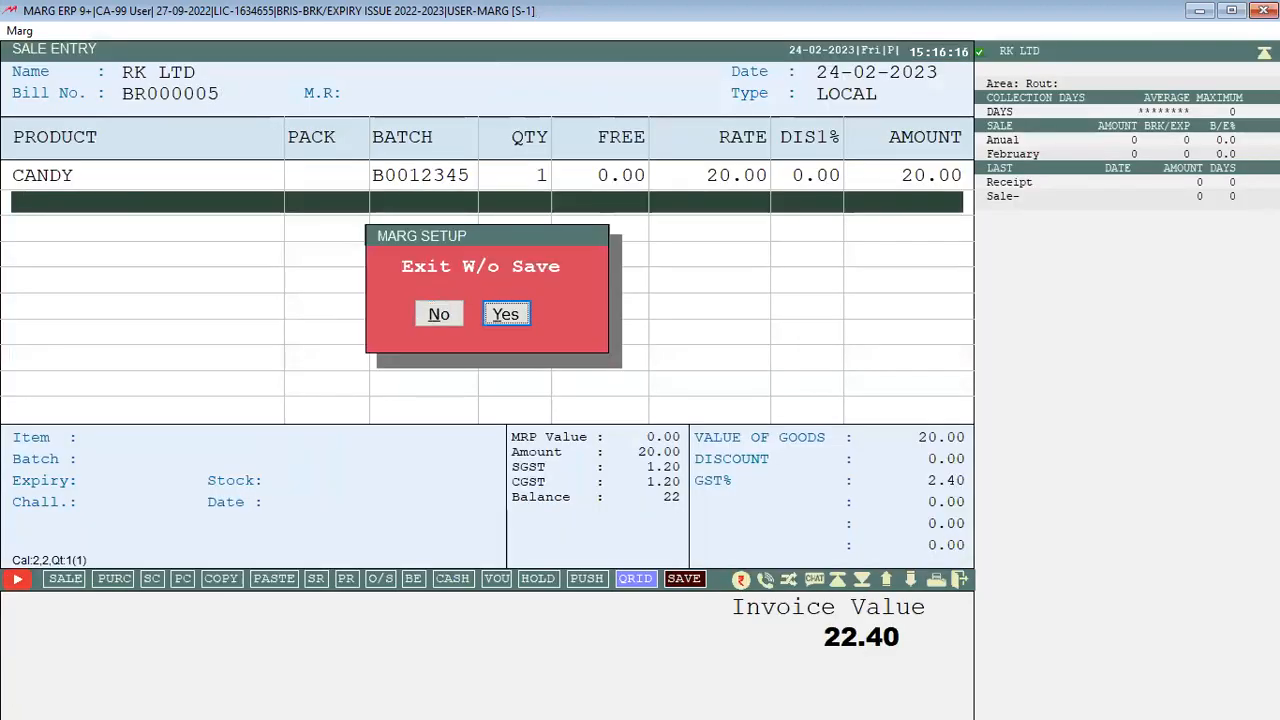
pyautogui.press('Return')
pyautogui.press('Escape')
pyautogui.press('Escape')
pyautogui.press('Escape')
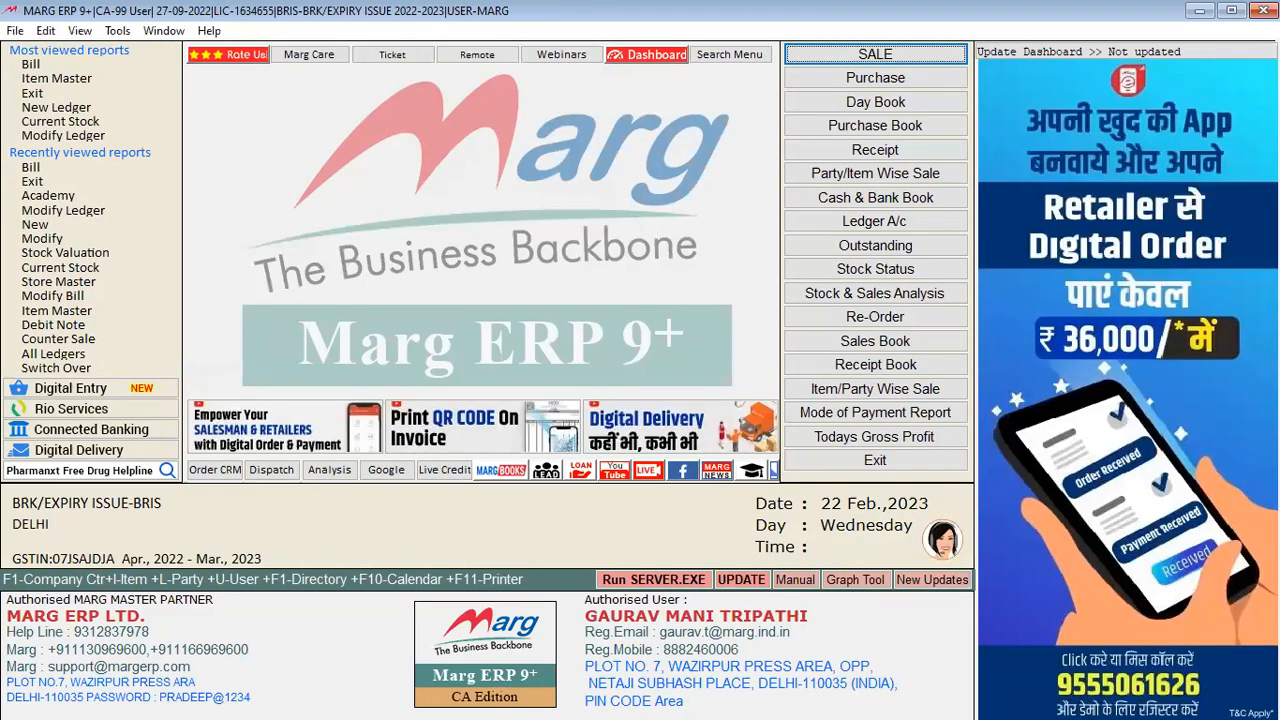
# Create another sale bill for RK LTD with 1 CANDY from batch B0012345
pyautogui.press('Return')
pyautogui.press('Return')
pyautogui.press('Return')
pyautogui.press('Return')
pyautogui.write('1')
pyautogui.press('Return')
pyautogui.press('Escape')
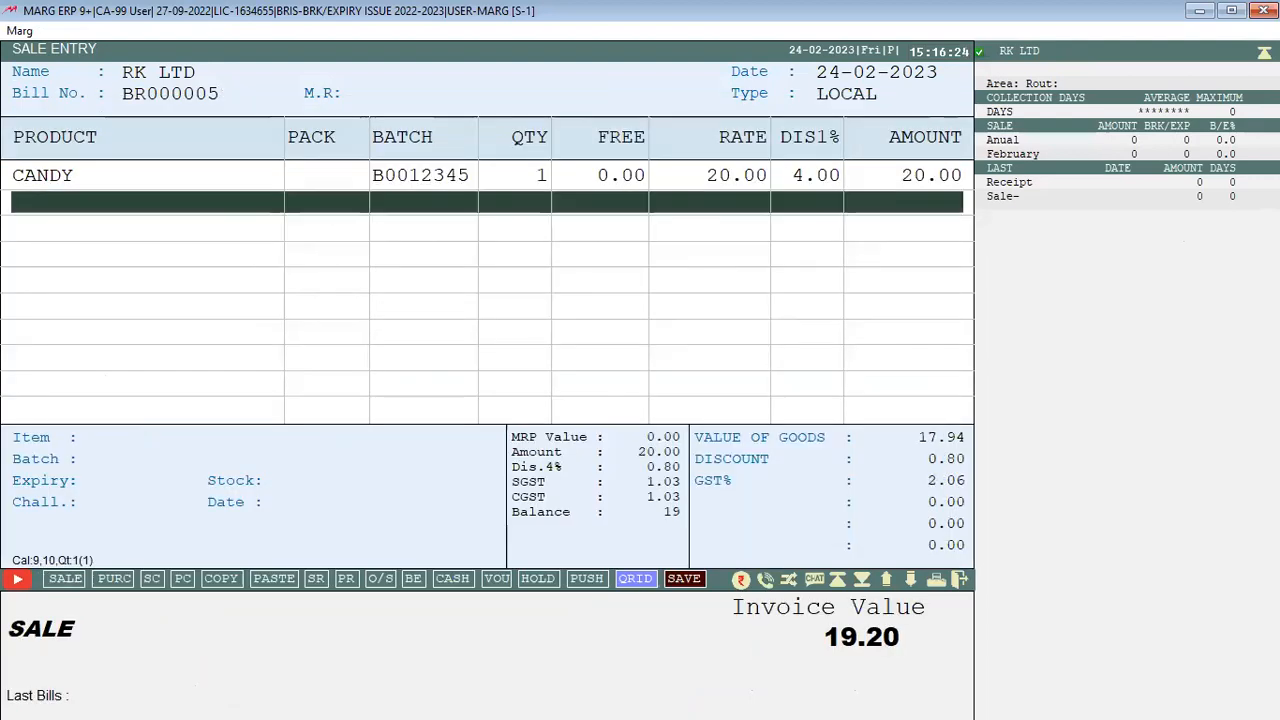
# Remove the item discount from the CANDY line so that DIS1% is 0.00
pyautogui.press('Up')
pyautogui.press('Return')
pyautogui.press('Return')
pyautogui.press('Return')
pyautogui.press('Return')
pyautogui.press('BackSpace')
pyautogui.press('Return')
pyautogui.press('Return')
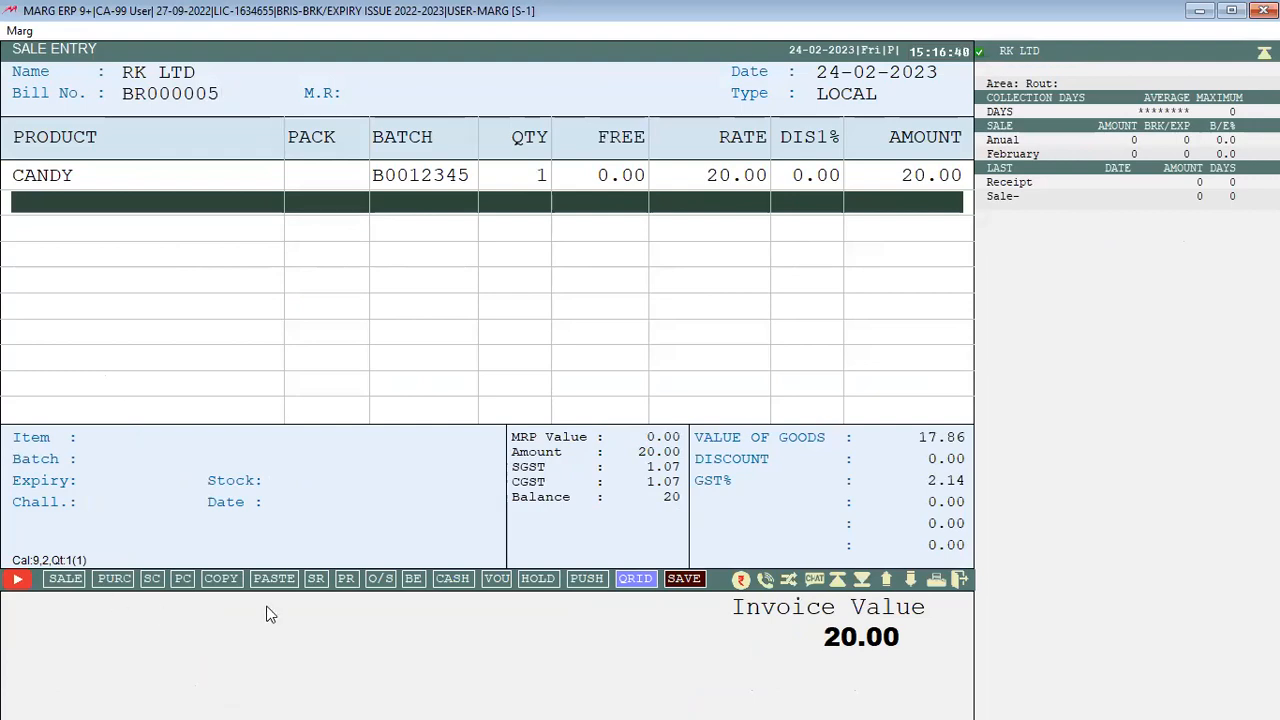
# Open the product record of CANDY from its bill line to check the tax rates
pyautogui.hotkey('ctrl', 'w')
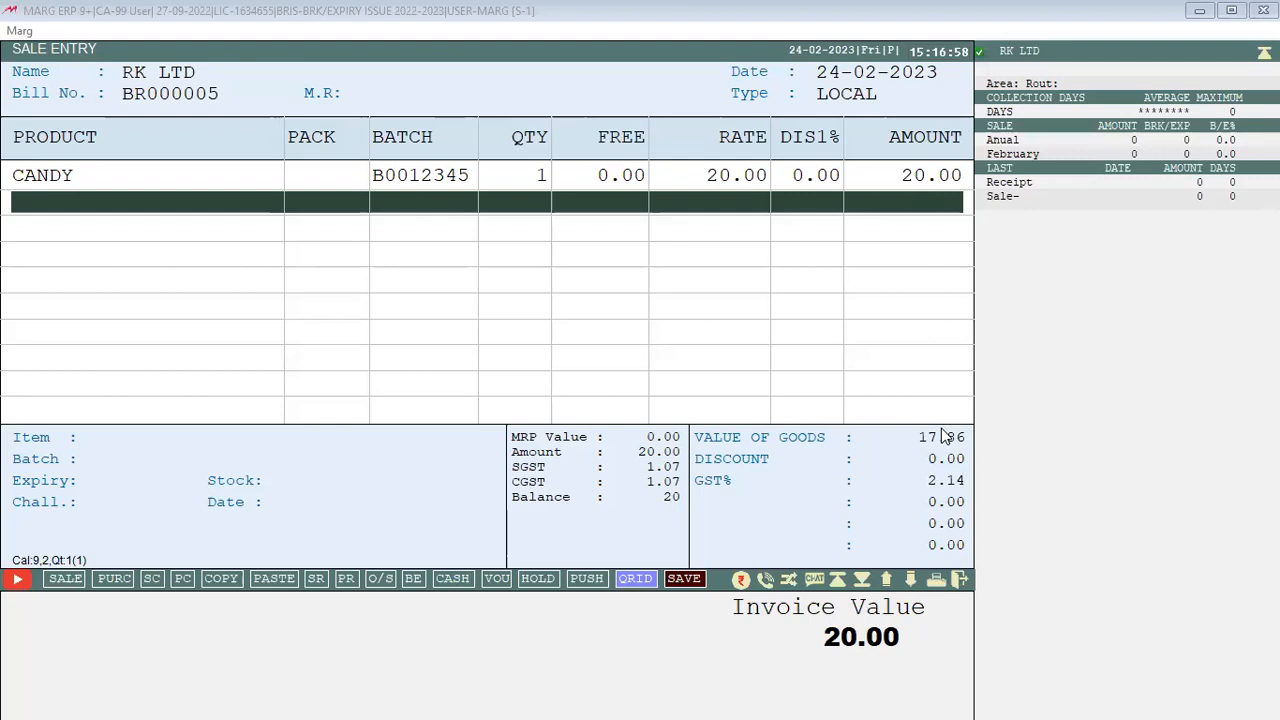
pyautogui.click(772, 8)
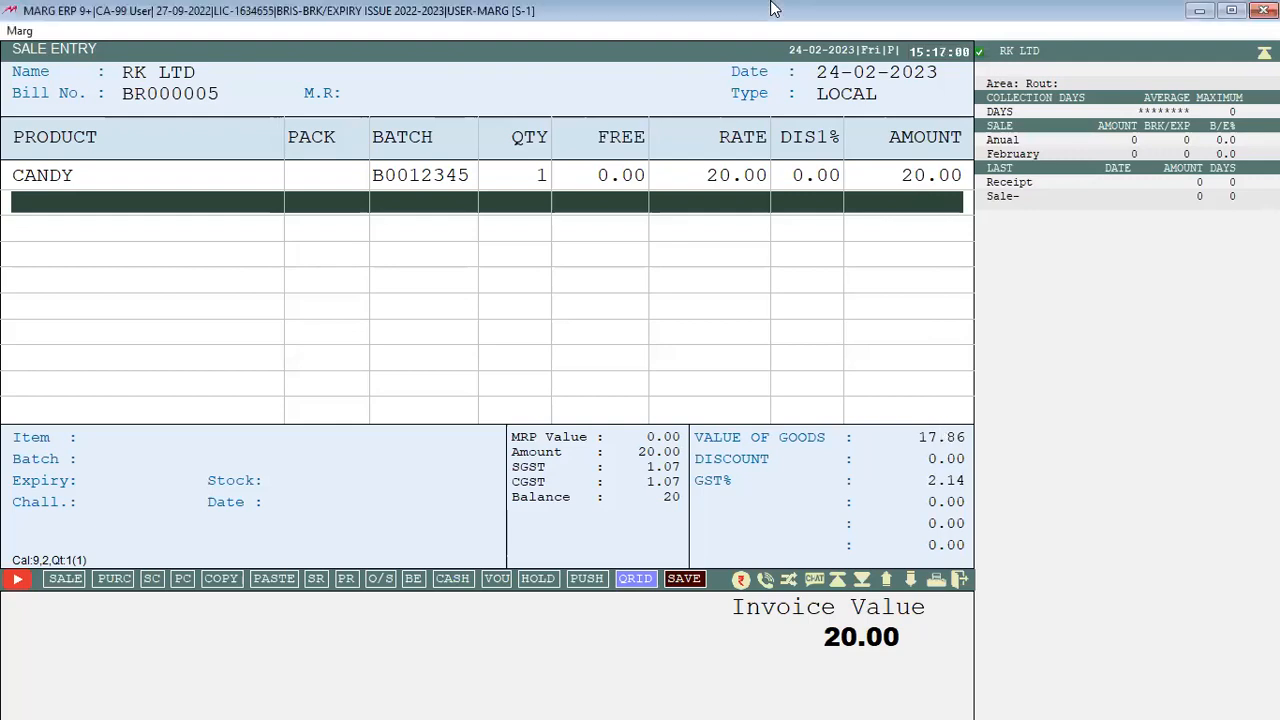
pyautogui.press('Up')
pyautogui.press('Return')
pyautogui.press('F3')
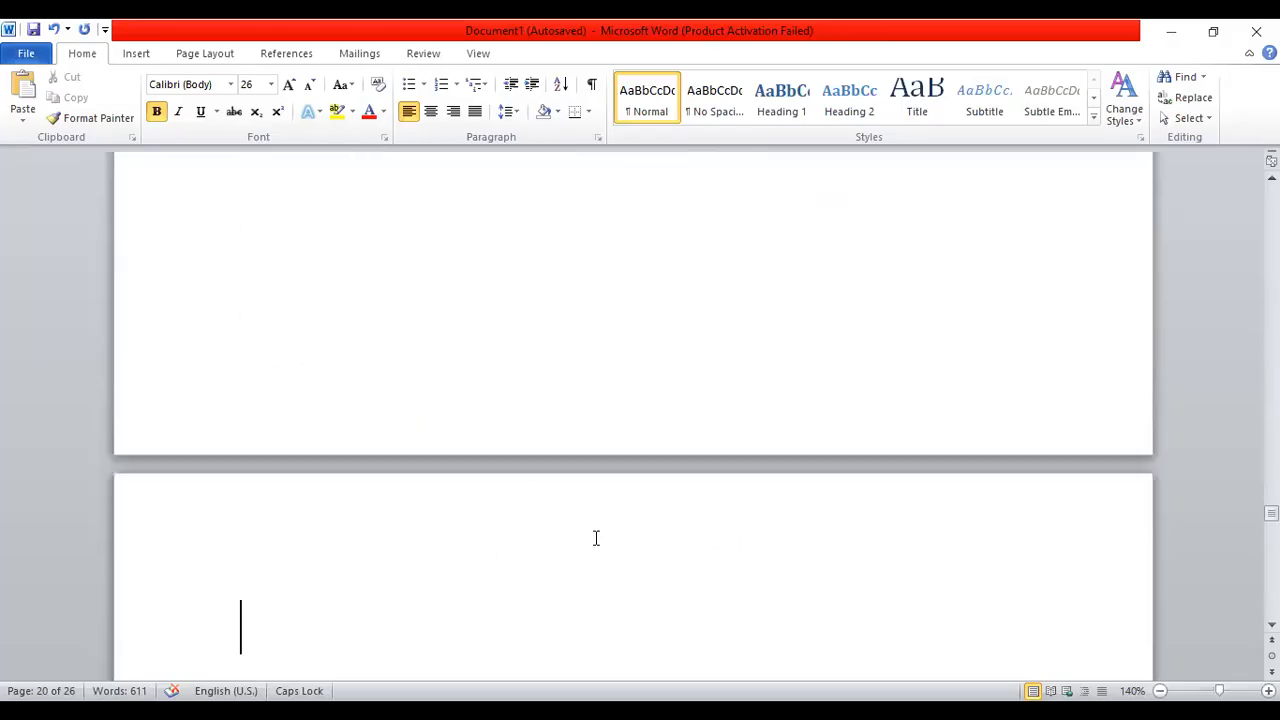
# In the Microsoft Word document, write SALE BILL in the blank space below the B STORE line, with VAL on the next line
pyautogui.press('Down')
pyautogui.press('Down')
pyautogui.press('Down')
pyautogui.press('Down')
pyautogui.press('Down')
pyautogui.press('Down')
pyautogui.press('Down')
pyautogui.press('Down')
pyautogui.press('Down')
pyautogui.press('Up')
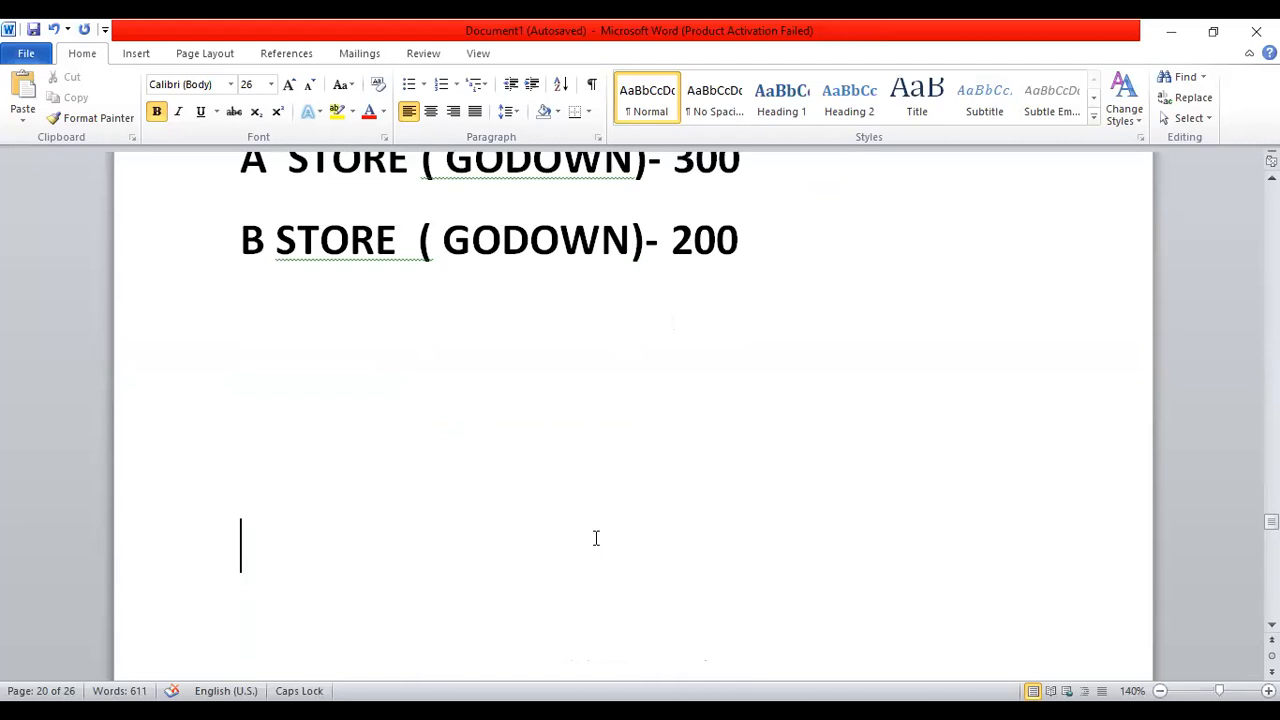
pyautogui.write('SAL')
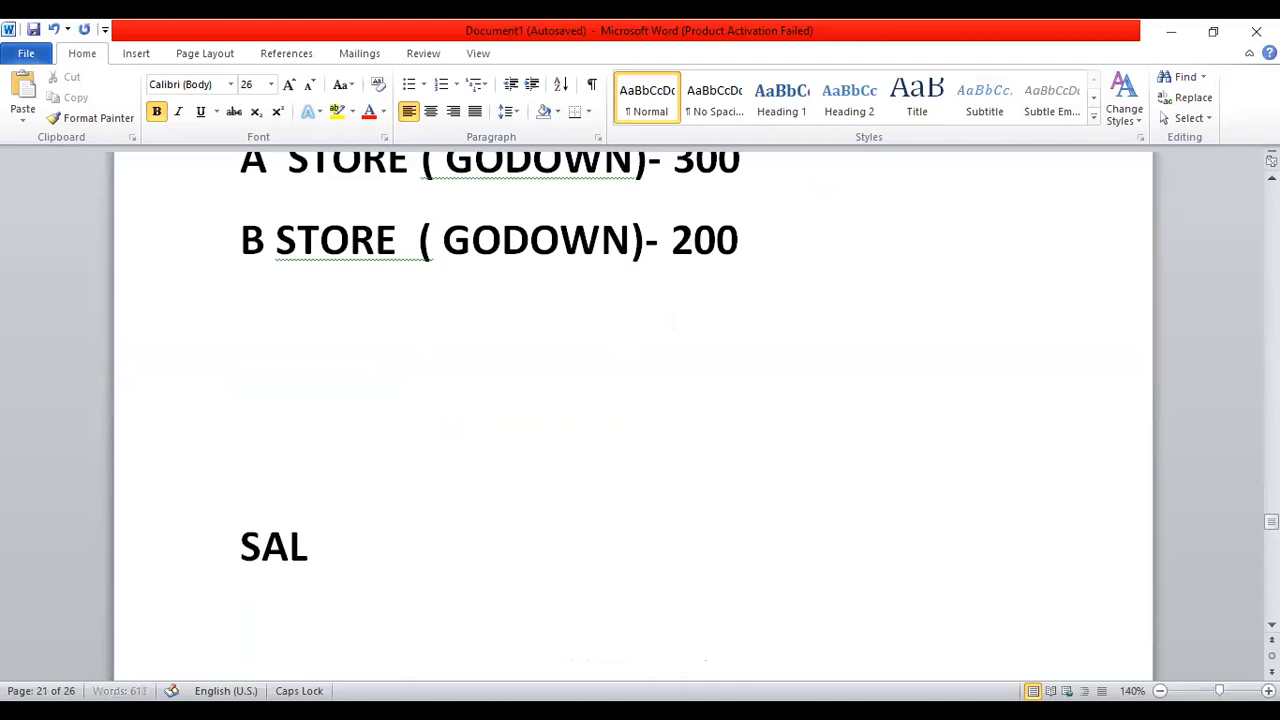
pyautogui.write('E BILL')
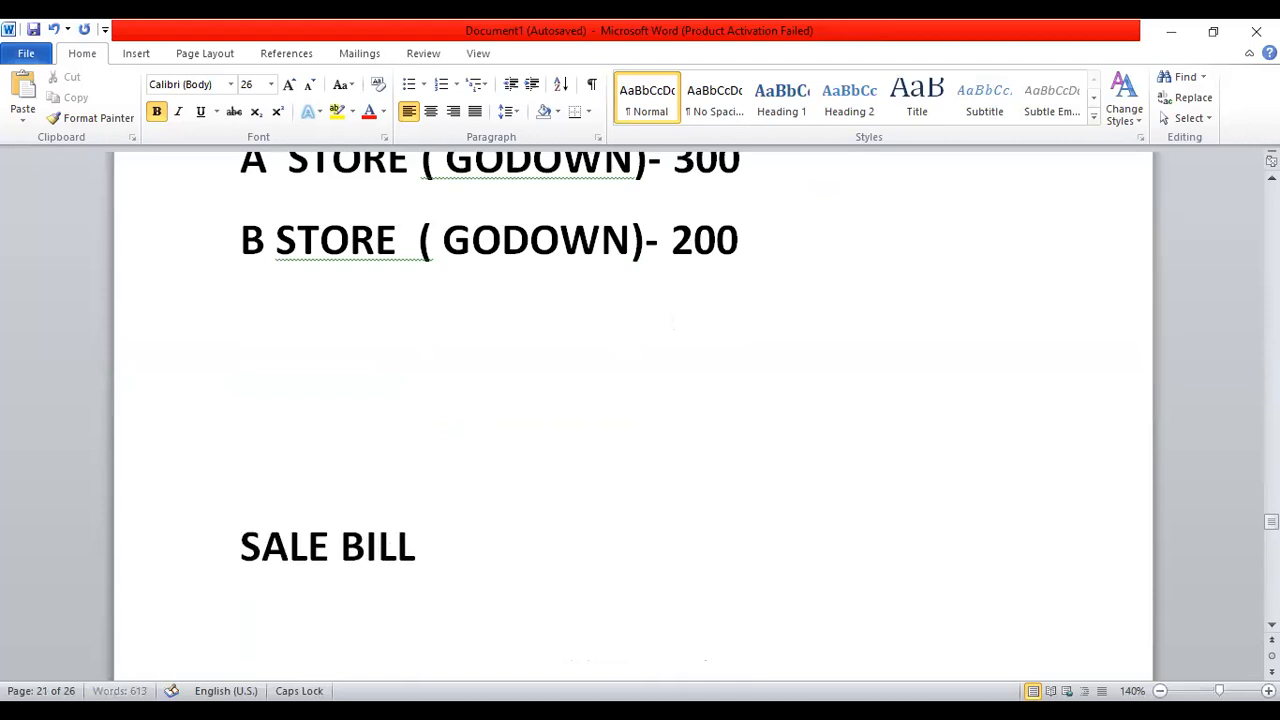
pyautogui.press('Return')
pyautogui.write('VALE')
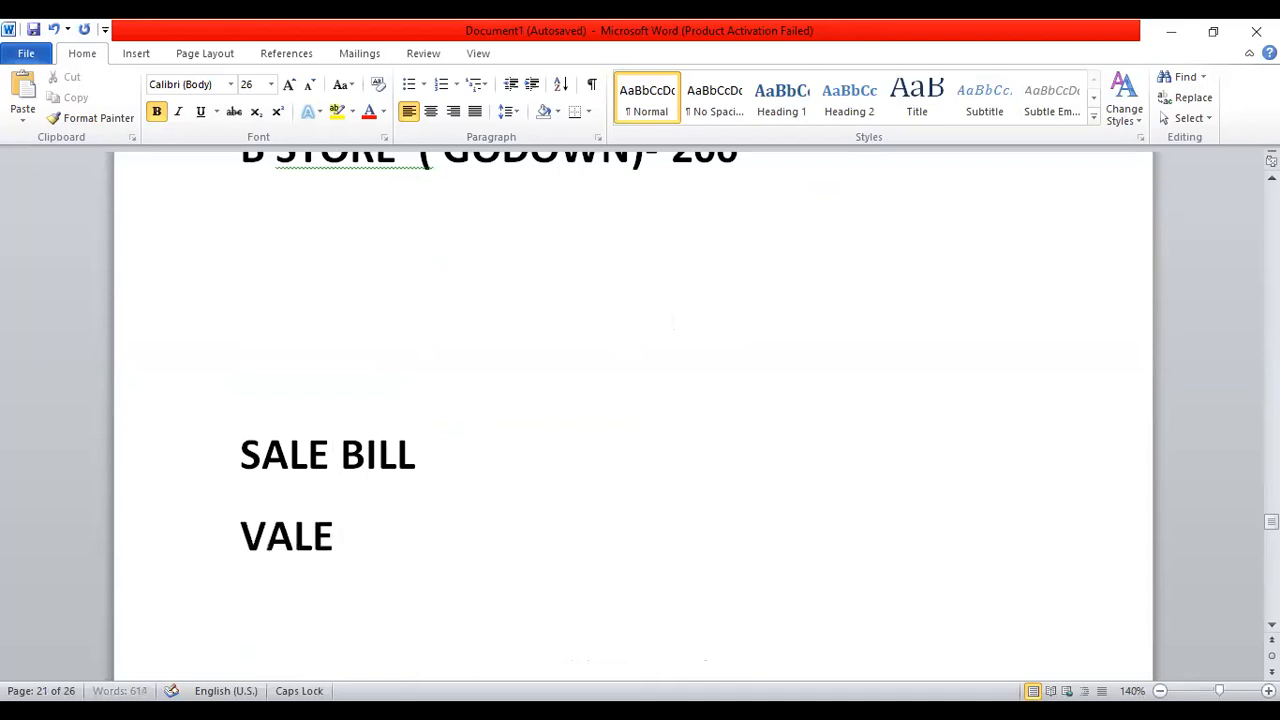
pyautogui.press('BackSpace')
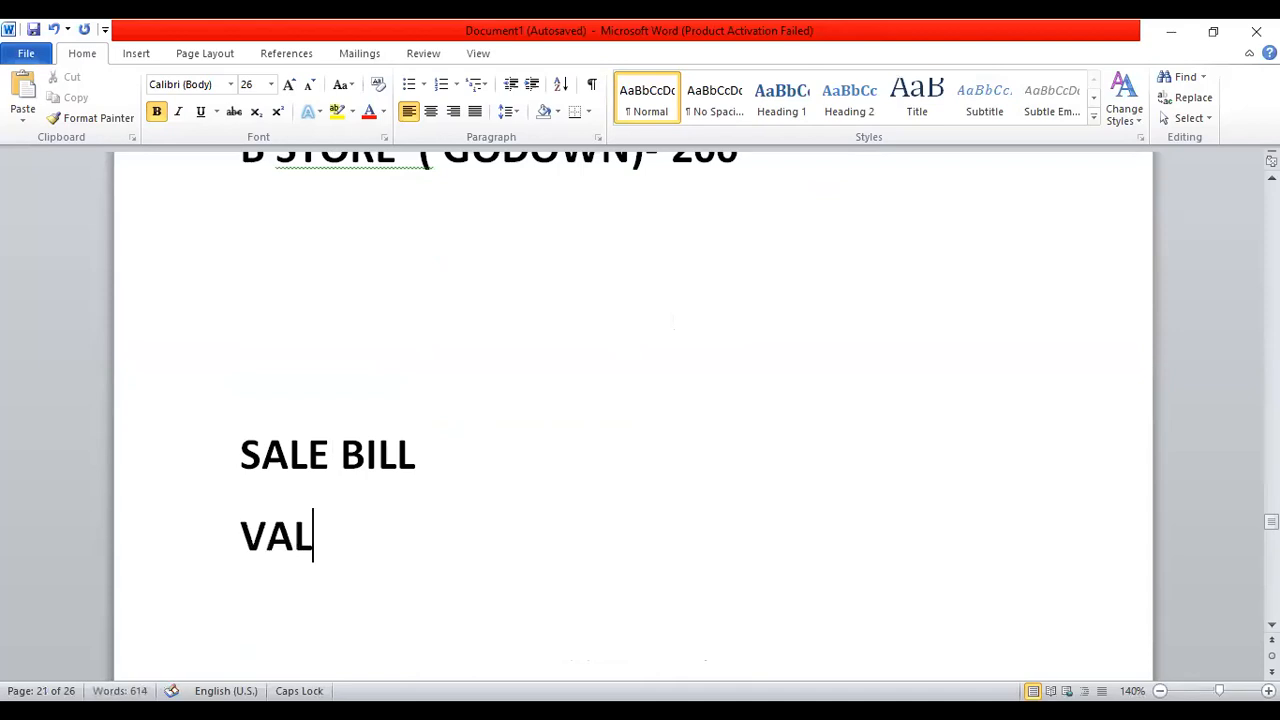
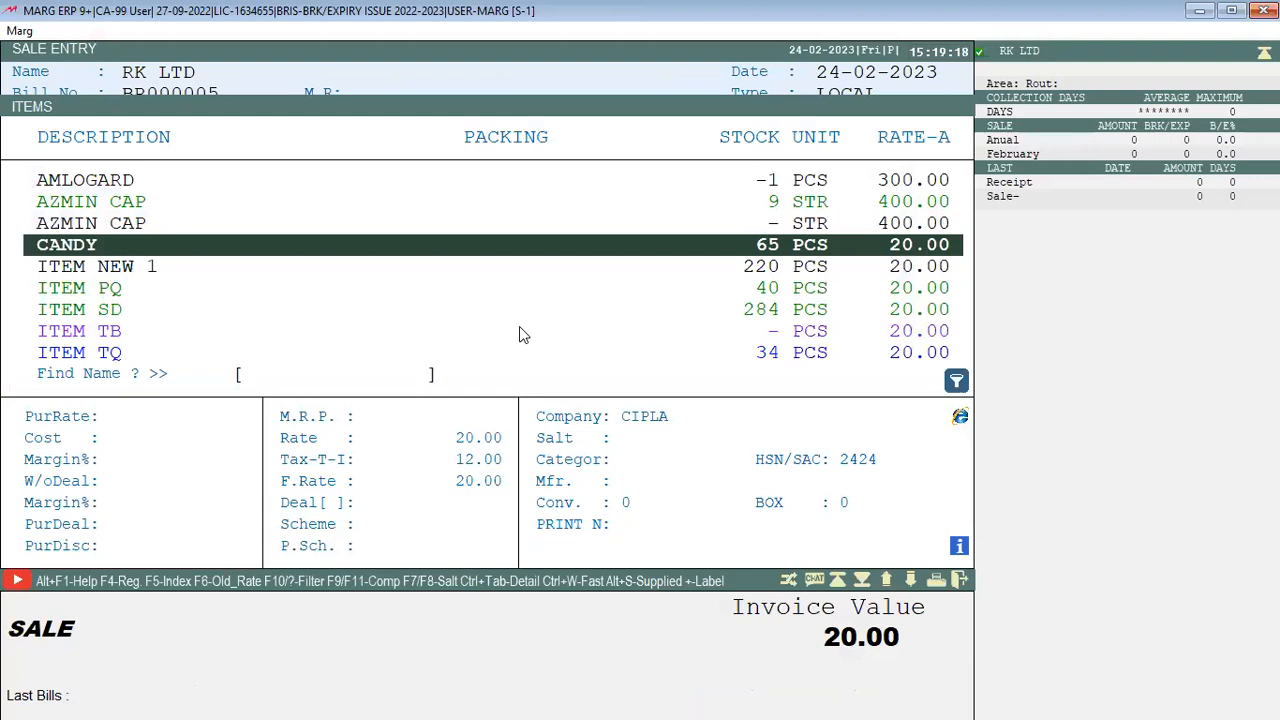
# Go through the CANDY bill line's entries to check its rate and the inclusive tax amounts
pyautogui.press('Return')
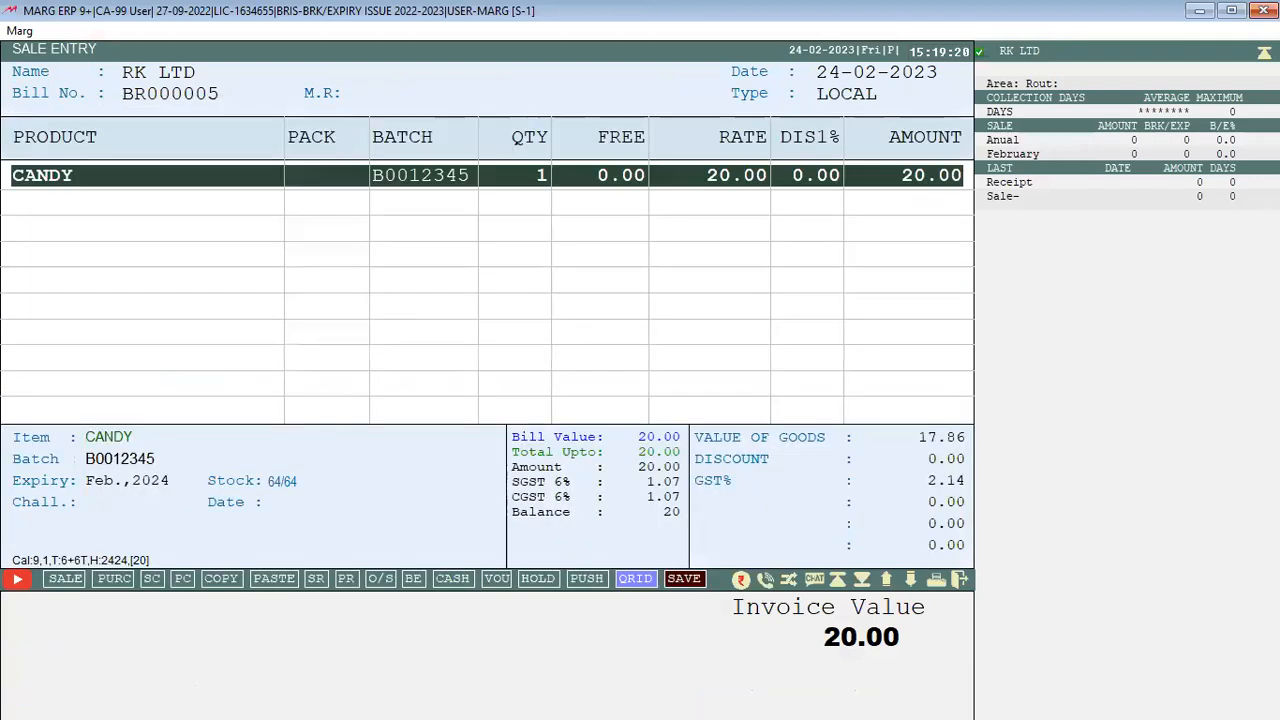
pyautogui.press('Return')
pyautogui.press('Return')
pyautogui.press('Return')
pyautogui.press('Return')
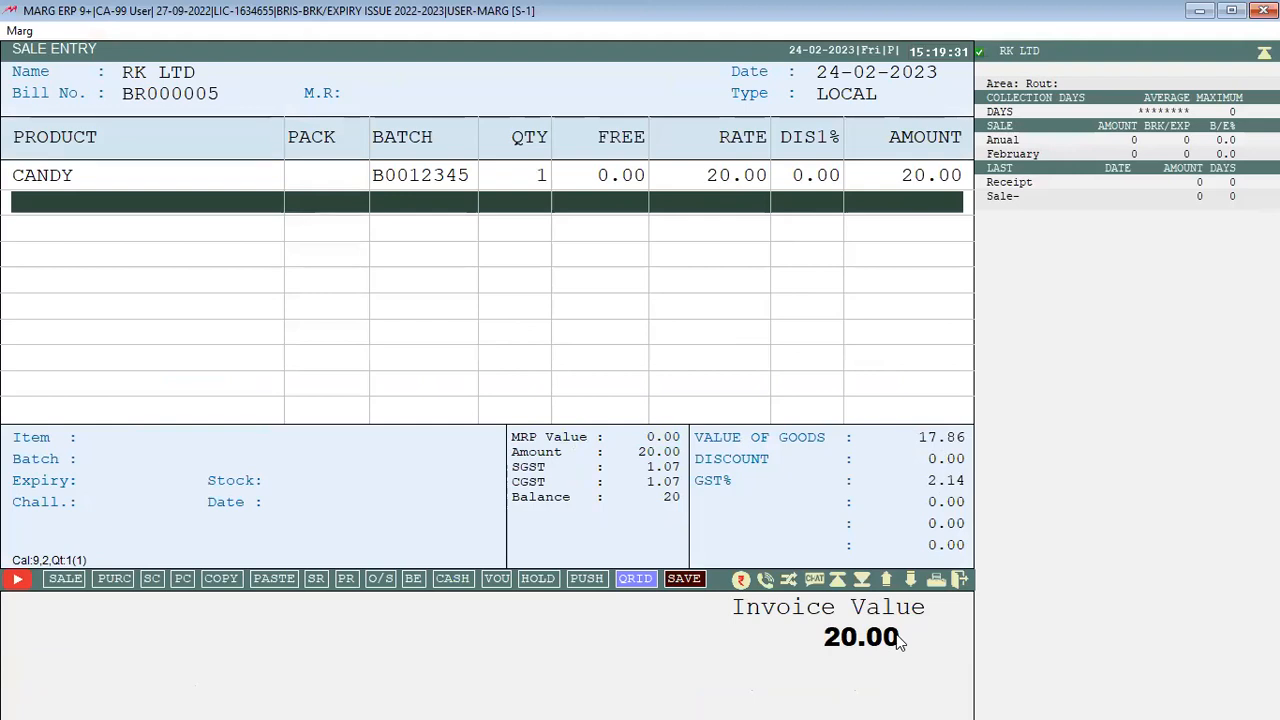
# Discard the RK LTD sale bill without saving and return to the main screen
pyautogui.press('Escape')
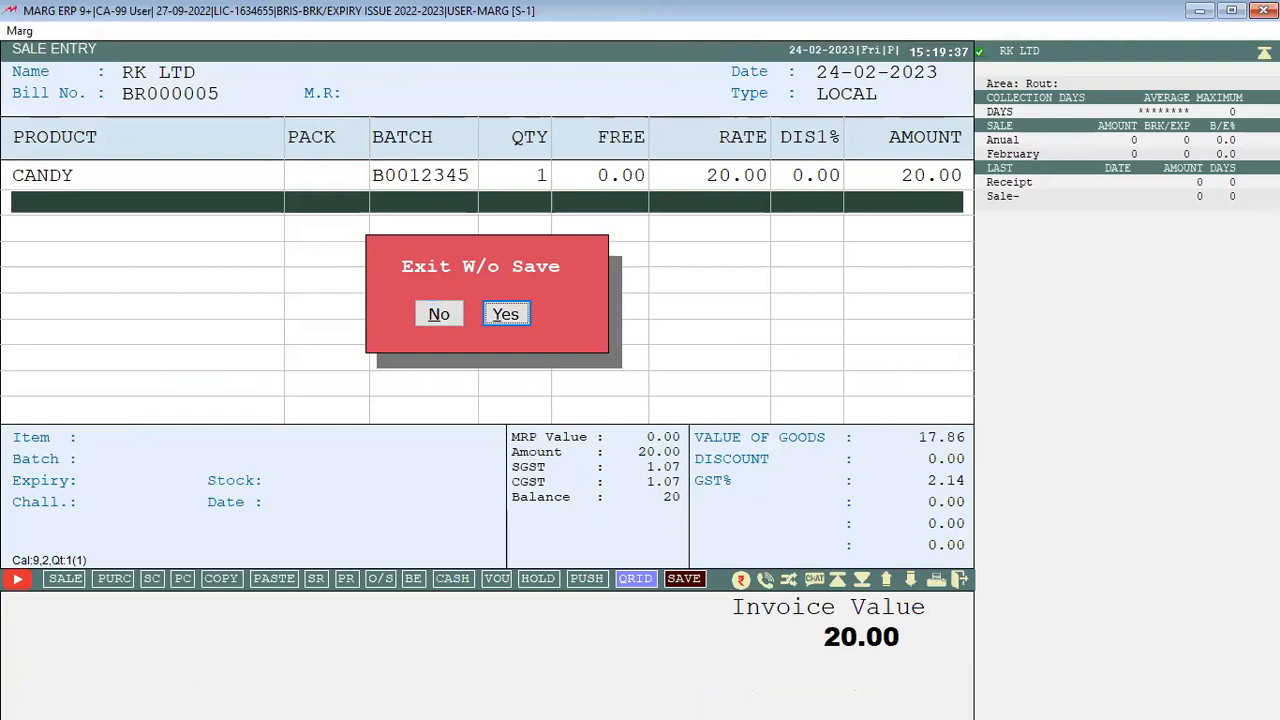
pyautogui.press('Return')
pyautogui.press('Escape')
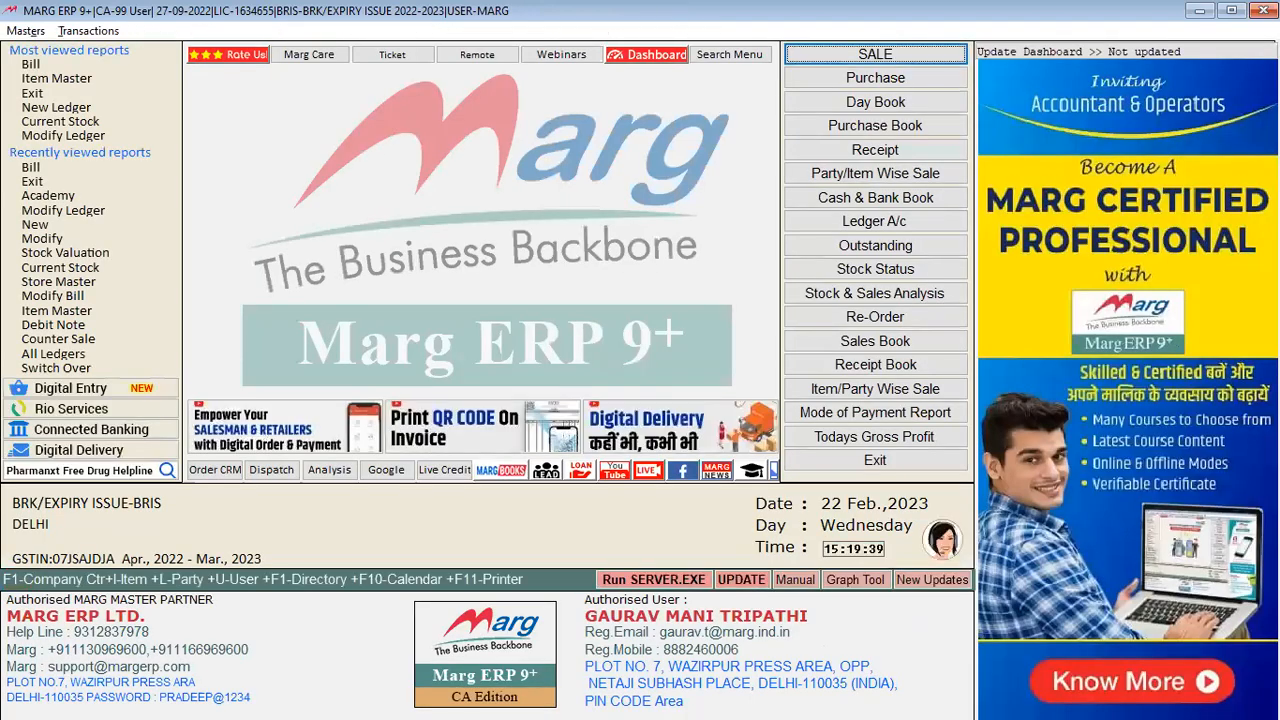
pyautogui.hotkey('alt', 'm')
pyautogui.press('Up')
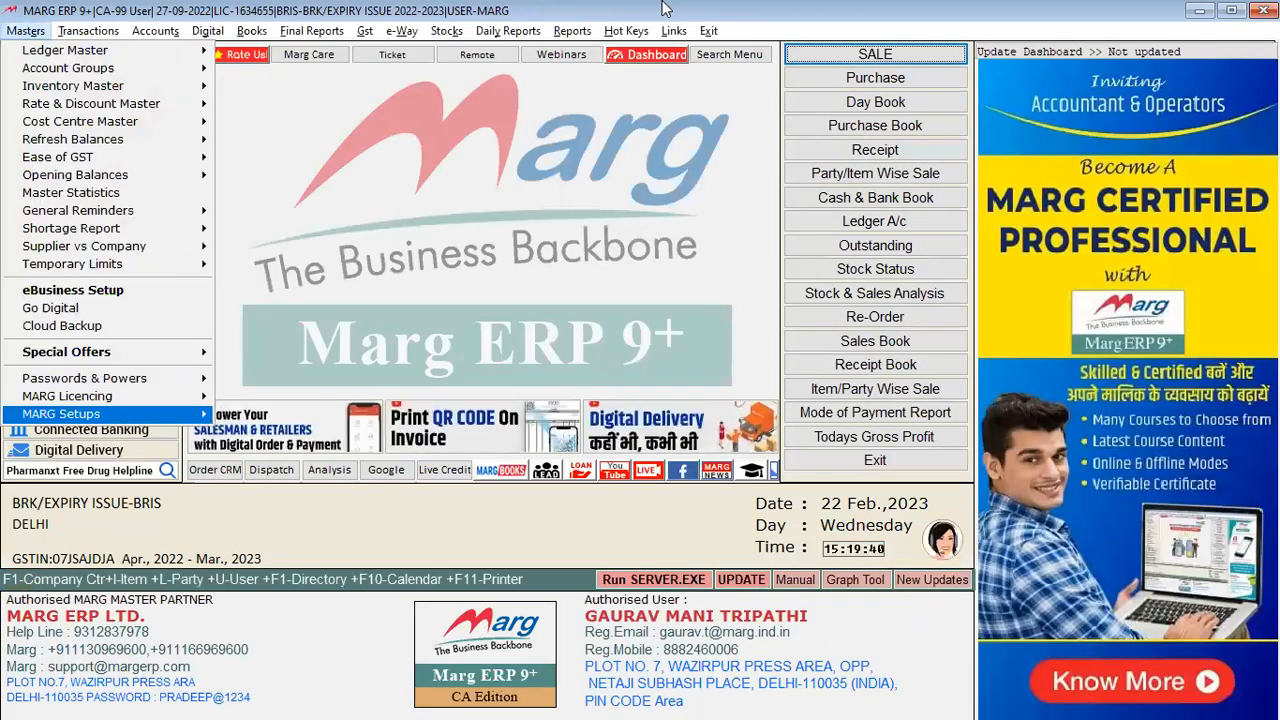
pyautogui.press('Escape')
# Start a new sale entry and create a Sundry Debtors ledger for it, entering the customer's name and GSTIN number
pyautogui.press('Return')
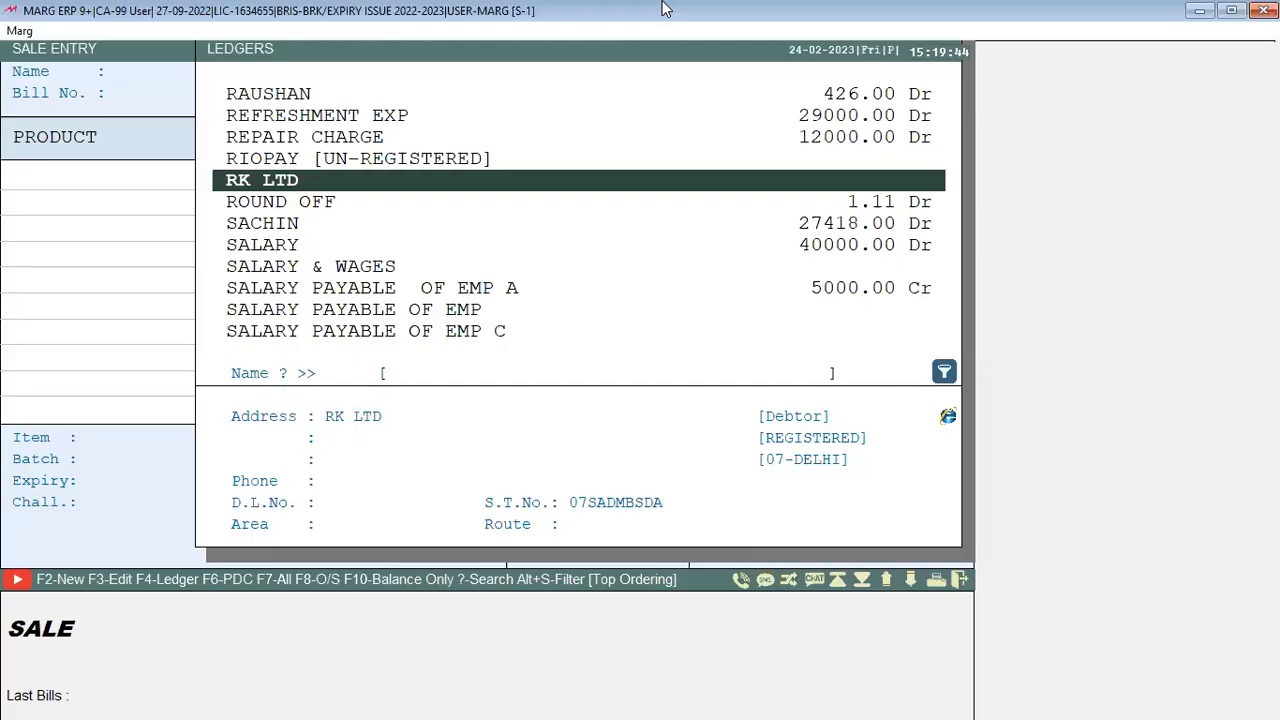
pyautogui.press('F2')
pyautogui.press('Return')
pyautogui.write('MR')
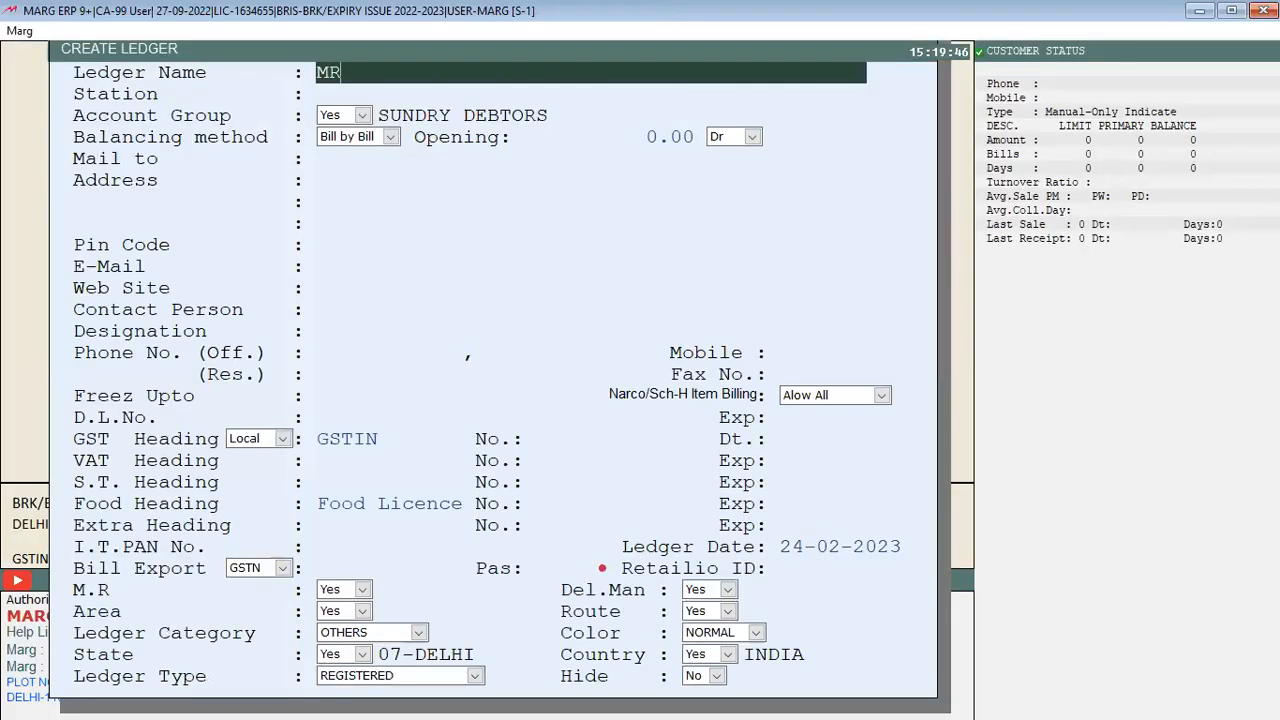
pyautogui.write(' TY')
pyautogui.click(543, 442)
pyautogui.write('08SDMNBCSD')
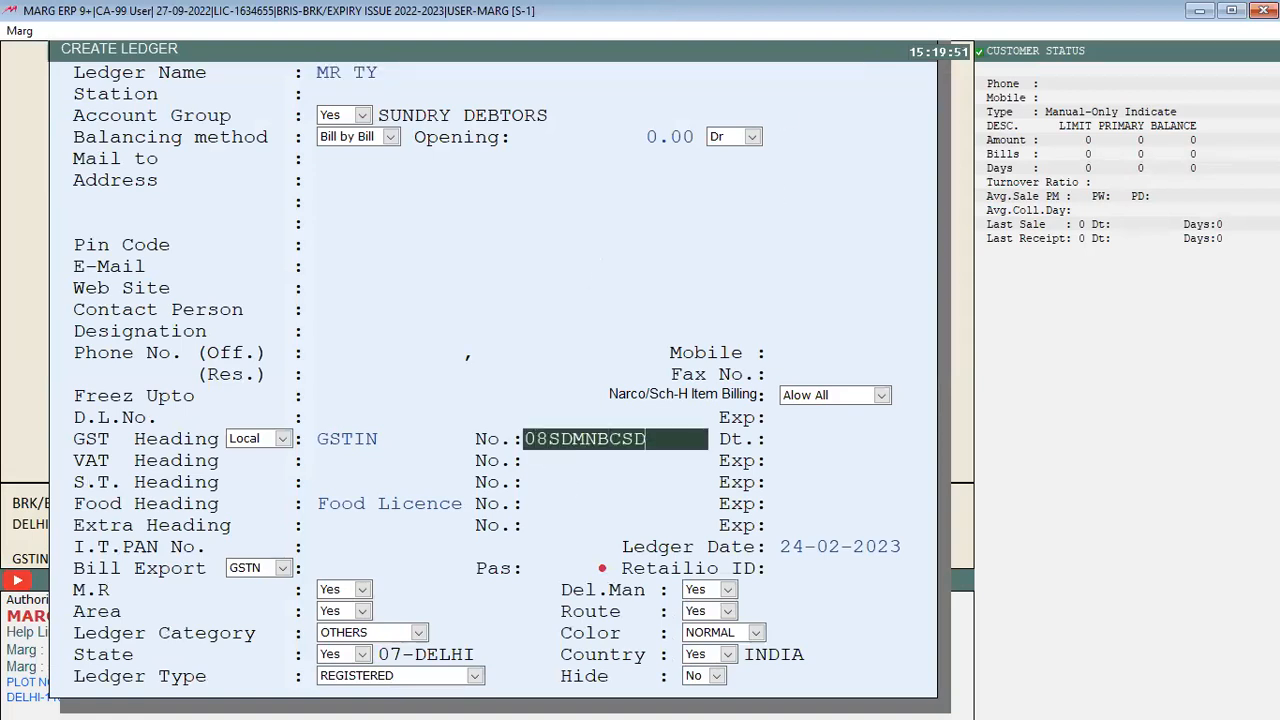
# Save the new customer ledger and start a central sale bill for that customer
pyautogui.hotkey('ctrl', 'w')
pyautogui.press('Return')
pyautogui.press('Return')
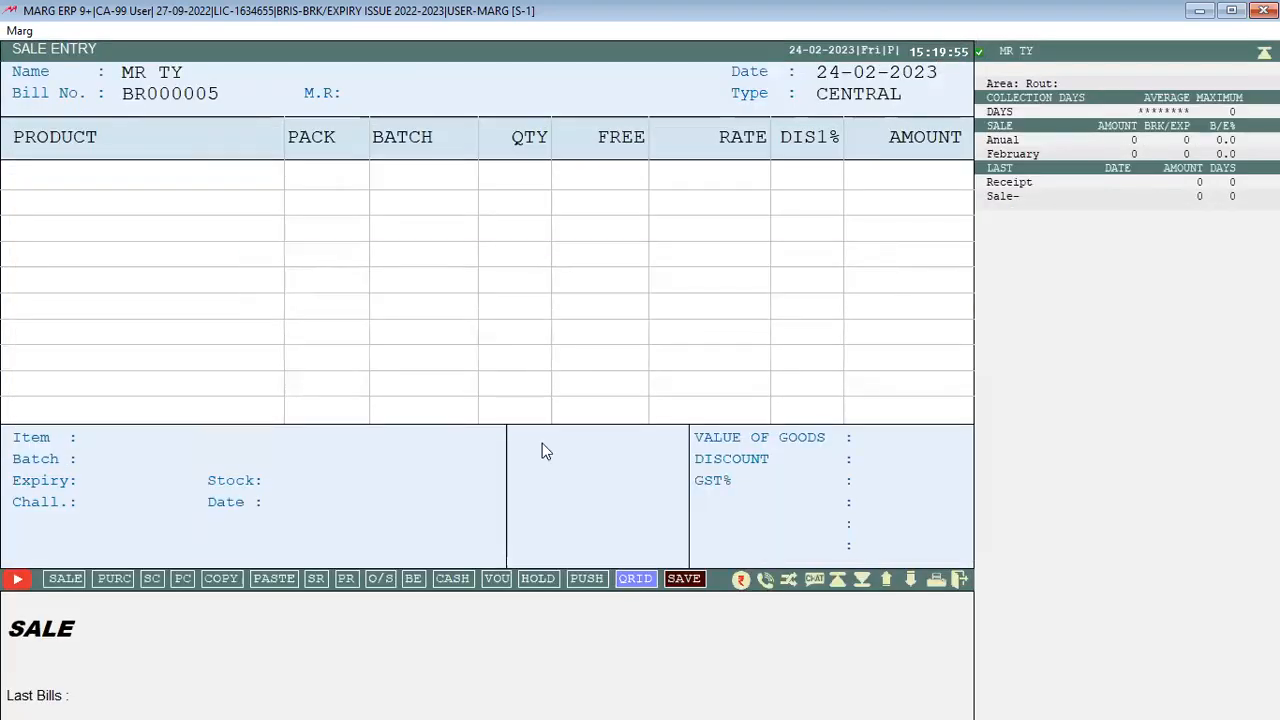
# Add one unit of CANDY from batch B0012345 to the central sale bill
pyautogui.press('Return')
pyautogui.press('Return')
pyautogui.press('Return')
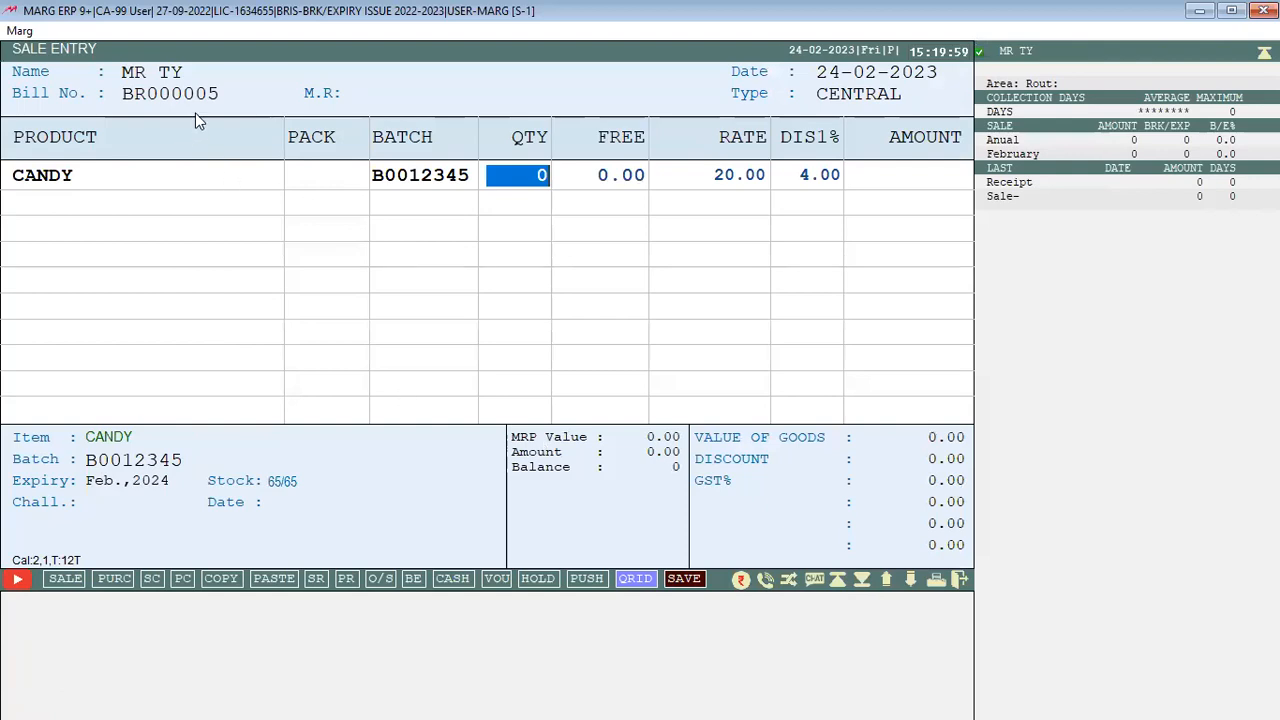
pyautogui.write('1')
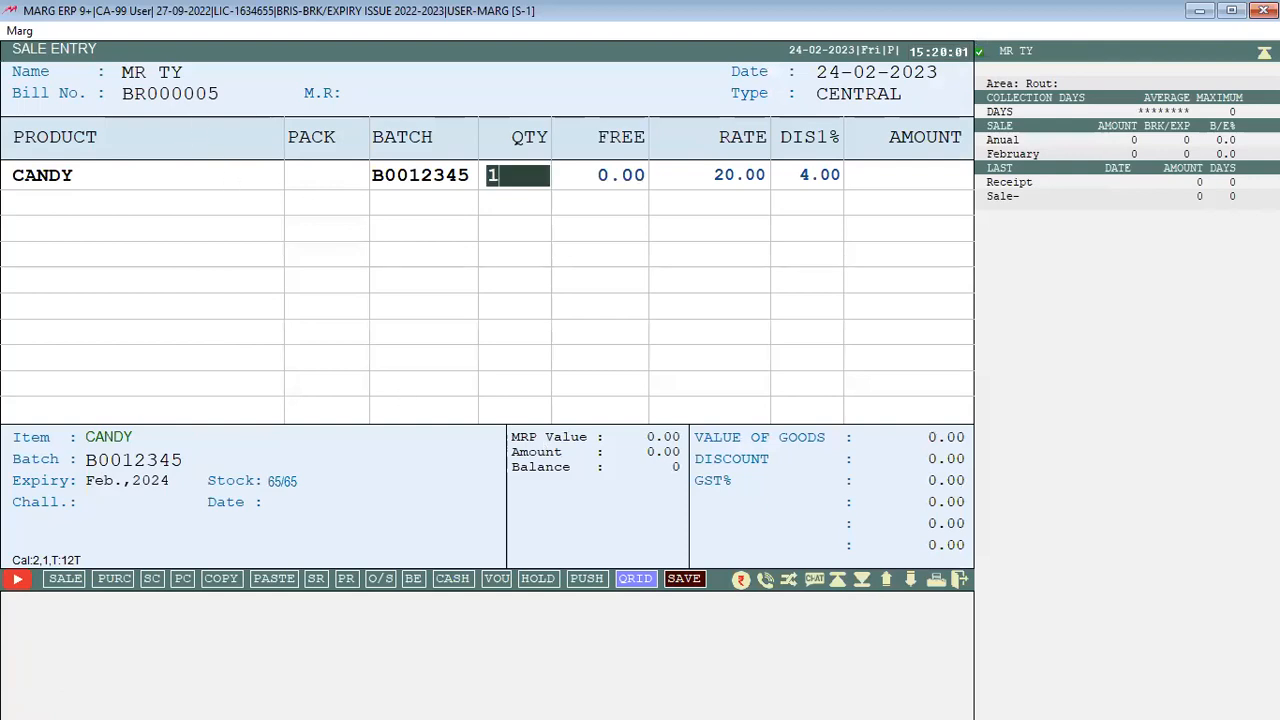
pyautogui.press('Return')
pyautogui.press('Escape')
# Reopen the CANDY bill line and set its discount to 0.00 without storing the discount change
pyautogui.press('Up')
pyautogui.press('Return')
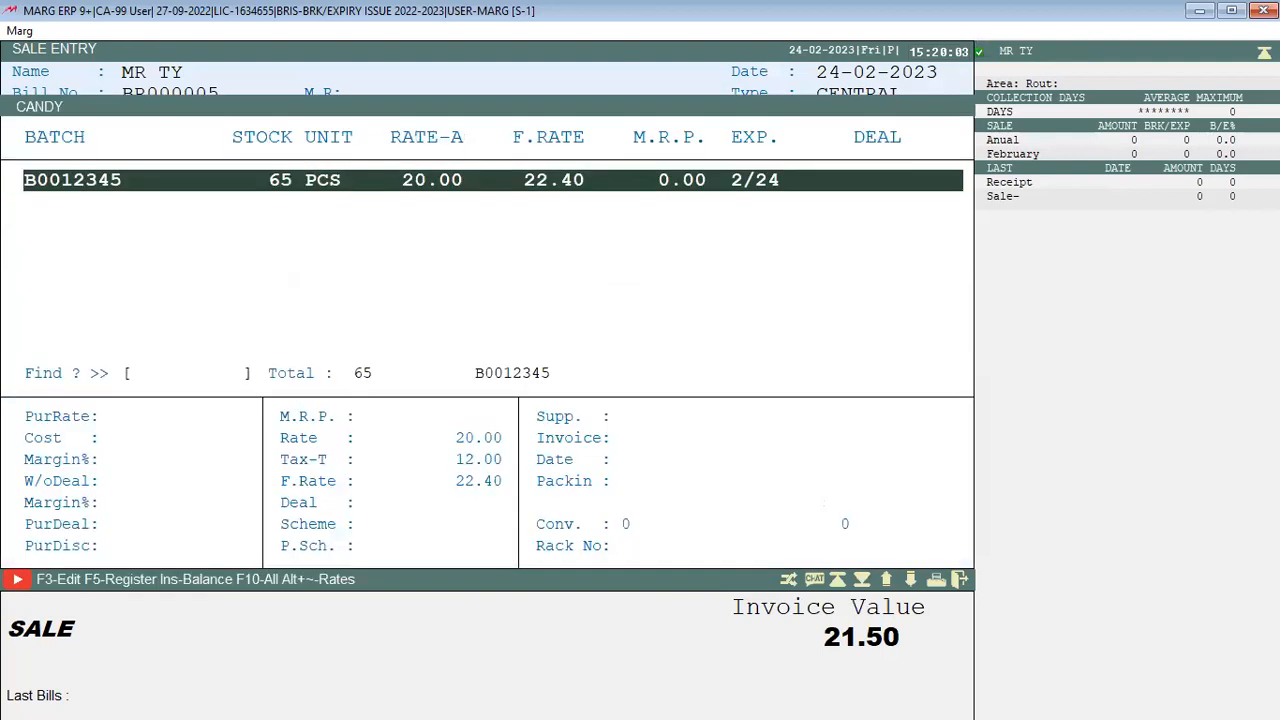
pyautogui.press('Return')
pyautogui.press('Return')
pyautogui.press('Return')
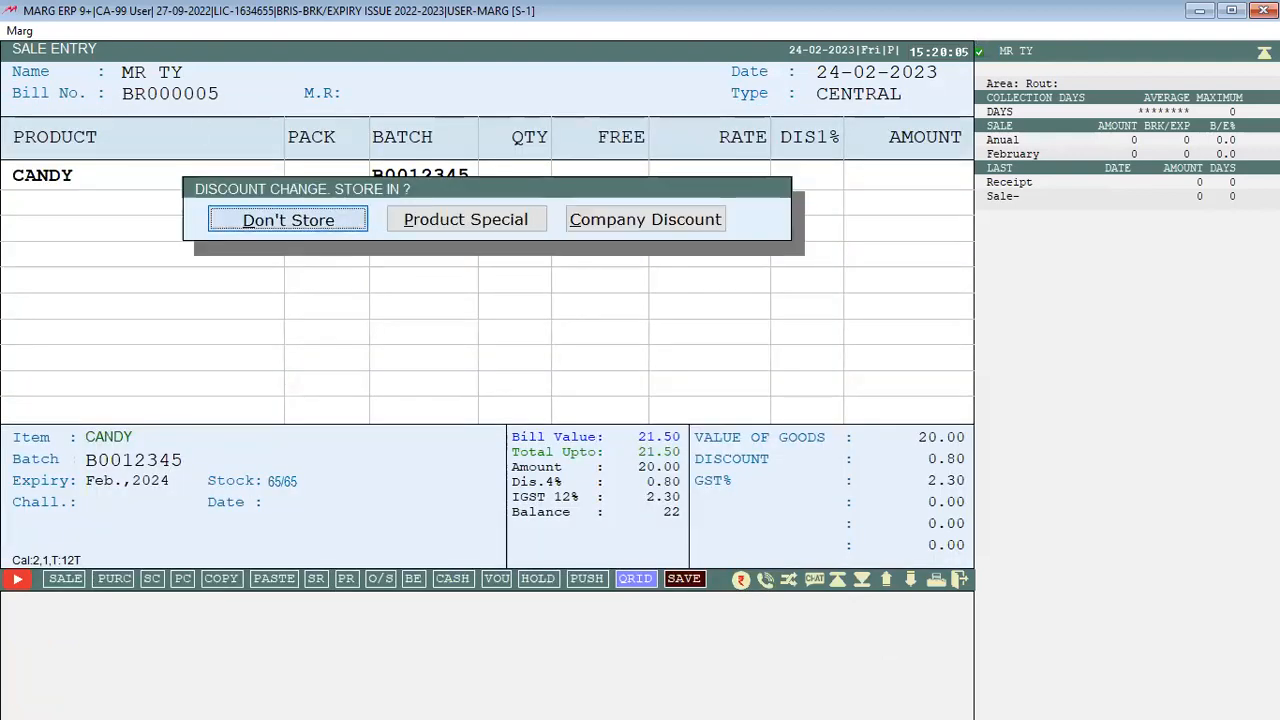
pyautogui.press('Return')
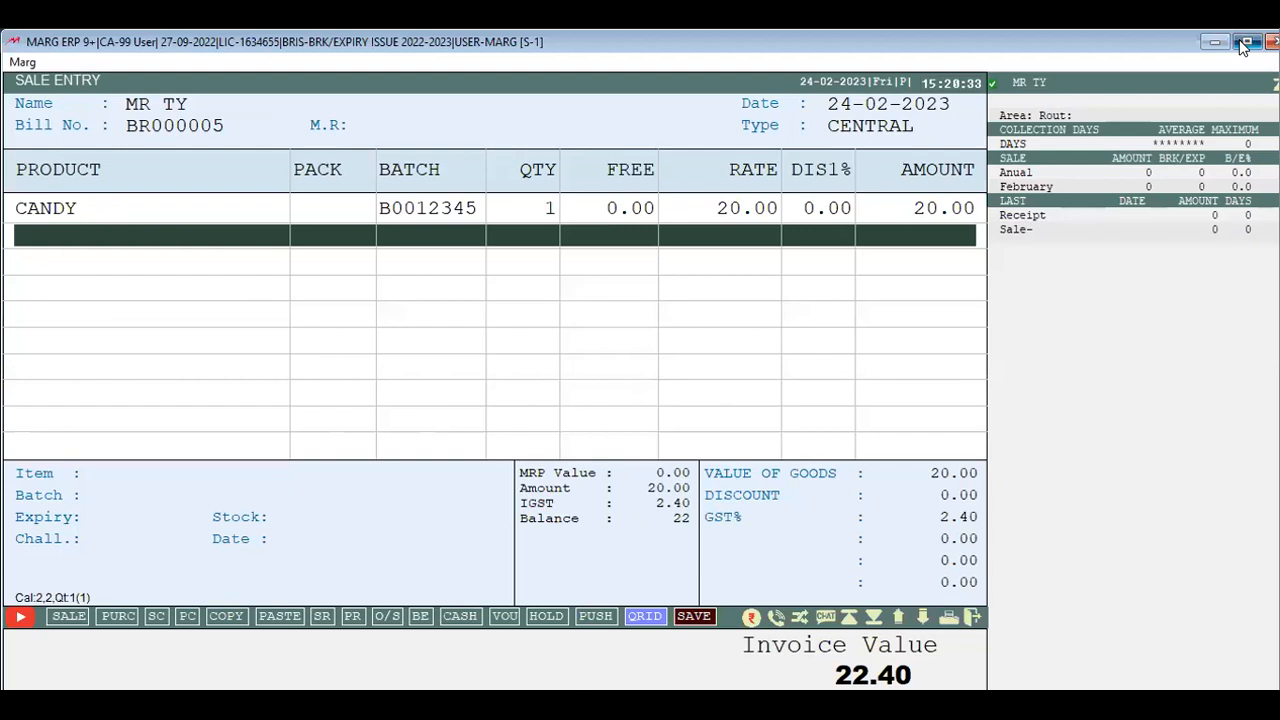
# Switch to the second Marg window and open the calculation type settings in the Control Room
pyautogui.click(1243, 47)
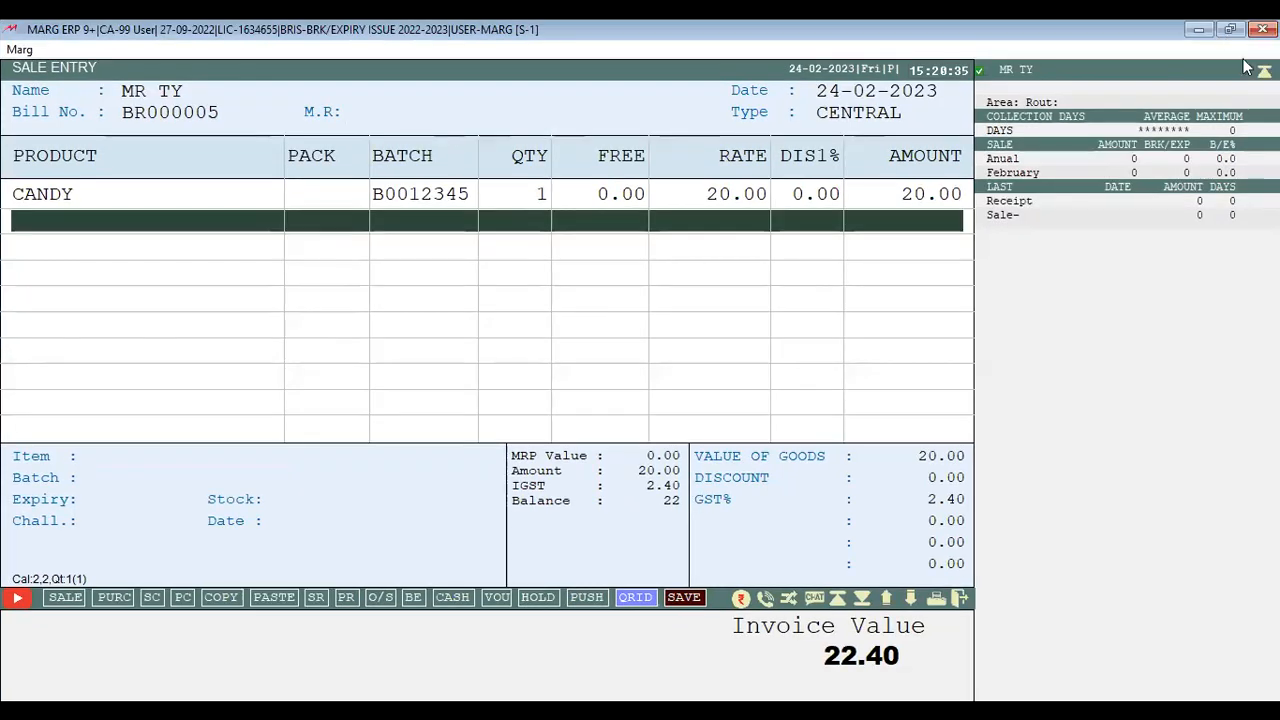
pyautogui.hotkey('alt', 'Tab')
pyautogui.press('Return')
pyautogui.press('Escape')
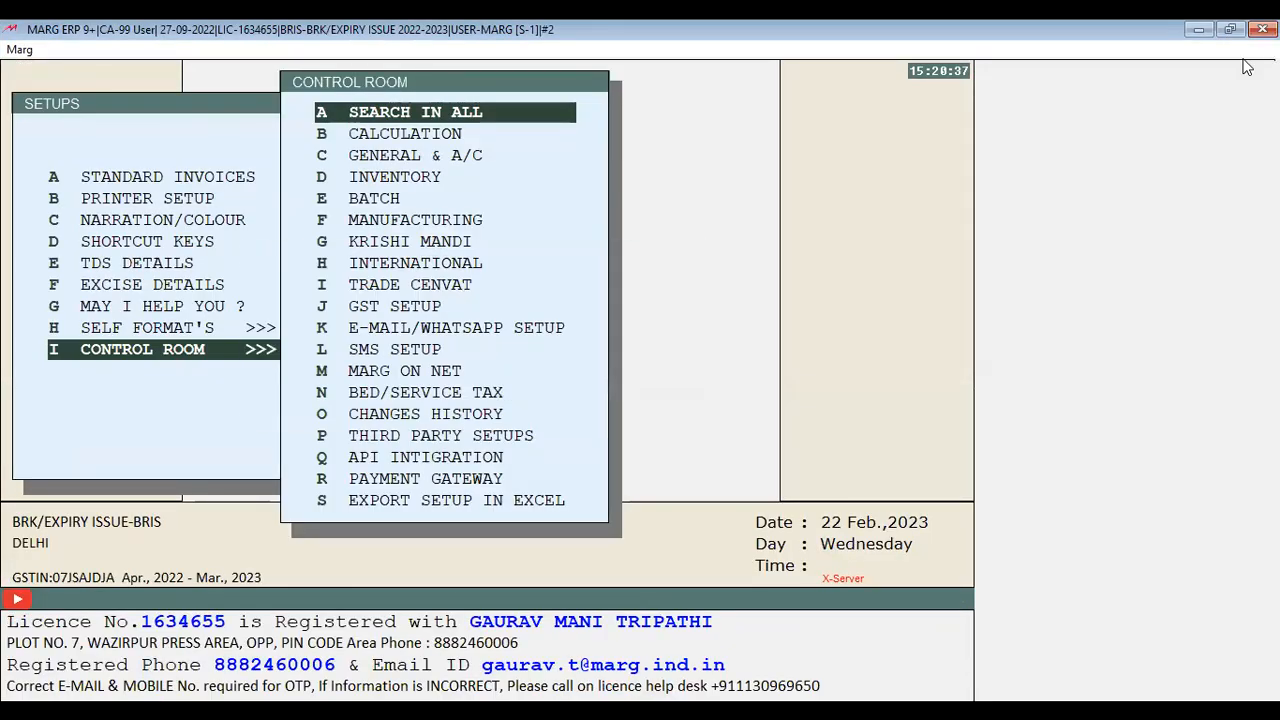
pyautogui.press('Down')
pyautogui.press('Return')
pyautogui.press('Return')
pyautogui.press('Return')
pyautogui.press('Return')
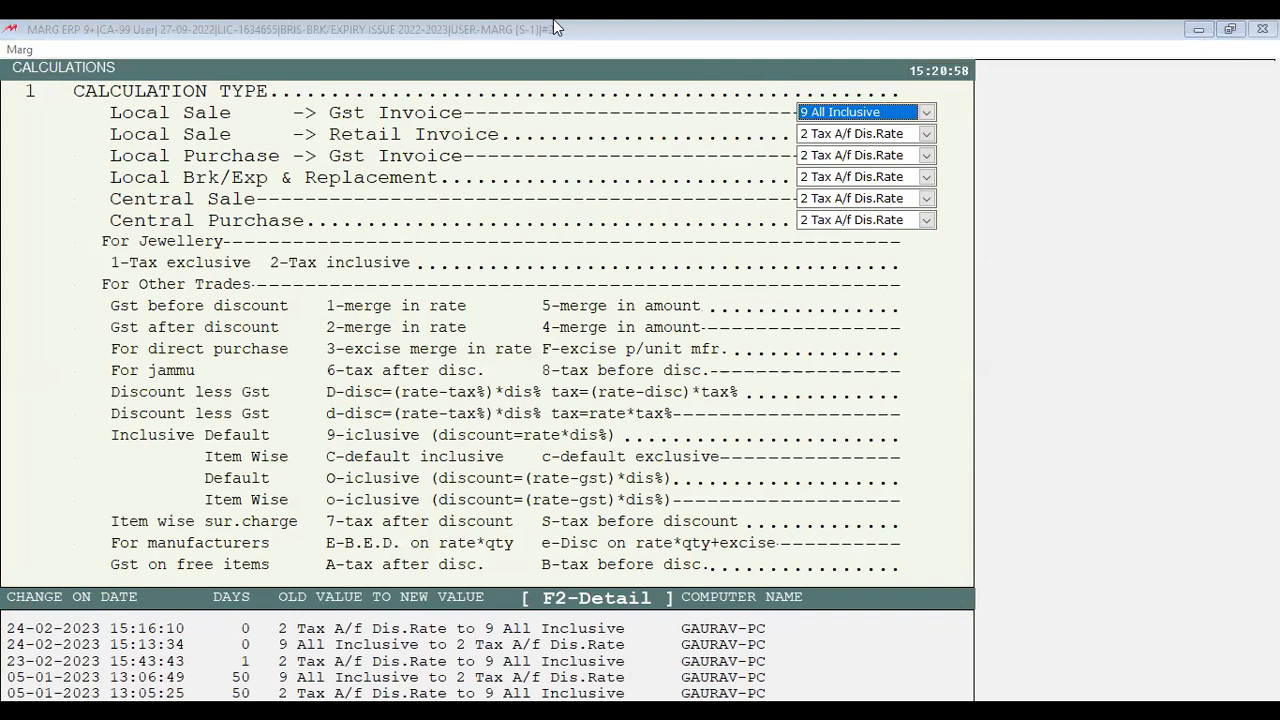
# Look through the calculation types available for local sale GST invoices, keeping 9 All Inclusive selected
pyautogui.press('Down')
pyautogui.press('Down')
pyautogui.press('Down')
pyautogui.press('Down')
pyautogui.press('Up')
pyautogui.press('Up')
pyautogui.press('Up')
pyautogui.press('Up')
pyautogui.press('Up')
pyautogui.press('Up')
pyautogui.press('Up')
pyautogui.press('Up')
pyautogui.press('Up')
pyautogui.press('Up')
pyautogui.press('Up')
pyautogui.press('Up')
pyautogui.press('Down')
pyautogui.press('Down')
pyautogui.press('Down')
pyautogui.press('Down')
pyautogui.press('Down')
pyautogui.press('Down')
pyautogui.press('Down')
pyautogui.press('Down')
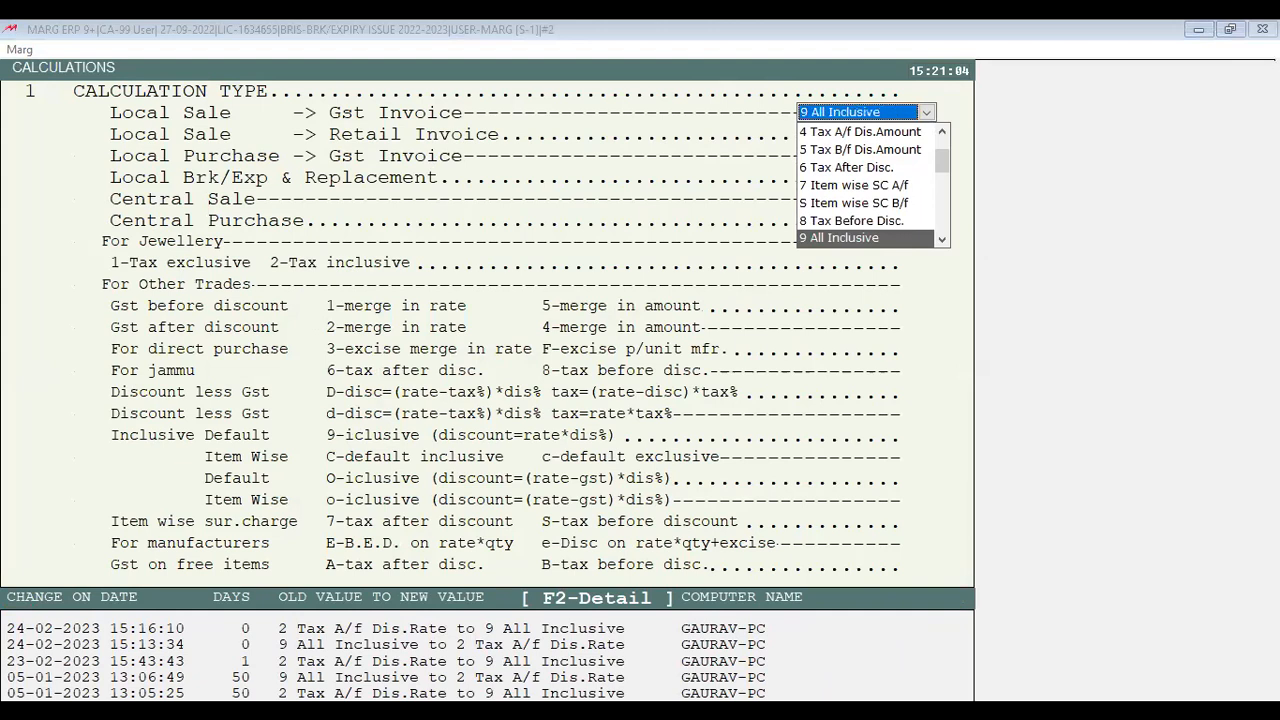
pyautogui.press('Return')
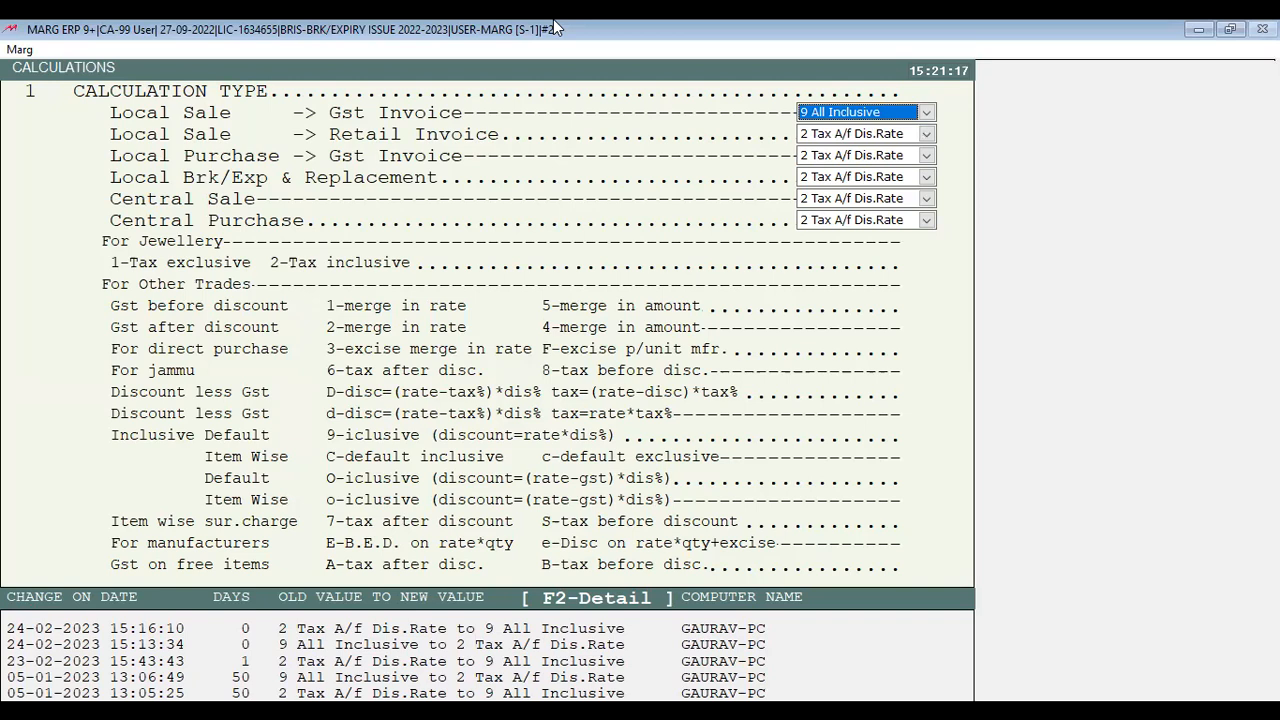
# Try 9 All Inclusive as the Central Sale calculation type, and revert it to 2 Tax A/f Dis.Rate
pyautogui.press('Return')
pyautogui.press('Return')
pyautogui.press('Return')
pyautogui.press('Return')
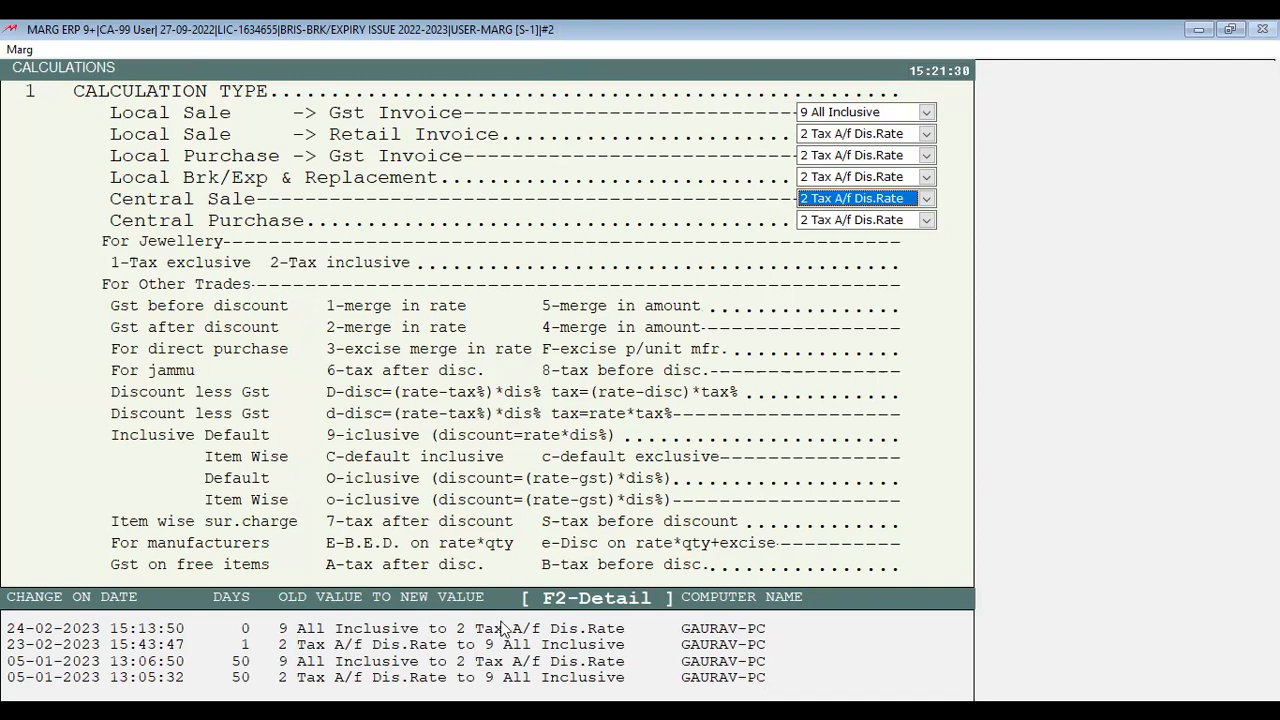
pyautogui.click(763, 29)
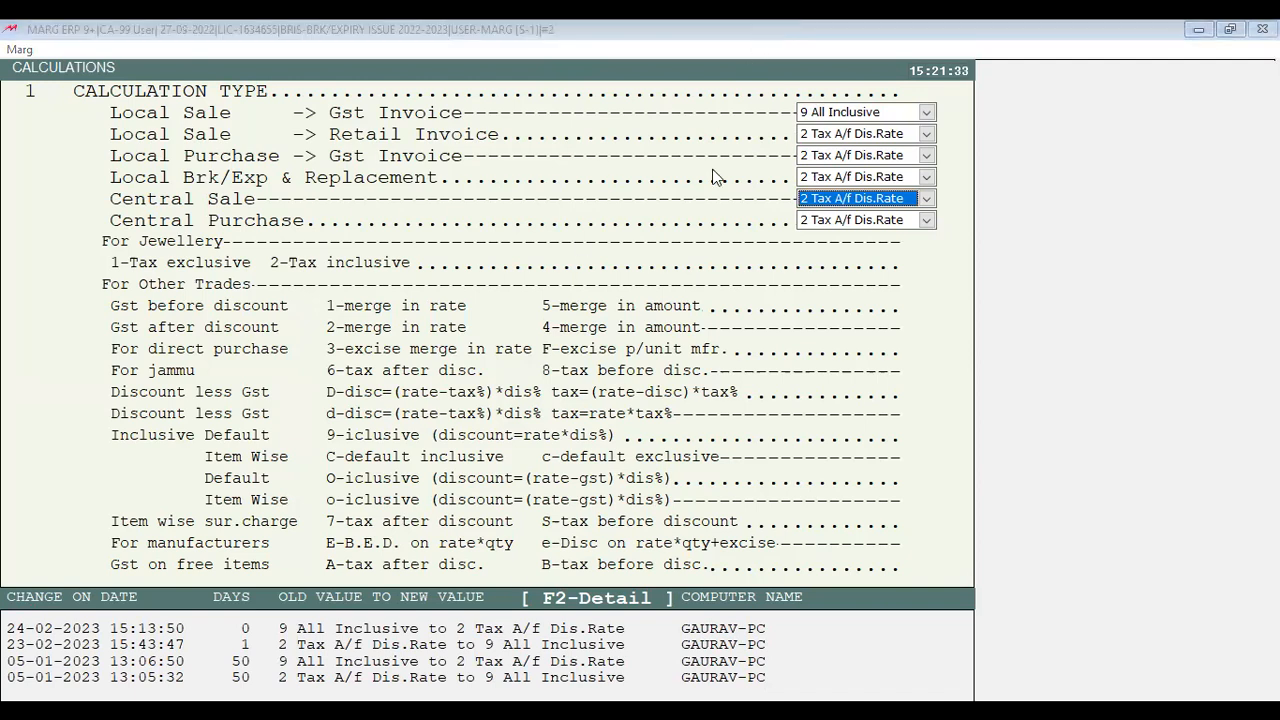
pyautogui.click(616, 28)
pyautogui.press('9')
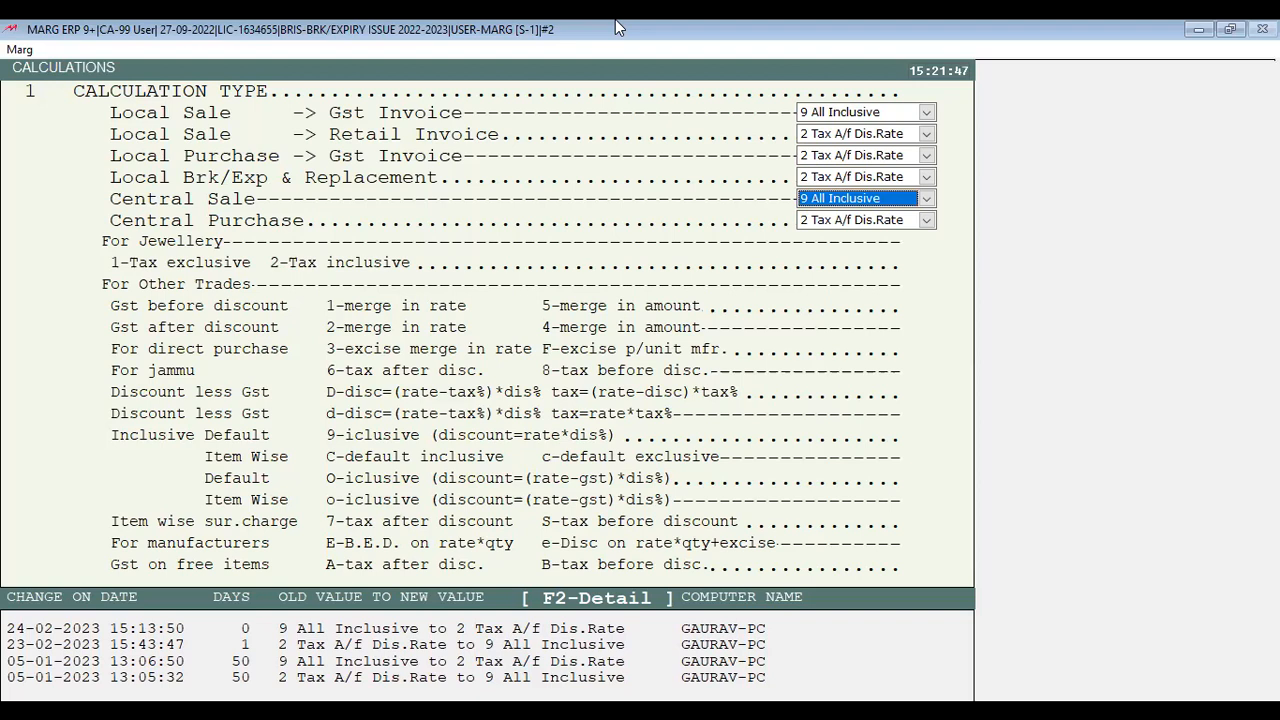
pyautogui.press('2')
# Set the calculation type for local sale GST invoices to 2 Tax A/f Dis.Rate
pyautogui.press('Up')
pyautogui.press('Up')
pyautogui.press('Up')
pyautogui.press('Up')
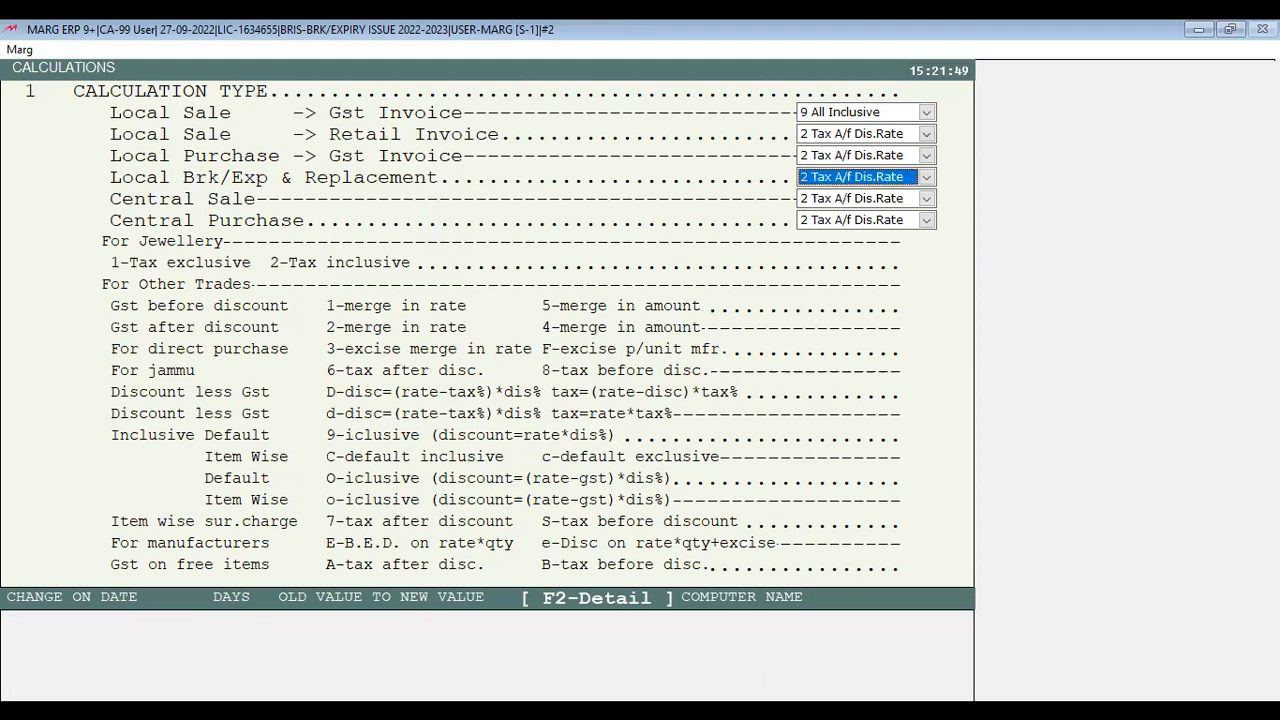
pyautogui.press('2')
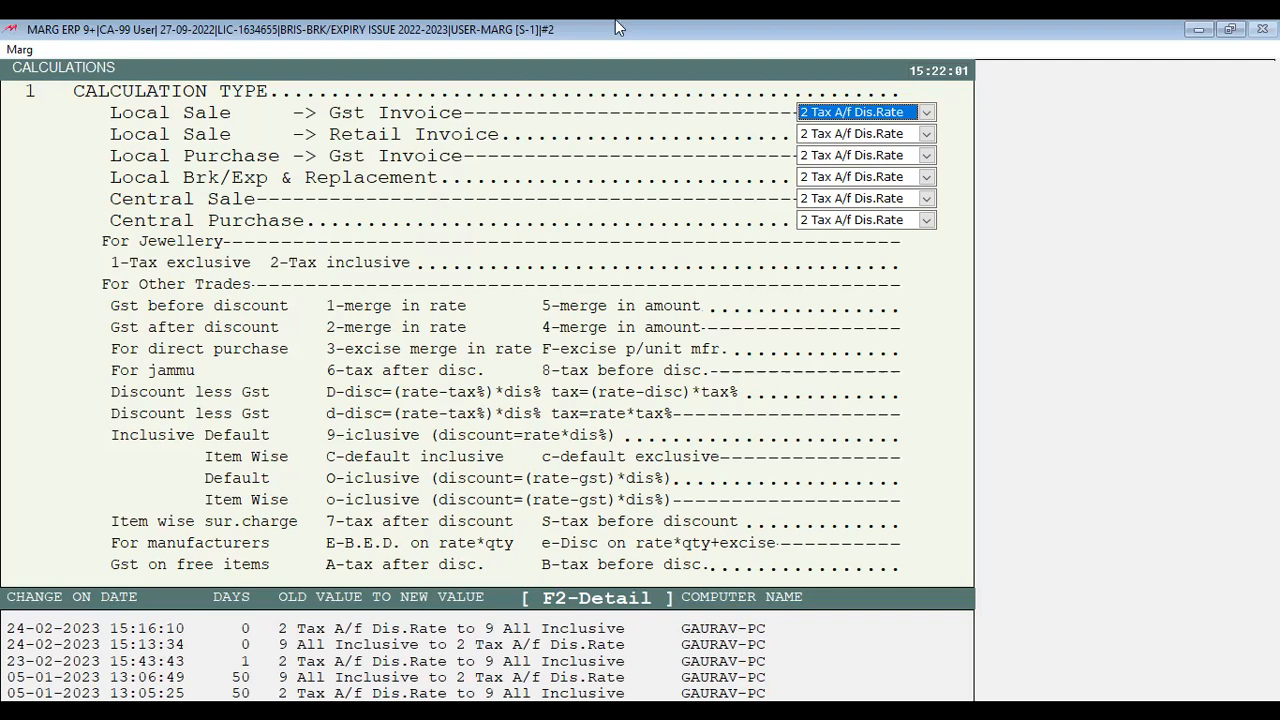
# Set the calculation type for local purchase GST invoices to 9 All Inclusive and leave the calculation settings
pyautogui.press('Return')
pyautogui.press('Return')
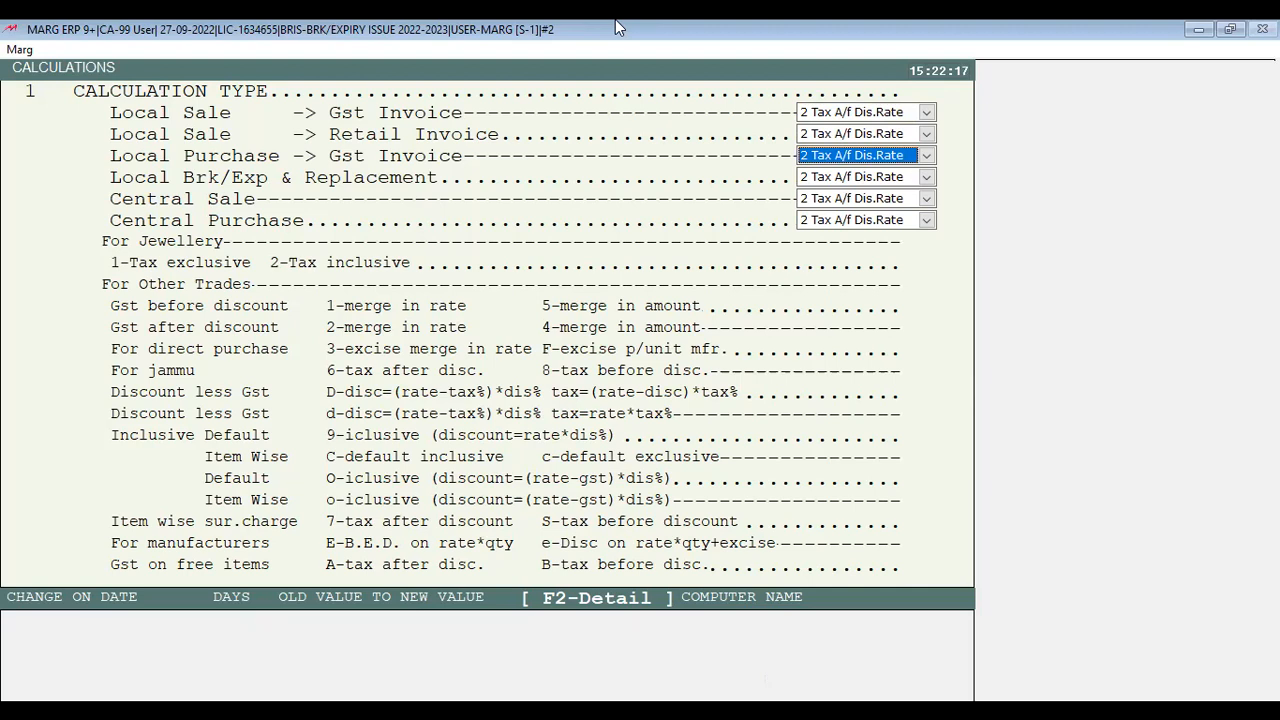
pyautogui.press('9')
pyautogui.press('Return')
pyautogui.press('Escape')
pyautogui.press('Right')
pyautogui.press('Return')
# Discard the central sale bill without saving and return to the main screen
pyautogui.press('Escape')
pyautogui.press('Right')
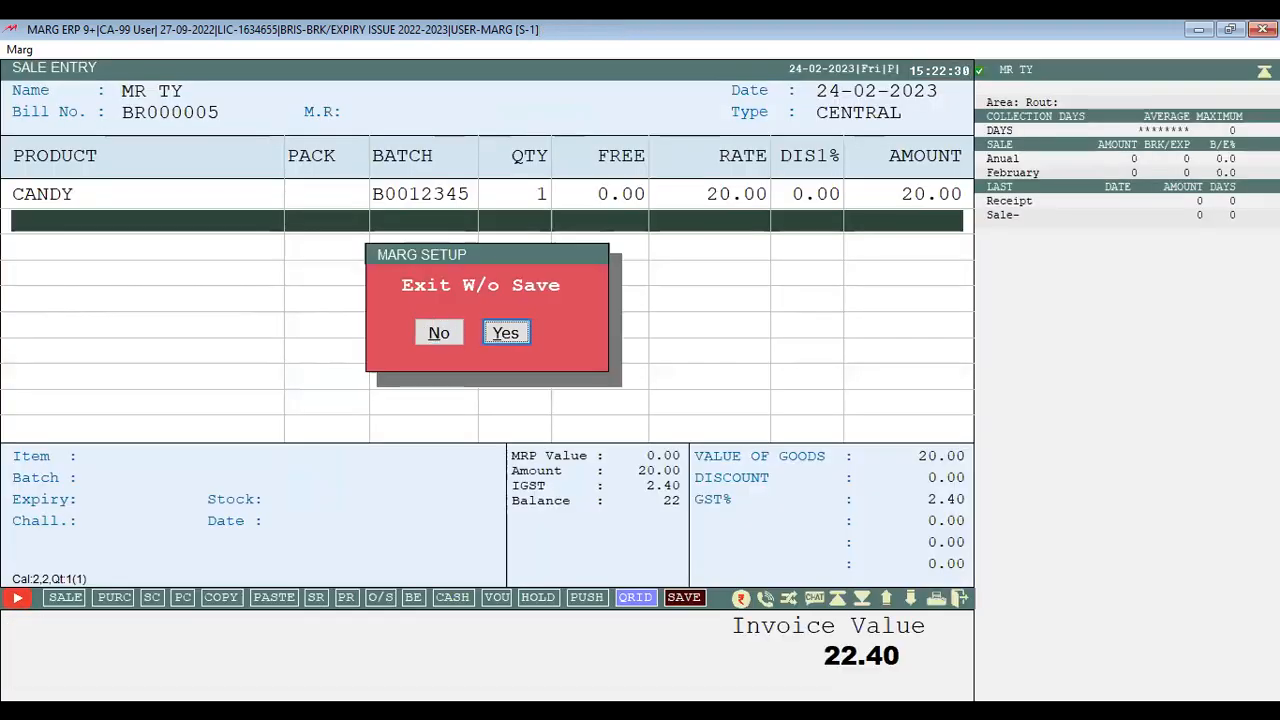
pyautogui.press('Return')
pyautogui.press('Escape')
pyautogui.press('Escape')
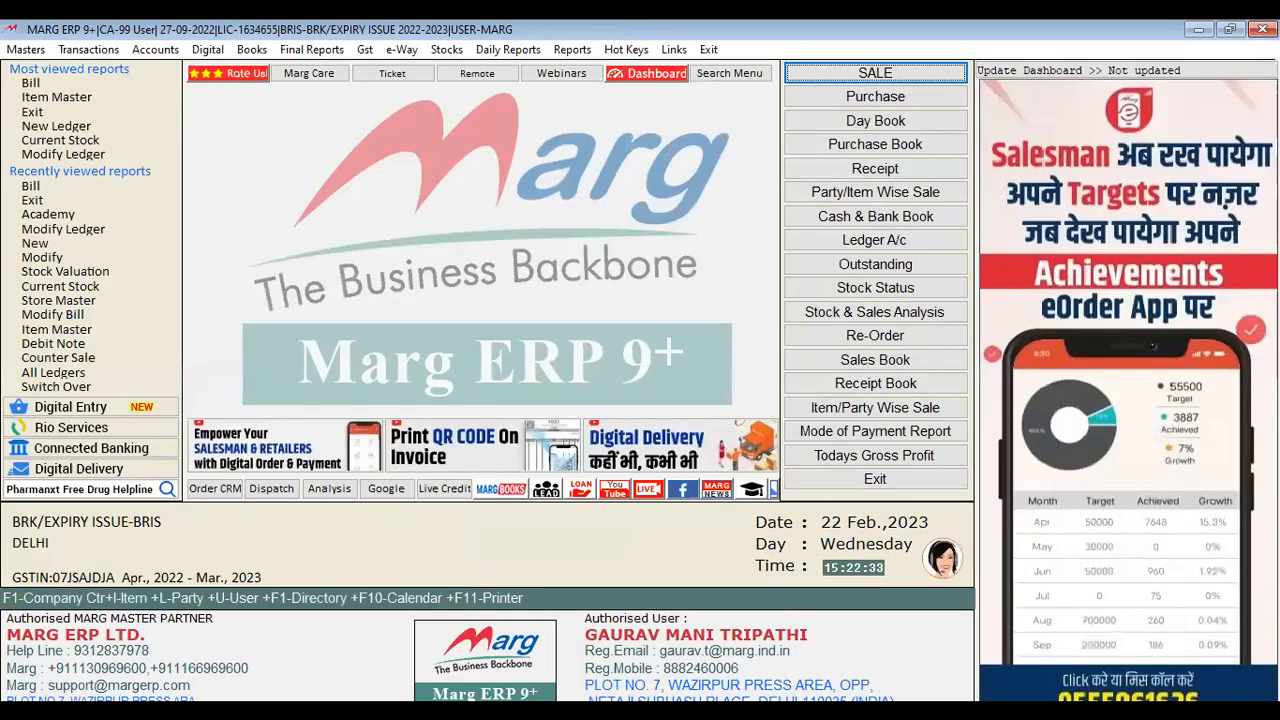
# Start a new purchase entry and select the creditor with the 300000.00 Cr balance as its supplier
pyautogui.hotkey('alt', 't')
pyautogui.press('Down')
pyautogui.press('Return')
pyautogui.press('Return')
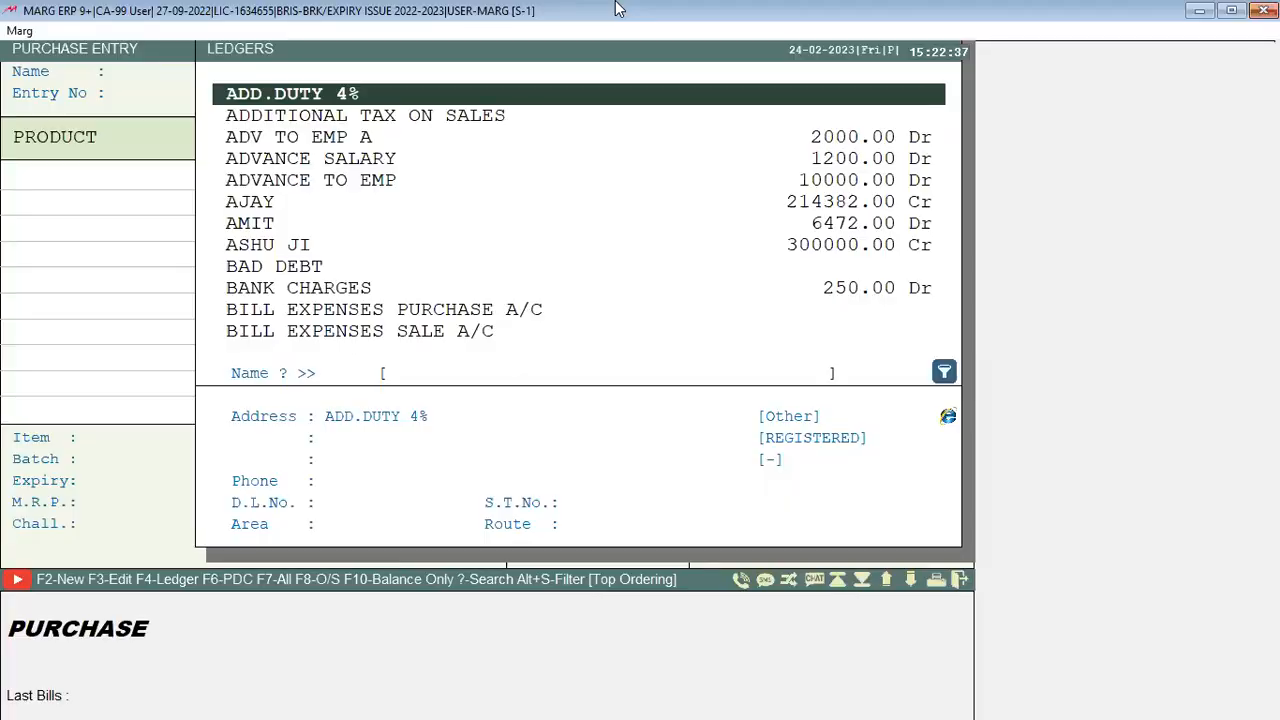
pyautogui.press('Down')
pyautogui.press('Down')
pyautogui.press('Down')
pyautogui.press('Up')
pyautogui.press('Down')
pyautogui.press('Down')
pyautogui.press('Down')
pyautogui.press('Down')
pyautogui.press('Down')
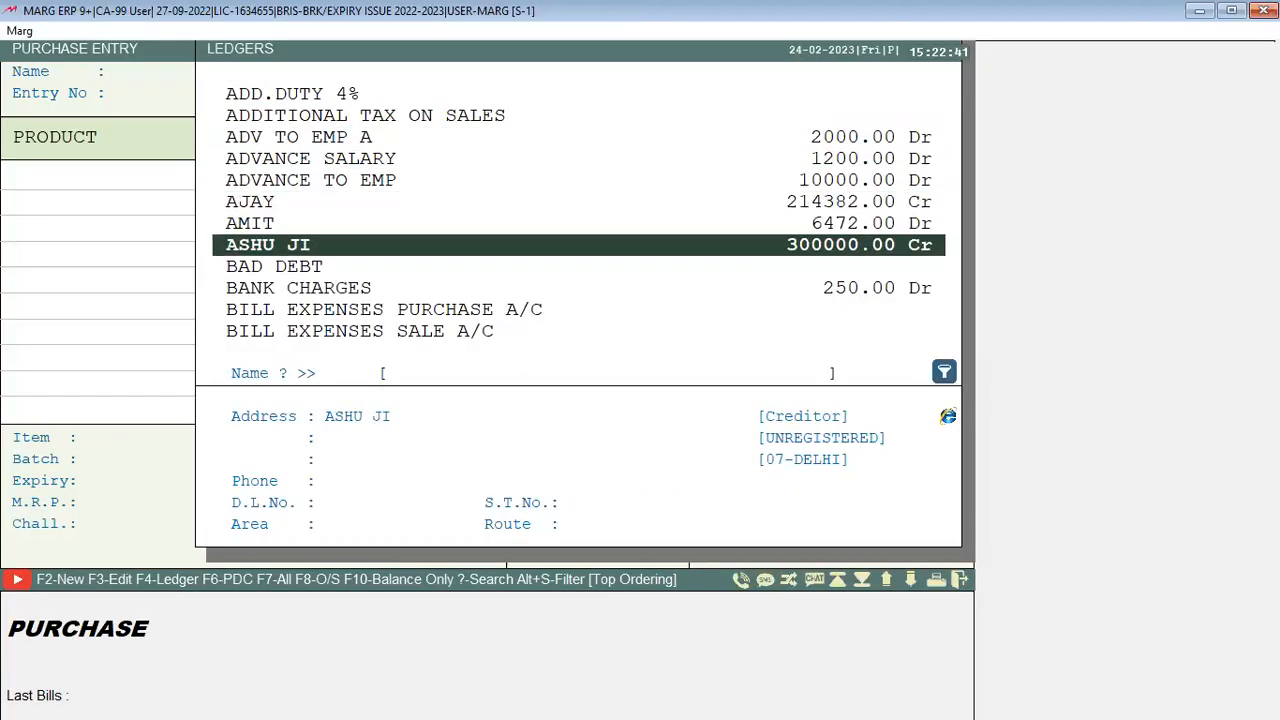
pyautogui.press('Return')
# Enter ASDFDFS as the party number, acknowledge the supplier alert and accept Yes for tax
pyautogui.write('ASDFDFS')
pyautogui.press('Return')
pyautogui.press('Return')
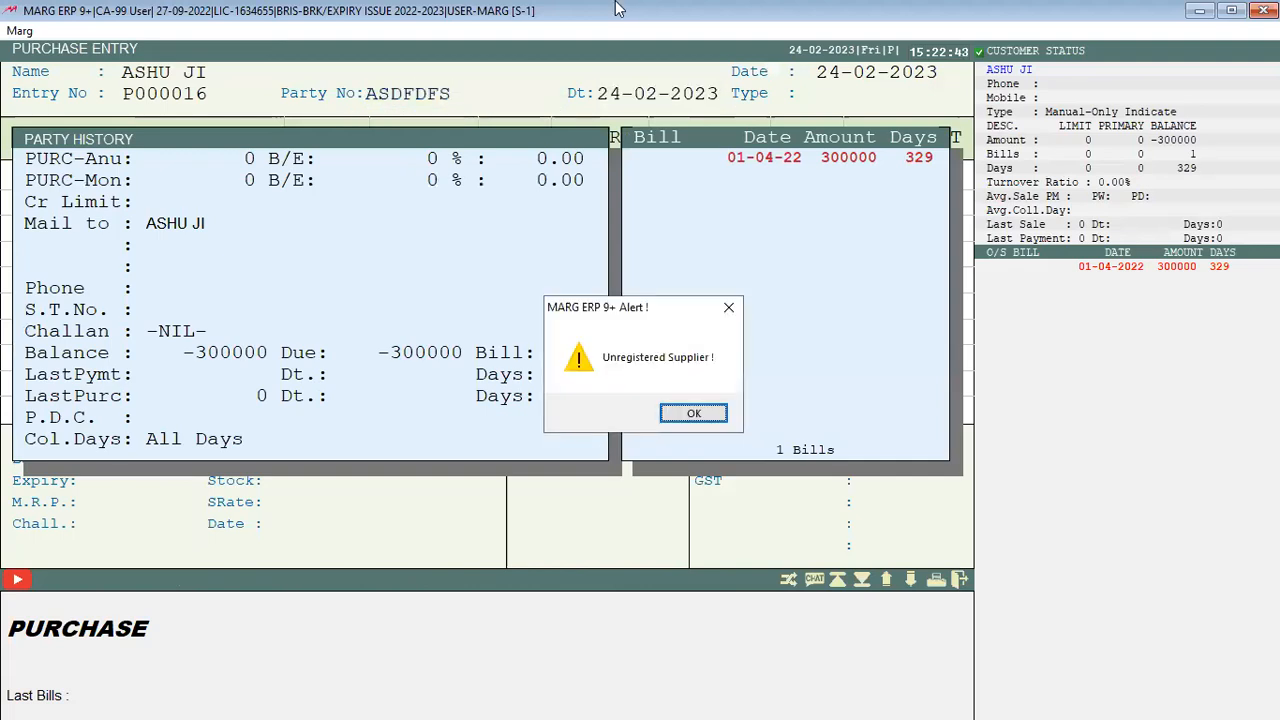
pyautogui.press('Return')
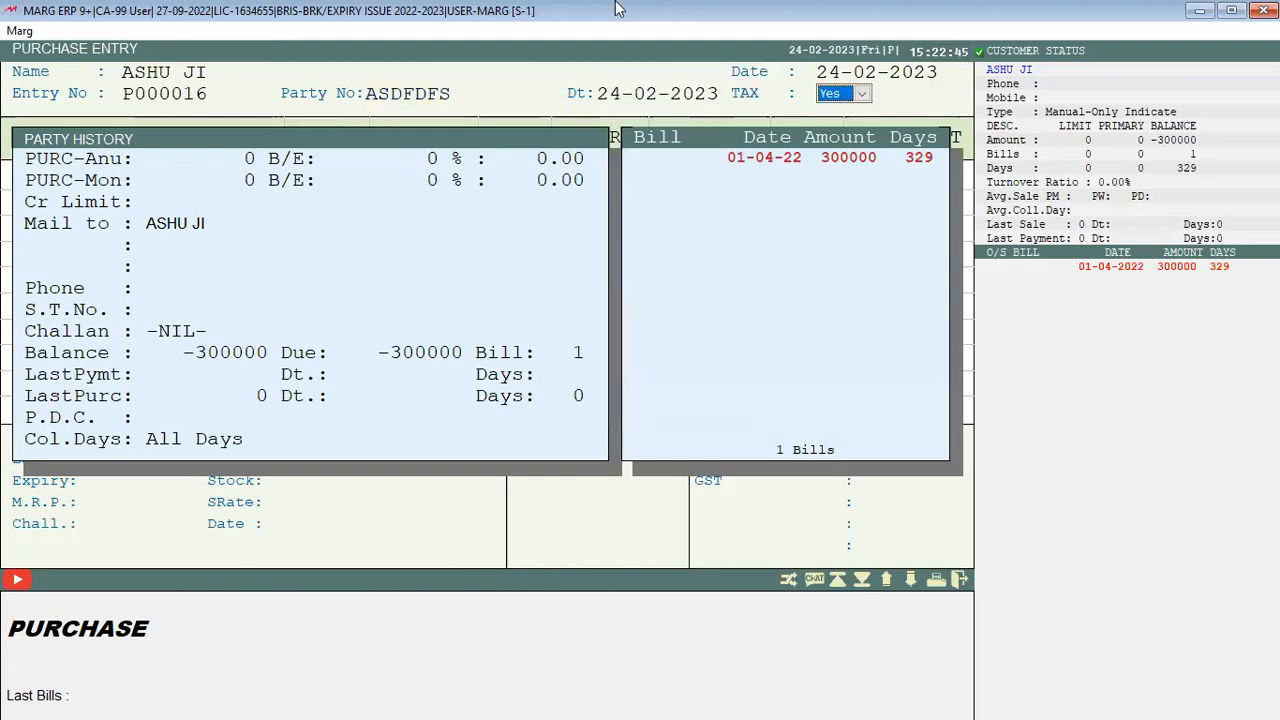
pyautogui.press('Return')
pyautogui.press('Return')
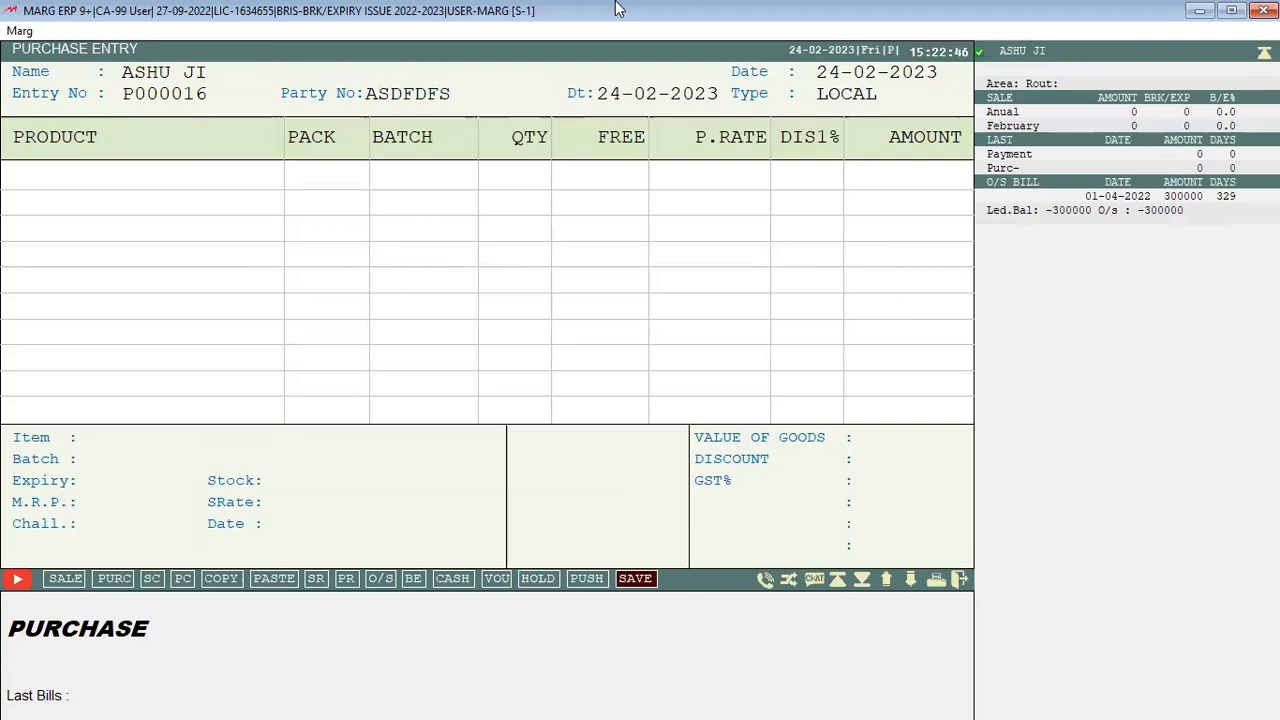
# Find CANDY in the purchase item list and check its rates and GST in the product master without saving
pyautogui.press('Return')
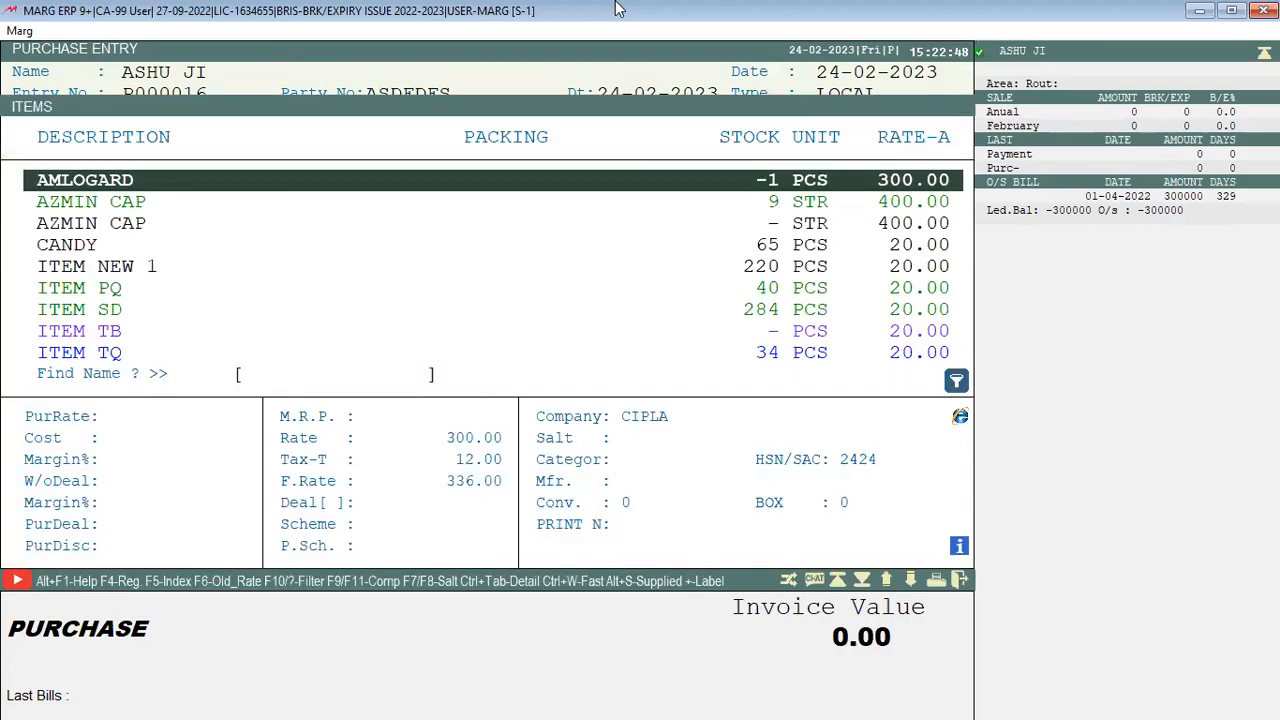
pyautogui.press('Down')
pyautogui.press('Down')
pyautogui.press('Down')
pyautogui.press('Down')
pyautogui.press('Up')
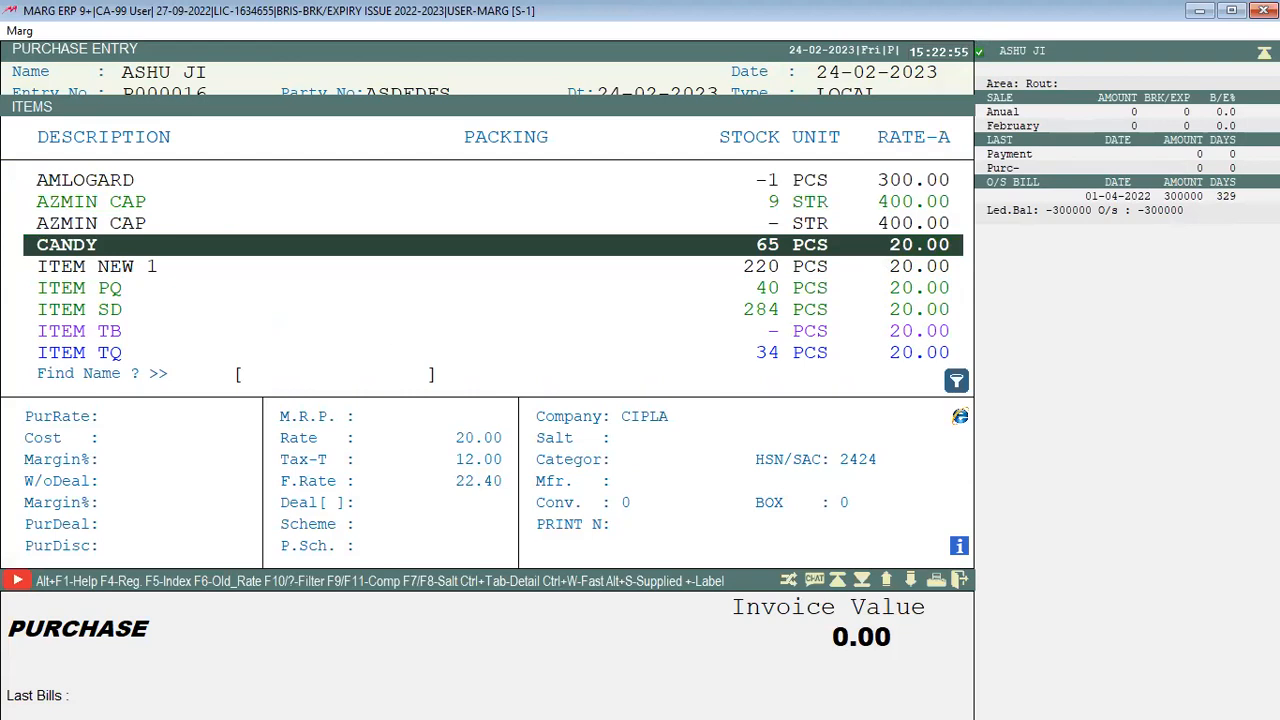
pyautogui.press('F3')
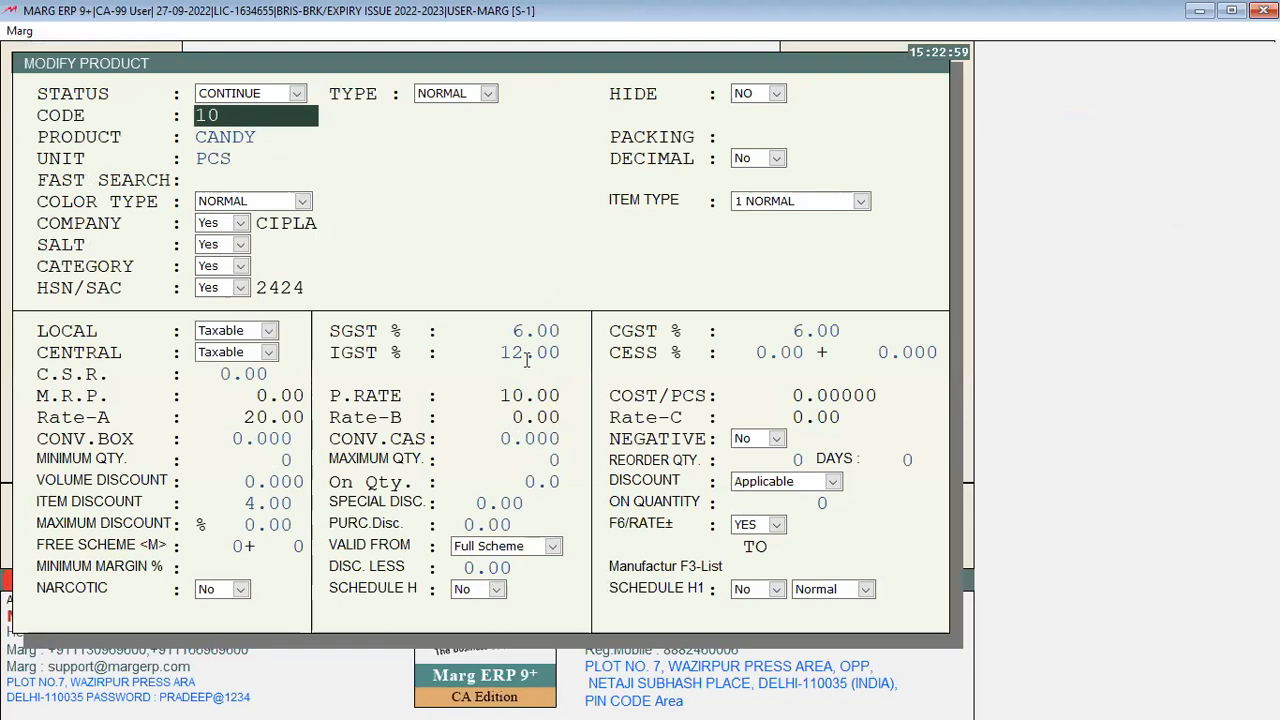
pyautogui.press('Escape')
pyautogui.press('Right')
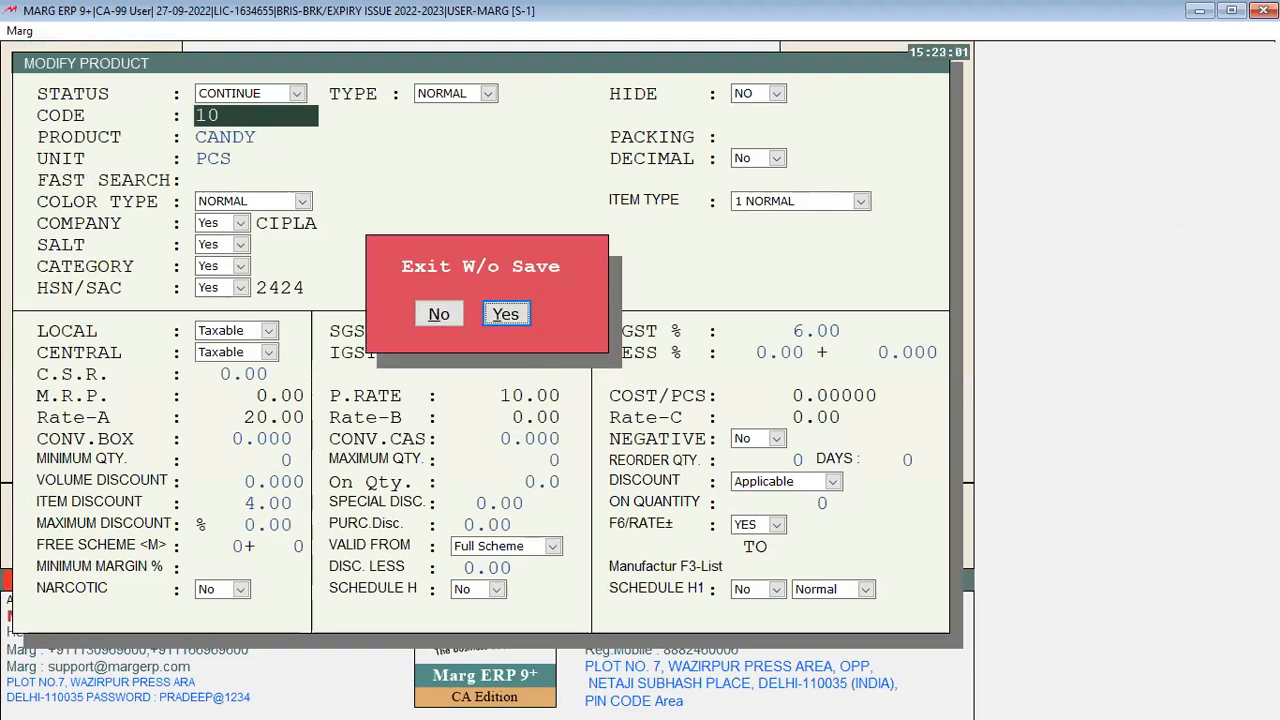
pyautogui.press('Return')
# Add CANDY to the purchase with batch S1234, expiry Feb 2024, quantity 10, rate 10.00 and no discount
pyautogui.press('Return')
pyautogui.write('S1234')
pyautogui.press('Return')
pyautogui.write('2024')
pyautogui.press('Return')
pyautogui.write('10')
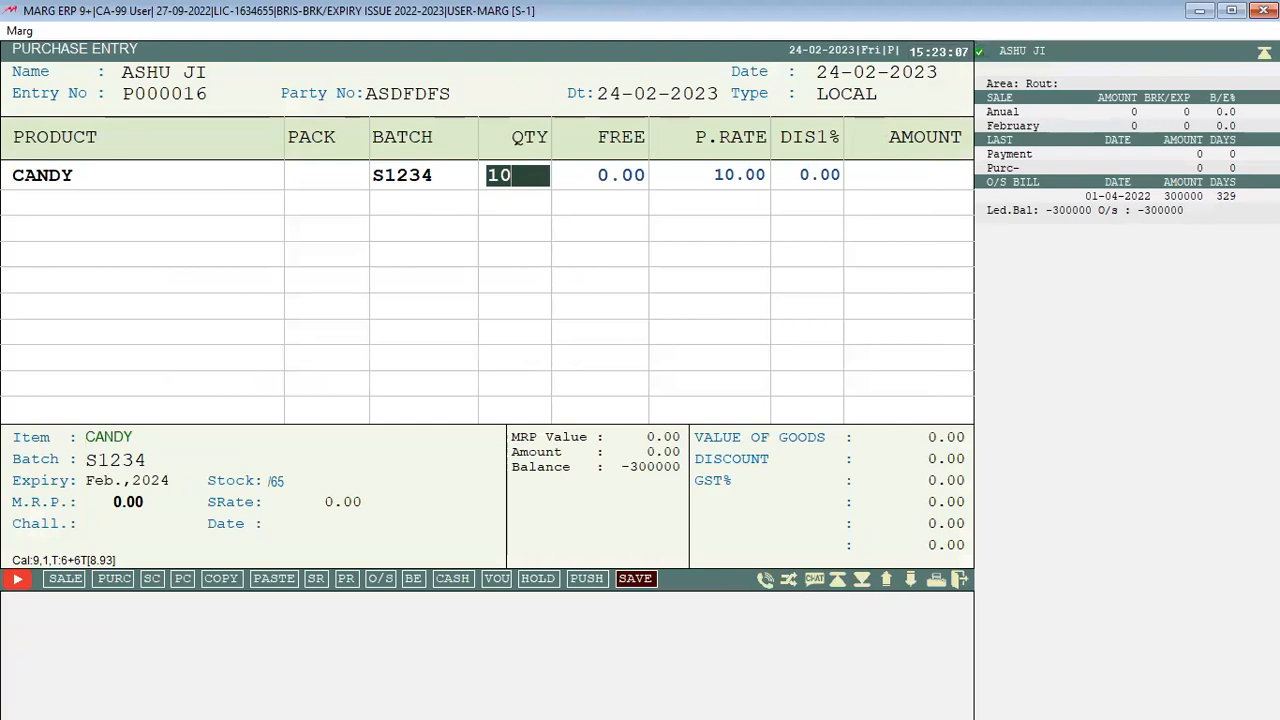
pyautogui.press('Return')
pyautogui.press('Return')
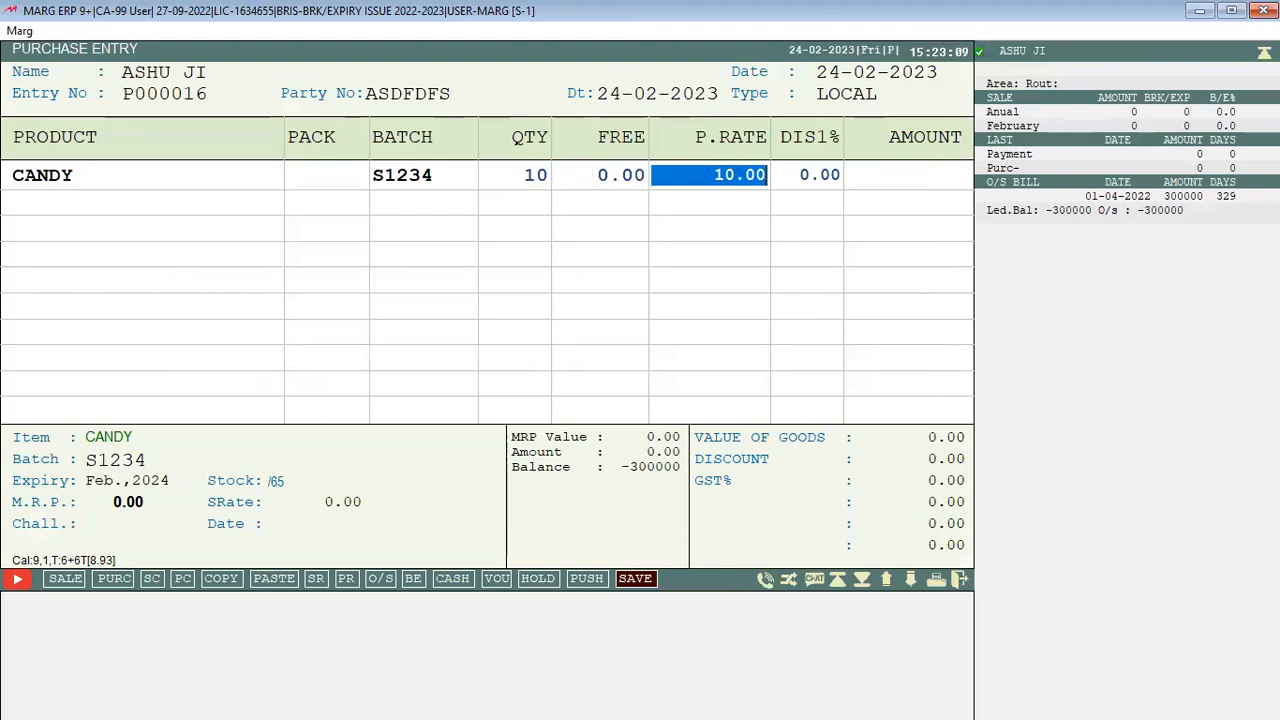
pyautogui.press('Return')
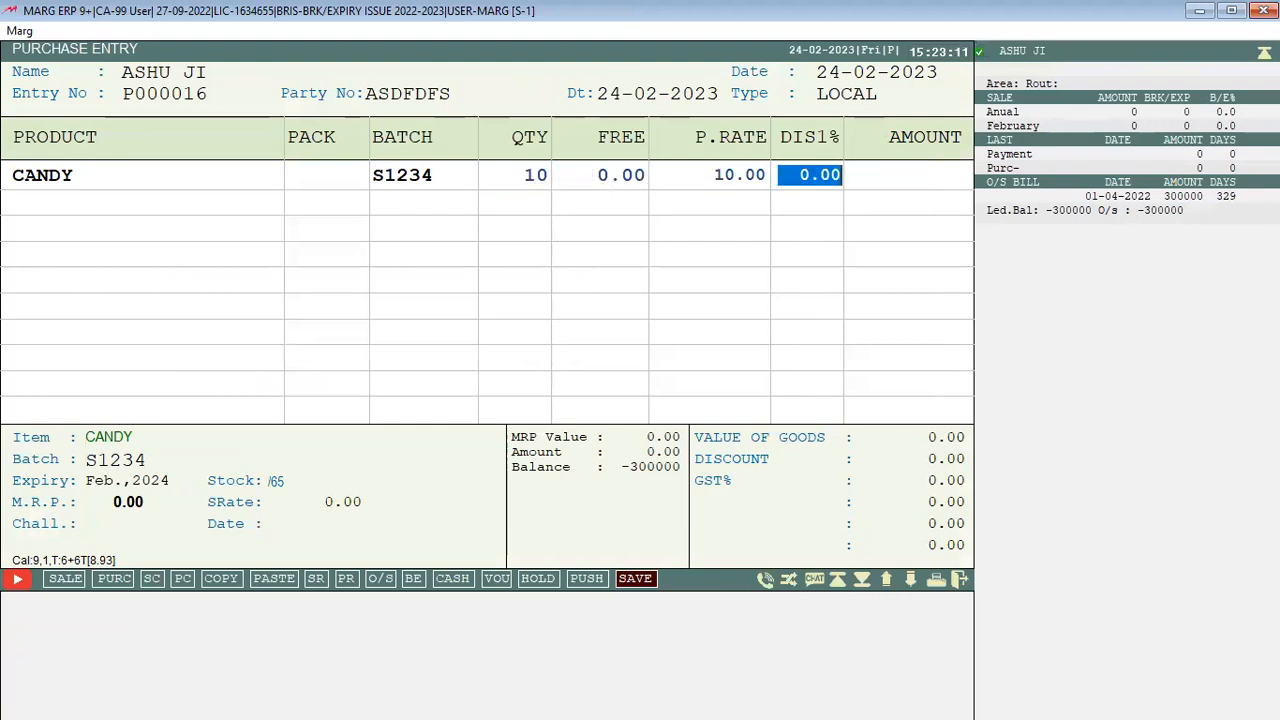
pyautogui.press('Return')
pyautogui.press('Return')
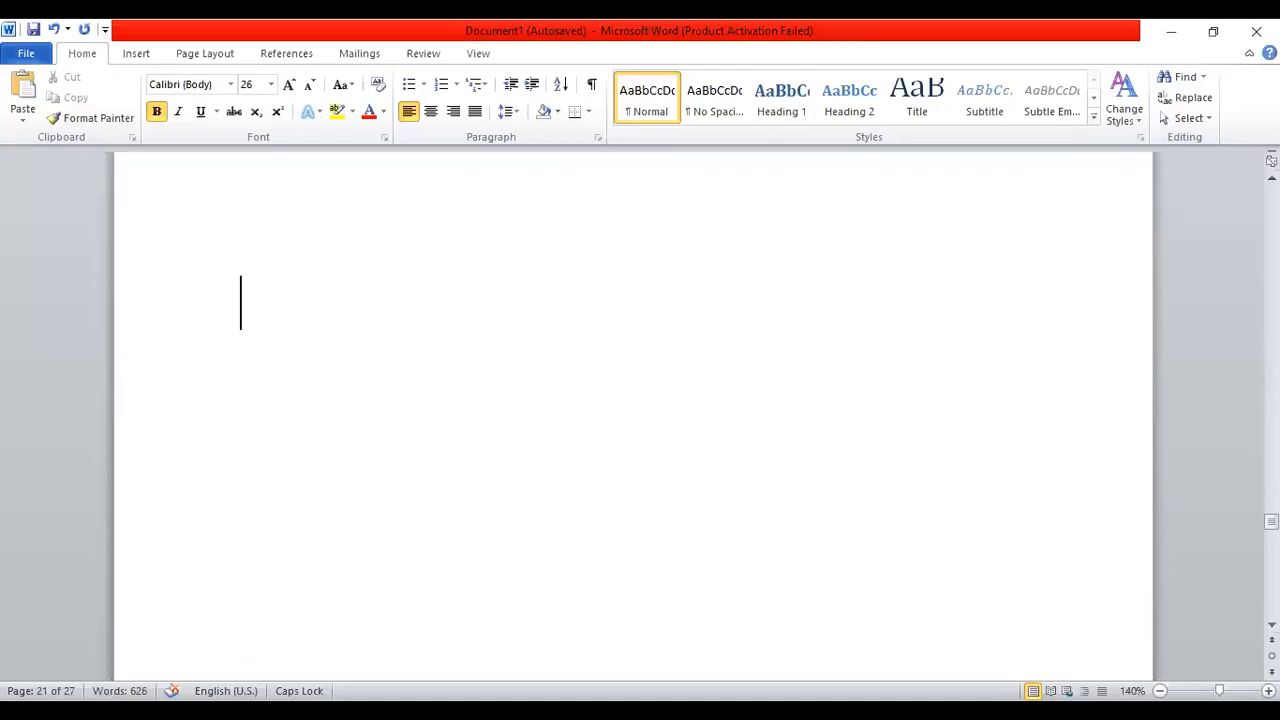
# In the Microsoft Word document, write the heading INVOICE, centre it and start a new line below
pyautogui.write('P')
pyautogui.press('BackSpace')
pyautogui.write('INVOICE')
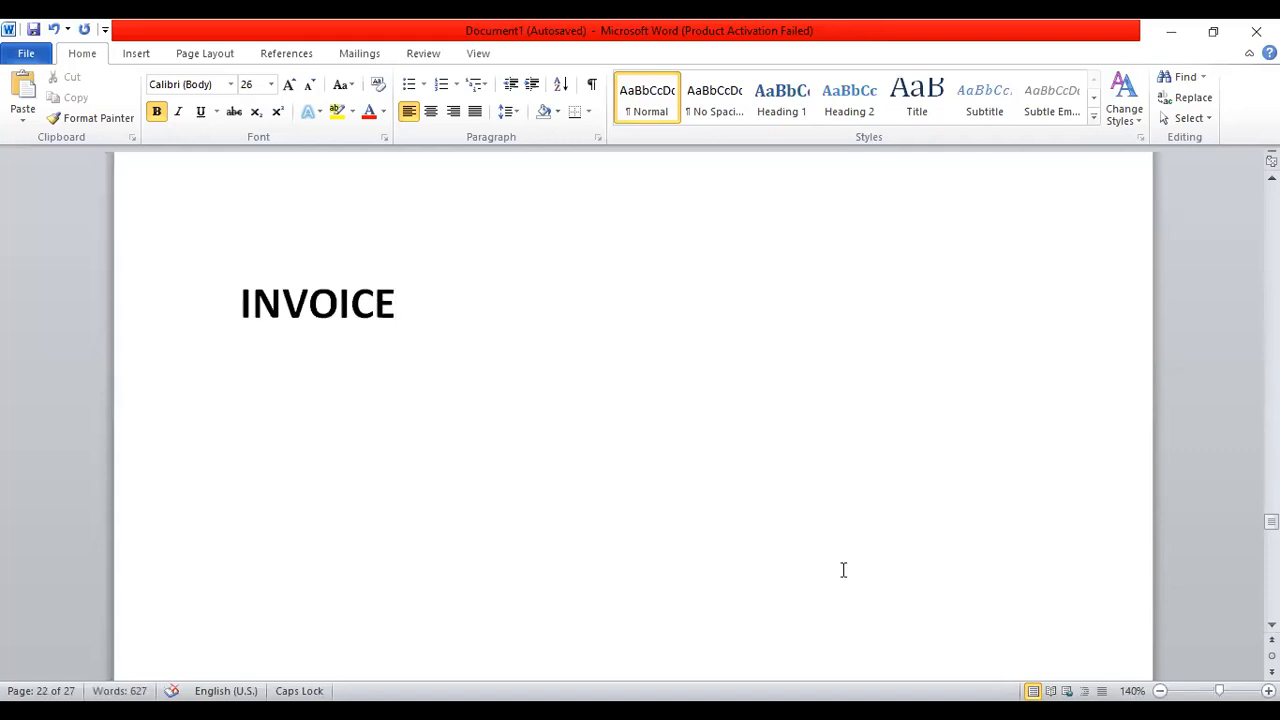
pyautogui.click(243, 304)
pyautogui.click(431, 111)
pyautogui.click(736, 298)
pyautogui.press('Return')
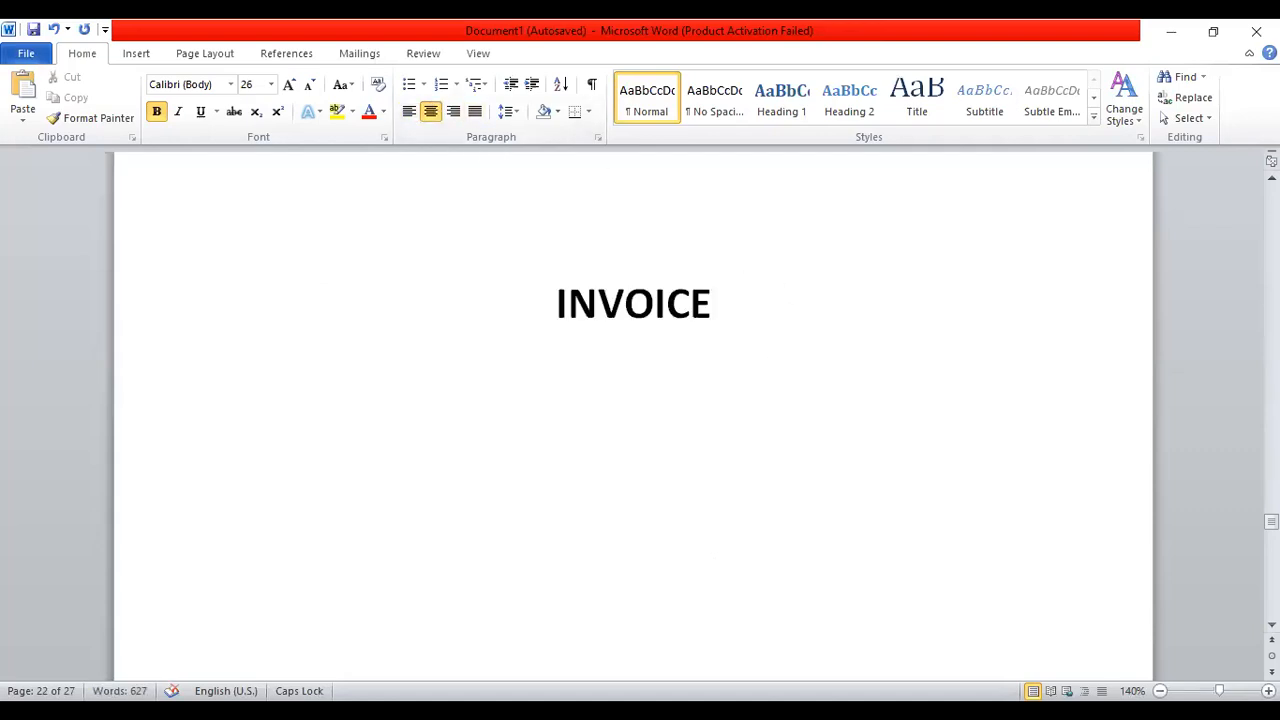
# Left-align the line below the INVOICE heading and write ITEM, with CANDY on the line beneath it
pyautogui.click(406, 114)
pyautogui.write('ITEM')
pyautogui.press('Return')
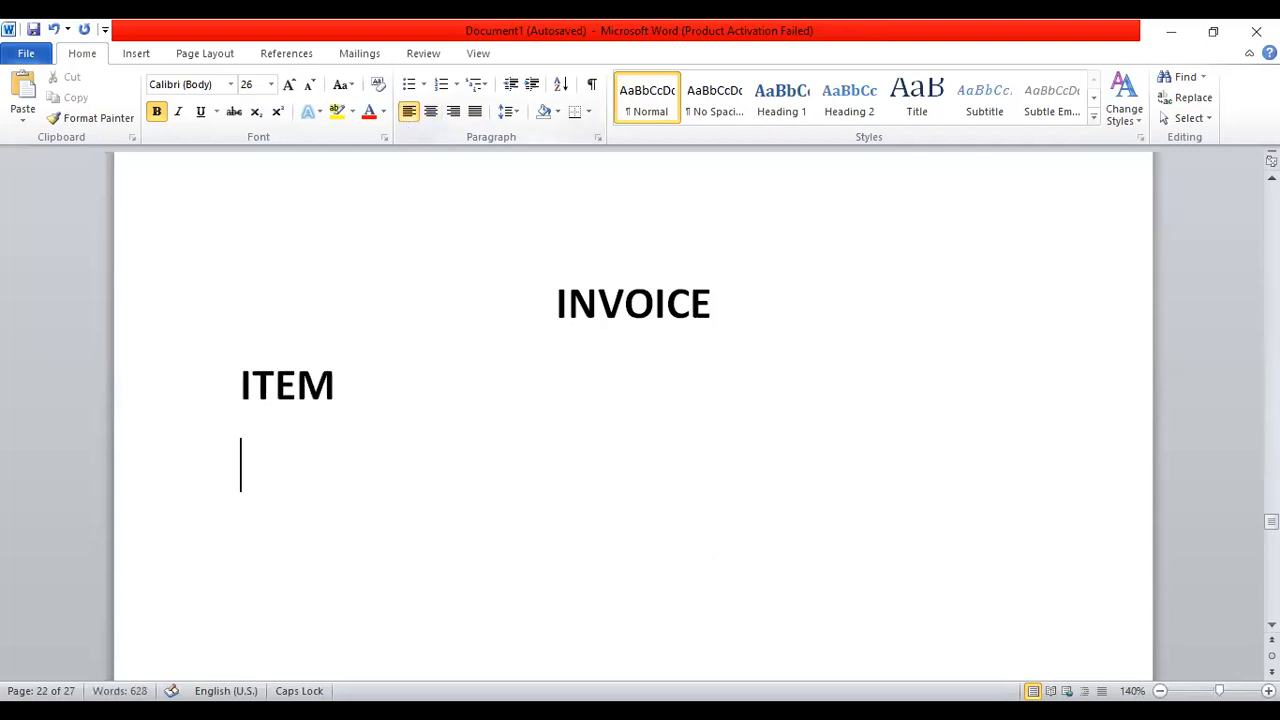
pyautogui.write('CANDY')
# Add a QTY column after ITEM with the value 10 aligned beneath it on the CANDY row
pyautogui.press('Up')
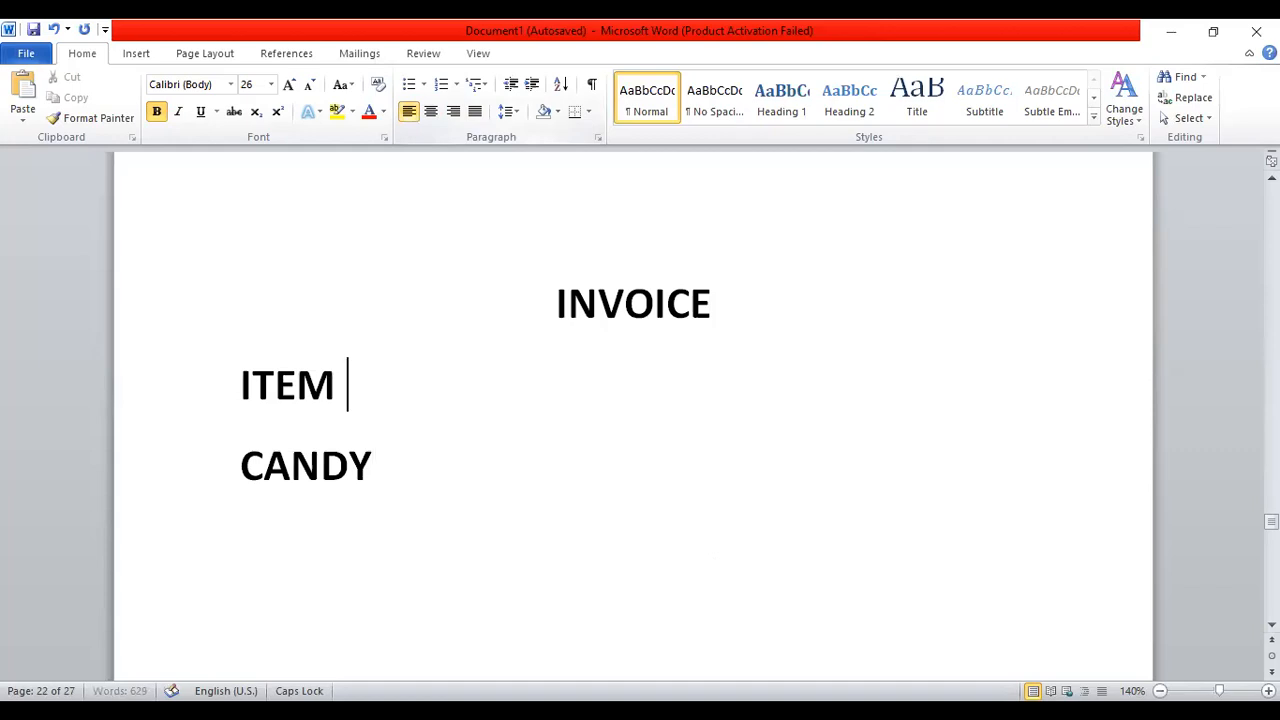
pyautogui.press('Tab')
pyautogui.write('QTY')
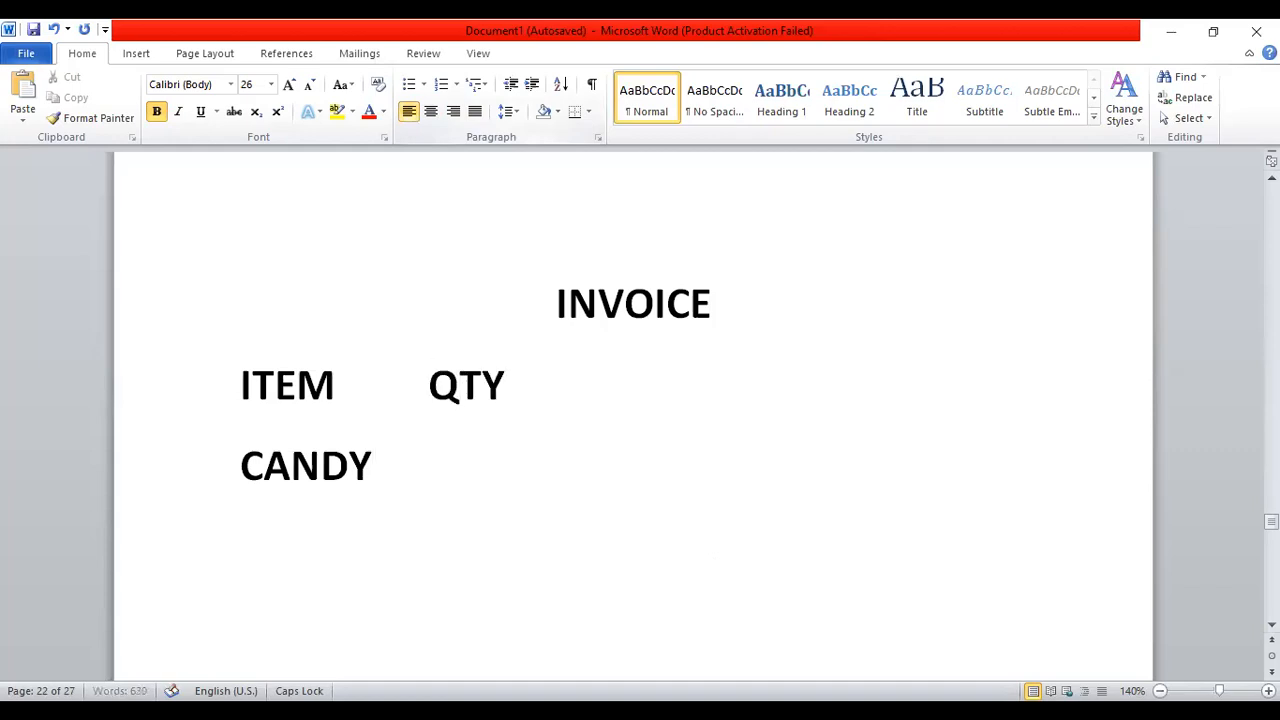
pyautogui.press('Down')
pyautogui.press('Tab')
pyautogui.press('Tab')
pyautogui.write('10')
pyautogui.press('Left')
pyautogui.press('Left')
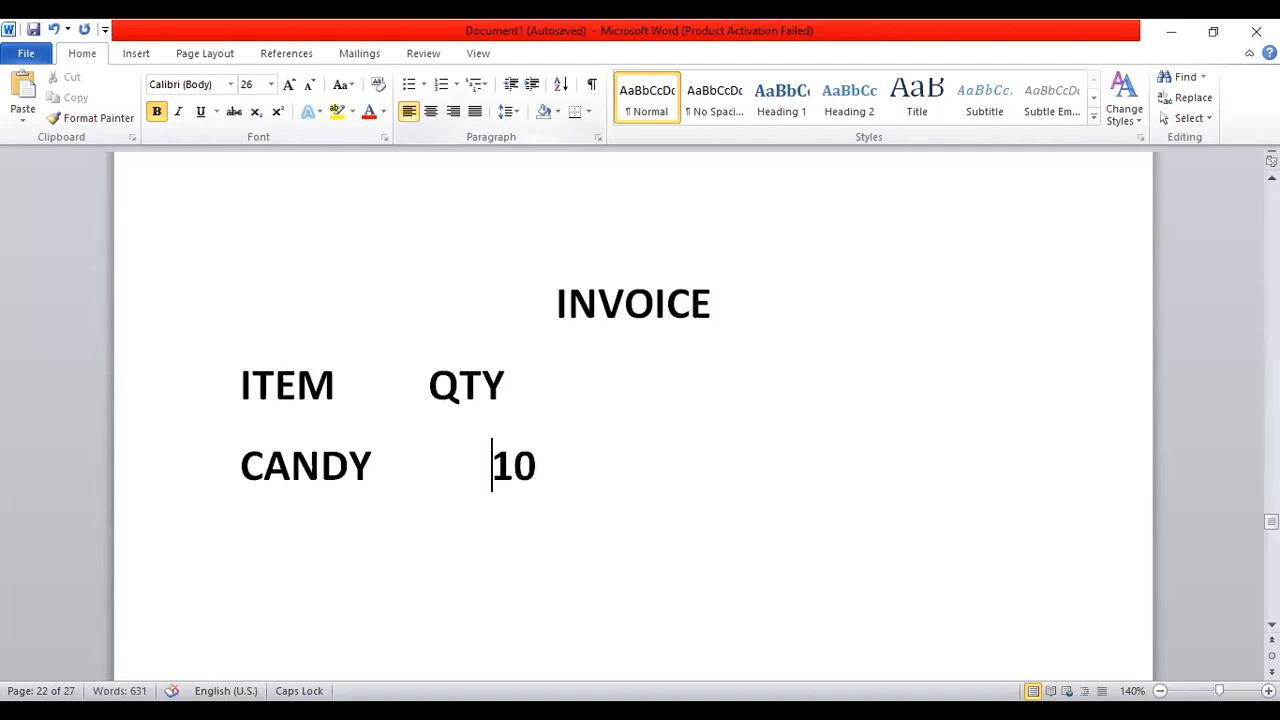
pyautogui.press('BackSpace')
# Add a RATE column after QTY and enter 10 beneath it on the CANDY row
pyautogui.press('Right')
pyautogui.press('Up')
pyautogui.press('End')
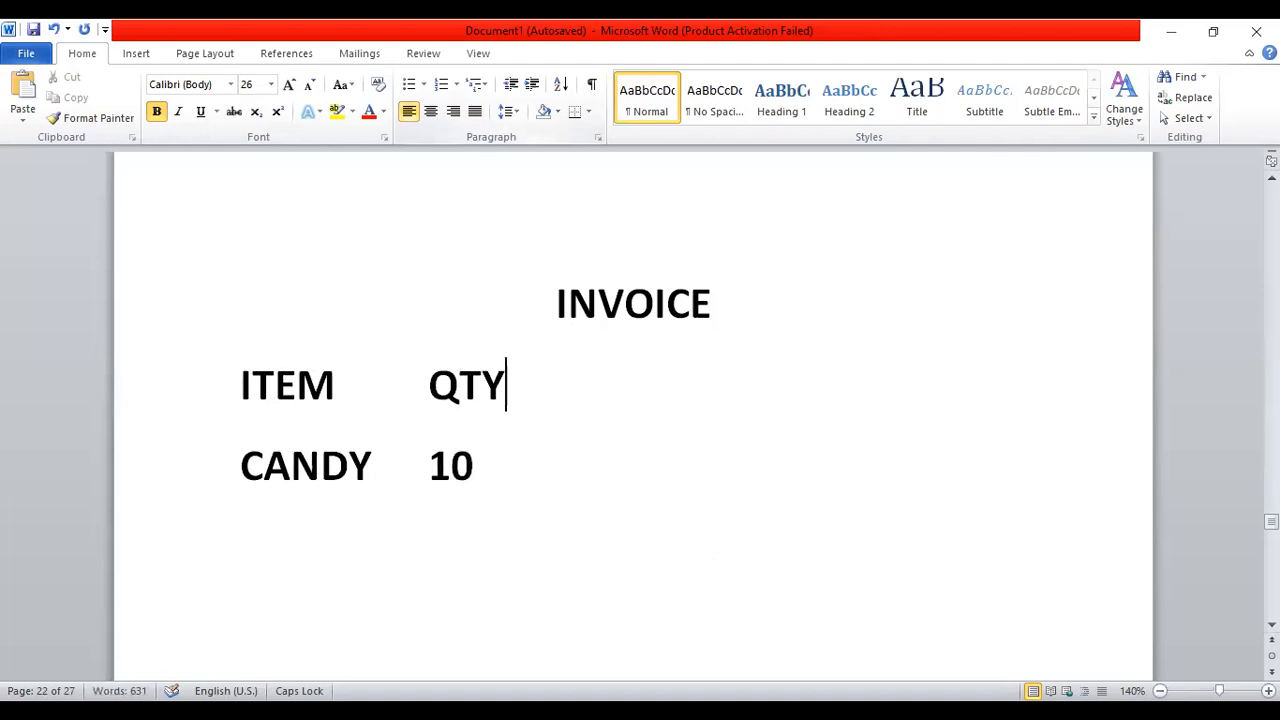
pyautogui.press('Tab')
pyautogui.write('RATE')
pyautogui.press('Down')
pyautogui.press('Tab')
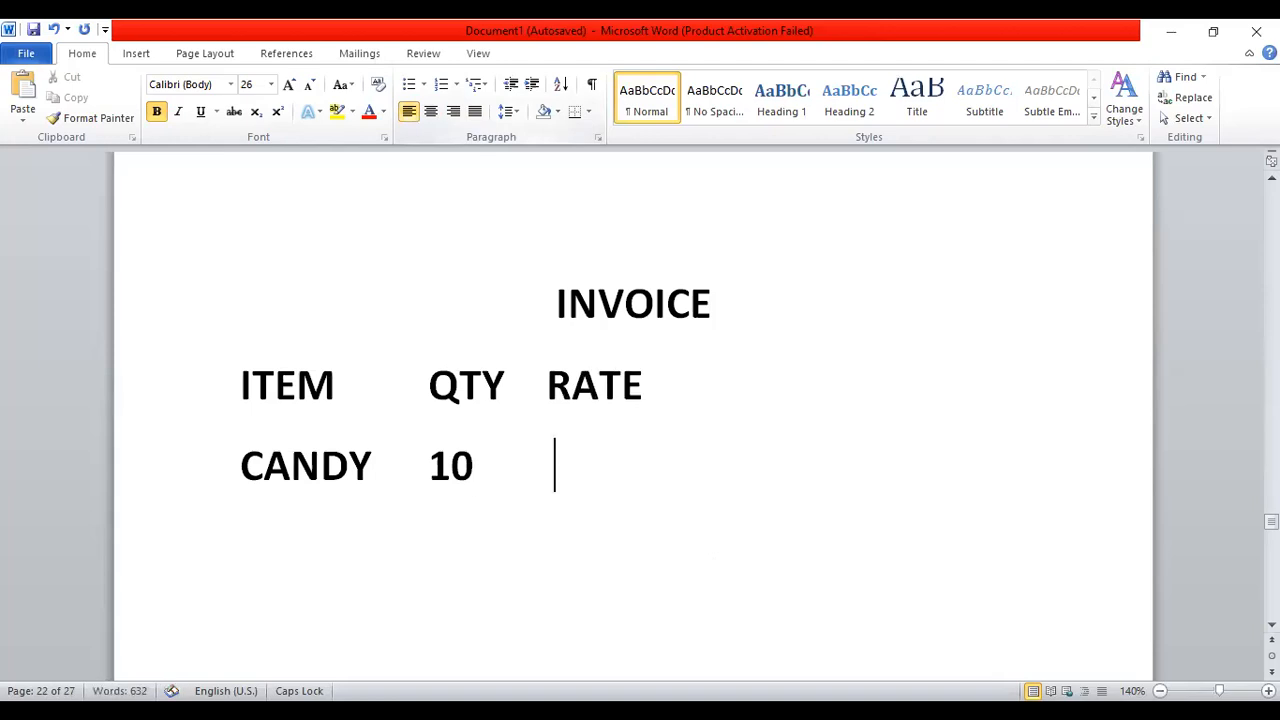
pyautogui.write('10')
# Add a GST column after RATE and enter 12 beneath it on the CANDY row
pyautogui.press('Up')
pyautogui.press('End')
pyautogui.press('Tab')
pyautogui.write('GST')
pyautogui.press('Down')
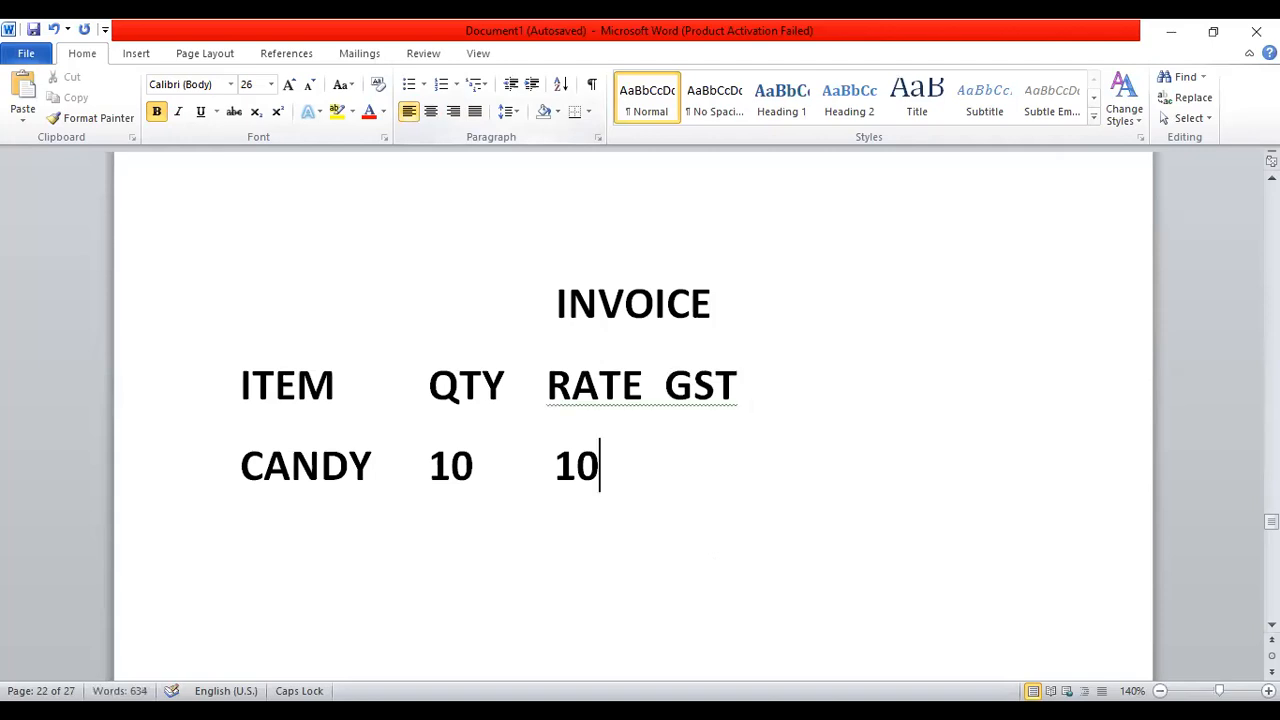
pyautogui.press('Tab')
pyautogui.write('12')
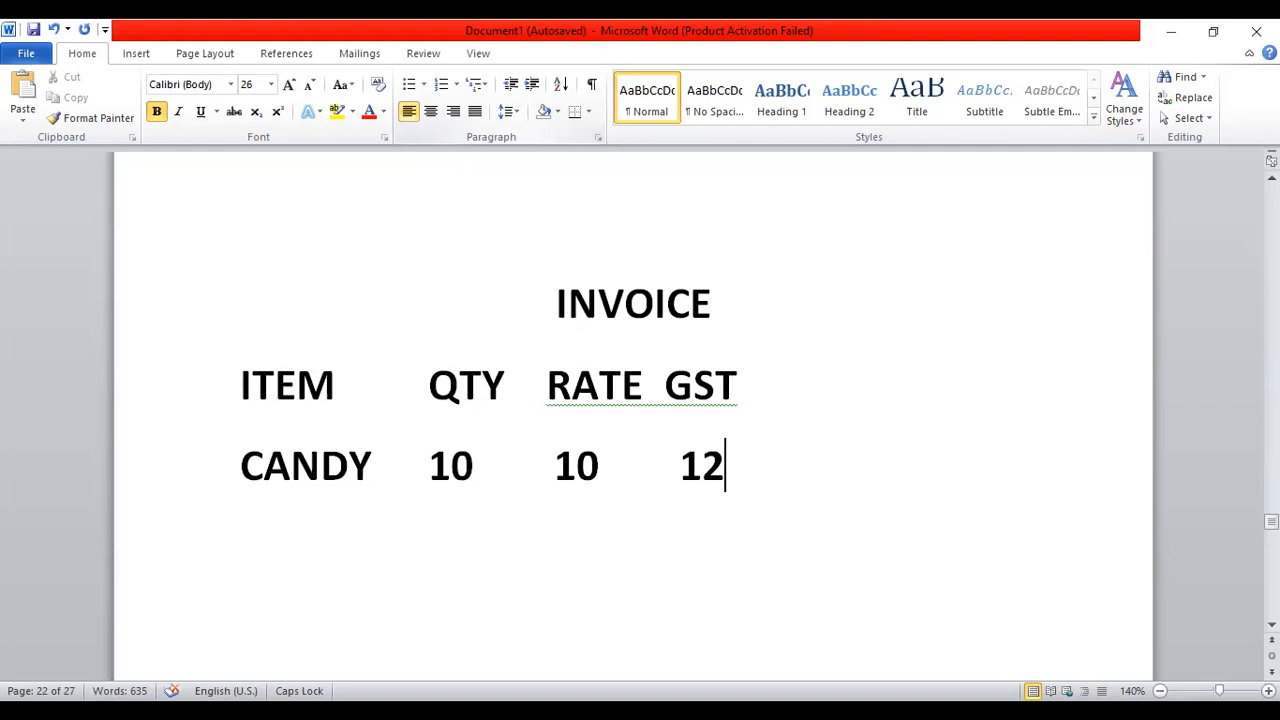
# Add an AMOUNT column after GST and enter 100 beneath it on the CANDY row
pyautogui.click(762, 395)
pyautogui.press('Tab')
pyautogui.write('AMOUNT')
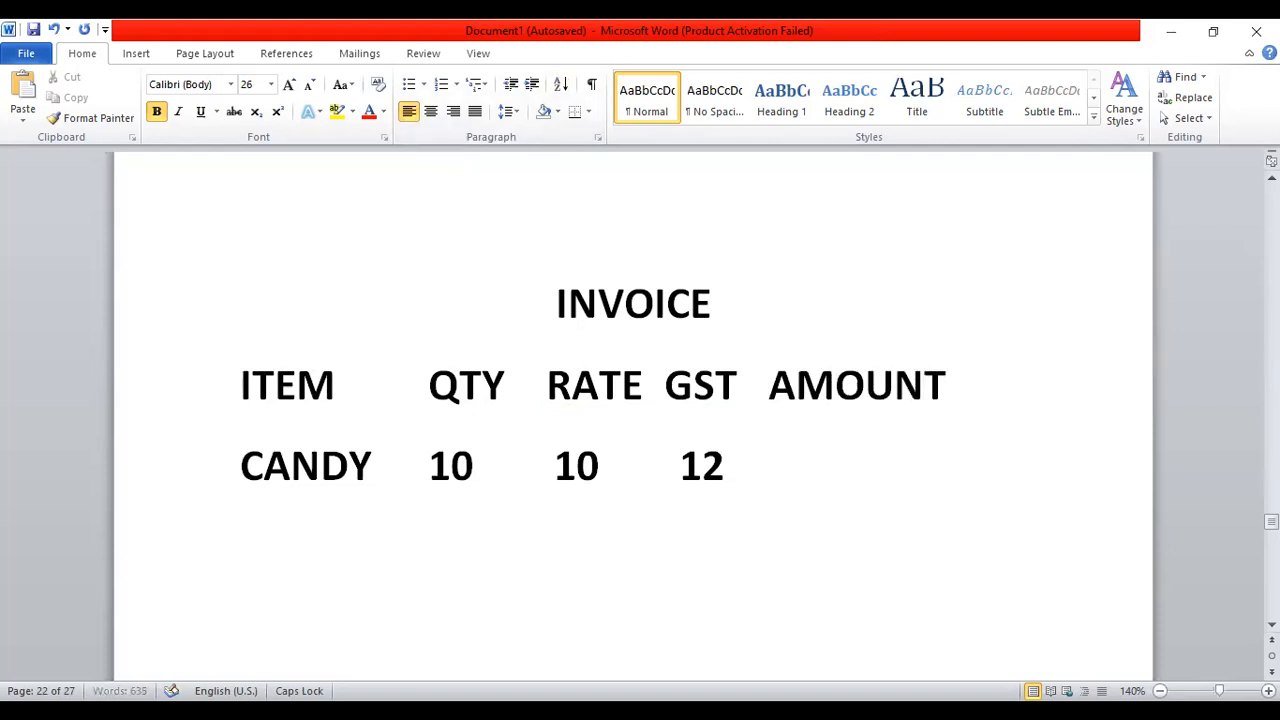
pyautogui.click(726, 465)
pyautogui.press('Tab')
pyautogui.write('100')
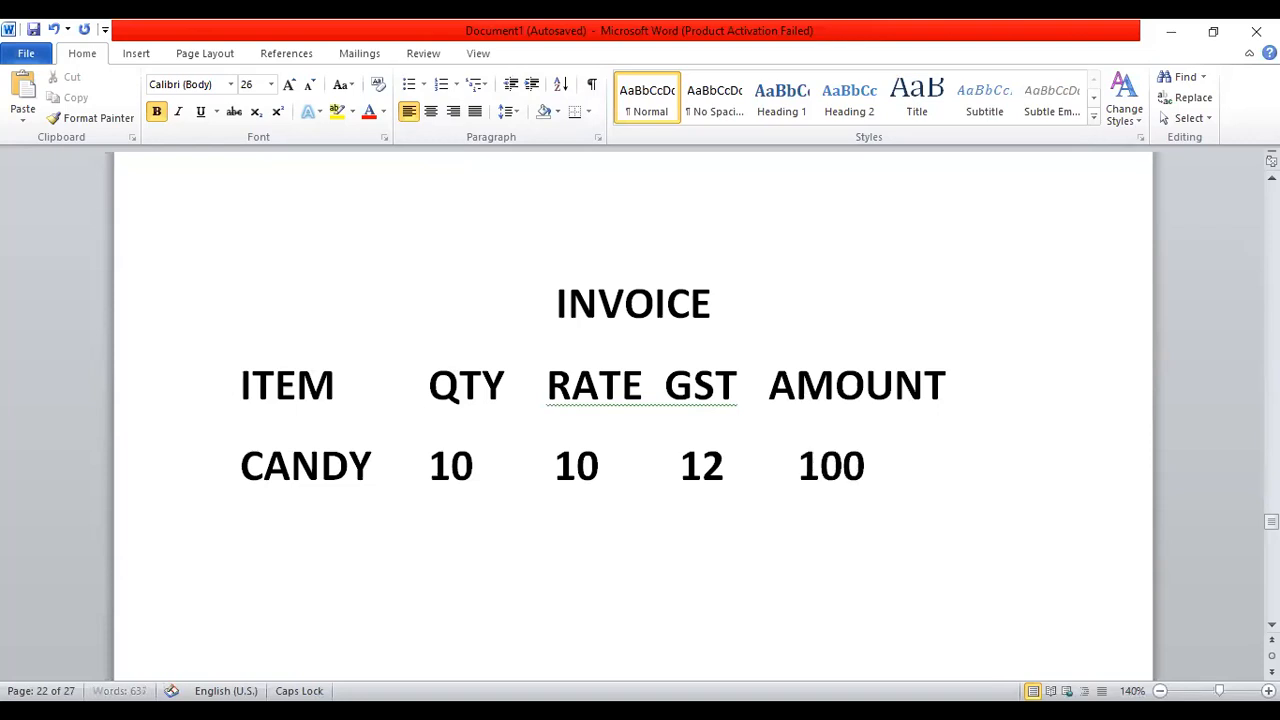
# Leave blank lines below the CANDY row and write an indented summary line reading VALUE OF GOODS- 100
pyautogui.press('Return')
pyautogui.press('Return')
pyautogui.press('Return')
pyautogui.press('Return')
pyautogui.press('Tab')
pyautogui.press('Tab')
pyautogui.press('Tab')
pyautogui.press('Tab')
pyautogui.press('Tab')
pyautogui.write('VALU')
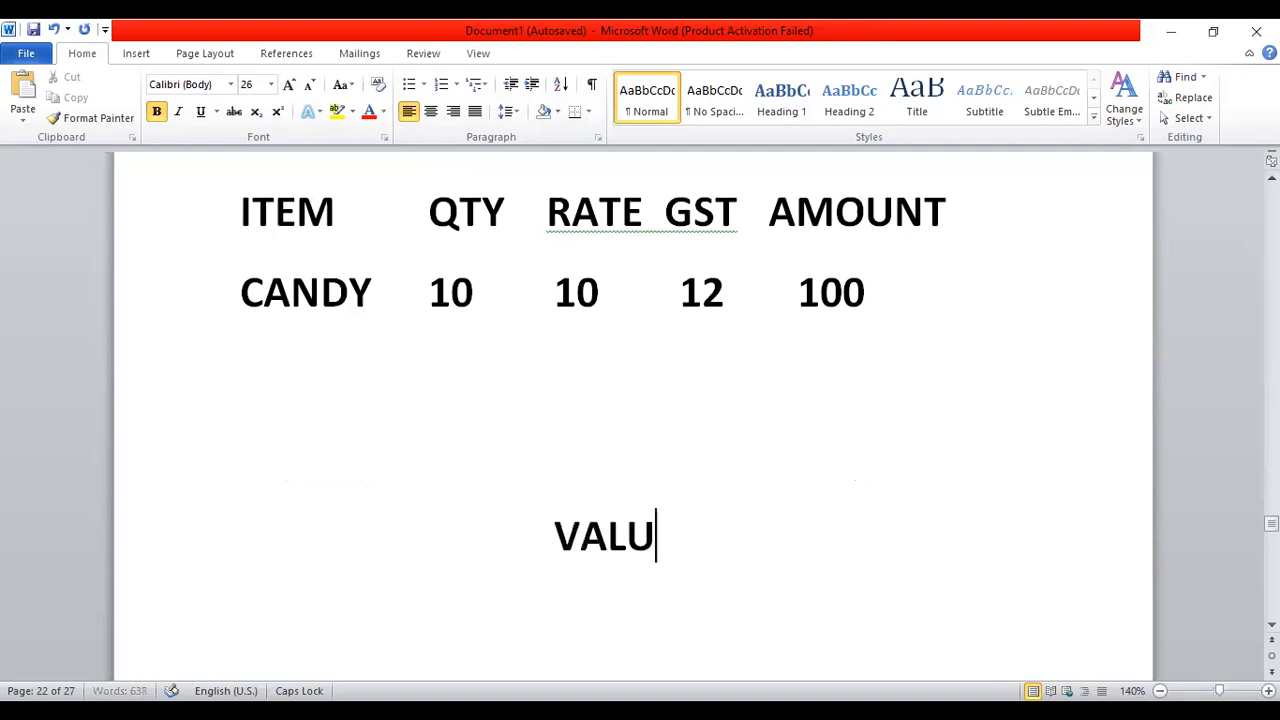
pyautogui.write('E OF GO')
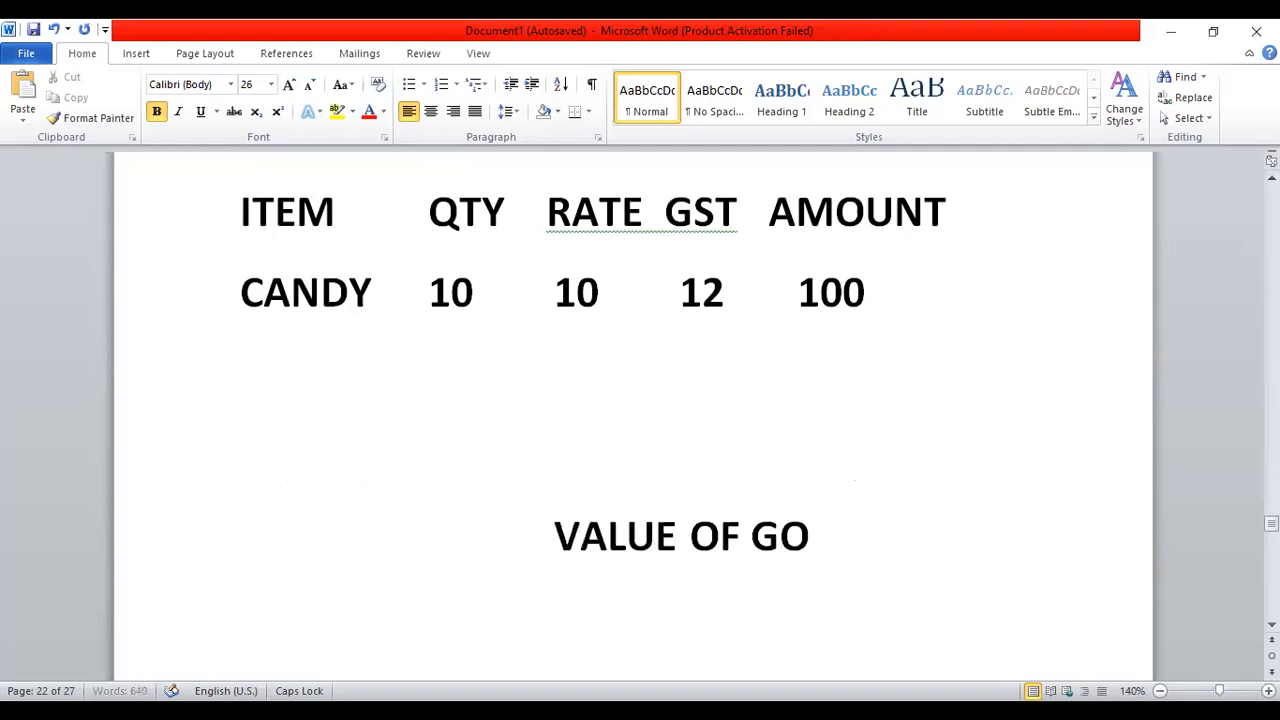
pyautogui.write('ODS- 100')
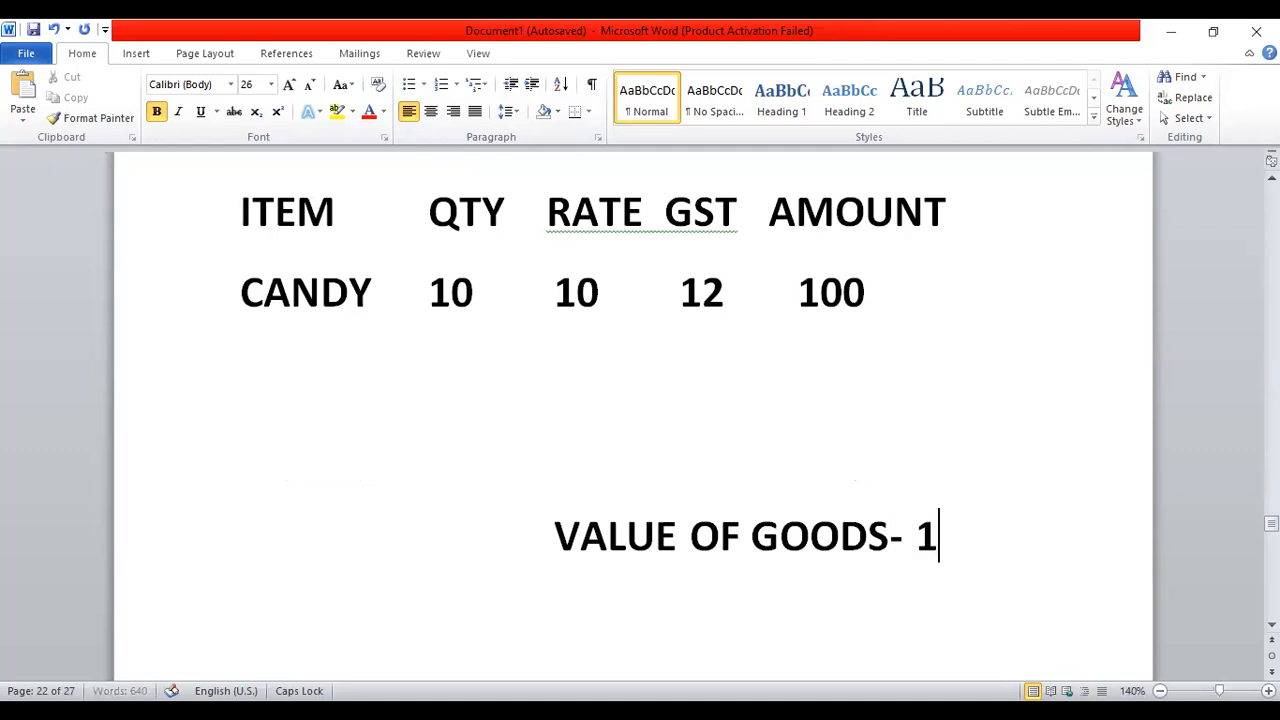
# Add a GST line below VALUE OF GOODS with the amount 12 aligned under 100
pyautogui.press('Return')
pyautogui.press('Tab')
pyautogui.press('Tab')
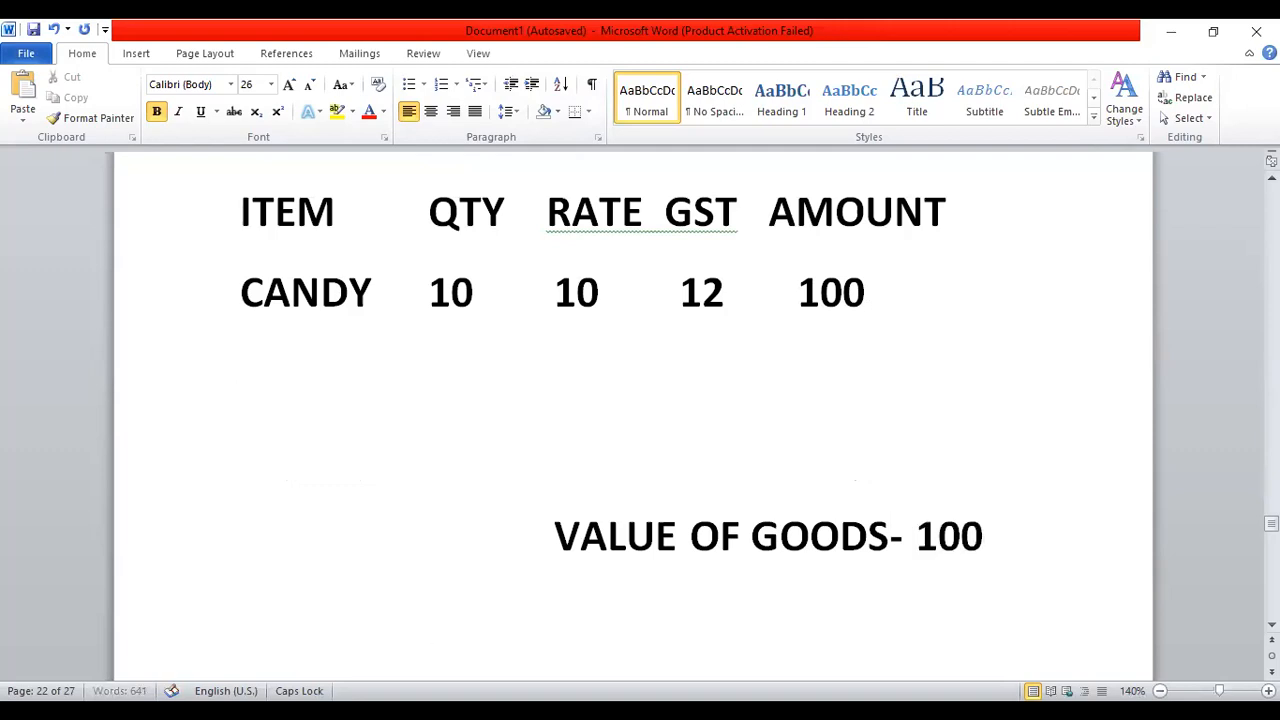
pyautogui.write('GAT')
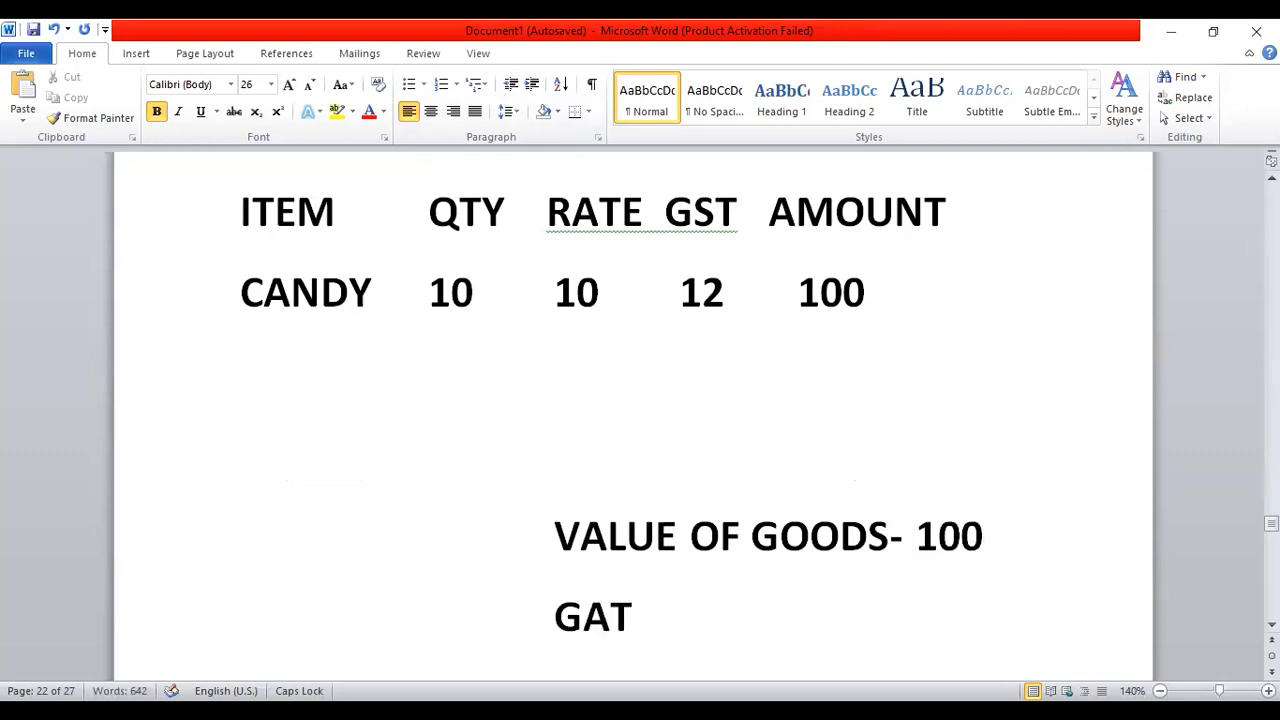
pyautogui.press('BackSpace')
pyautogui.press('BackSpace')
pyautogui.write('ST')
pyautogui.press('Tab')
pyautogui.press('Tab')
pyautogui.press('BackSpace')
pyautogui.write('12')
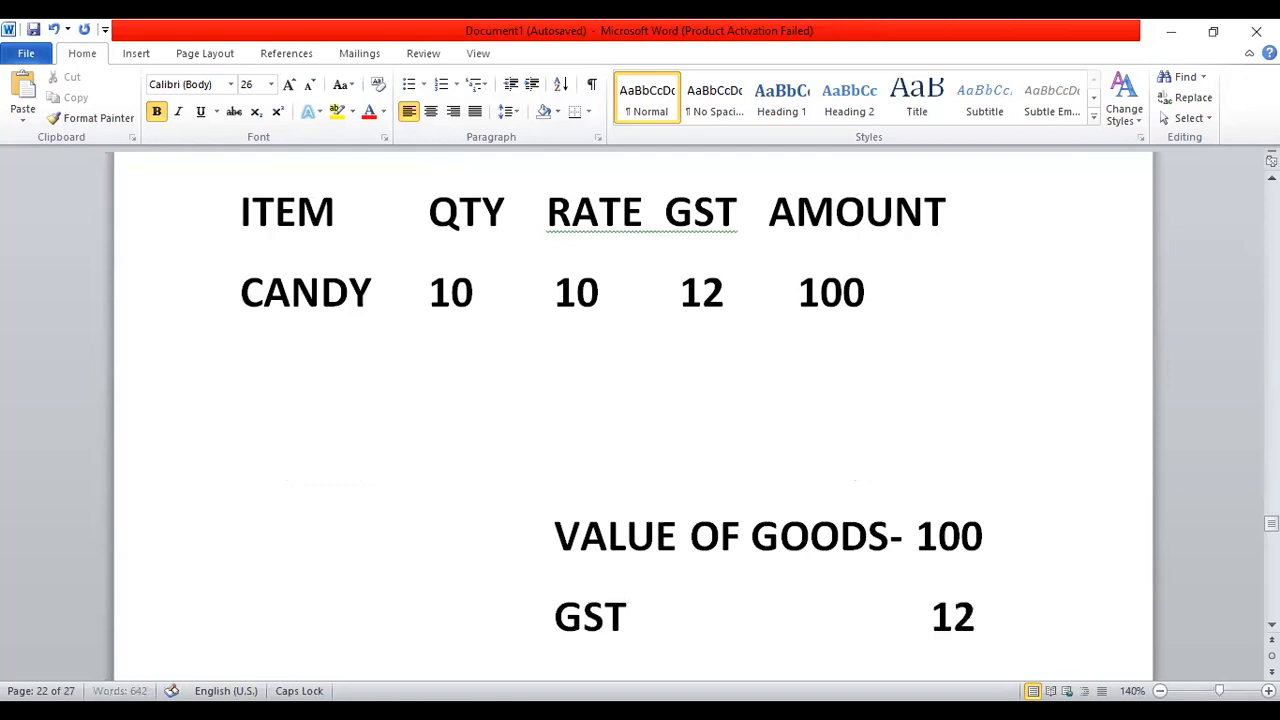
# Add a TOTAL line below GST with the amount 112 in the same column
pyautogui.press('Return')
pyautogui.press('Tab')
pyautogui.write('TOTAL')
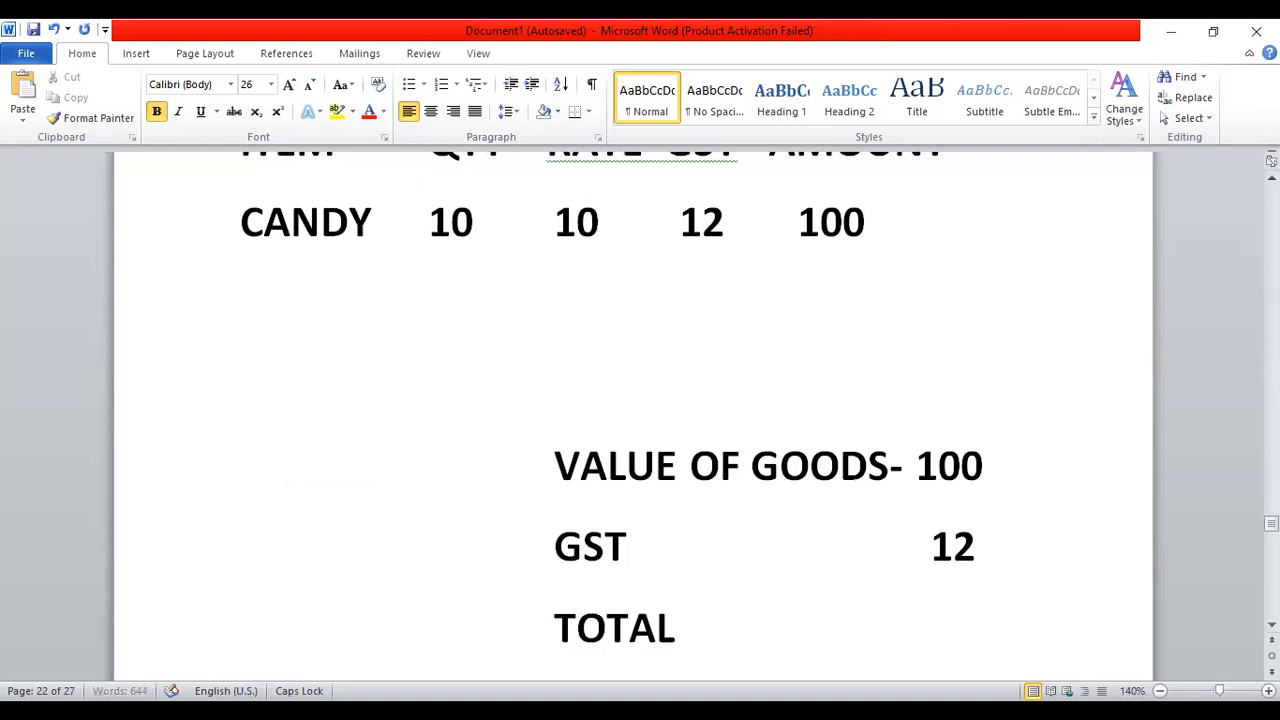
pyautogui.press('Tab')
pyautogui.press('Tab')
pyautogui.write('112')
# Remove one blank line between the CANDY row and the VALUE OF GOODS line
pyautogui.press('Up')
pyautogui.press('Up')
pyautogui.press('Up')
pyautogui.press('Up')
pyautogui.press('Up')
pyautogui.press('Down')
pyautogui.press('Down')
pyautogui.press('Delete')
pyautogui.press('Up')
pyautogui.press('Up')
pyautogui.press('Up')
pyautogui.press('Up')
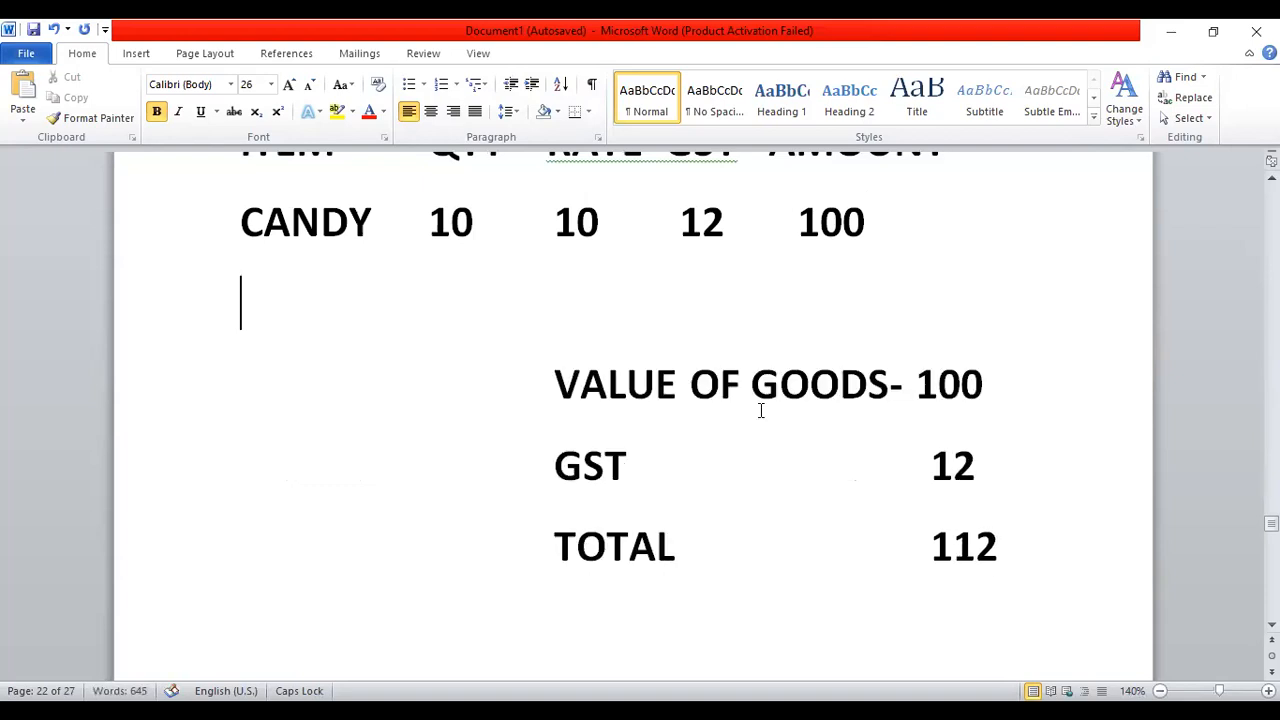
pyautogui.press('Down')
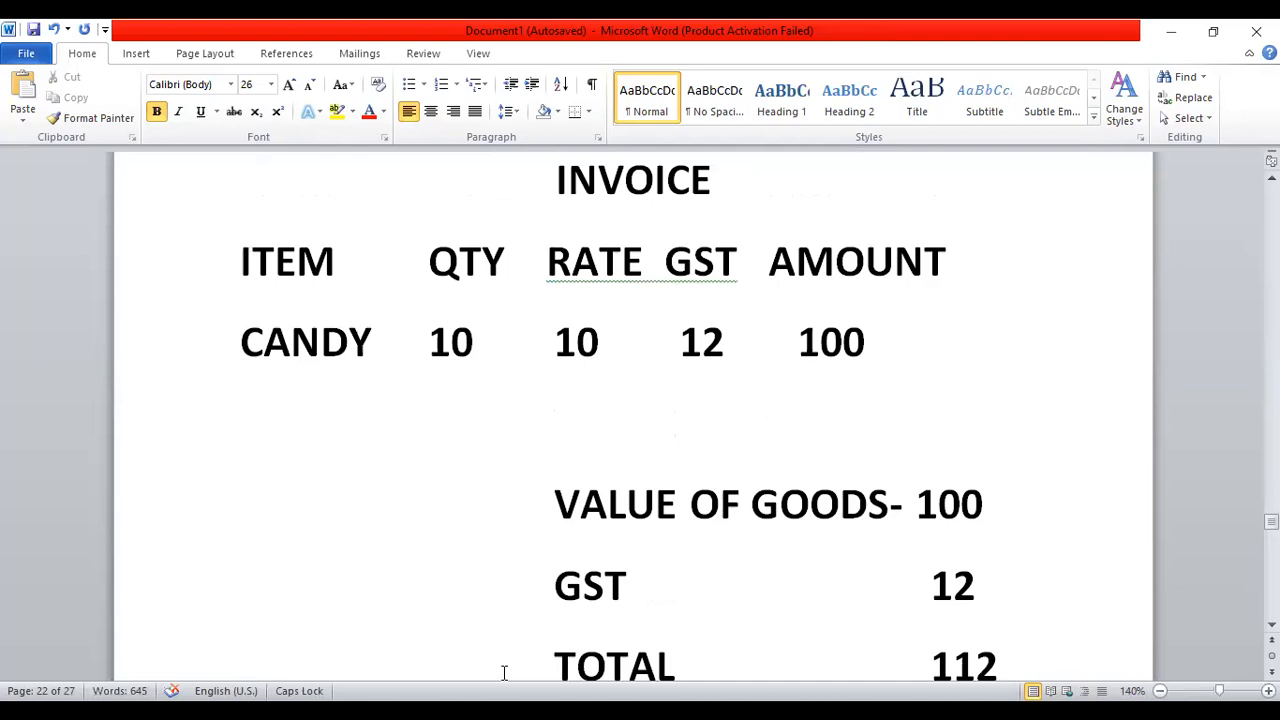
# Switch to Marg ERP, reopen the CANDY line in the purchase entry and accept its existing batch, expiry, quantity, rate and discount
pyautogui.hotkey('alt', 'Tab')
pyautogui.press('Return')
pyautogui.press('Escape')
pyautogui.press('Up')
pyautogui.press('Return')
pyautogui.press('Return')
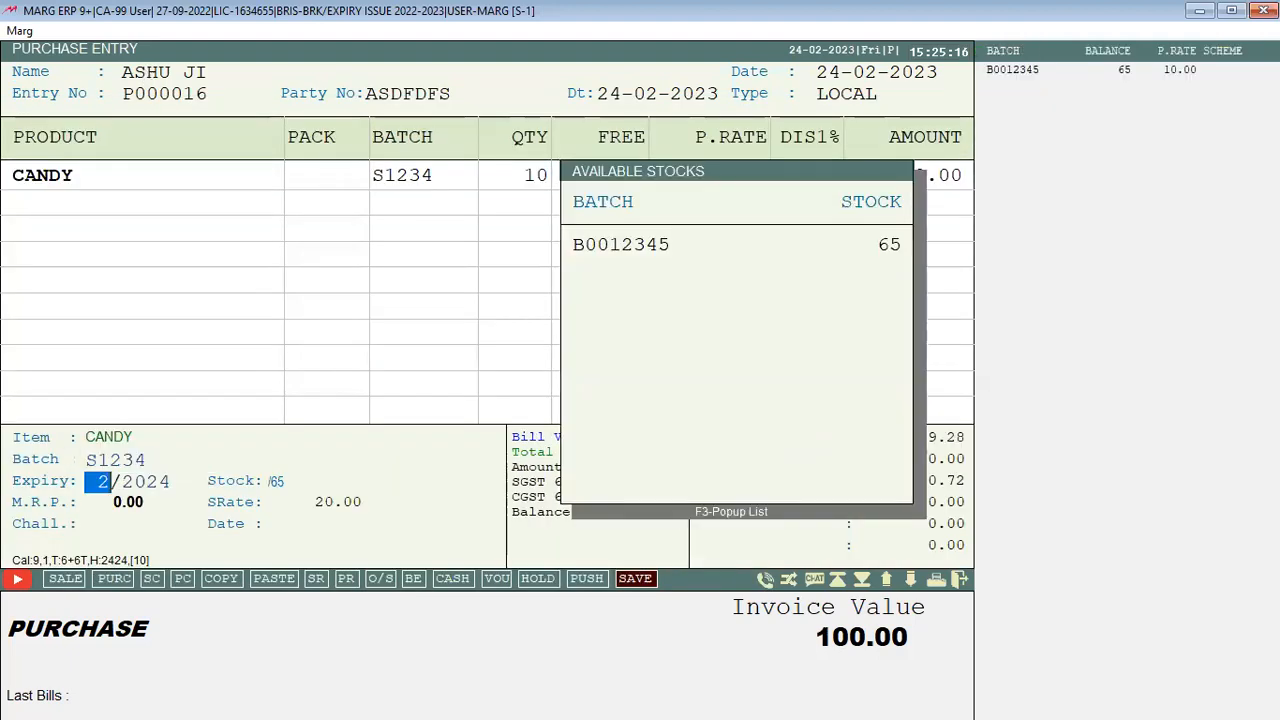
pyautogui.press('Return')
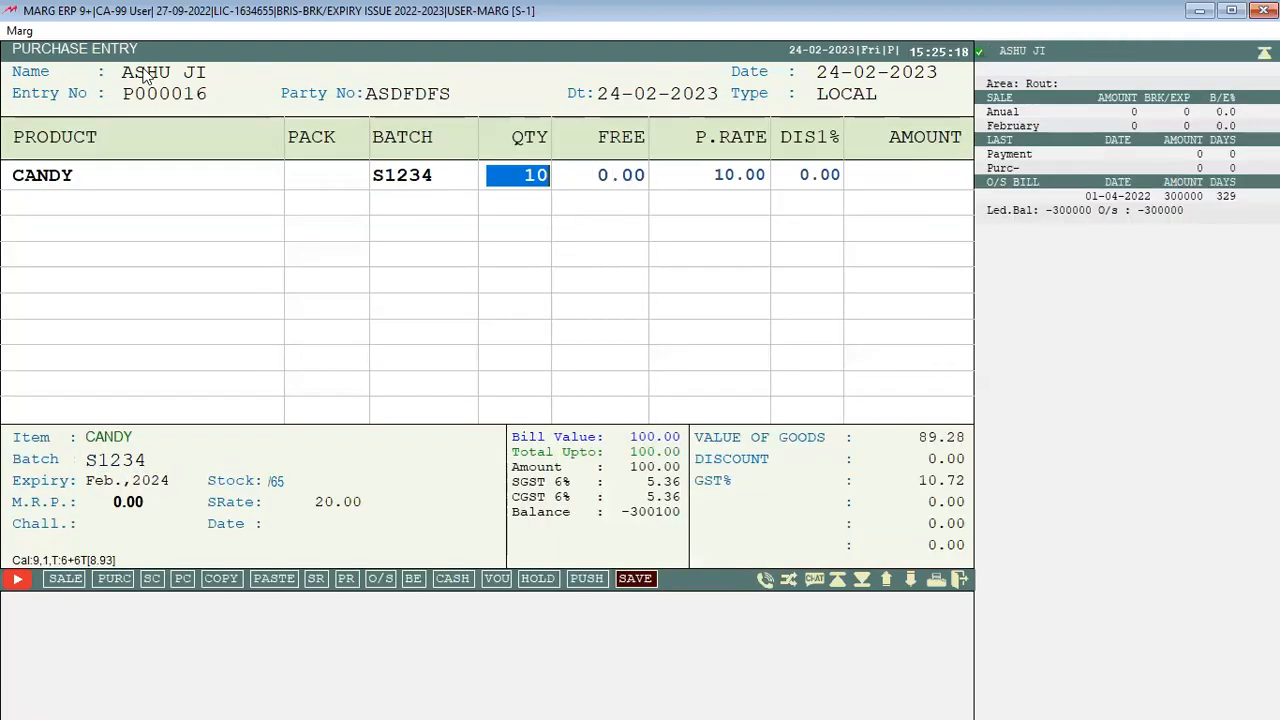
pyautogui.press('Return')
pyautogui.press('Return')
pyautogui.press('Return')
pyautogui.press('Return')
pyautogui.press('Return')
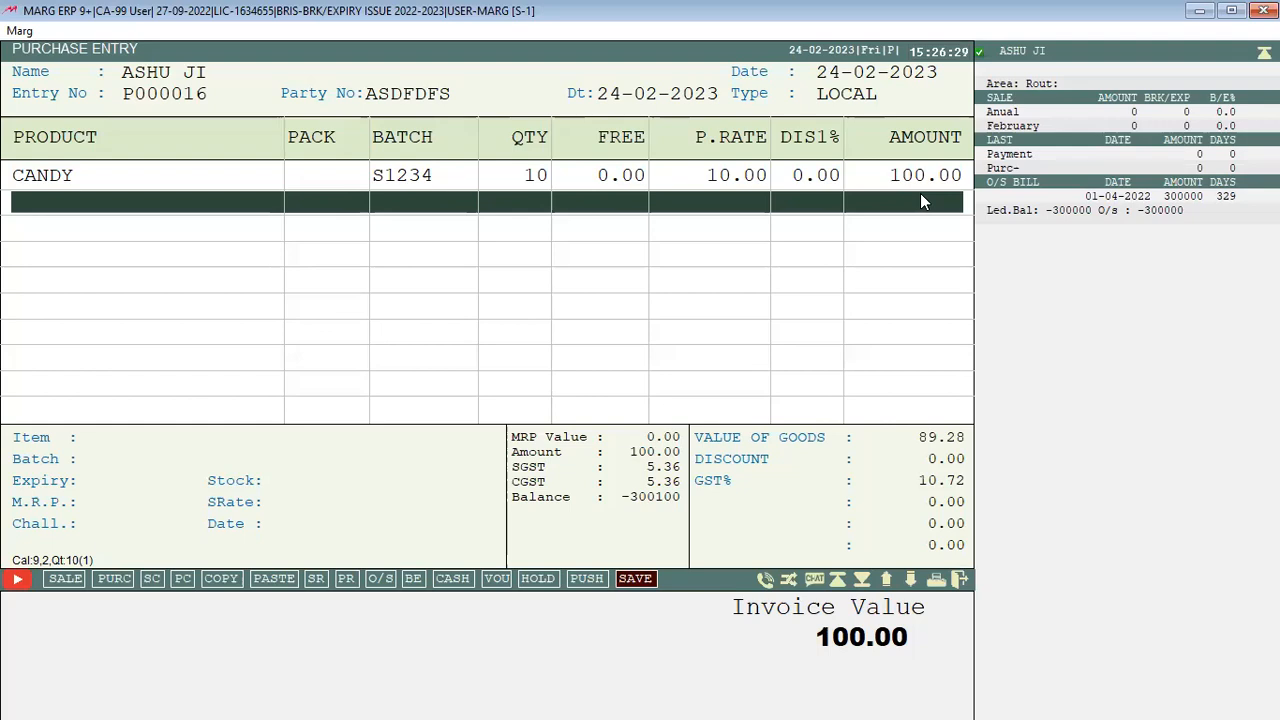
# Open the control room's calculation settings over the purchase and review each calculation type through Central Purchase
pyautogui.hotkey('ctrl', 'r')
pyautogui.press('Down')
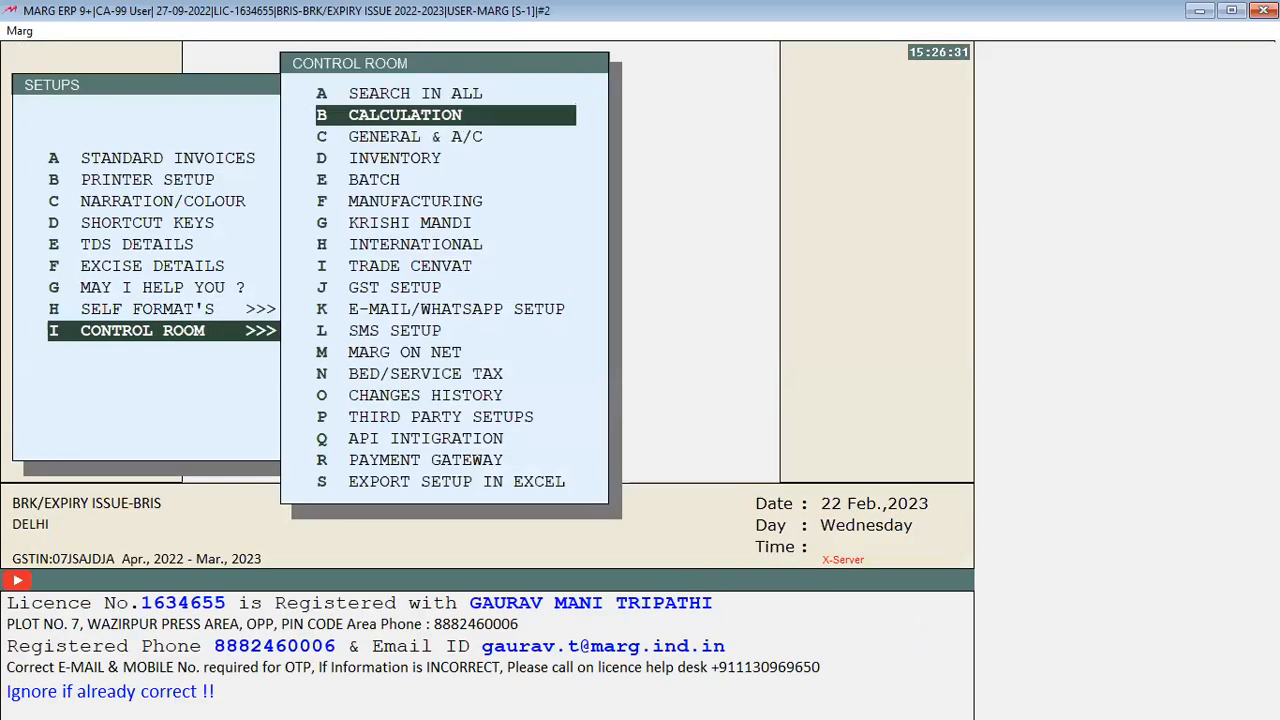
pyautogui.press('Return')
pyautogui.press('Return')
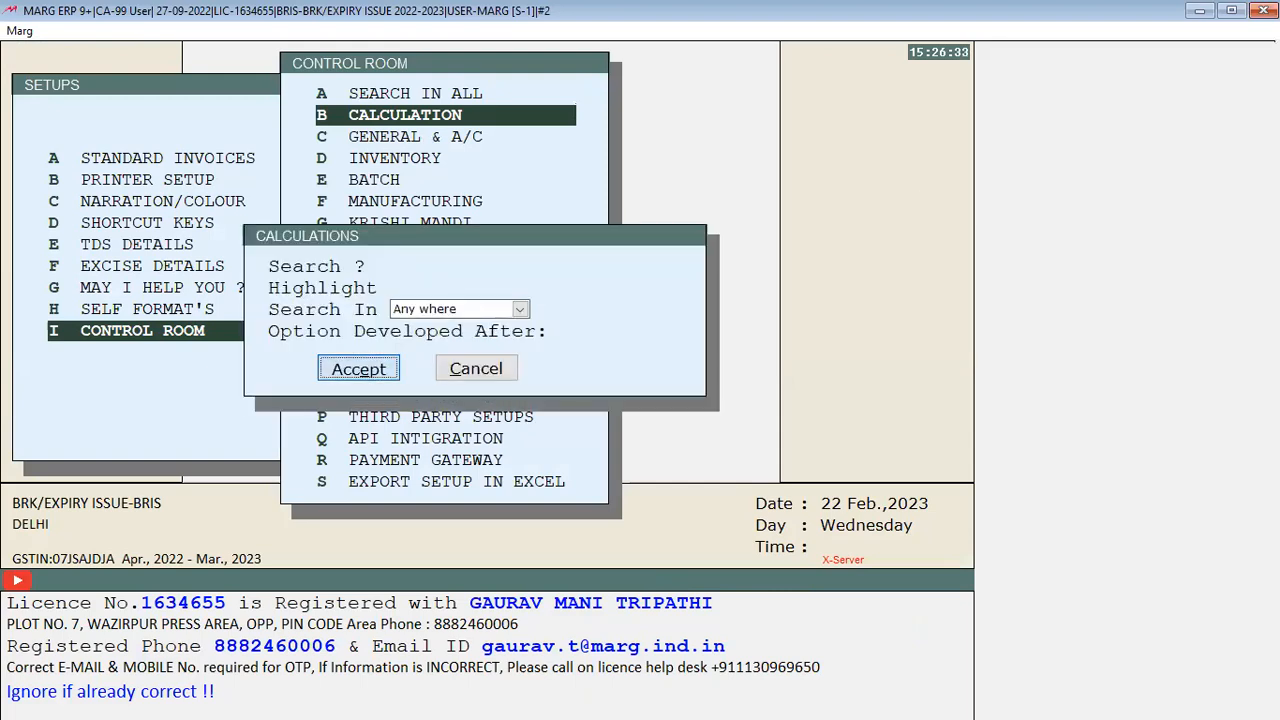
pyautogui.press('Return')
pyautogui.press('Return')
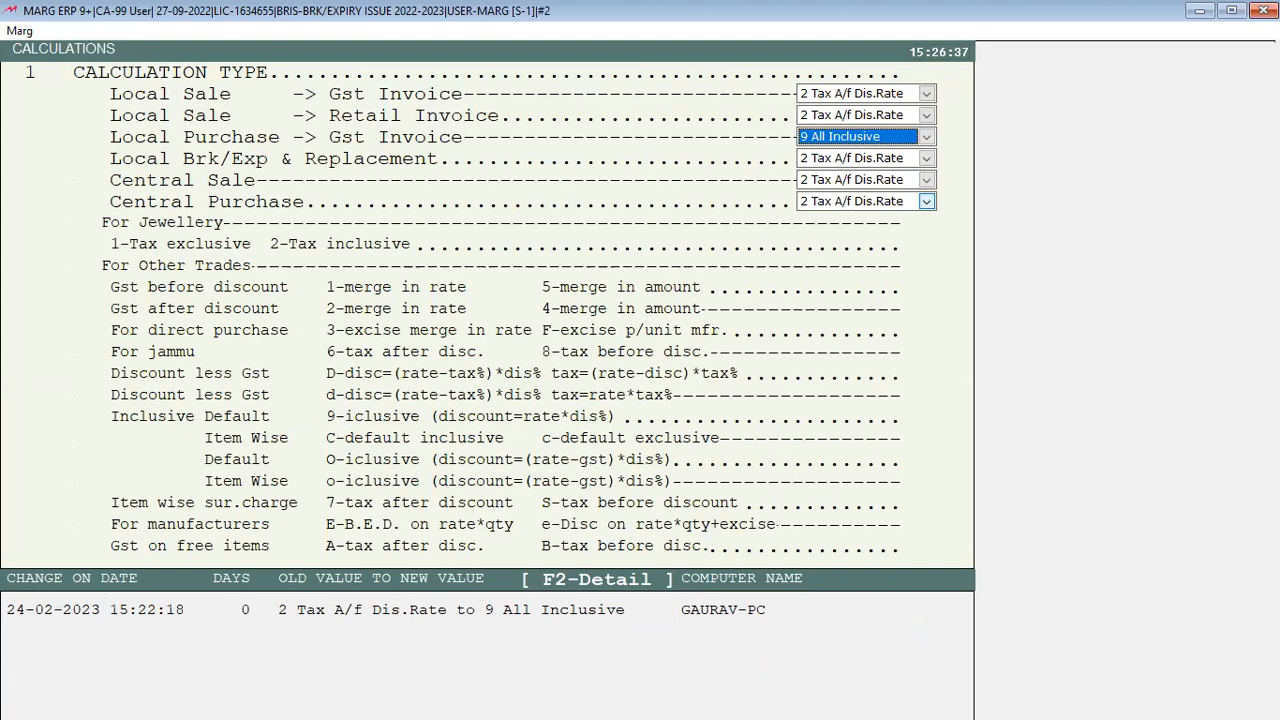
pyautogui.press('Return')
pyautogui.press('Return')
pyautogui.press('Return')
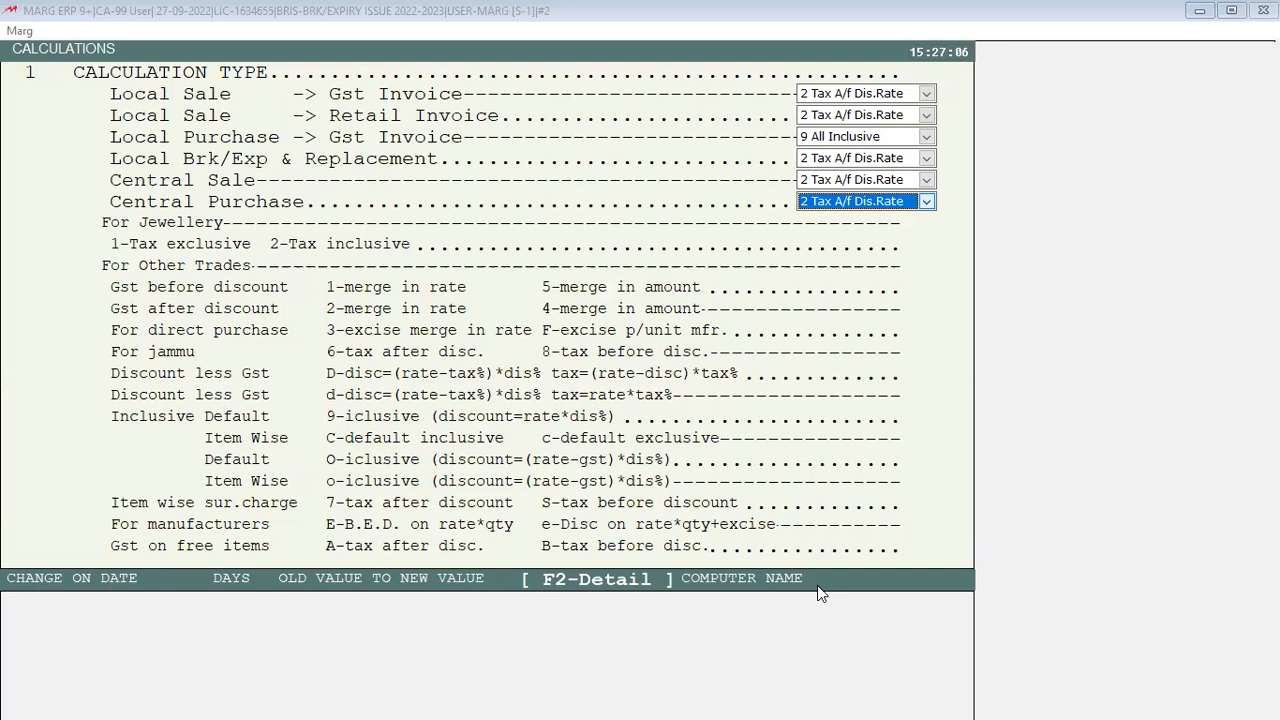
# Close the calculation settings and leave the purchase entry, returning to the main screen
pyautogui.press('Escape')
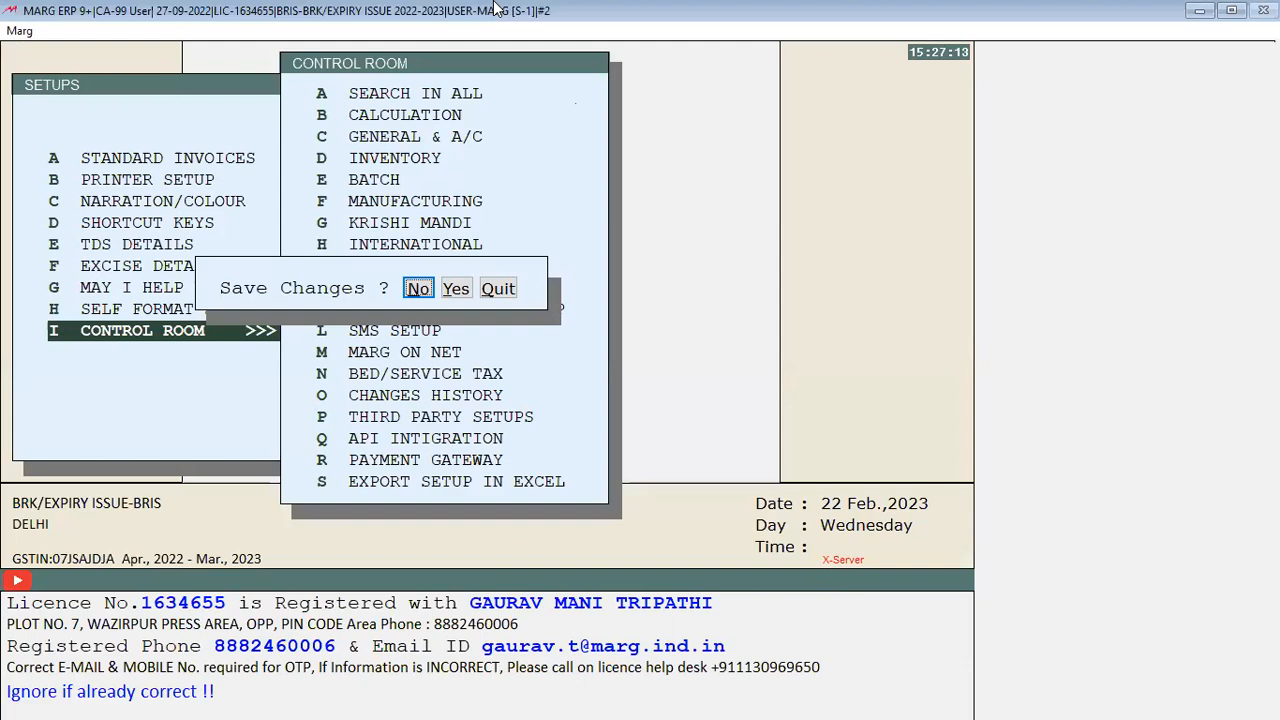
pyautogui.press('Right')
pyautogui.press('Return')
pyautogui.press('Right')
pyautogui.press('Return')
pyautogui.press('Escape')
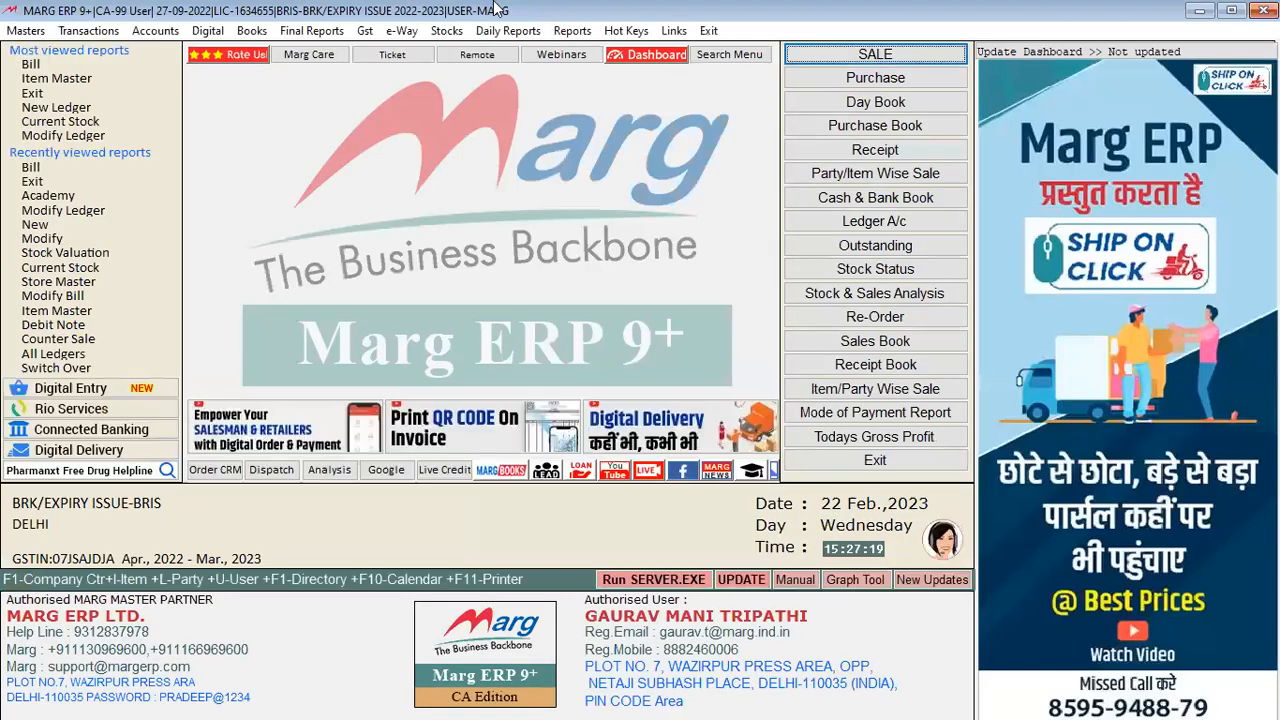
# Open the control room's calculation settings from the main screen and go to the calculation type of Local Sale Gst Invoice
pyautogui.hotkey('alt', 'm')
pyautogui.press('Up')
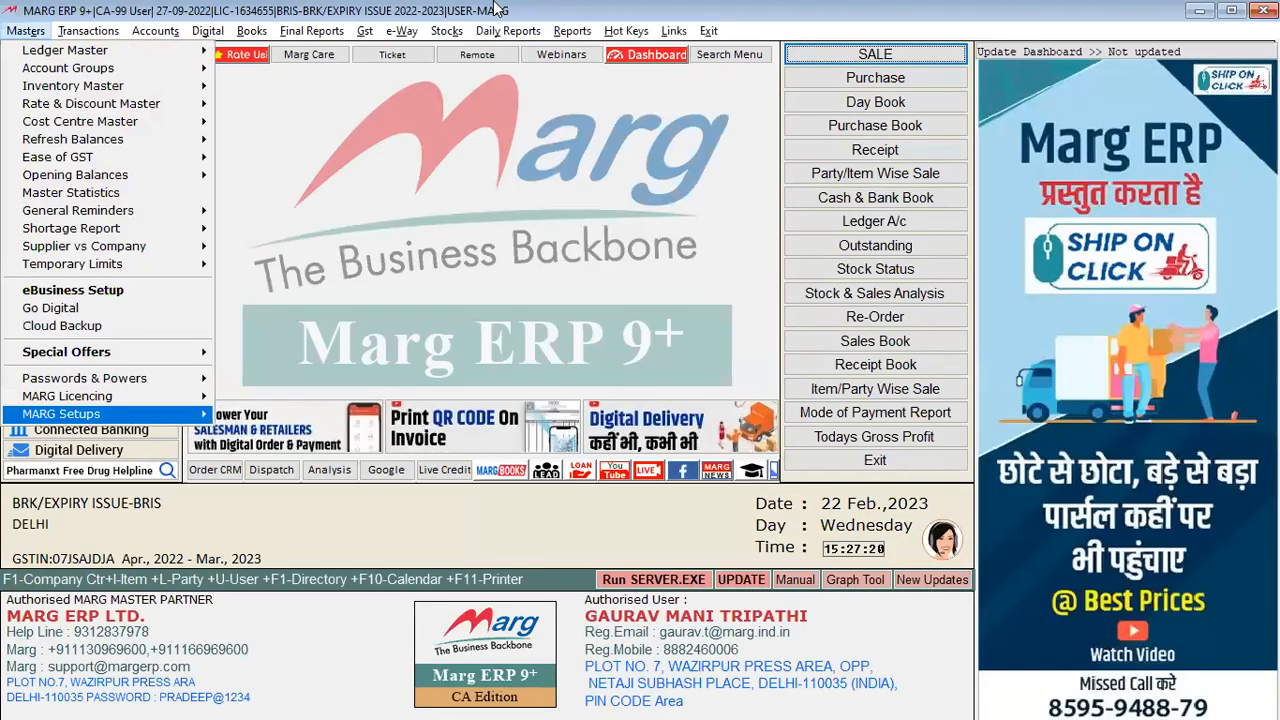
pyautogui.press('Return')
pyautogui.press('Return')
pyautogui.press('Down')
pyautogui.press('Return')
pyautogui.press('Return')
pyautogui.press('Return')
pyautogui.press('Return')
pyautogui.press('Return')
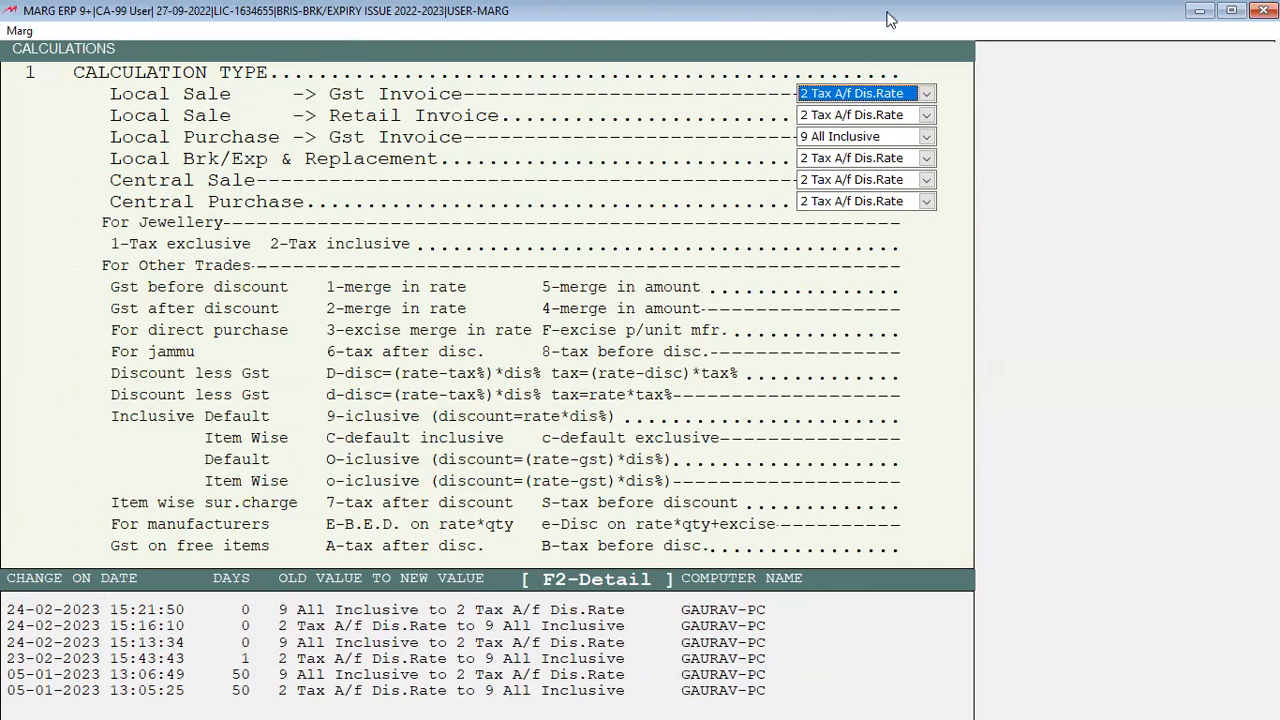
# Set the Local Sale Gst Invoice calculation type to 9 All Inclusive
pyautogui.press('9')
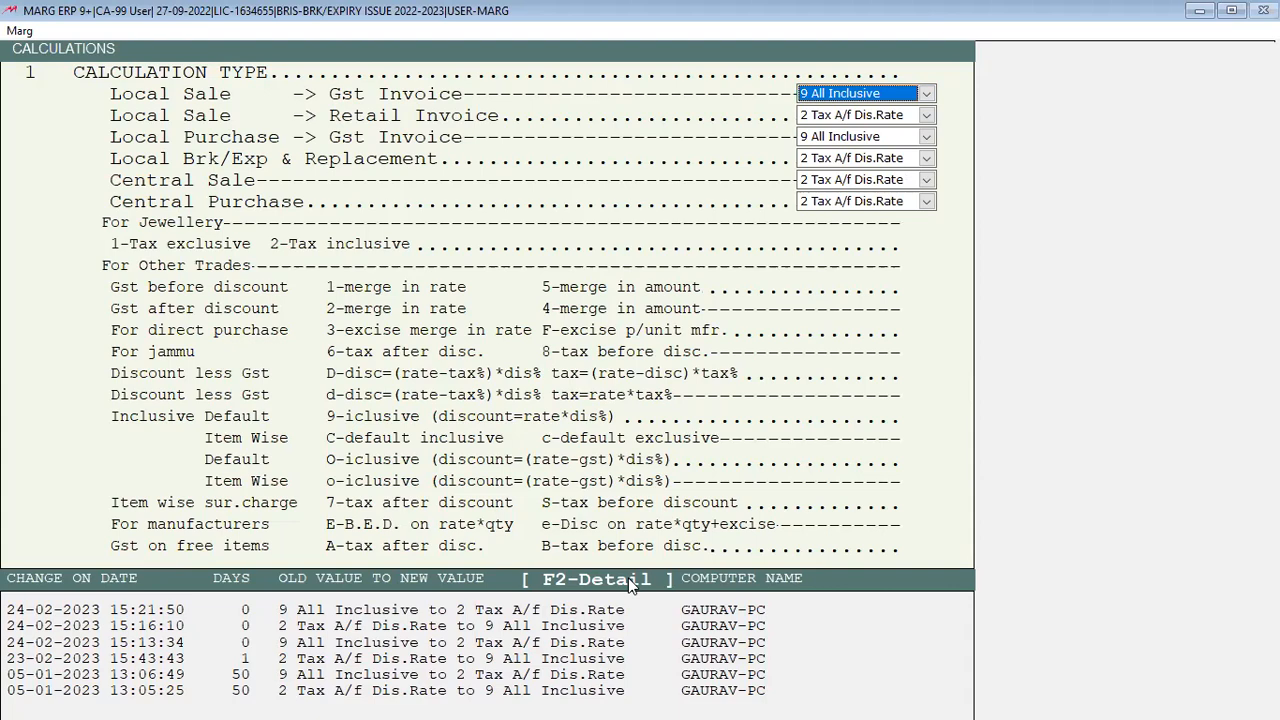
pyautogui.hotkey('alt', 'Tab')
pyautogui.press('Return')
pyautogui.press('Return')
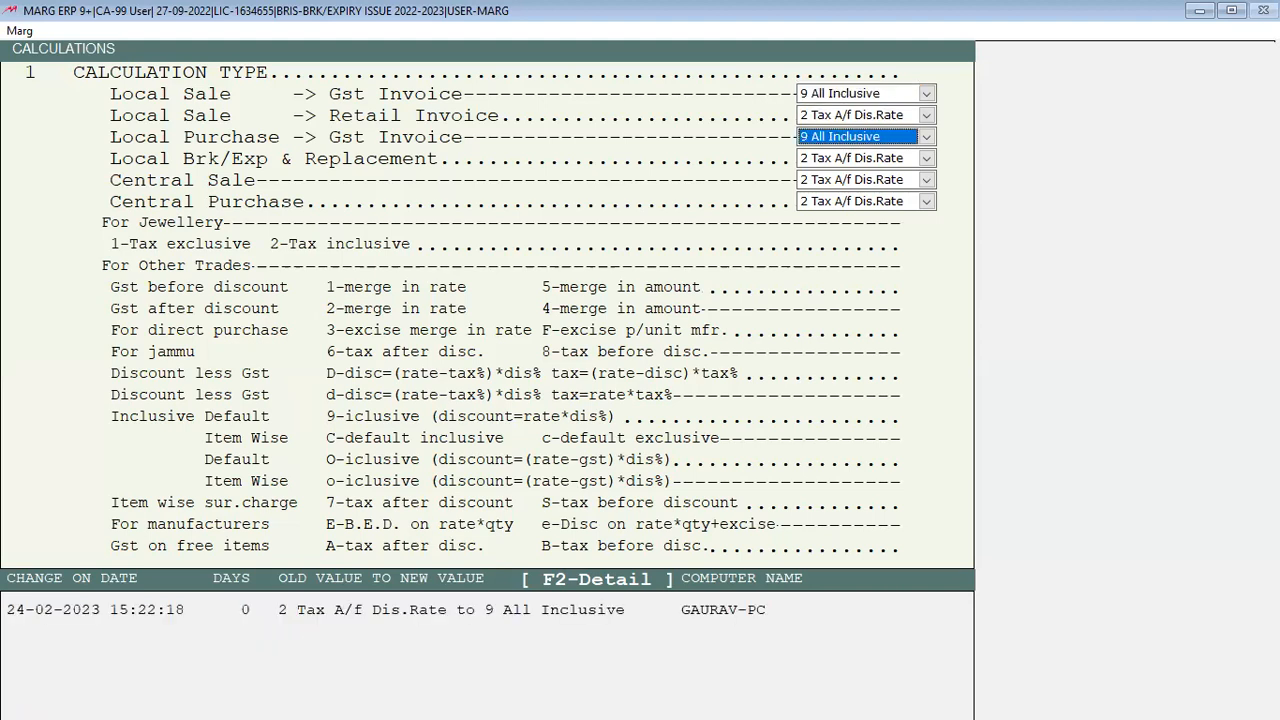
# Try 9 All Inclusive as the Central Sale calculation type and put it back to 2 Tax A/f Dis.Rate
pyautogui.press('Return')
pyautogui.press('Return')
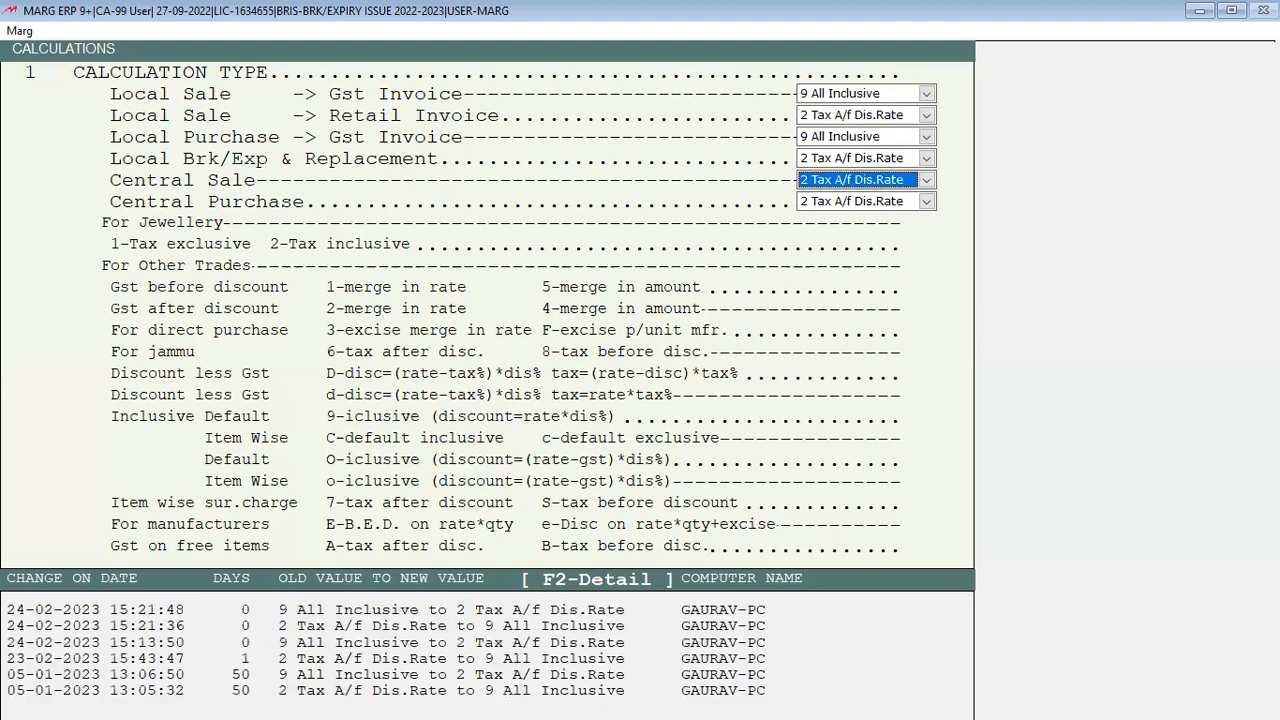
pyautogui.press('9')
pyautogui.press('2')
# Set Local Sale Gst Invoice back to 2 Tax A/f Dis.Rate and go to the Local Purchase Gst Invoice calculation type
pyautogui.press('Up')
pyautogui.press('Up')
pyautogui.press('Up')
pyautogui.press('Up')
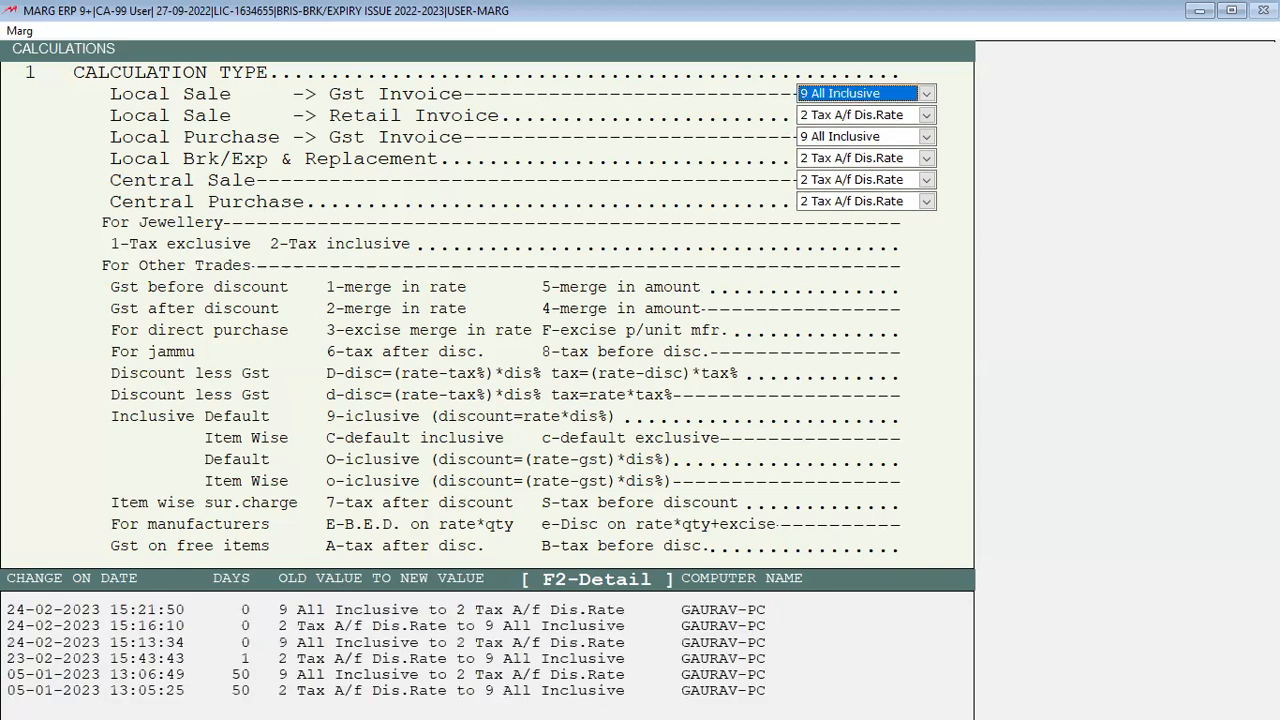
pyautogui.press('2')
pyautogui.press('Return')
pyautogui.press('Return')
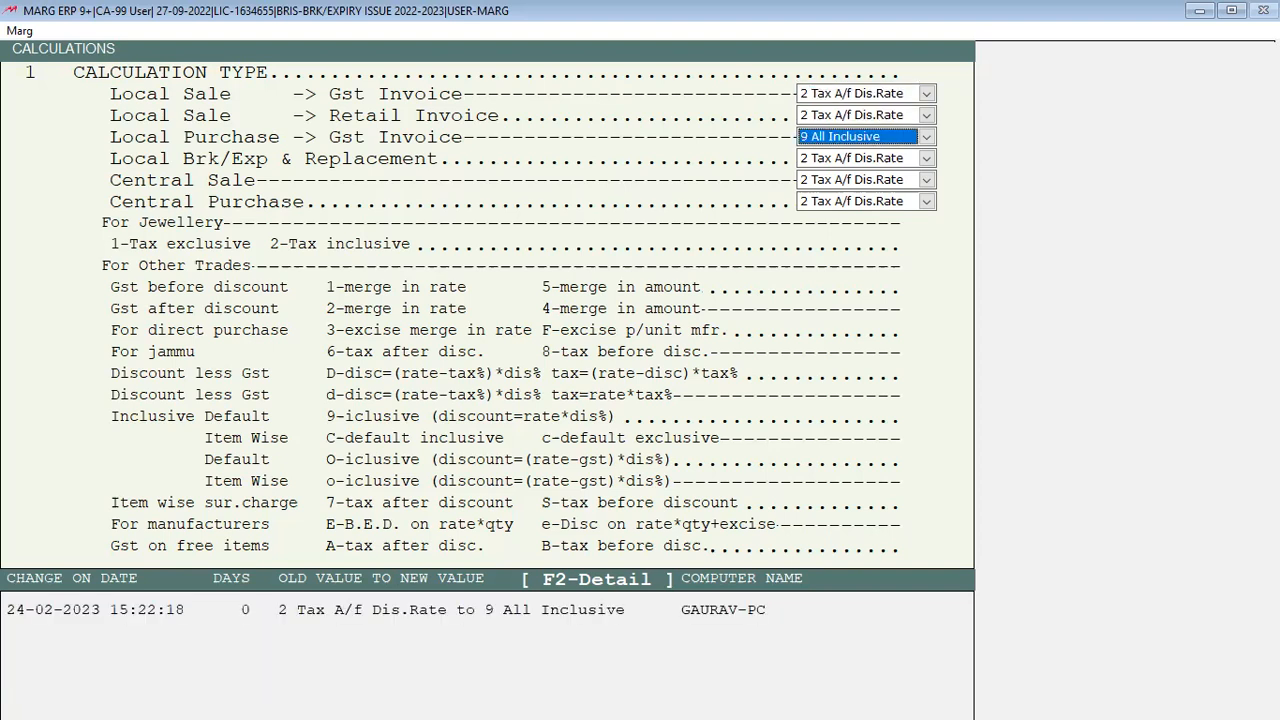
# Set the Local Purchase Gst Invoice calculation type to 2 Tax A/f Dis.Rate
pyautogui.press('2')
pyautogui.press('Return')
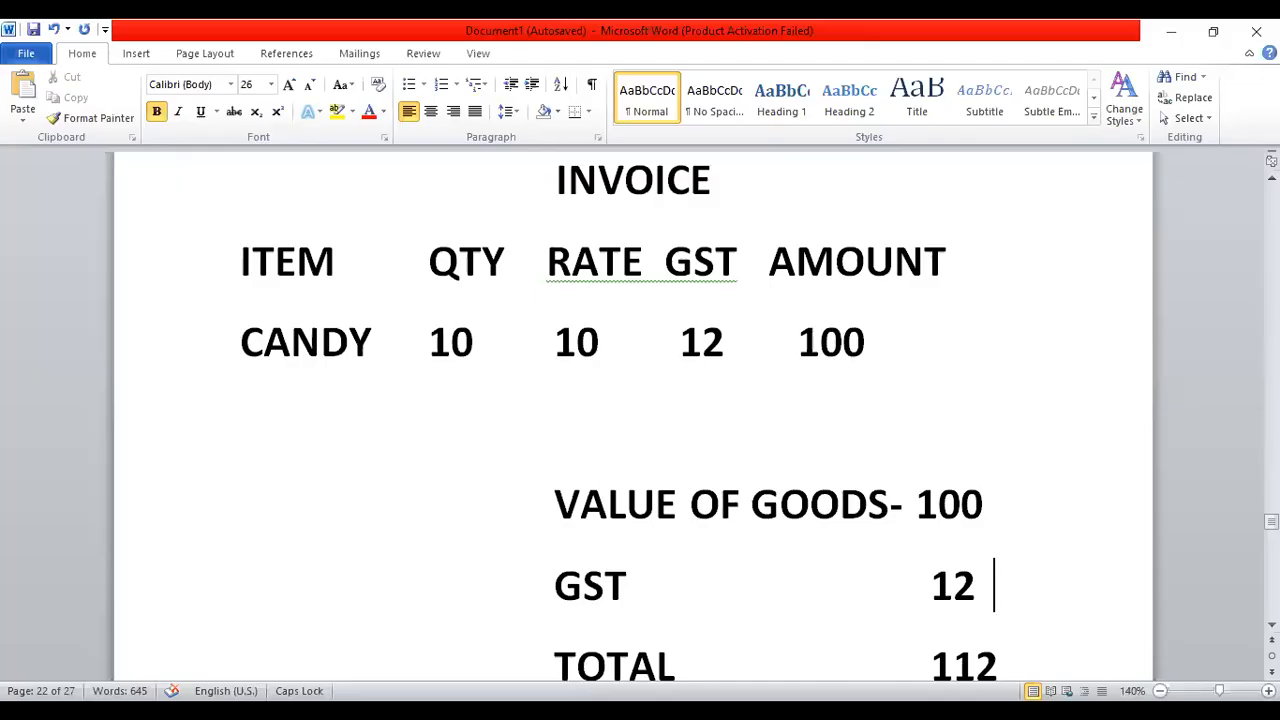
# Switch to the Word document and add blank lines and a page break after the sample invoice to start a new page
pyautogui.press('Return')
pyautogui.press('Return')
pyautogui.press('Return')
pyautogui.press('Return')
pyautogui.press('Return')
pyautogui.press('Return')
pyautogui.press('Return')
pyautogui.press('Return')
pyautogui.press('Return')
pyautogui.press('Return')
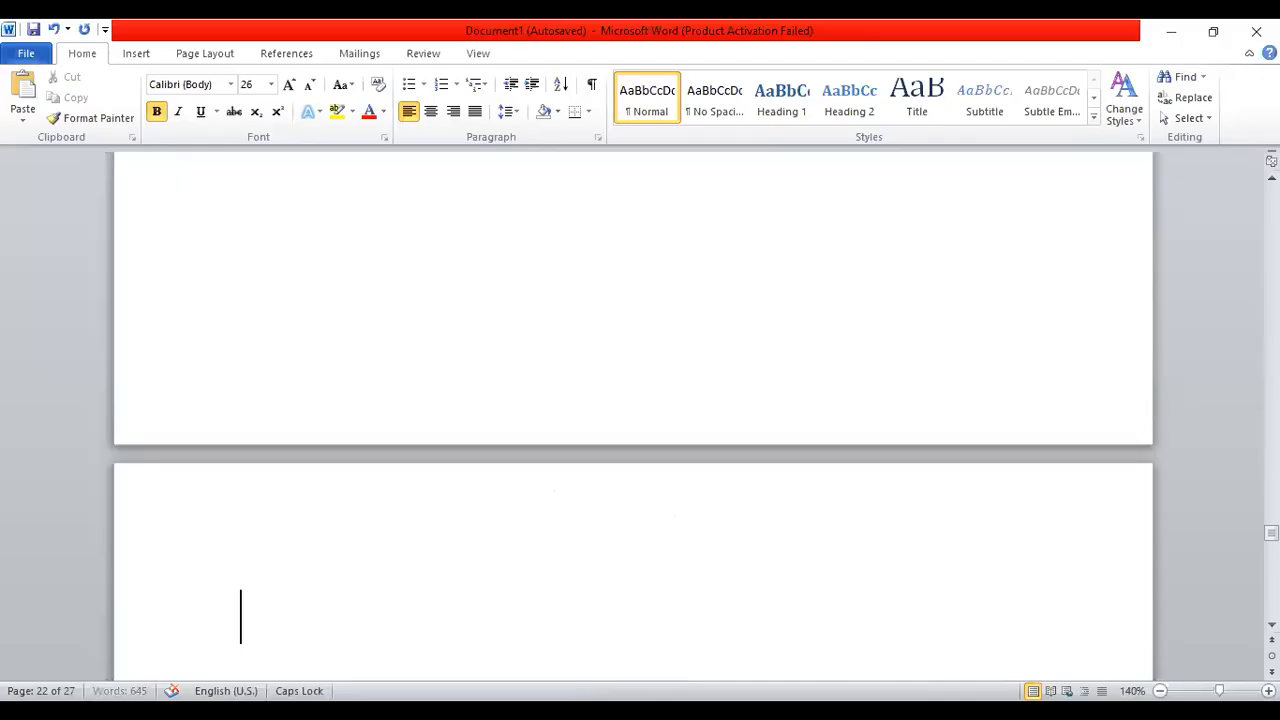
pyautogui.hotkey('ctrl', 'Return')
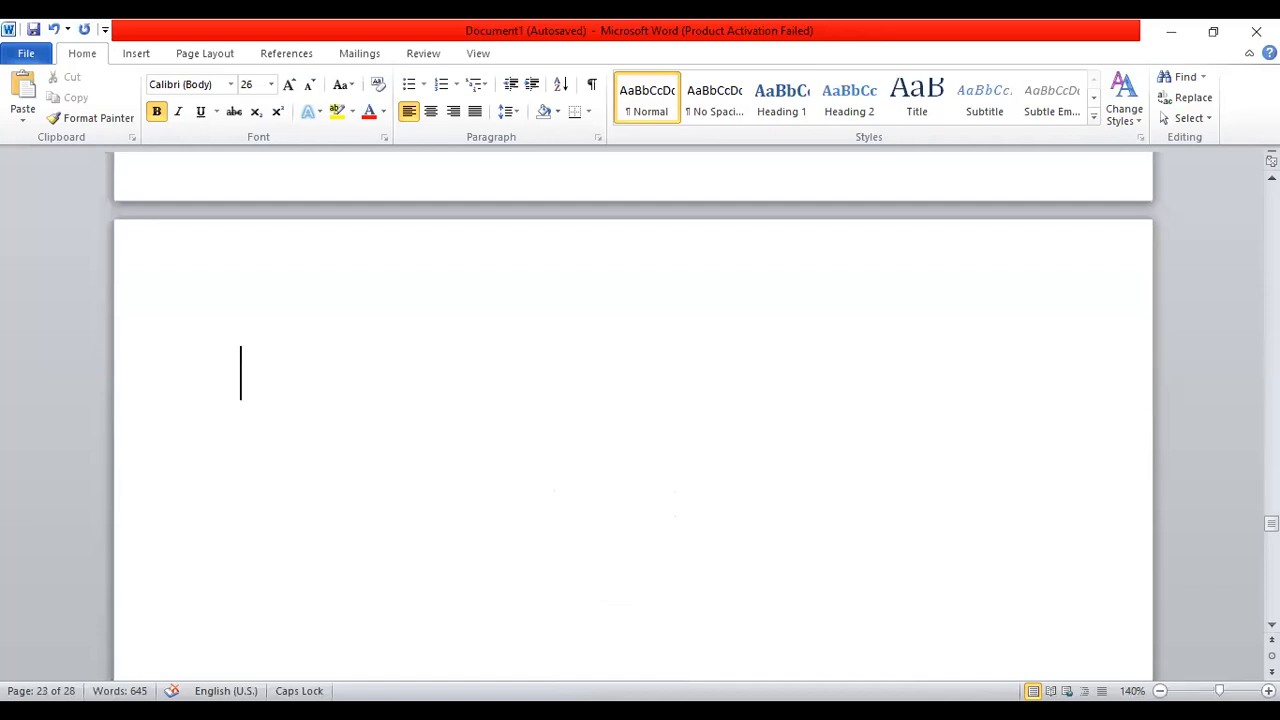
# Write the two lines CUSTOMER A and CUSTOMER B on the new page
pyautogui.write('CUST')
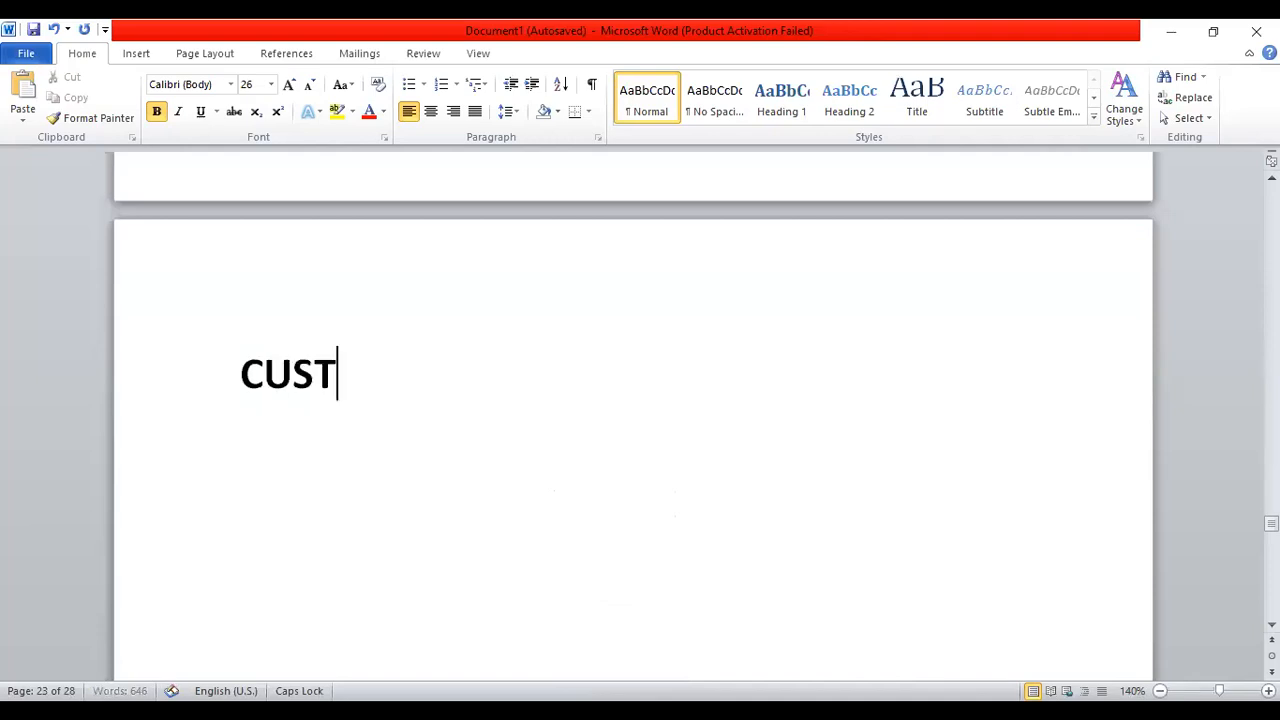
pyautogui.write('OMER A')
pyautogui.press('Return')
pyautogui.write('CUSTOM')
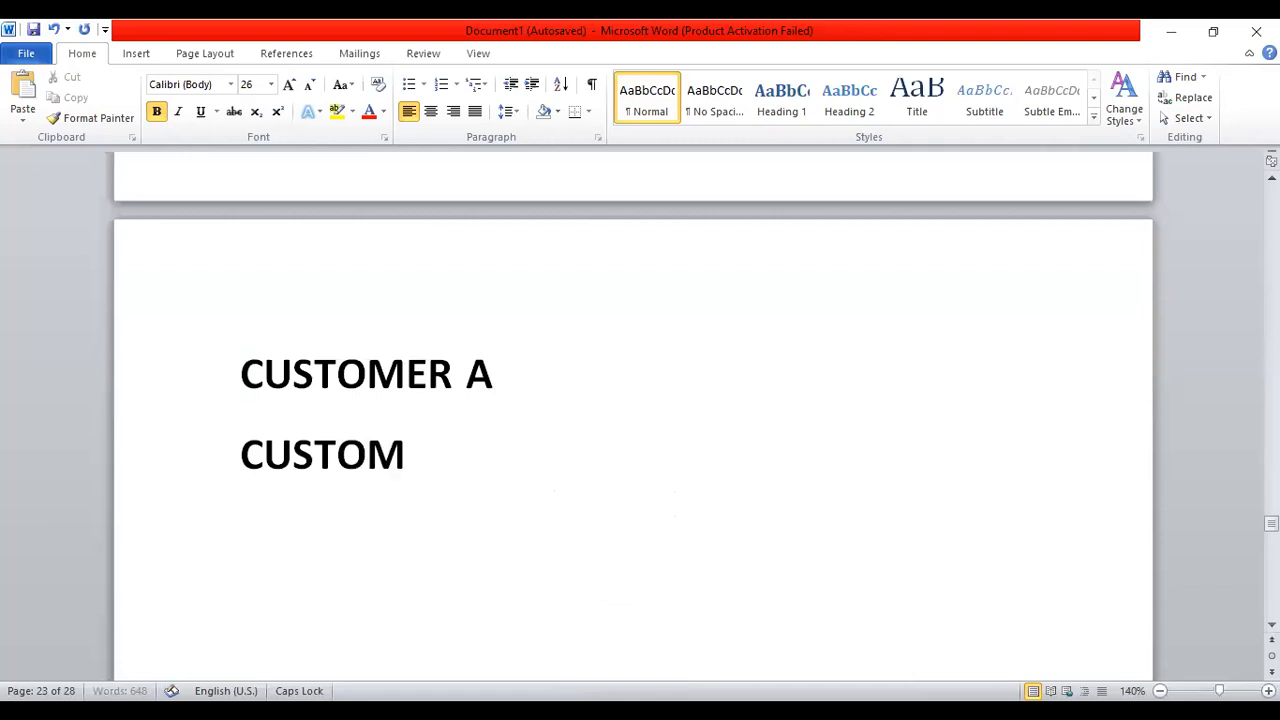
pyautogui.write('ER B')
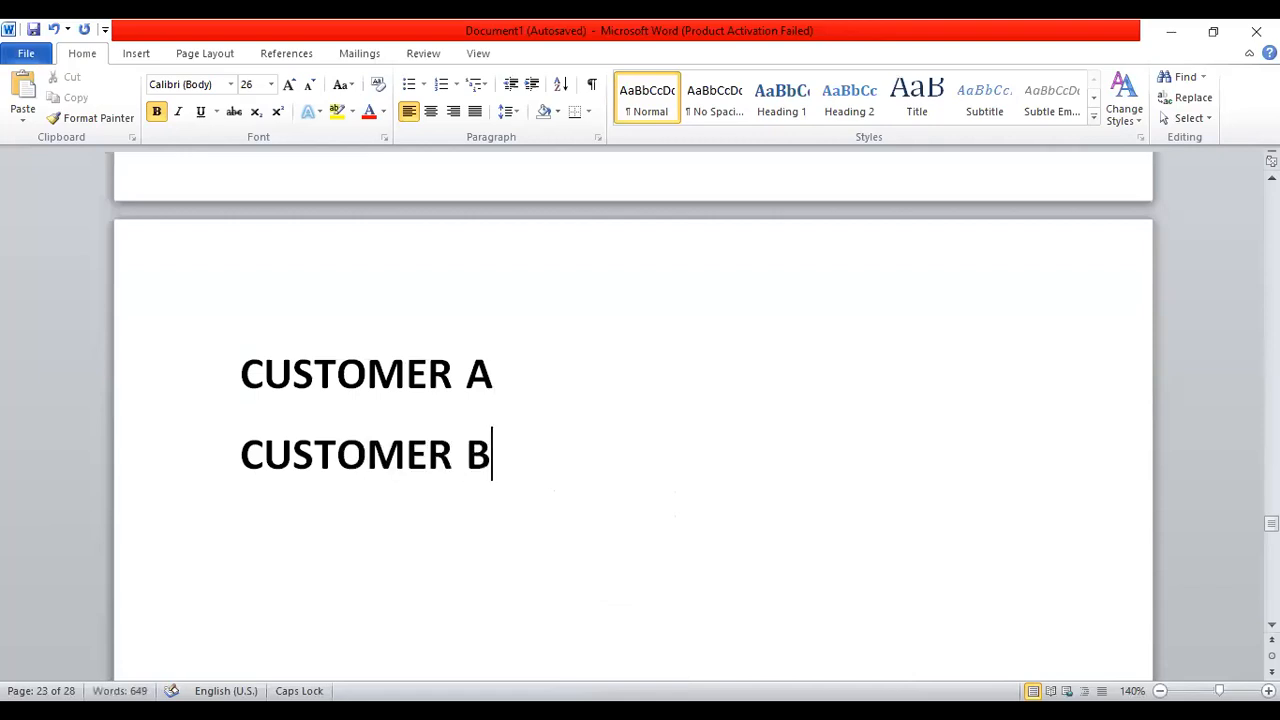
# Extend the CUSTOMER A line with "- SALE BILL- GST INC"
pyautogui.click(585, 390)
pyautogui.write('- S')
pyautogui.write('ALE BILL')
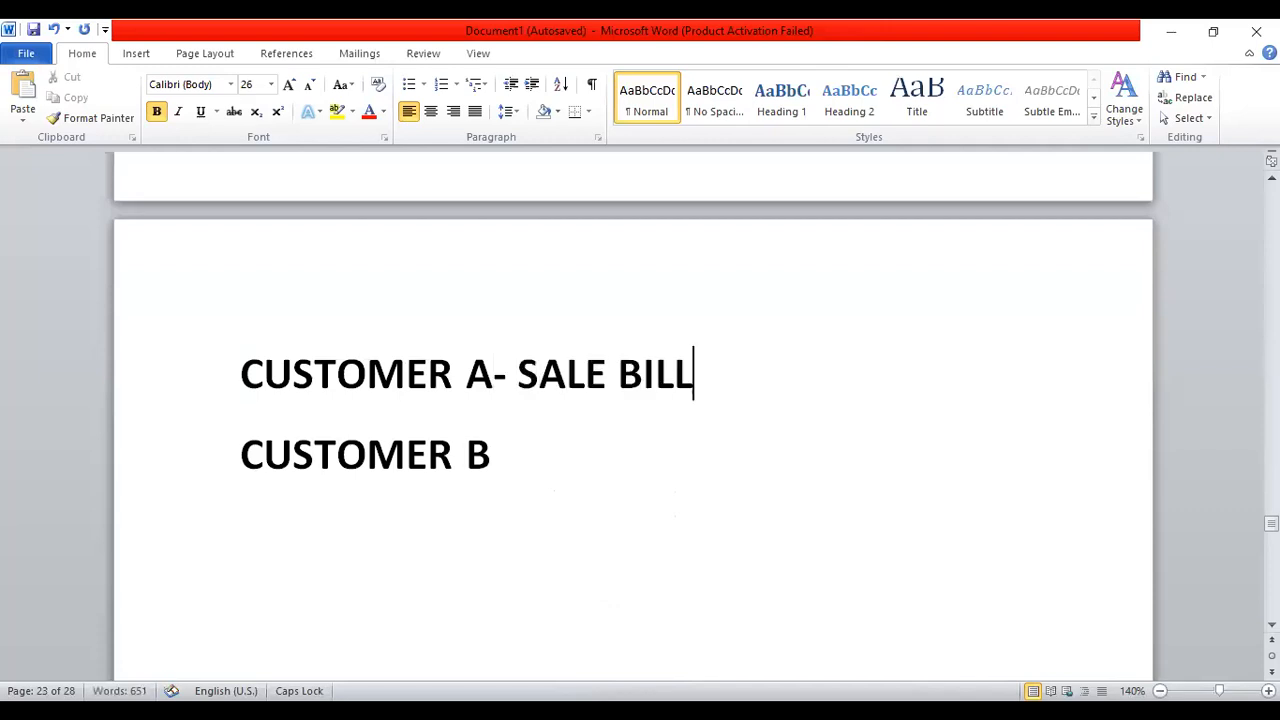
pyautogui.write('- ')
pyautogui.write('GST')
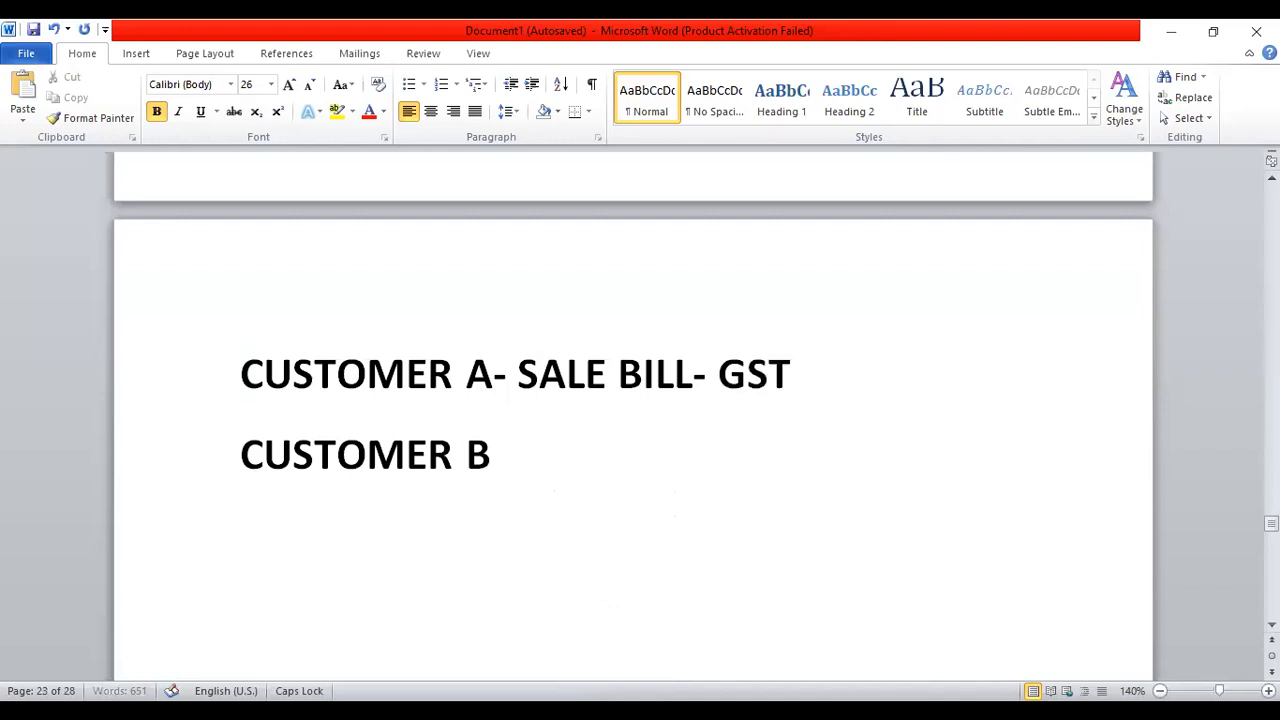
pyautogui.write(' INC')
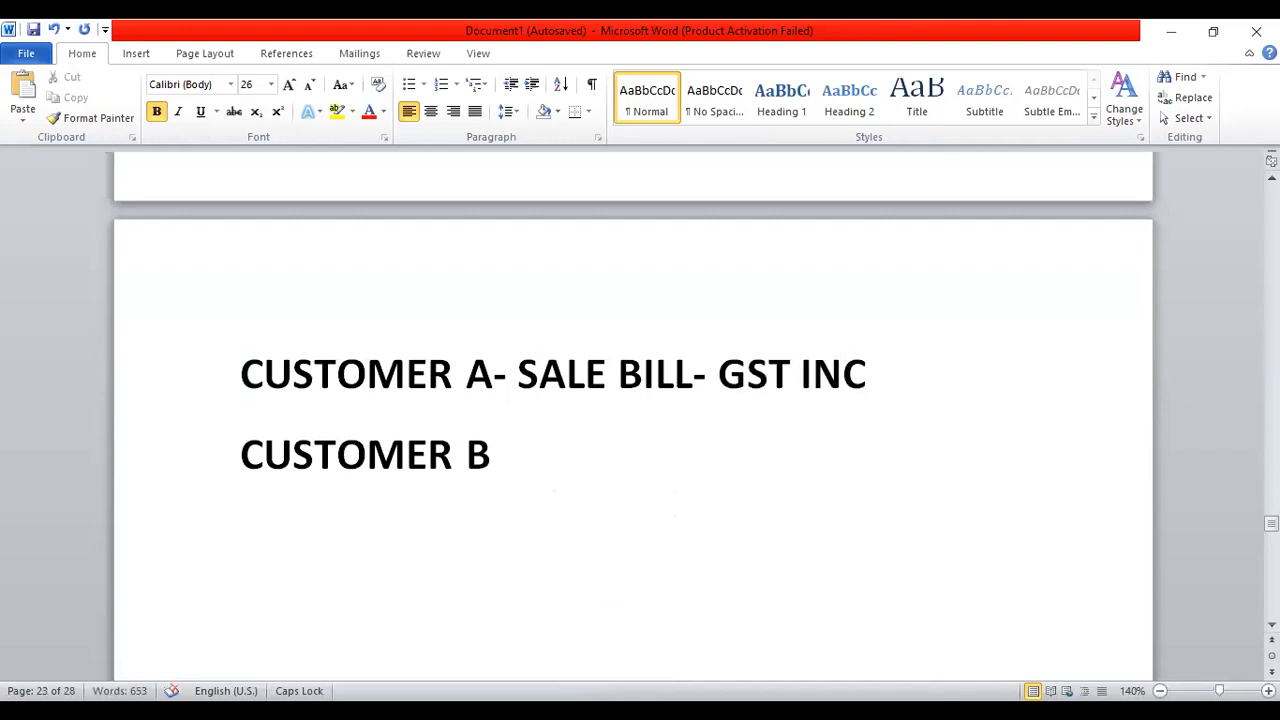
# Extend the CUSTOMER B line with "- SALE BILL – GST EXC"
pyautogui.click(492, 455)
pyautogui.write('- SALE')
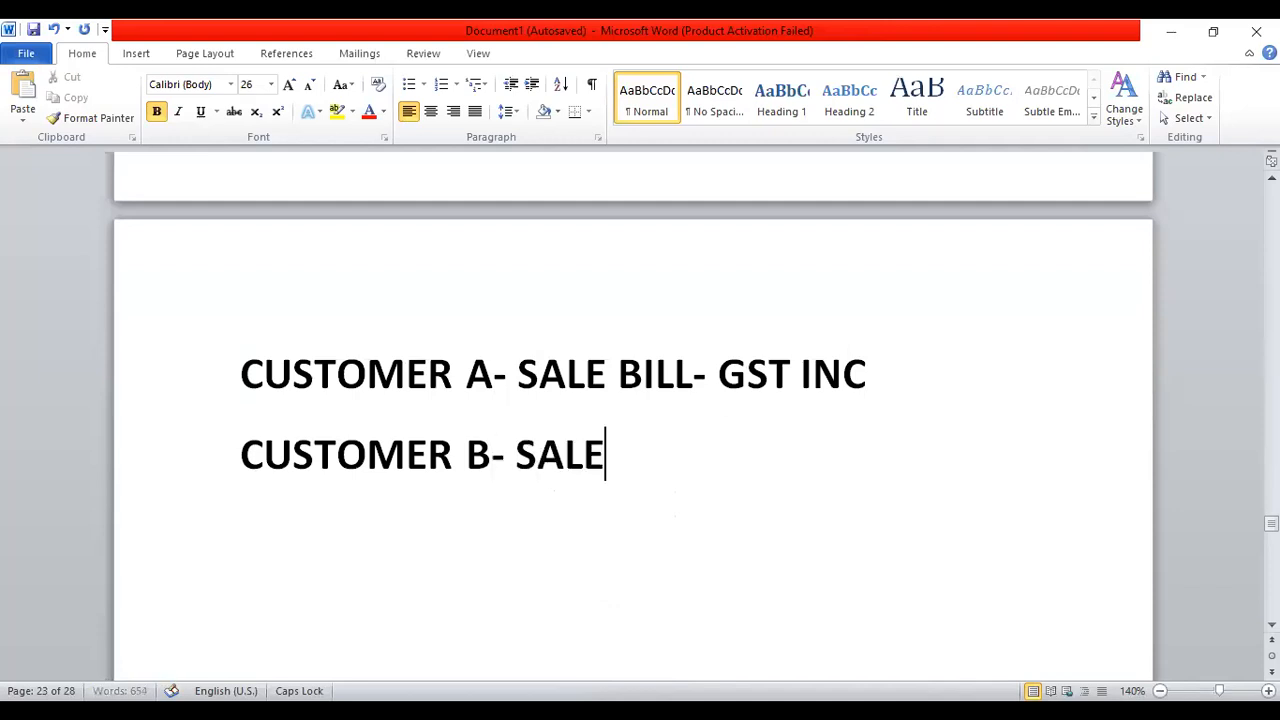
pyautogui.write(' BILL ')
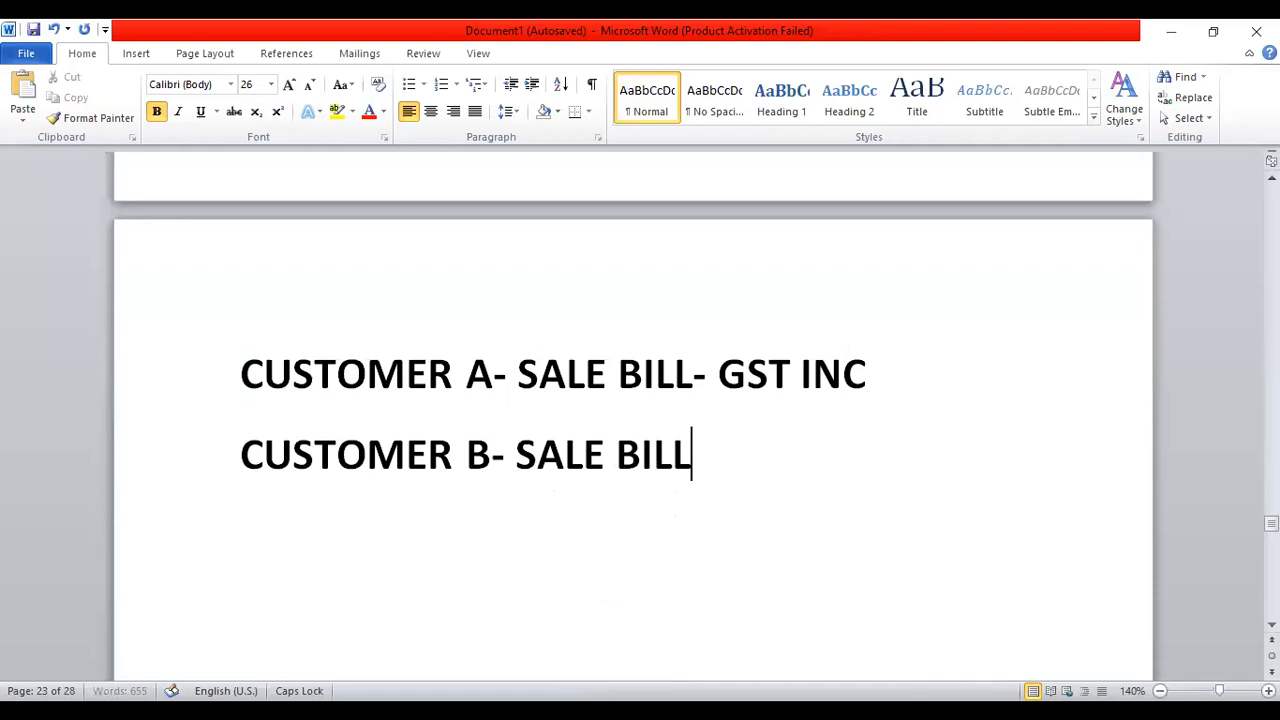
pyautogui.write('- GST EX')
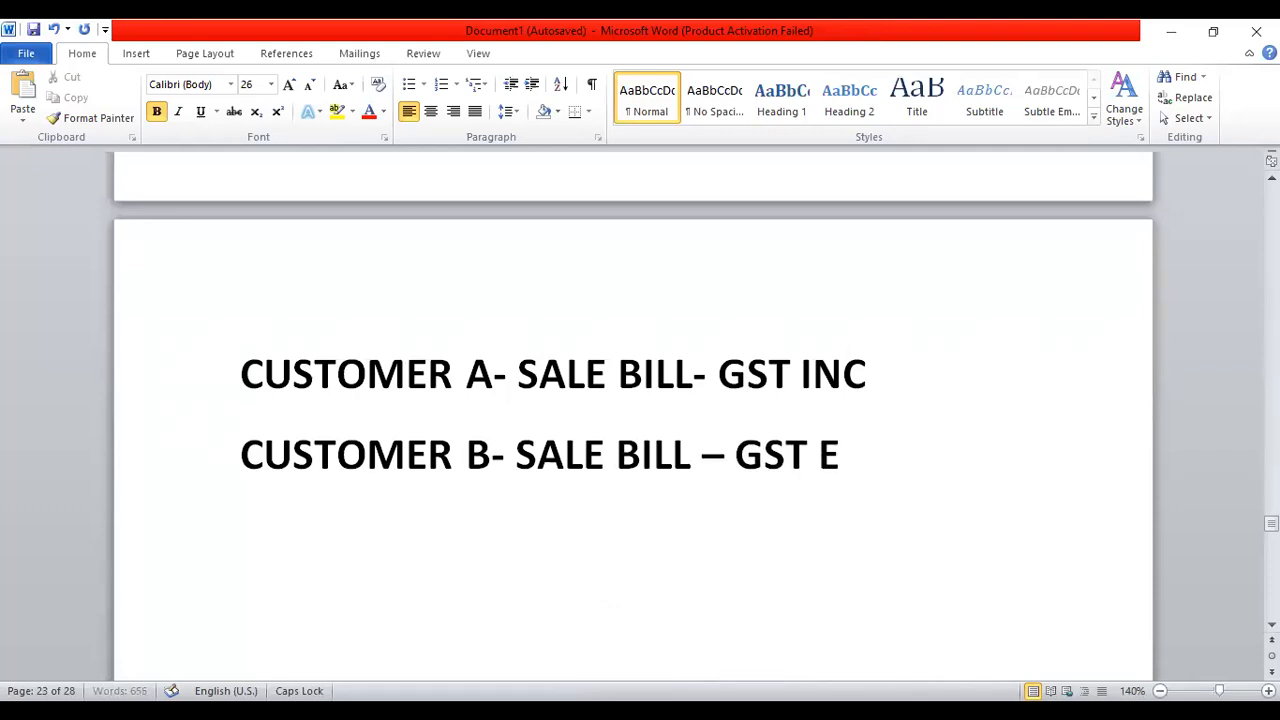
pyautogui.write('C')
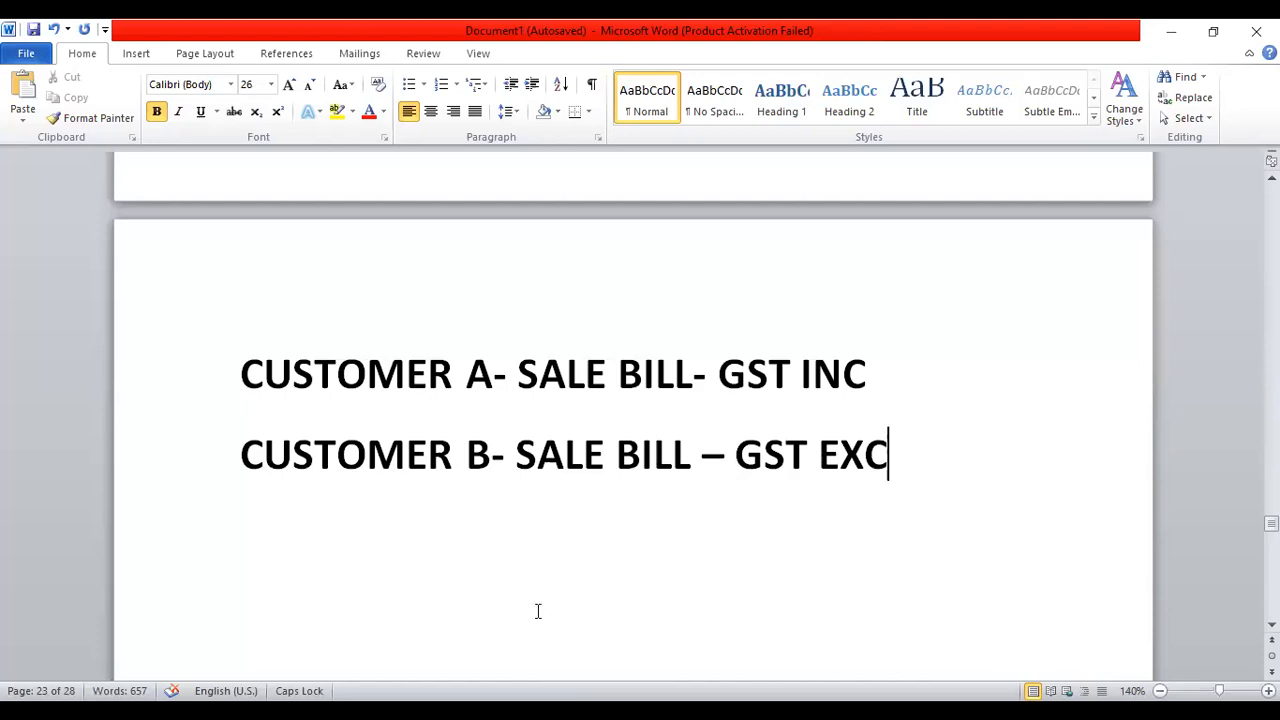
# Highlight the CUSTOMER A line in yellow
pyautogui.hotkey('alt', 'Tab')
pyautogui.click(381, 436)
pyautogui.moveTo(238, 386); pyautogui.dragTo(860, 390)
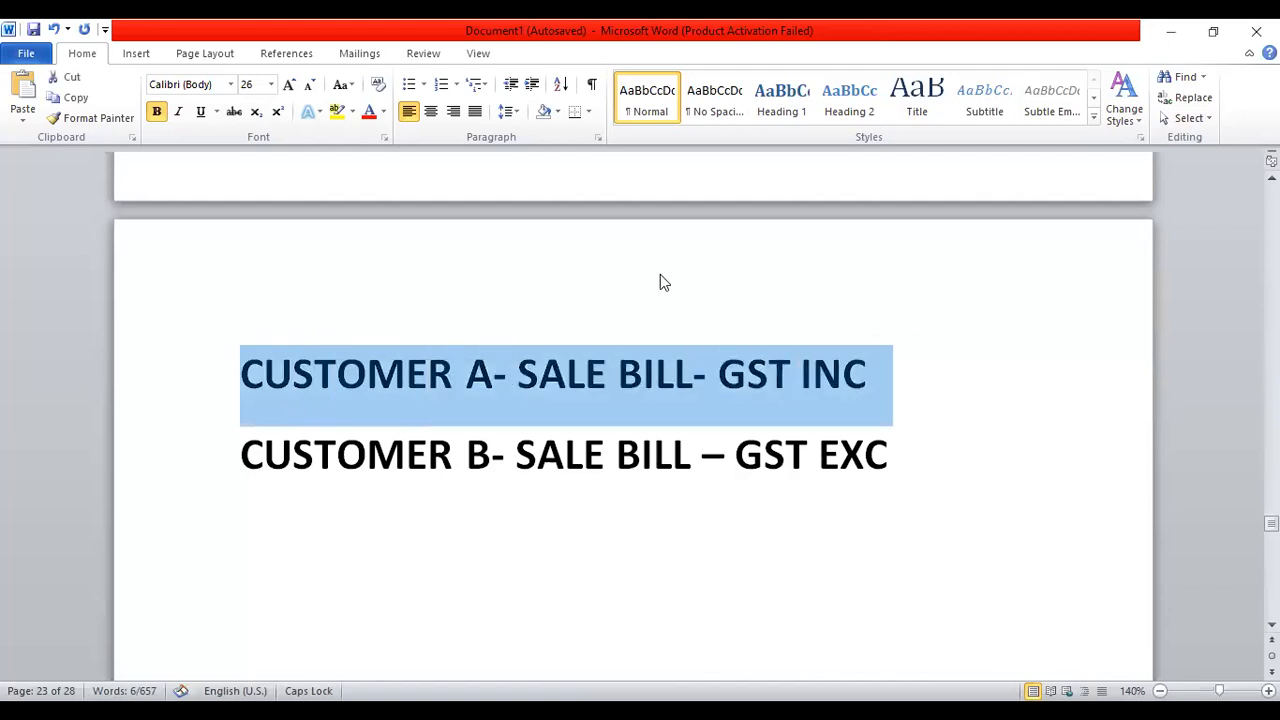
pyautogui.click(336, 116)
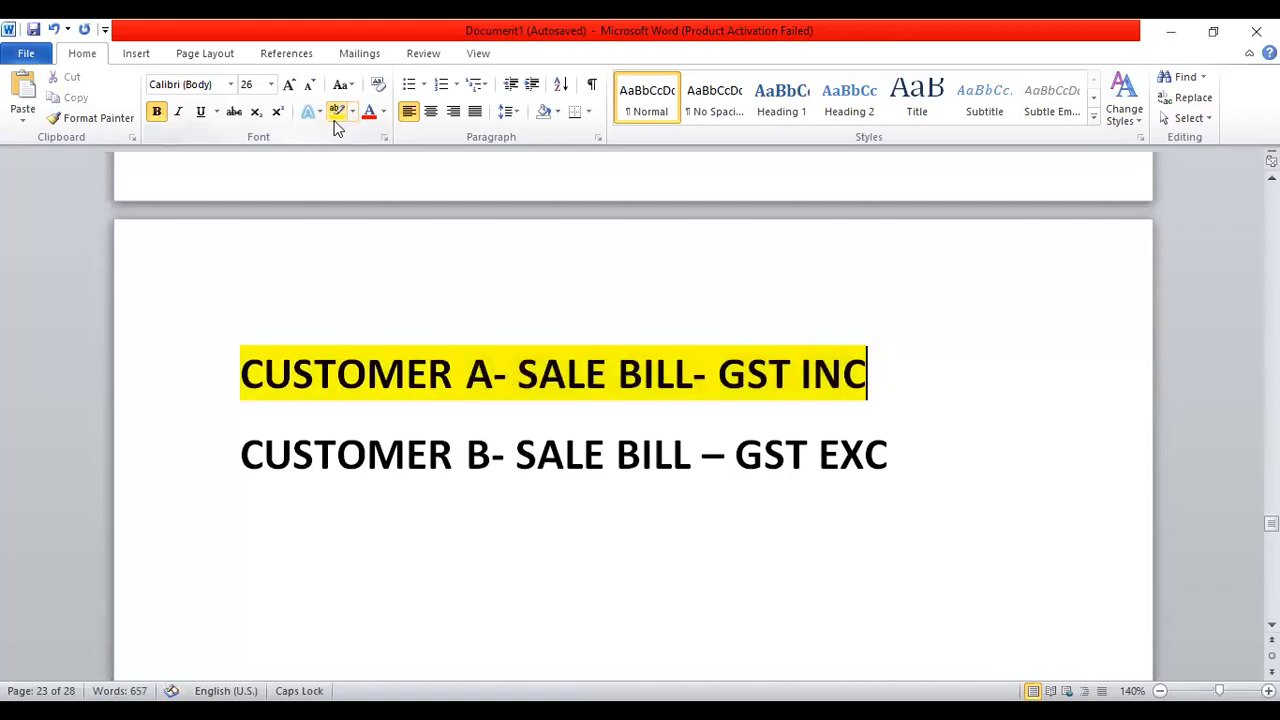
# Highlight the CUSTOMER B line in green
pyautogui.moveTo(240, 455); pyautogui.dragTo(907, 454)
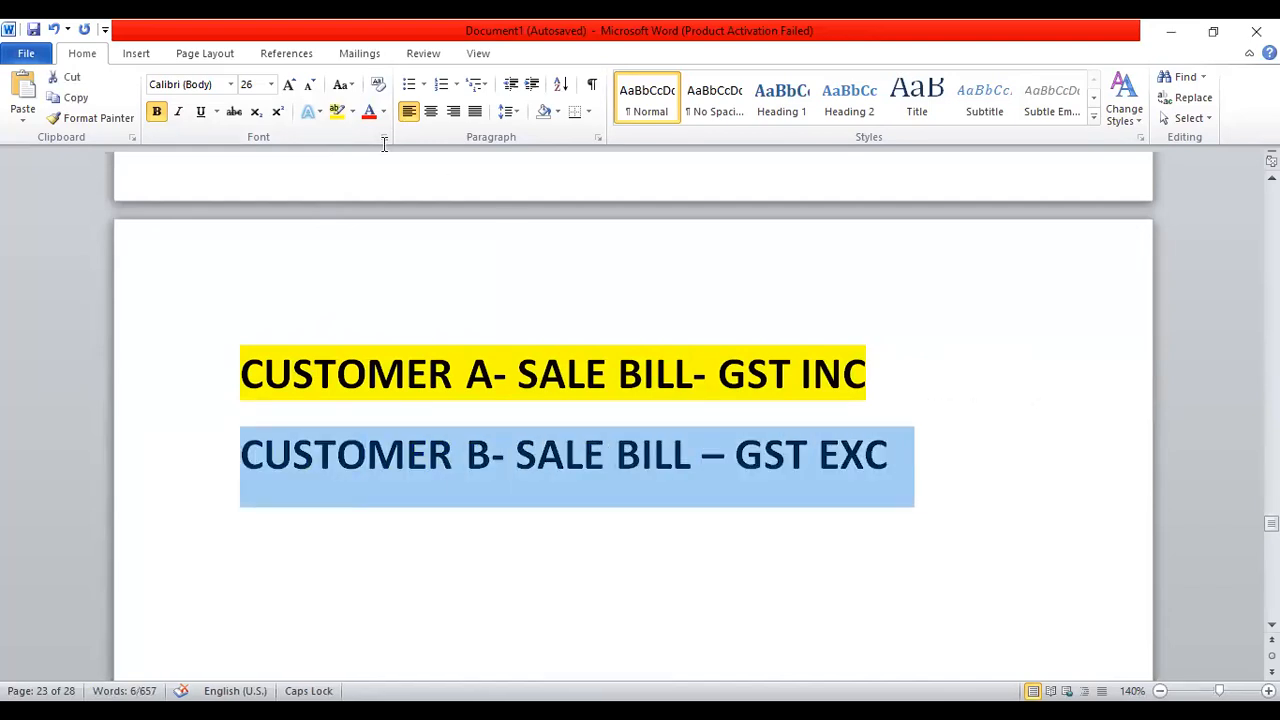
pyautogui.click(352, 113)
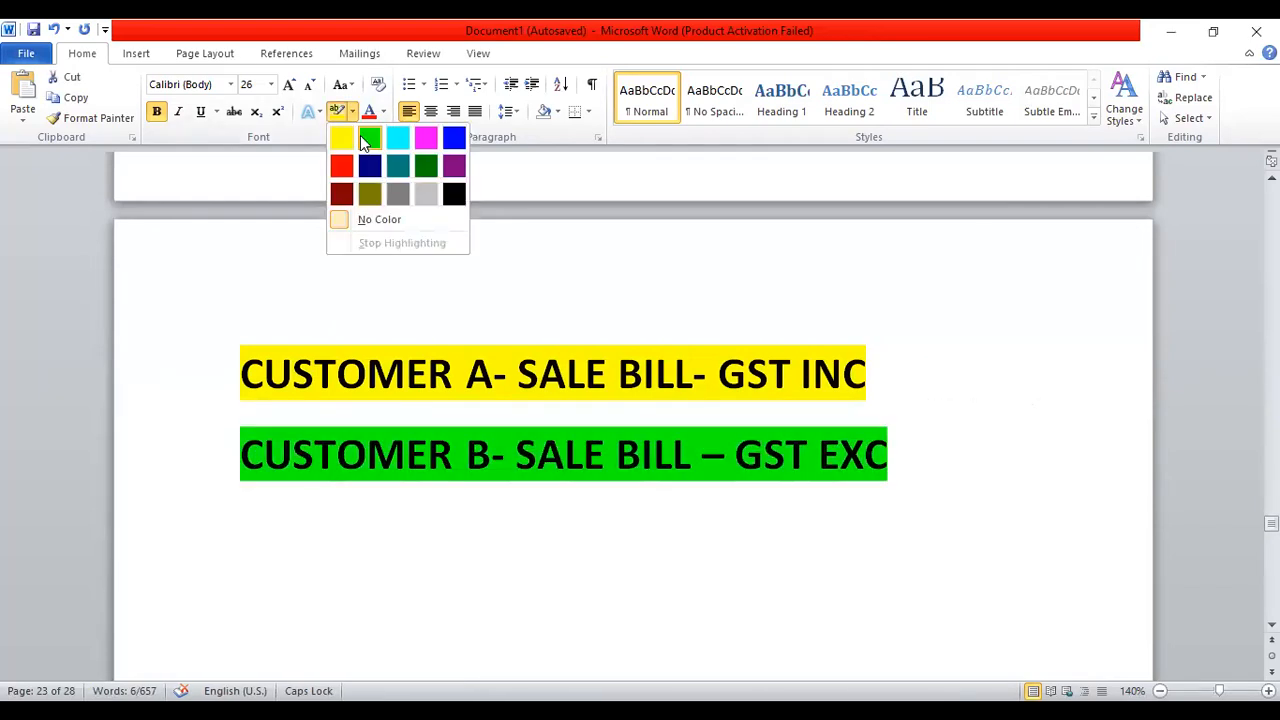
pyautogui.click(367, 139)
pyautogui.press('Right')
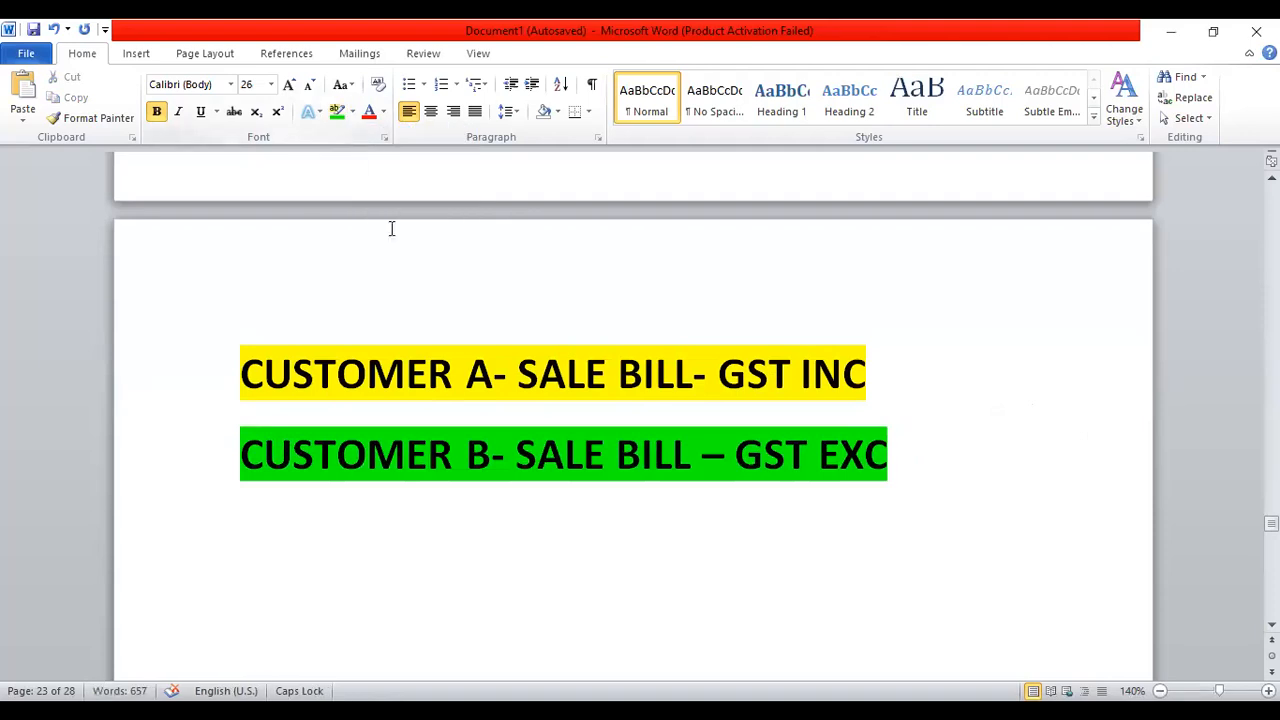
# Insert a blank line above the CUSTOMER A line
pyautogui.click(435, 419)
pyautogui.click(541, 601)
pyautogui.click(236, 395)
pyautogui.press('Return')
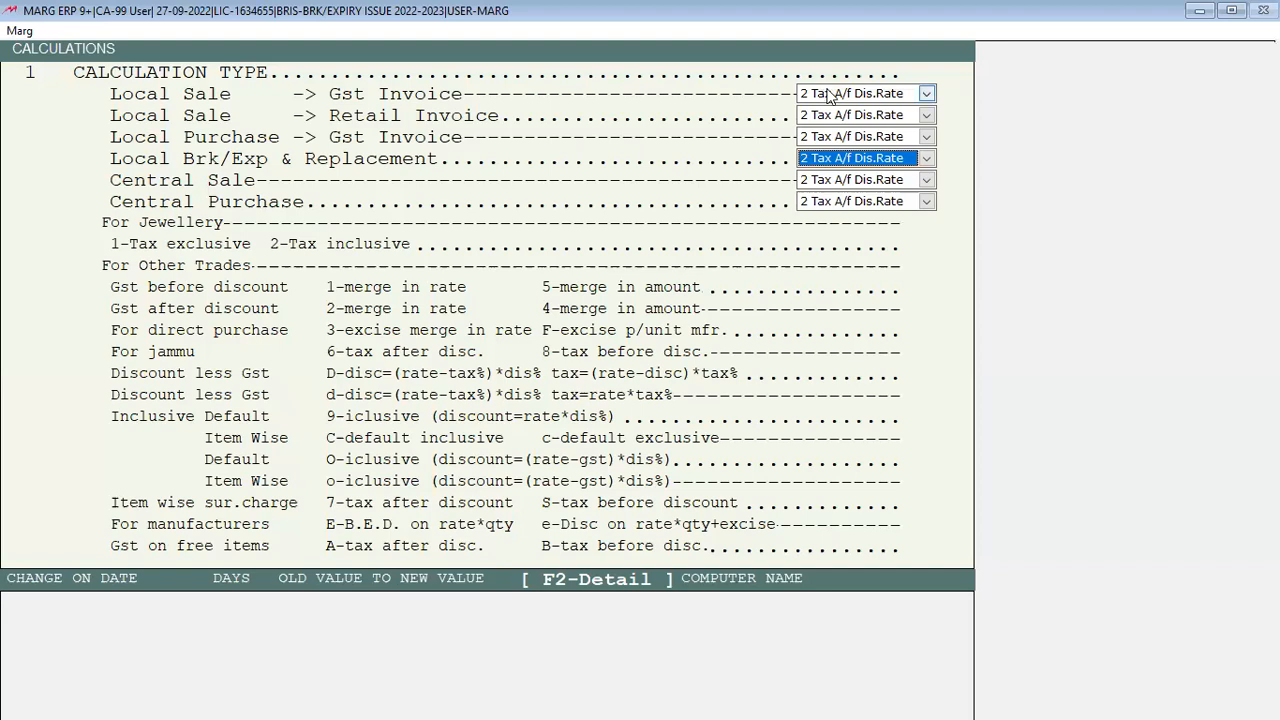
# Switch to Marg ERP, leave the calculation settings and return to the main screen
pyautogui.click(828, 94)
pyautogui.press('Escape')
pyautogui.press('Right')
pyautogui.press('Return')
pyautogui.press('Escape')
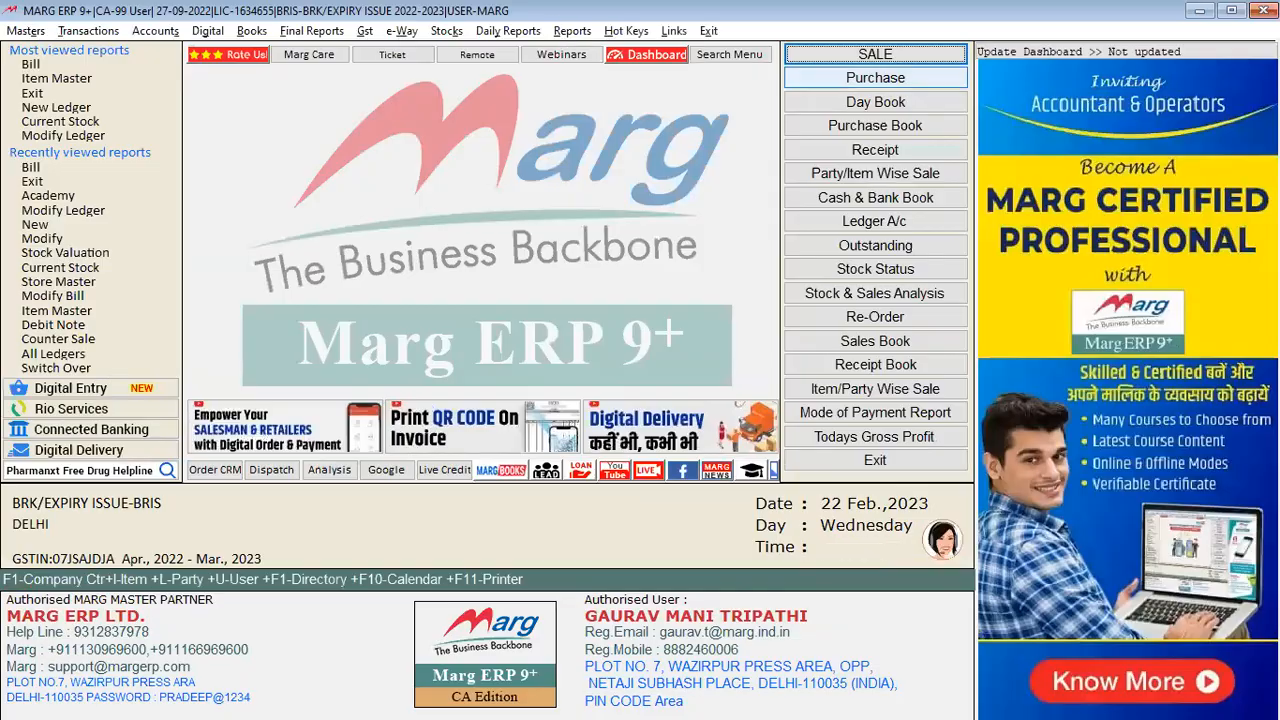
# Start a new central sale entry for the customer and add CANDY from batch B0012345 with quantity 1
pyautogui.hotkey('alt', 'n')
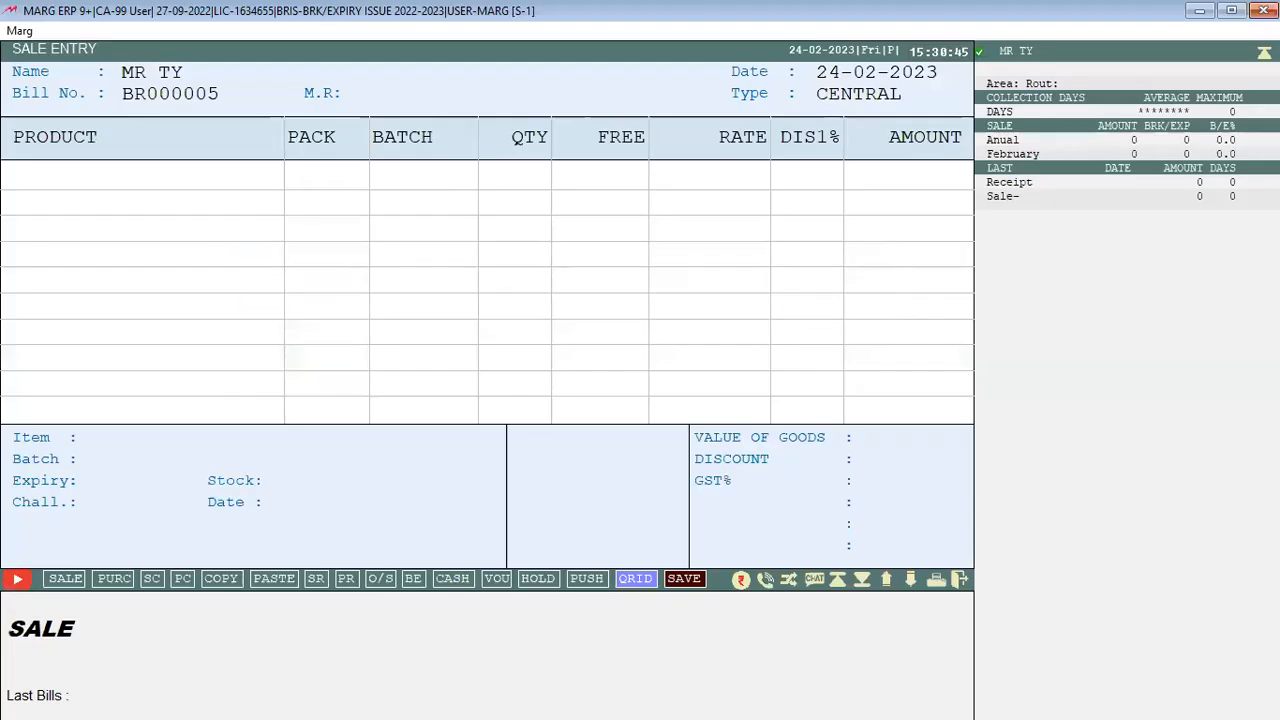
pyautogui.press('Return')
pyautogui.press('Return')
pyautogui.press('Return')
pyautogui.write('1')
pyautogui.press('Return')
pyautogui.press('Escape')
pyautogui.press('Escape')
pyautogui.press('Up')
pyautogui.press('Return')
pyautogui.press('Return')
pyautogui.press('Return')
pyautogui.press('Return')
pyautogui.press('Return')
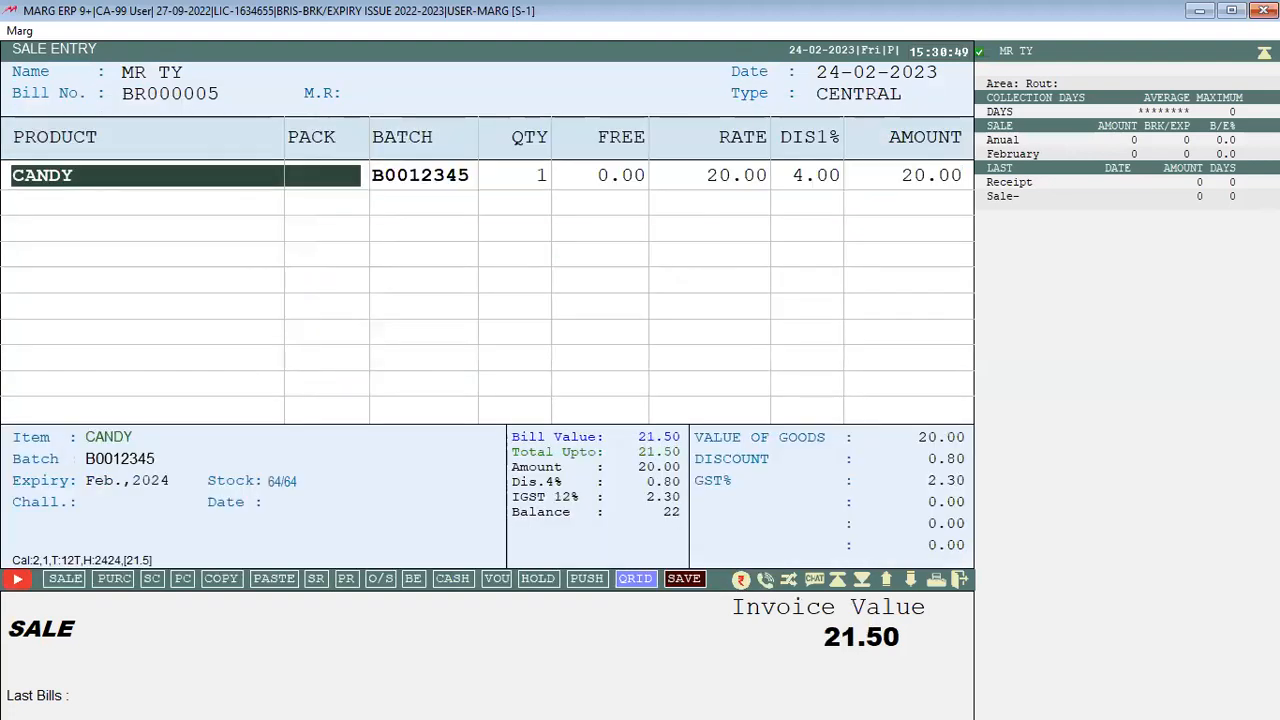
# Set the CANDY line's discount to 0 without storing the discount change
pyautogui.write('0')
pyautogui.press('Return')
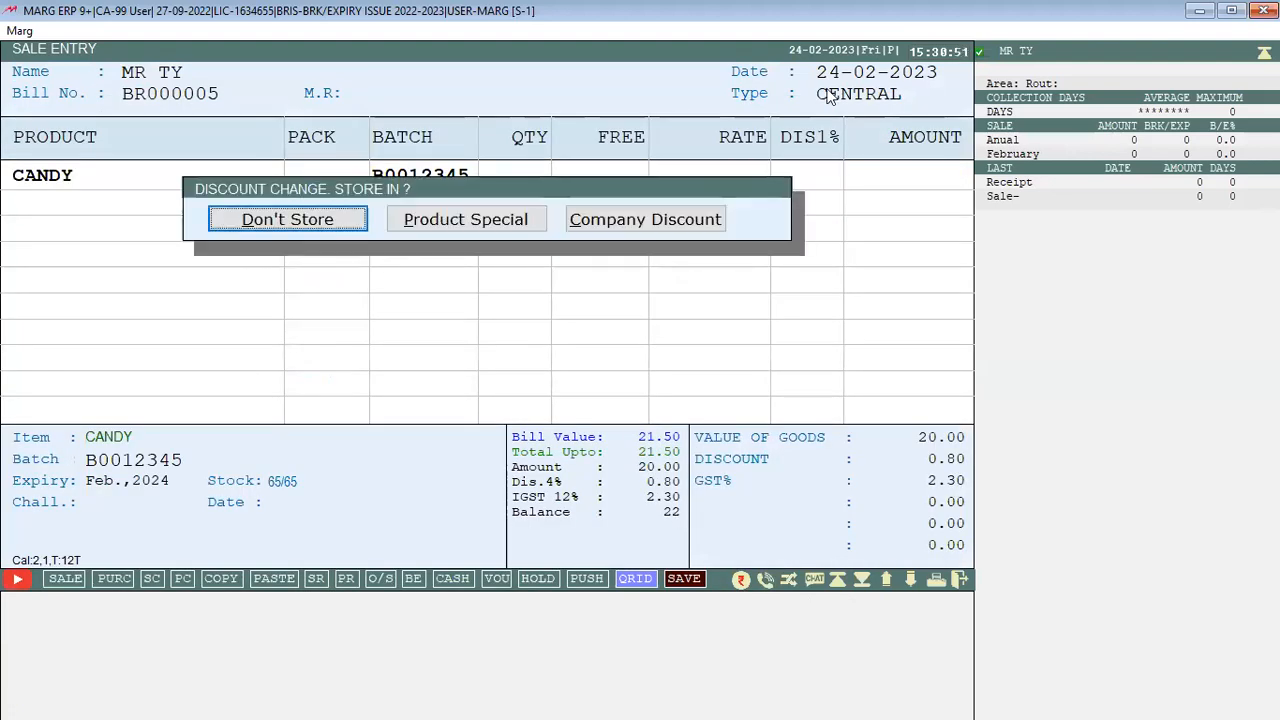
pyautogui.press('Return')
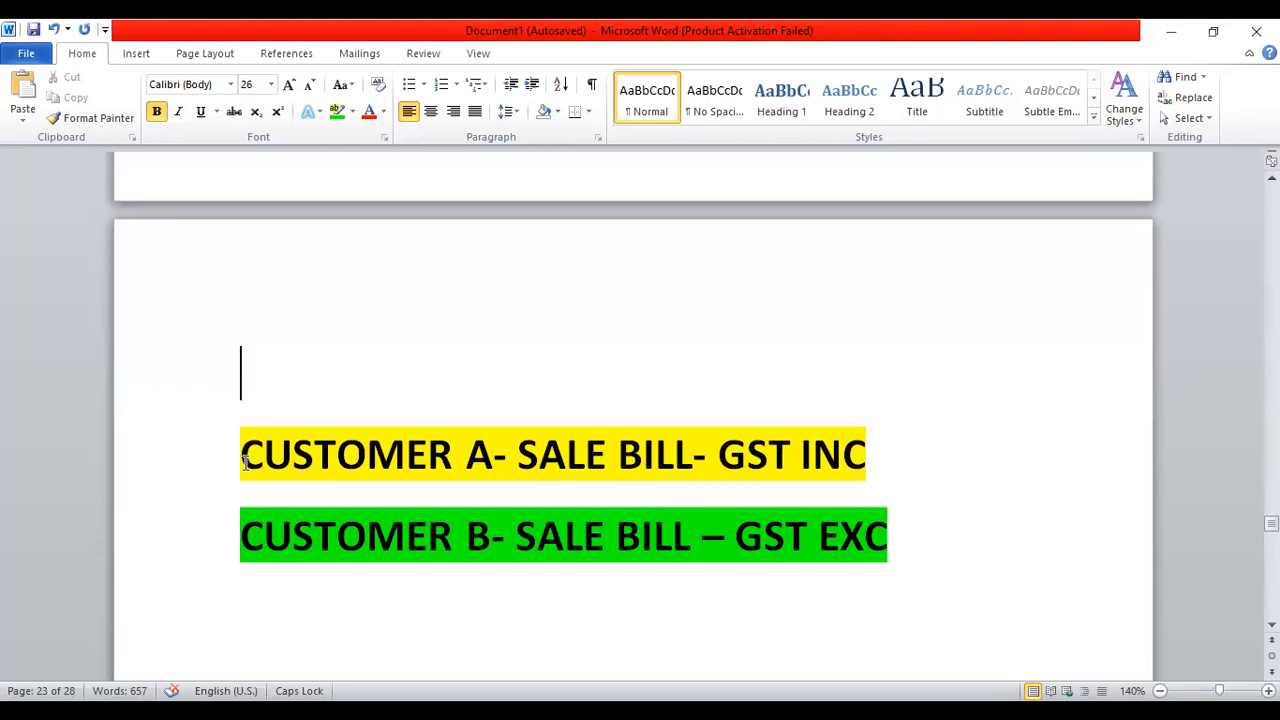
# Switch to the Word document and add the line "PARTY WISE CALCULATION -" below the CUSTOMER B line
pyautogui.moveTo(241, 455); pyautogui.dragTo(832, 480)
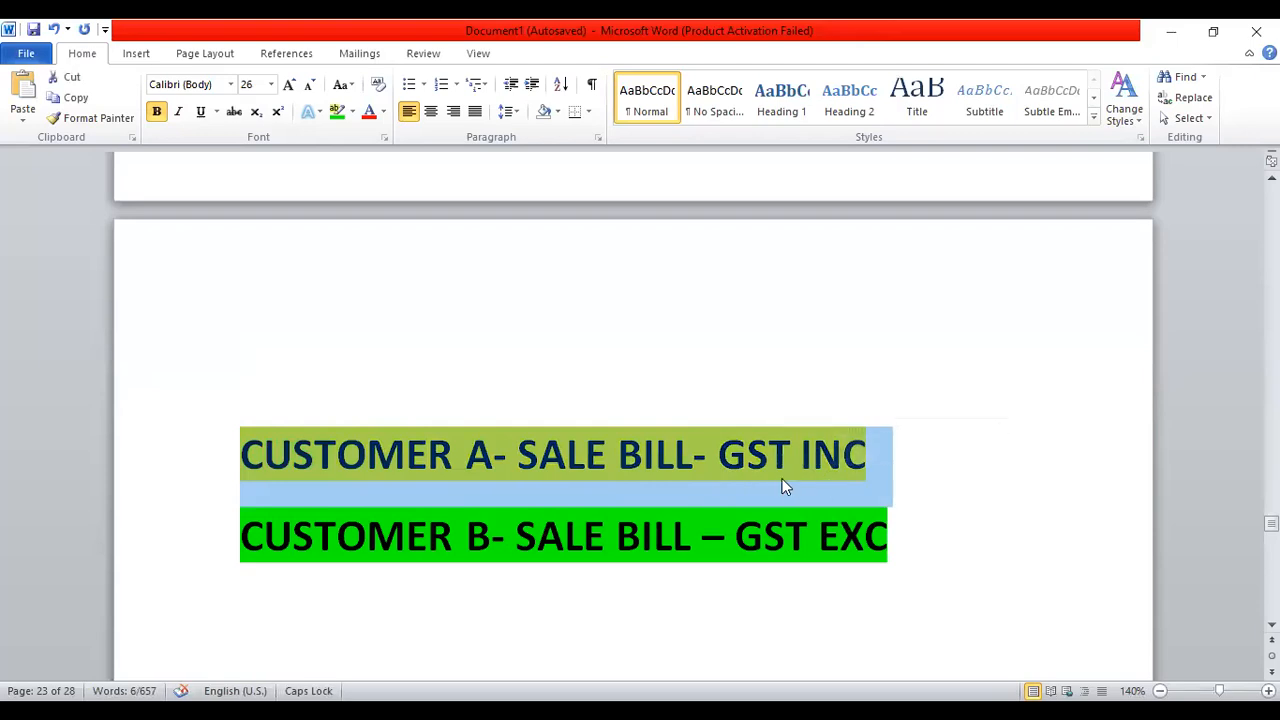
pyautogui.click(784, 482)
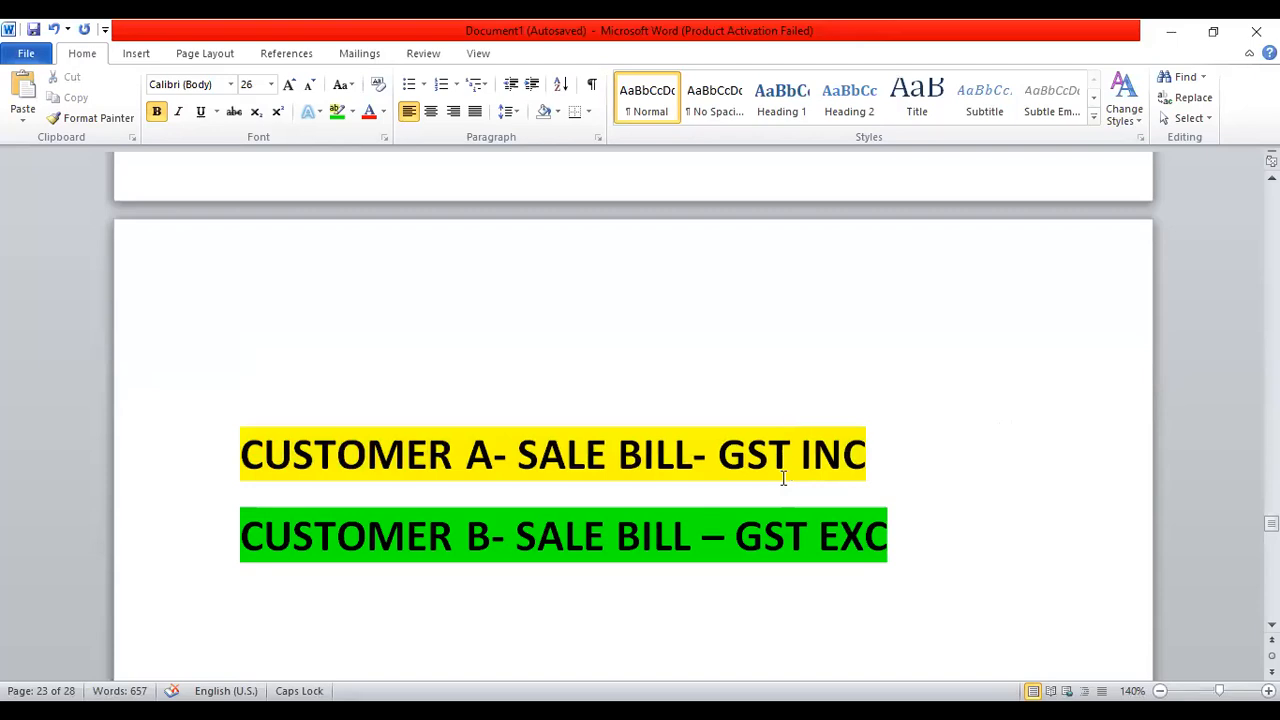
pyautogui.click(904, 543)
pyautogui.press('Return')
pyautogui.write('P')
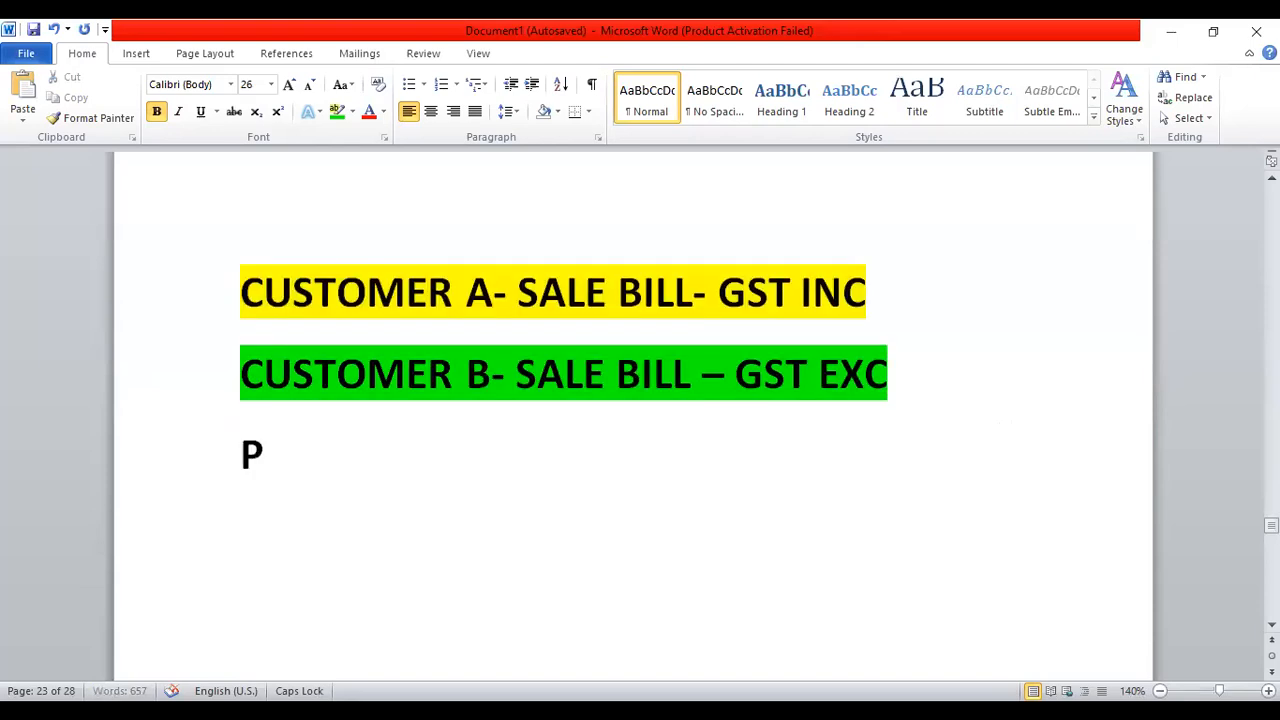
pyautogui.write('ARTY')
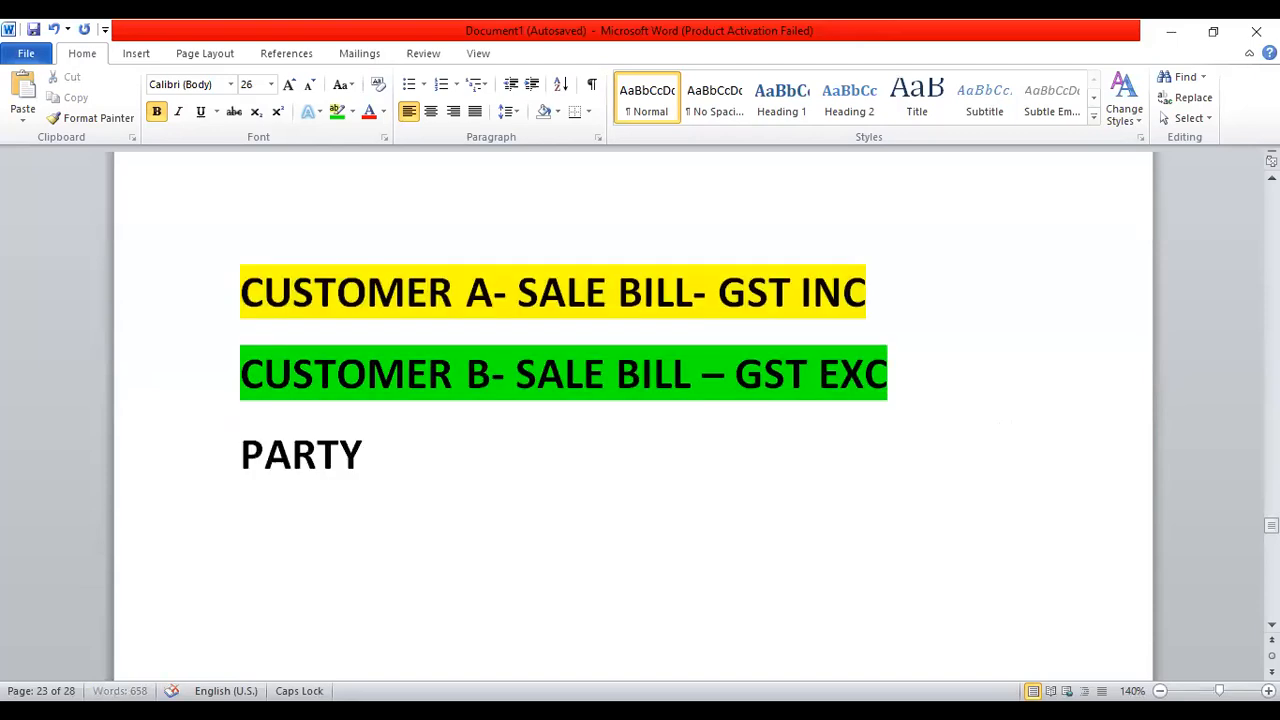
pyautogui.write(' WISE CAL')
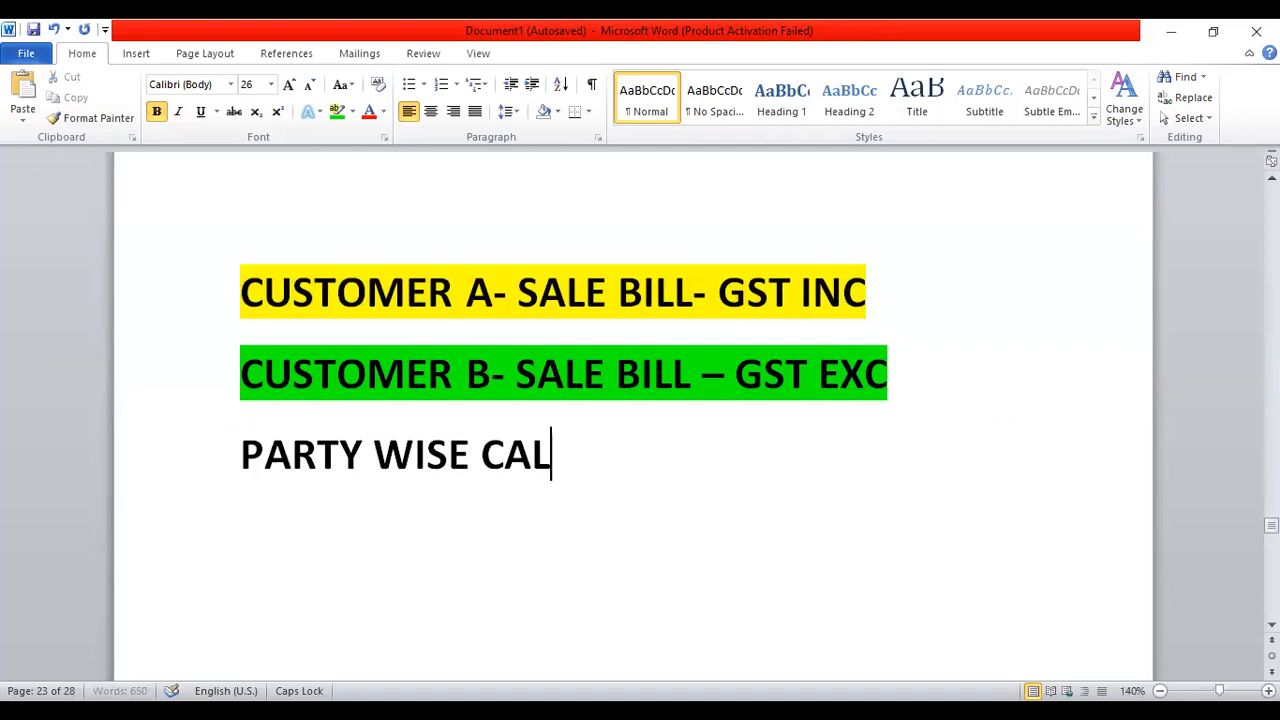
pyautogui.write('CULATION -')
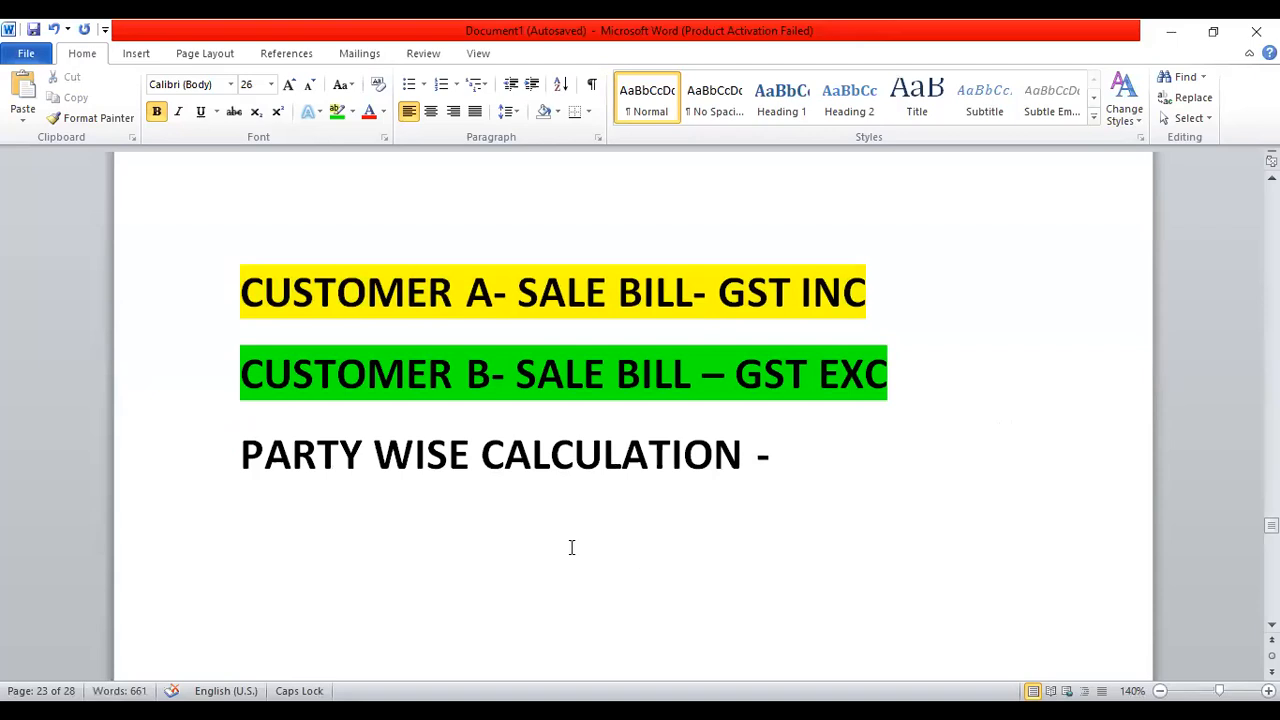
# Insert a blank line above the PARTY WISE CALCULATION line
pyautogui.click(221, 456)
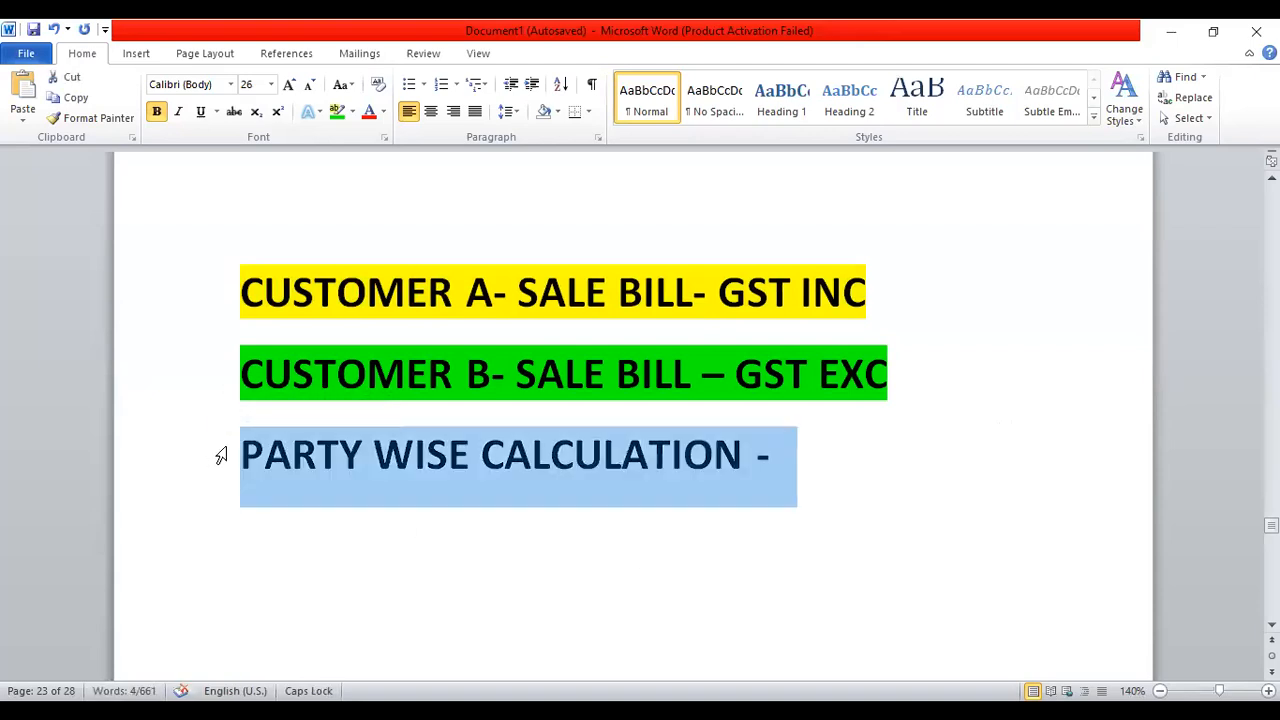
pyautogui.click(231, 450)
pyautogui.press('Return')
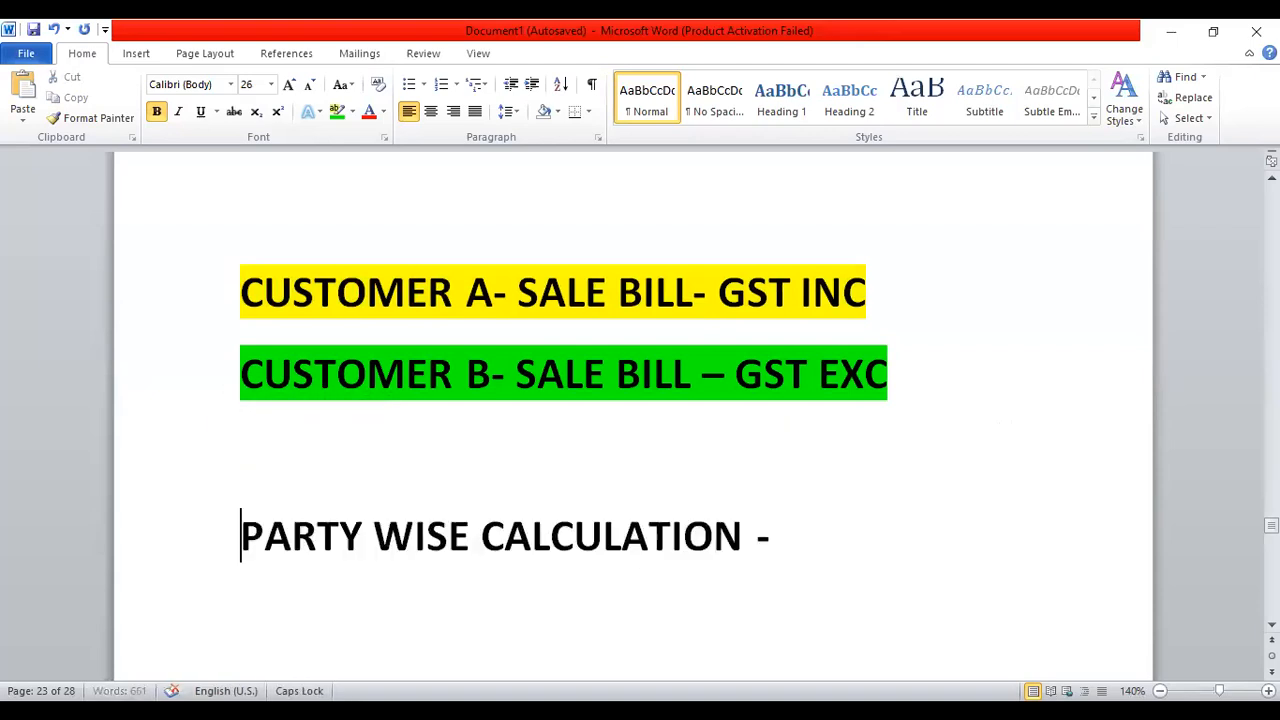
# Add the line "CONTROL ROOM ---- CALACULATION -" below the PARTY WISE CALCULATION line
pyautogui.press('Down')
pyautogui.write('G')
pyautogui.press('BackSpace')
pyautogui.write('CONTR')
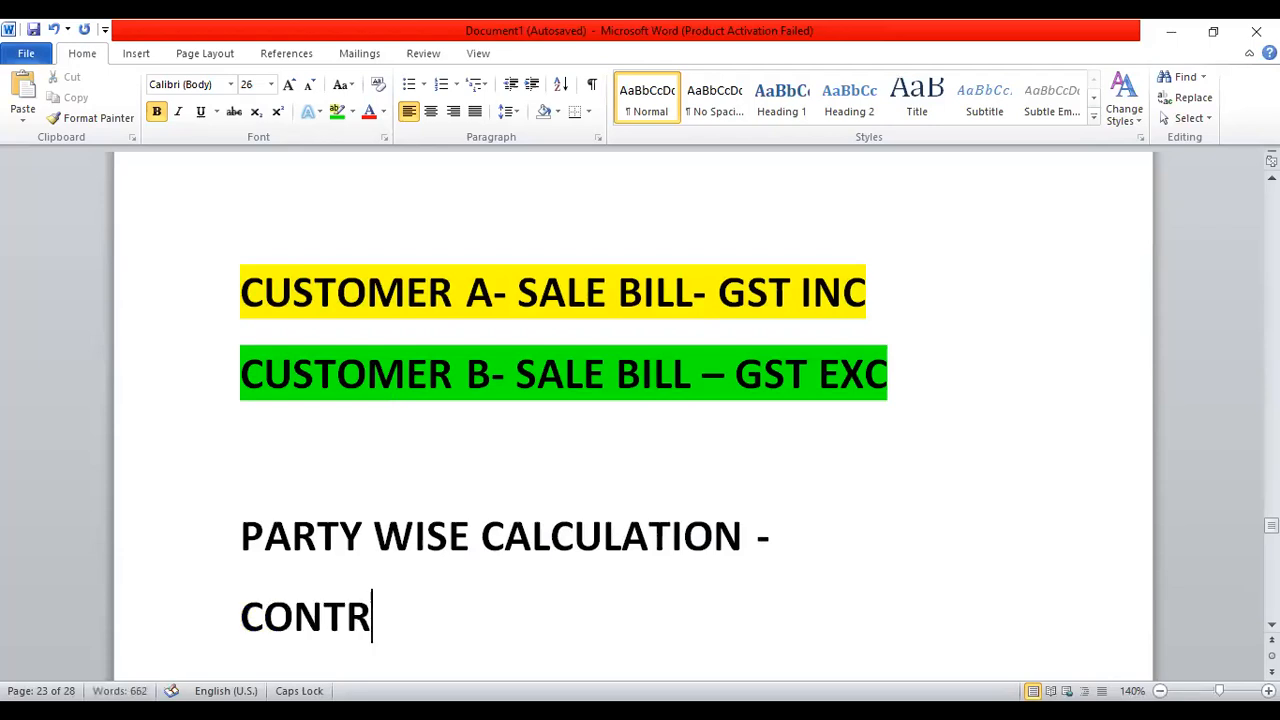
pyautogui.write('OL T')
pyautogui.press('BackSpace')
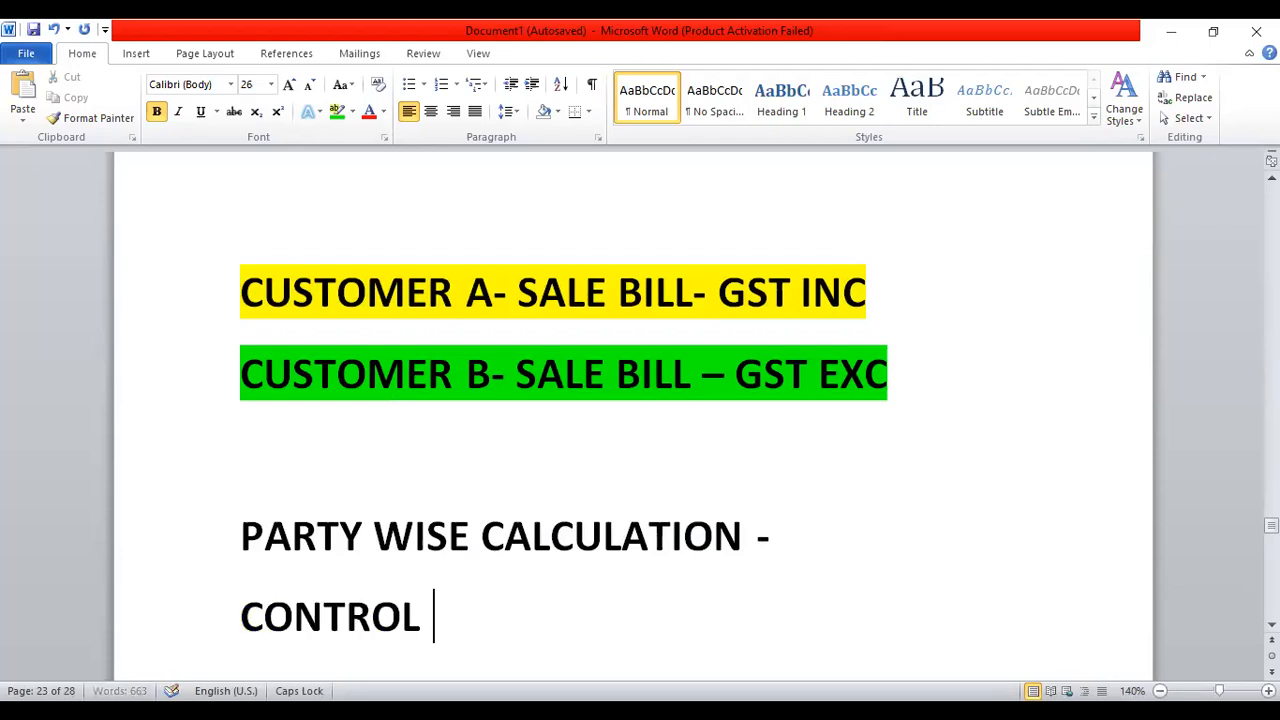
pyautogui.write('ROOM')
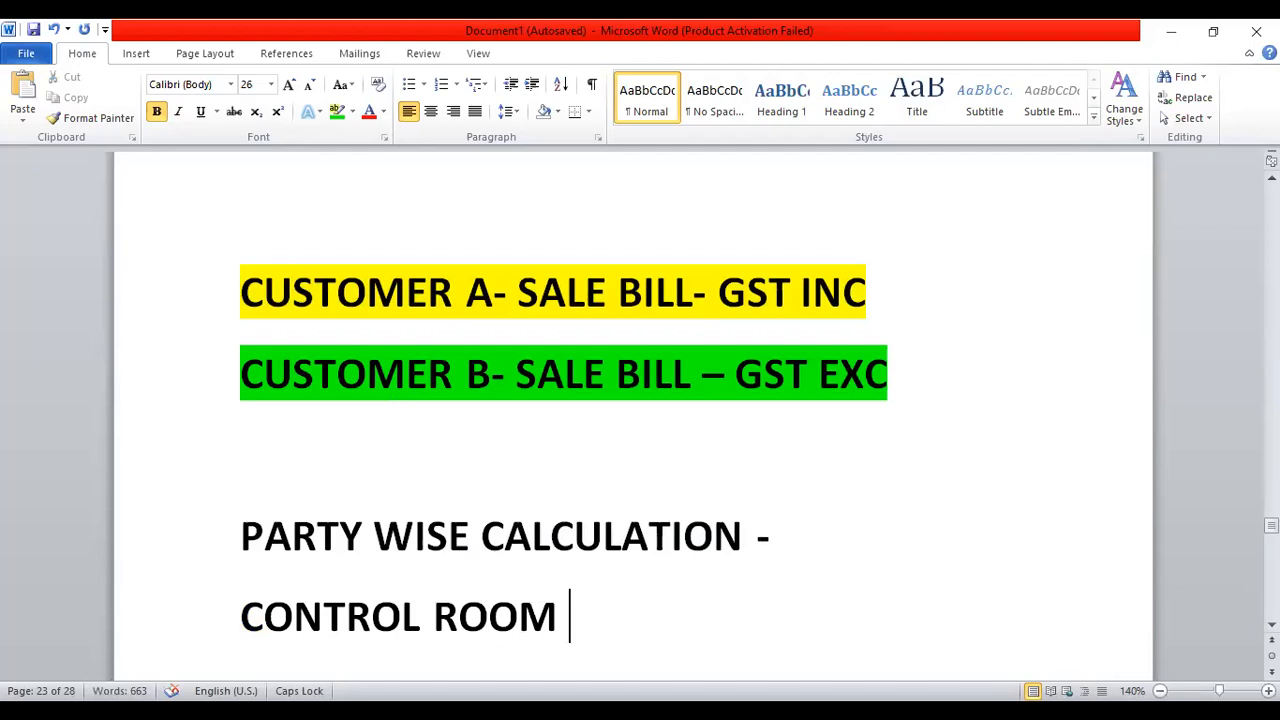
pyautogui.press('Return')
pyautogui.click(572, 470)
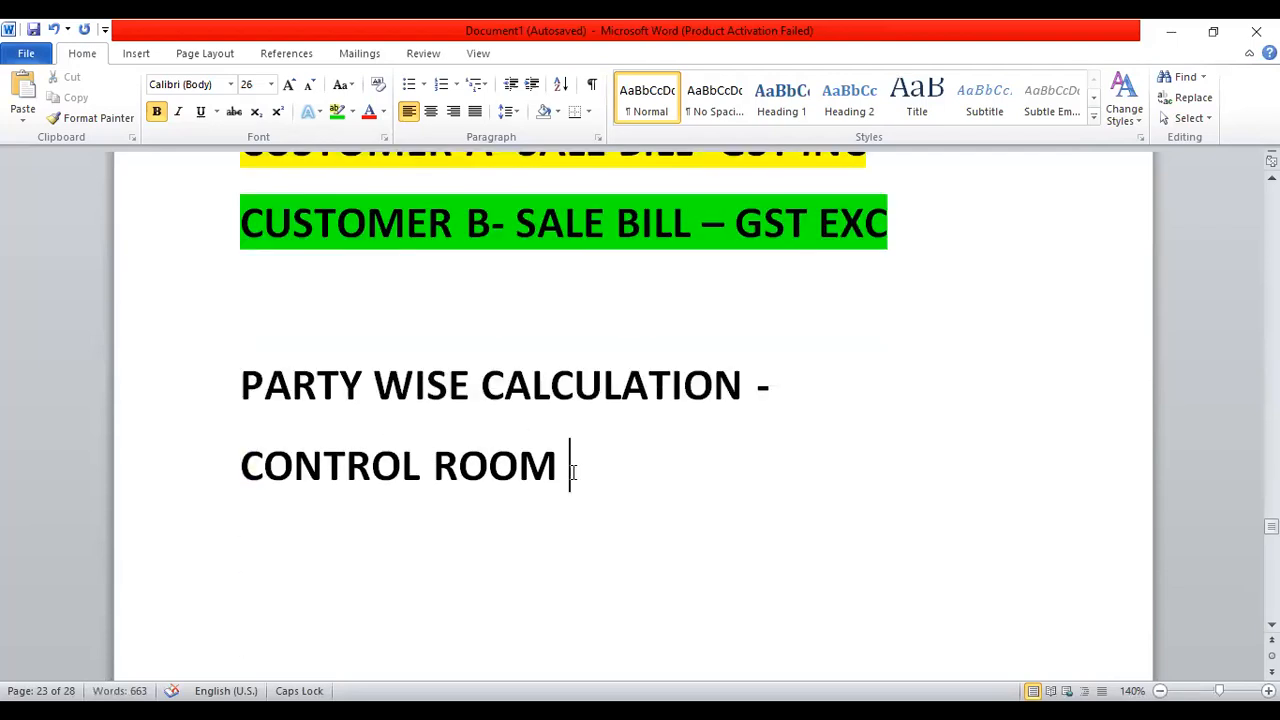
pyautogui.write('---- CALACULATION -')
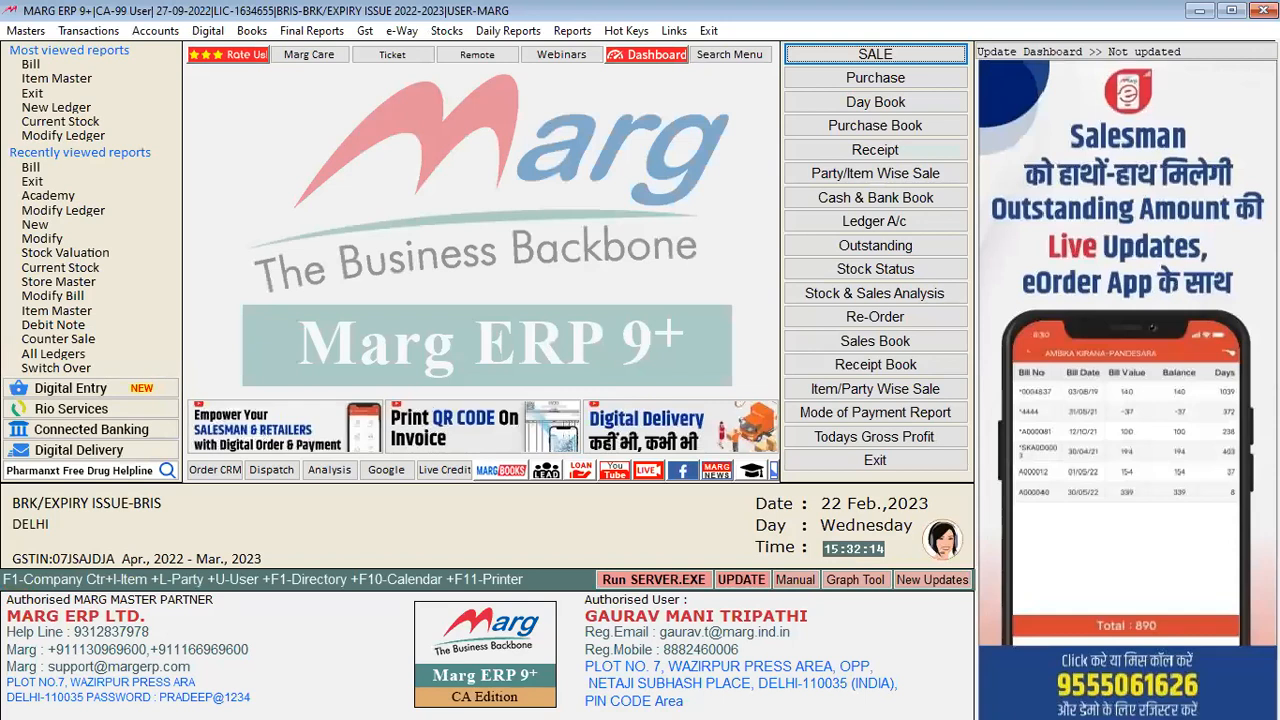
# Switch to Marg ERP and open the calculation settings in the Control Room
pyautogui.press('alt')
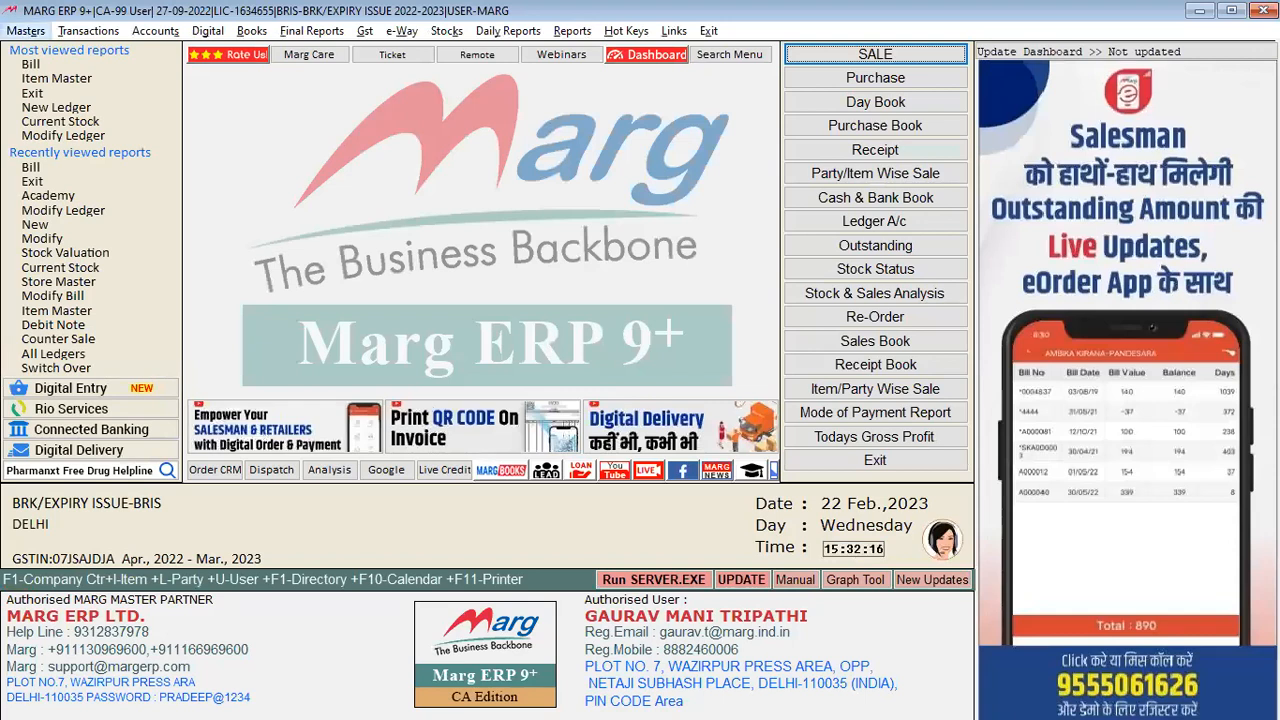
pyautogui.press('Up')
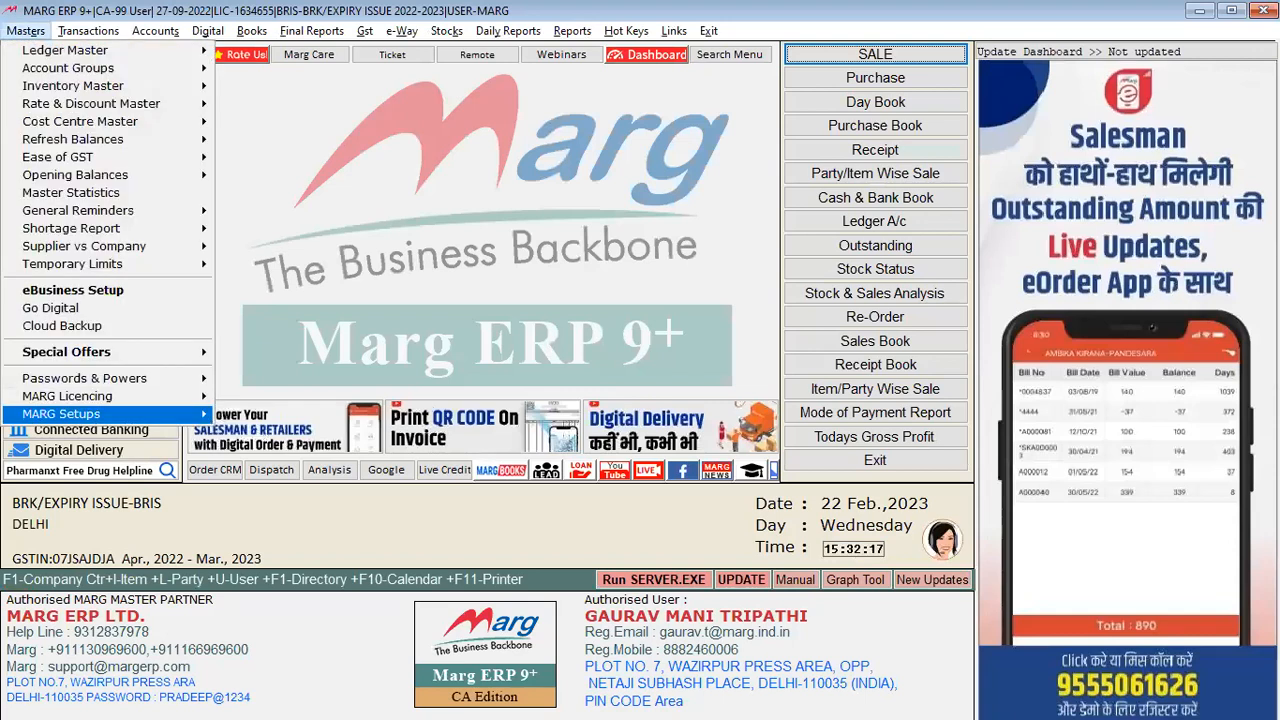
pyautogui.press('Return')
pyautogui.press('Return')
pyautogui.press('b')
pyautogui.press('Return')
pyautogui.press('Return')
pyautogui.press('Return')
pyautogui.press('Return')
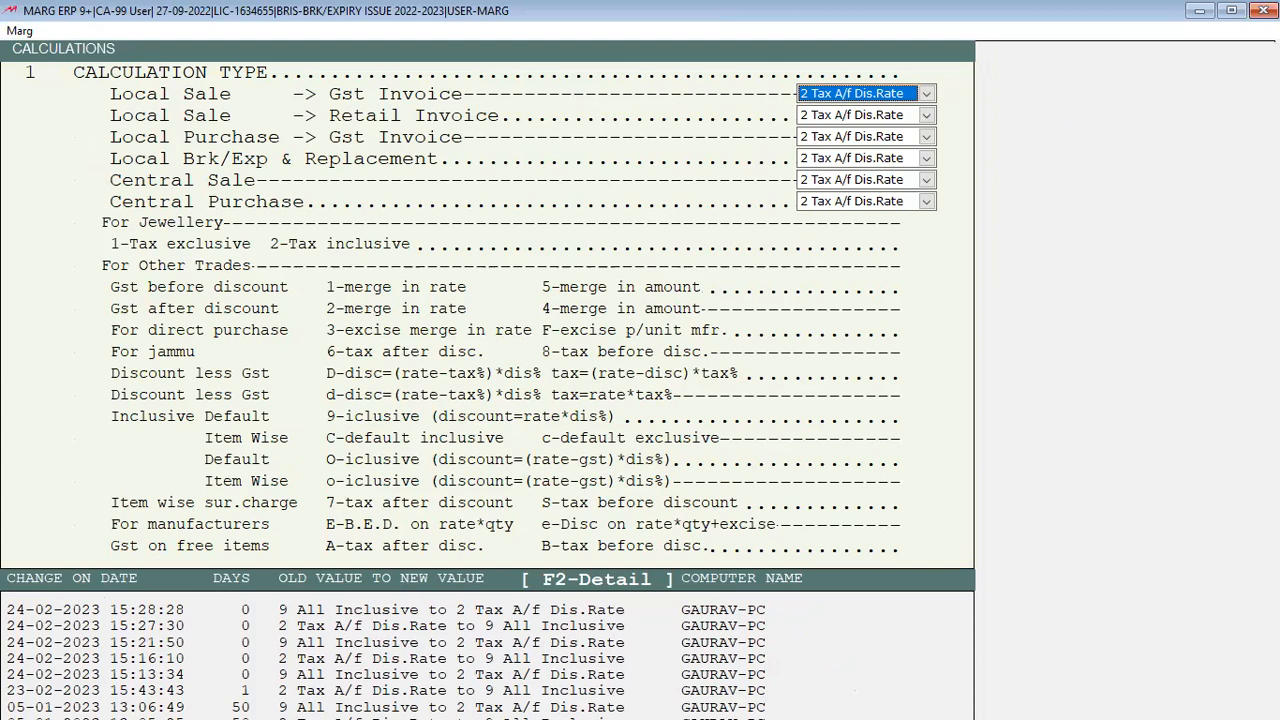
# Set Ask Calculation Type in Master to A for debtors and save the Control Room changes
pyautogui.press('Return')
pyautogui.press('Return')
pyautogui.press('Return')
pyautogui.press('Return')
pyautogui.press('Return')
pyautogui.press('Return')
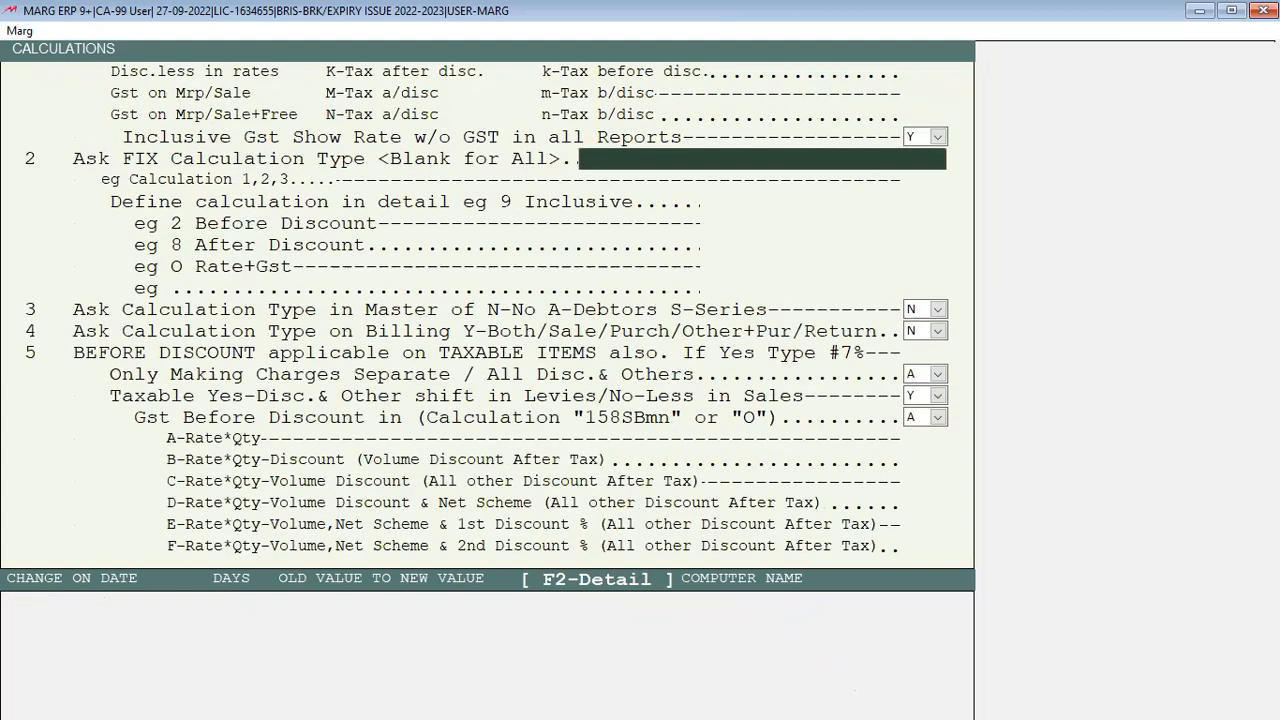
pyautogui.press('Return')
pyautogui.press('Return')
pyautogui.press('Return')
pyautogui.press('Return')
pyautogui.press('Return')
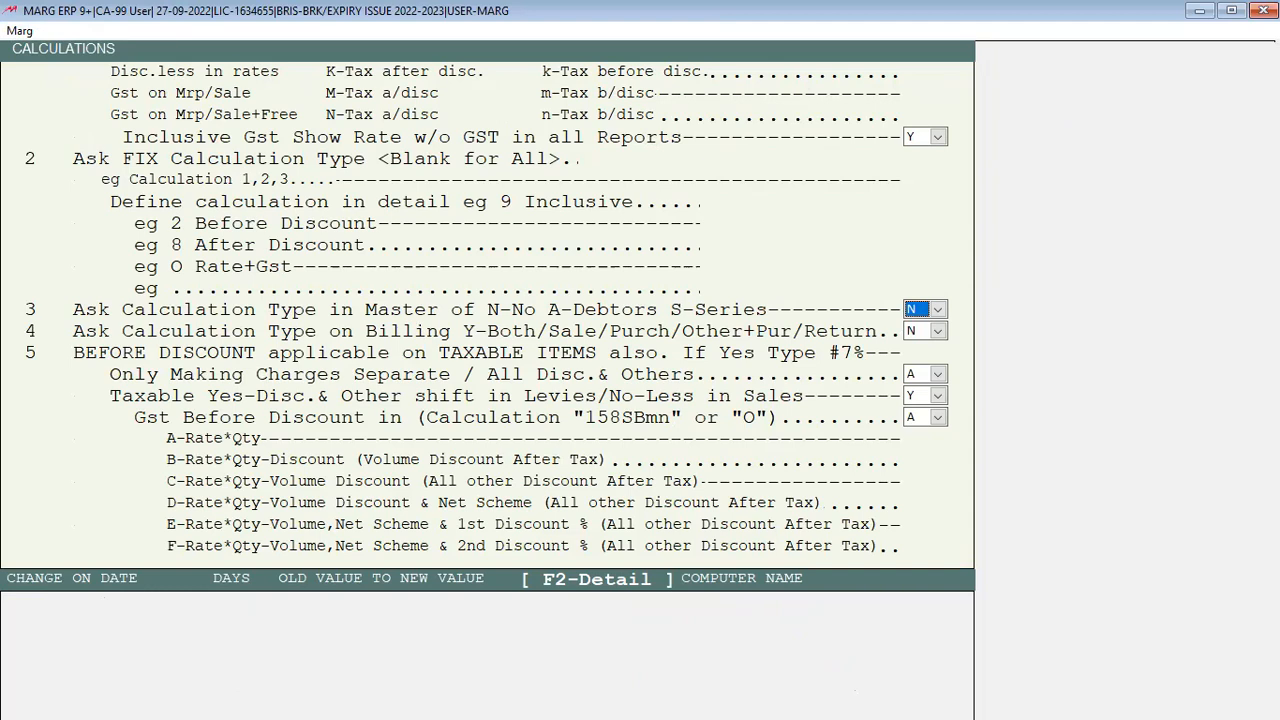
pyautogui.press('a')
pyautogui.press('Return')
pyautogui.press('Return')
pyautogui.press('Escape')
pyautogui.press('Escape')
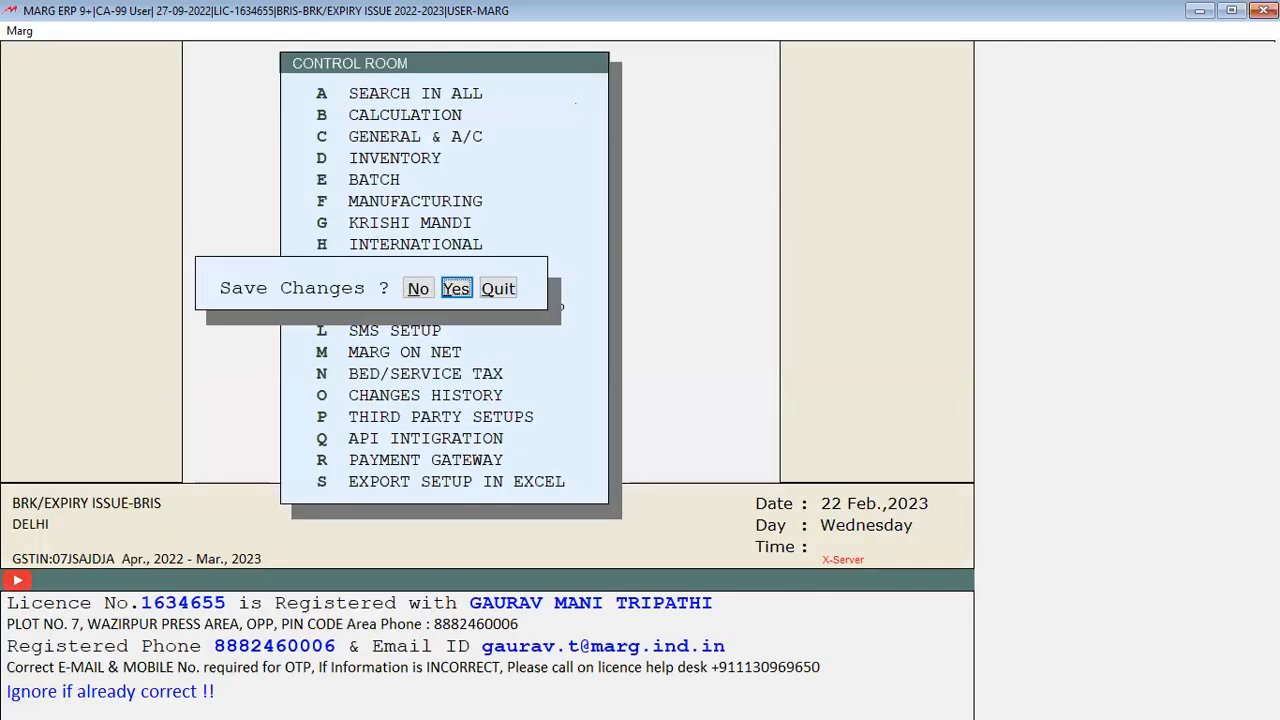
pyautogui.press('Return')
# From a new sale entry, create the ledger MR CUSTOMER A under SUNDRY DEBTORS, enter its GSTIN and allow the number
pyautogui.hotkey('alt', 'n')
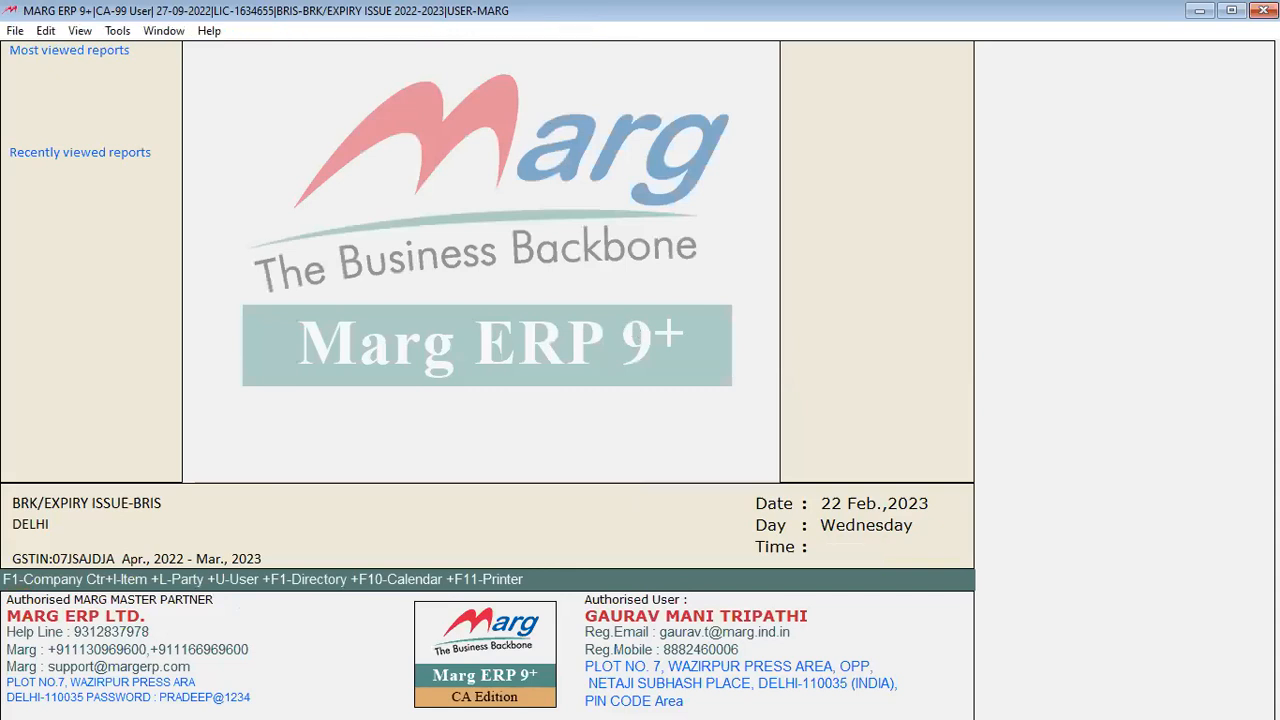
pyautogui.press('F2')
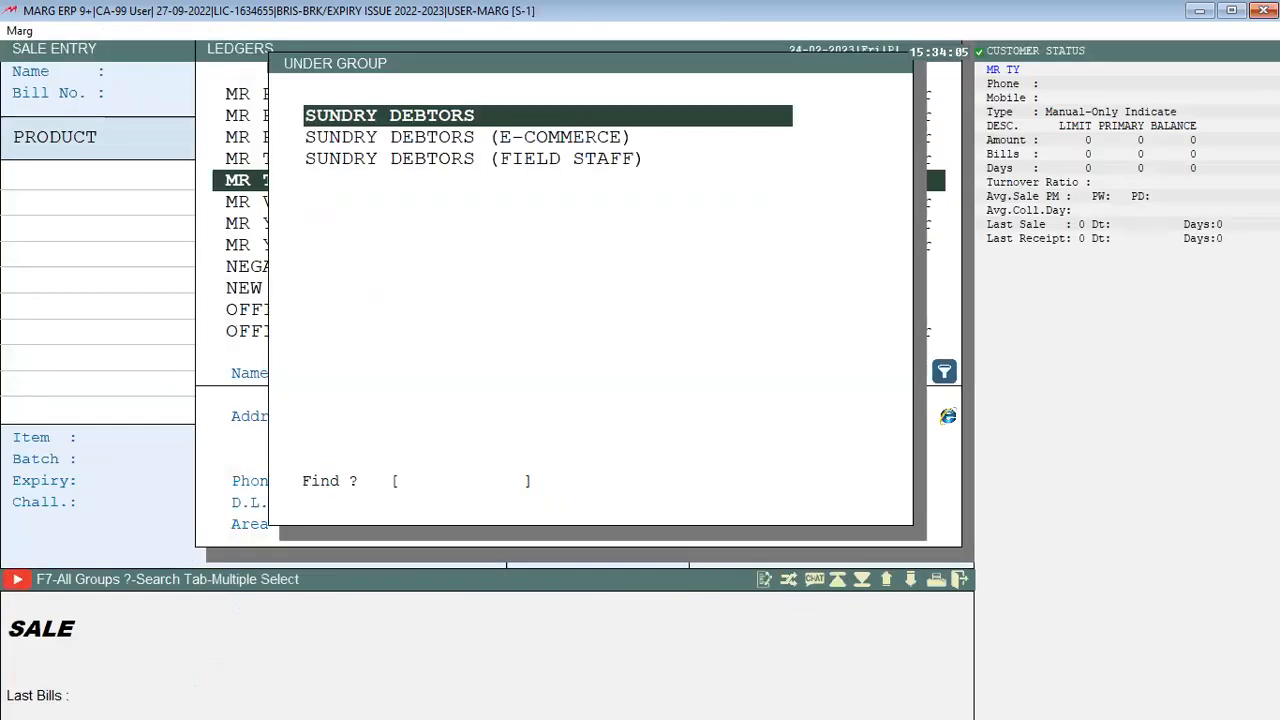
pyautogui.press('Return')
pyautogui.write('CUS')
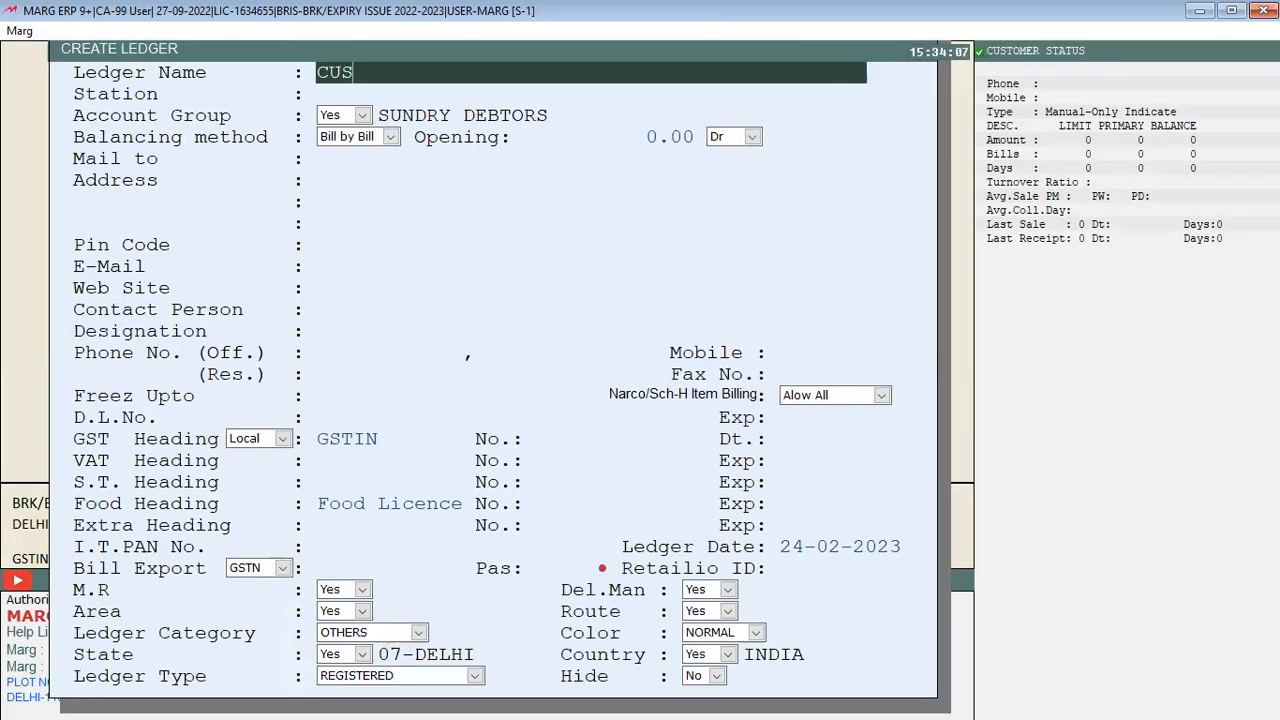
pyautogui.write('TOMER A')
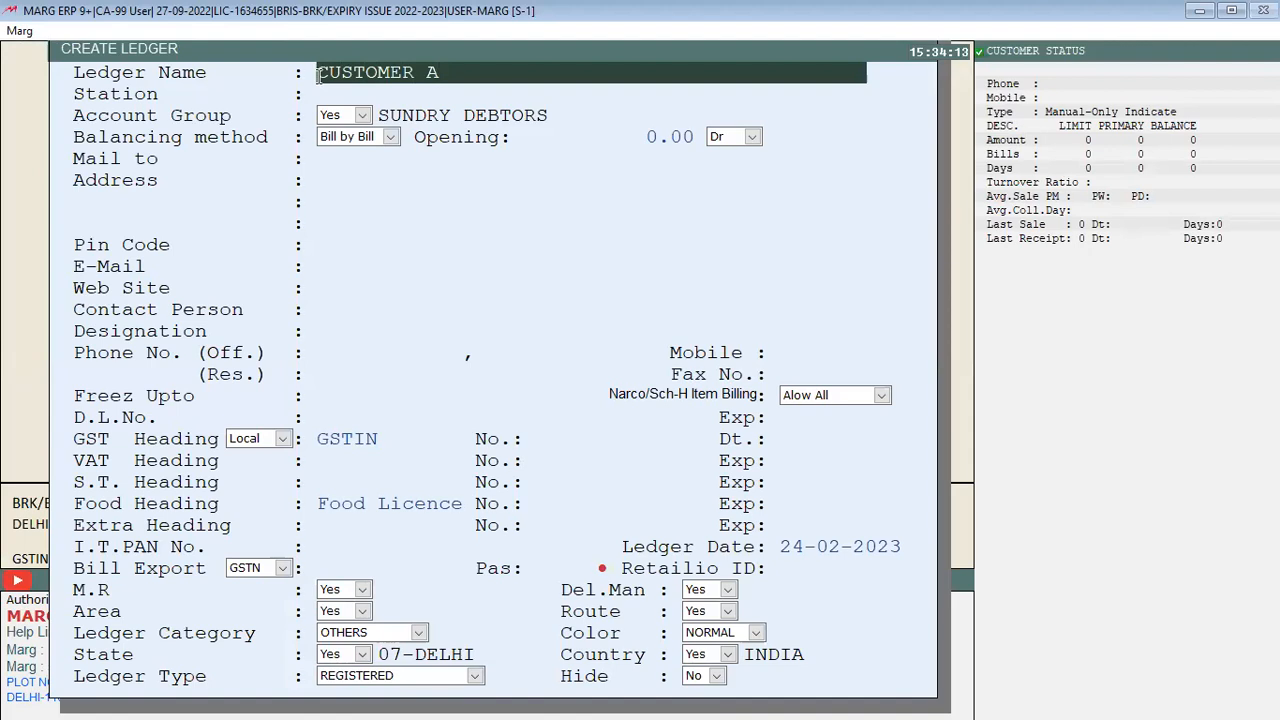
pyautogui.write('MR')
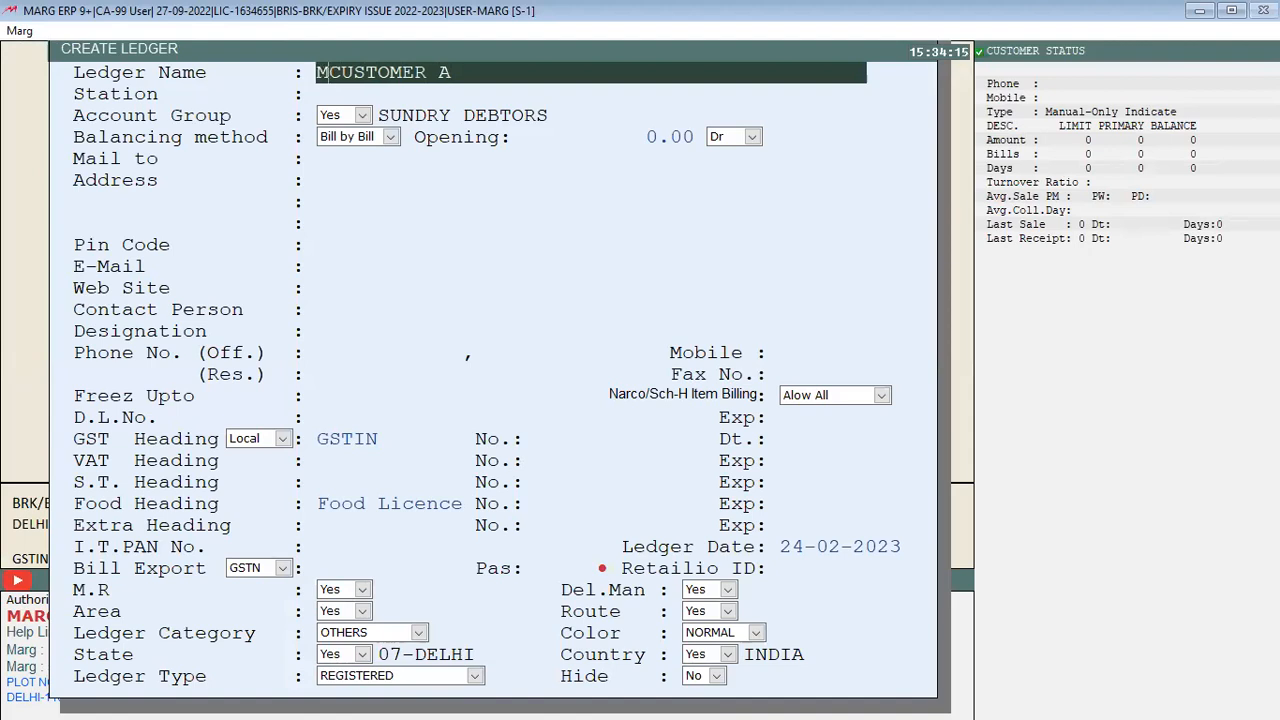
pyautogui.click(527, 439)
pyautogui.write('07MNDNFSVD')
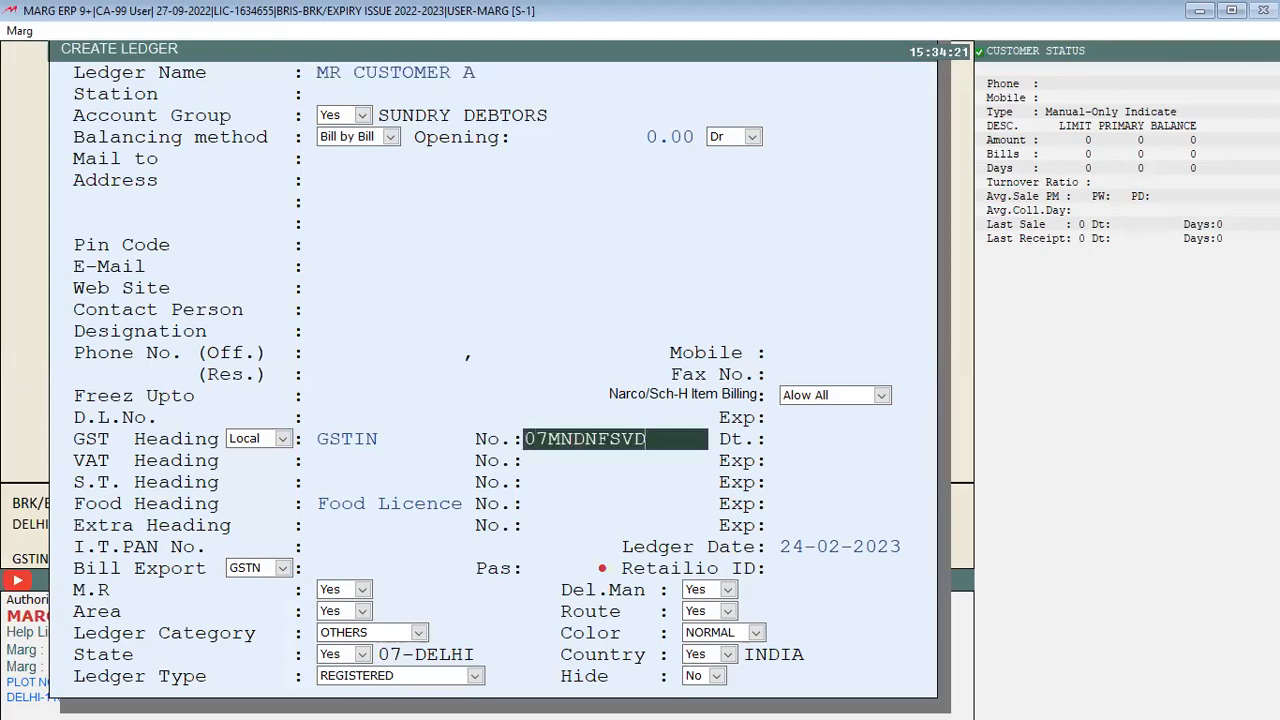
pyautogui.press('Return')
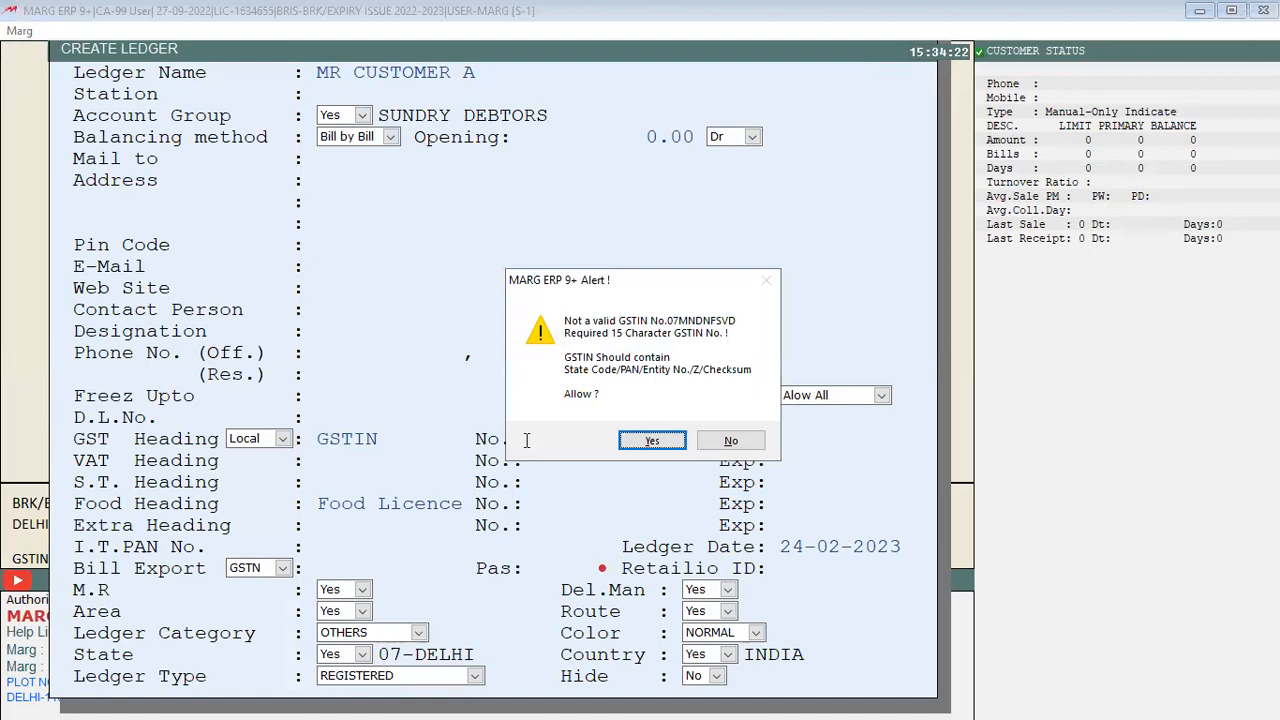
pyautogui.press('Return')
pyautogui.press('Escape')
# Create the ledger MR CUSTOMER B under SUNDRY DEBTORS, enter its GSTIN and save it
pyautogui.press('F2')
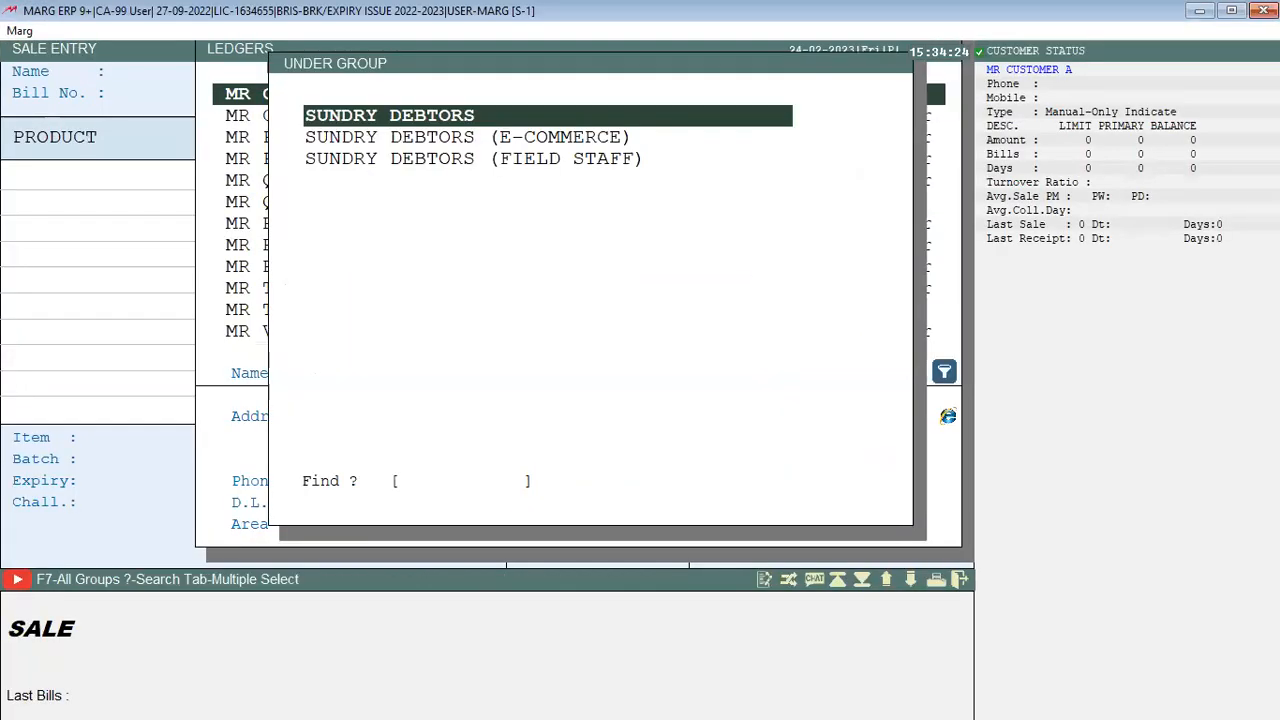
pyautogui.press('Return')
pyautogui.write('MR CU')
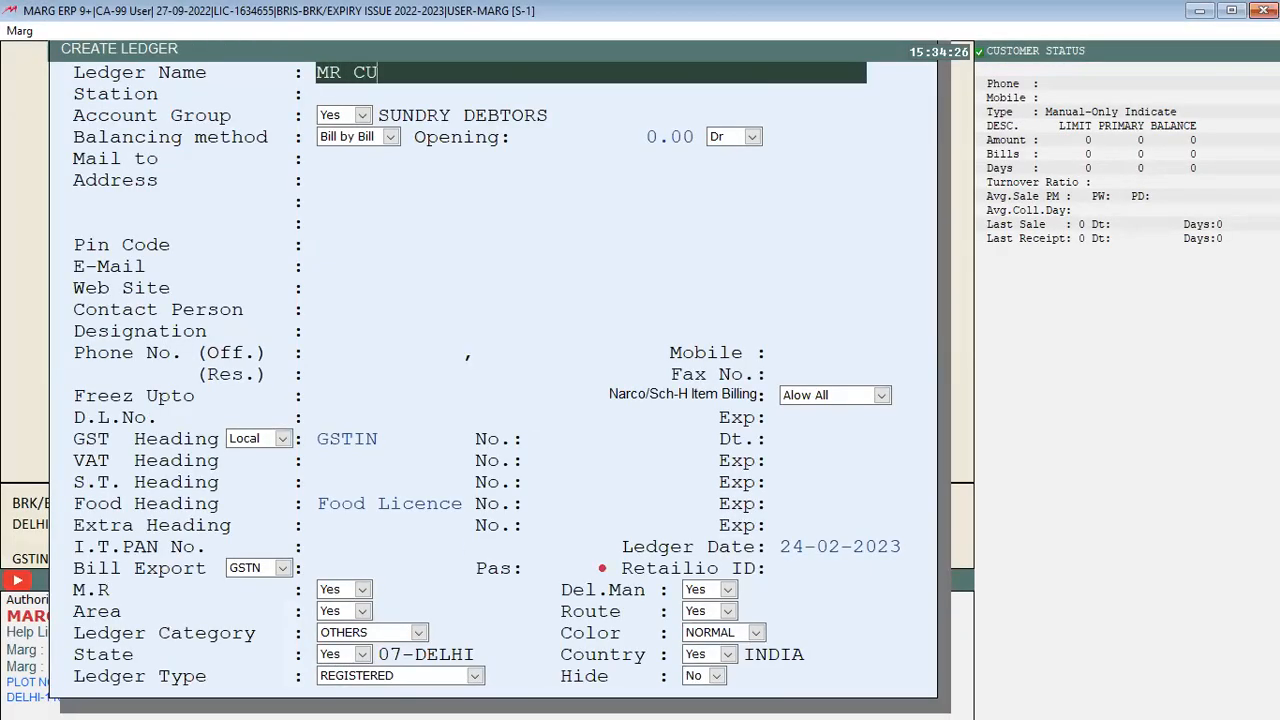
pyautogui.write('STOMER B')
pyautogui.click(540, 438)
pyautogui.write('07SDM,MNBCS')
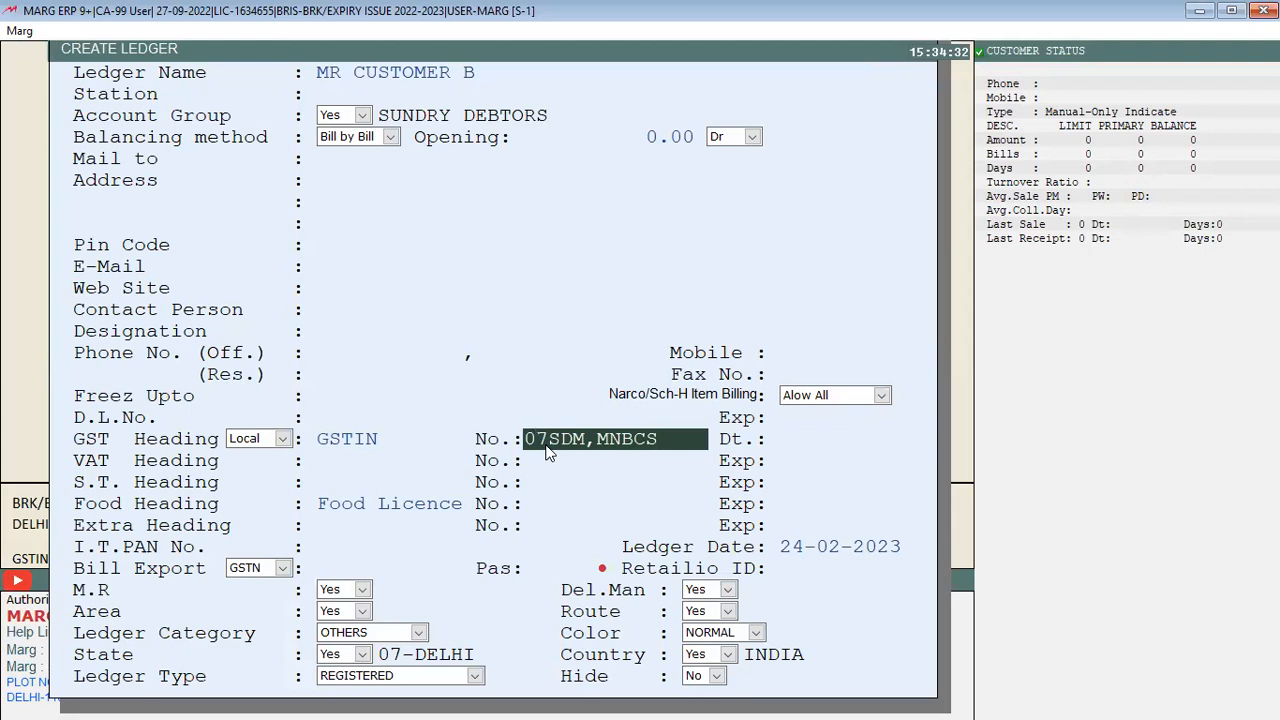
pyautogui.press('Return')
pyautogui.press('Return')
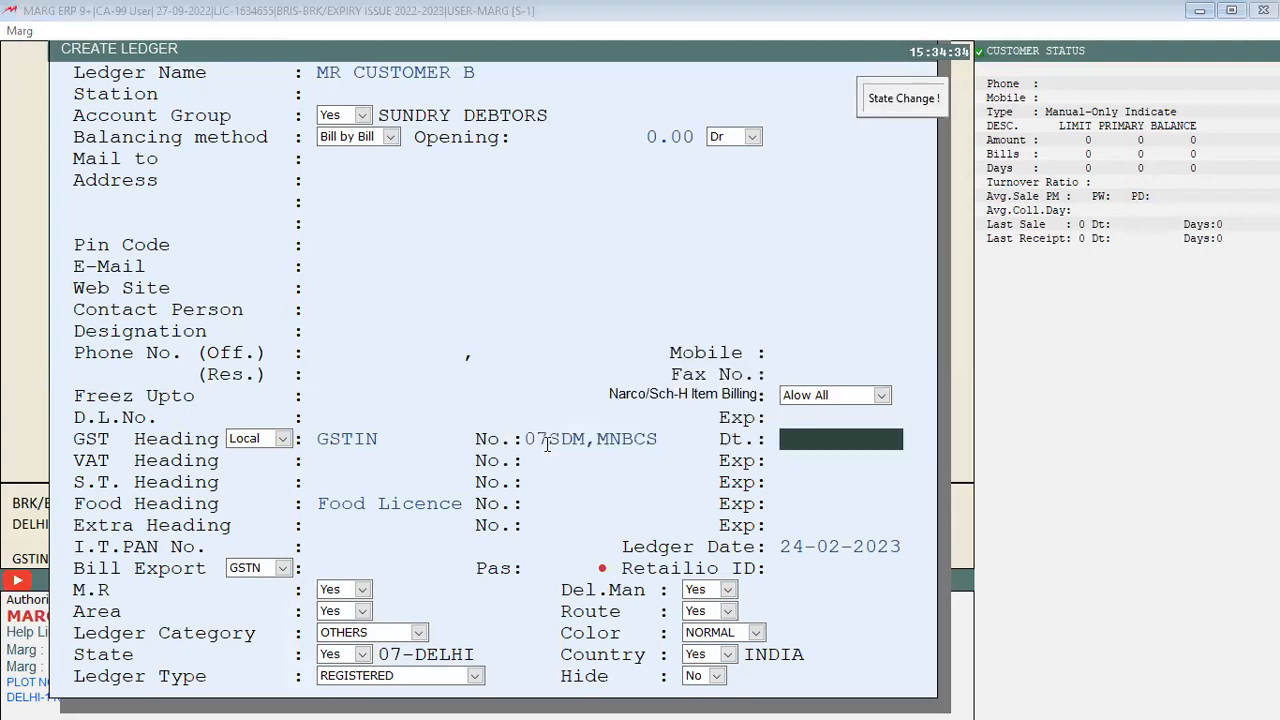
pyautogui.press('pagedown')
pyautogui.press('Escape')
# Start a sale bill for MR CUSTOMER A and add CANDY from batch B0012345 with quantity 1
pyautogui.press('Up')
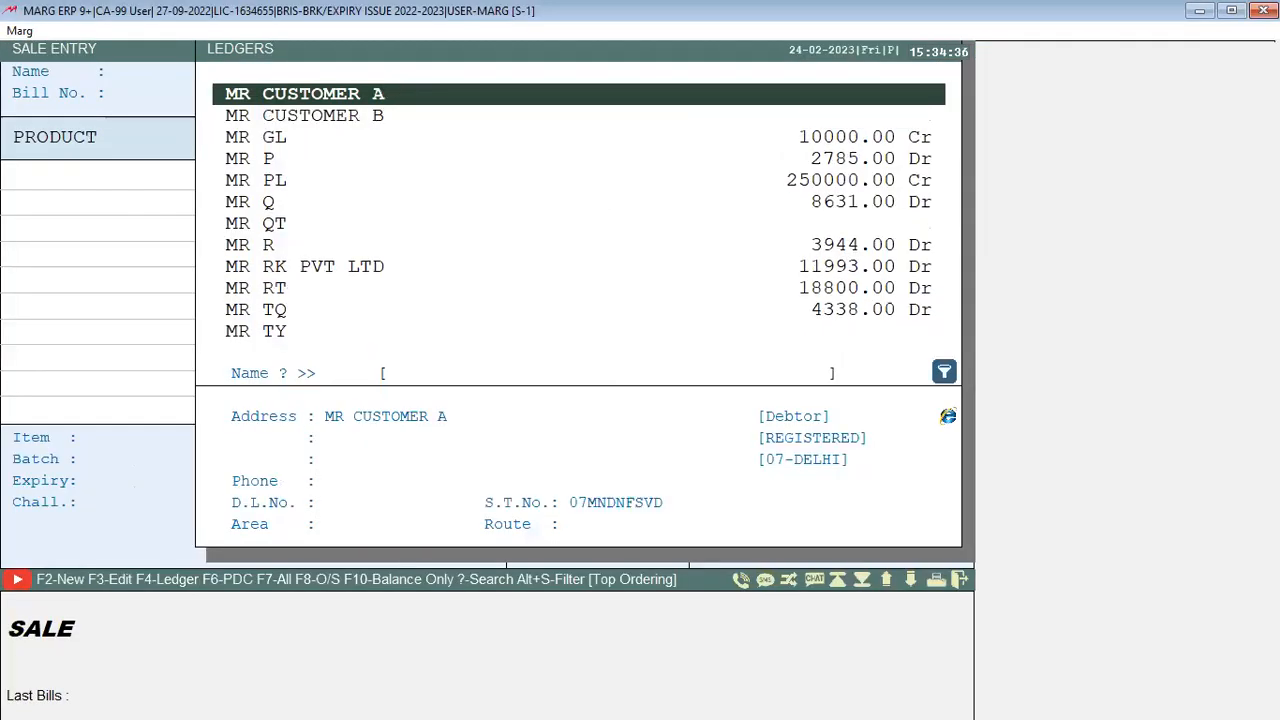
pyautogui.press('Return')
pyautogui.press('Return')
pyautogui.press('Return')
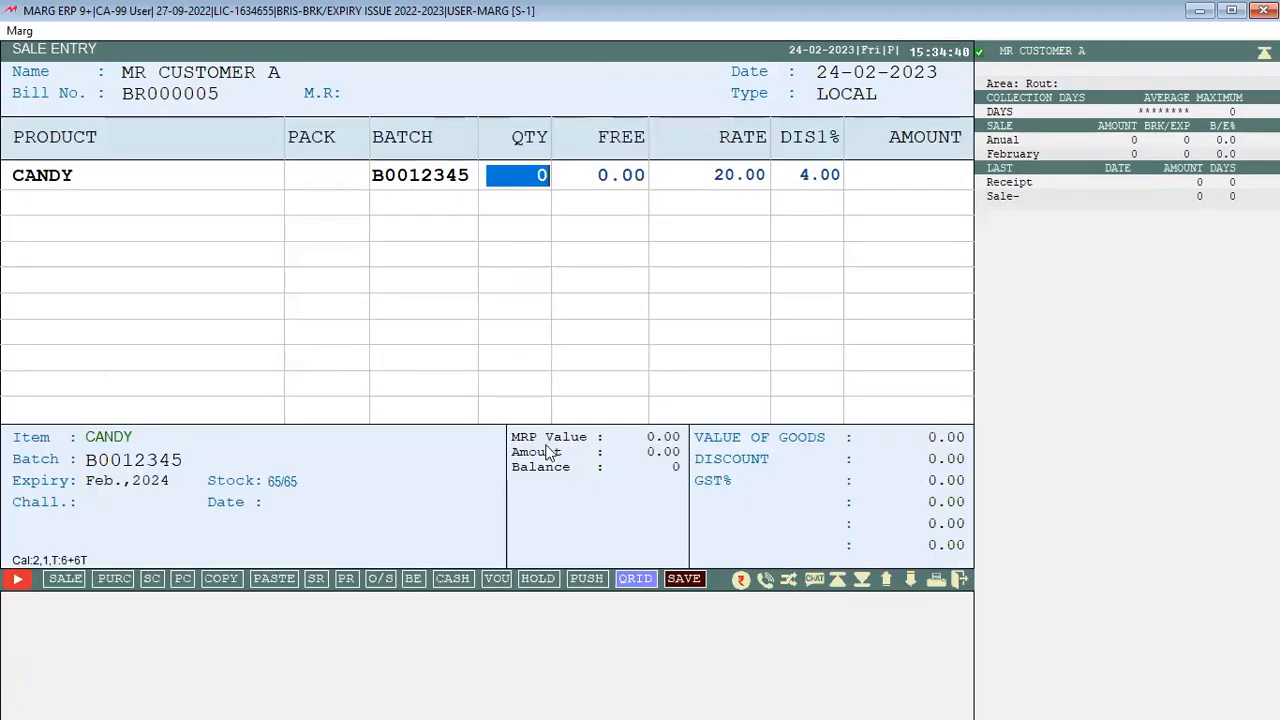
pyautogui.write('1')
pyautogui.press('Return')
pyautogui.press('Return')
pyautogui.press('Return')
pyautogui.press('Return')
# Set the CANDY line's discount to 0 in MR CUSTOMER A's bill, then discard the bill
pyautogui.press('Up')
pyautogui.press('Return')
pyautogui.press('Return')
pyautogui.press('Return')
pyautogui.press('Return')
pyautogui.write('0')
pyautogui.press('Return')
pyautogui.press('Return')
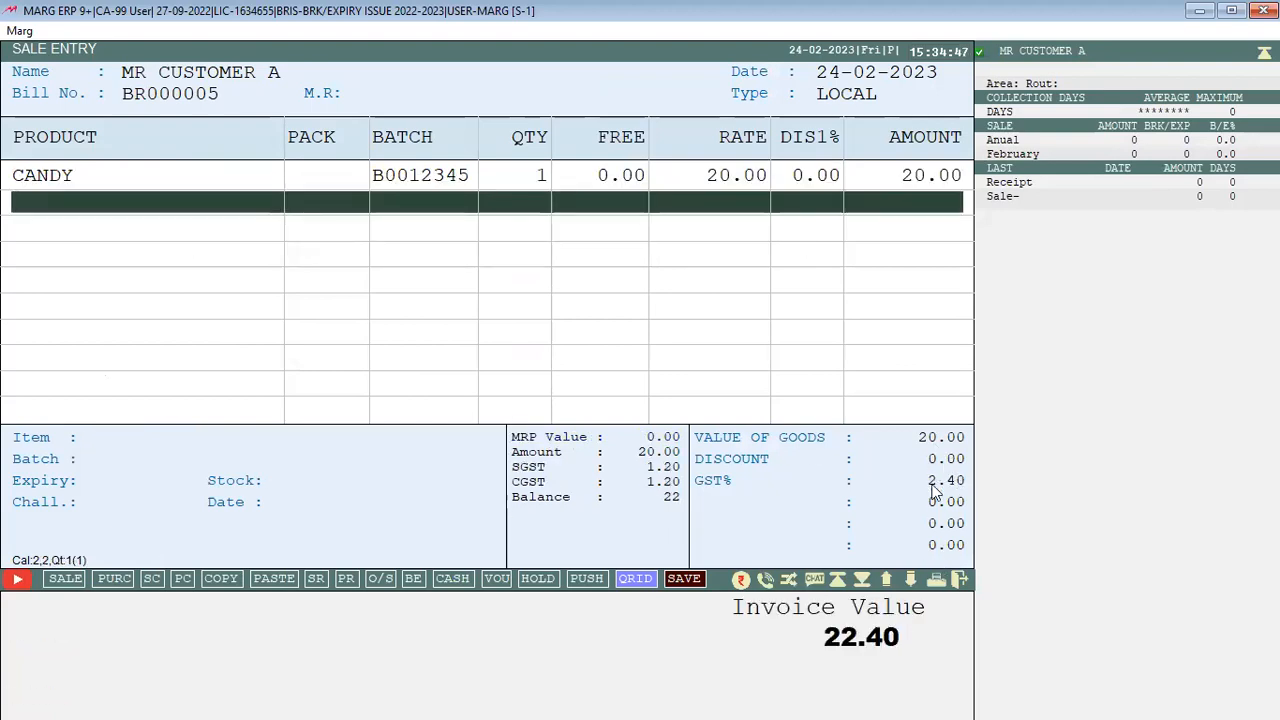
pyautogui.press('Escape')
pyautogui.press('Right')
pyautogui.press('Return')
# Start a sale bill for MR CUSTOMER B and add CANDY from batch B0012345 with quantity 1
pyautogui.press('Down')
pyautogui.press('Return')
pyautogui.press('Return')
pyautogui.press('Return')
pyautogui.press('Return')
pyautogui.press('Return')
pyautogui.press('Return')
pyautogui.press('Escape')
pyautogui.press('Escape')
pyautogui.press('Escape')
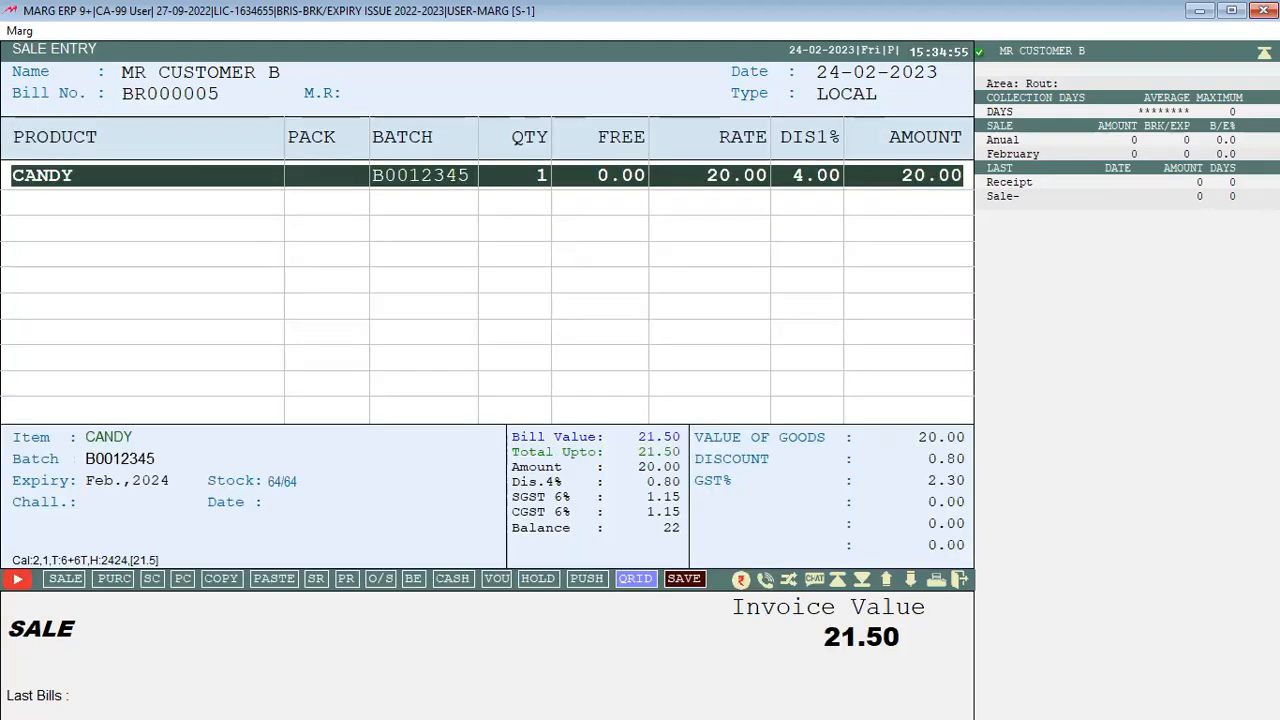
# Set the CANDY line's discount to 0 in MR CUSTOMER B's bill, then discard the bill
pyautogui.press('Return')
pyautogui.press('Return')
pyautogui.press('Return')
pyautogui.press('Return')
pyautogui.press('Return')
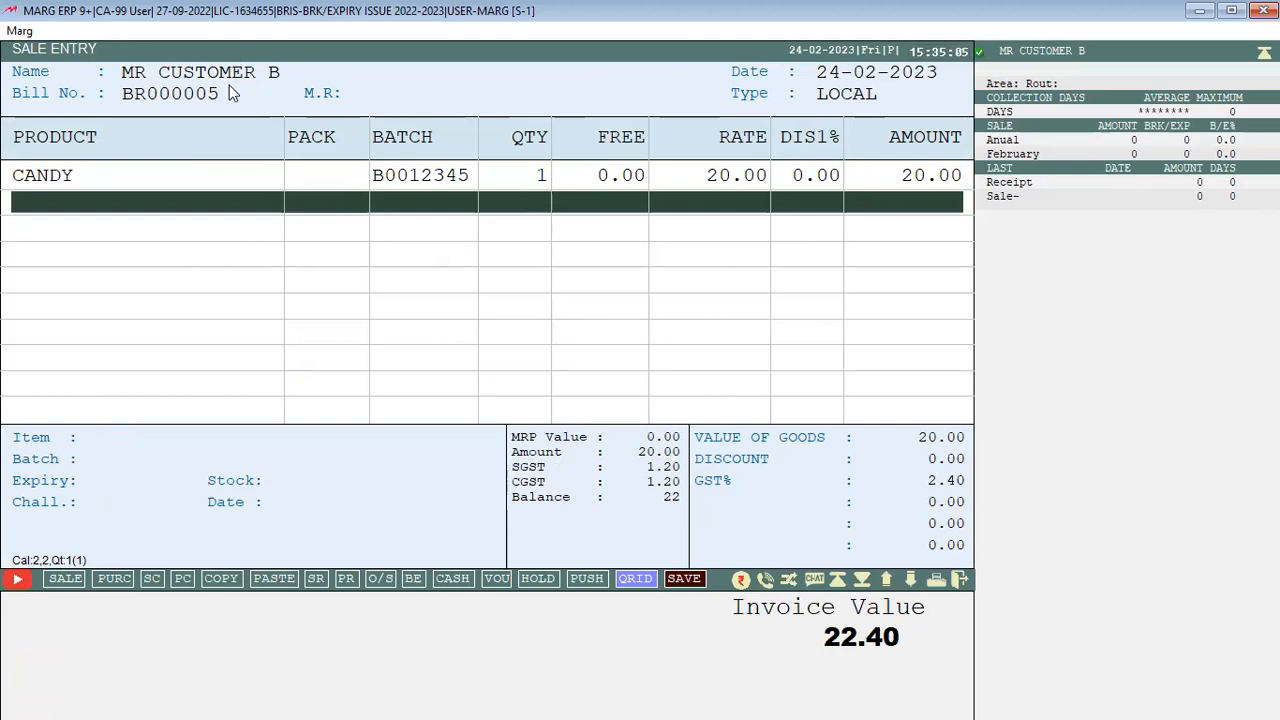
pyautogui.press('Escape')
pyautogui.press('Right')
pyautogui.press('Return')
# Open the other details of the MR CUSTOMER A ledger, check its calculation type and return to the ledger list
pyautogui.press('Up')
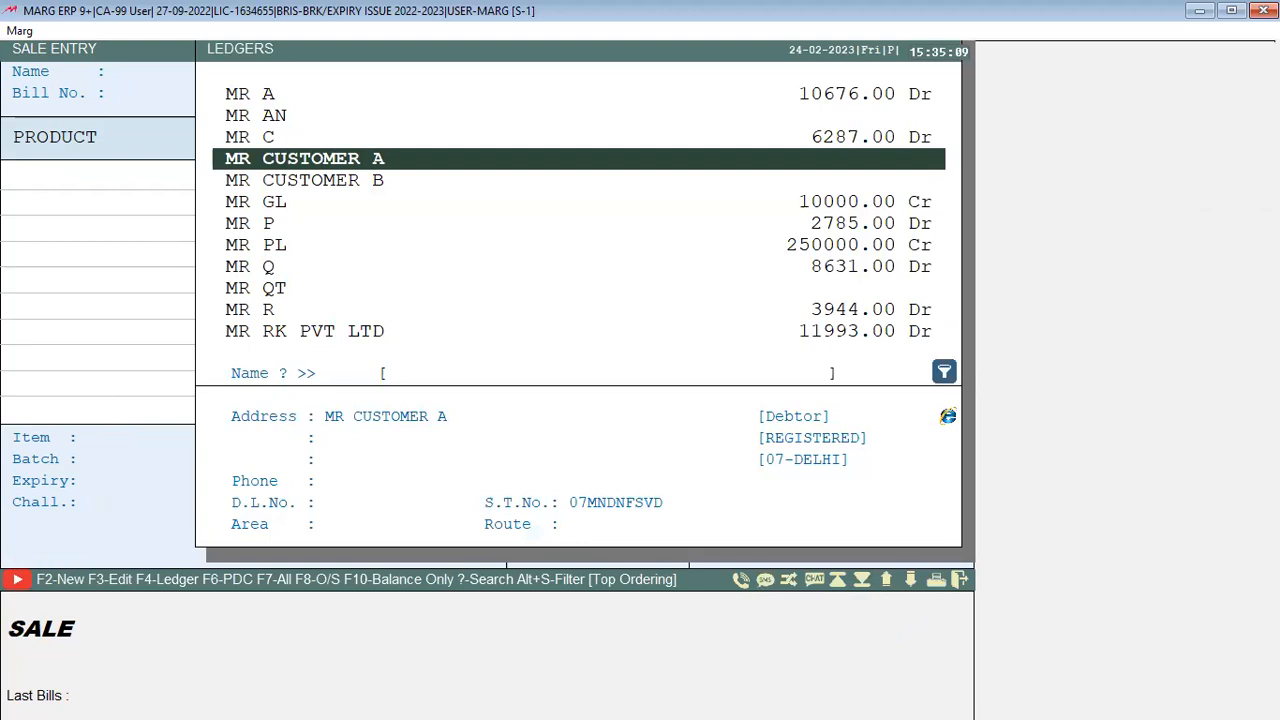
pyautogui.press('F3')
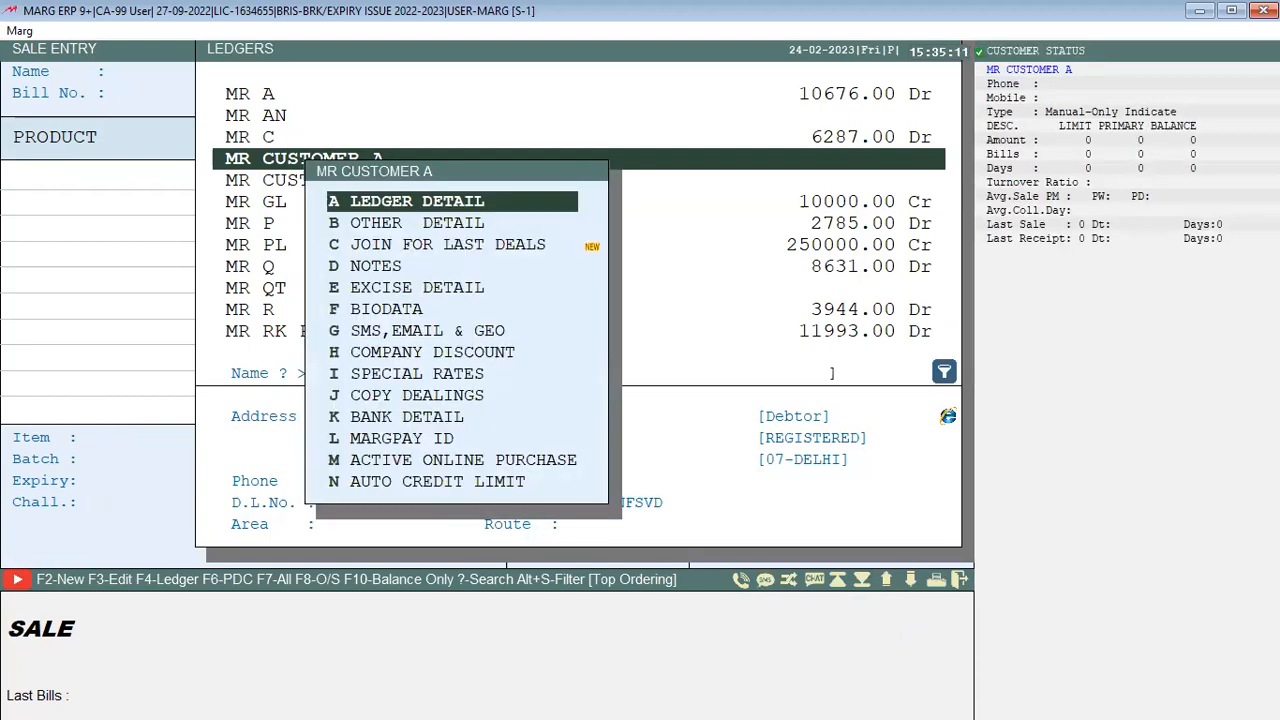
pyautogui.press('Down')
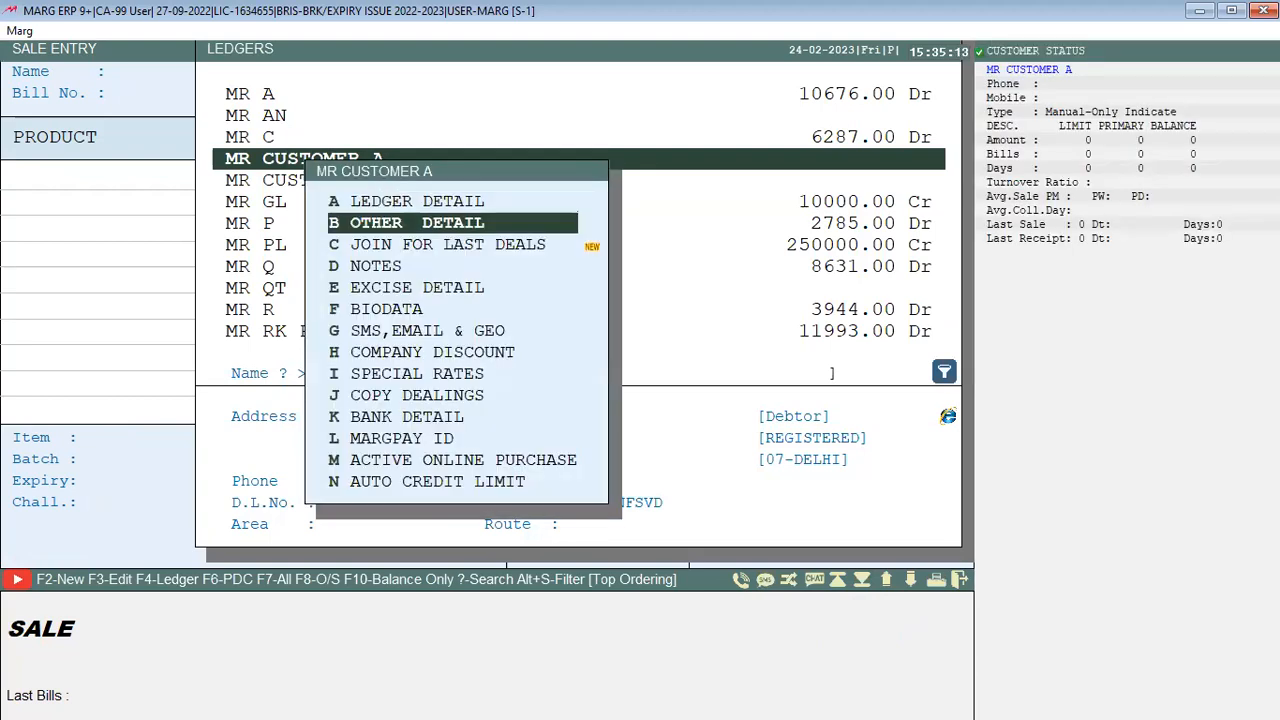
pyautogui.press('Return')
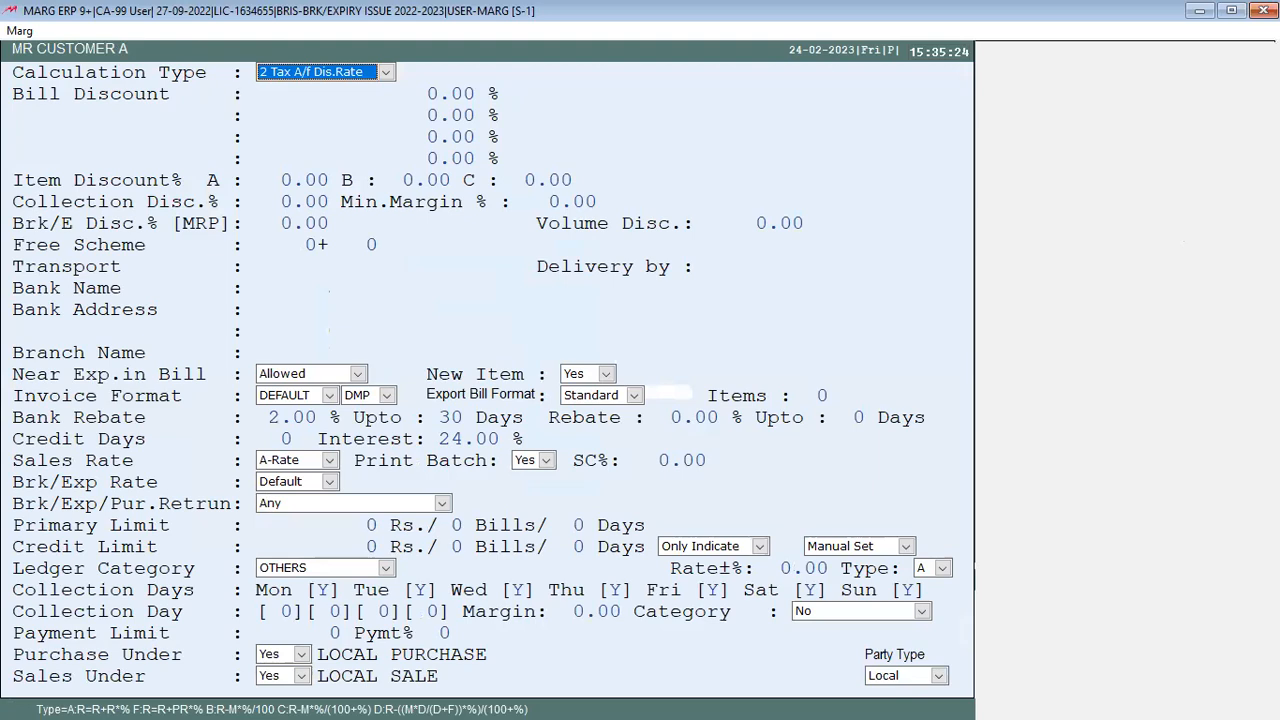
pyautogui.press('Escape')
pyautogui.press('Escape')
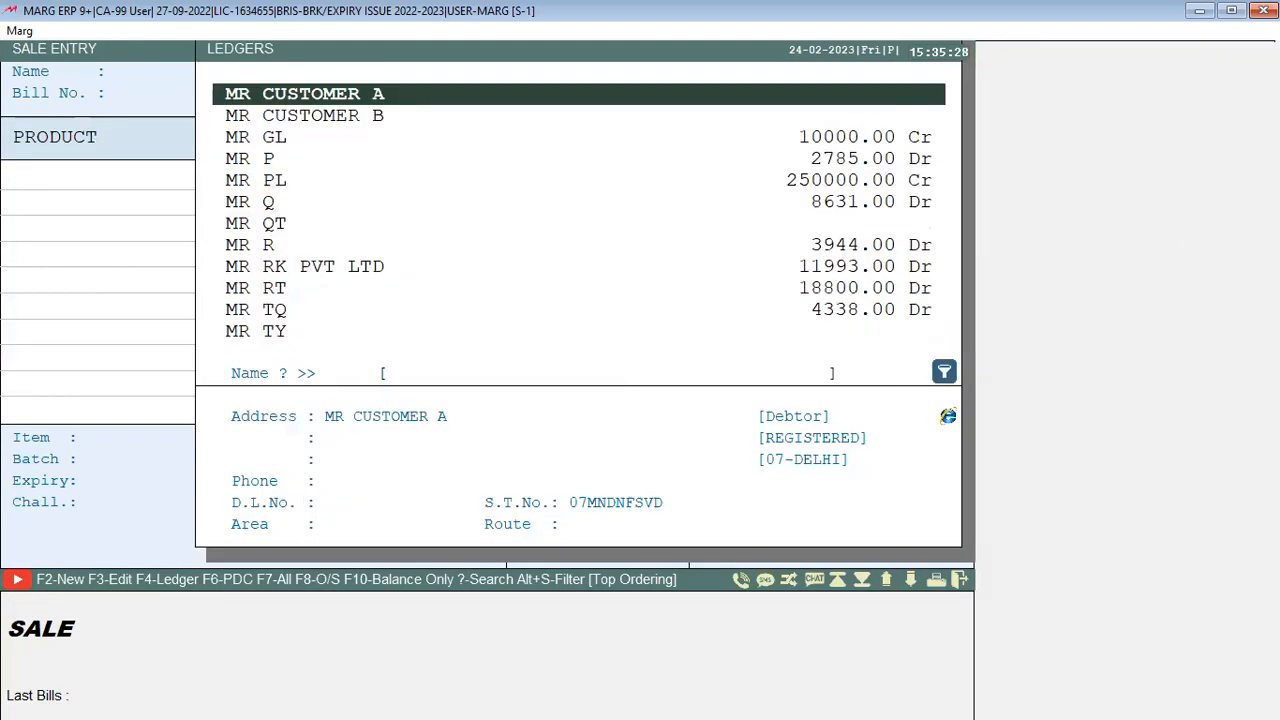
# Try to set calculation type 9 in the other details of the MR CUSTOMER B ledger, then return to the ledger list
pyautogui.press('Down')
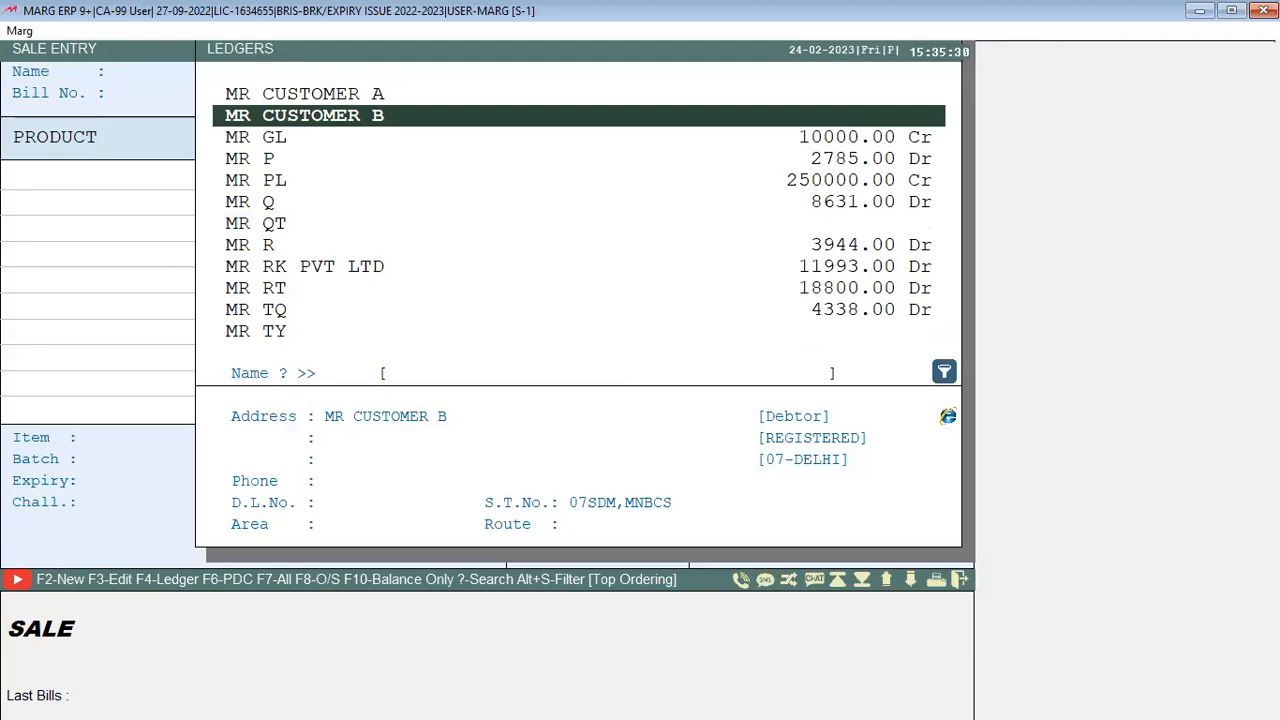
pyautogui.press('F3')
pyautogui.press('Down')
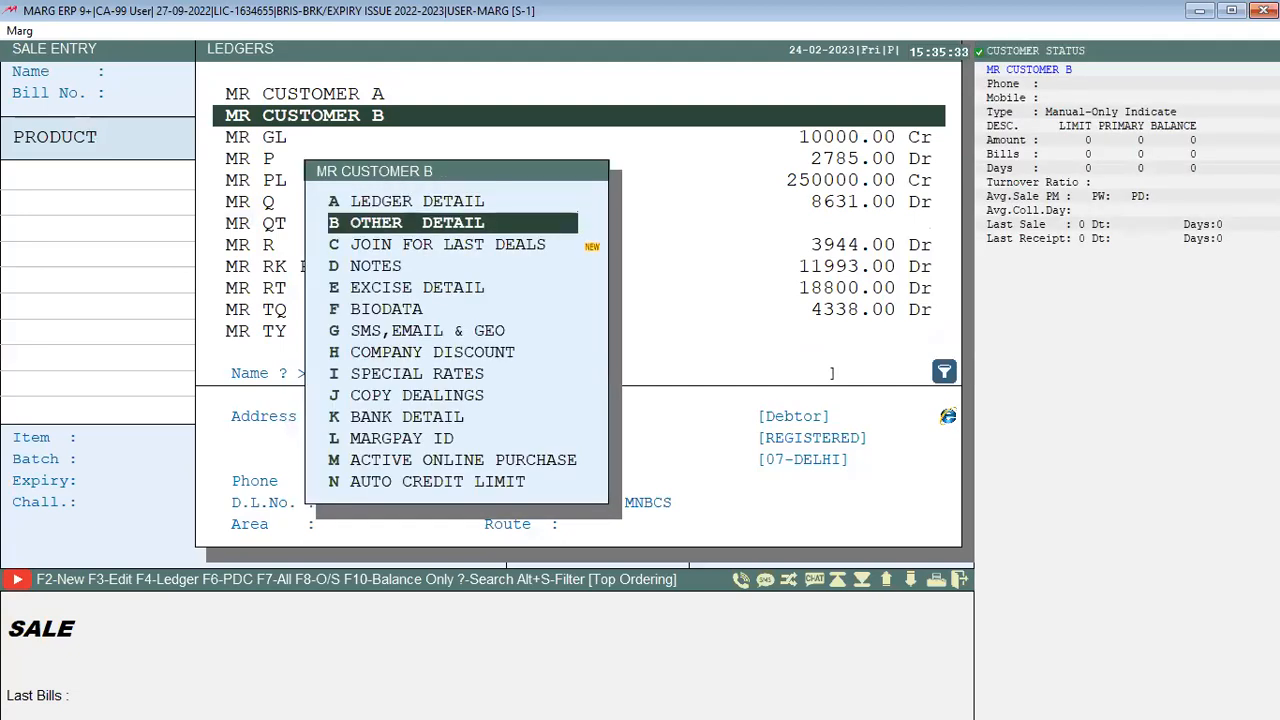
pyautogui.press('Return')
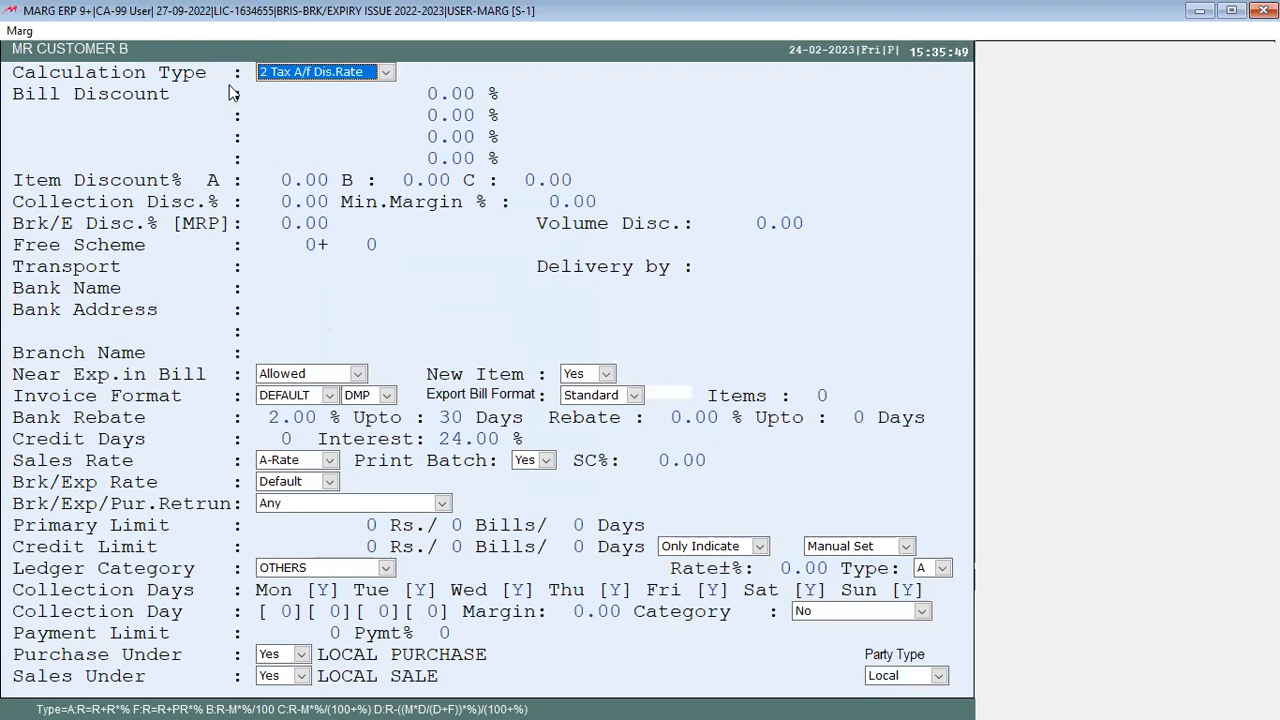
pyautogui.press('9')
pyautogui.press('Return')
pyautogui.press('Escape')
pyautogui.press('Escape')
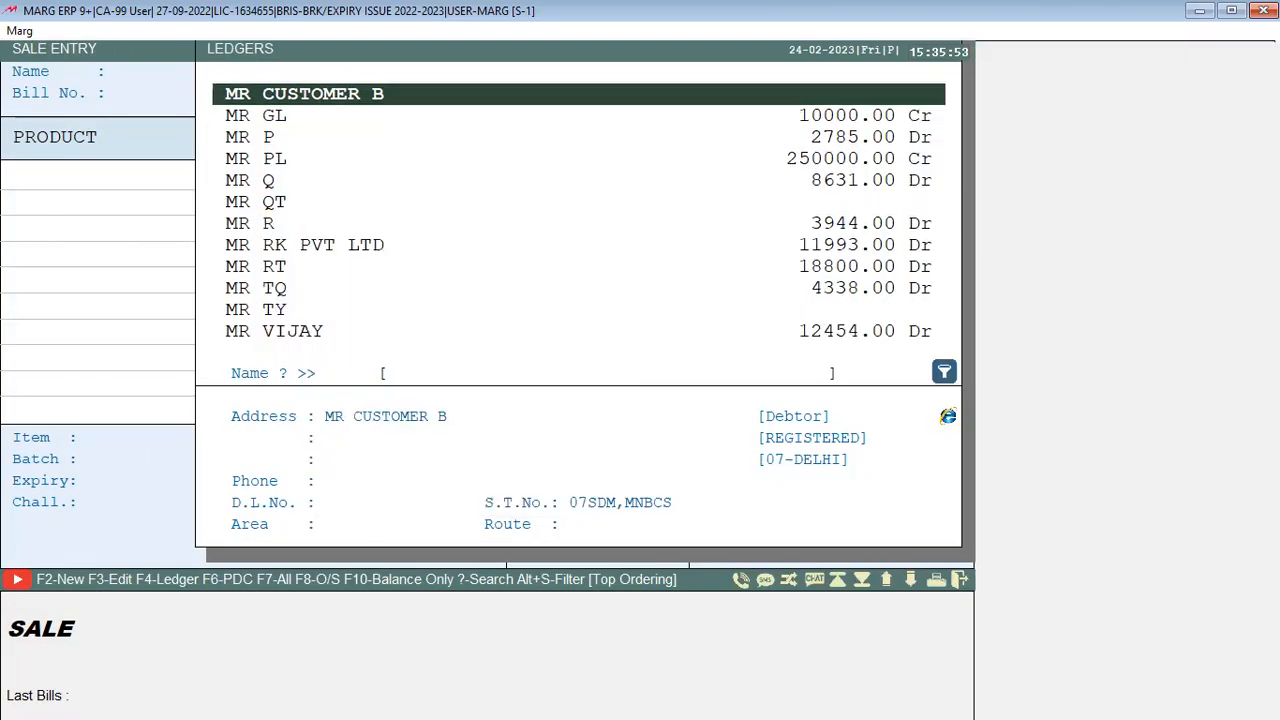
# Start a sale bill for MR CUSTOMER A and add CANDY from batch B0012345 with quantity 2
pyautogui.press('Up')
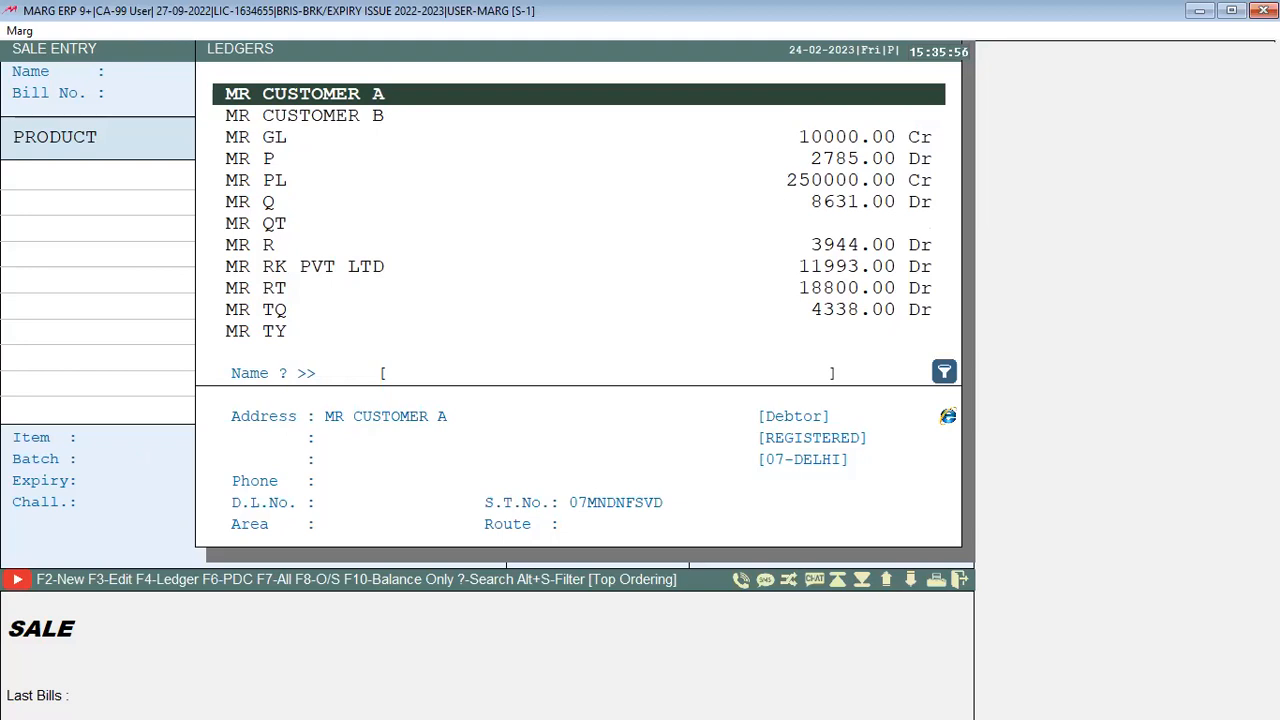
pyautogui.press('Return')
pyautogui.press('Return')
pyautogui.press('Return')
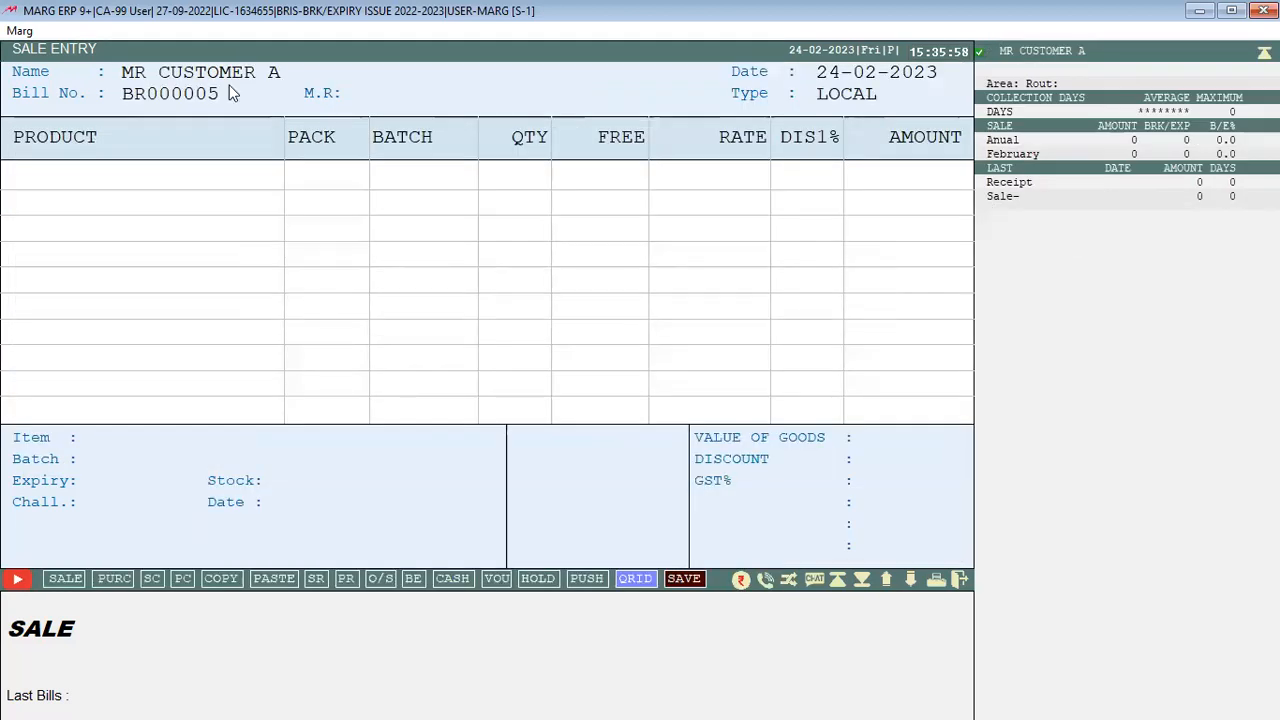
pyautogui.press('Return')
pyautogui.press('Return')
pyautogui.press('Return')
pyautogui.write('2')
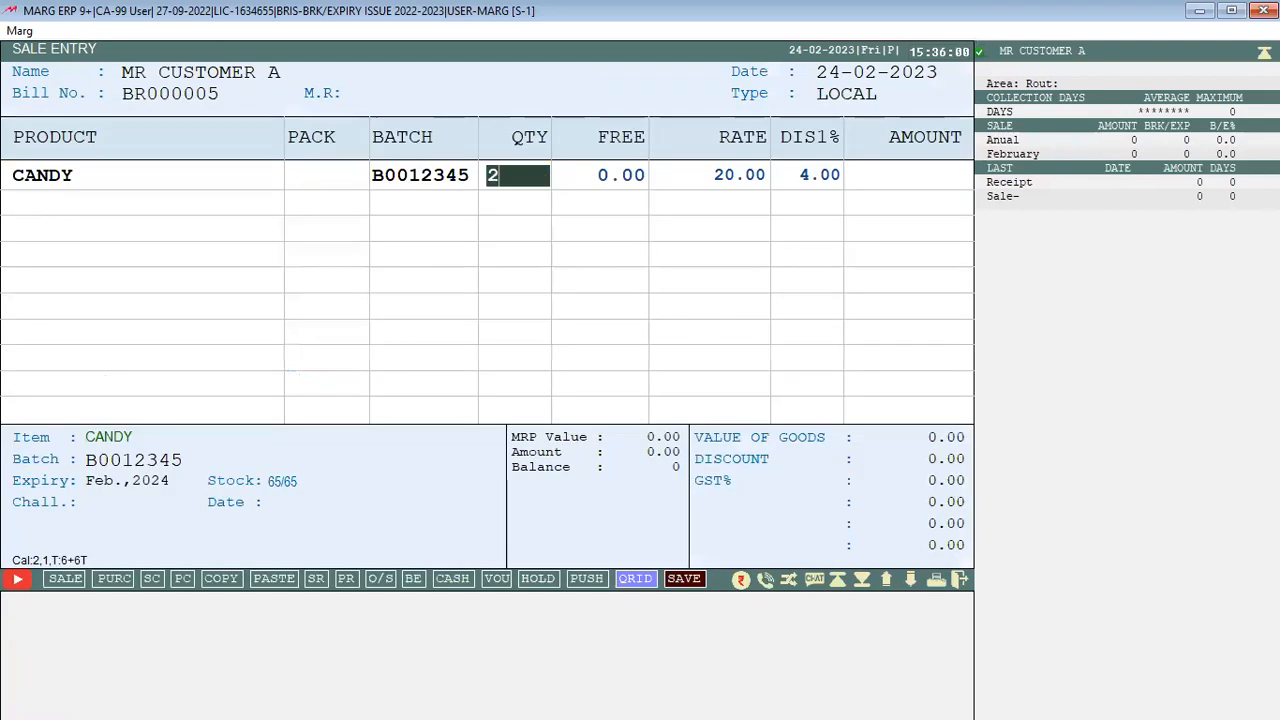
pyautogui.press('Return')
pyautogui.press('Return')
# Set the CANDY line's discount to 0 in MR CUSTOMER A's bill, then discard the bill
pyautogui.press('Up')
pyautogui.press('Up')
pyautogui.press('Return')
pyautogui.press('Return')
pyautogui.press('Return')
pyautogui.press('Return')
pyautogui.press('Return')
pyautogui.press('Delete')
pyautogui.press('Return')
pyautogui.press('Return')
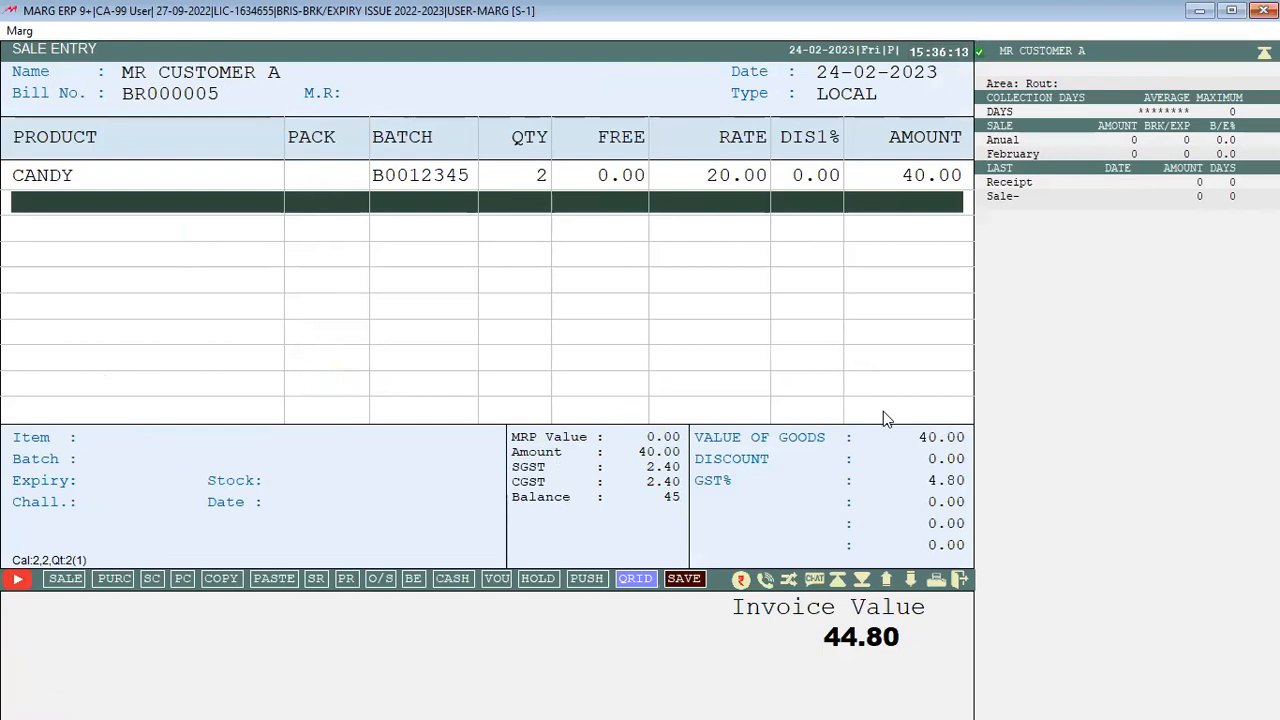
pyautogui.press('Escape')
pyautogui.press('y')
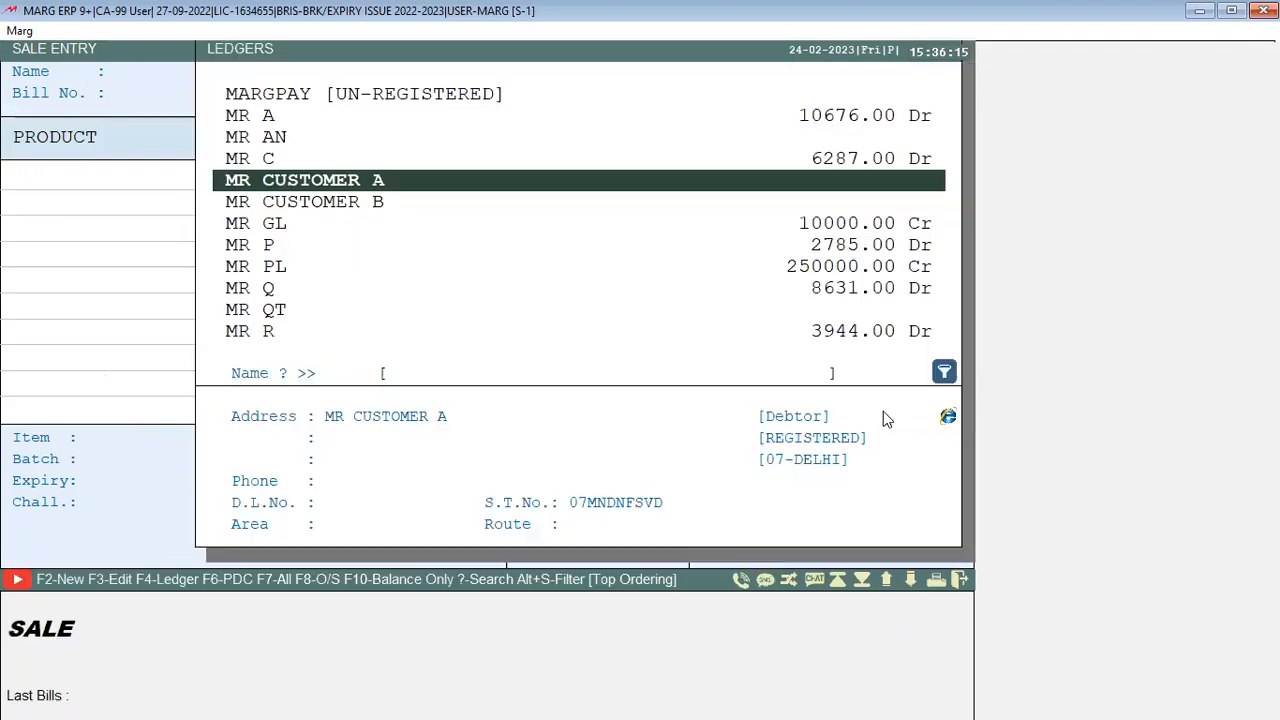
# Start a sale bill for MR CUSTOMER B and add CANDY from batch B0012345 with quantity 1
pyautogui.press('Down')
pyautogui.press('Return')
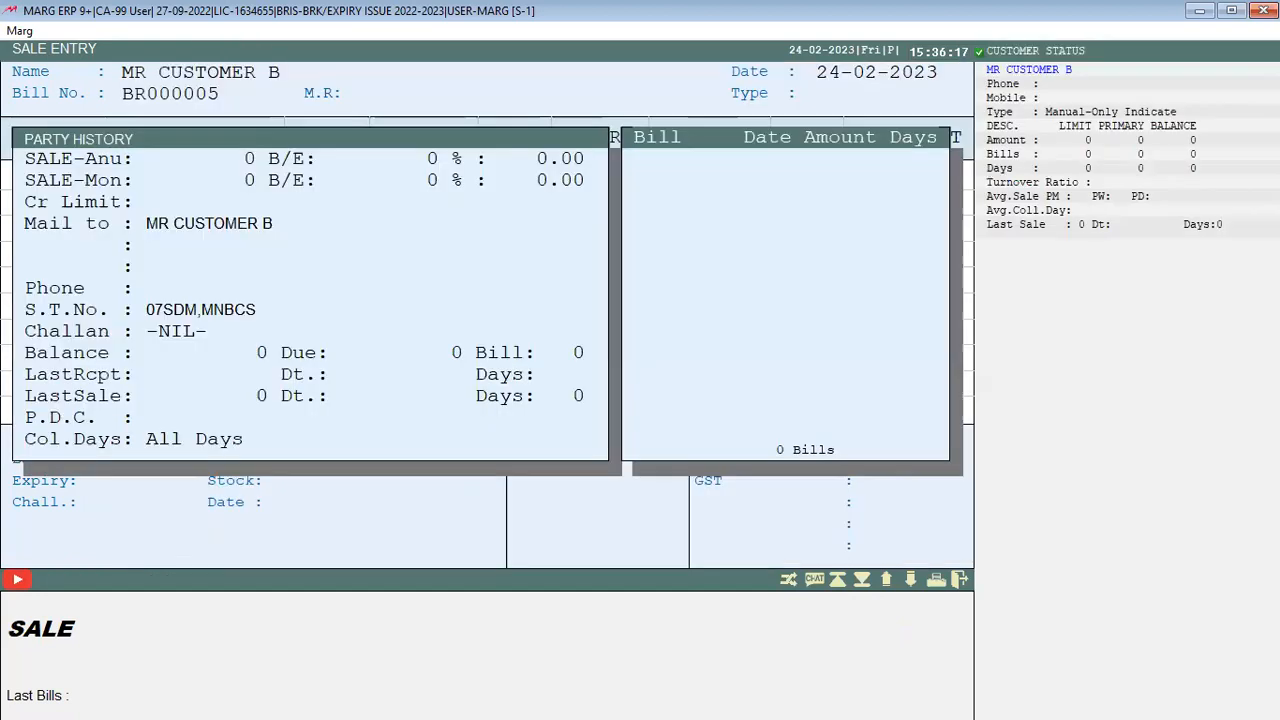
pyautogui.press('Return')
pyautogui.press('Return')
pyautogui.press('Return')
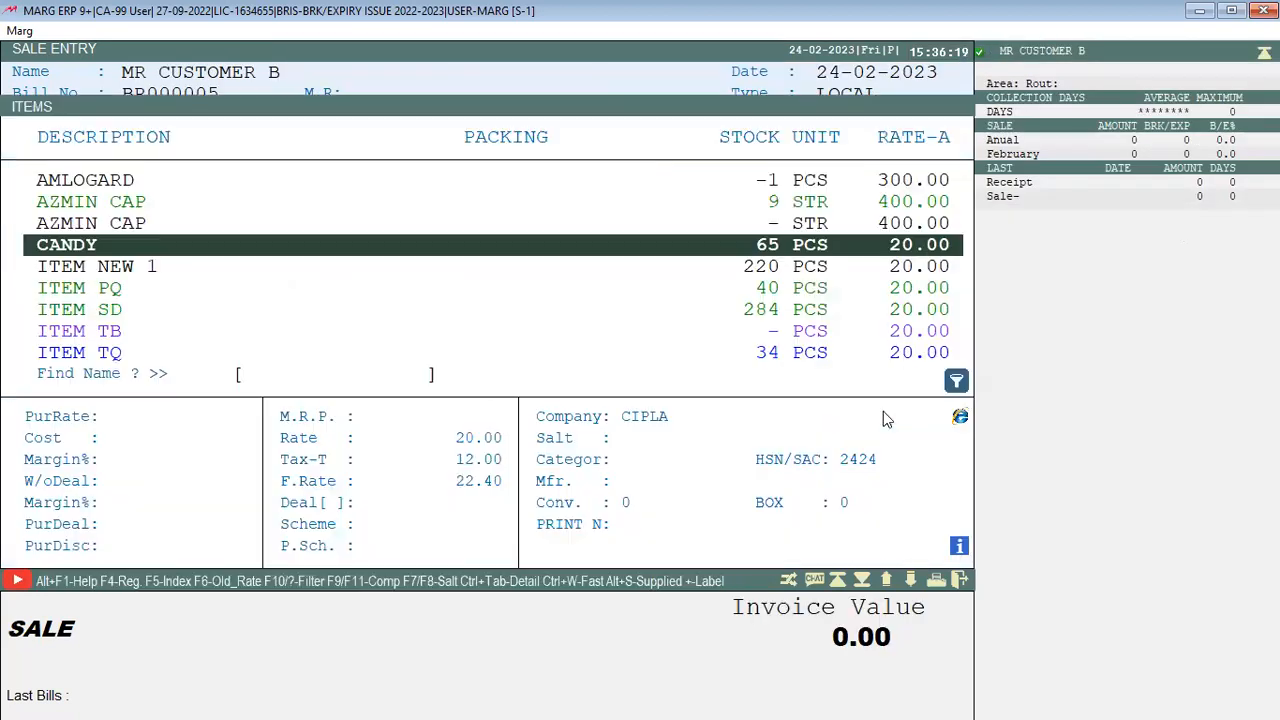
pyautogui.press('Return')
pyautogui.press('Return')
pyautogui.press('Return')
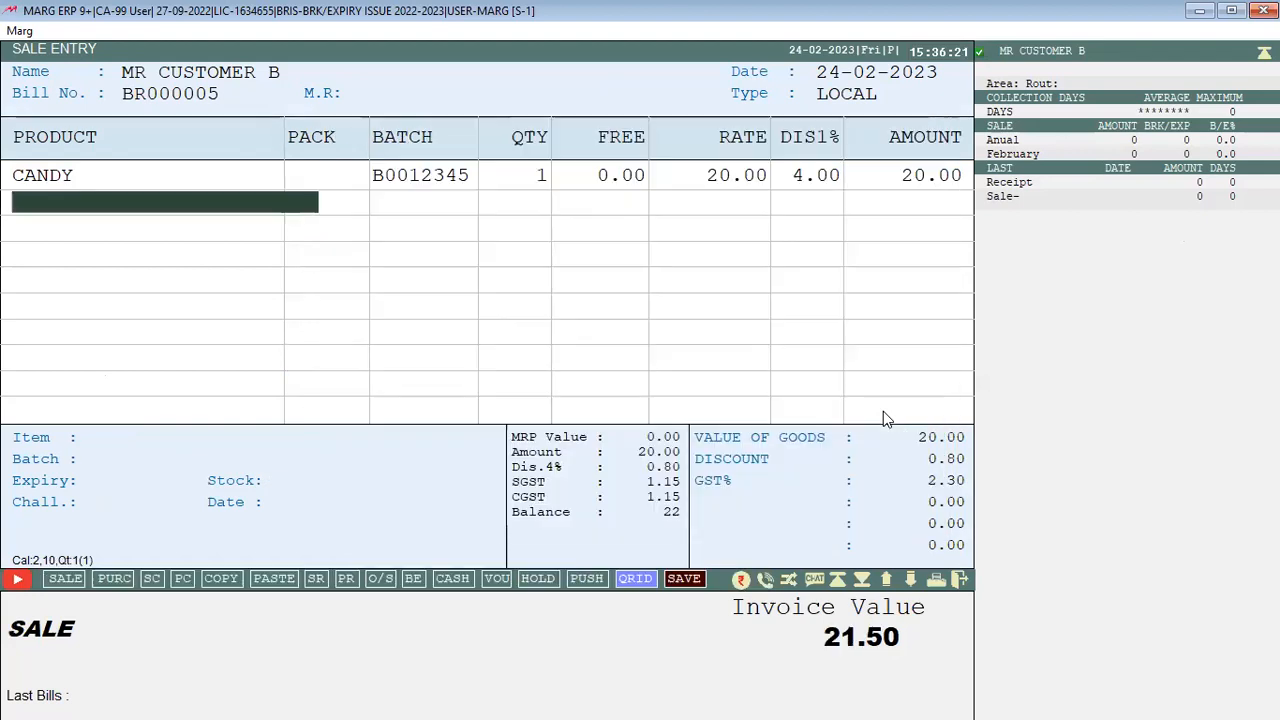
pyautogui.press('Up')
pyautogui.press('Return')
pyautogui.press('Return')
pyautogui.press('Return')
pyautogui.press('Return')
pyautogui.press('Return')
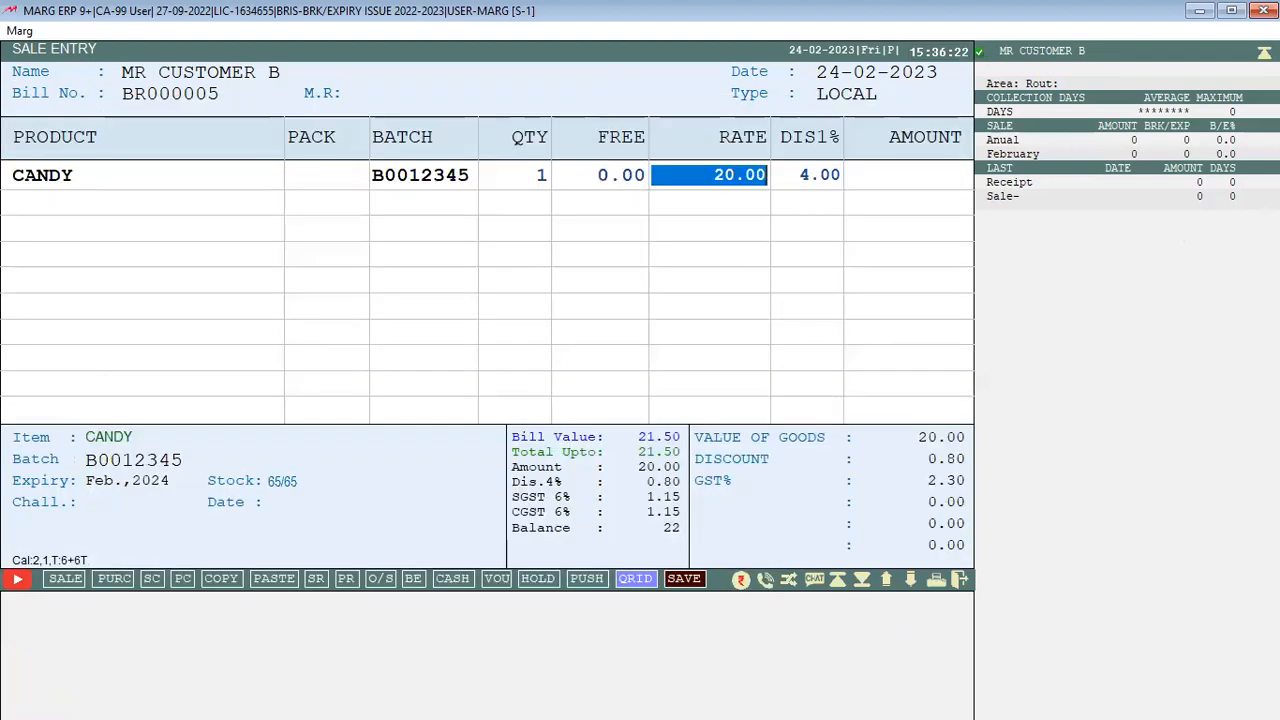
pyautogui.press('Up')
# Open the CANDY product for modification from the item list, set its item discount to 0 and save it
pyautogui.press('Return')
pyautogui.press('Return')
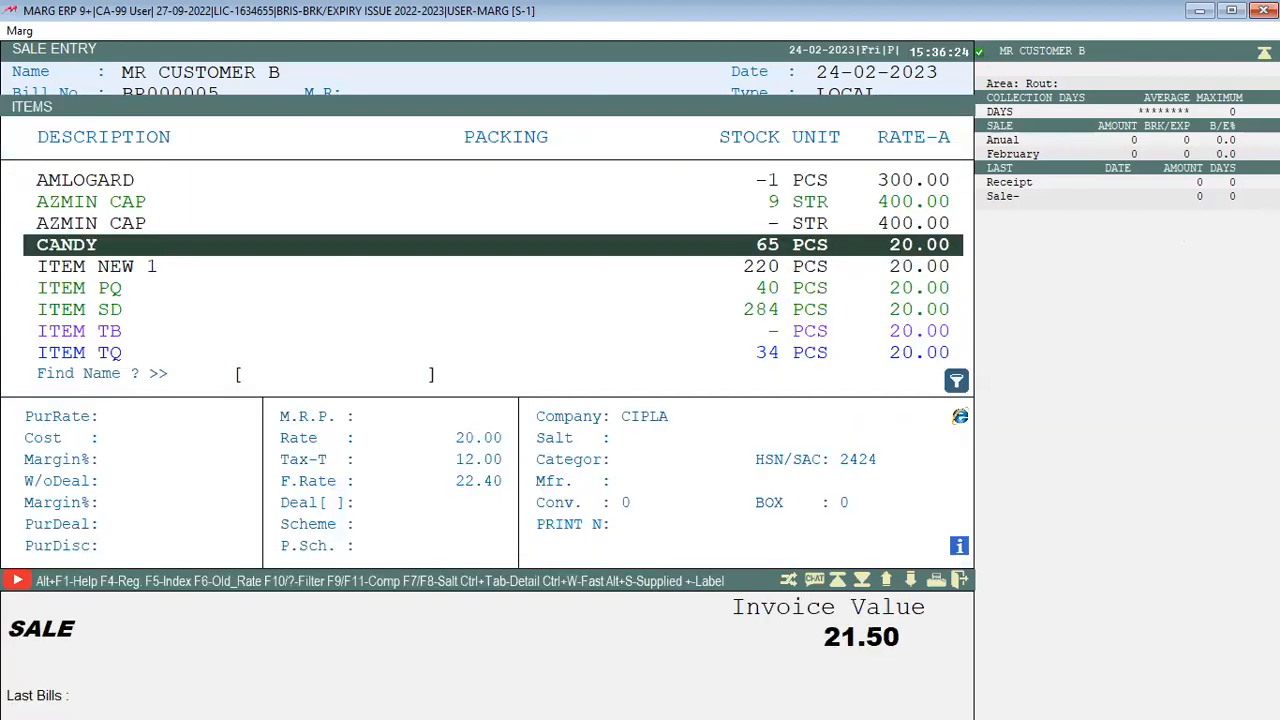
pyautogui.press('F3')
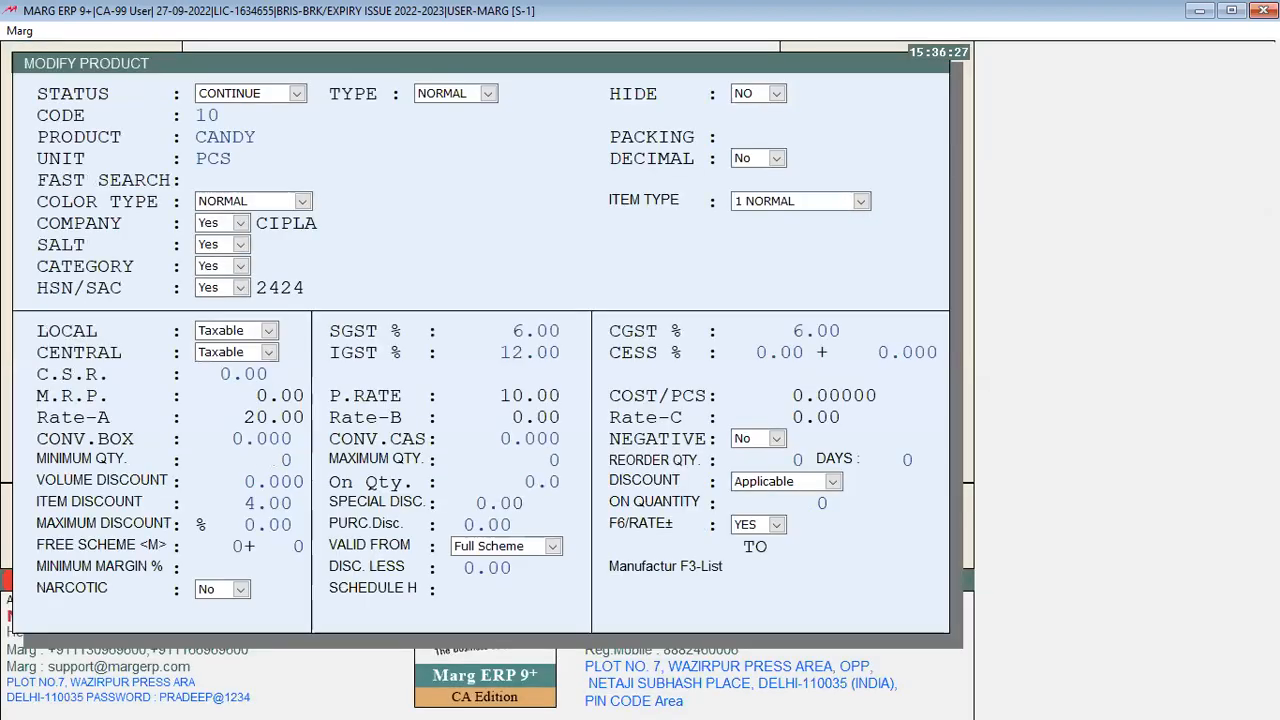
pyautogui.press('Return')
pyautogui.press('Return')
pyautogui.press('Return')
pyautogui.press('Return')
pyautogui.press('Return')
pyautogui.press('Return')
pyautogui.press('Return')
pyautogui.press('Return')
pyautogui.press('Return')
pyautogui.press('Return')
pyautogui.press('Return')
pyautogui.press('Return')
pyautogui.press('Return')
pyautogui.press('Return')
pyautogui.press('Return')
pyautogui.press('Return')
pyautogui.press('Return')
pyautogui.press('Return')
pyautogui.press('Return')
pyautogui.press('Return')
pyautogui.press('Return')
pyautogui.press('Return')
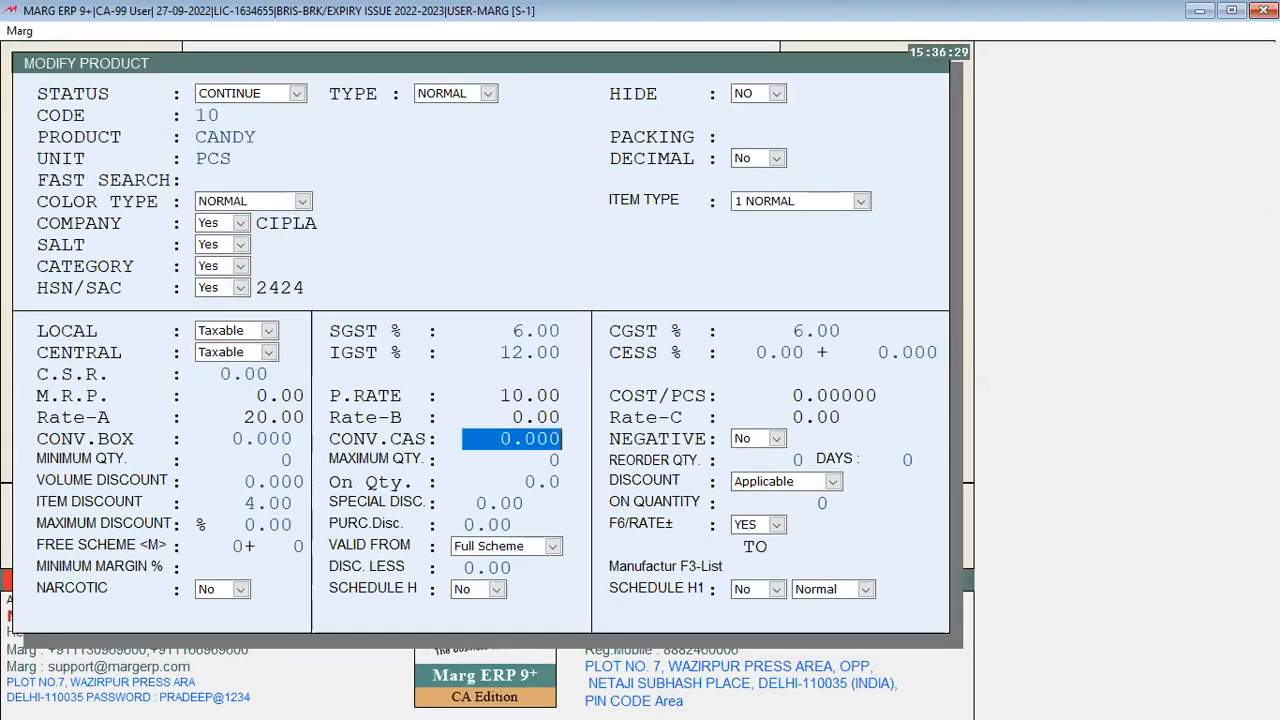
pyautogui.press('Return')
pyautogui.press('Return')
pyautogui.press('Delete')
pyautogui.press('Return')
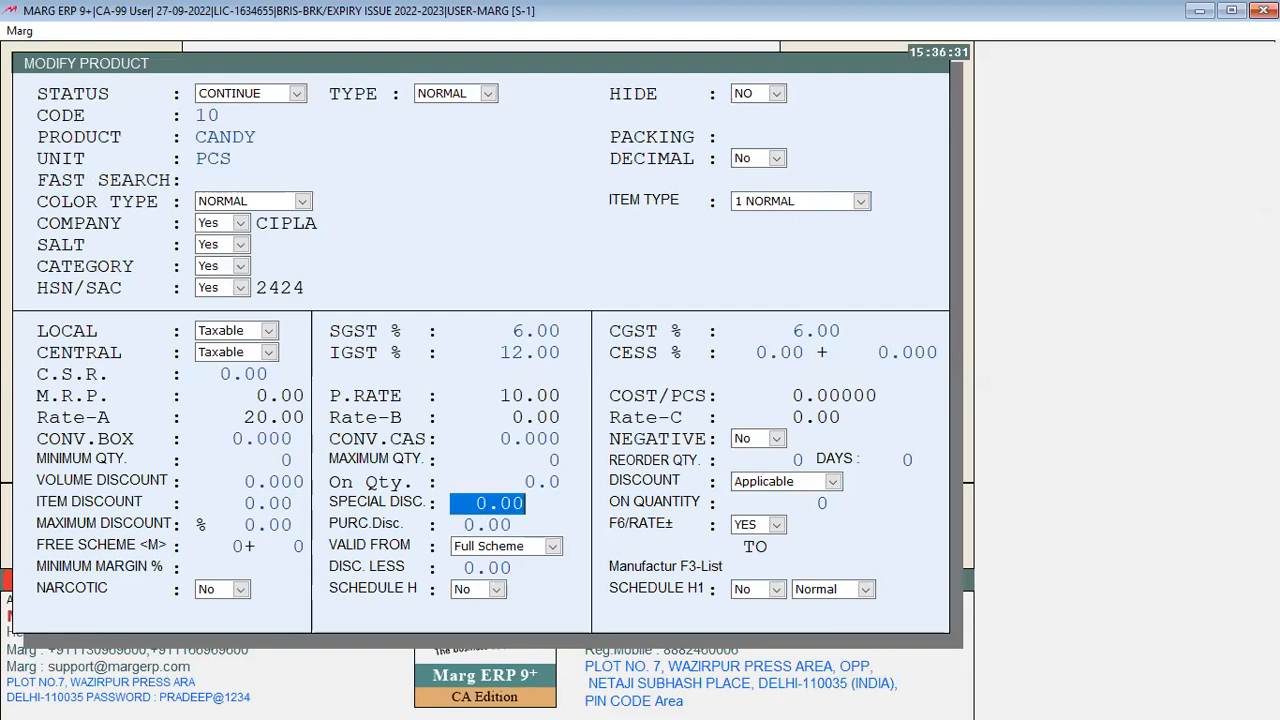
pyautogui.press('Escape')
pyautogui.press('Return')
# Restart MR CUSTOMER B's sale bill and add one CANDY from batch B0012345, skipping the suggested items
pyautogui.press('Escape')
pyautogui.press('Escape')
pyautogui.press('Return')
pyautogui.press('Return')
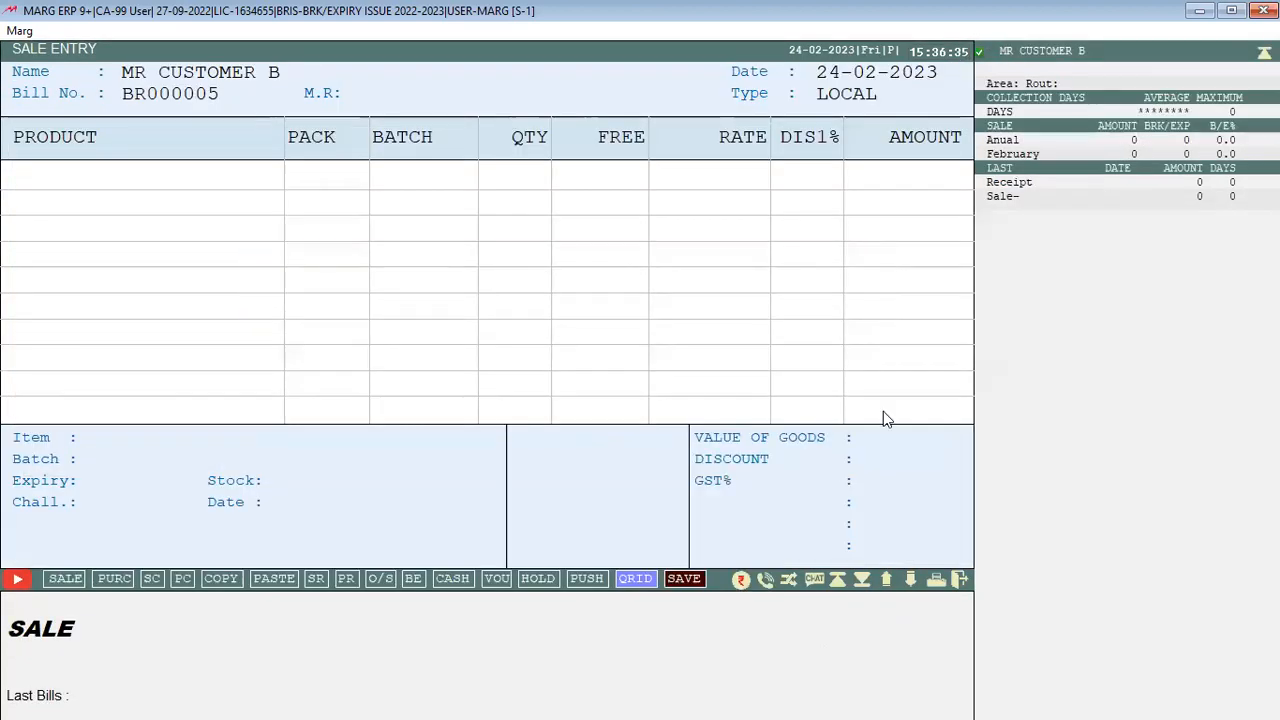
pyautogui.press('Return')
pyautogui.press('Return')
pyautogui.press('Return')
pyautogui.write('1')
pyautogui.press('Return')
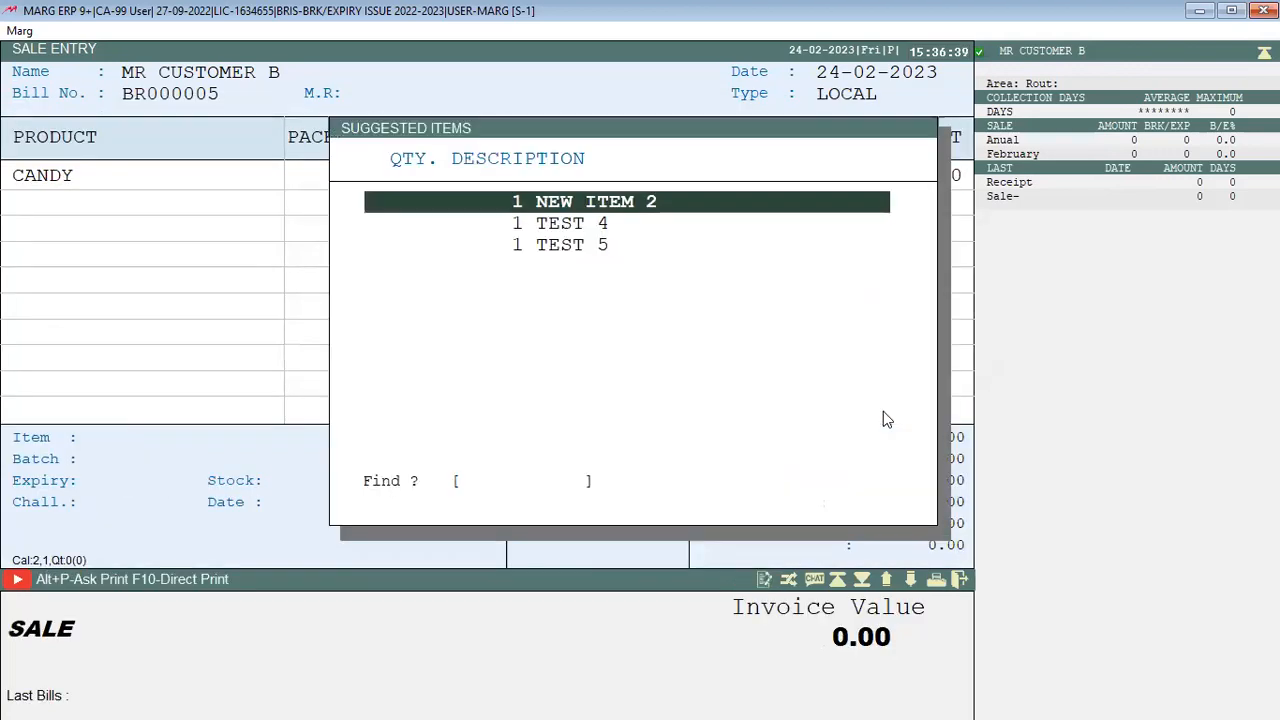
pyautogui.press('Escape')
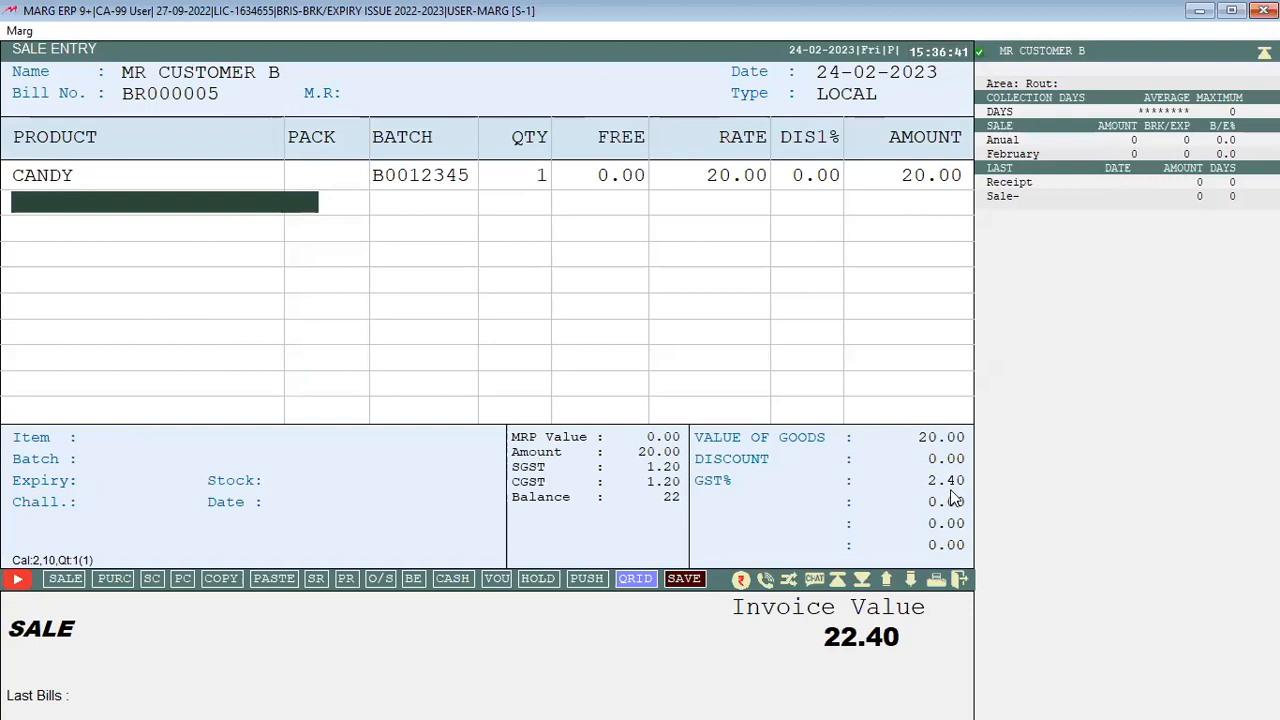
# Discard MR CUSTOMER B's open sale bill and return to the ledger list
pyautogui.hotkey('alt', 'b')
pyautogui.press('Escape')
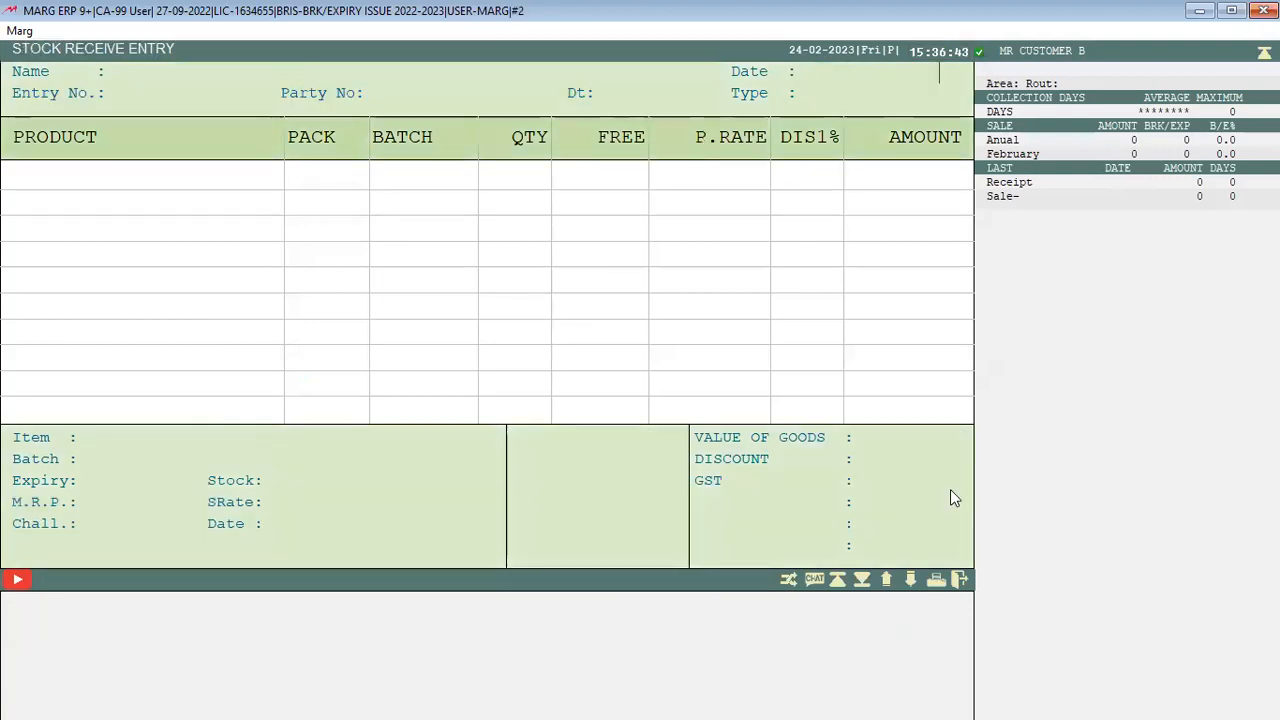
pyautogui.press('Escape')
pyautogui.press('Right')
pyautogui.press('Return')
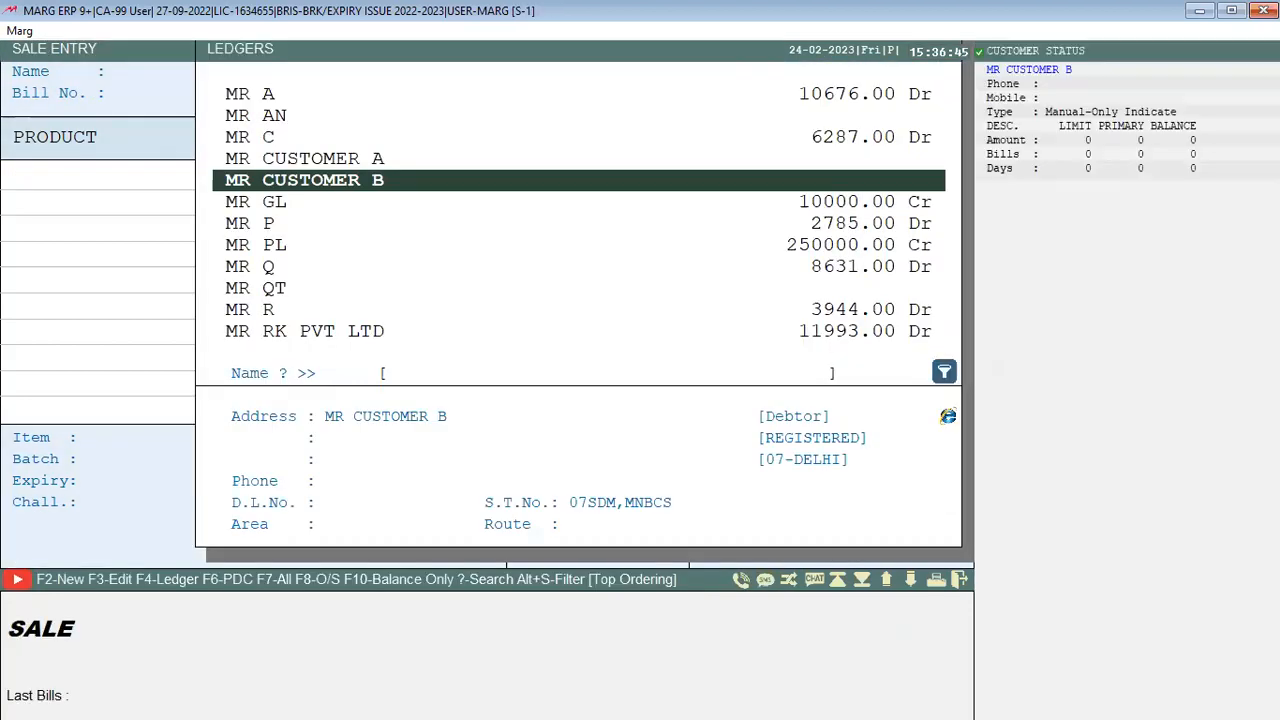
# Set the calculation type to 9 in the other details of the MR CUSTOMER B ledger and save
pyautogui.press('F3')
pyautogui.press('Down')
pyautogui.press('Return')
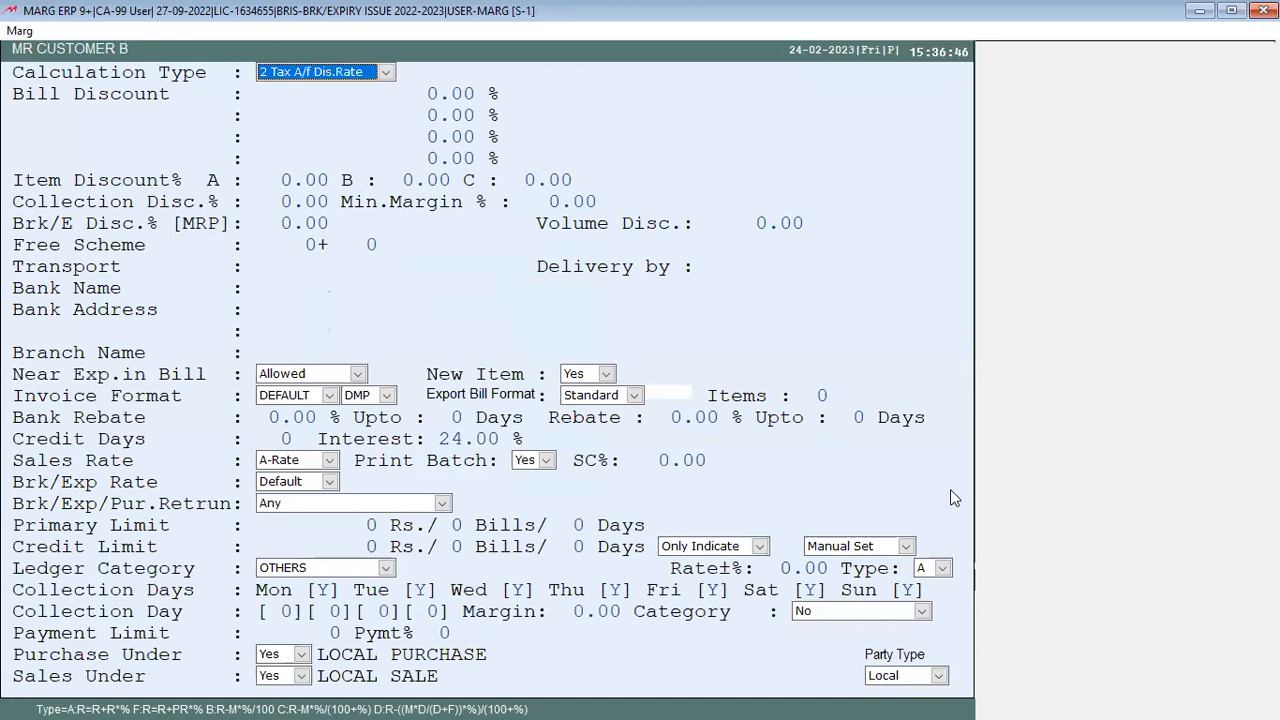
pyautogui.press('Down')
pyautogui.press('Down')
pyautogui.press('Return')
pyautogui.press('Escape')
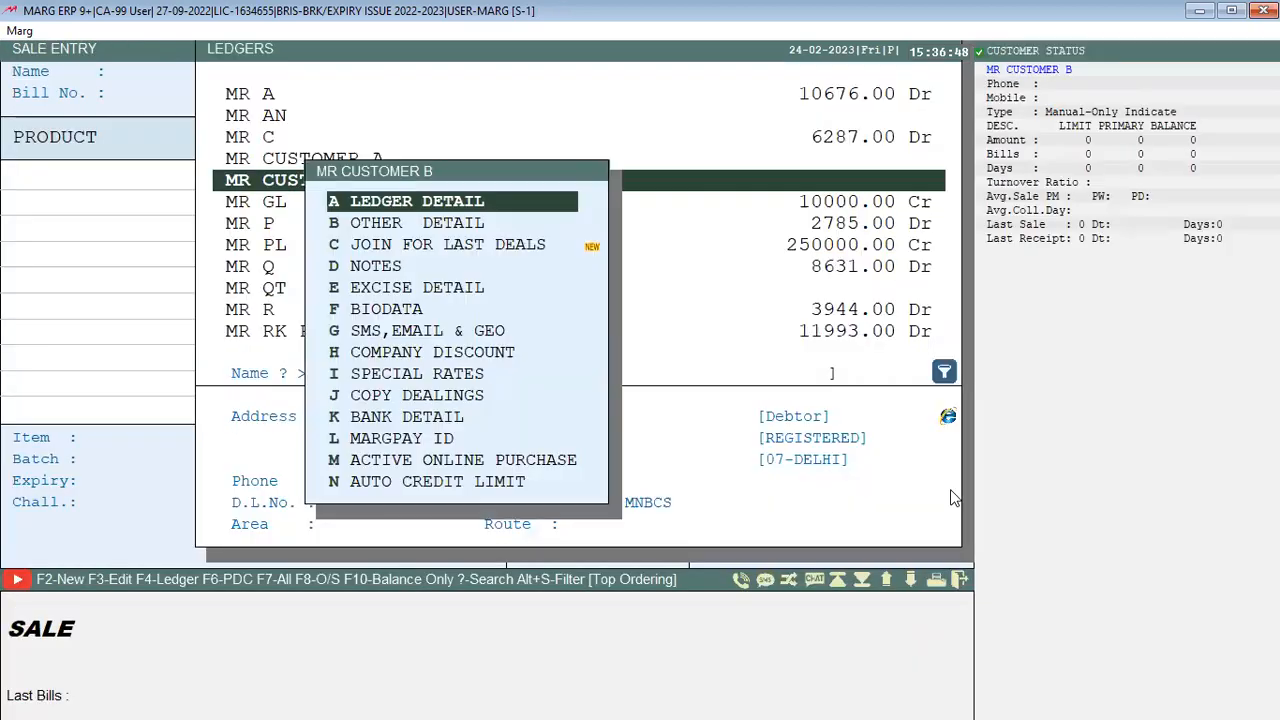
pyautogui.press('Escape')
# Start a sale bill for MR CUSTOMER B with one CANDY from batch B0012345 to check the tax-inclusive calculation
pyautogui.press('Return')
pyautogui.press('Return')
pyautogui.press('Return')
pyautogui.press('Return')
pyautogui.press('Return')
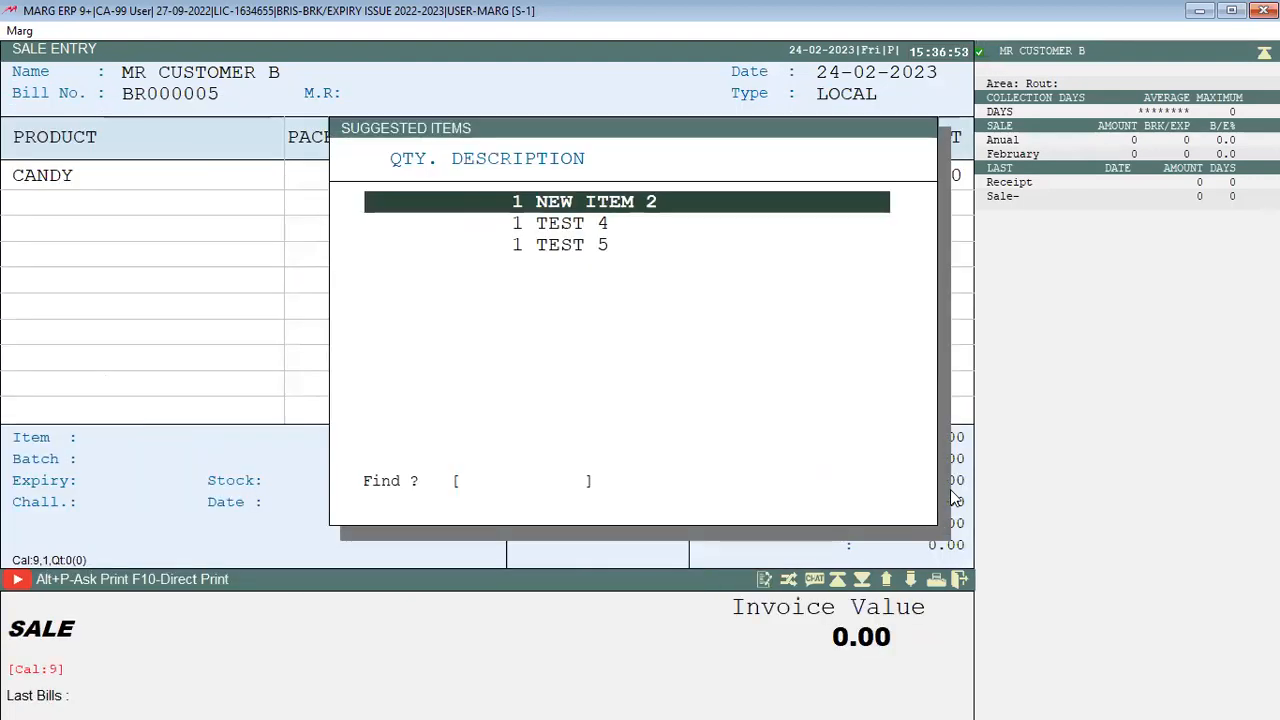
pyautogui.press('Escape')
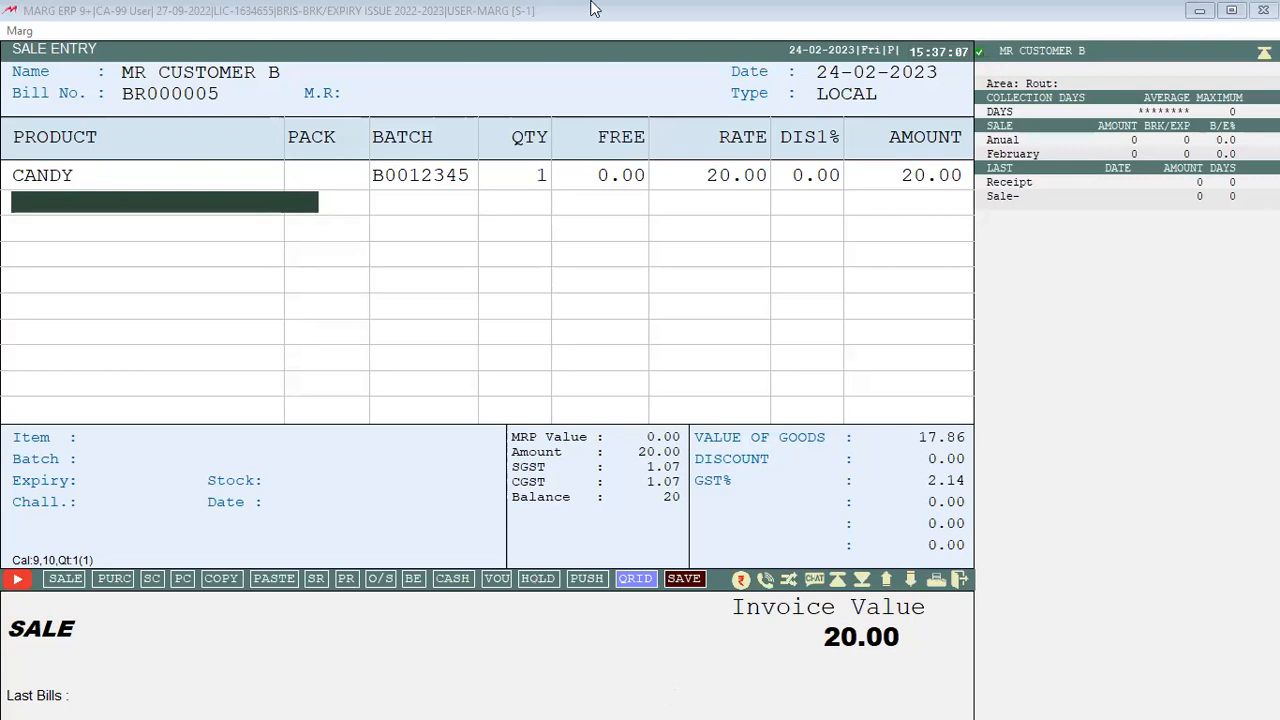
# Discard the sale bill, leave sale entry and open a new purchase entry
pyautogui.press('Escape')
pyautogui.press('Return')
pyautogui.press('Escape')
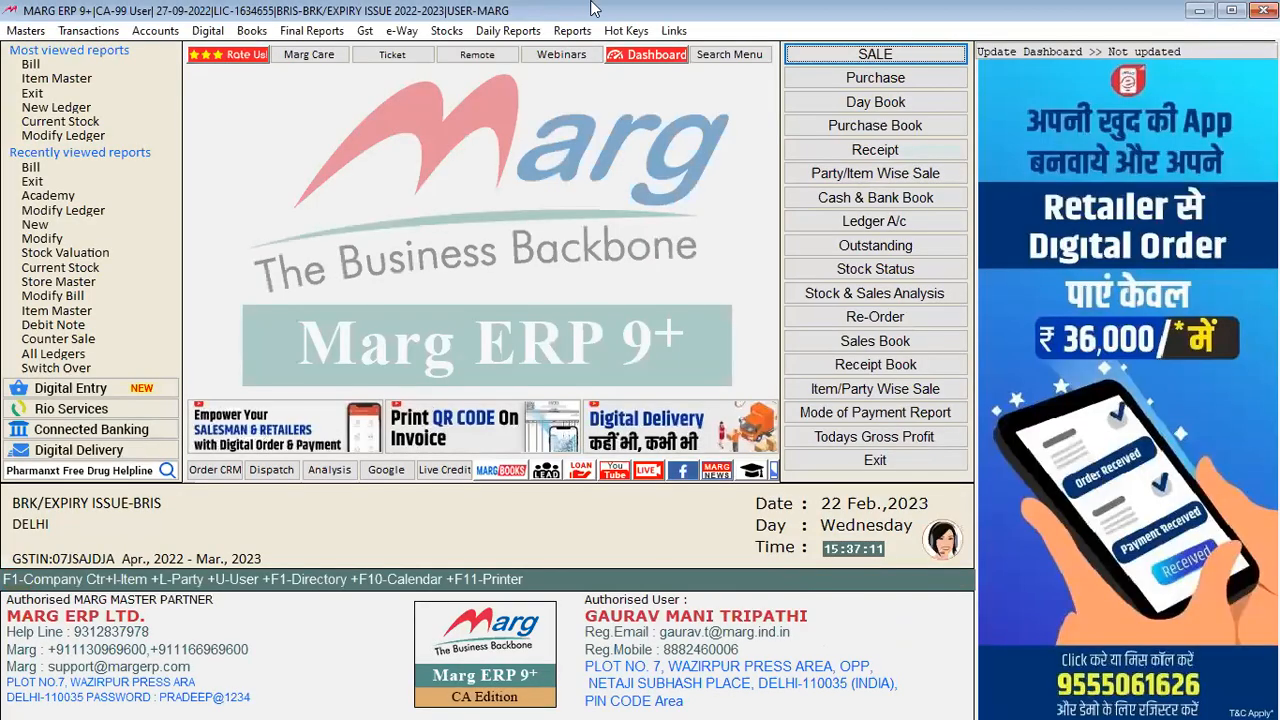
pyautogui.hotkey('alt', 'n')
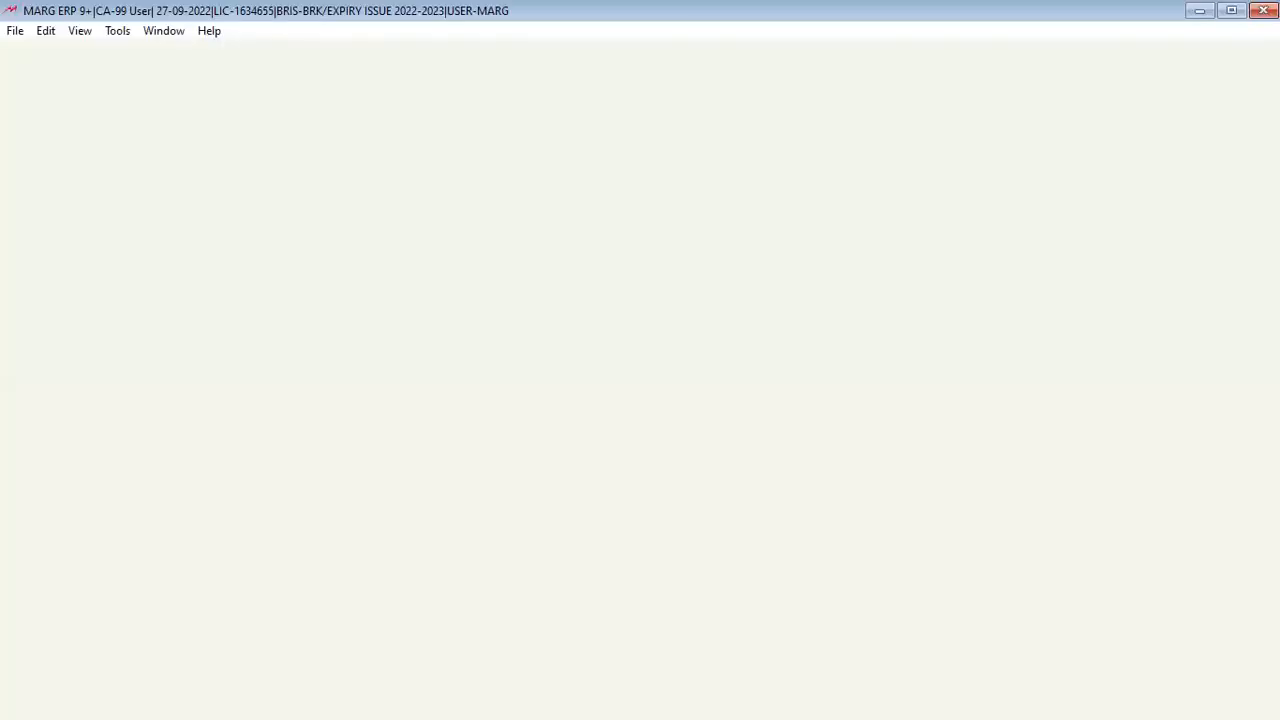
# Create a ledger named SUPPLIER A under SUNDRY CREDITORS (SUPPLIERS), enter its GSTIN and save it
pyautogui.press('F2')
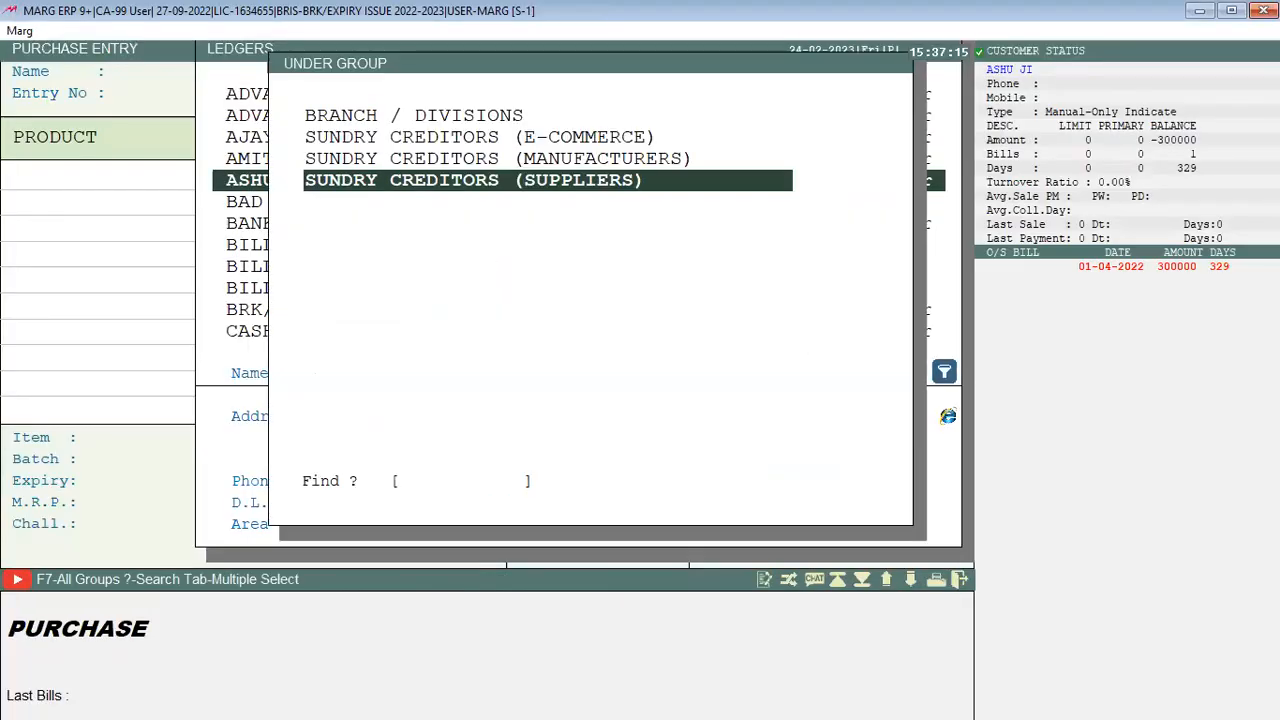
pyautogui.press('Return')
pyautogui.write('SU')
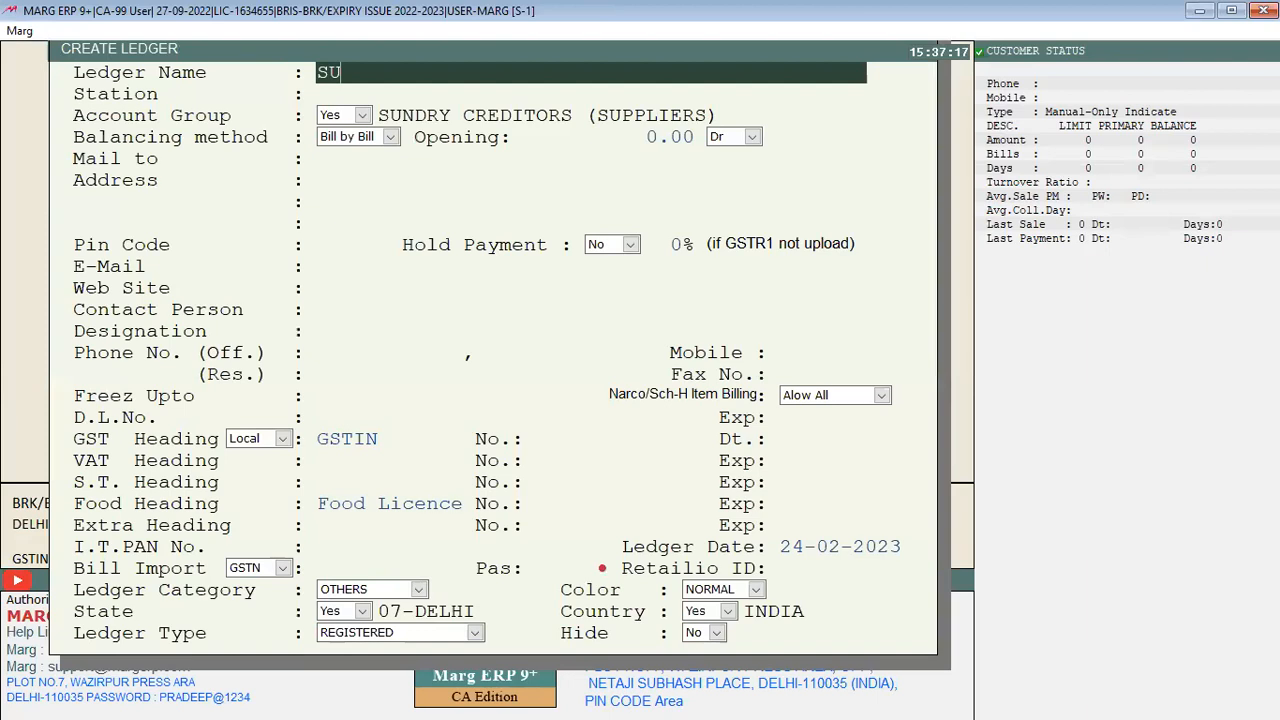
pyautogui.write('PPLIER A')
pyautogui.click(541, 442)
pyautogui.write('07ASD,DMFMNSDBA')
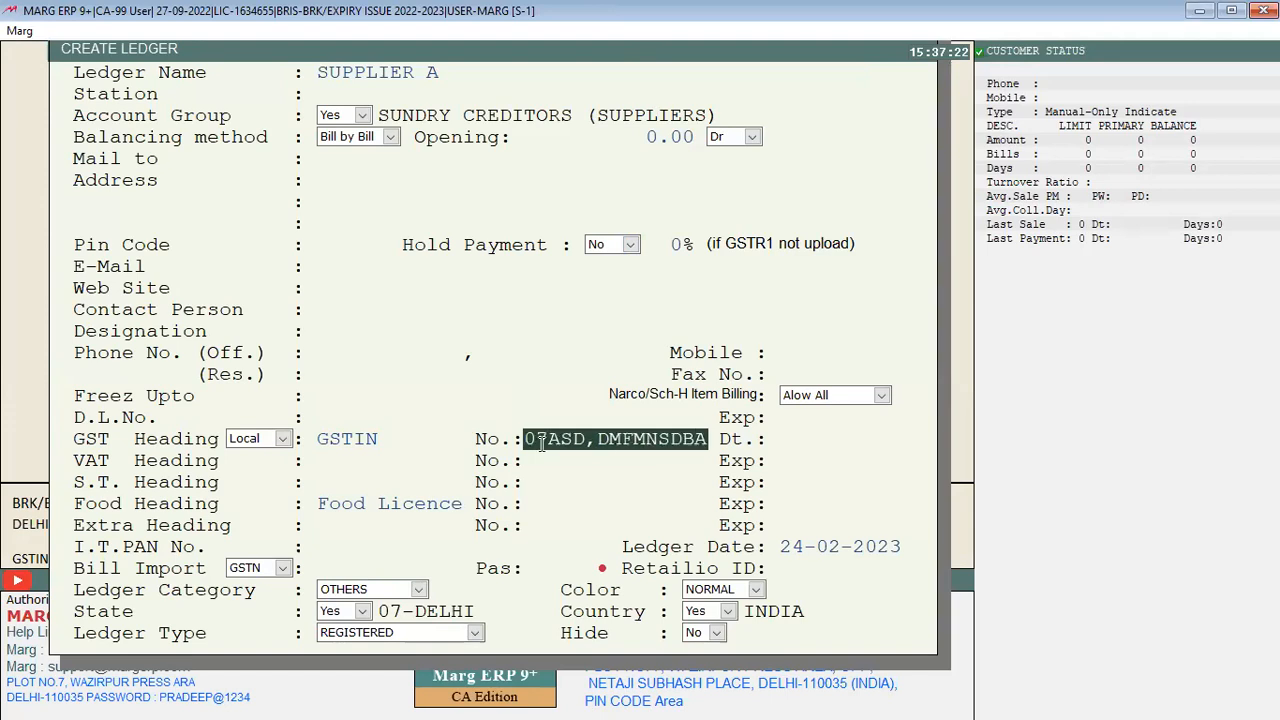
pyautogui.hotkey('ctrl', 'w')
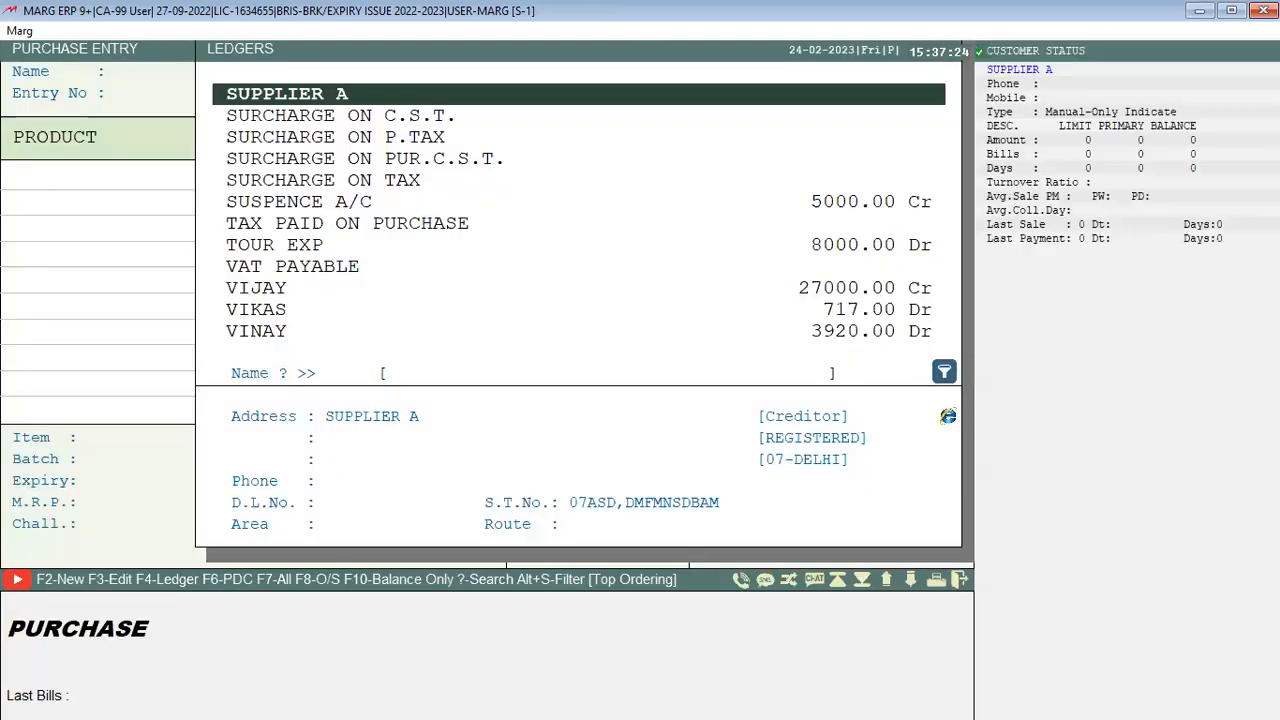
# Create a ledger named SUPPLIER B under SUNDRY CREDITORS (SUPPLIERS), enter its GSTIN and save it
pyautogui.press('F2')
pyautogui.press('Return')
pyautogui.write('SUPP')
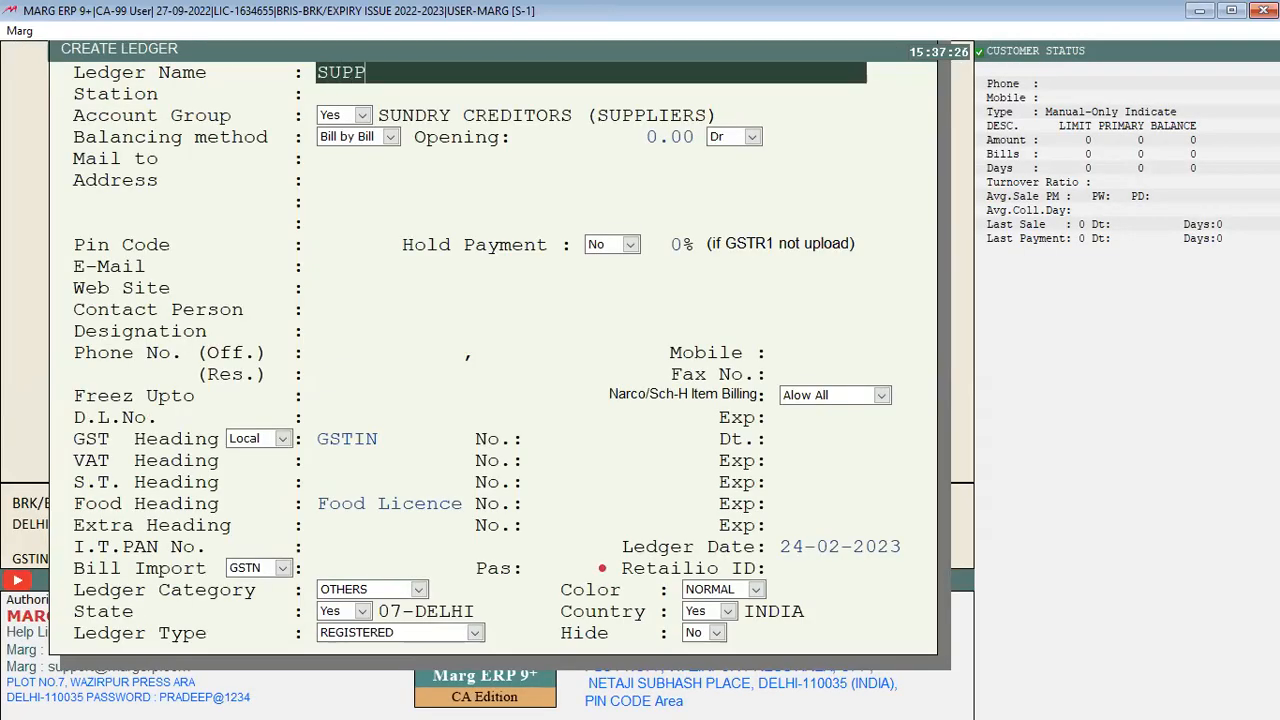
pyautogui.write('LIER B')
pyautogui.click(536, 441)
pyautogui.write('07SDAJKHAFBWS')
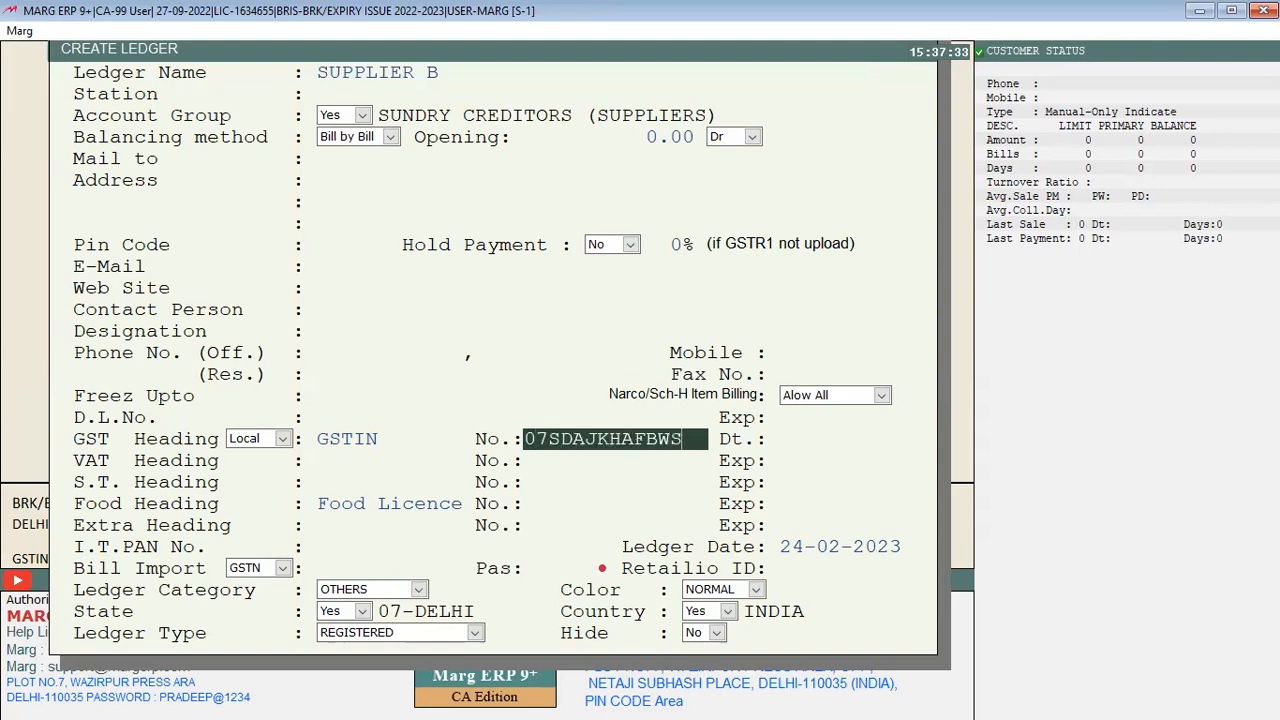
pyautogui.press('pagedown')
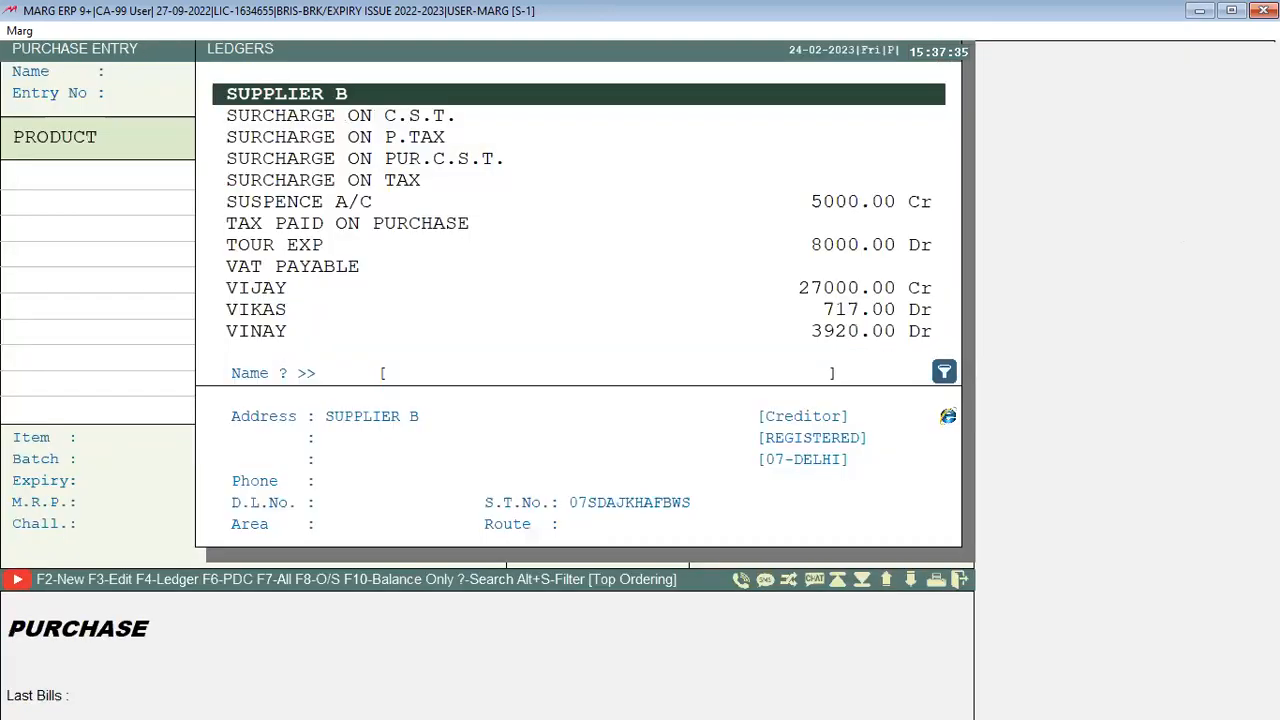
# Examine the calculation type in SUPPLIER A's other ledger details, then return to the ledger list
pyautogui.press('Up')
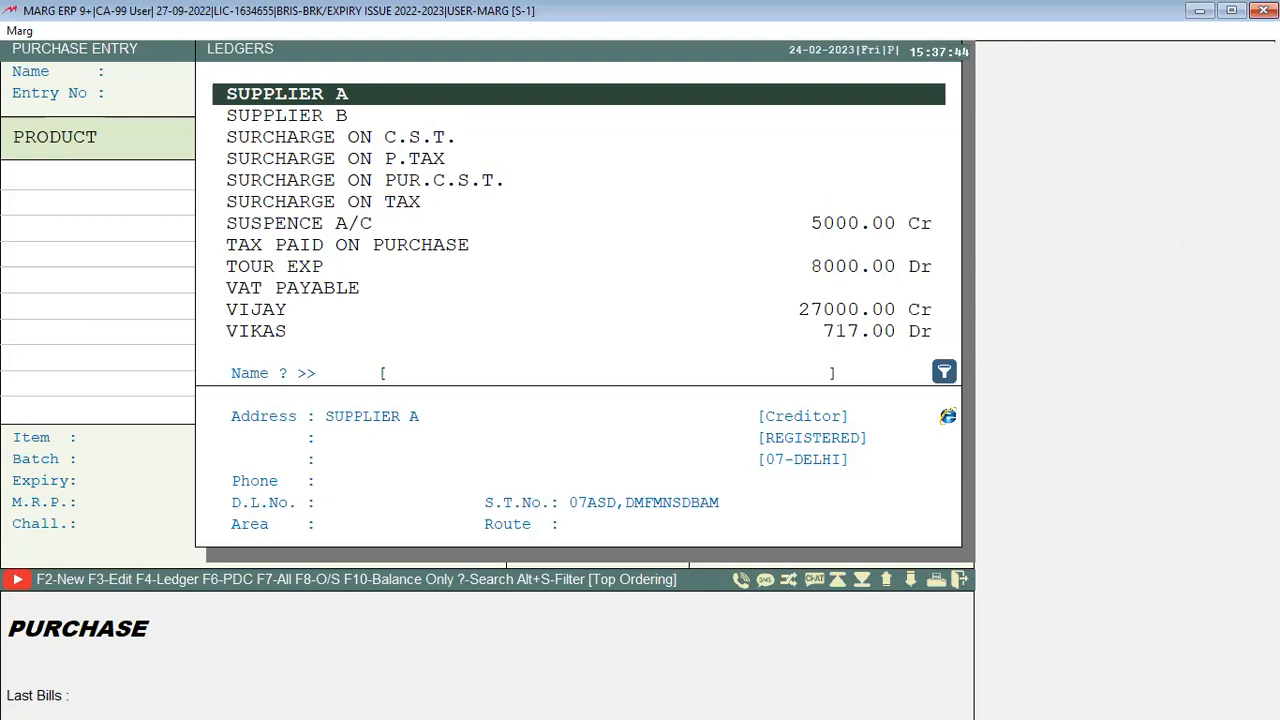
pyautogui.press('F3')
pyautogui.press('Down')
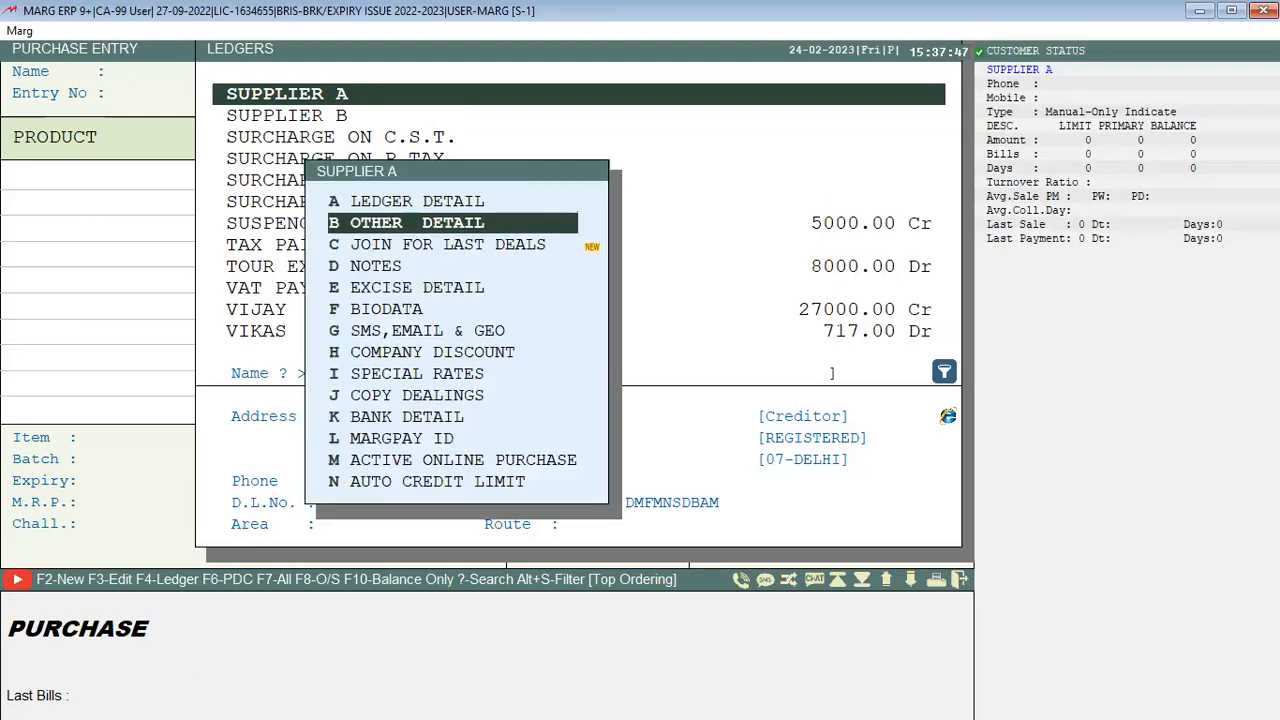
pyautogui.press('Return')
pyautogui.press('Return')
pyautogui.press('Return')
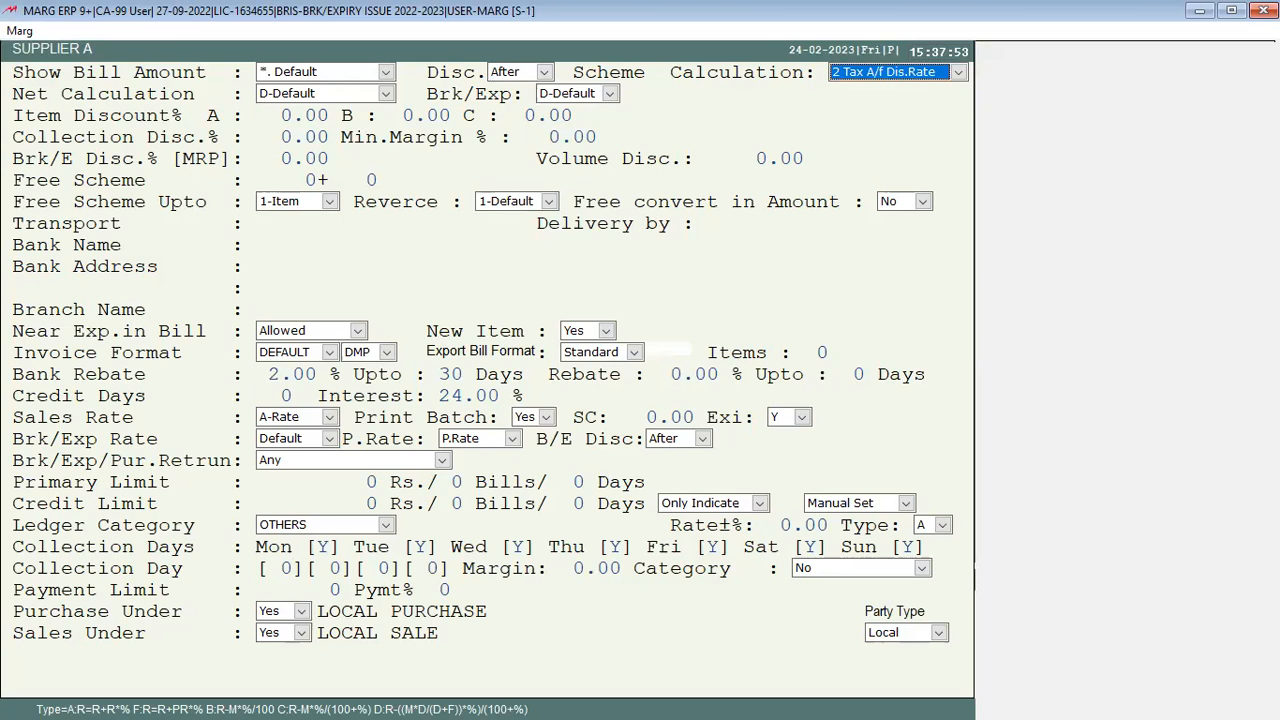
pyautogui.press('Escape')
pyautogui.press('Escape')
pyautogui.press('Down')
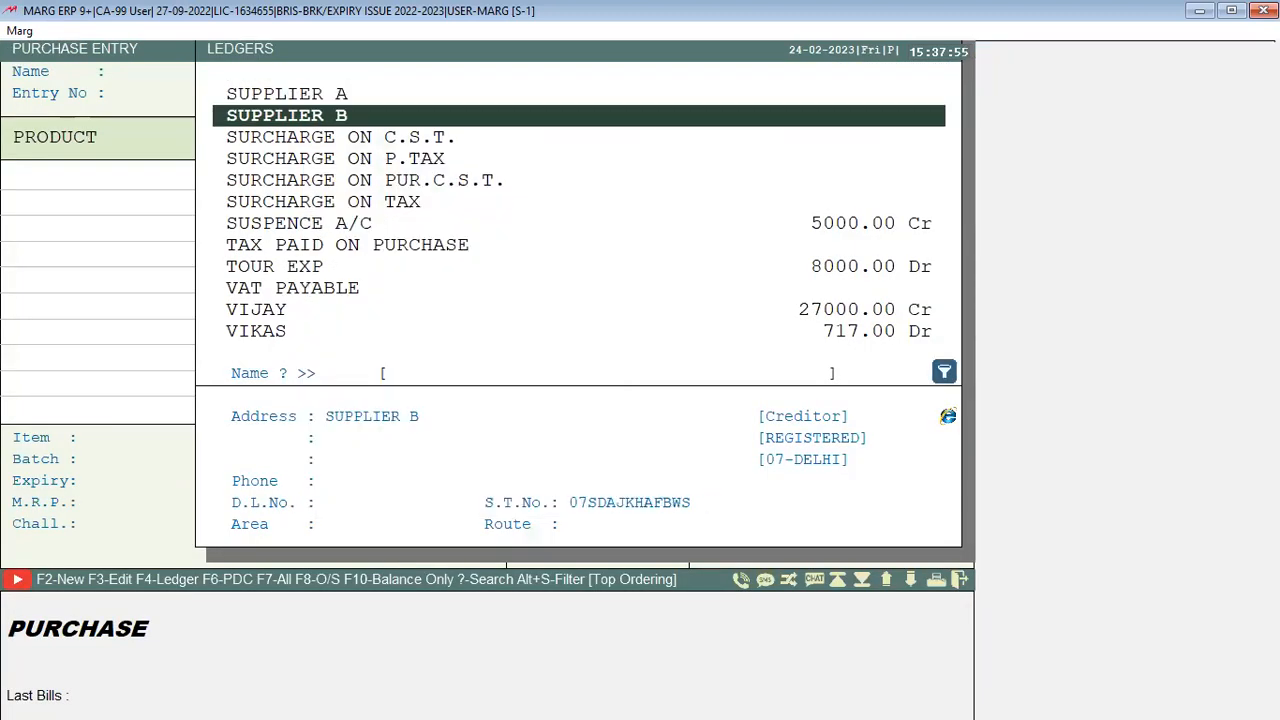
pyautogui.press('F3')
pyautogui.press('Down')
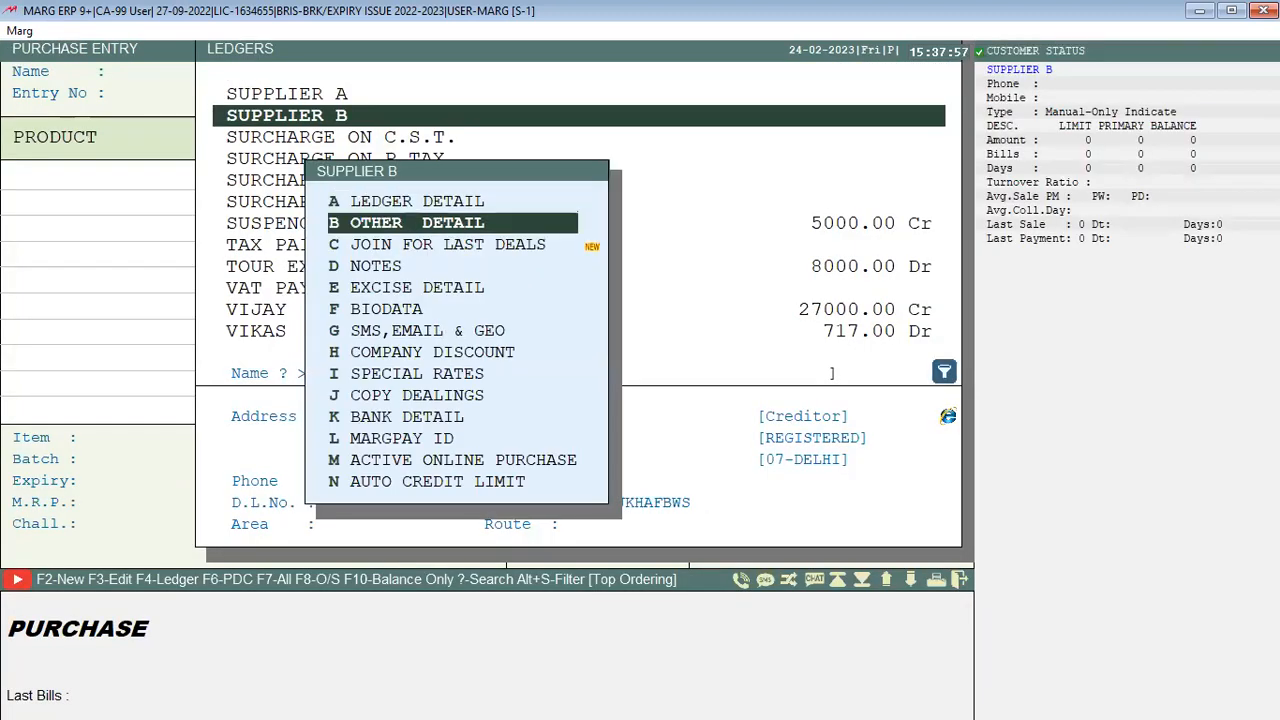
pyautogui.press('Return')
pyautogui.press('Return')
pyautogui.press('Return')
pyautogui.press('Return')
pyautogui.press('Up')
pyautogui.press('Up')
pyautogui.press('Up')
pyautogui.press('Escape')
pyautogui.press('Escape')
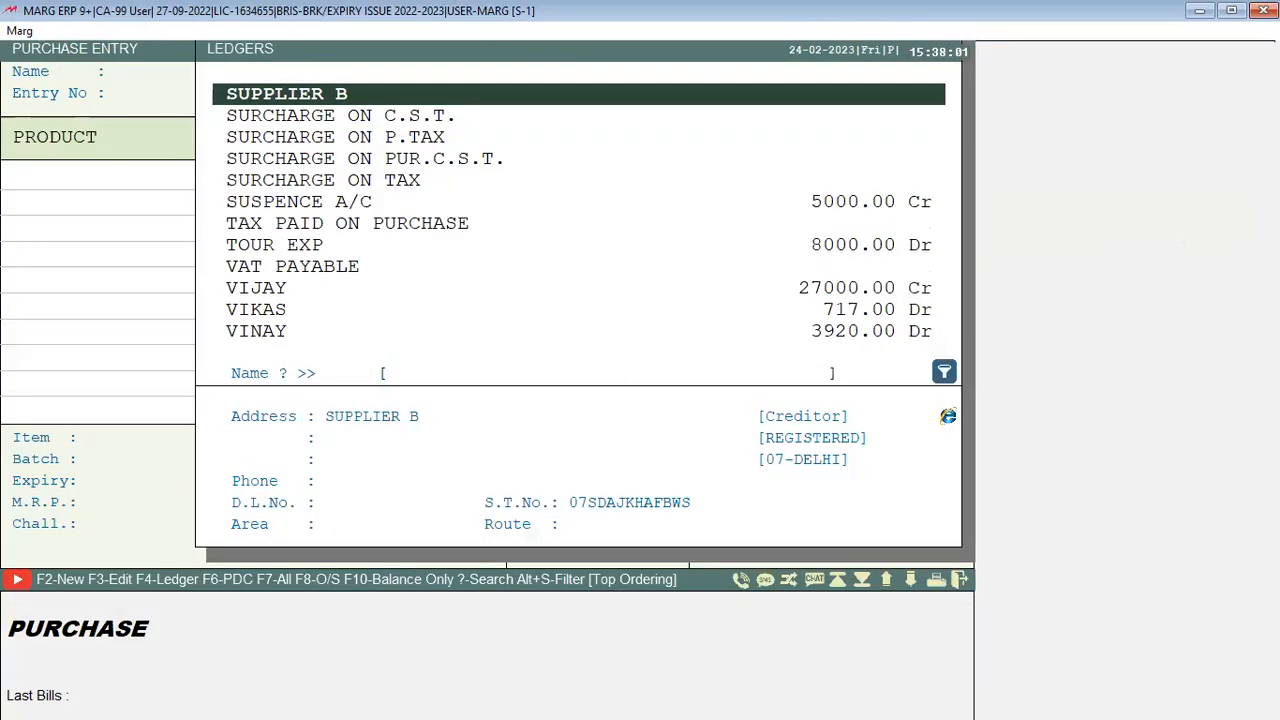
# Set the calculation type in SUPPLIER B's other ledger details to 9 All Inclusive and return to the ledger list
pyautogui.press('F3')
pyautogui.press('Down')
pyautogui.press('Return')
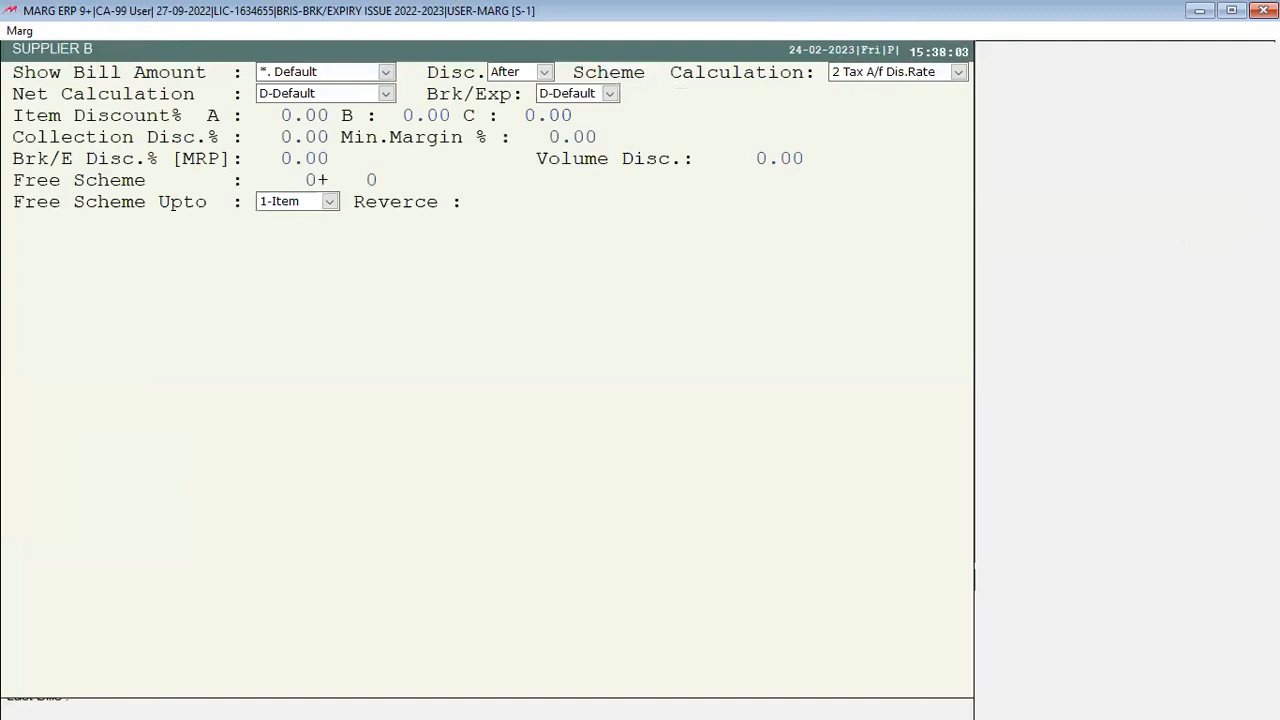
pyautogui.press('Return')
pyautogui.press('Return')
pyautogui.press('9')
pyautogui.press('Return')
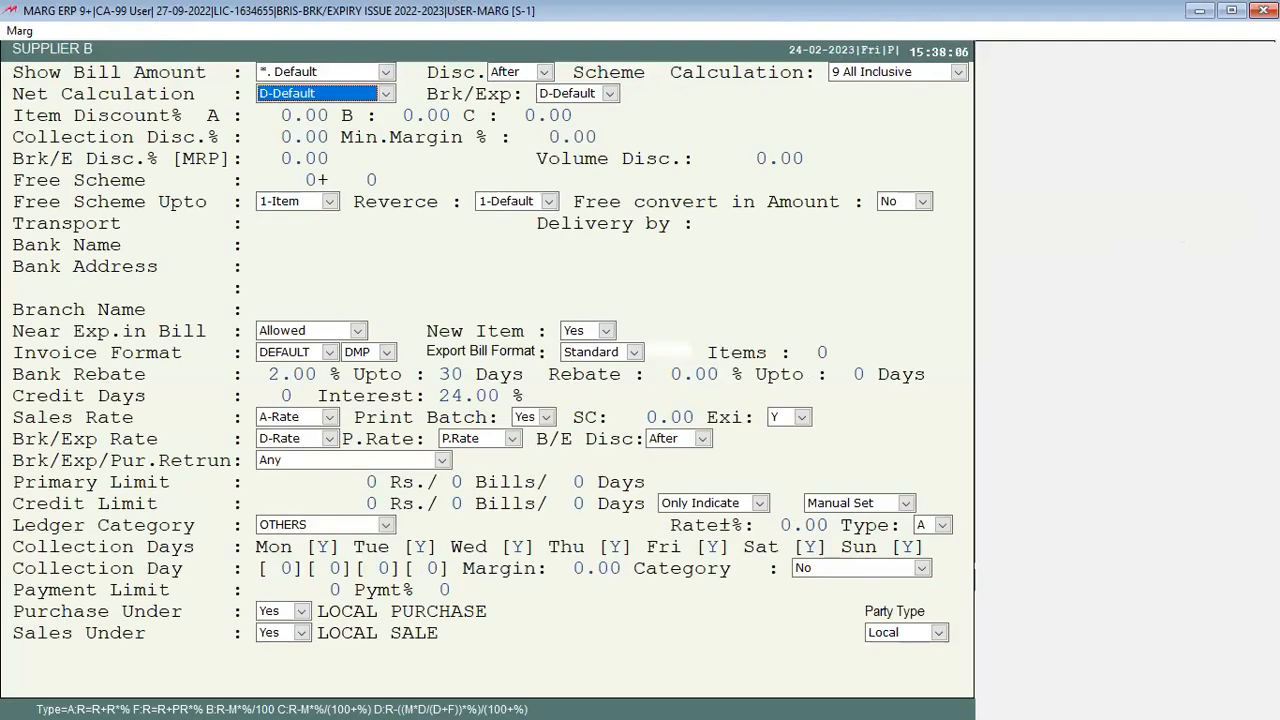
pyautogui.press('Escape')
pyautogui.press('Escape')
# Start a purchase bill for SUPPLIER A with party number DSA and accept the bill details
pyautogui.press('Up')
pyautogui.press('Return')
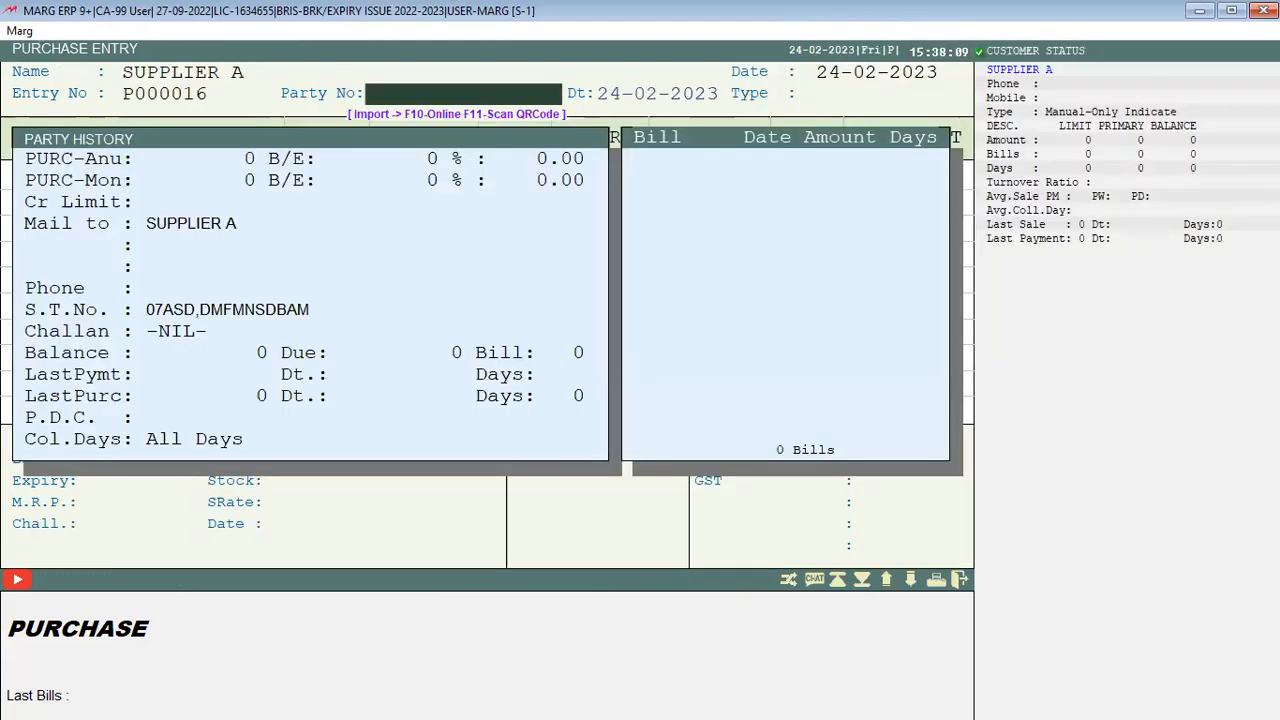
pyautogui.press('Return')
pyautogui.press('Return')
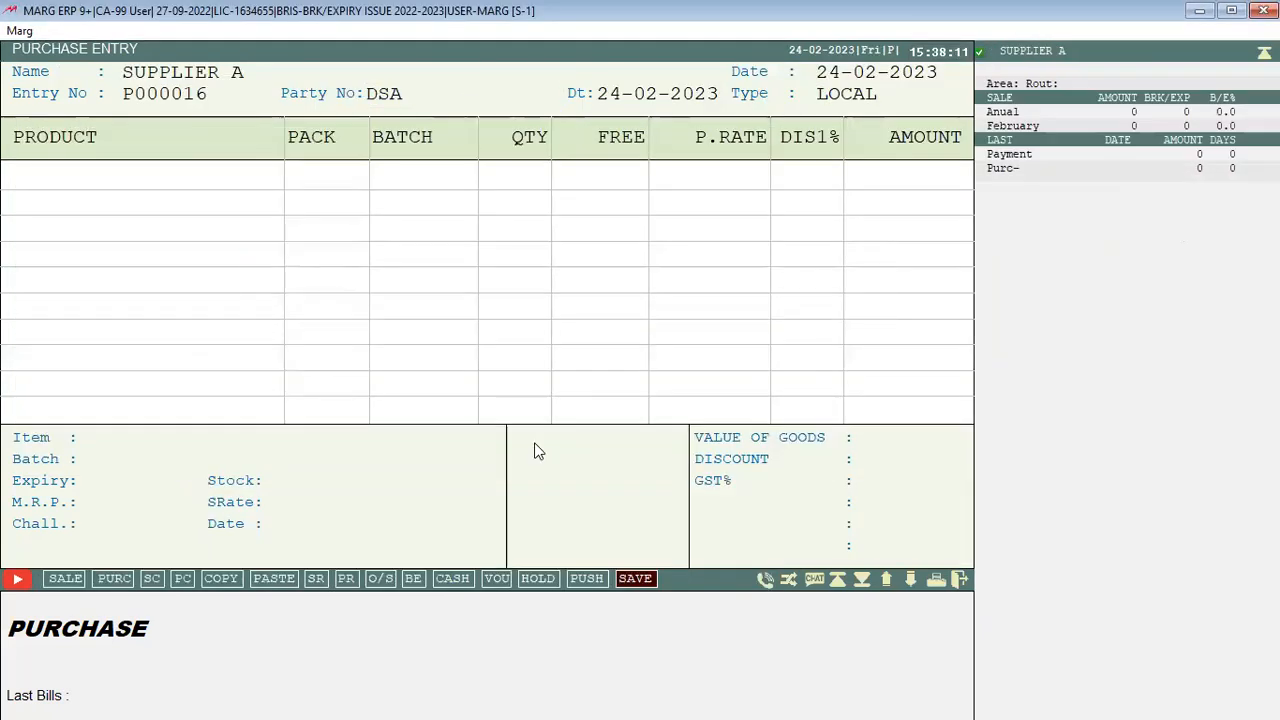
# Add 100 CANDY from batch B0012345 at a purchase rate of 10.00 to SUPPLIER A's bill, accepting the batch details
pyautogui.press('Return')
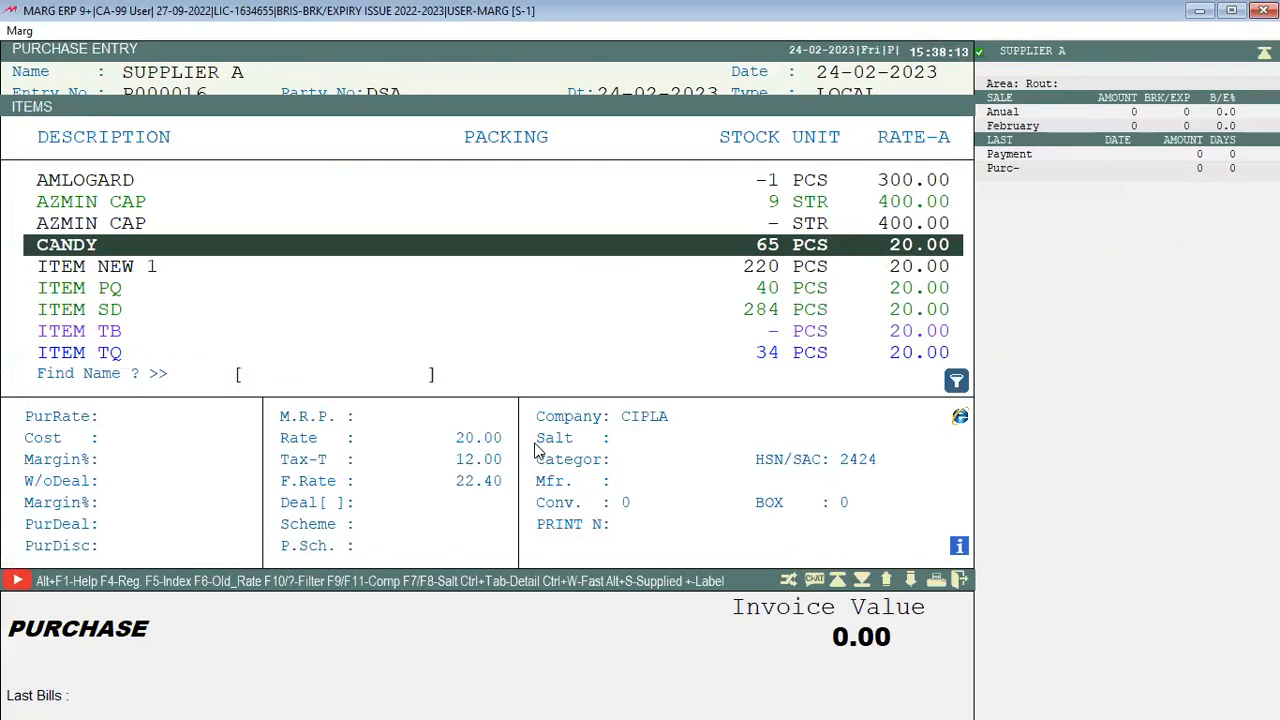
pyautogui.press('Return')
pyautogui.press('Return')
pyautogui.press('Return')
pyautogui.press('Return')
pyautogui.write('100')
pyautogui.press('Return')
pyautogui.press('Return')
pyautogui.press('Return')
pyautogui.press('Return')
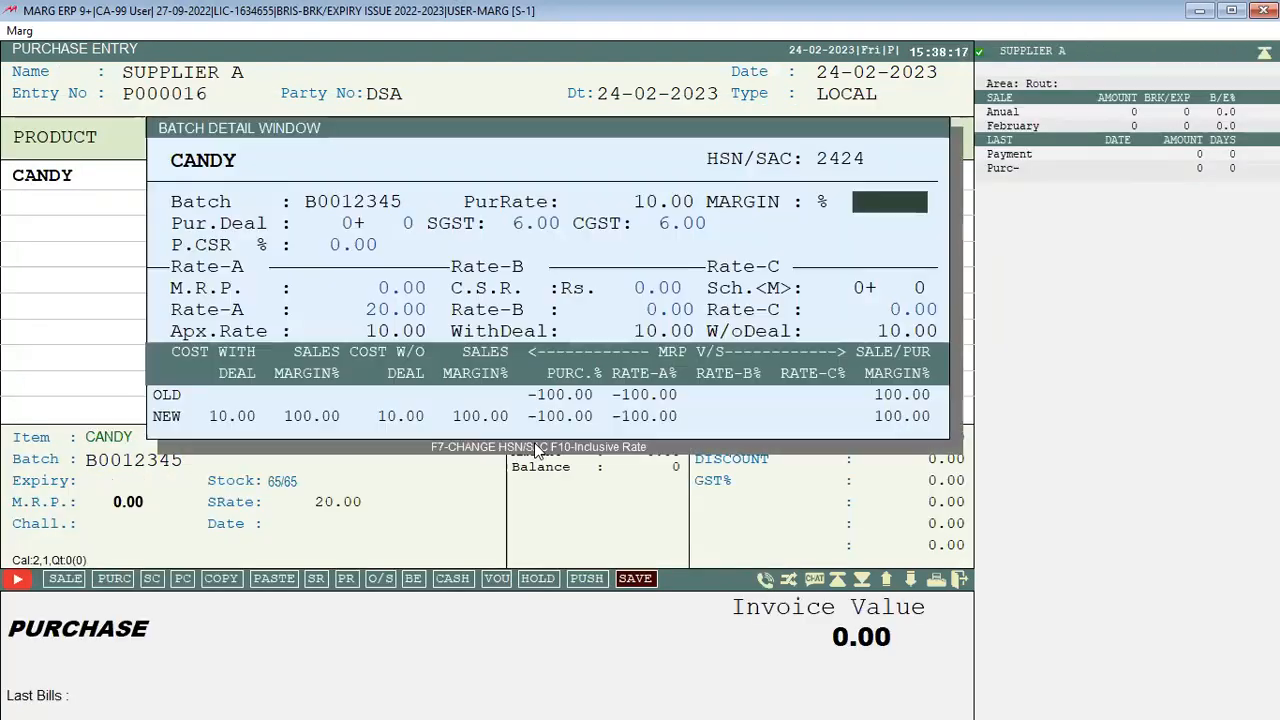
pyautogui.press('Return')
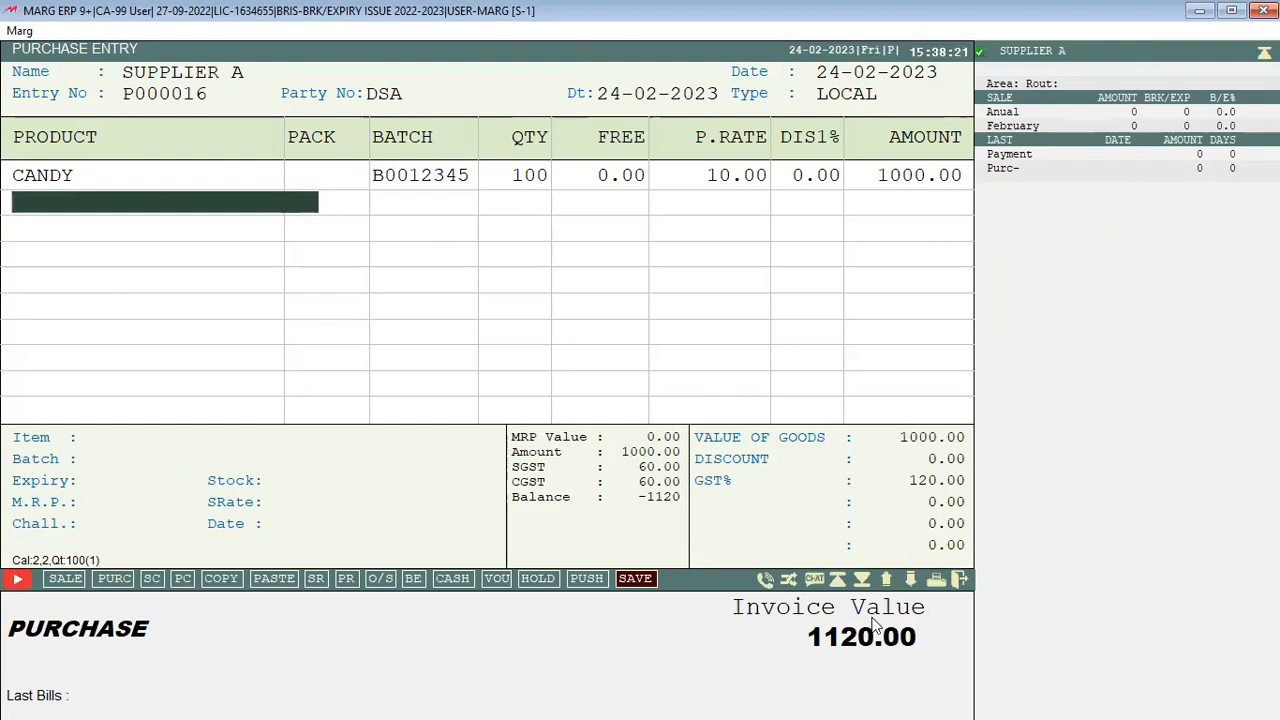
# Discard the purchase bill for SUPPLIER A and return to the ledger list
pyautogui.press('Escape')
pyautogui.press('Escape')
pyautogui.press('y')
# Start a purchase bill for SUPPLIER B with party number ASDAS and a 0.00 item discount
pyautogui.press('Down')
pyautogui.press('Return')
pyautogui.write('ASDAS')
pyautogui.press('Return')
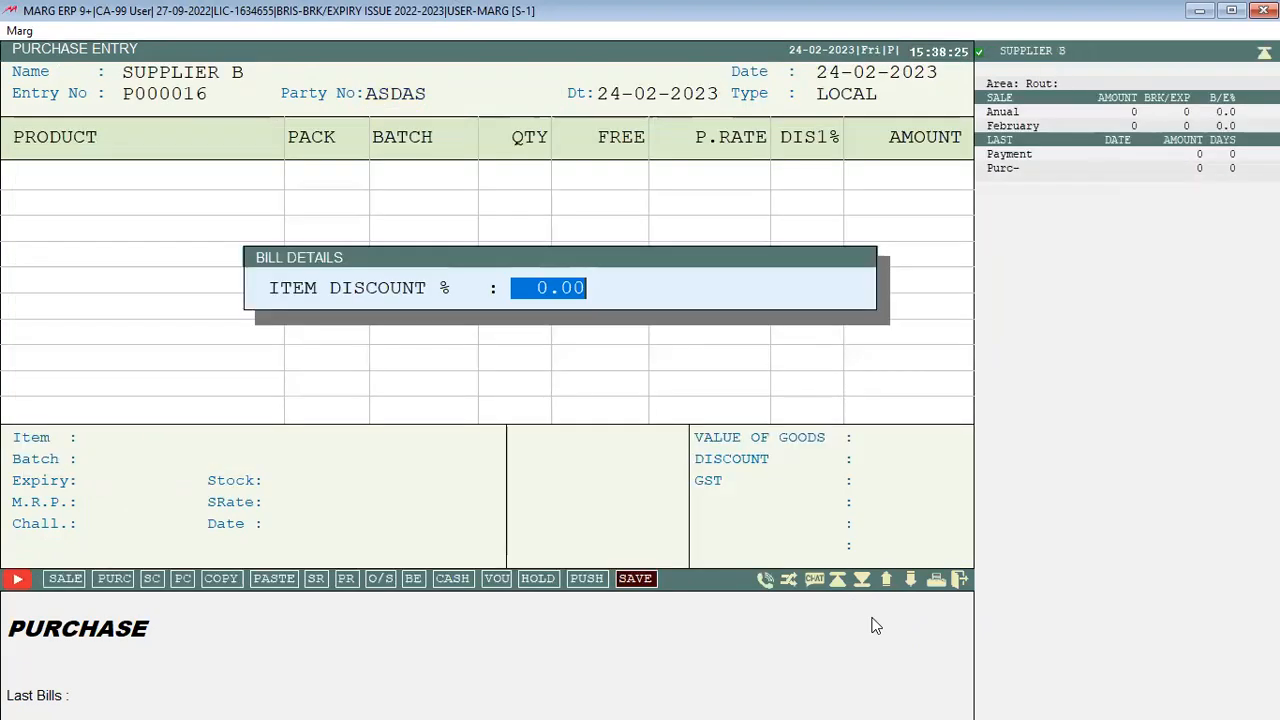
pyautogui.press('Return')
# Add 10 CANDY from batch B0012345 at a purchase rate of 10.00 to SUPPLIER B's bill to check the tax-inclusive calculation
pyautogui.press('Return')
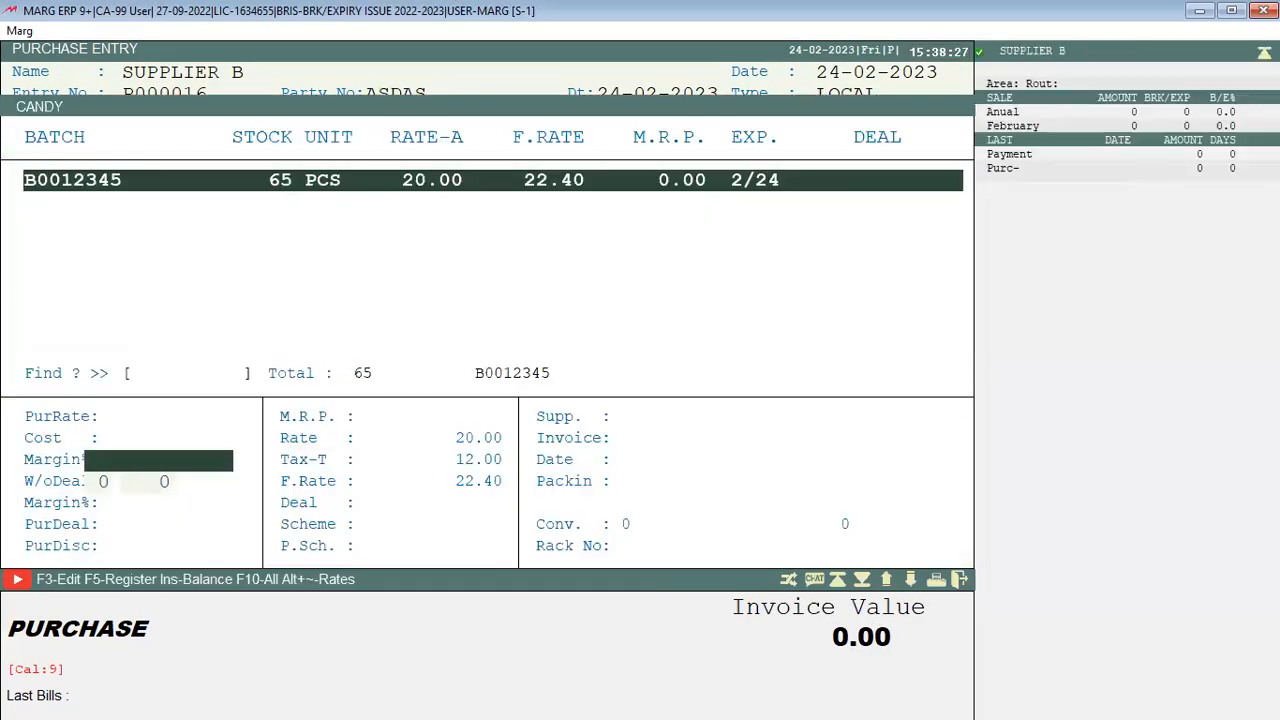
pyautogui.press('Return')
pyautogui.write('10')
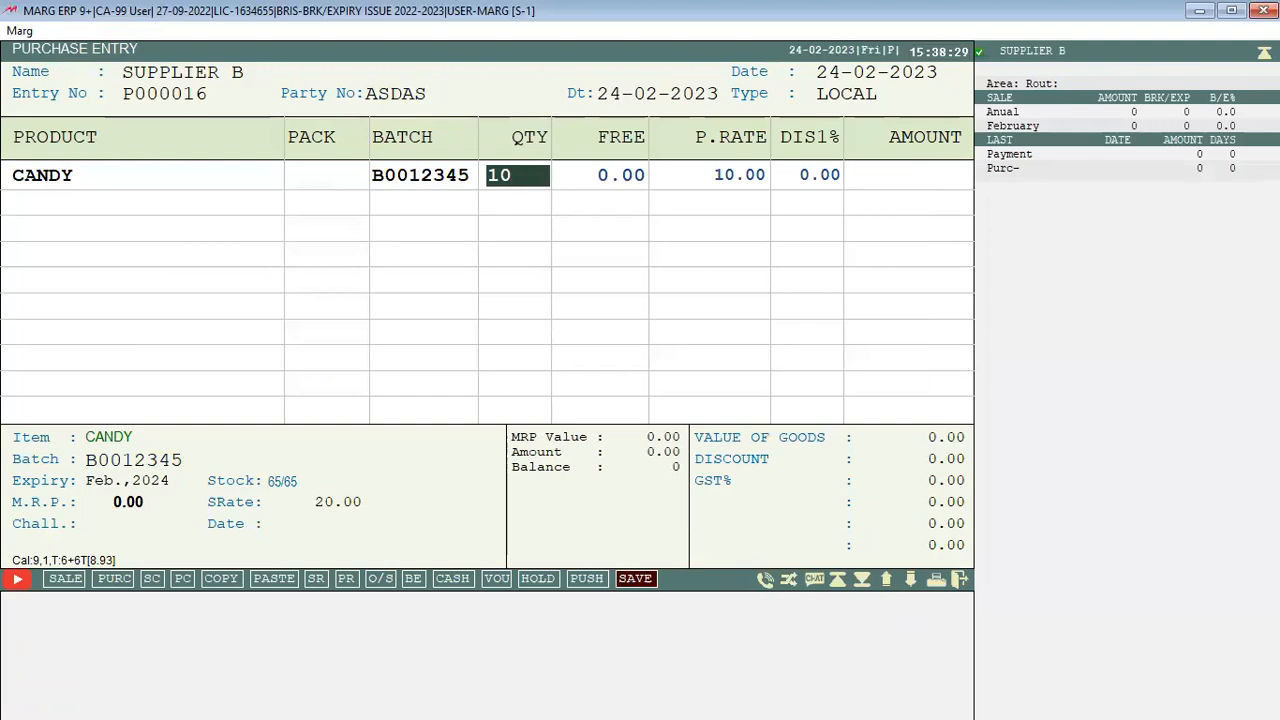
pyautogui.press('Return')
pyautogui.press('Return')
pyautogui.press('Return')
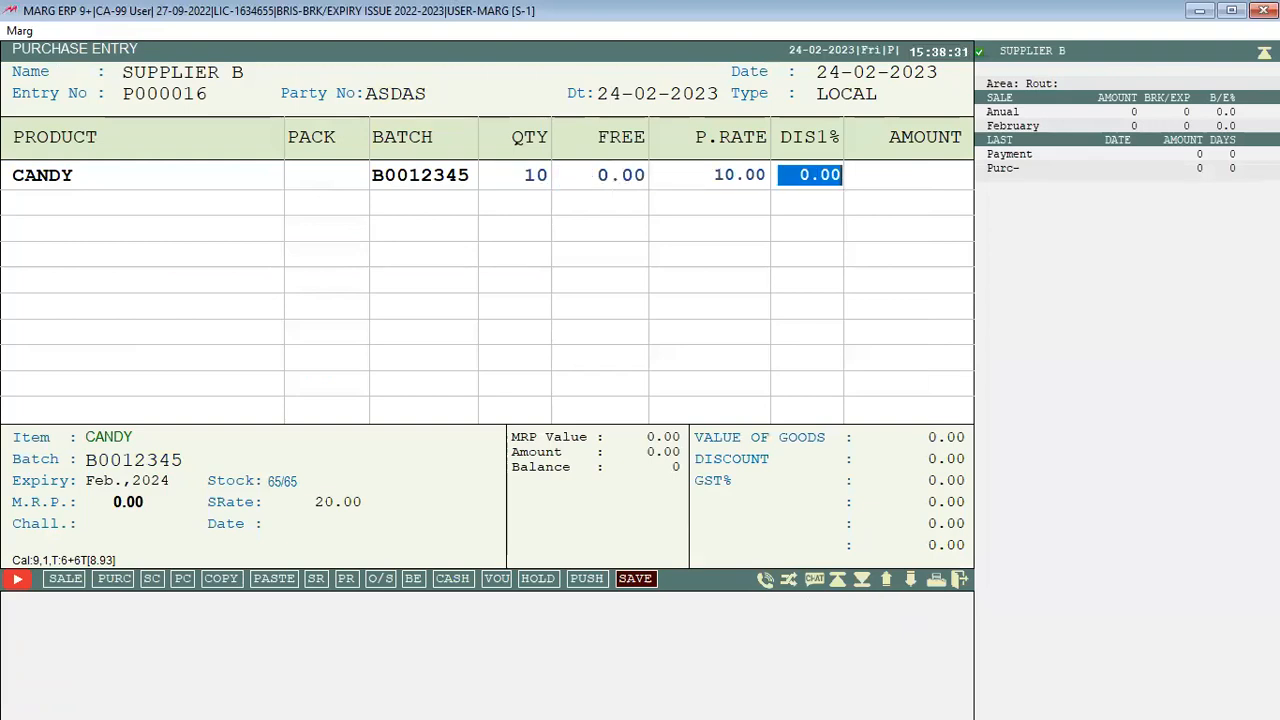
pyautogui.press('Return')
pyautogui.press('Return')
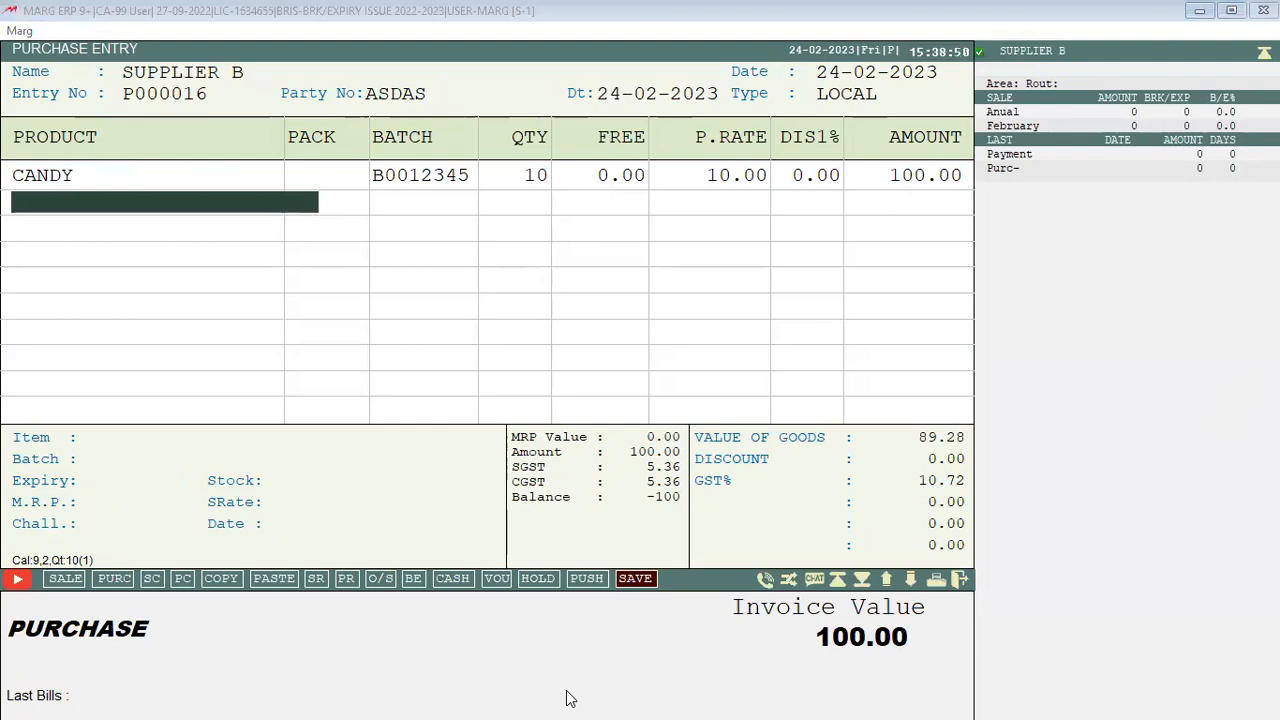
pyautogui.click(606, 8)
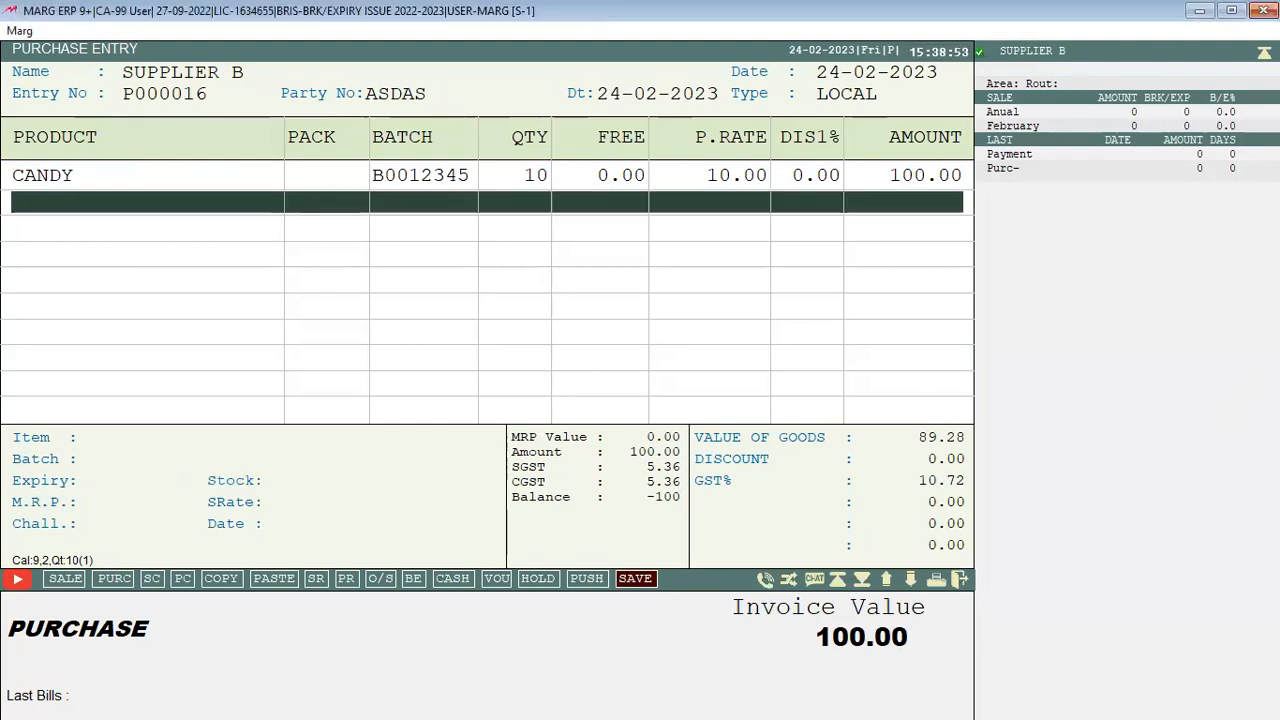
# Discard SUPPLIER B's purchase bill and go back to the date of a blank purchase entry
pyautogui.press('Escape')
pyautogui.press('Right')
pyautogui.press('Return')
pyautogui.press('Up')
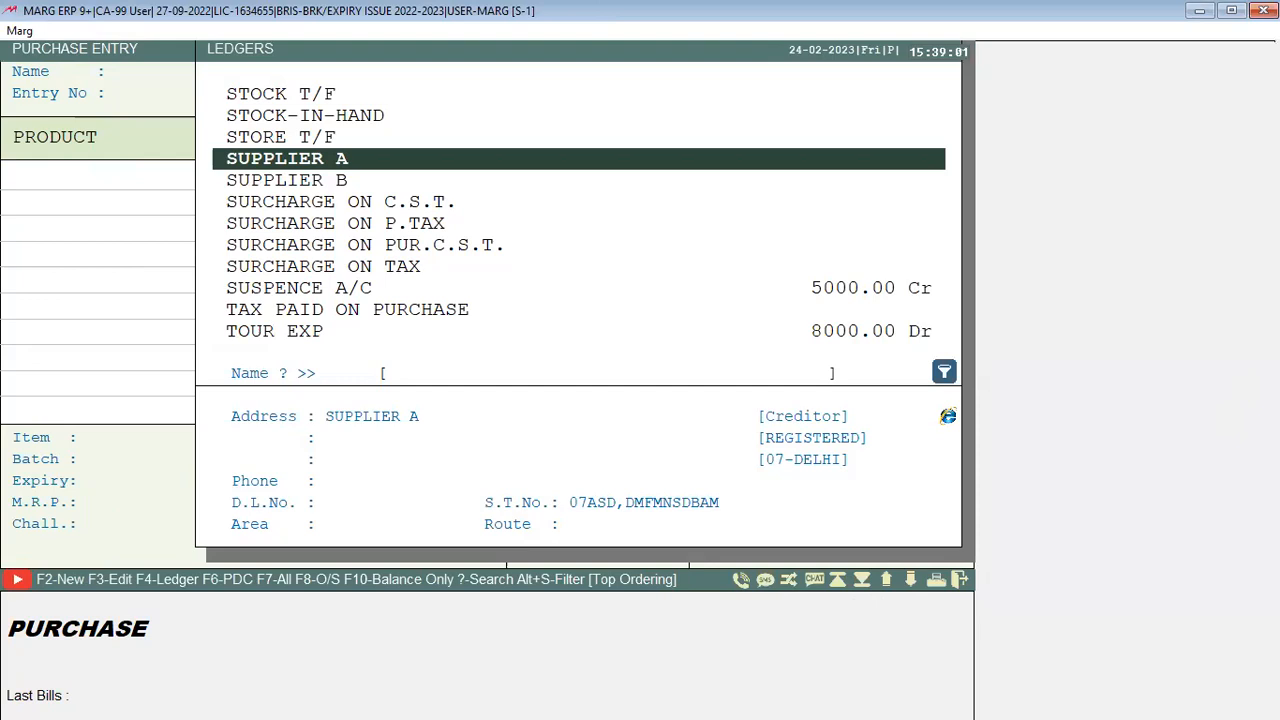
pyautogui.press('Down')
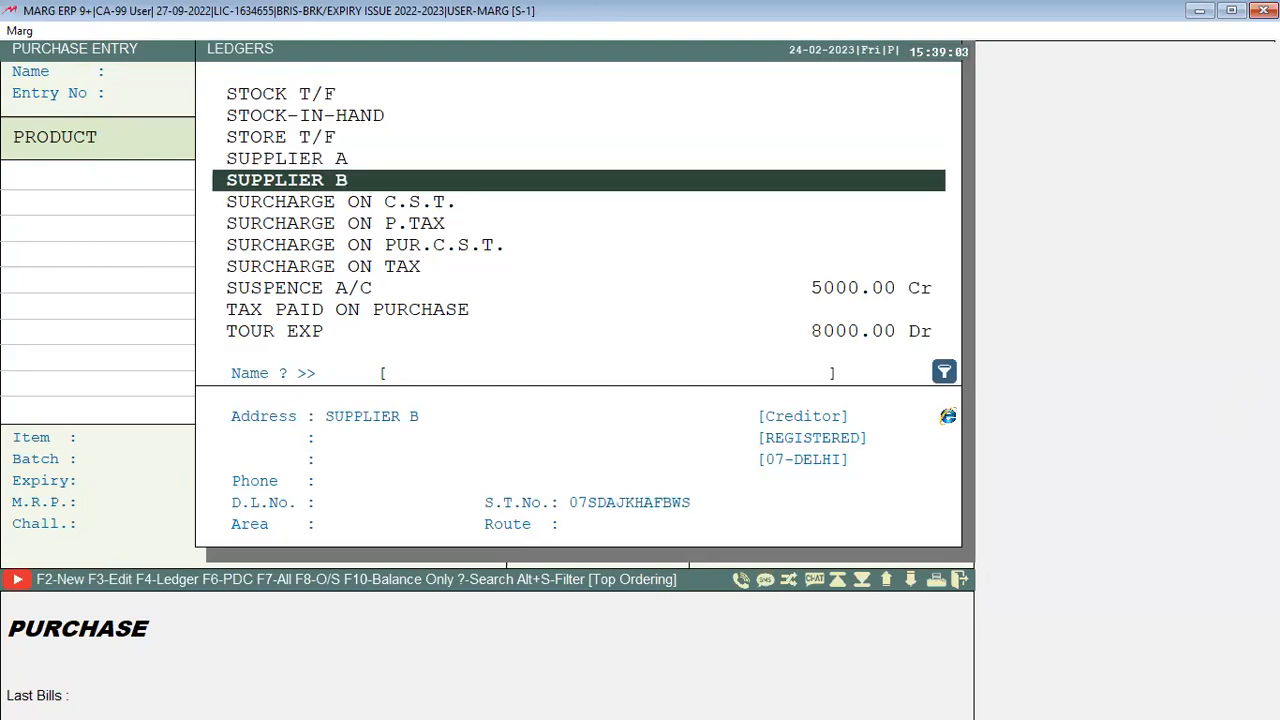
pyautogui.press('Up')
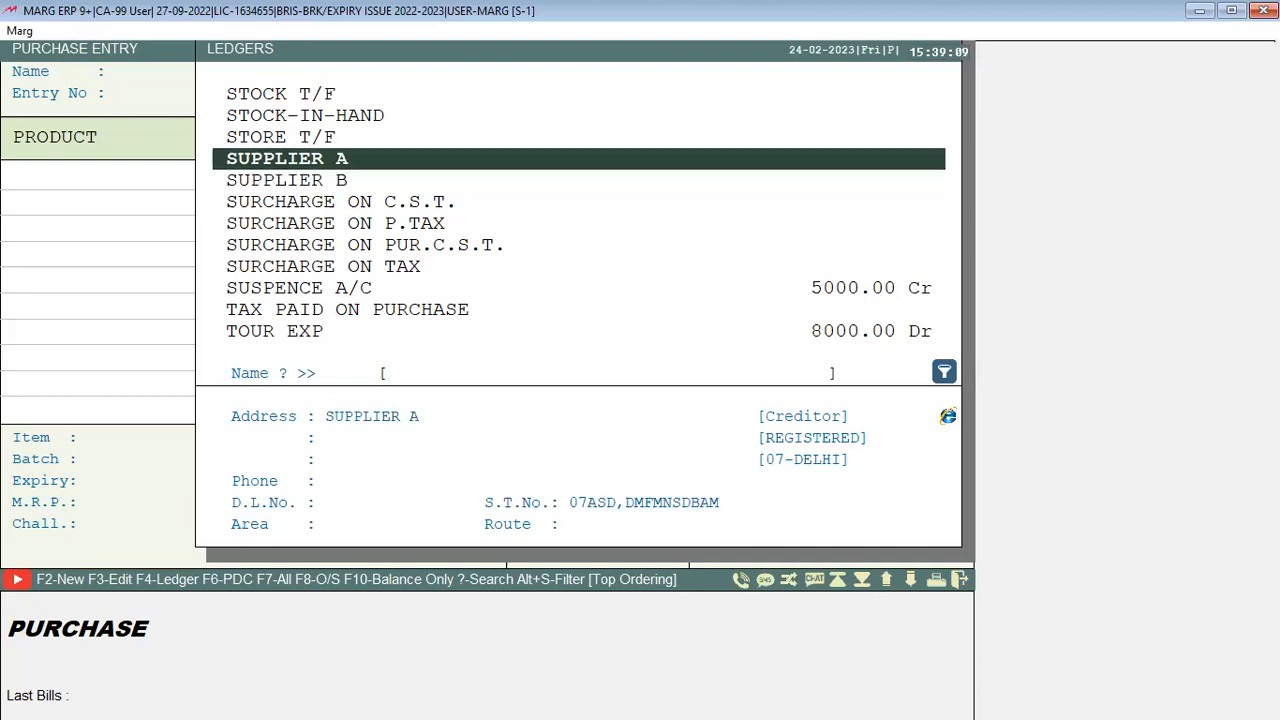
pyautogui.press('Down')
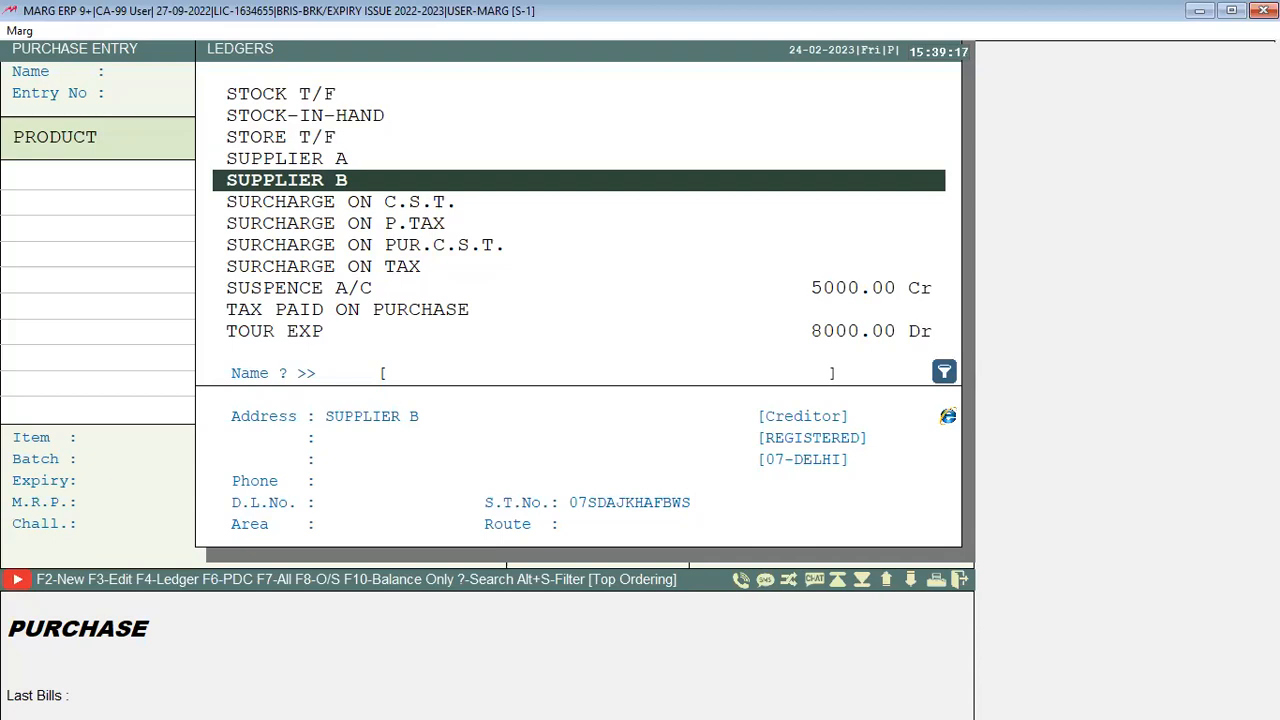
pyautogui.press('Escape')
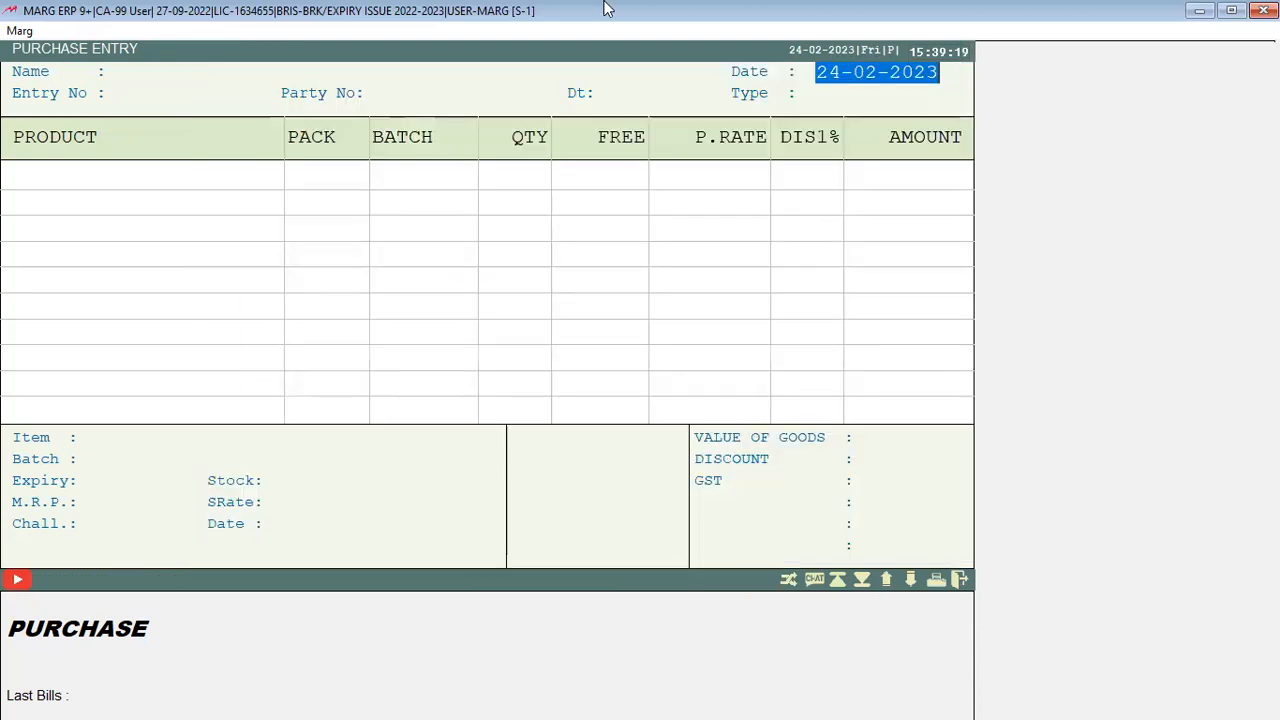
# Start another purchase bill for SUPPLIER B with party number SDFSDS and accept the bill details
pyautogui.press('Return')
pyautogui.press('Return')
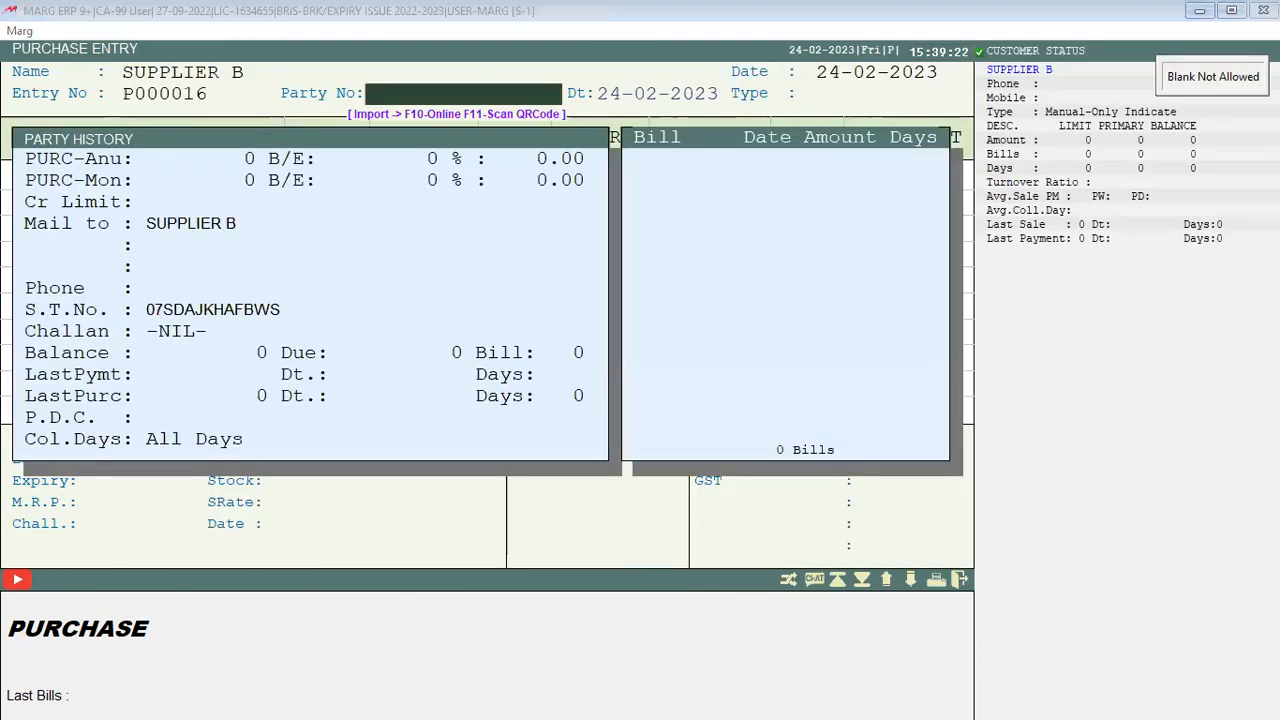
pyautogui.click(606, 8)
pyautogui.write('SDFSDS')
pyautogui.press('Return')
pyautogui.press('Return')
pyautogui.press('Return')
pyautogui.press('Return')
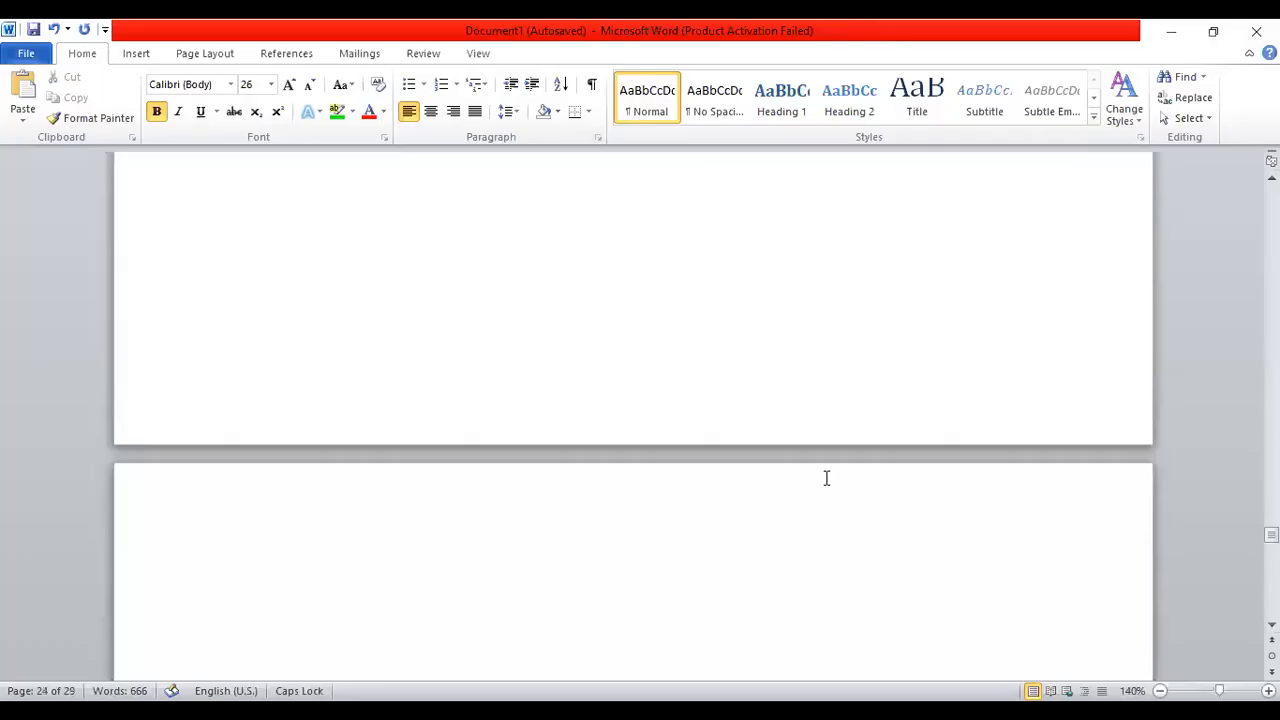
# Switch to Word and write the summary lines "GST(I/E)----- P/S" and "CONTROL ROOM –" on the blank page
pyautogui.write('GST(I')
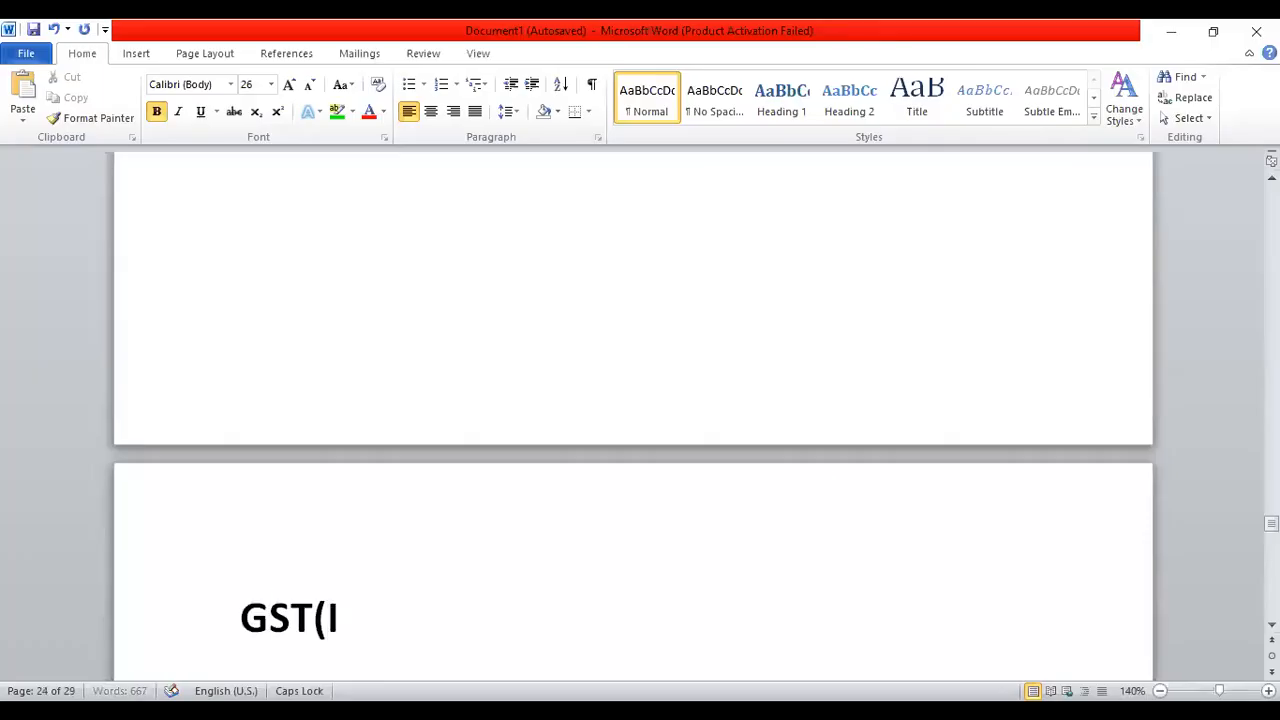
pyautogui.write('/E)----- P/S')
pyautogui.press('Return')
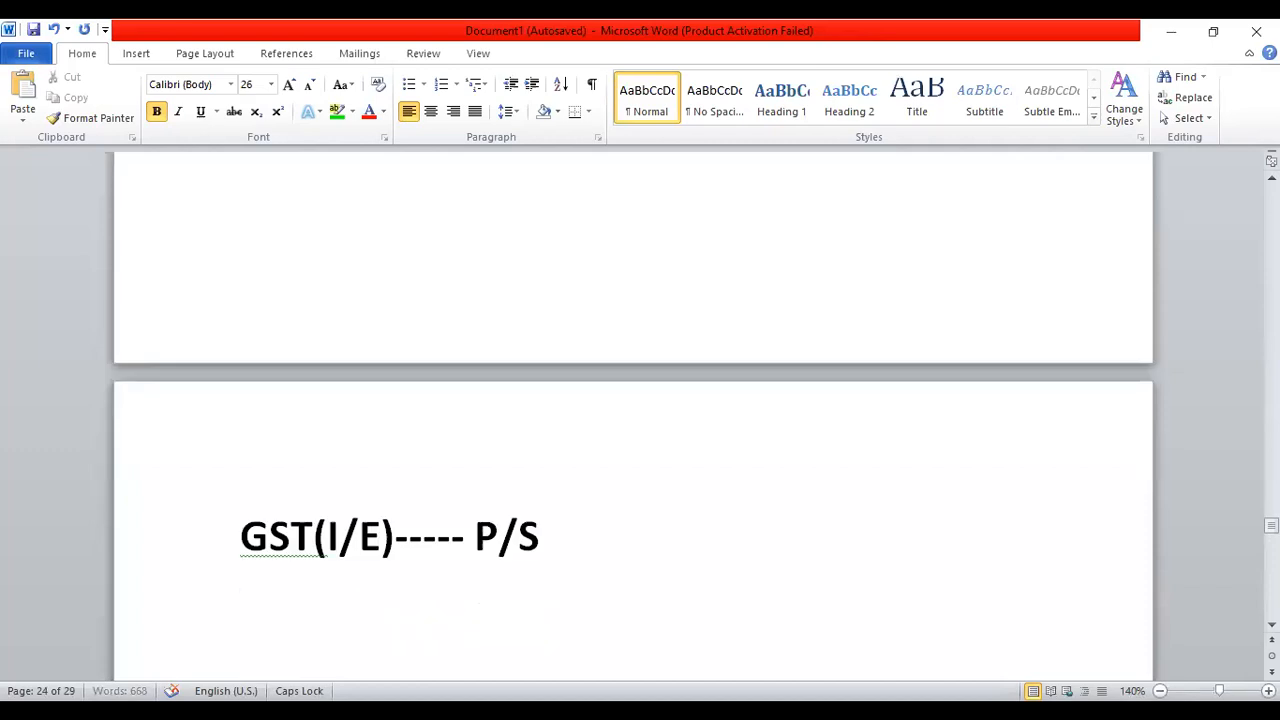
pyautogui.write('CONTR')
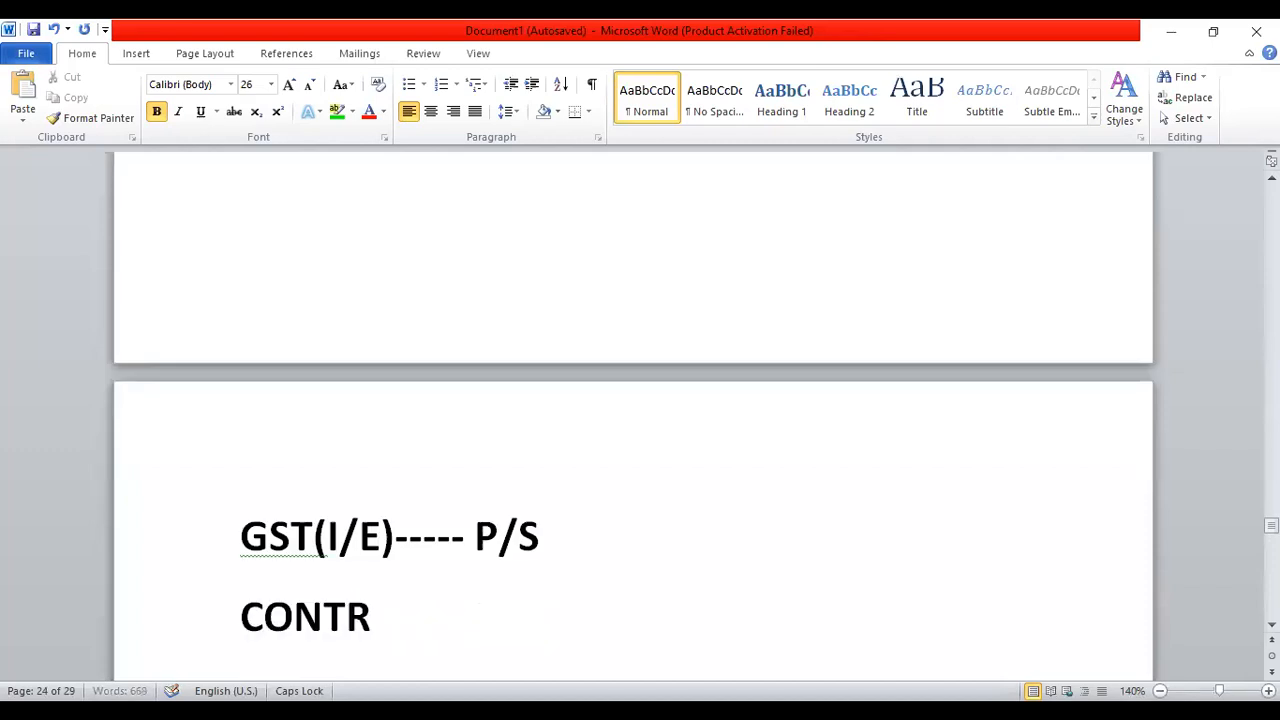
pyautogui.write('OL ')
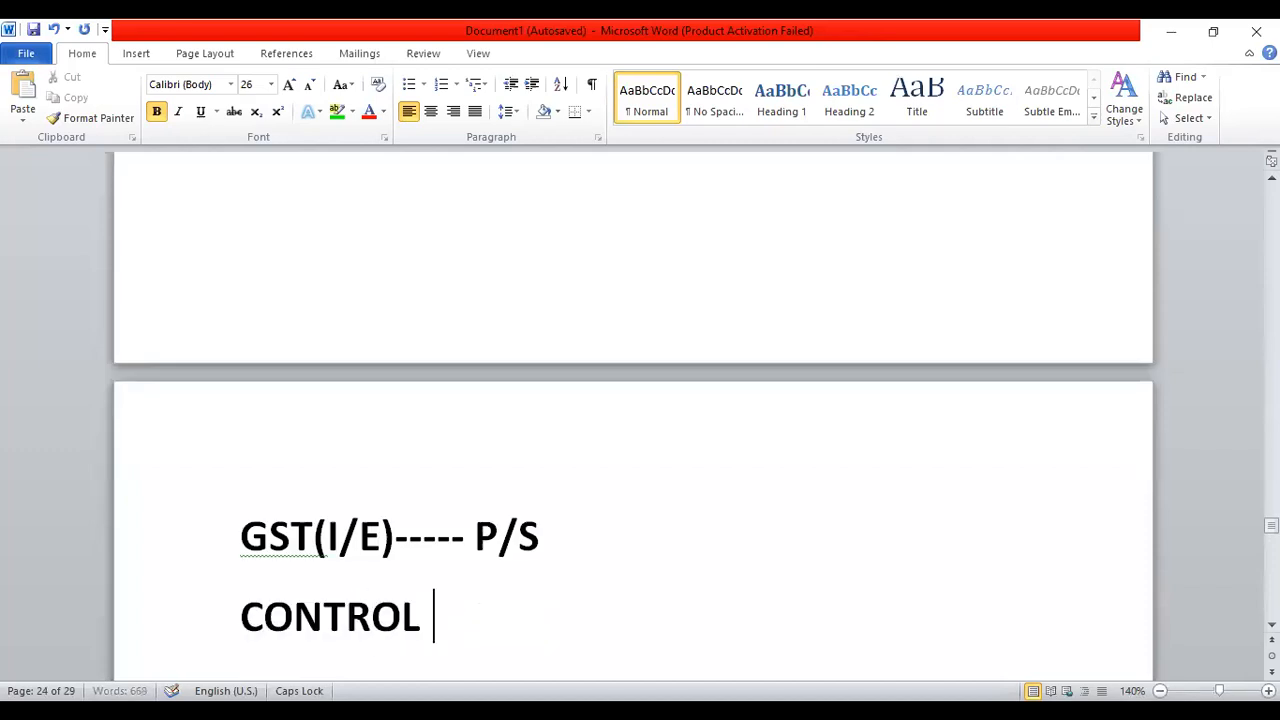
pyautogui.write('RO')
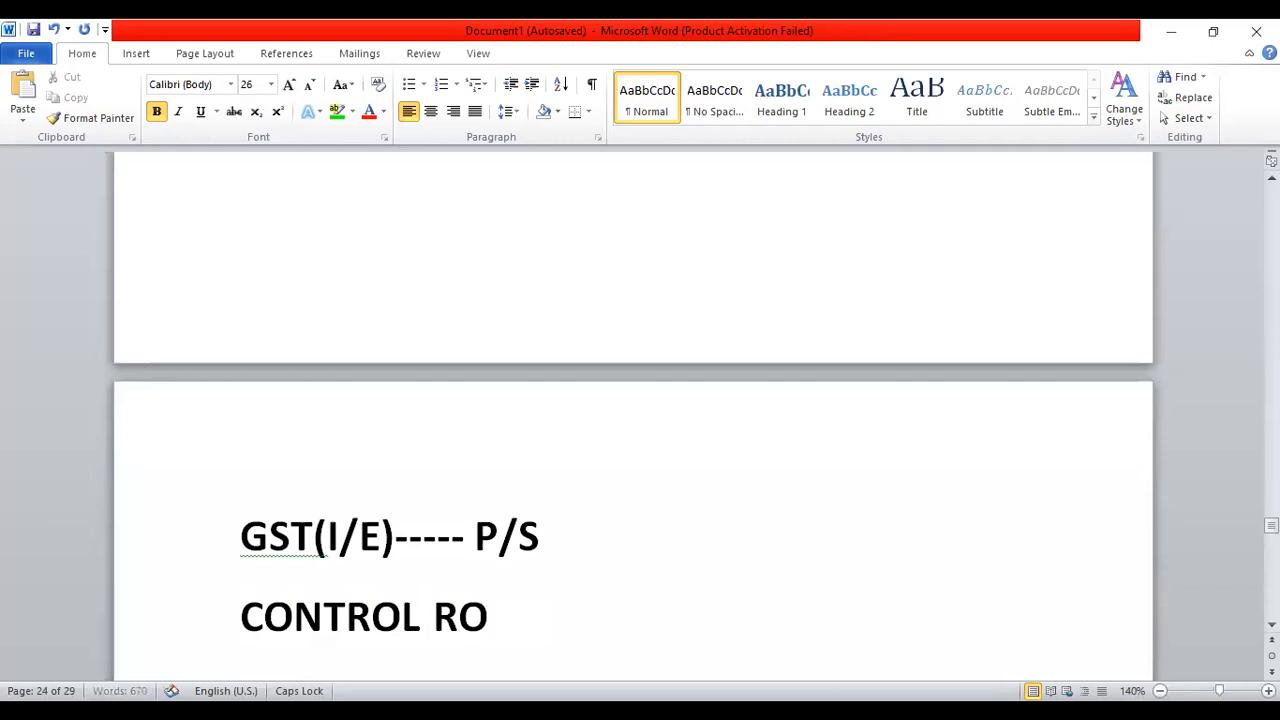
pyautogui.write('OM -')
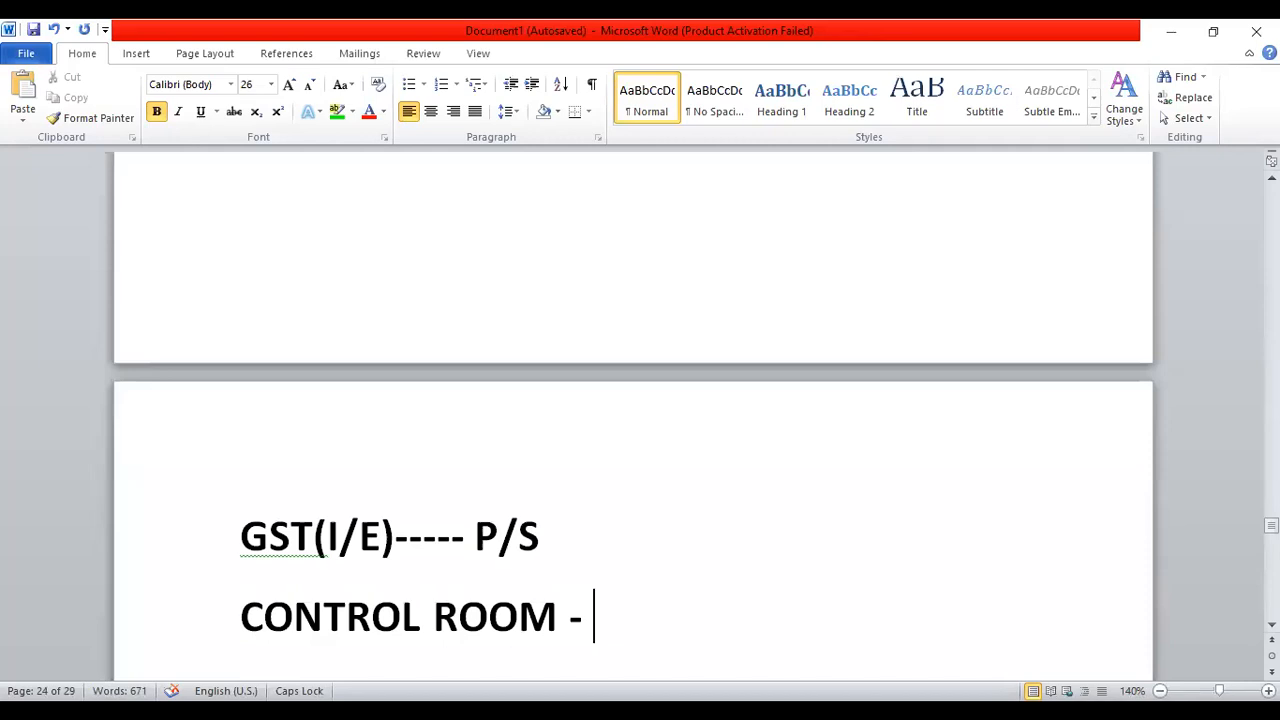
pyautogui.press('Return')
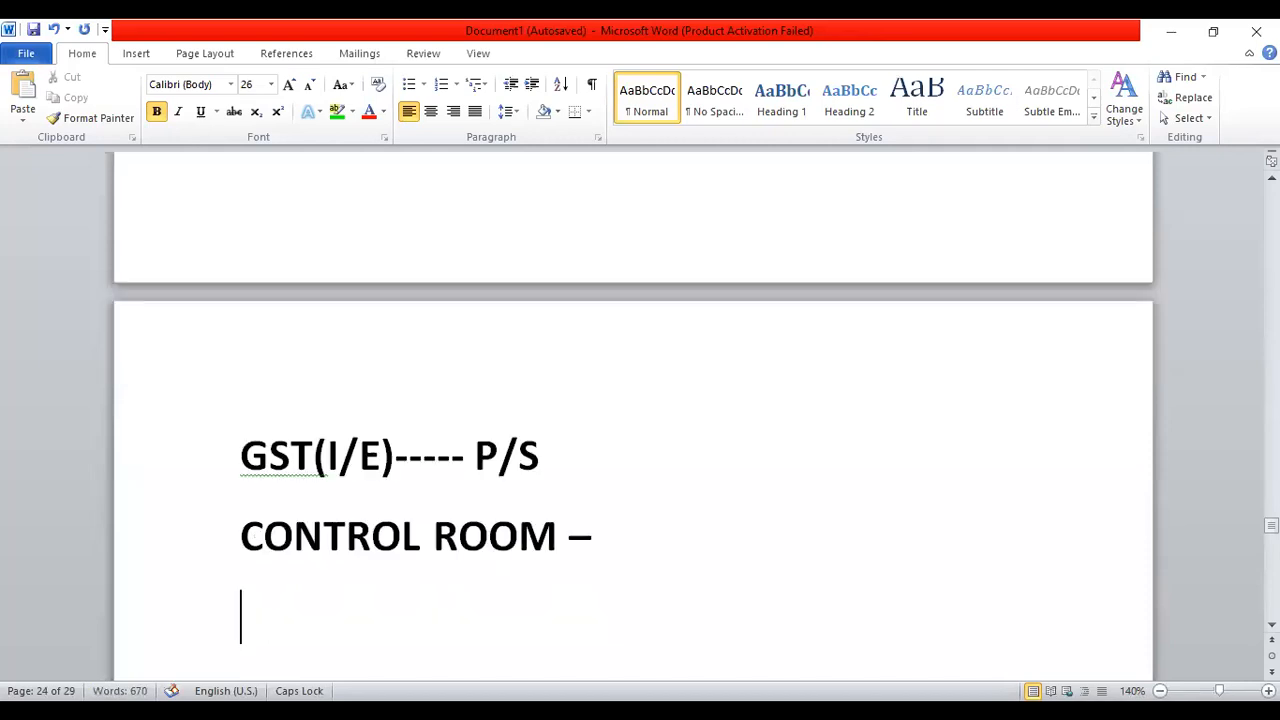
# Write the third summary line "PARTY WISE- LEDGER DETAIL - CAL" below the CONTROL ROOM line
pyautogui.write('PARTY')
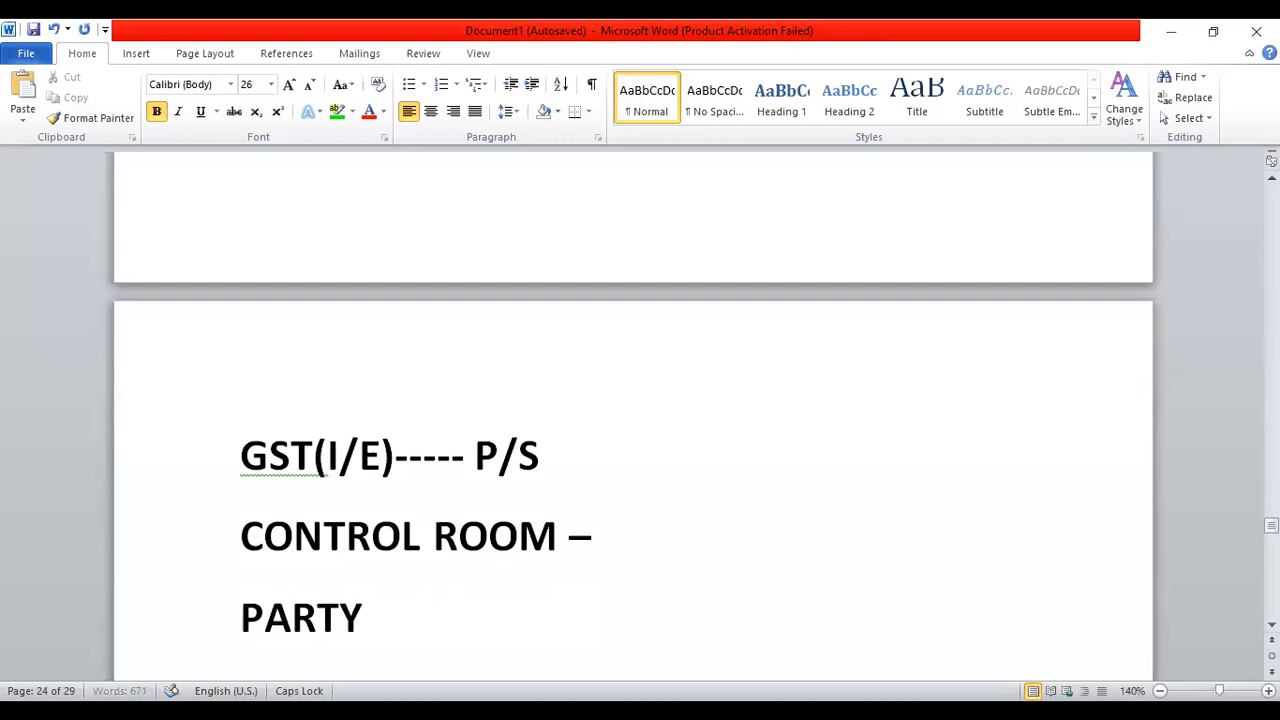
pyautogui.write(' WISE-')
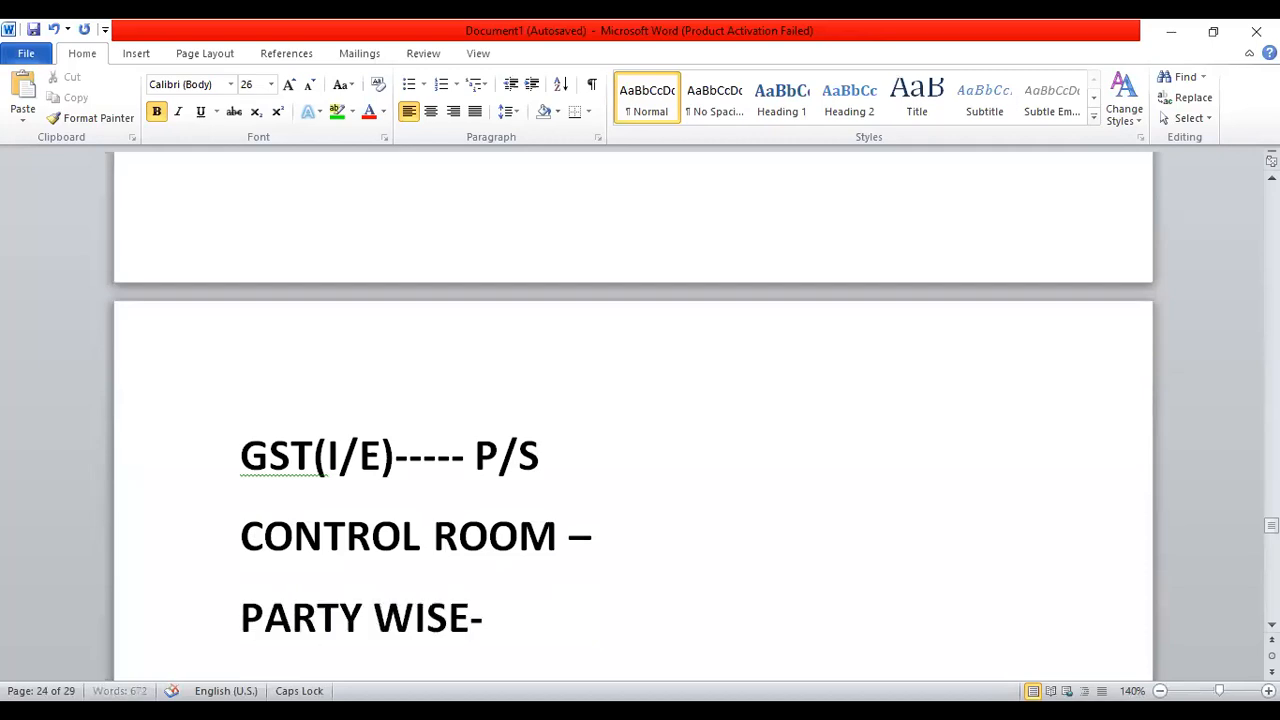
pyautogui.write(' LEDGER')
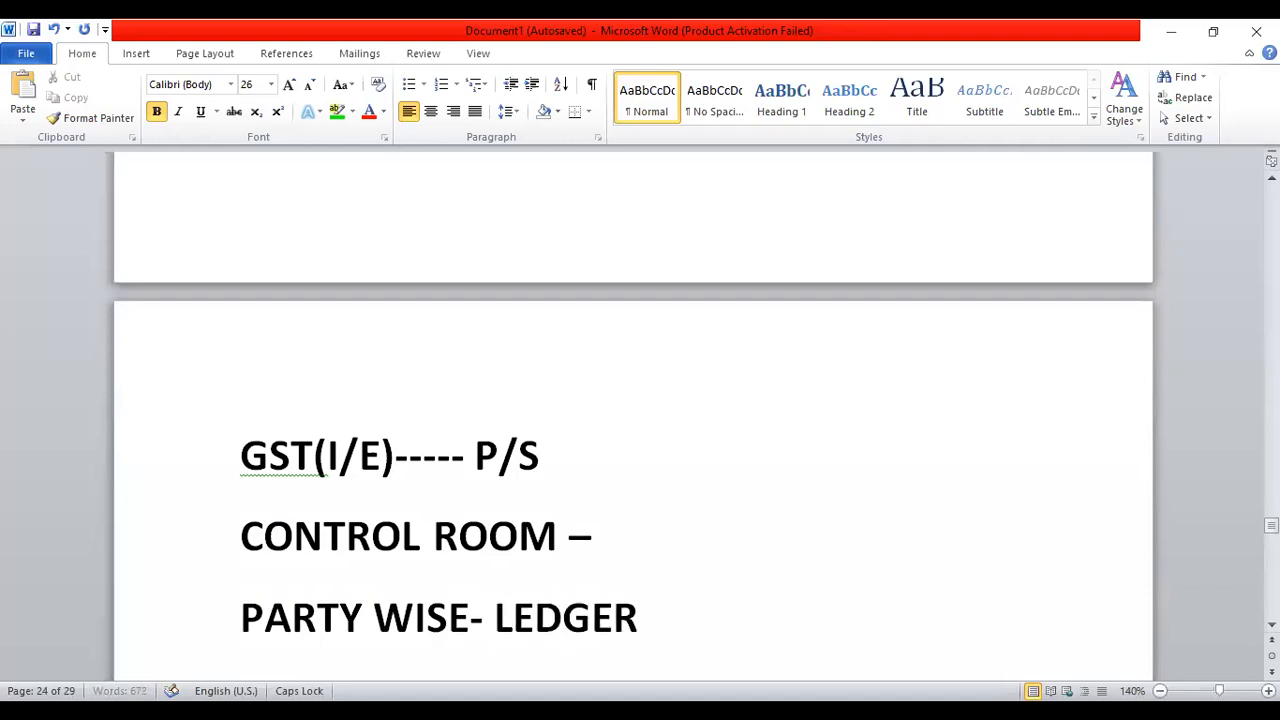
pyautogui.write(' DETA')
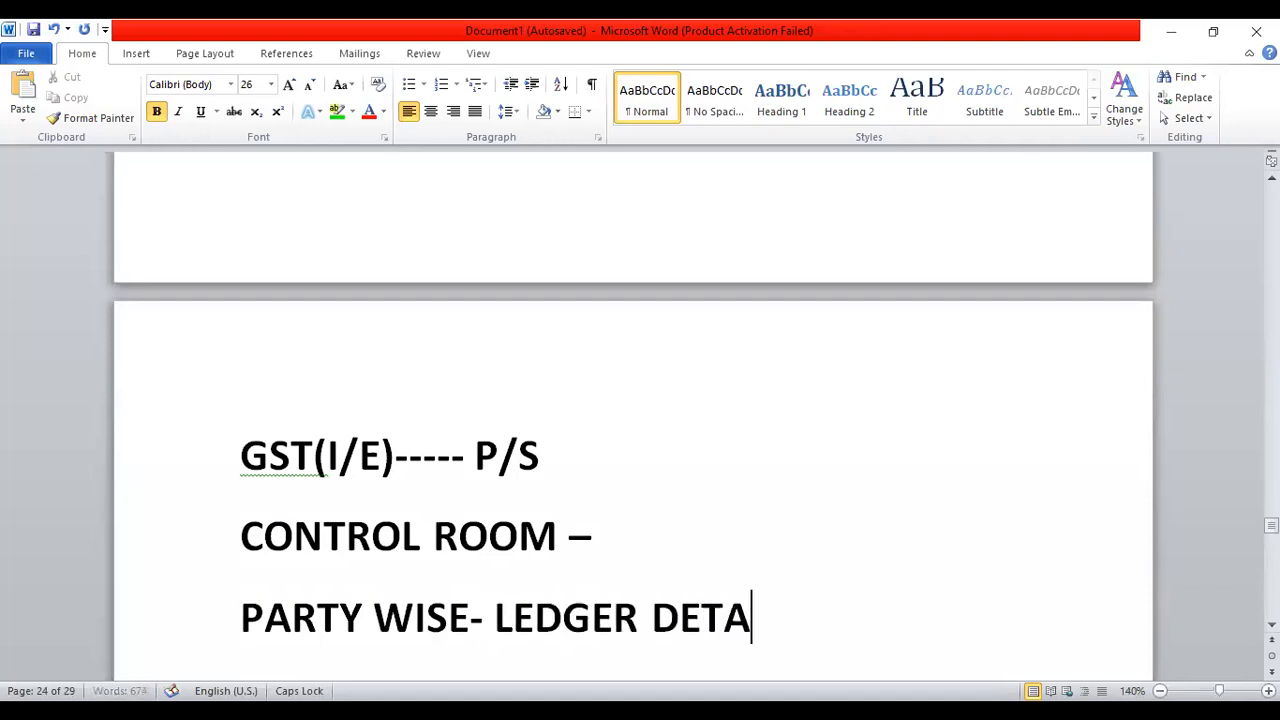
pyautogui.write('IL - CAL')
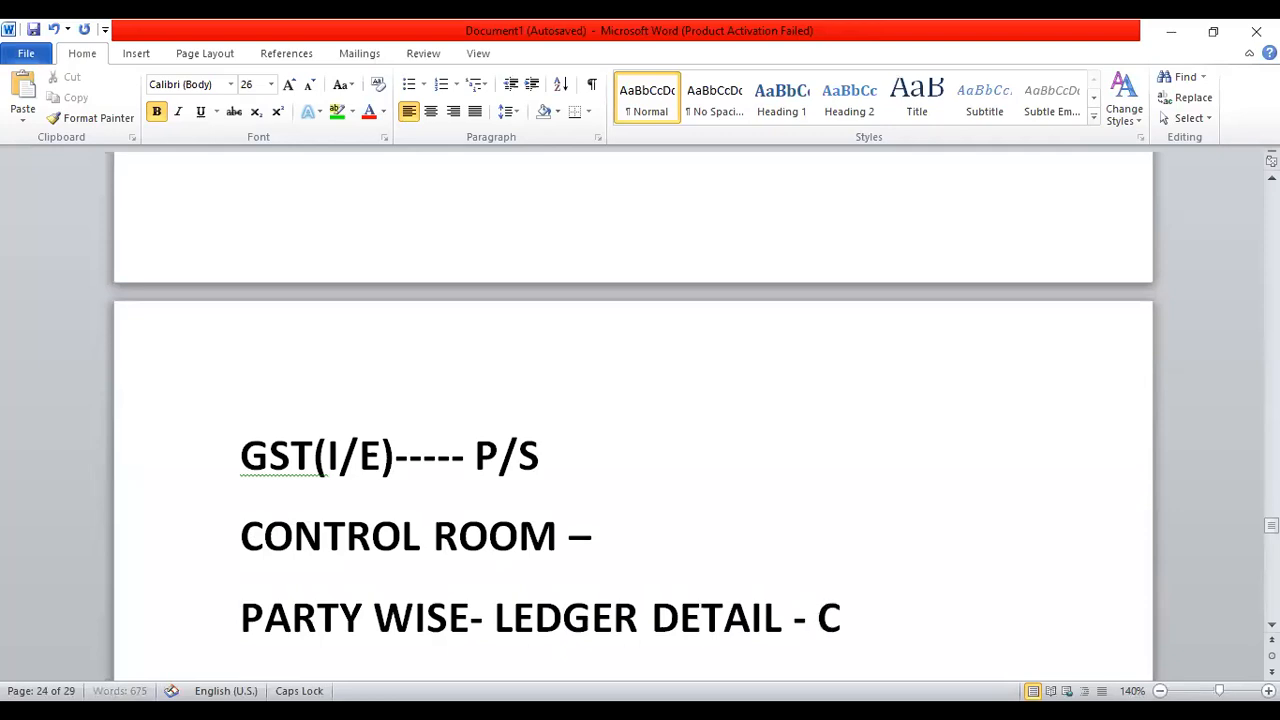
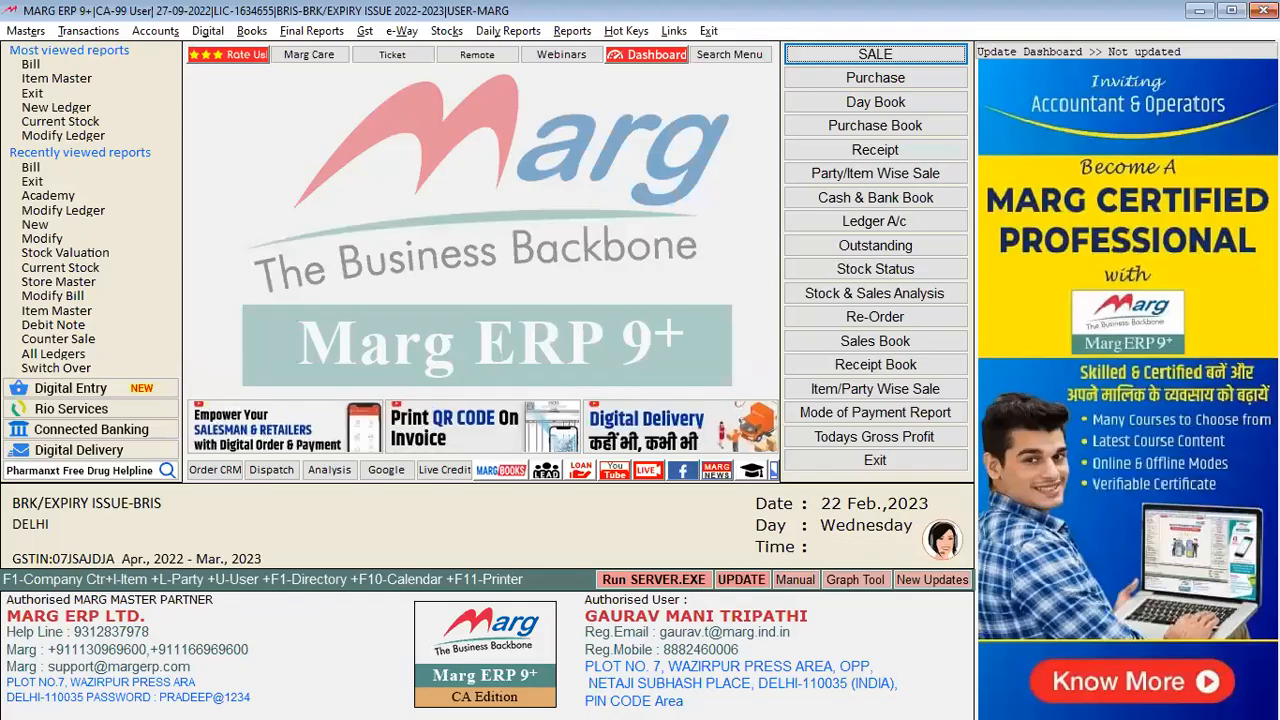
# Start a new sale bill for the registered debtor customer that has a 2785.00 debit balance
pyautogui.hotkey('alt', 'n')
pyautogui.press('Return')
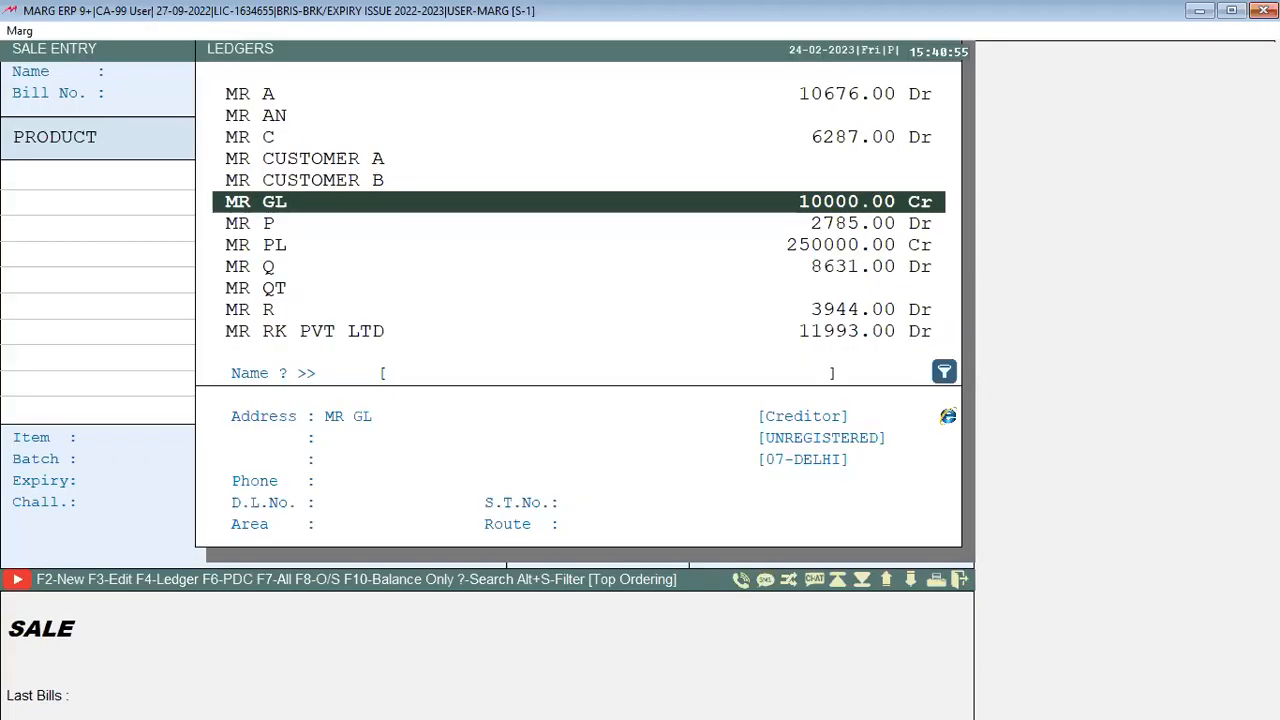
pyautogui.press('Down')
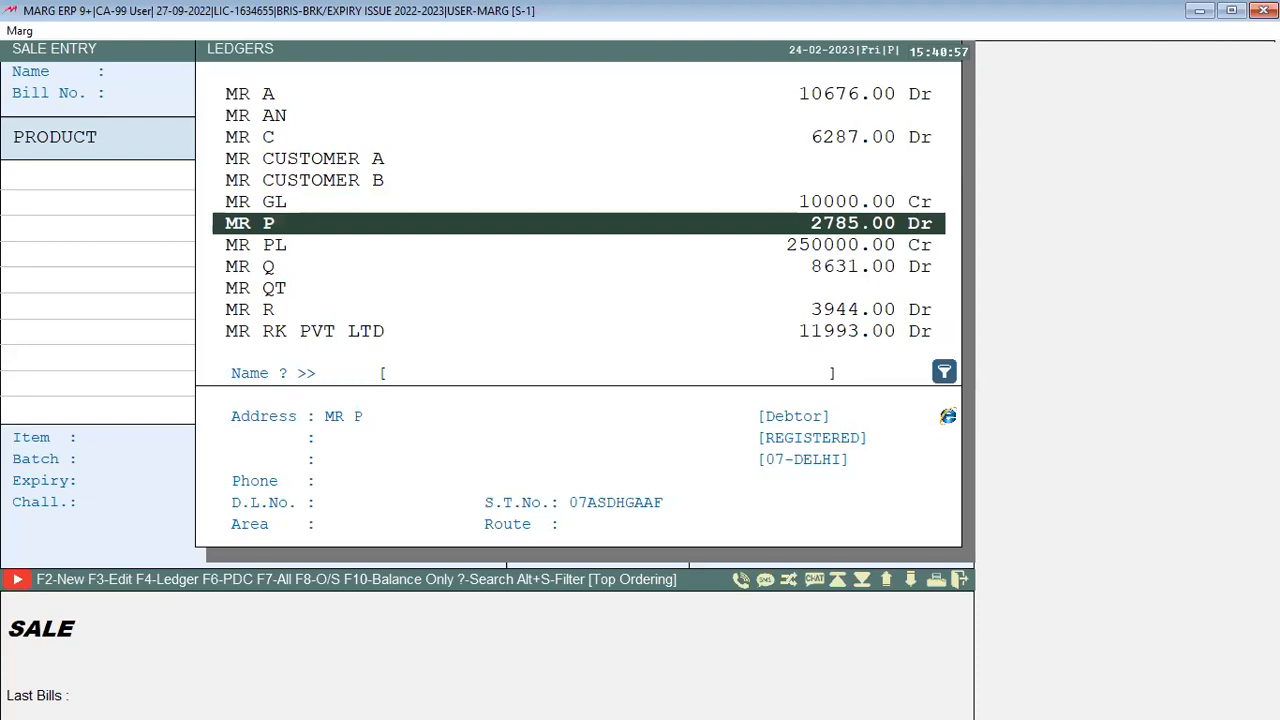
pyautogui.press('Return')
pyautogui.press('Return')
pyautogui.press('Return')
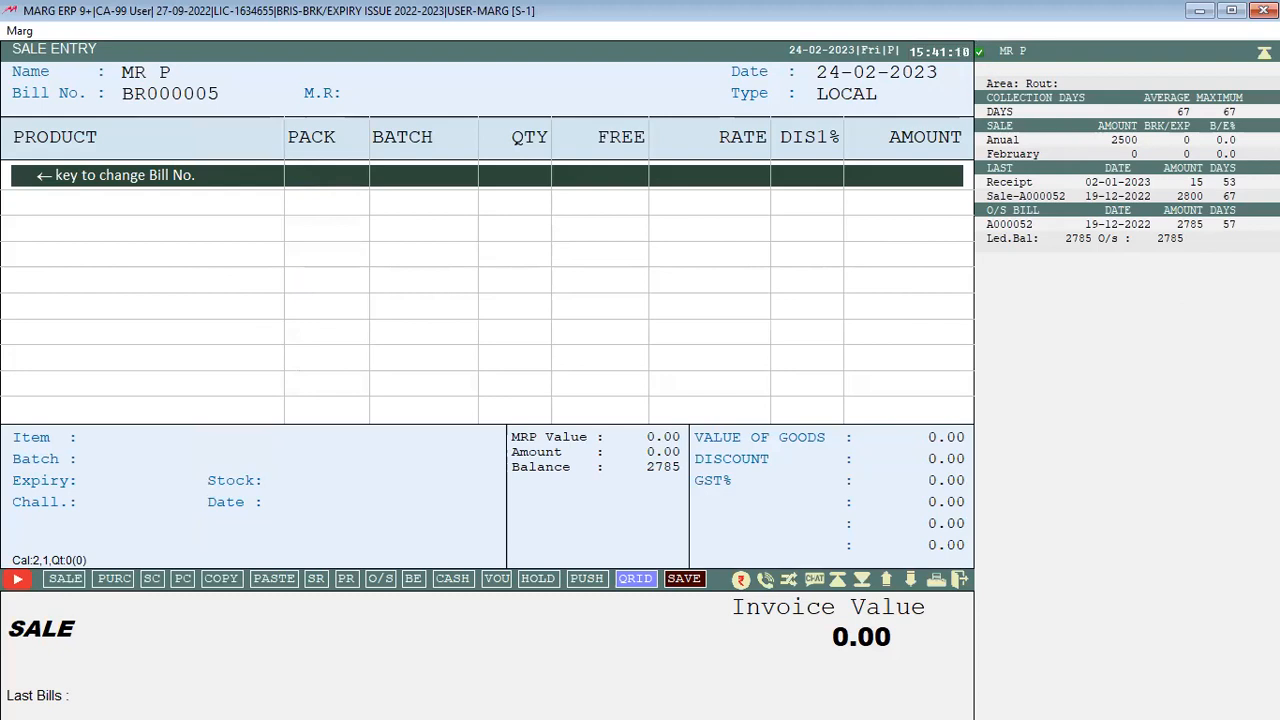
pyautogui.write('CTR')
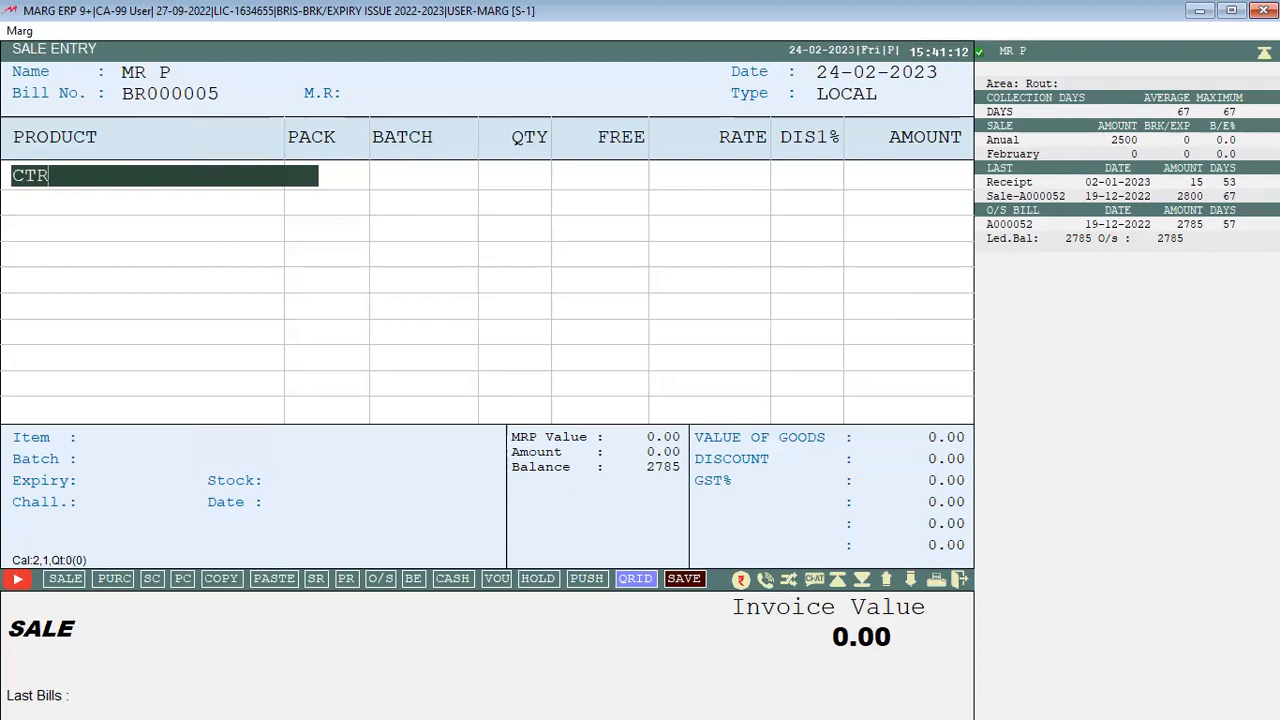
pyautogui.write('L+ R')
pyautogui.hotkey('shift', 'Left')
pyautogui.hotkey('shift', 'Left')
pyautogui.hotkey('shift', 'Left')
pyautogui.hotkey('shift', 'Left')
pyautogui.hotkey('shift', 'Left')
pyautogui.hotkey('shift', 'Left')
pyautogui.hotkey('shift', 'Left')
pyautogui.hotkey('shift', 'Left')
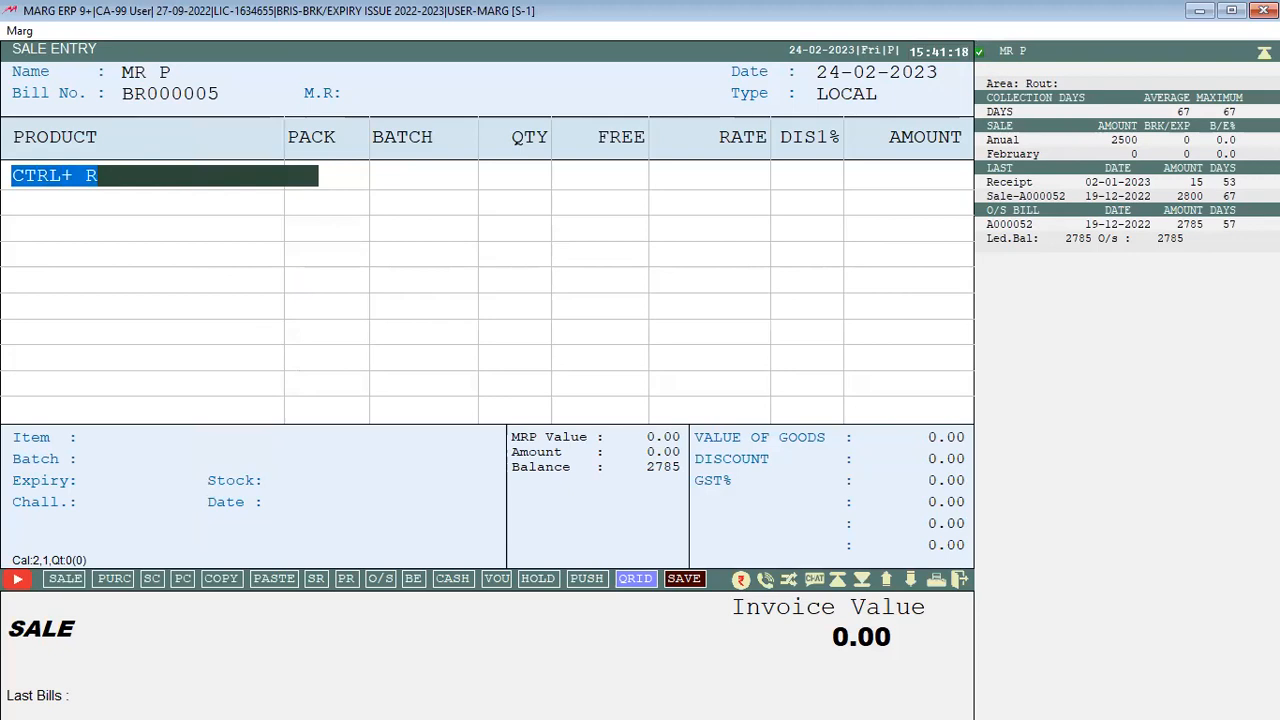
pyautogui.press('BackSpace')
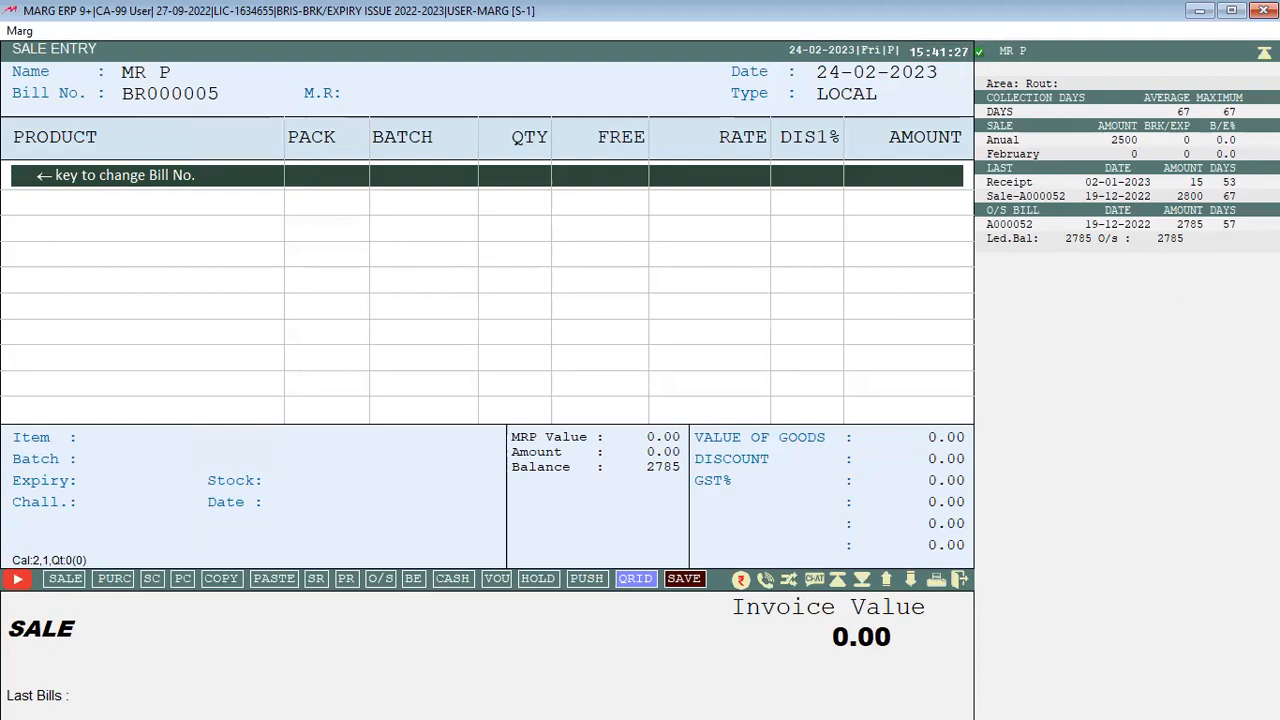
# Set the sale bill's calculation method to 9 All Inclusive in its change options
pyautogui.press('Left')
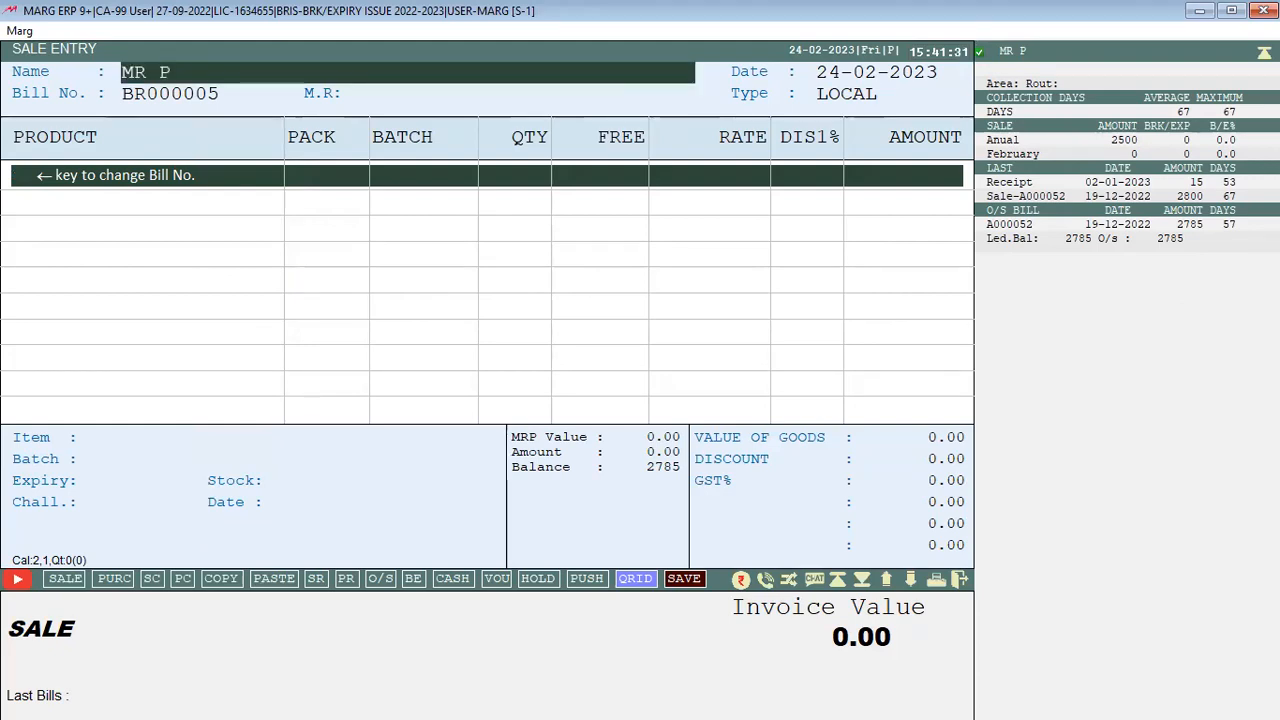
pyautogui.press('Return')
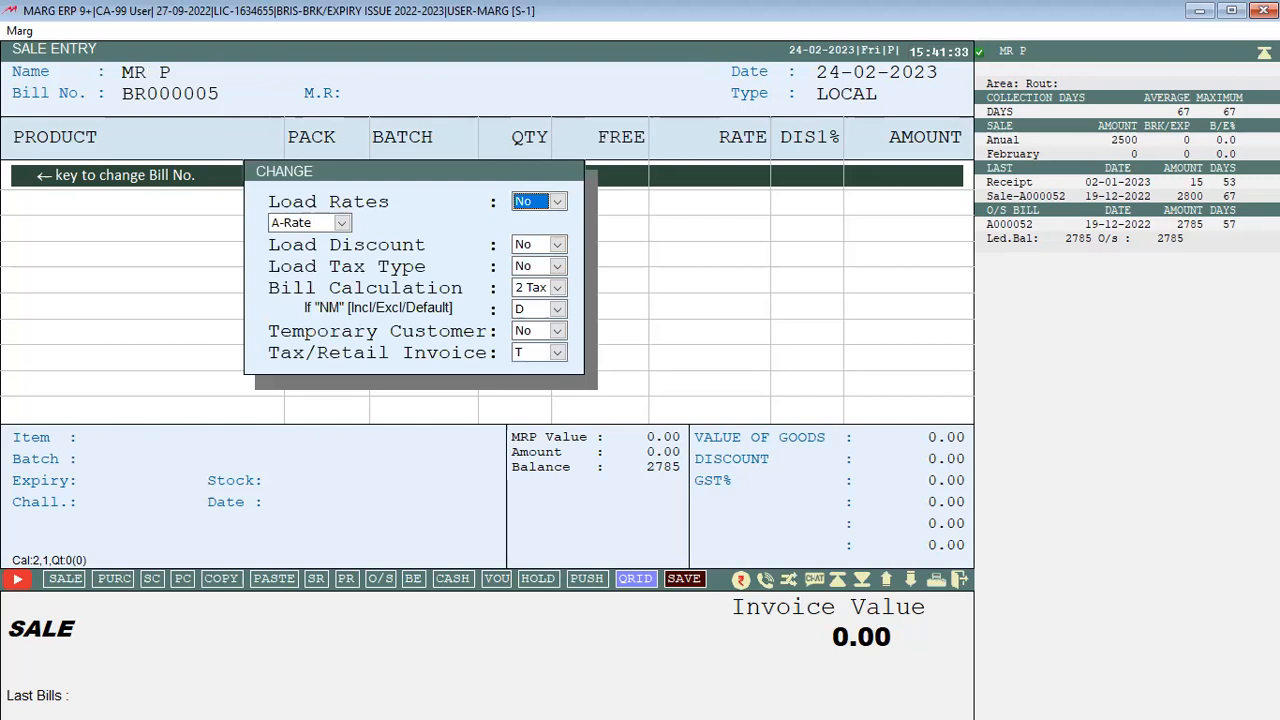
pyautogui.press('Return')
pyautogui.press('Return')
pyautogui.press('Return')
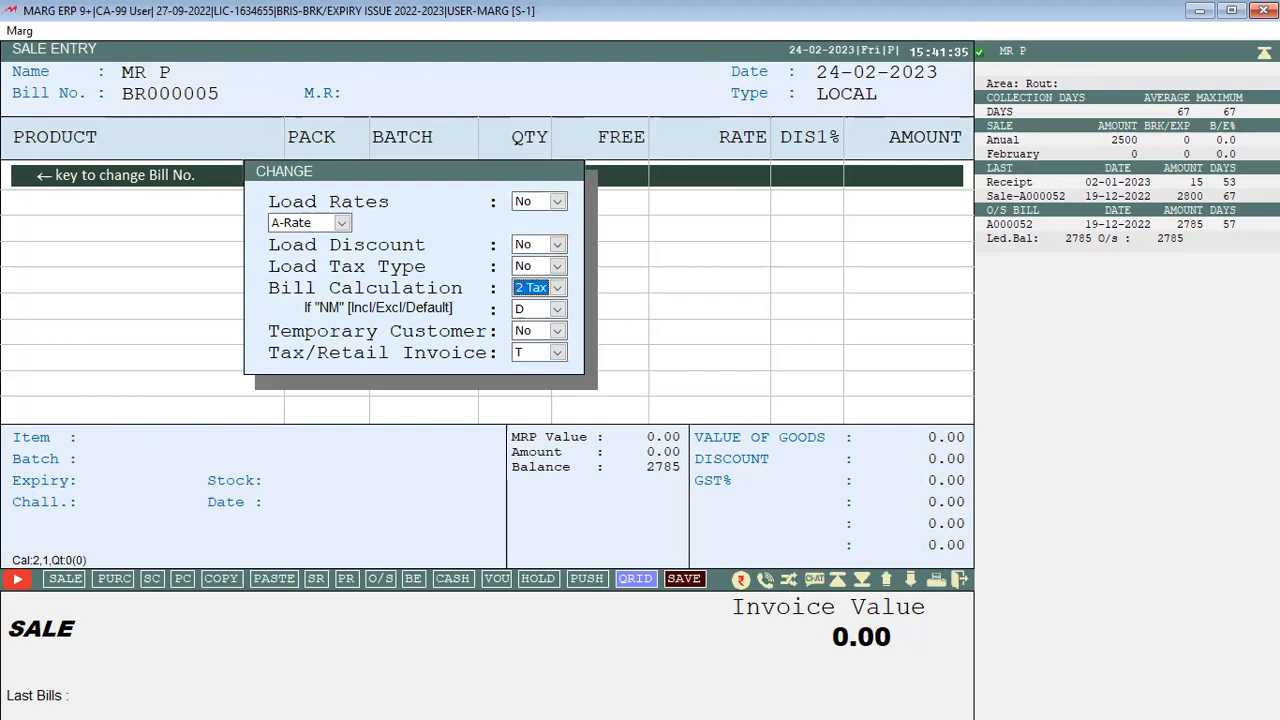
pyautogui.press('space')
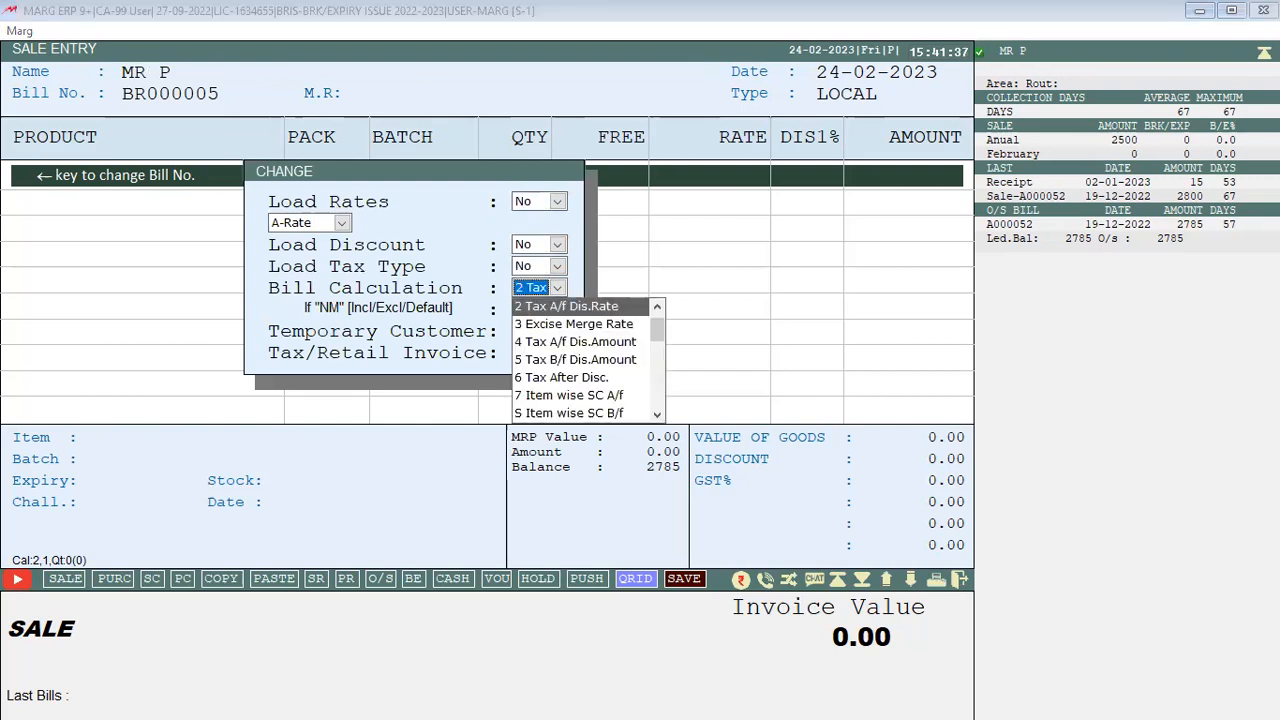
pyautogui.press('9')
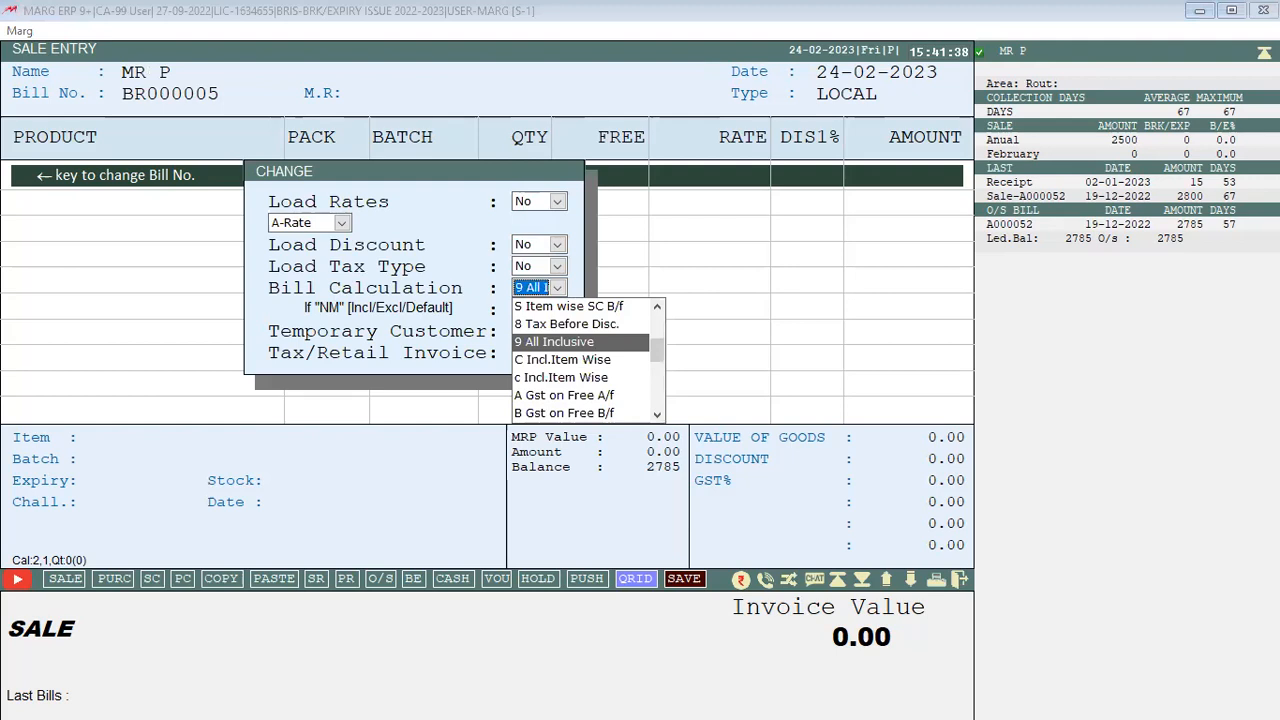
pyautogui.press('Return')
pyautogui.press('Escape')
# Add 1 CANDY from batch B0012345 to the sale bill and dismiss the suggested items
pyautogui.press('Return')
pyautogui.press('Return')
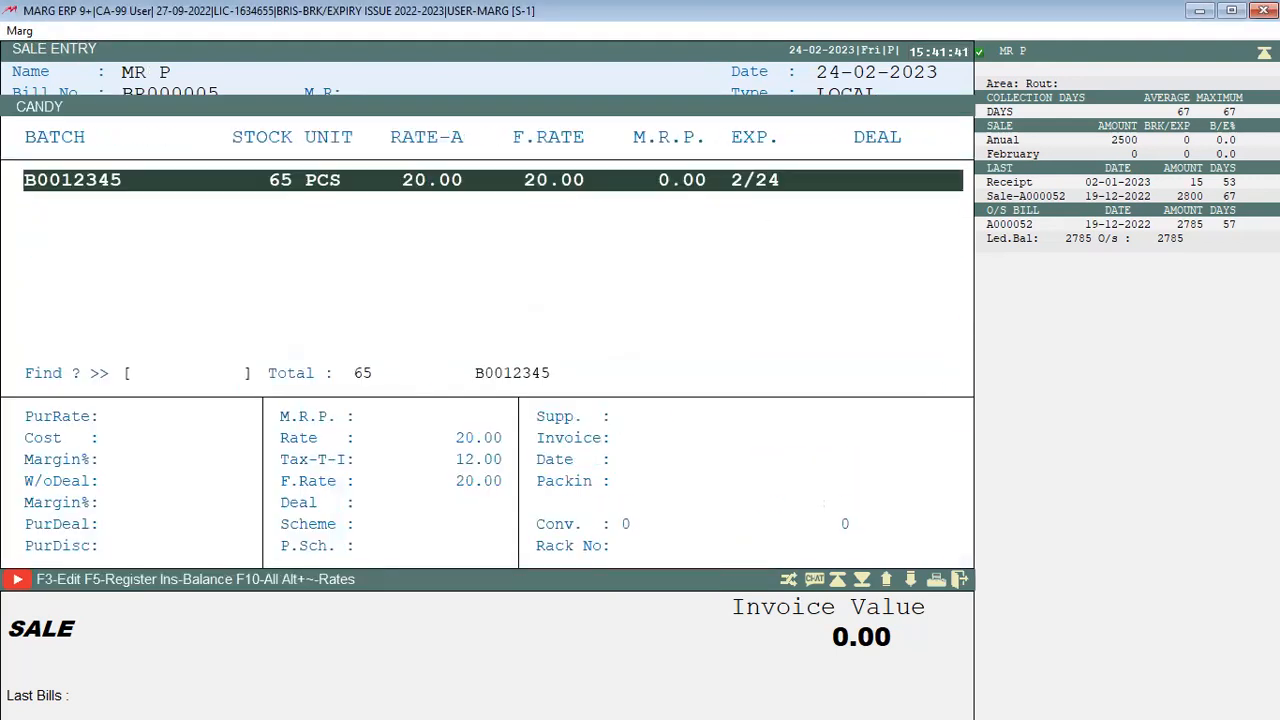
pyautogui.press('Return')
pyautogui.write('1')
pyautogui.press('Return')
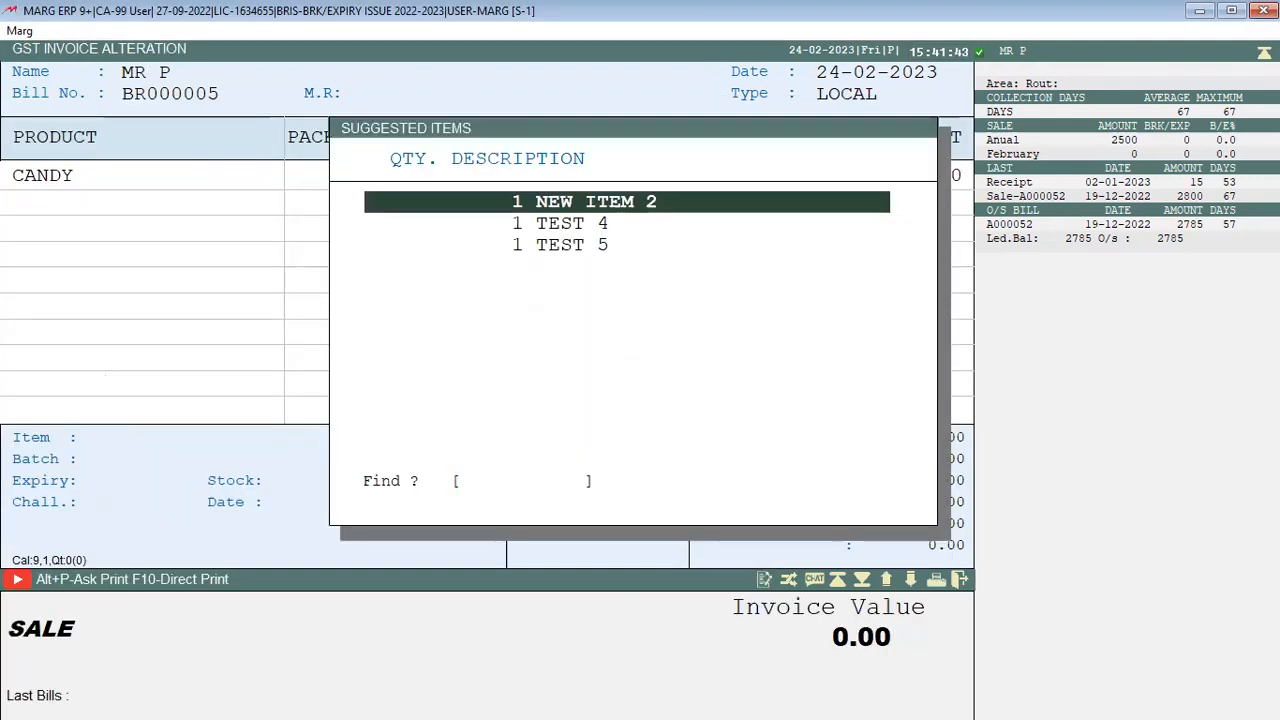
pyautogui.press('Escape')
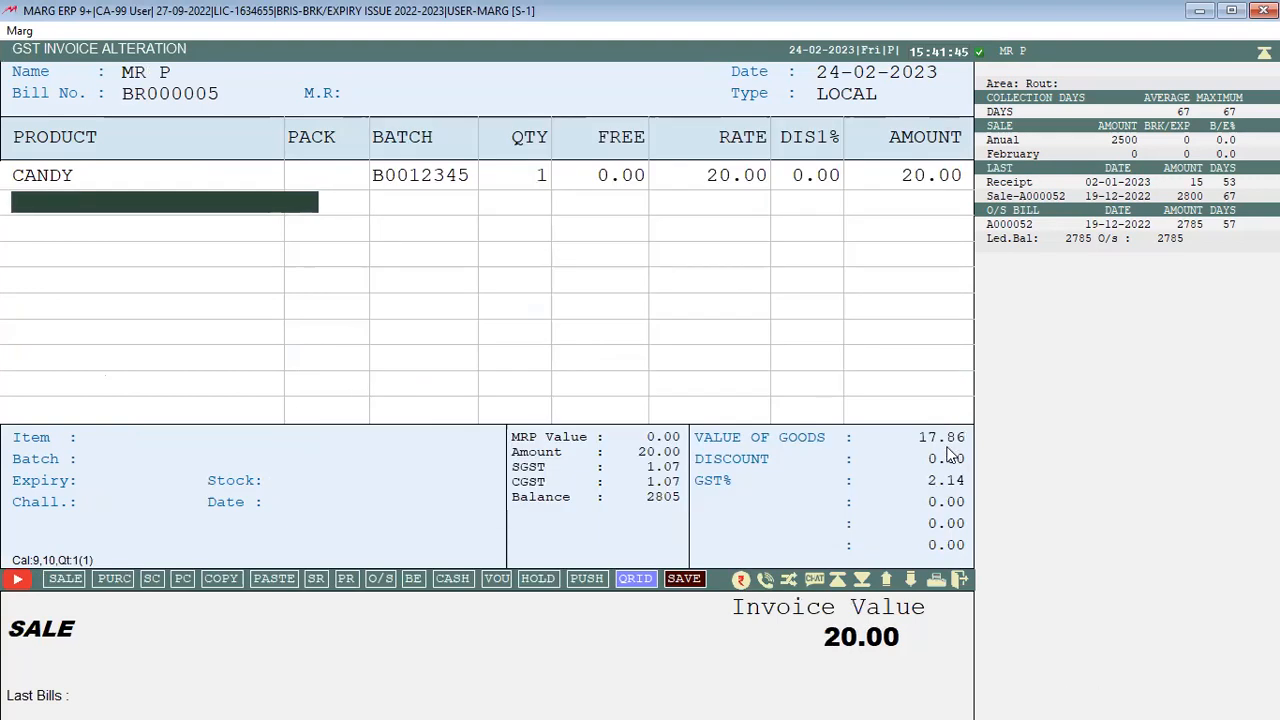
# Discard the sale bill and start a fresh one for the same customer with no item discount
pyautogui.press('Escape')
pyautogui.press('Escape')
pyautogui.press('y')
pyautogui.press('Return')
pyautogui.press('Return')
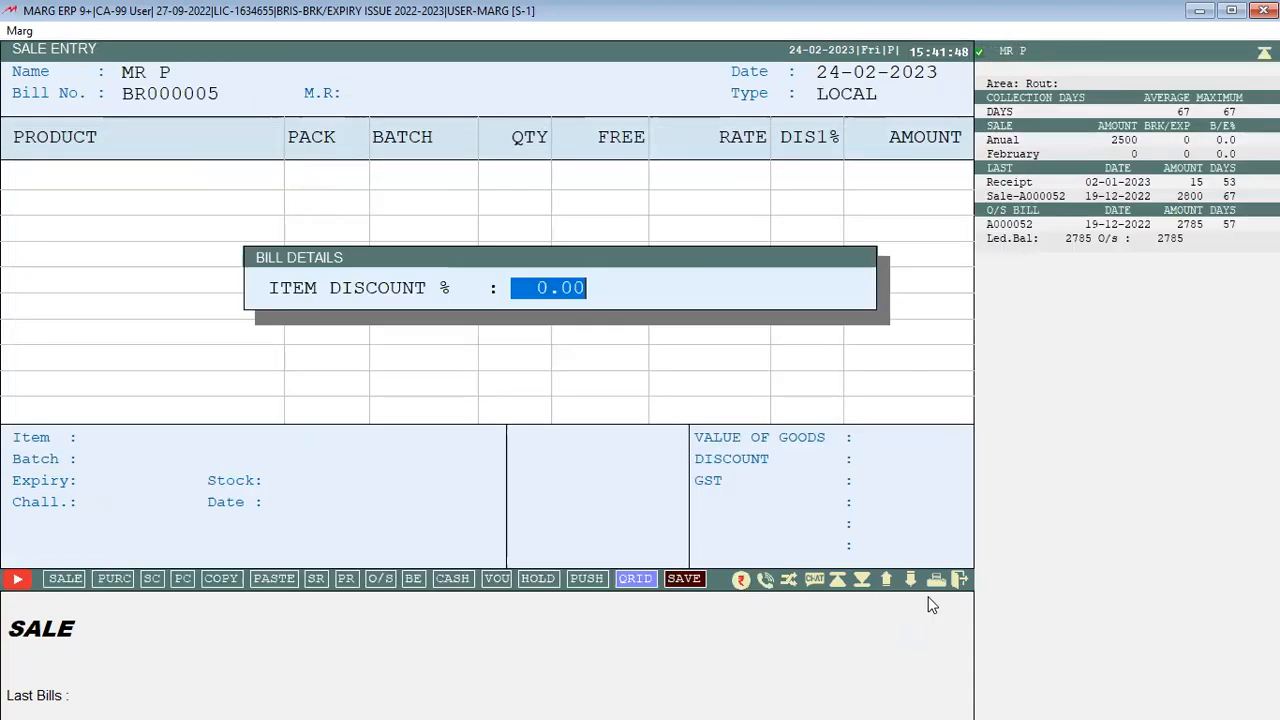
pyautogui.press('Return')
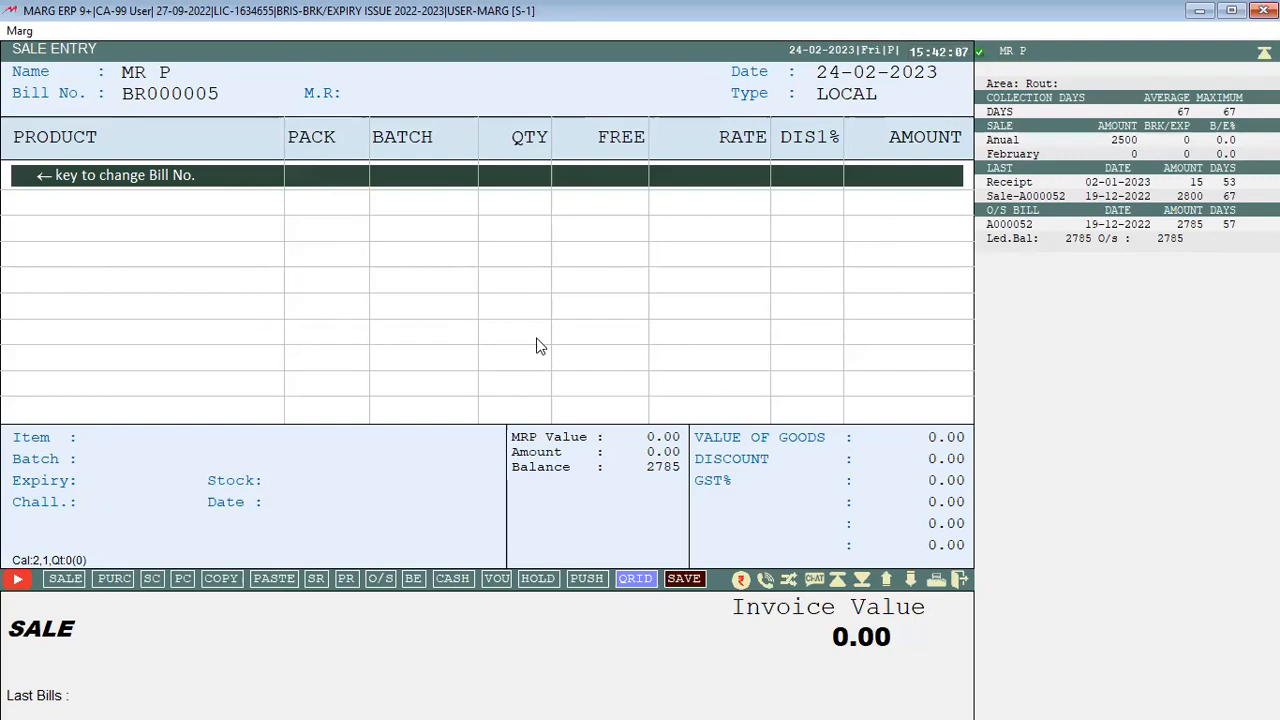
# Go through the new sale bill's change options, keep the 2 Tax A/f Dis.Rate calculation and bring up the item list
pyautogui.press('Left')
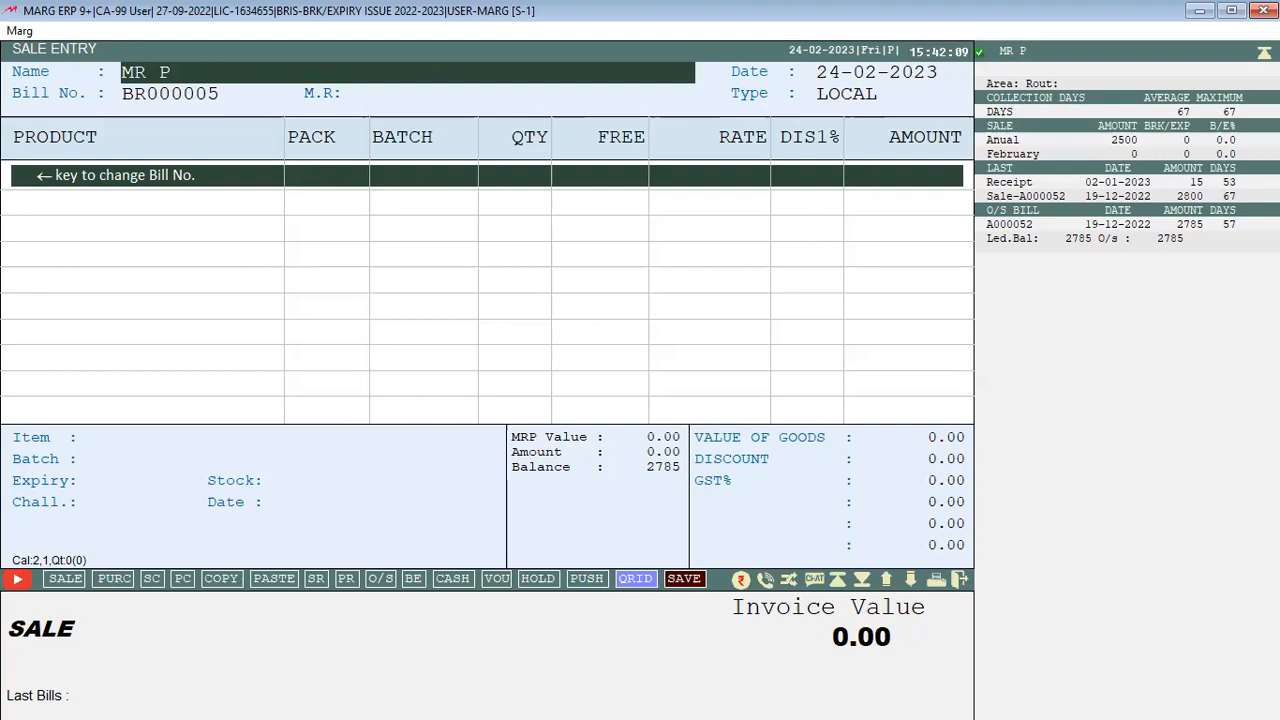
pyautogui.press('Tab')
pyautogui.press('Return')
pyautogui.press('Return')
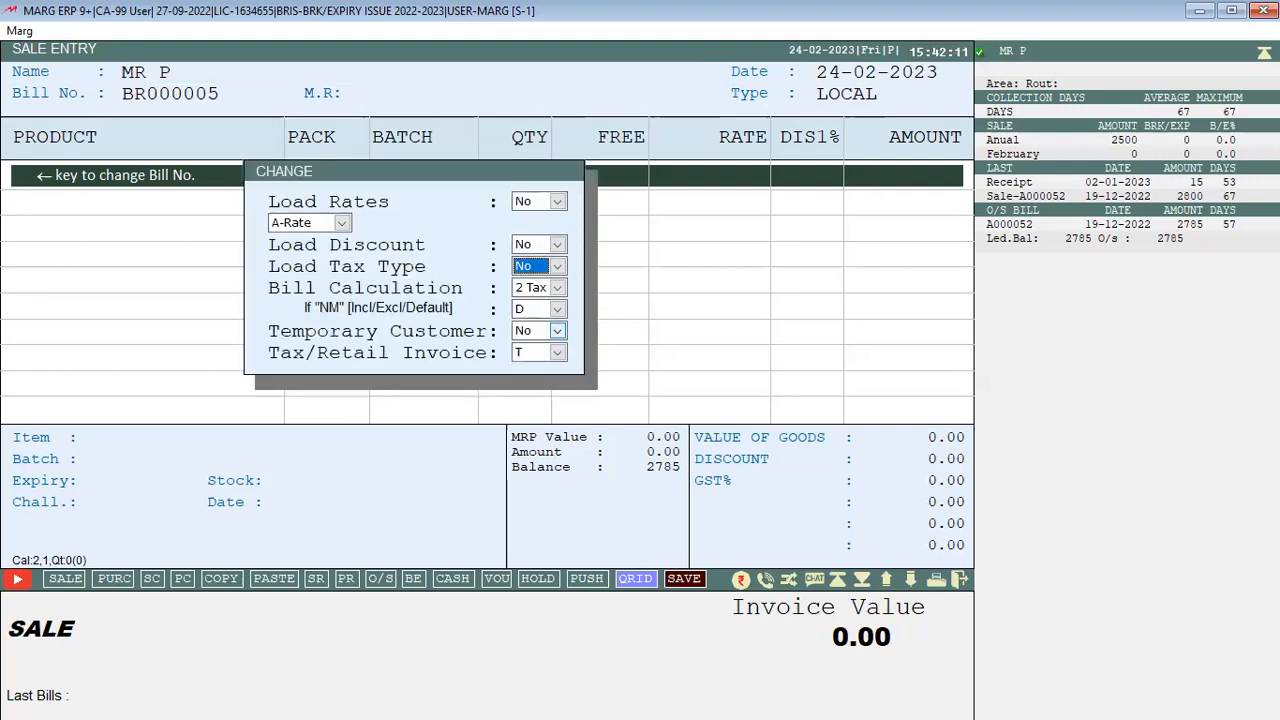
pyautogui.press('Return')
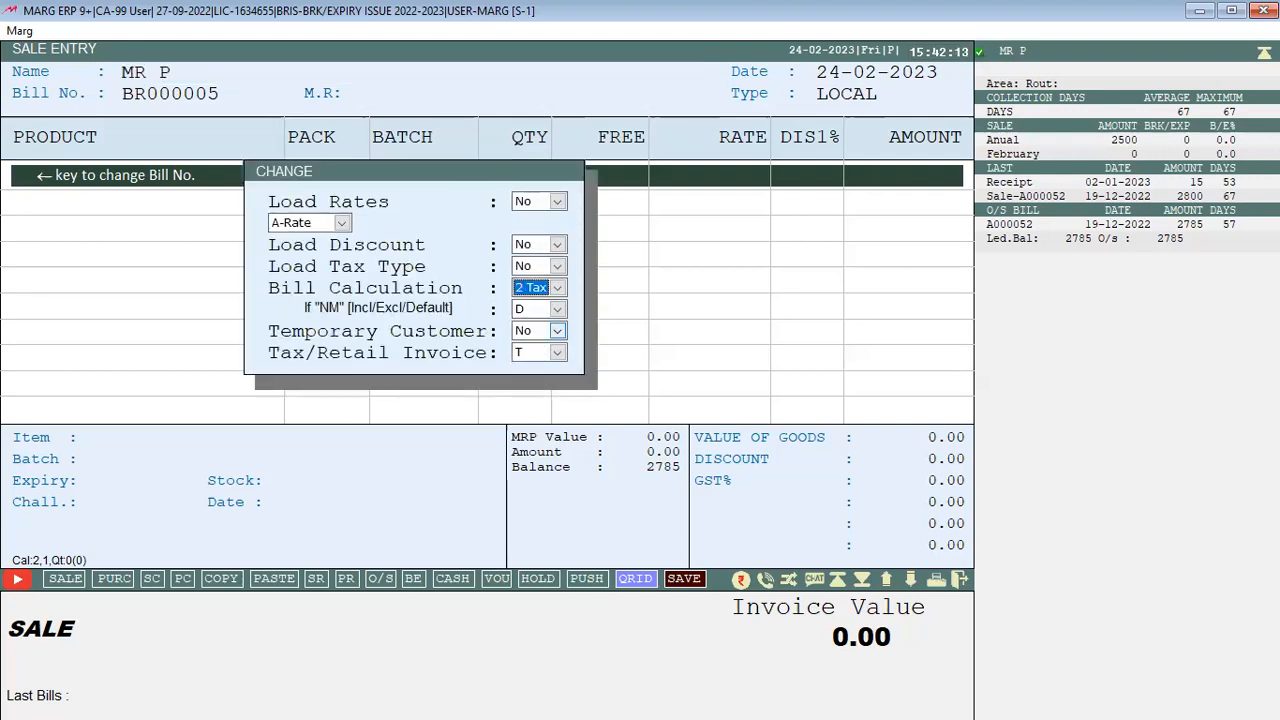
pyautogui.press('Return')
pyautogui.press('Return')
pyautogui.press('Return')
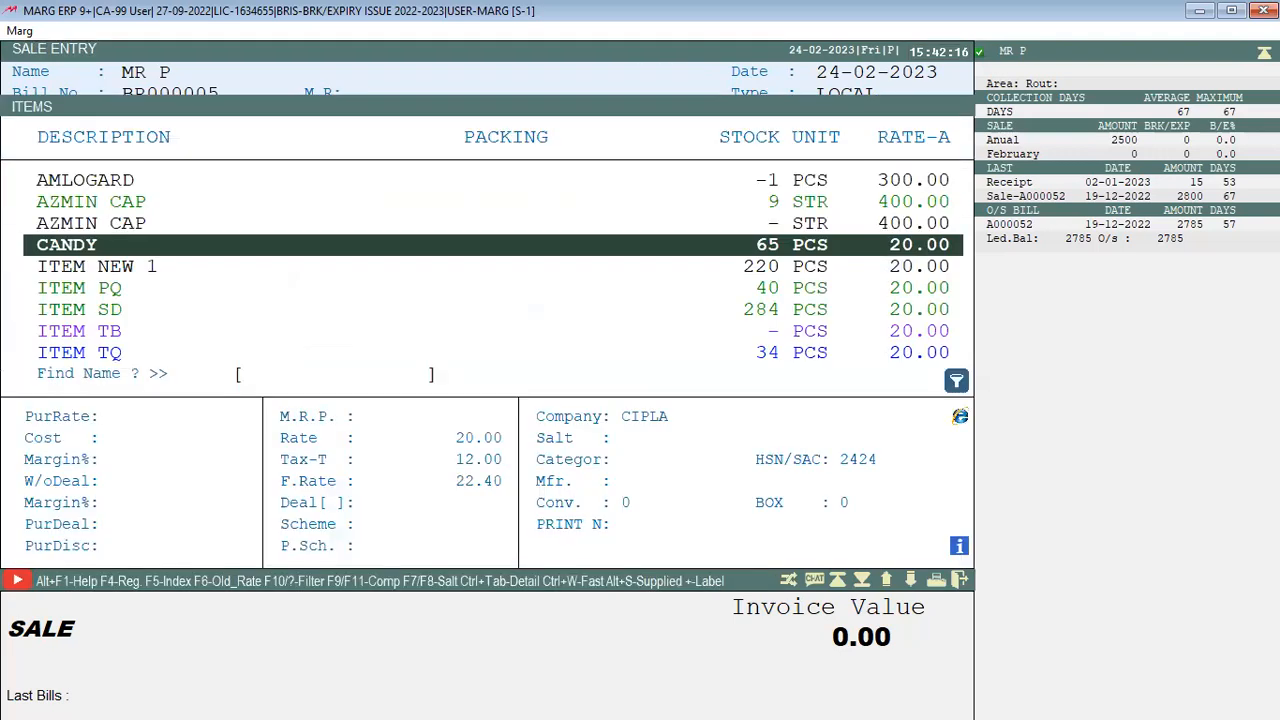
# Add 1 CANDY from batch B0012345 to the sale bill, skip any suggestions and leave the bill
pyautogui.press('Return')
pyautogui.press('Return')
pyautogui.press('Escape')
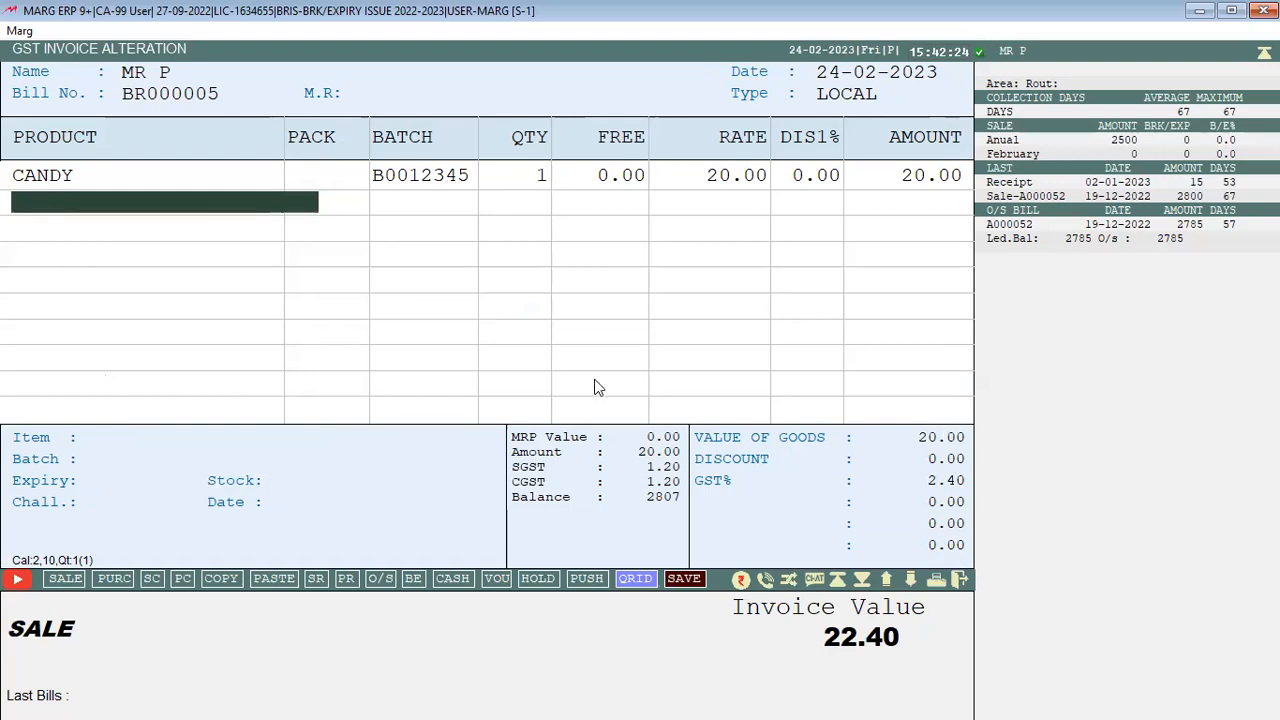
pyautogui.press('Escape')
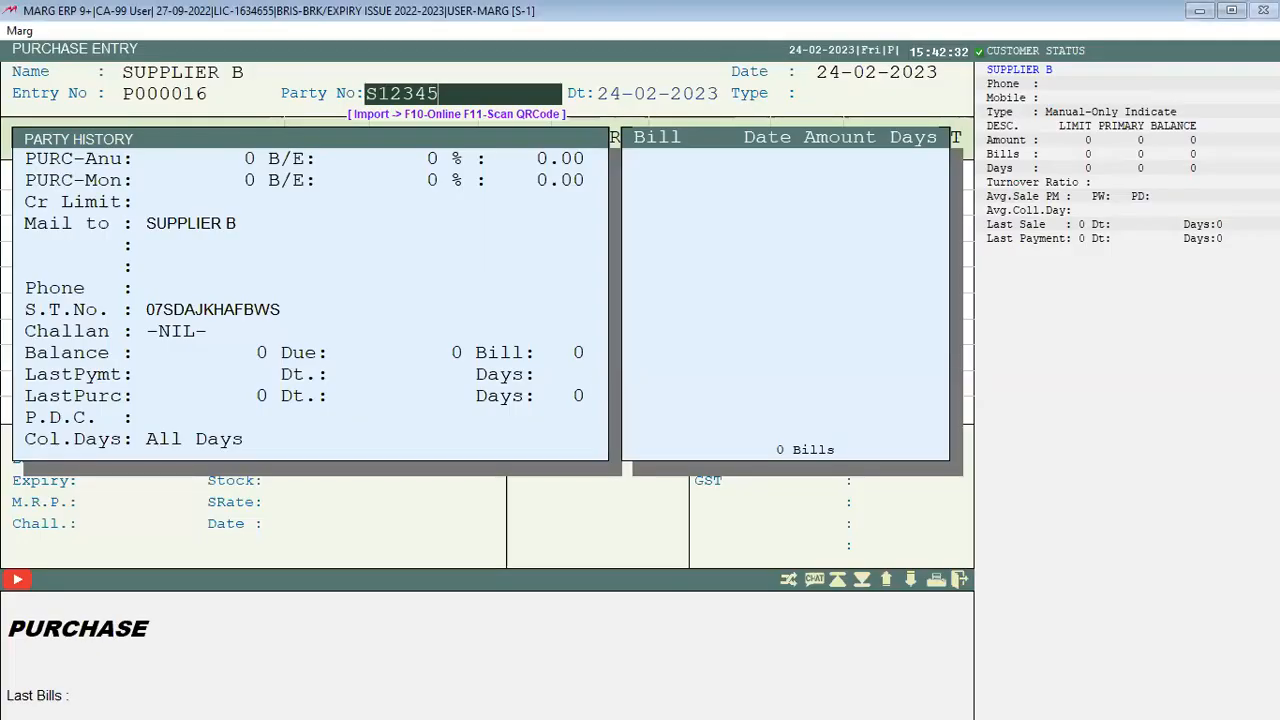
# Complete the purchase entry header for SUPPLIER B and set its bill calculation to 2 Tax A/f Dis.Rate
pyautogui.press('Return')
pyautogui.press('Return')
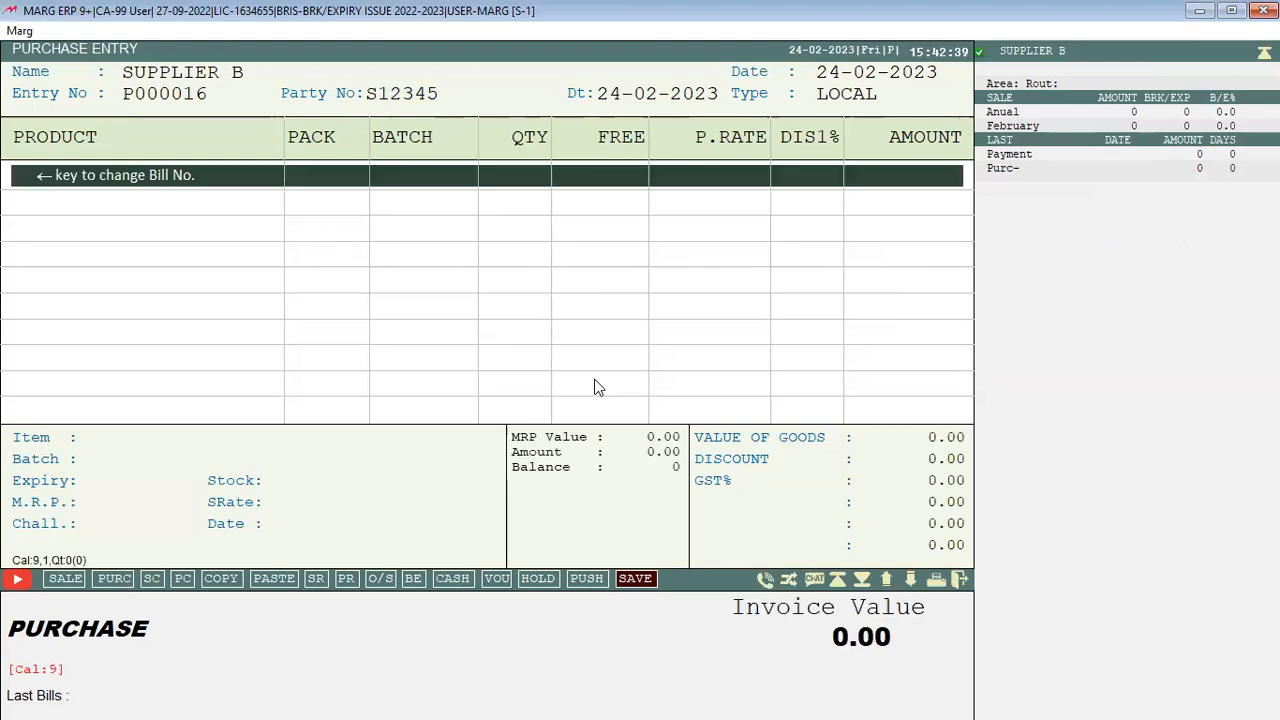
pyautogui.press('Left')
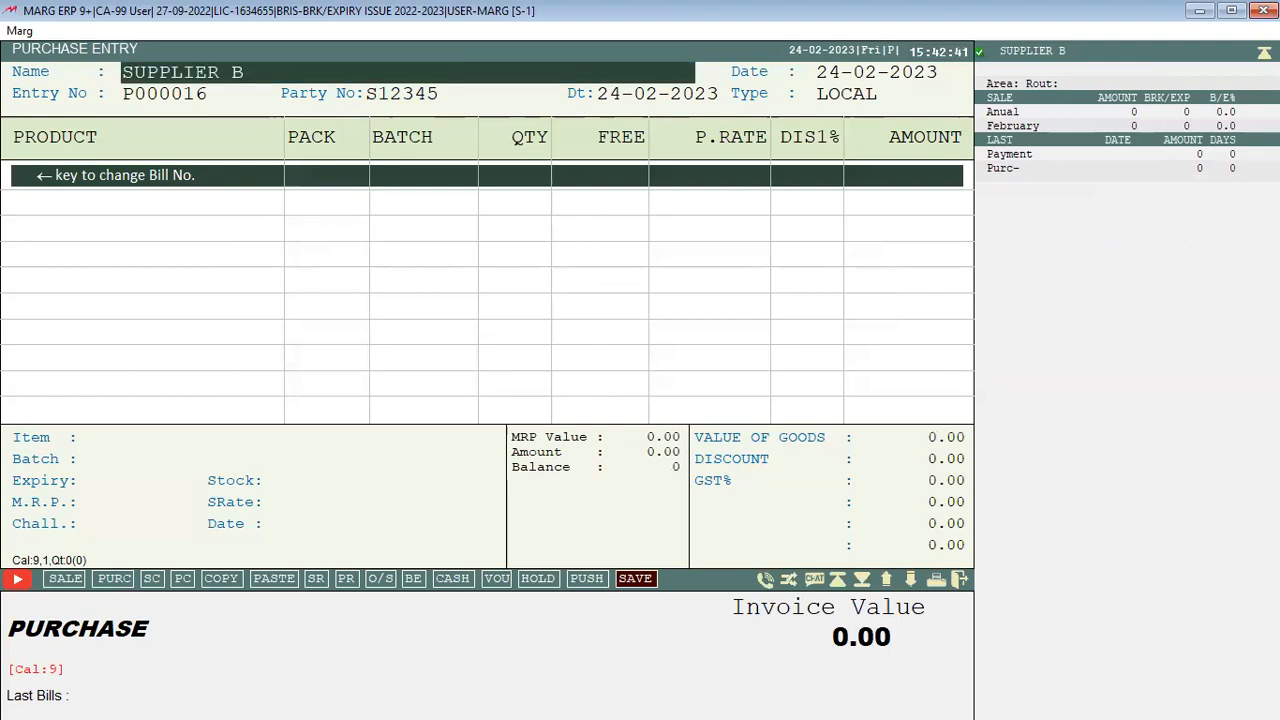
pyautogui.press('Return')
pyautogui.press('Return')
pyautogui.press('Return')
pyautogui.press('Return')
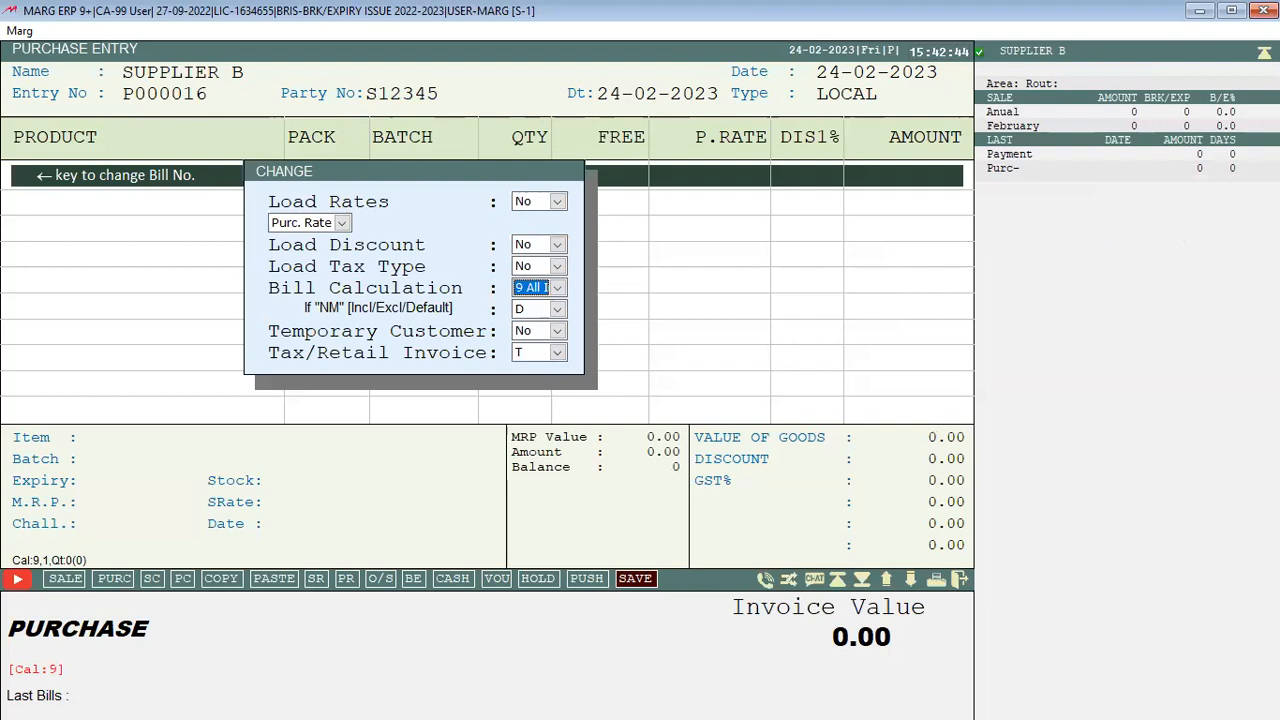
pyautogui.press('Return')
pyautogui.press('Return')
pyautogui.press('Return')
# Add 1 CANDY from batch B0012345 to the purchase entry at a purchase rate of 10.00
pyautogui.press('Return')
pyautogui.press('Return')
pyautogui.press('Return')
pyautogui.write('1')
pyautogui.press('Return')
pyautogui.press('Return')
pyautogui.press('Return')
pyautogui.press('Return')
pyautogui.press('Return')
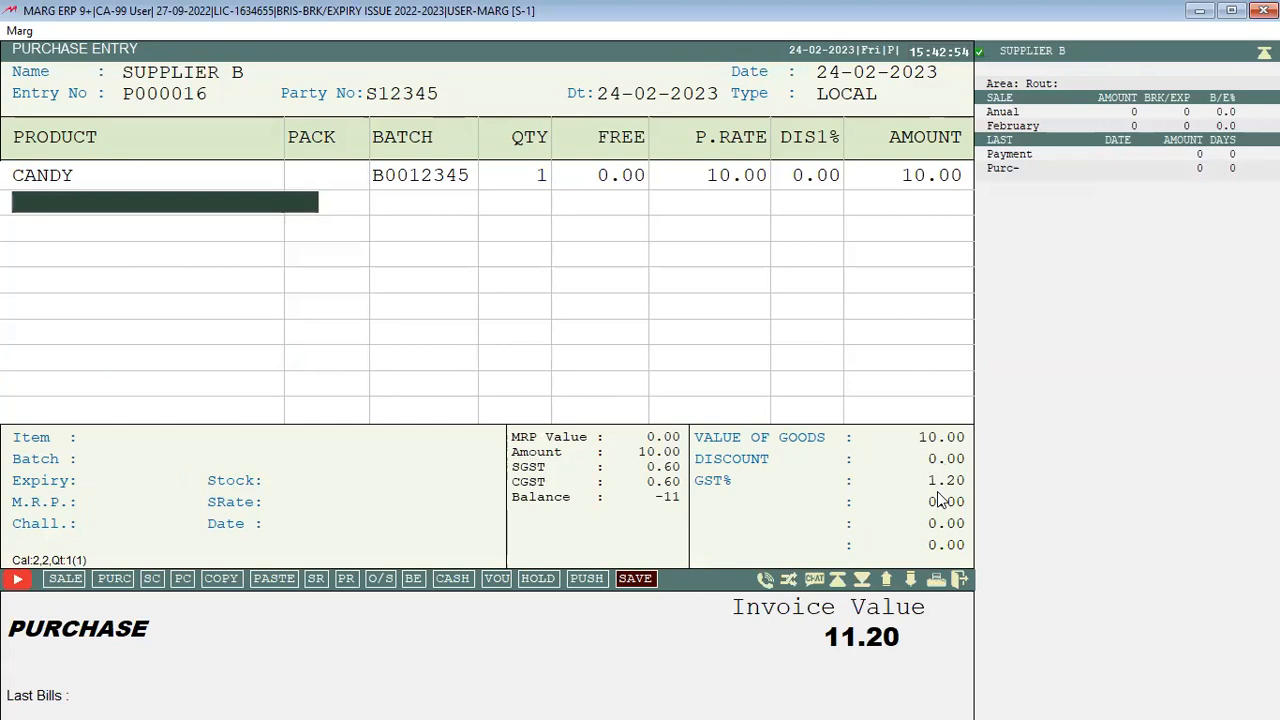
# Abandon the purchase entry and start another one for SUPPLIER B with party number ASDA
pyautogui.press('Escape')
pyautogui.press('Escape')
pyautogui.press('Return')
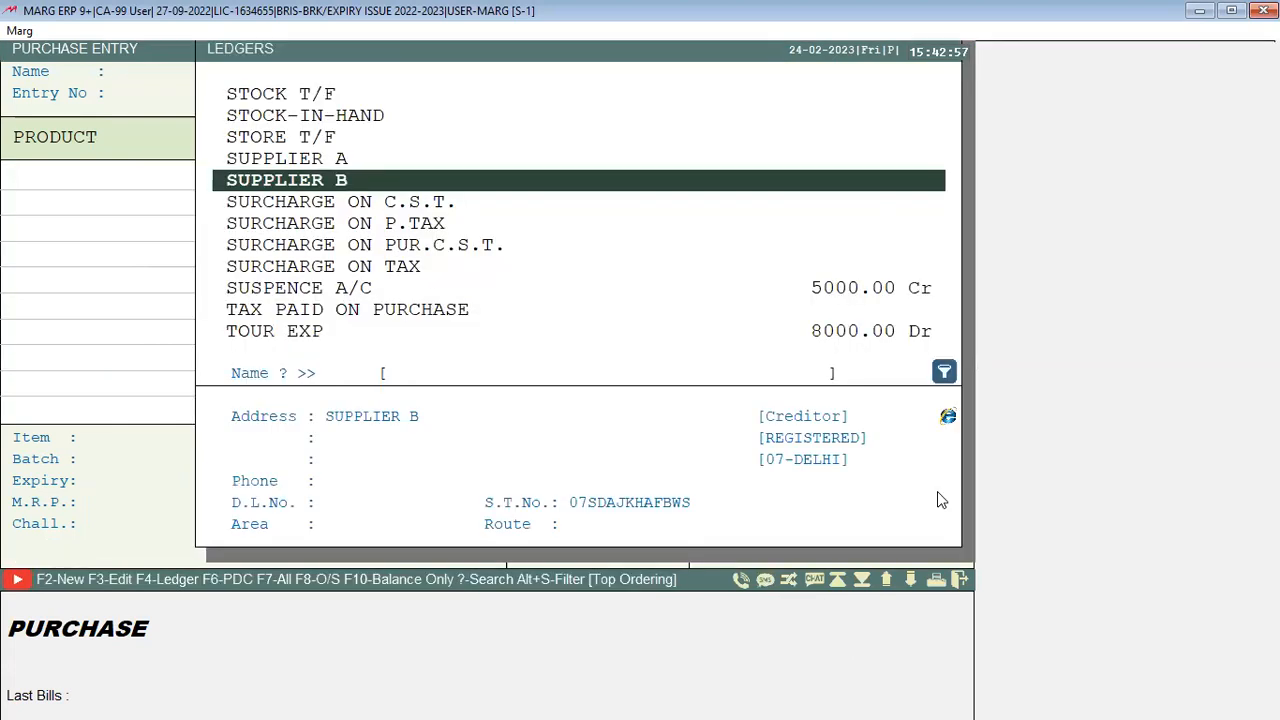
pyautogui.press('Return')
pyautogui.press('Return')
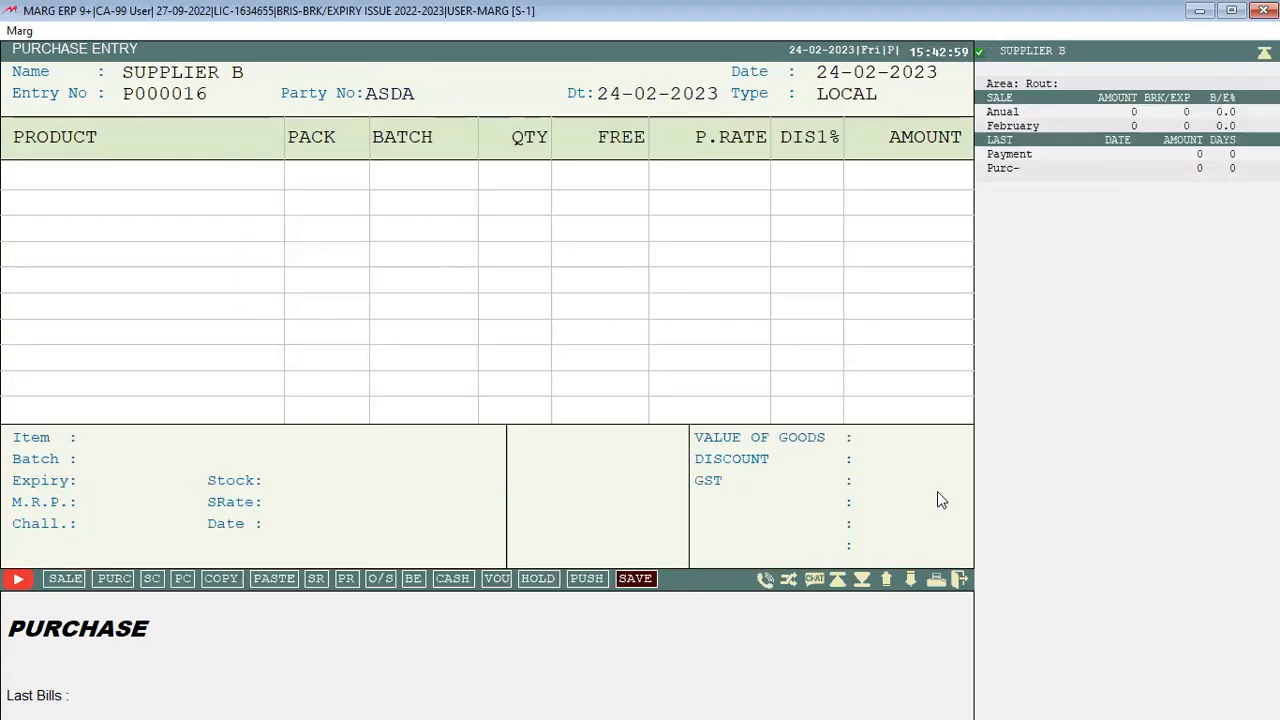
pyautogui.press('Return')
# Change the new purchase entry's bill calculation to 2 Tax A/f Dis.Rate and accept the remaining change options
pyautogui.press('Tab')
pyautogui.press('Tab')
pyautogui.press('Return')
pyautogui.press('Return')
pyautogui.press('Return')
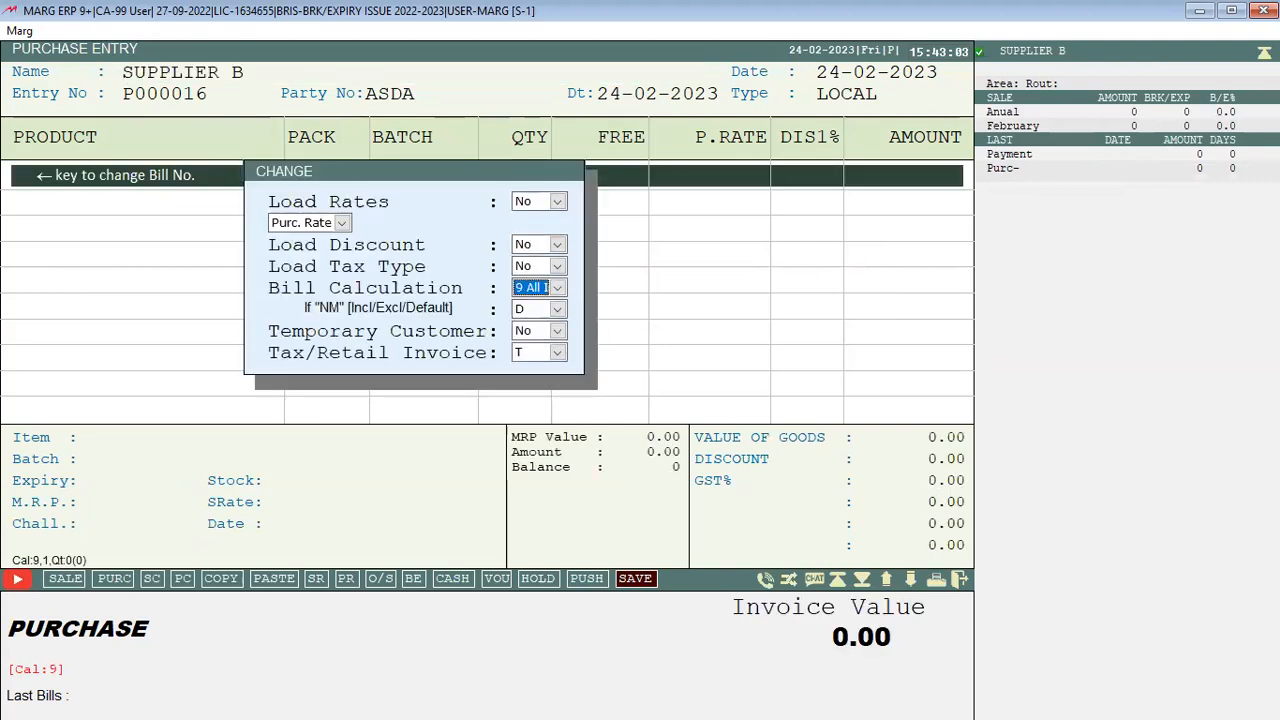
pyautogui.press('2')
pyautogui.press('Return')
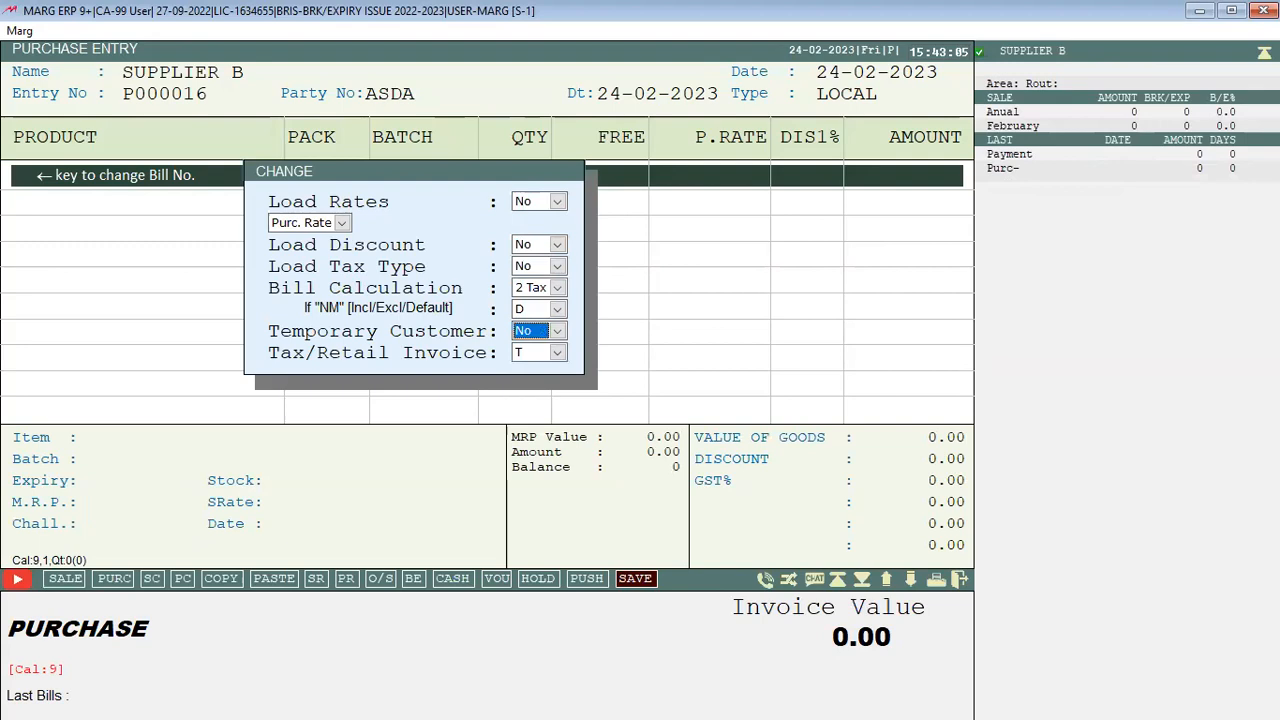
pyautogui.press('Return')
pyautogui.press('Return')
# Enter 1 CANDY from batch B0012345 as the item line of the new purchase entry
pyautogui.press('Return')
pyautogui.press('Return')
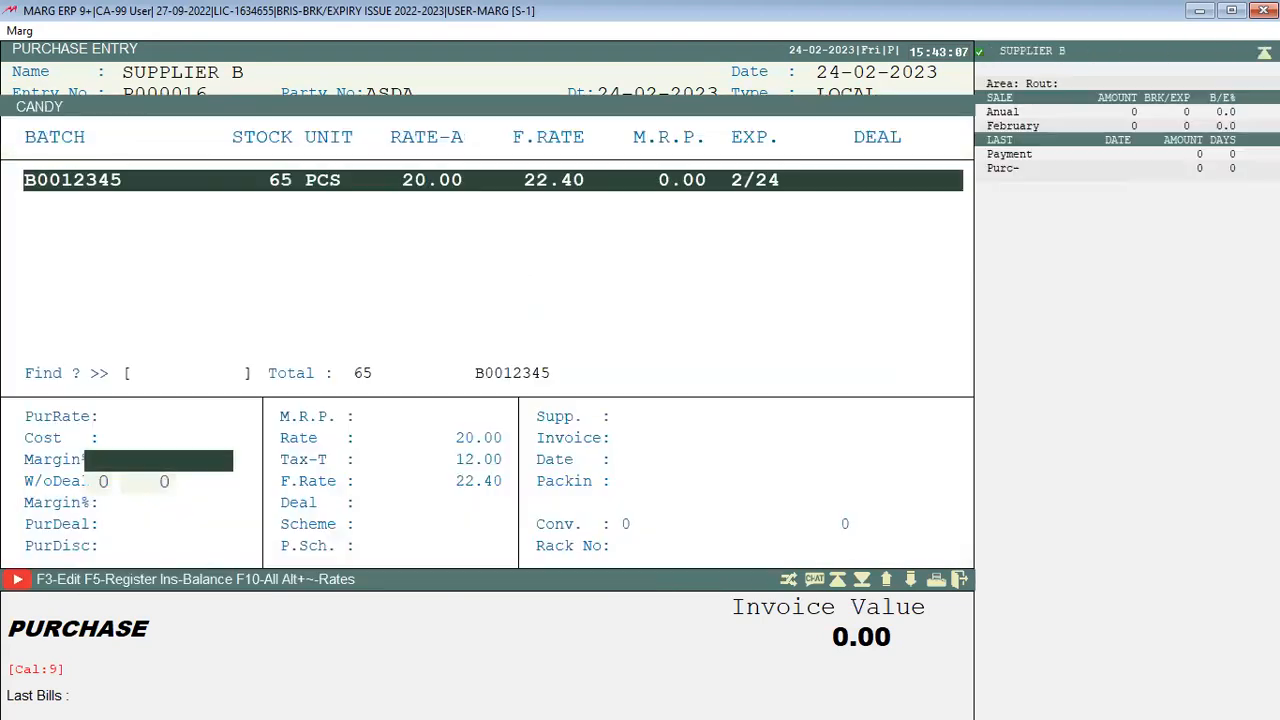
pyautogui.press('Return')
pyautogui.press('Return')
pyautogui.press('Return')
pyautogui.write('1')
pyautogui.press('Return')
pyautogui.press('Return')
pyautogui.press('Return')
pyautogui.press('Return')
pyautogui.press('Return')
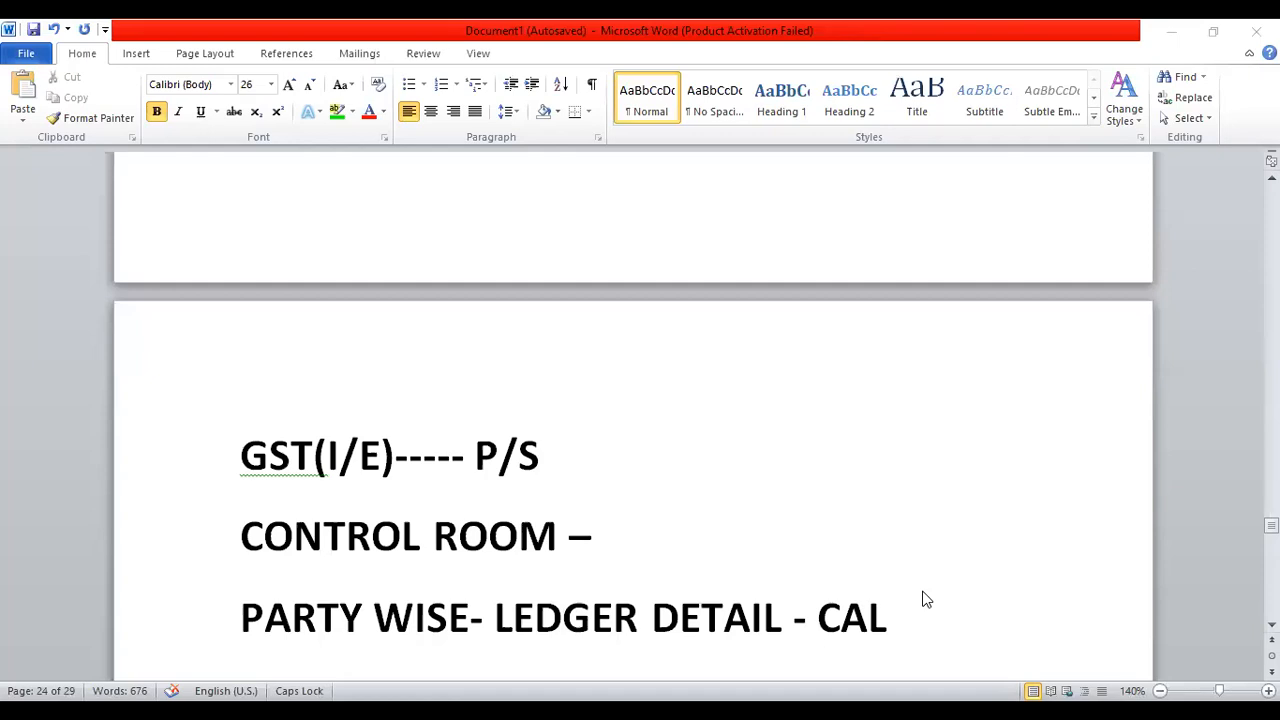
# Start a new page in the Word notes after the PARTY WISE line, with blank lines for writing
pyautogui.click(915, 597)
pyautogui.hotkey('ctrl', 'Return')
pyautogui.press('Return')
pyautogui.press('Return')
pyautogui.press('Return')
pyautogui.press('Up')
pyautogui.press('Up')
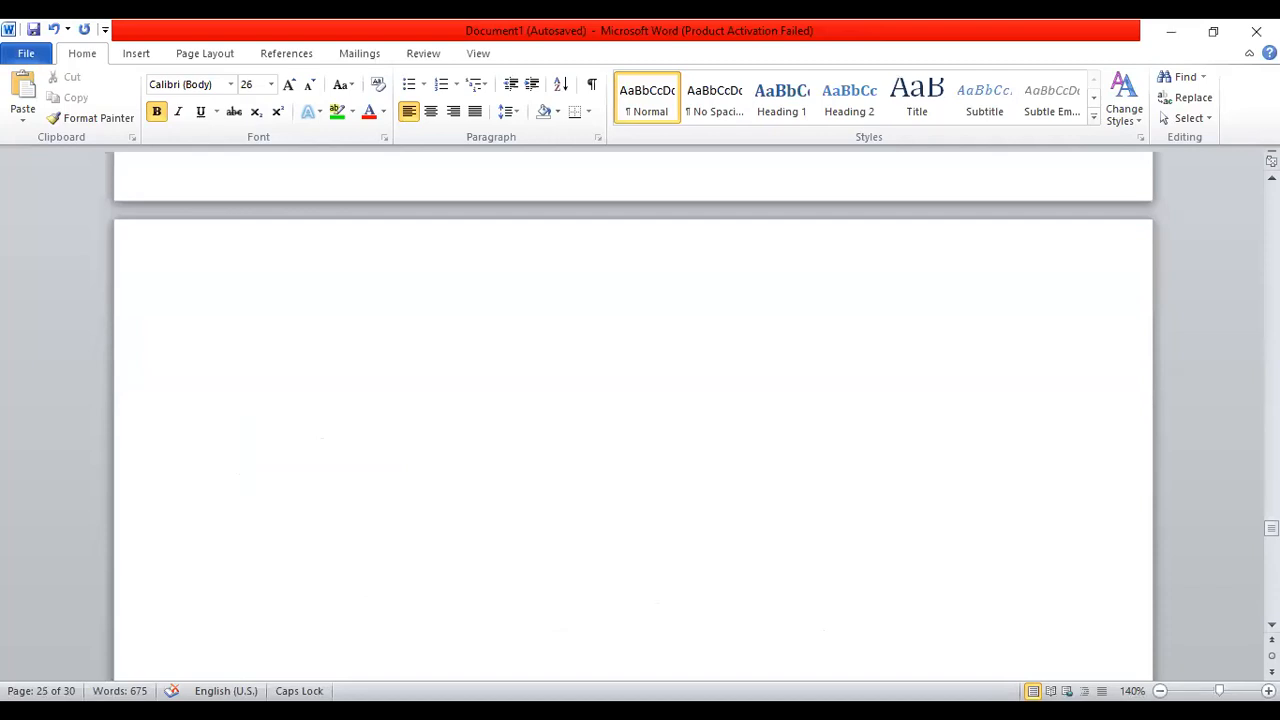
# Write the heading line "SALE BILL --- CTRL + R - 9" on the new page
pyautogui.write('SA')
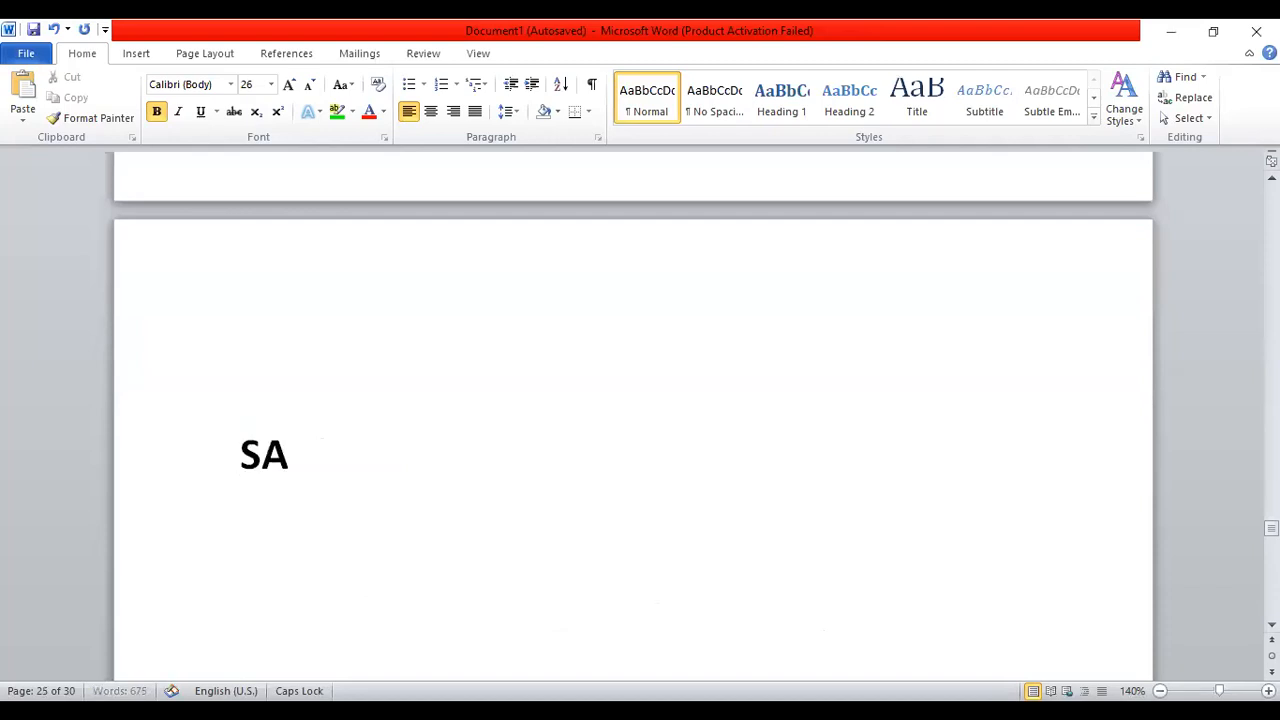
pyautogui.write('LE BIL')
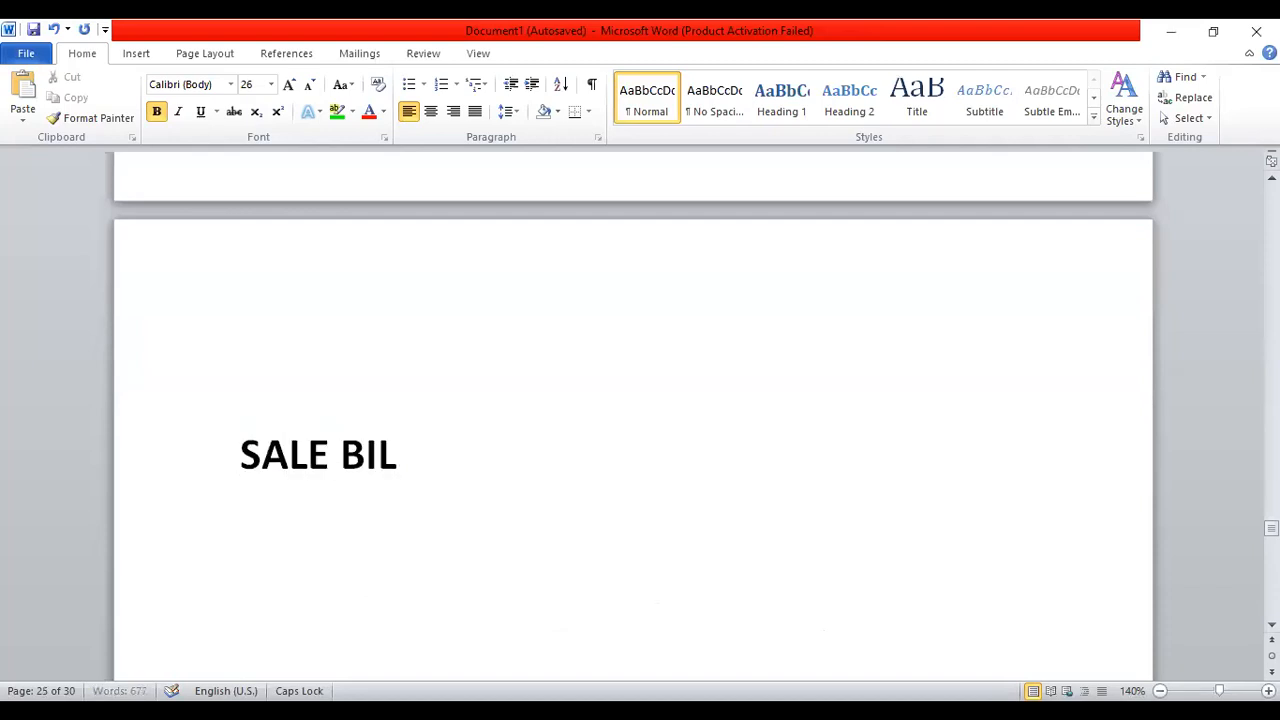
pyautogui.write('L   ---')
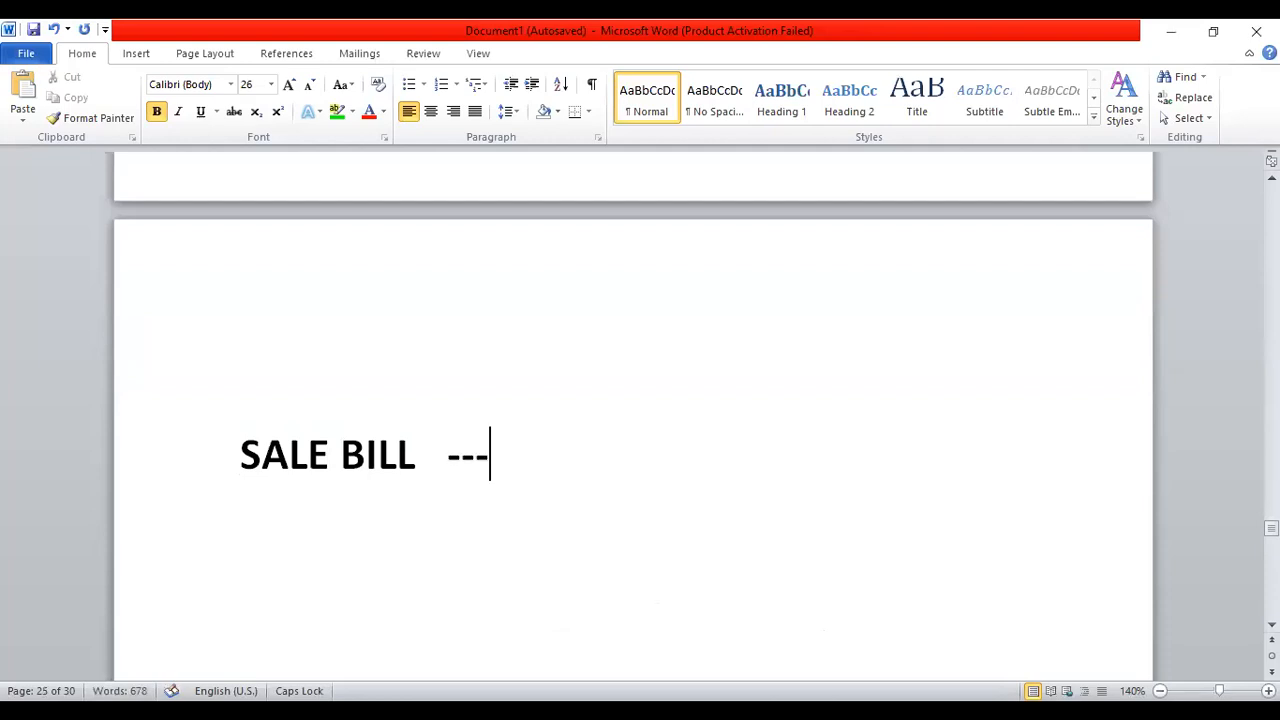
pyautogui.write(' CT')
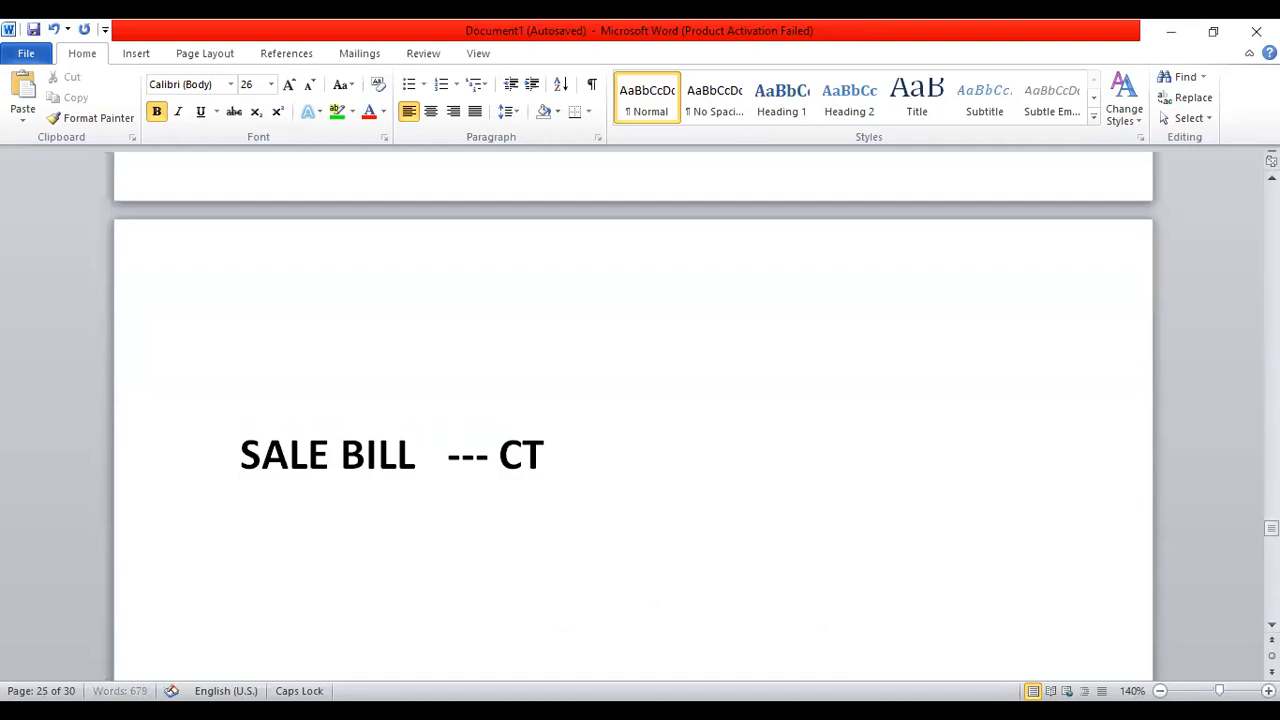
pyautogui.write('RL ')
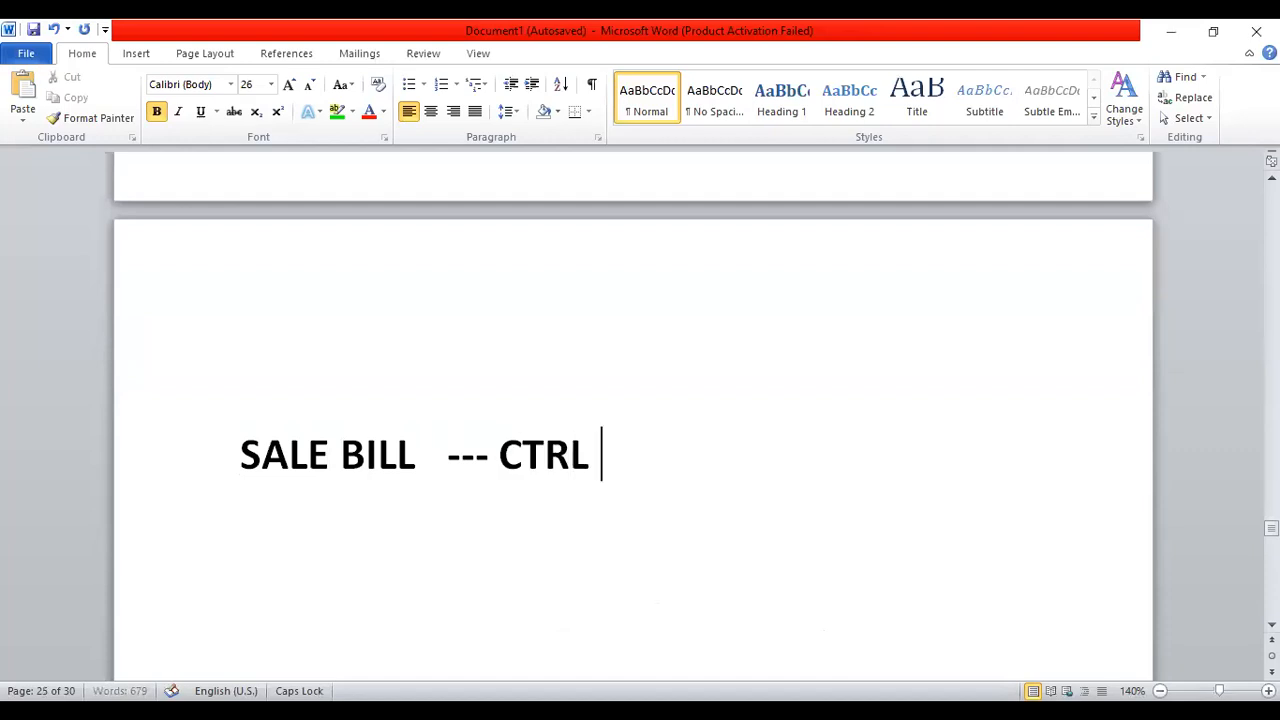
pyautogui.write('+ R - 9')
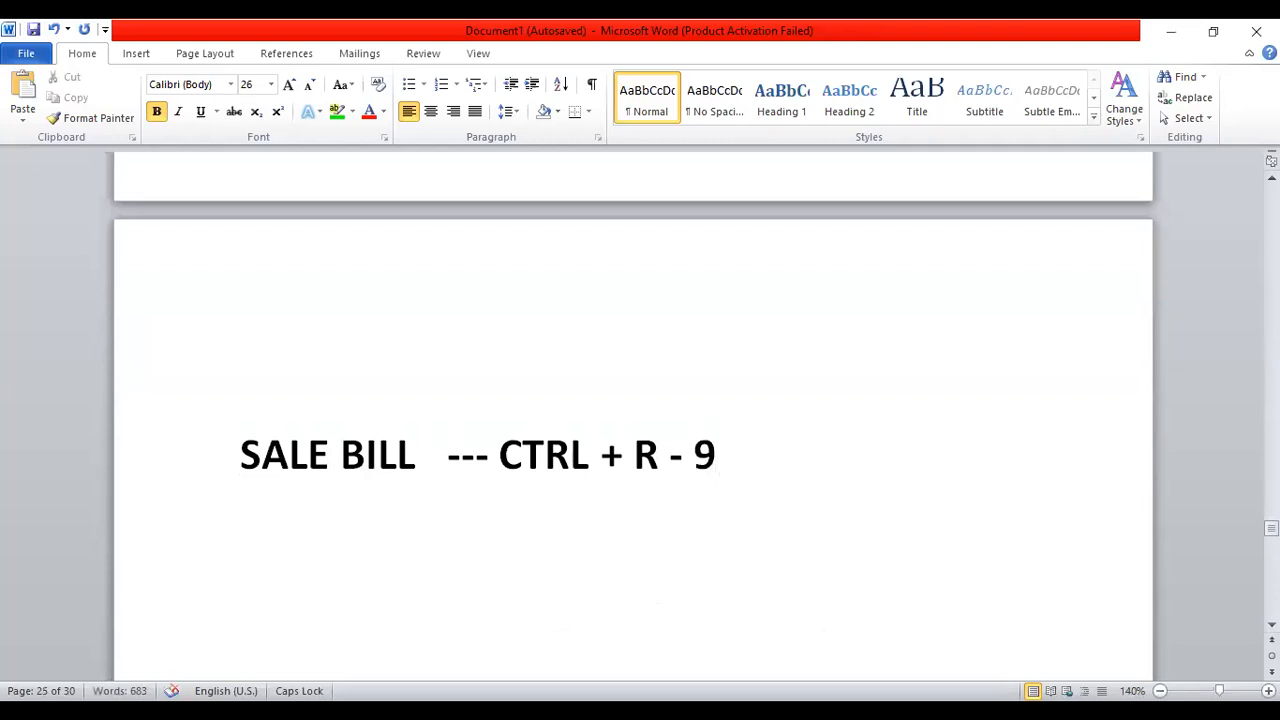
pyautogui.press('Return')
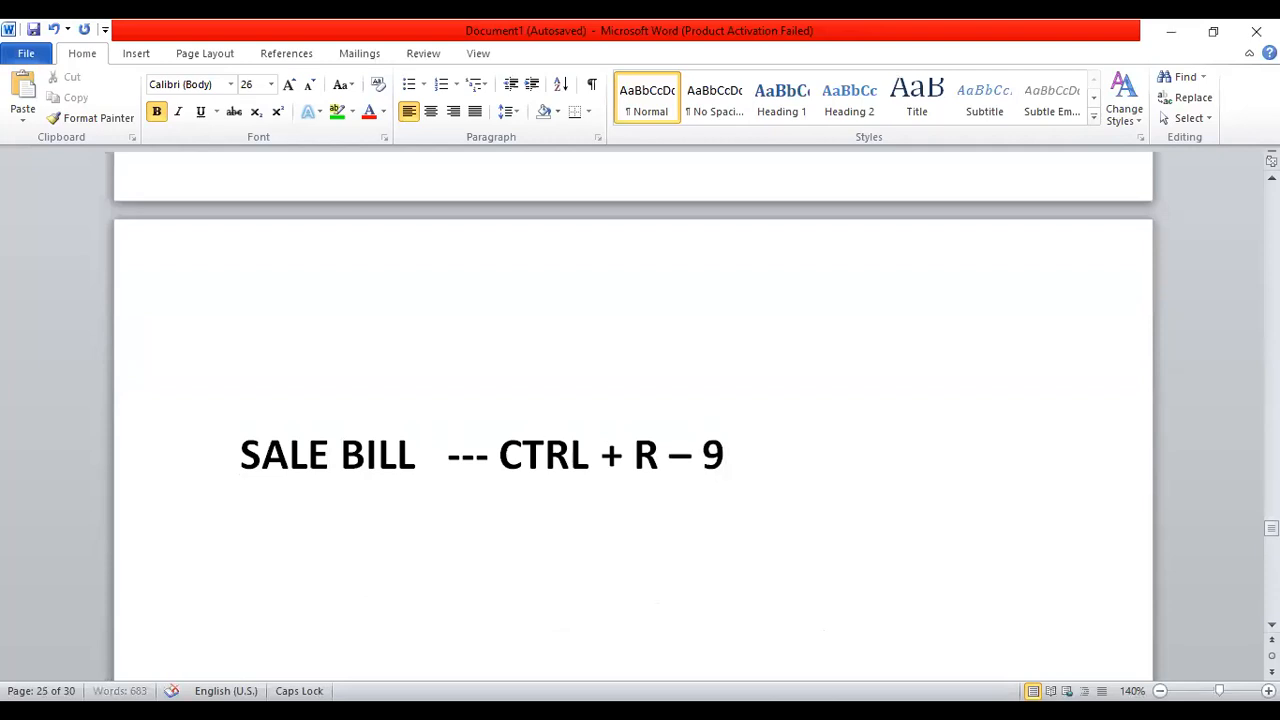
# List ITEM A, ITEM B, ITEM C and ITEM D on separate lines under the SALE BILL heading
pyautogui.write('ITEM A')
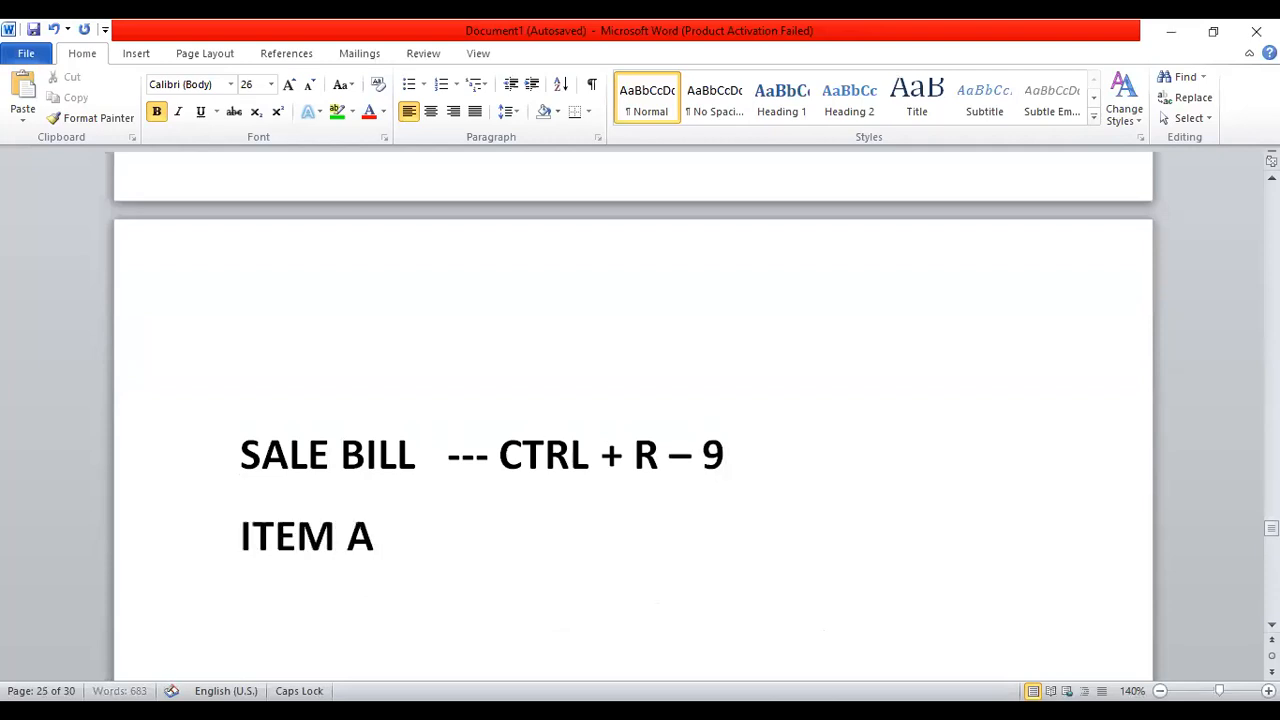
pyautogui.press('Return')
pyautogui.write('ITEM B')
pyautogui.press('Return')
pyautogui.write('ITEM C')
pyautogui.press('Return')
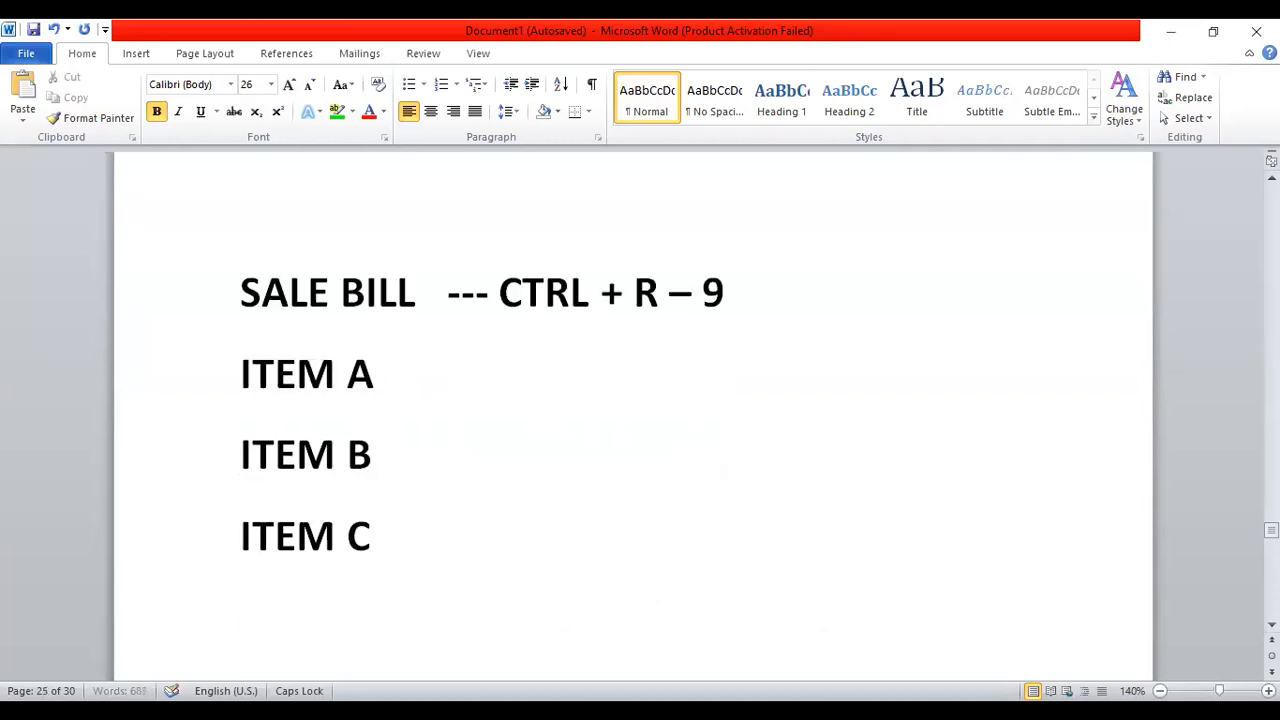
pyautogui.write('ITEM ')
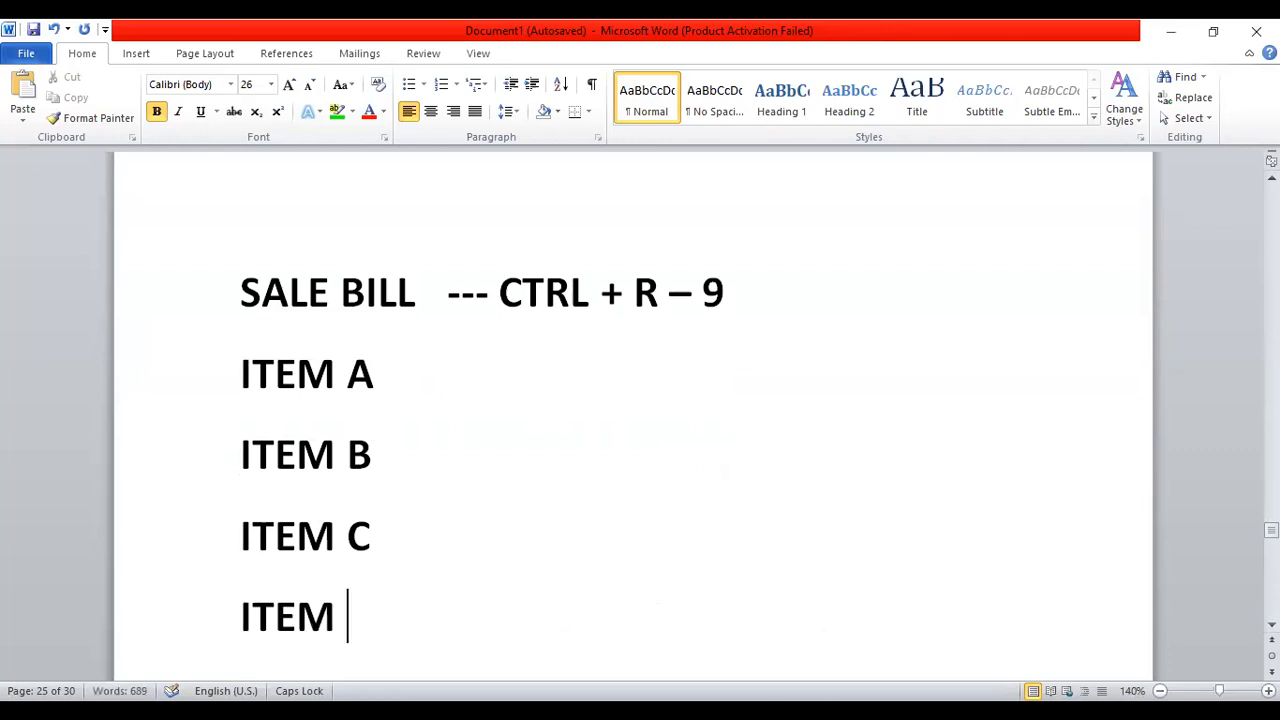
pyautogui.write('D')
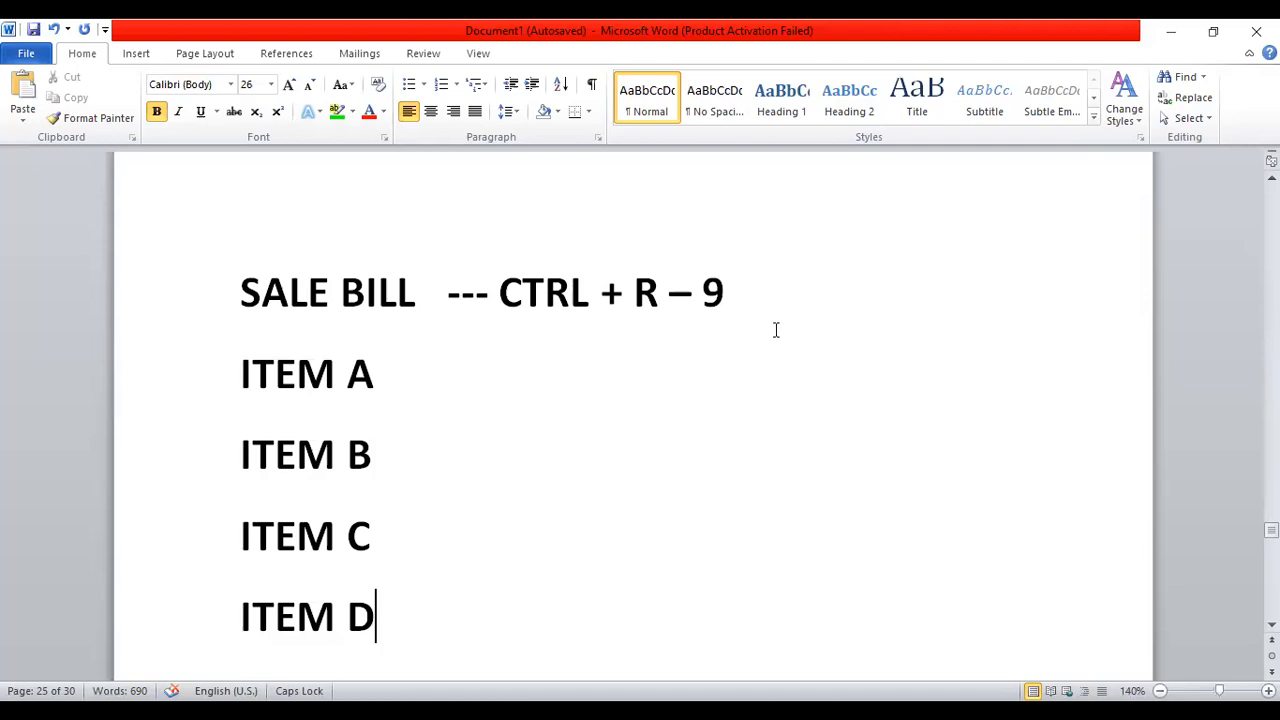
# Replace the 9 at the end of the SALE BILL line with "CAL -2"
pyautogui.click(737, 309)
pyautogui.press('BackSpace')
pyautogui.write('C')
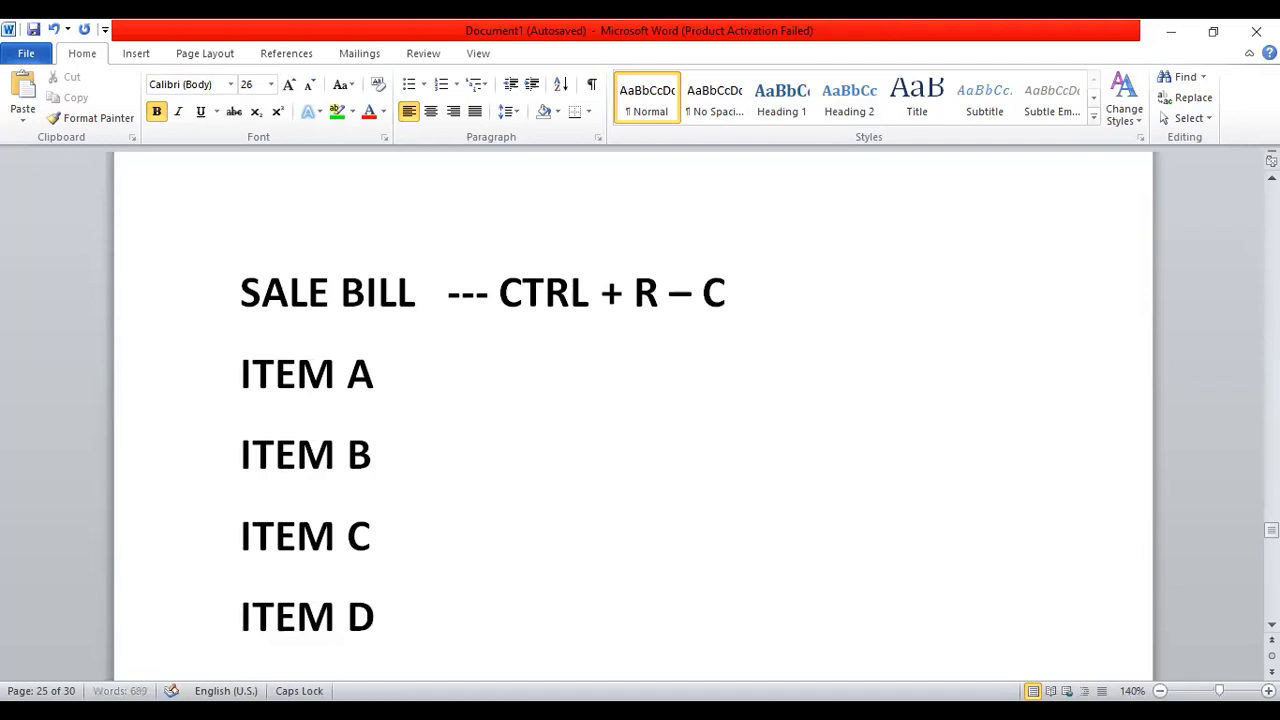
pyautogui.write('AL -2')
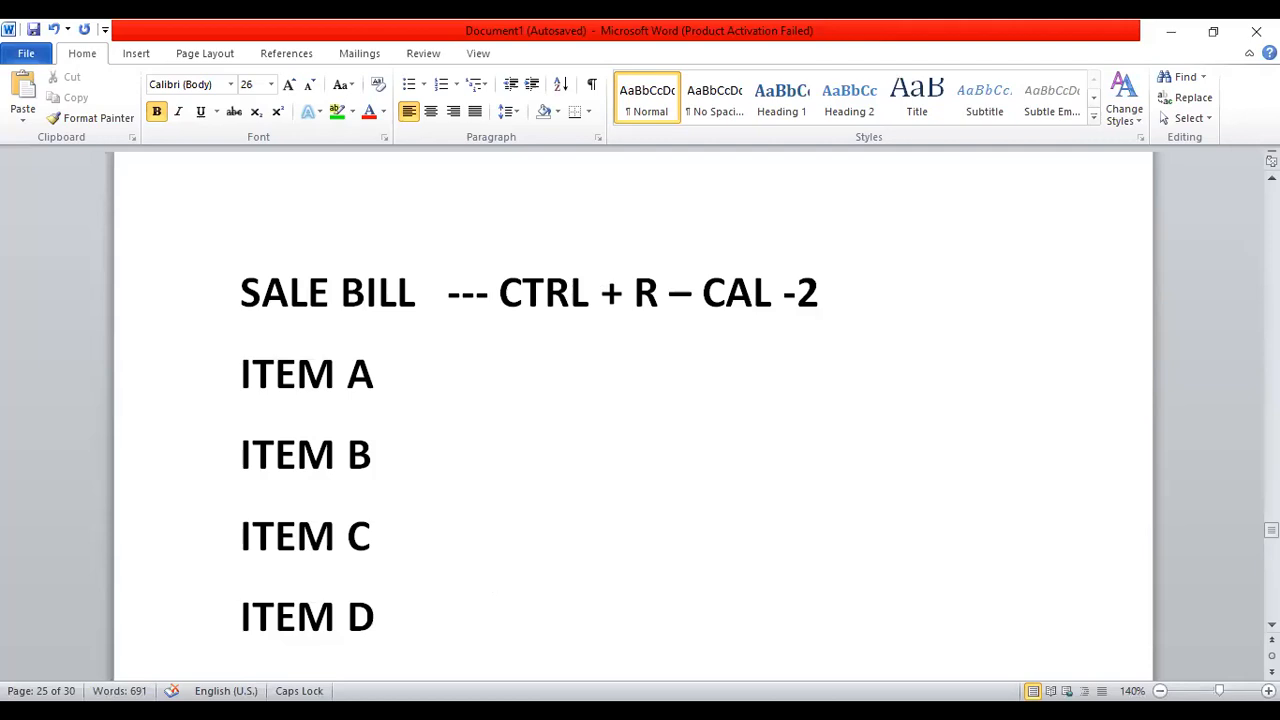
# Highlight "CAL -2" in the SALE BILL line in yellow
pyautogui.hotkey('alt', 'Tab')
pyautogui.moveTo(843, 306); pyautogui.dragTo(703, 300)
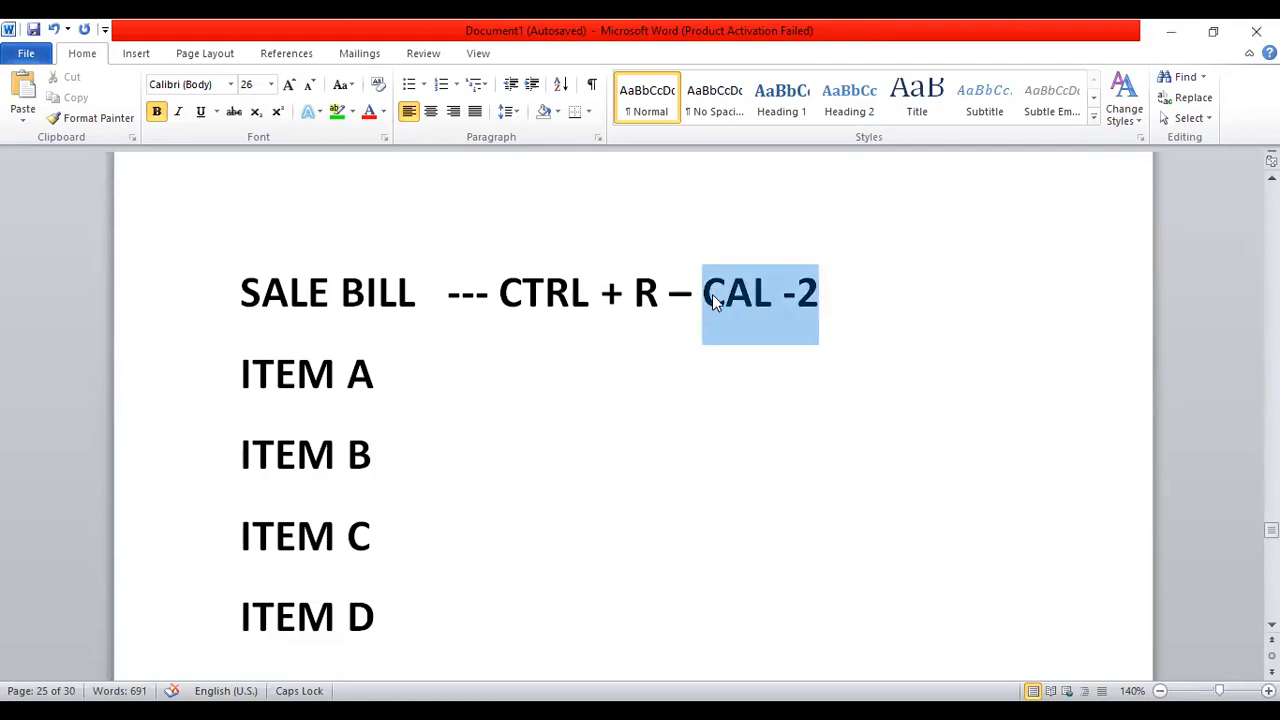
pyautogui.click(352, 112)
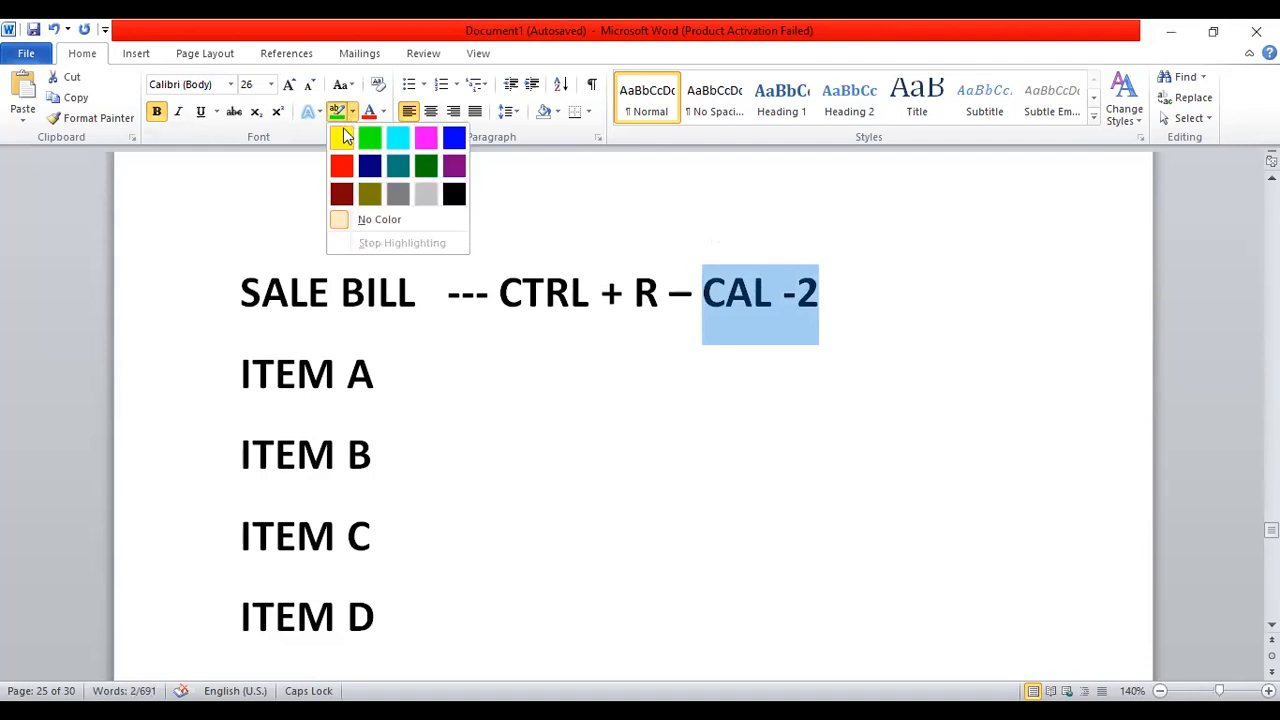
pyautogui.click(342, 138)
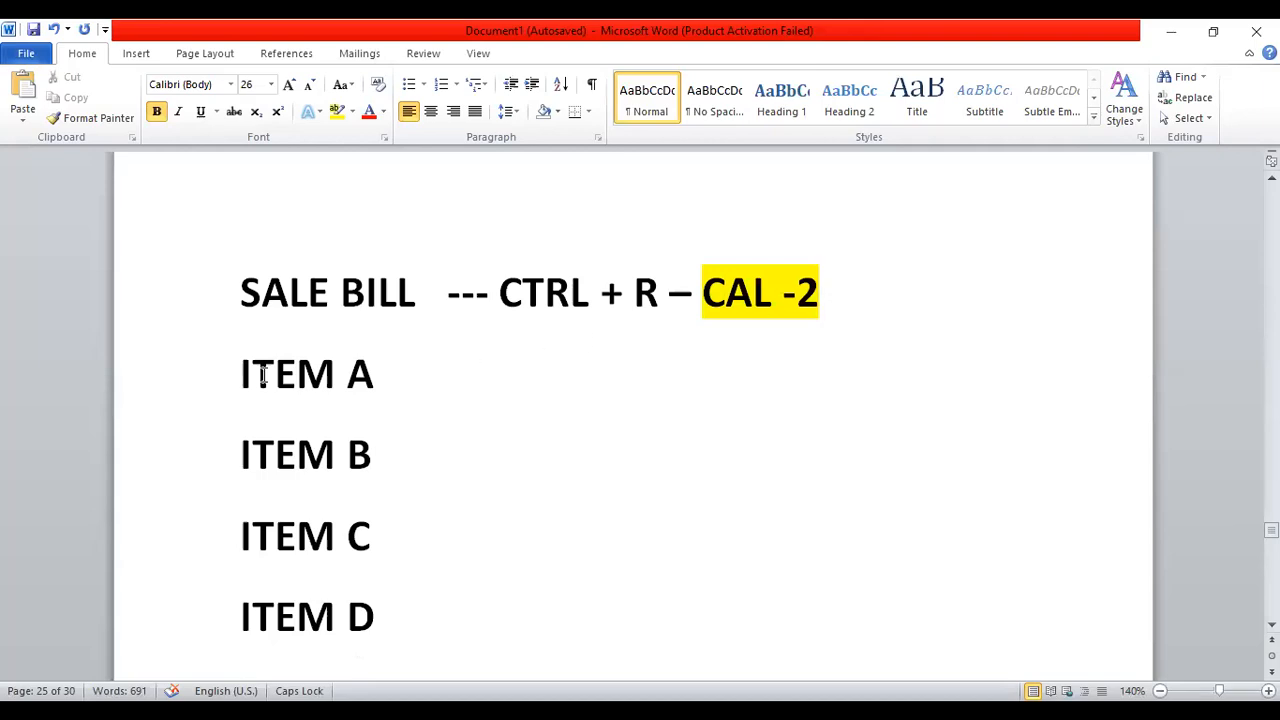
# Append "( I)" to ITEM A, "(E" to ITEM B, "(I" to ITEM C and "(E" to ITEM D, removing the automatic euro sign
pyautogui.click(421, 382)
pyautogui.write('( I)')
pyautogui.press('Down')
pyautogui.write('(E)')
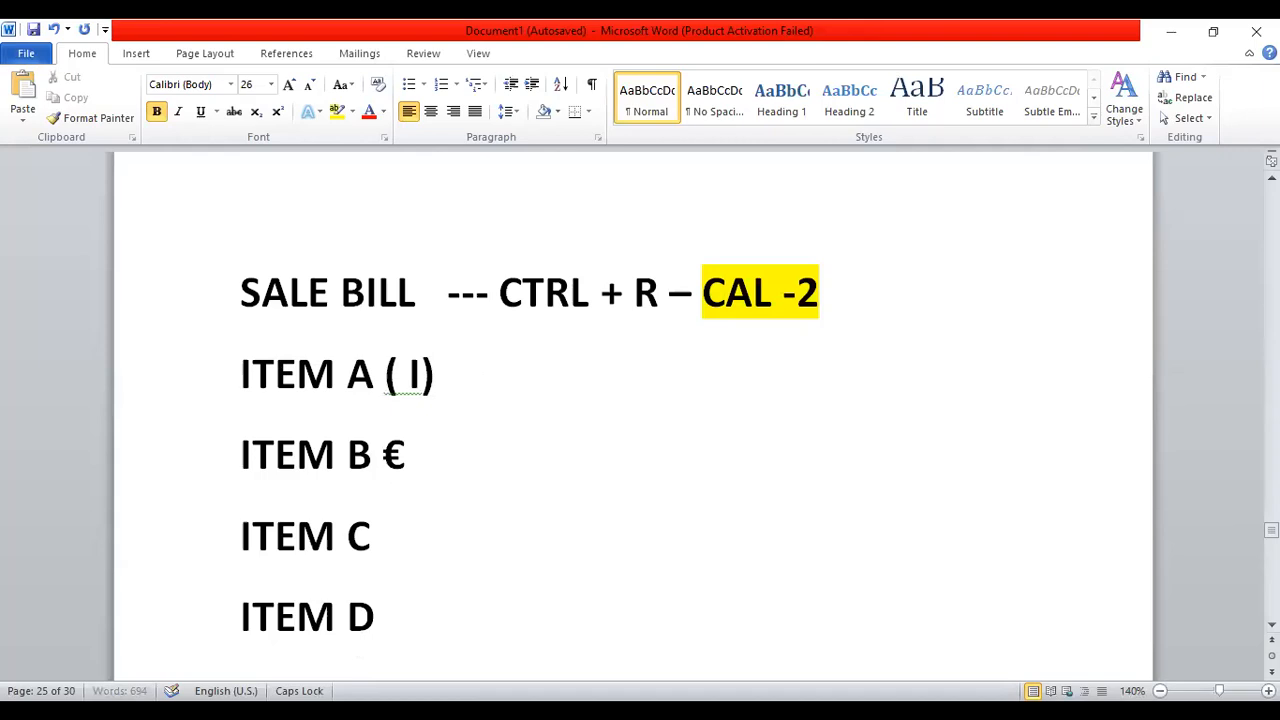
pyautogui.hotkey('ctrl', 'z')
pyautogui.press('BackSpace')
pyautogui.press('Down')
pyautogui.write('(I')
pyautogui.press('Down')
pyautogui.write('(E')
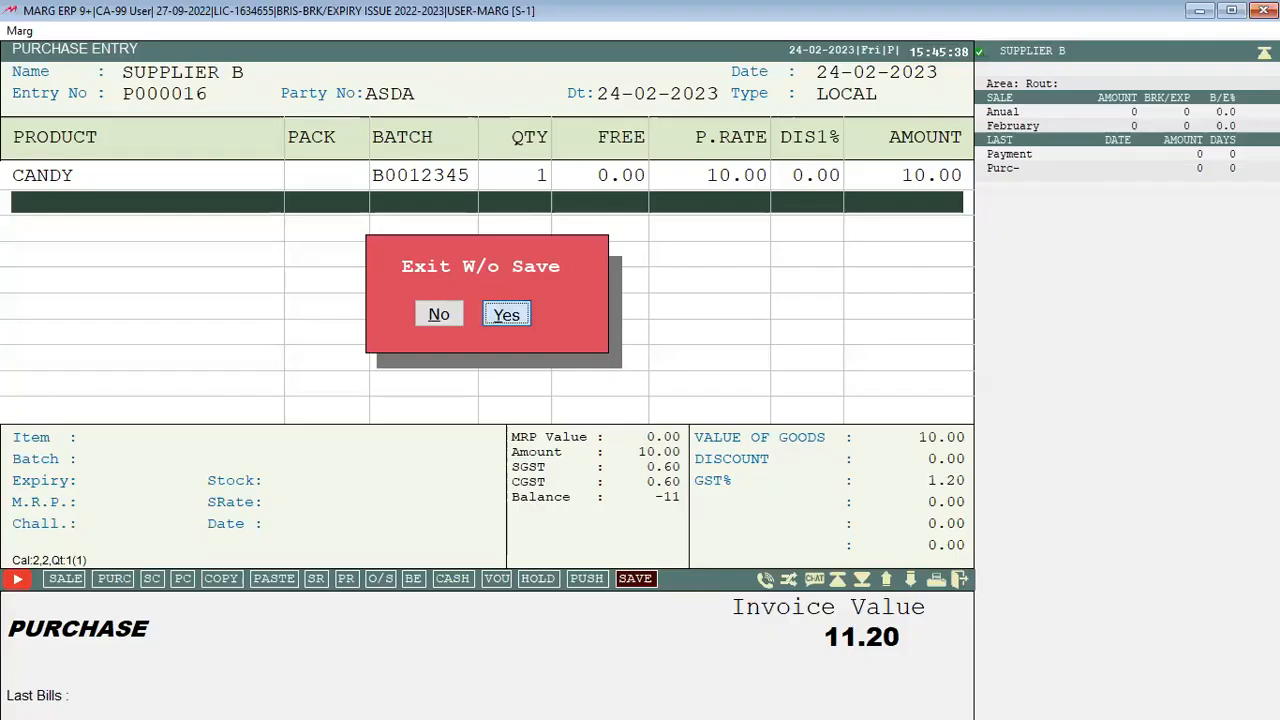
# In Marg ERP, discard the open purchase entry and start another one for SUPPLIER B with party number SDSAd
pyautogui.press('Return')
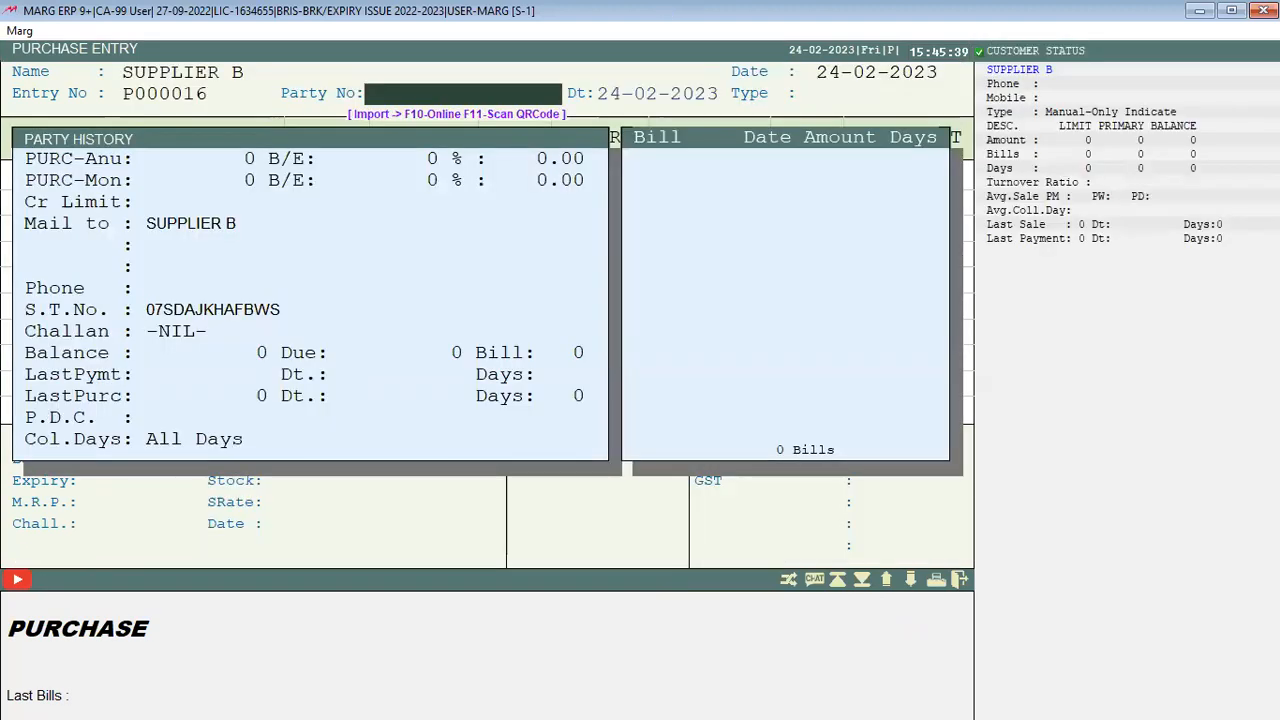
pyautogui.press('Return')
pyautogui.press('Return')
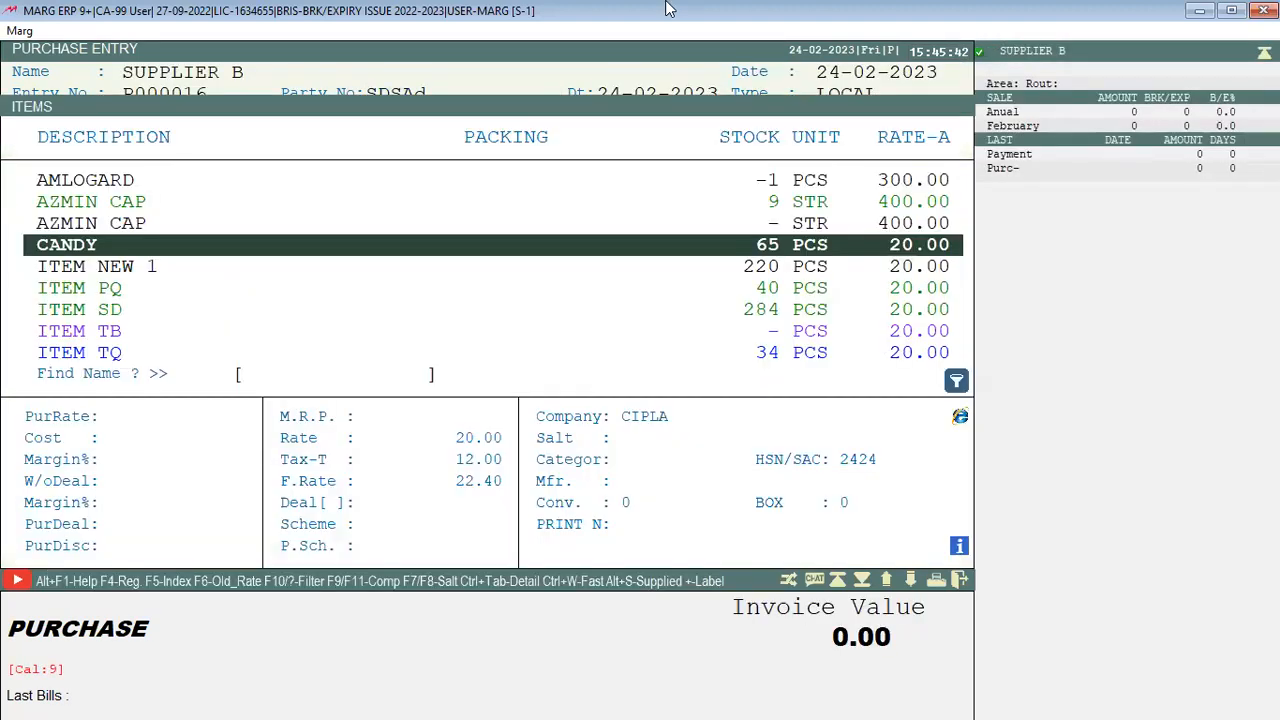
# Choose CANDY from batch B0012345 for the purchase line and open its levies details
pyautogui.press('Return')
pyautogui.press('Return')
pyautogui.press('Return')
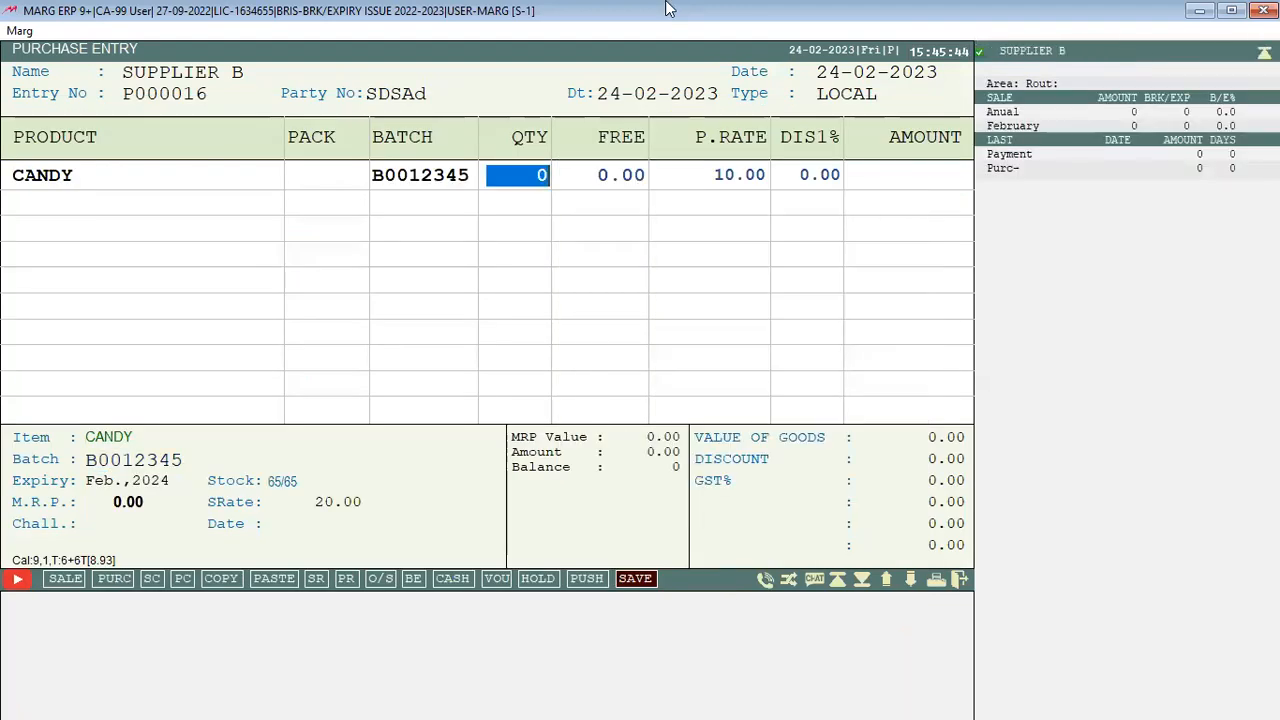
pyautogui.press('Return')
pyautogui.press('Return')
pyautogui.press('Return')
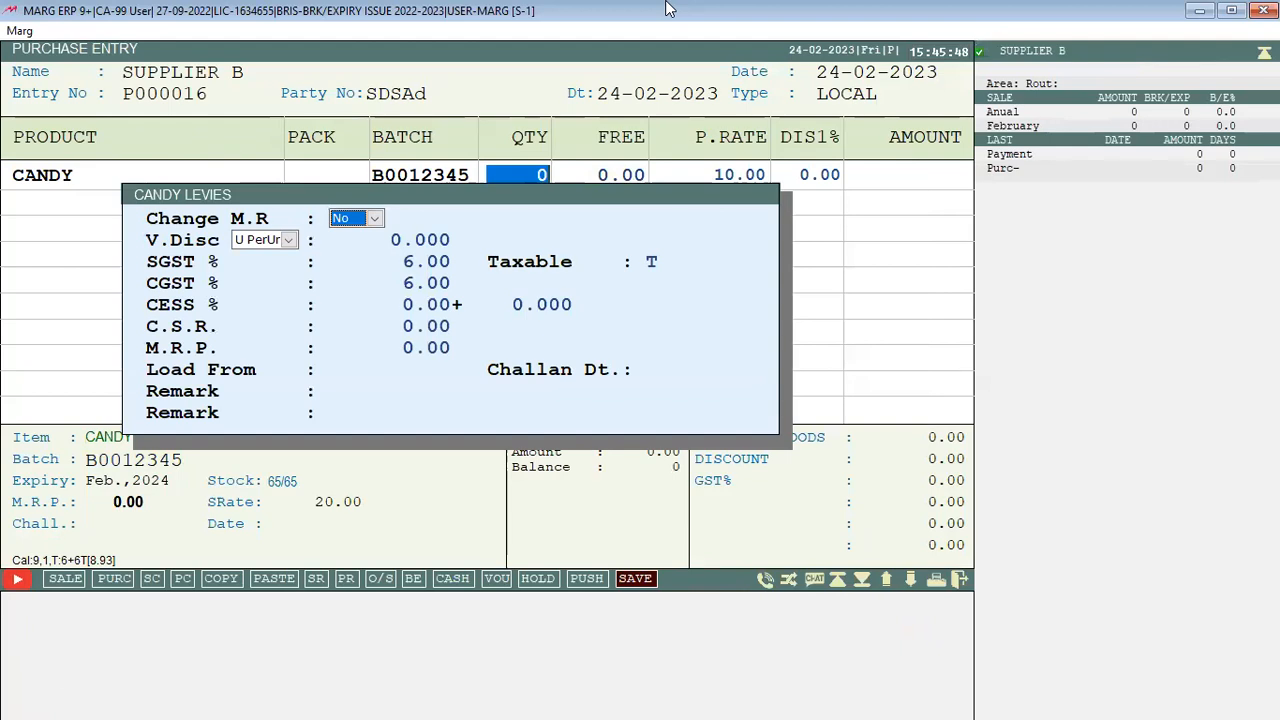
# Close the CANDY levies, drop the item line and leave purchase entry without saving
pyautogui.press('Return')
pyautogui.press('Return')
pyautogui.press('Return')
pyautogui.press('Return')
pyautogui.press('Return')
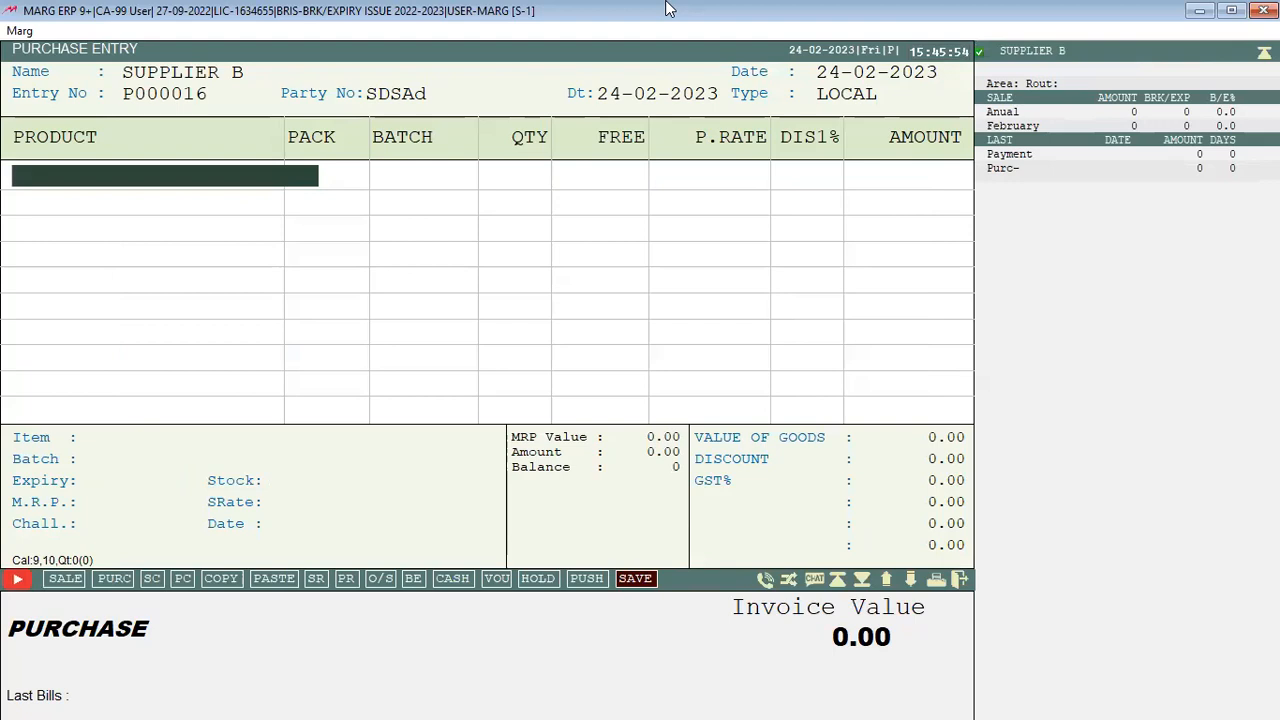
pyautogui.press('Escape')
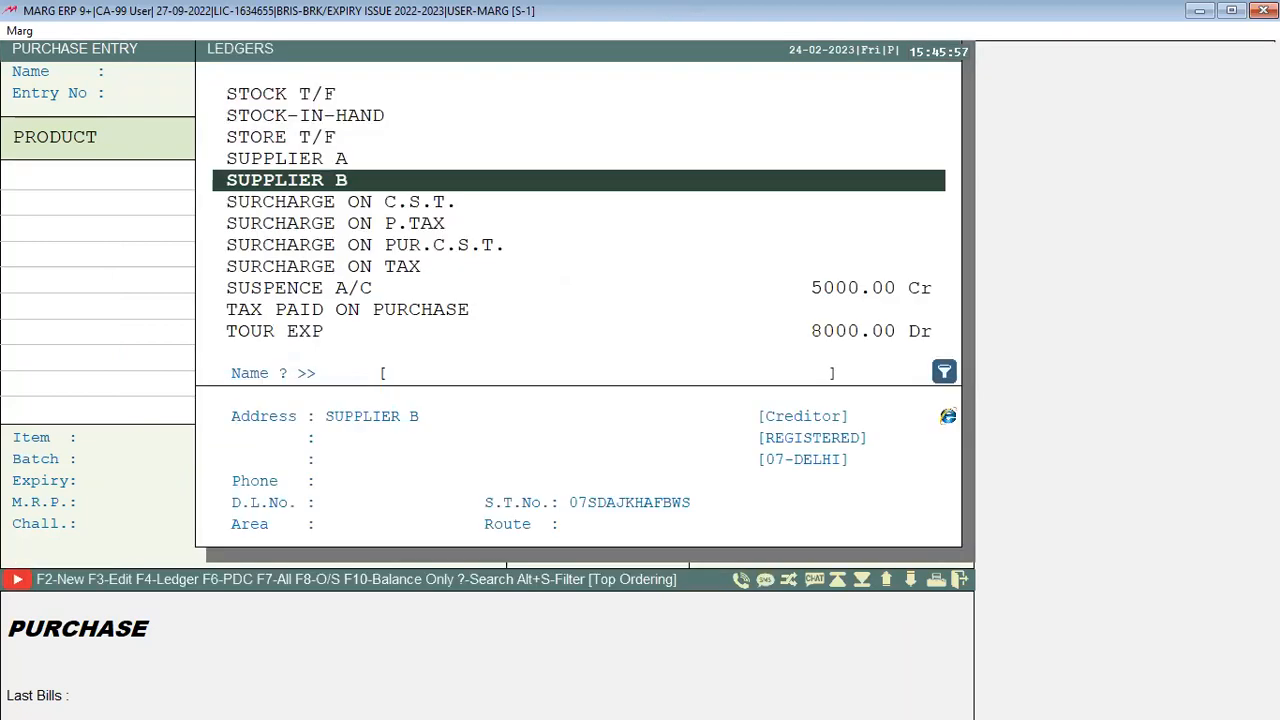
pyautogui.press('Escape')
pyautogui.press('Escape')
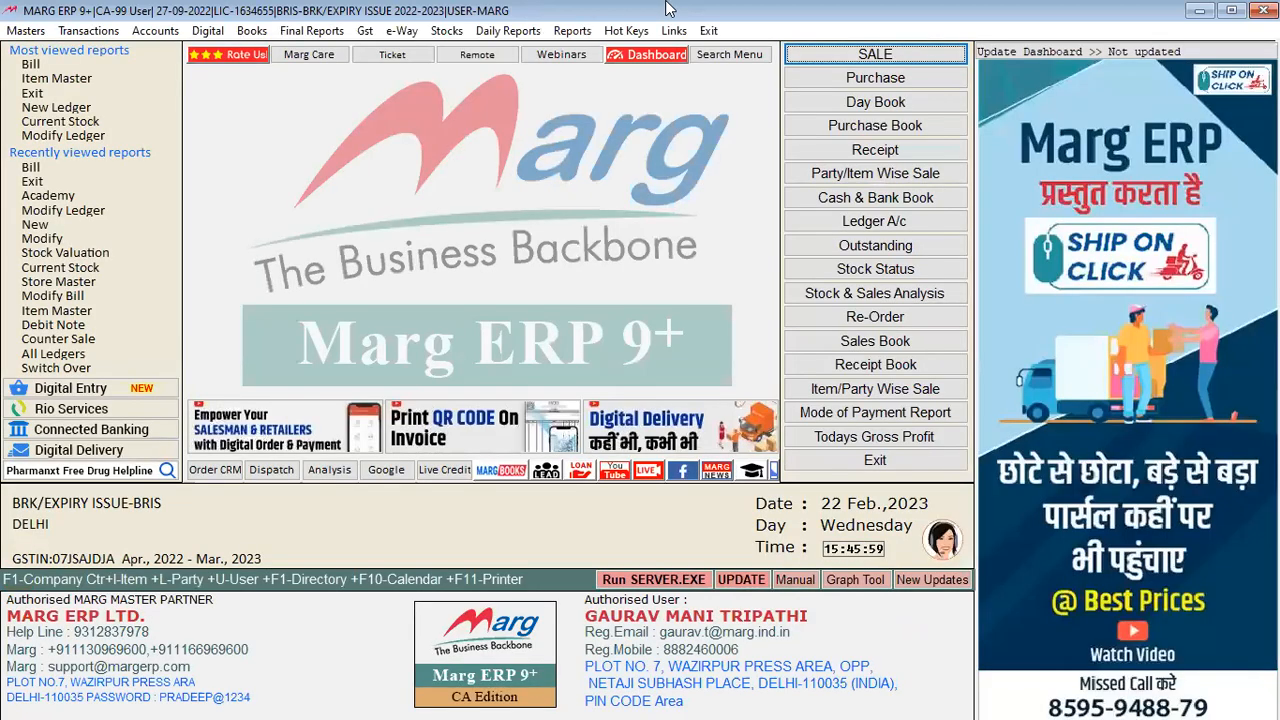
# Open the Calculation settings of the Control Room with the default search options
pyautogui.press('alt')
pyautogui.press('Up')
pyautogui.press('Up')
pyautogui.press('Down')
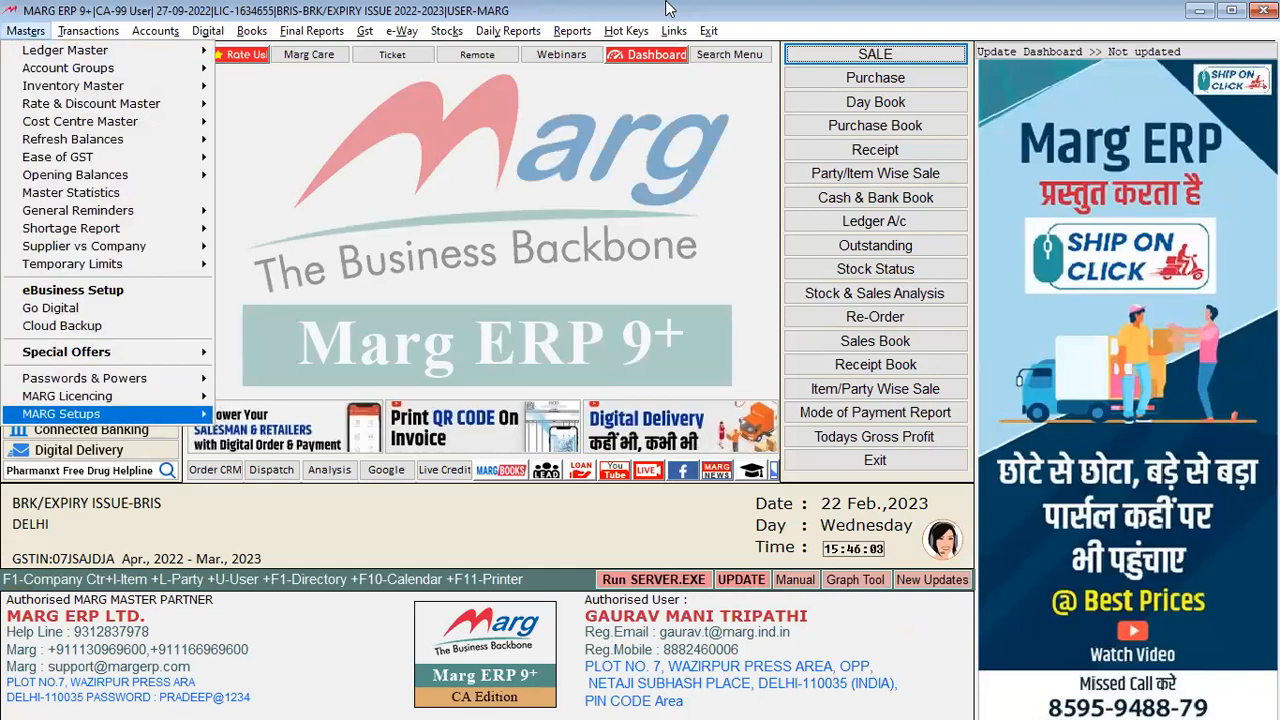
pyautogui.press('Return')
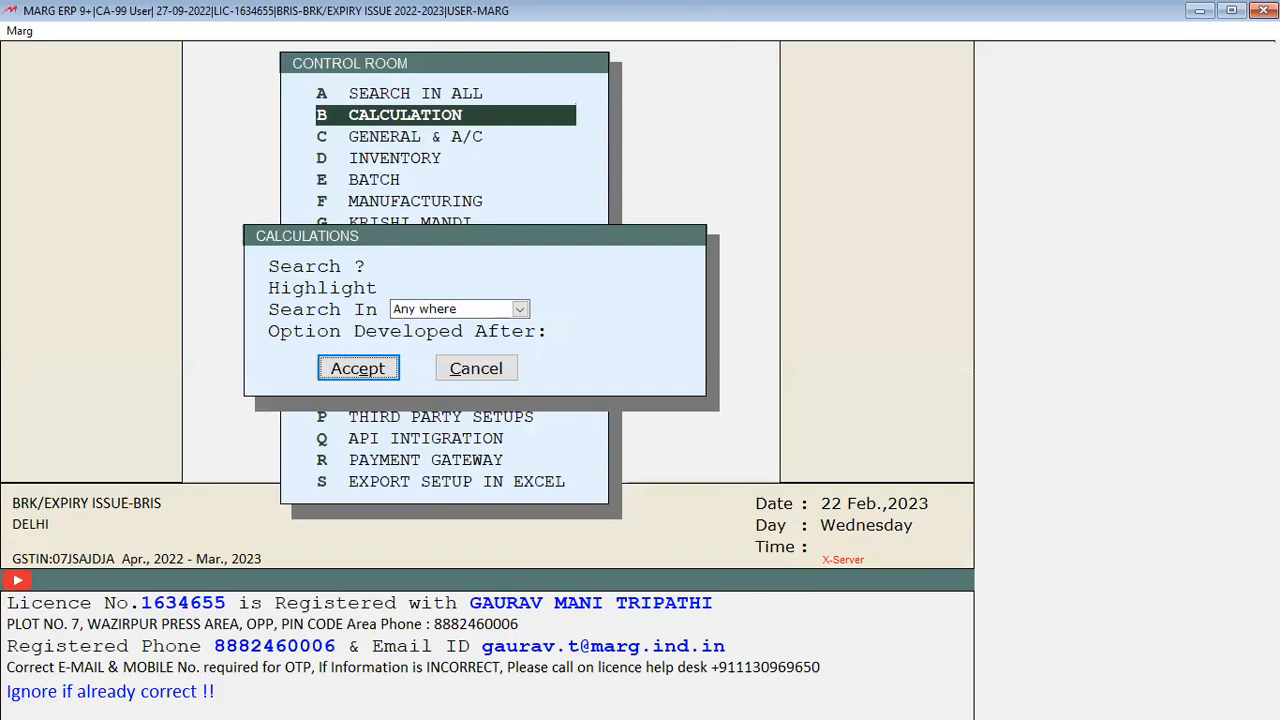
pyautogui.press('Return')
pyautogui.press('Return')
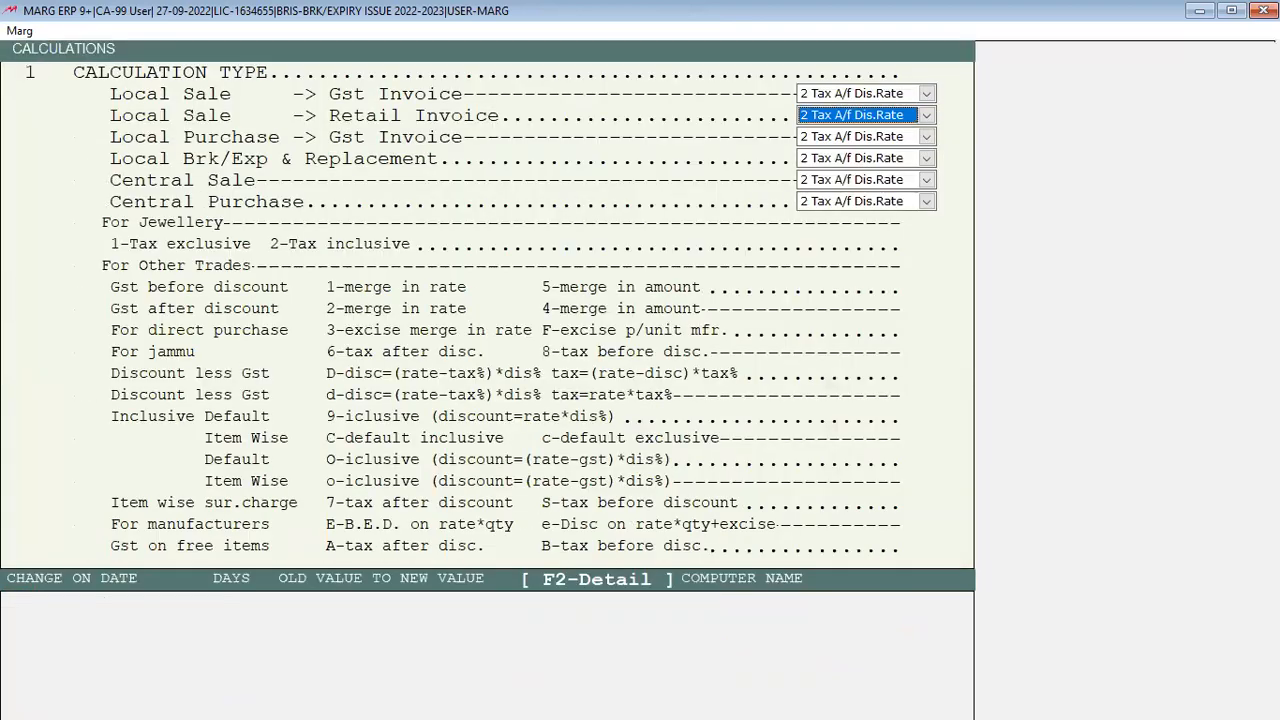
# Set the calculation type of Local Sale Gst Invoice and Central Sale to C Incl.Item Wise
pyautogui.press('Up')
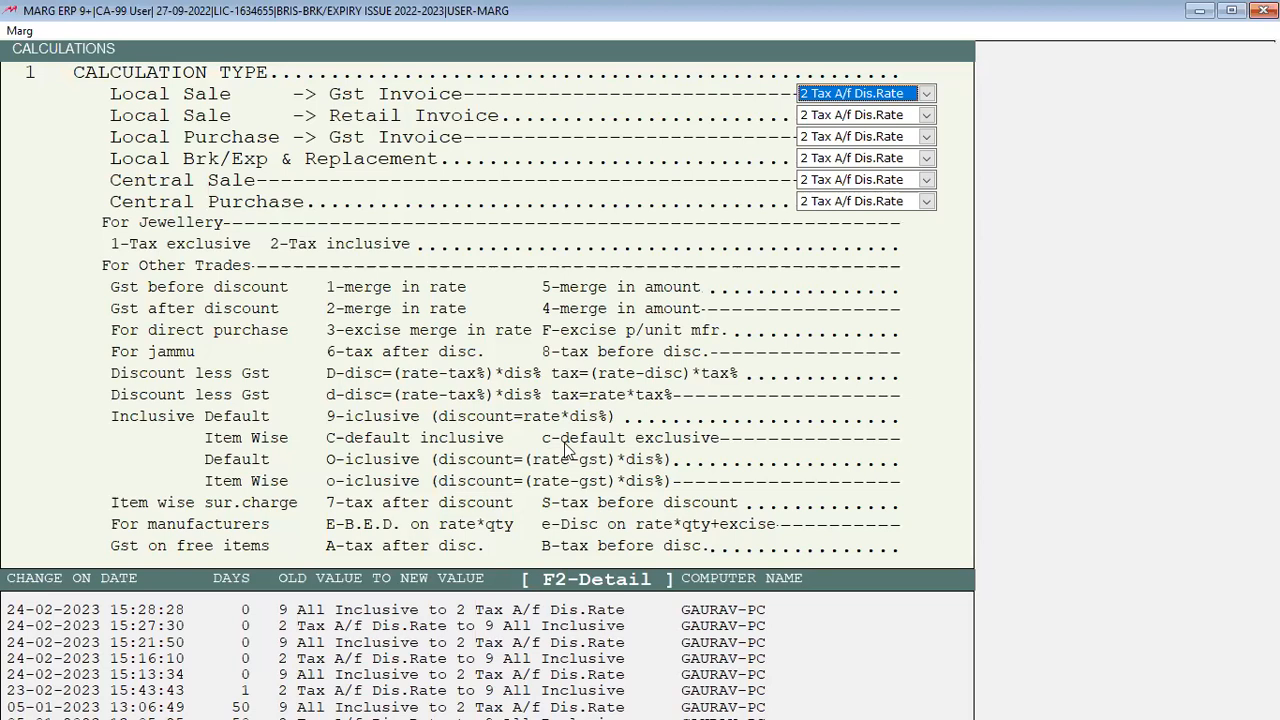
pyautogui.hotkey('shift', 'c')
pyautogui.press('Return')
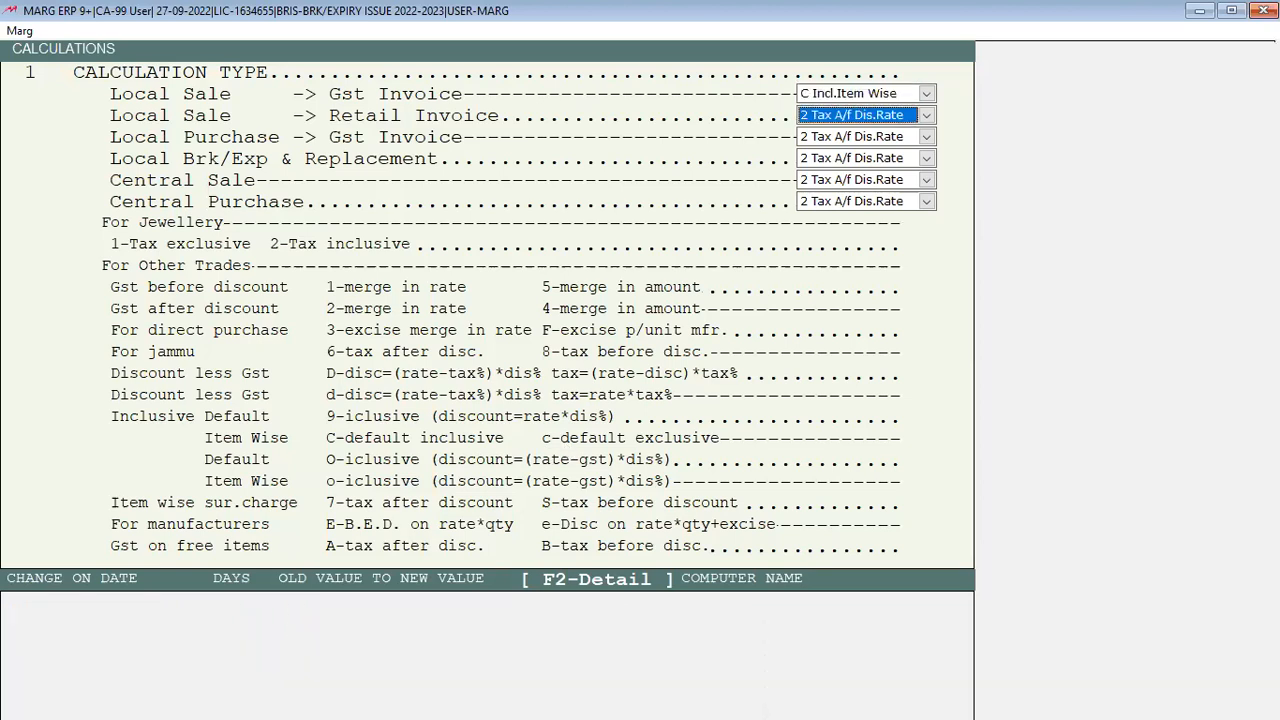
pyautogui.press('Return')
pyautogui.press('Return')
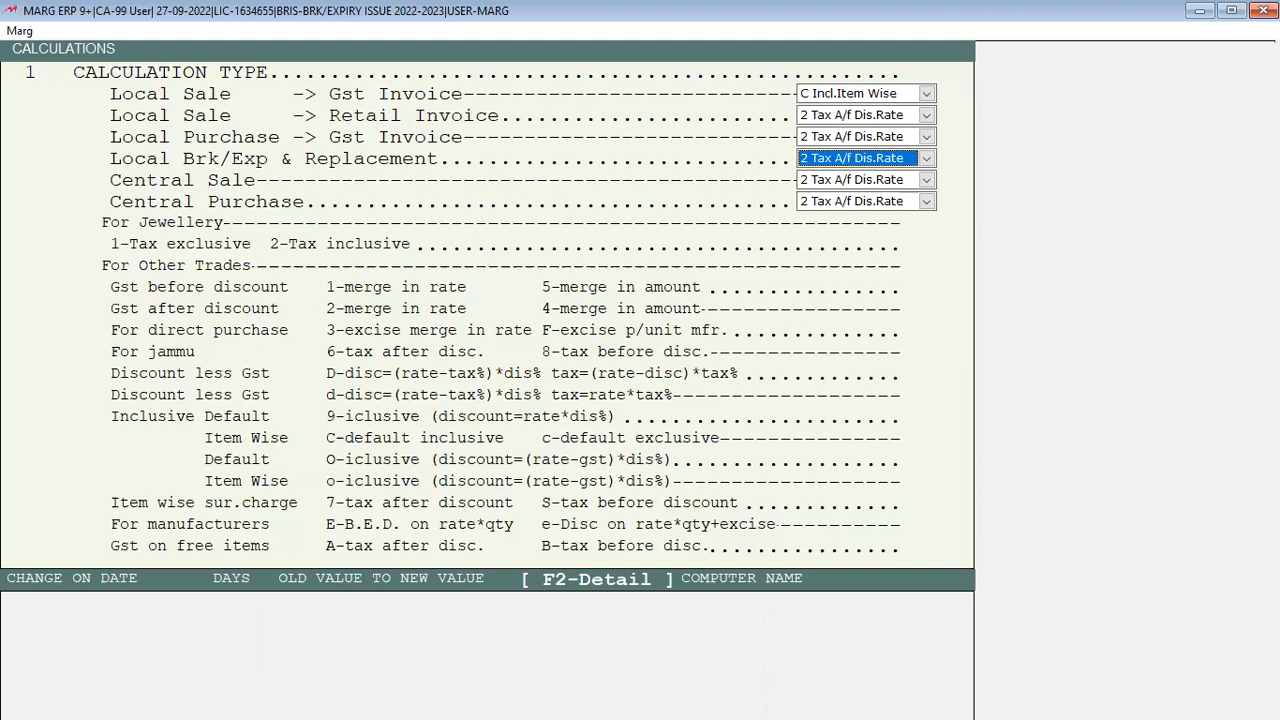
pyautogui.press('Return')
pyautogui.hotkey('shift', 'c')
pyautogui.press('Return')
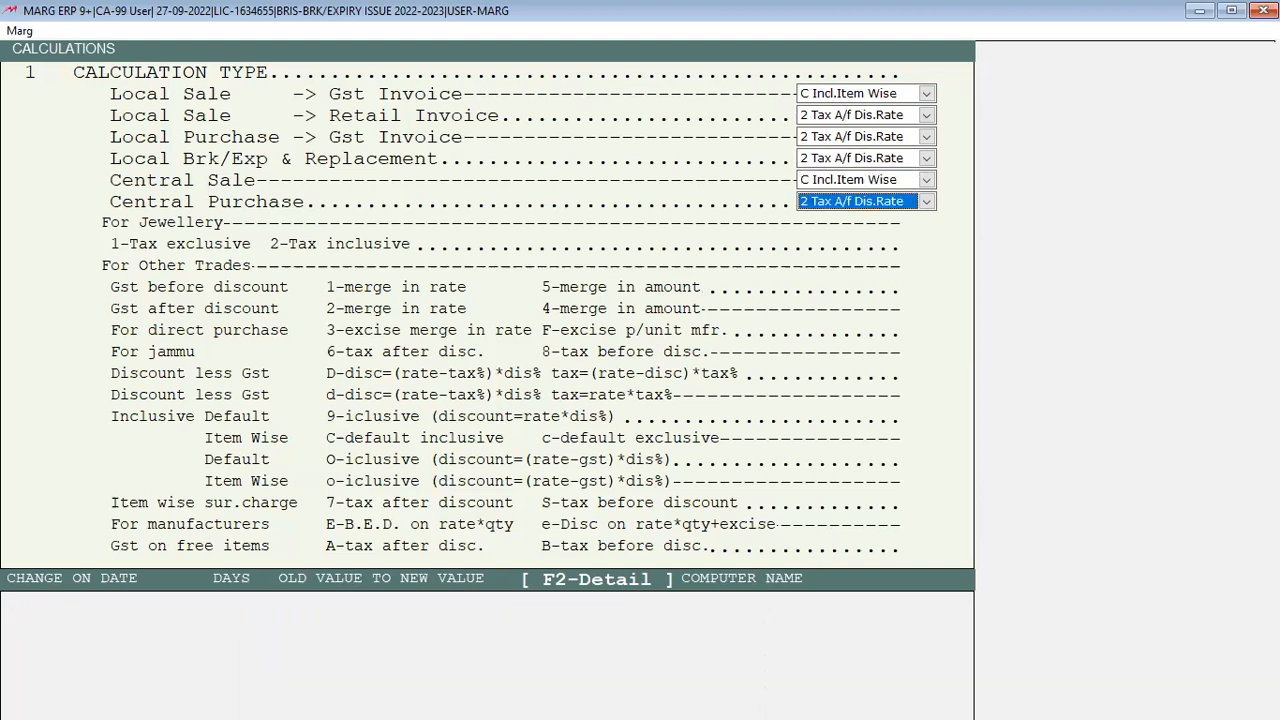
# Leave the calculation settings, start a sale bill and check the levies of CANDY from batch B0012345
pyautogui.press('Escape')
pyautogui.press('Right')
pyautogui.press('Return')
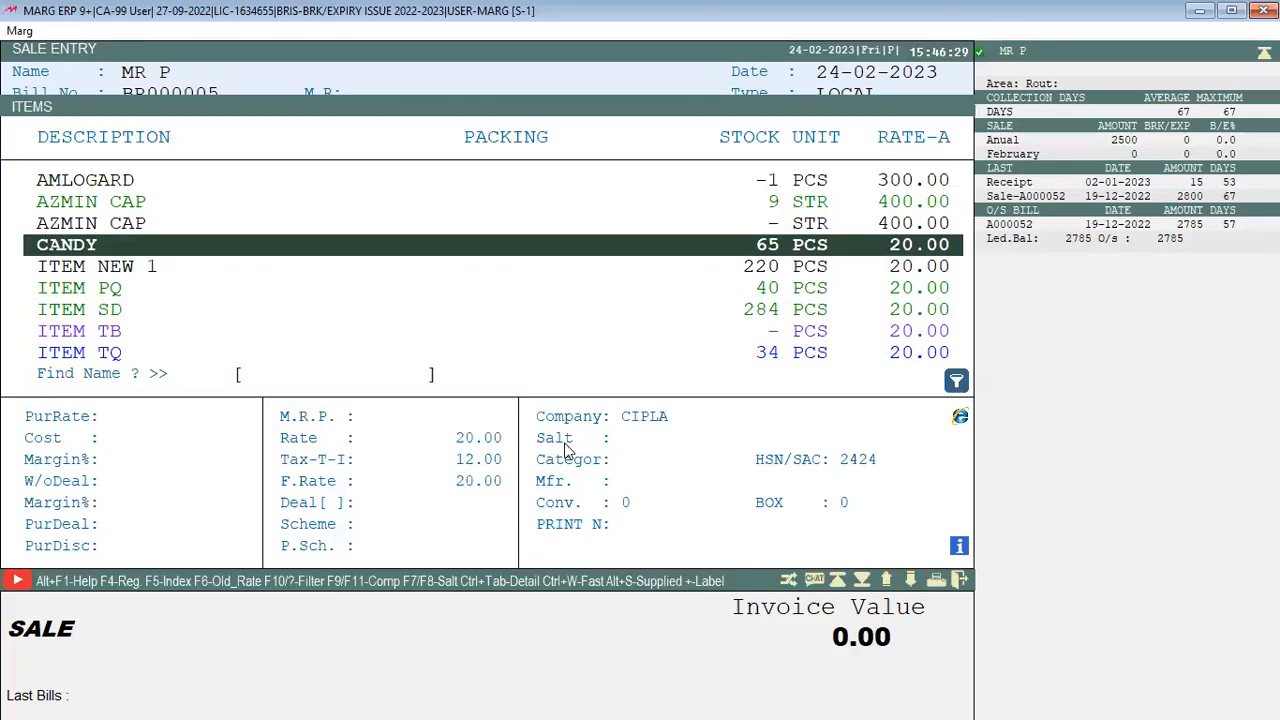
pyautogui.press('Return')
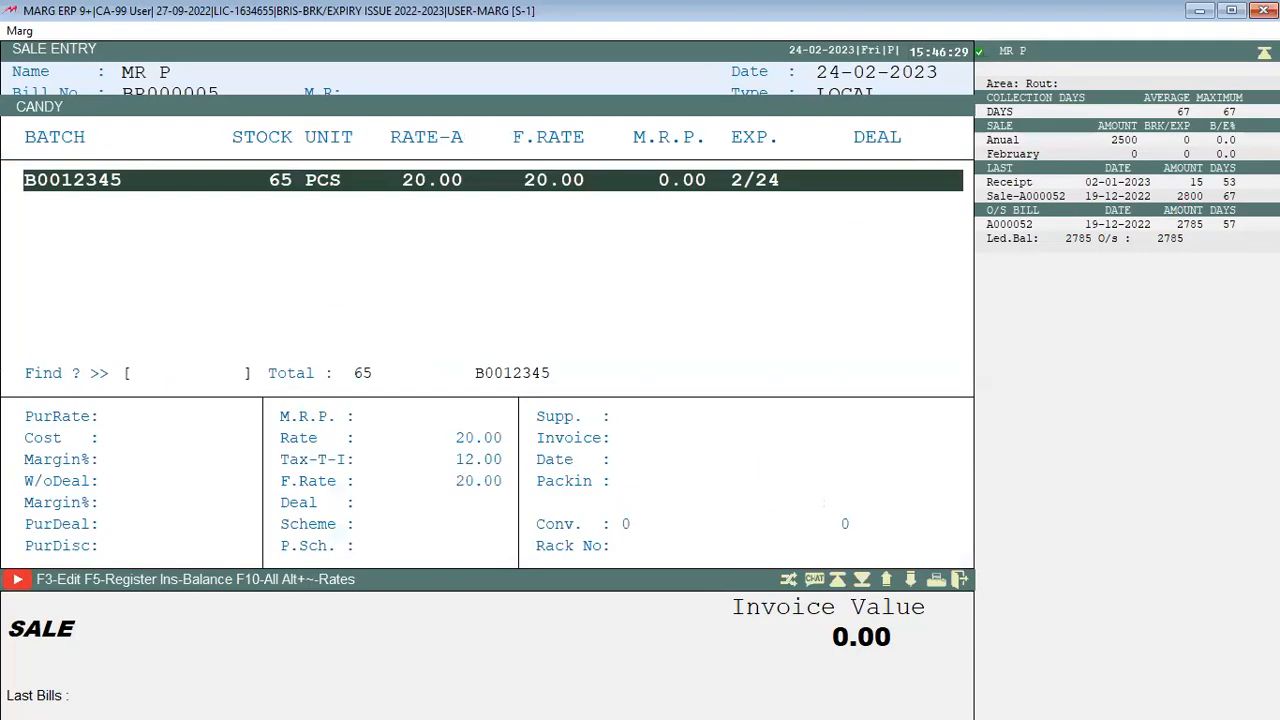
pyautogui.press('Return')
pyautogui.press('Tab')
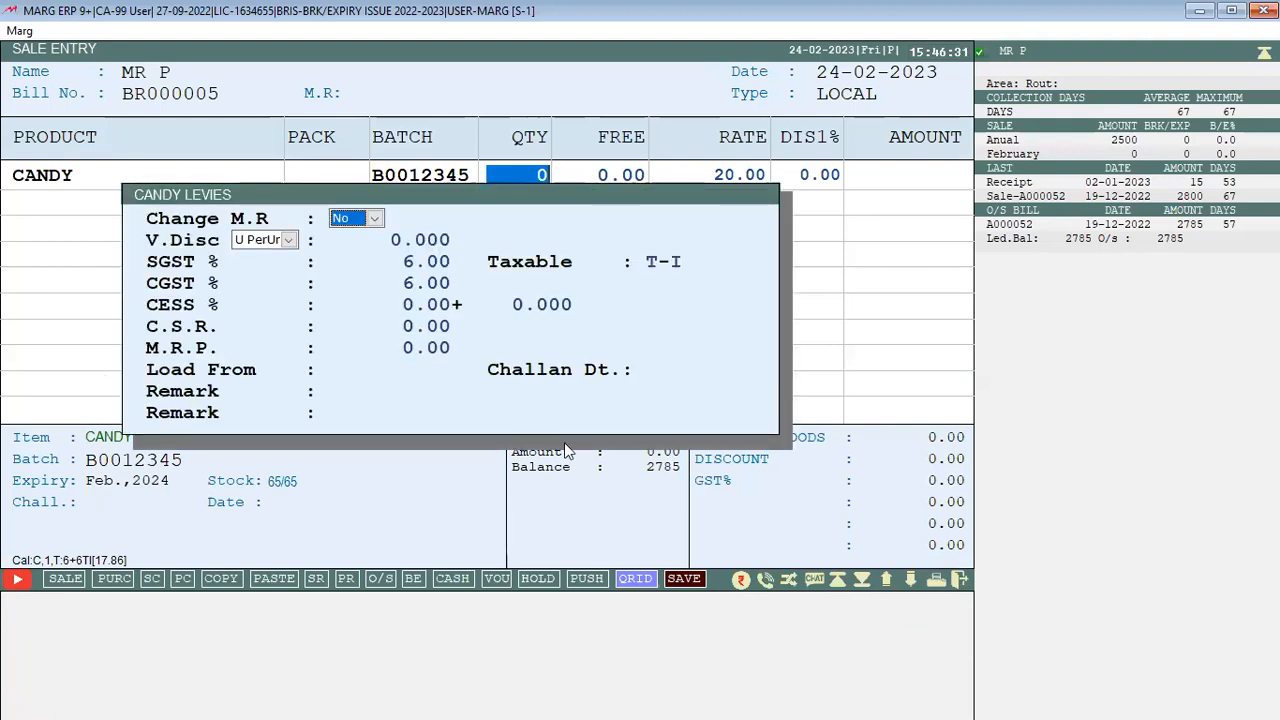
pyautogui.press('Escape')
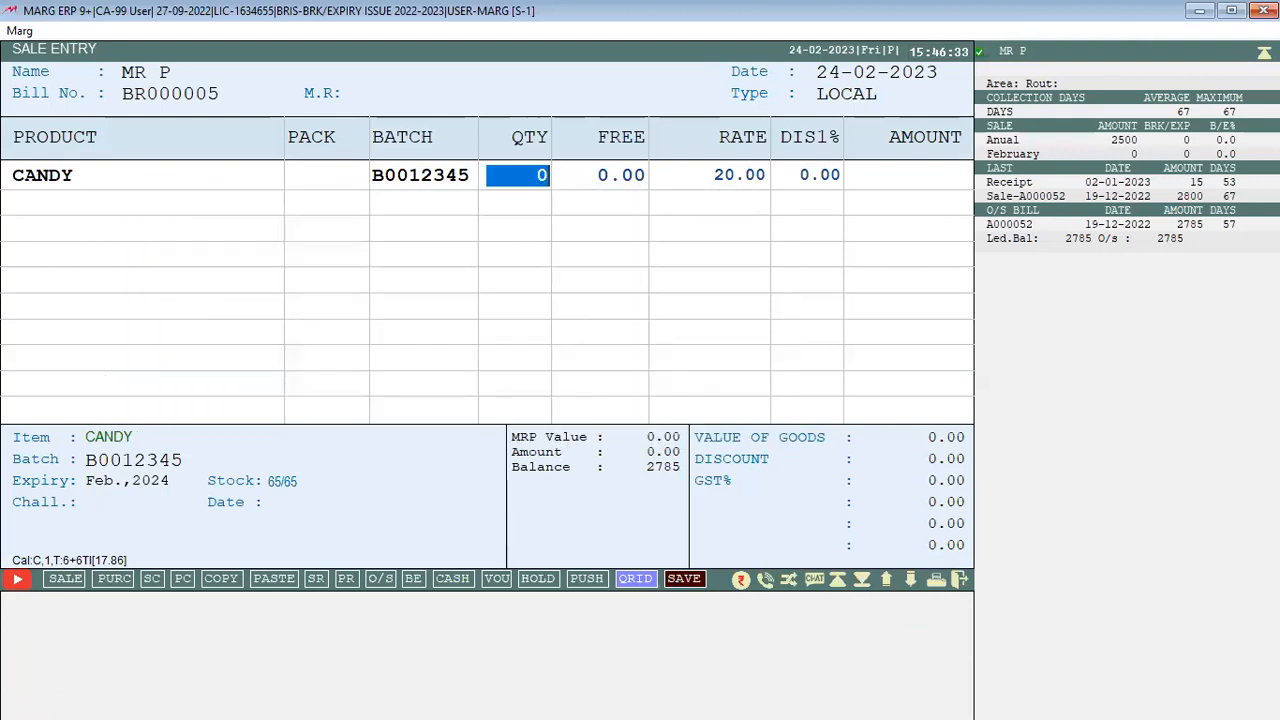
# Restart the sale bill for the same customer and add CANDY from batch B0012345 with quantity 1
pyautogui.press('Escape')
pyautogui.press('Escape')
pyautogui.press('Return')
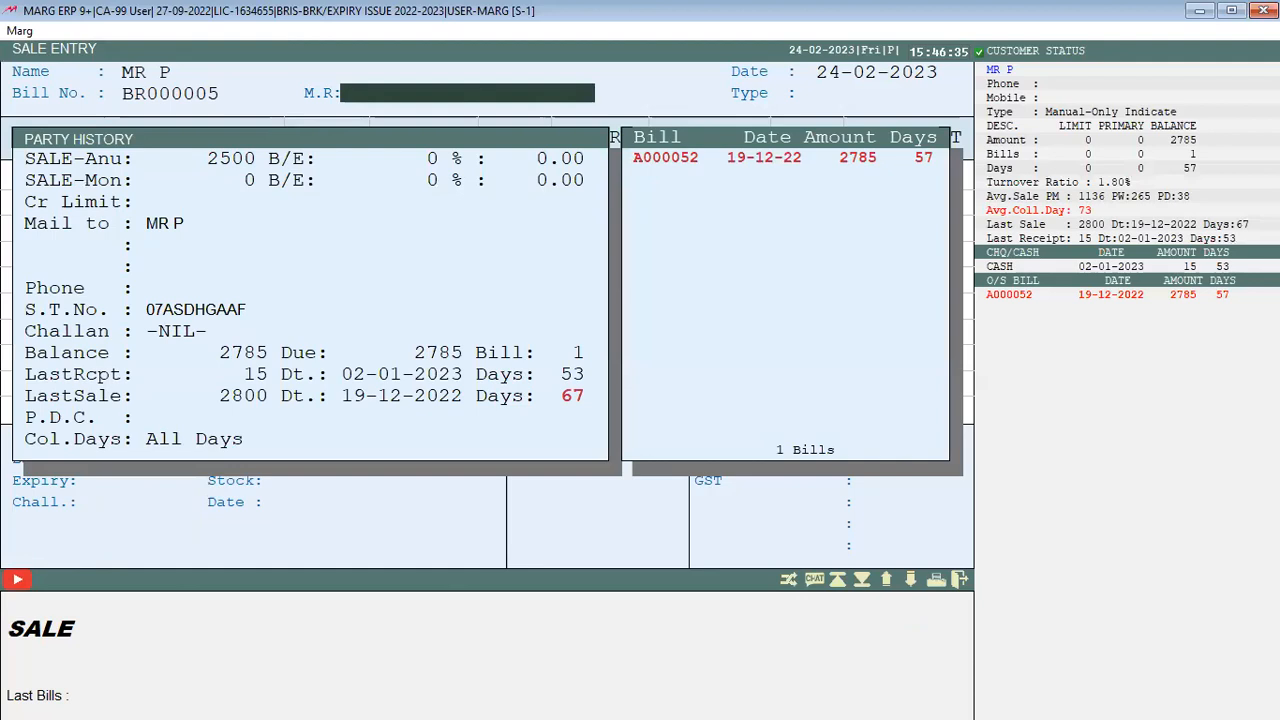
pyautogui.press('Return')
pyautogui.press('Return')
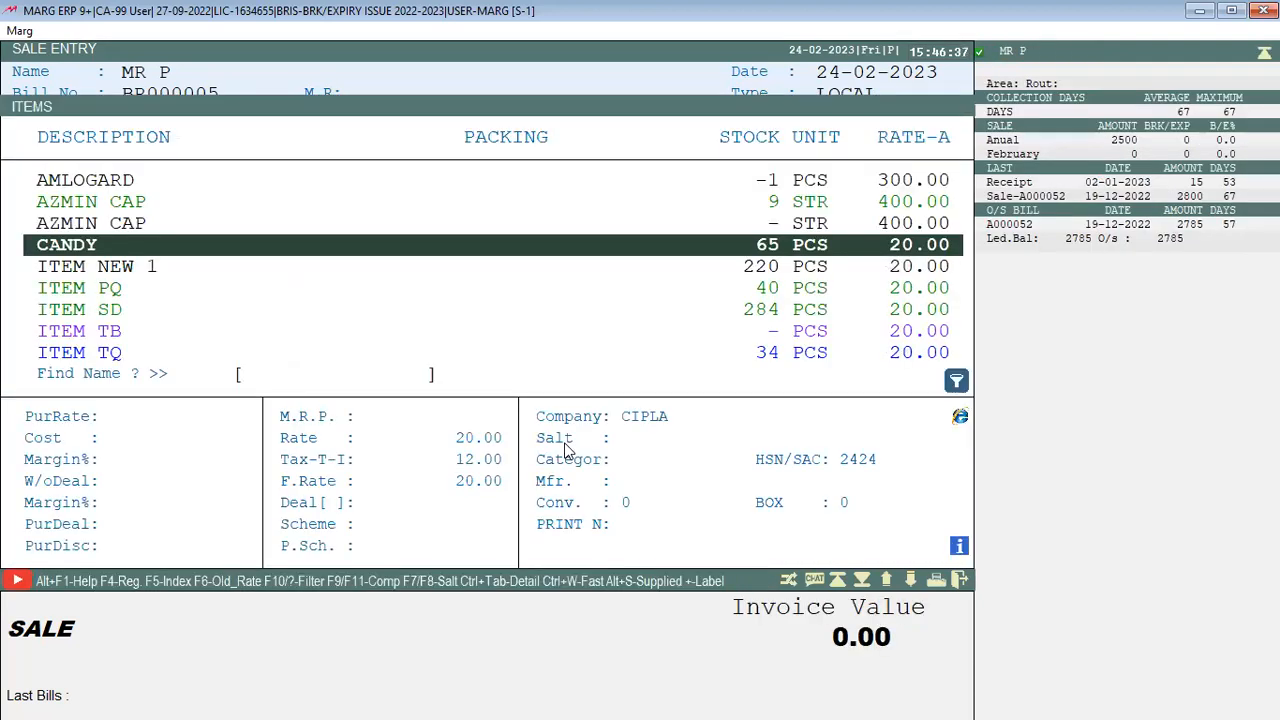
pyautogui.press('Return')
pyautogui.press('Return')
pyautogui.press('Return')
pyautogui.press('Escape')
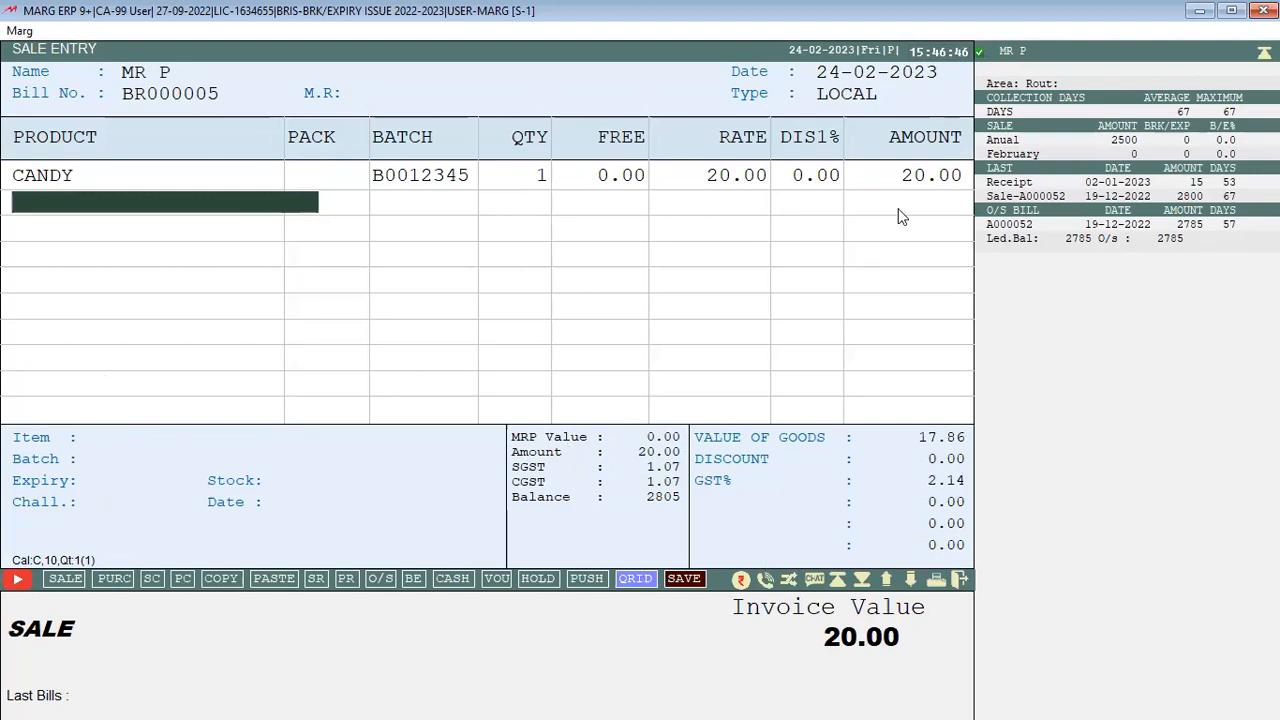
pyautogui.press('Return')
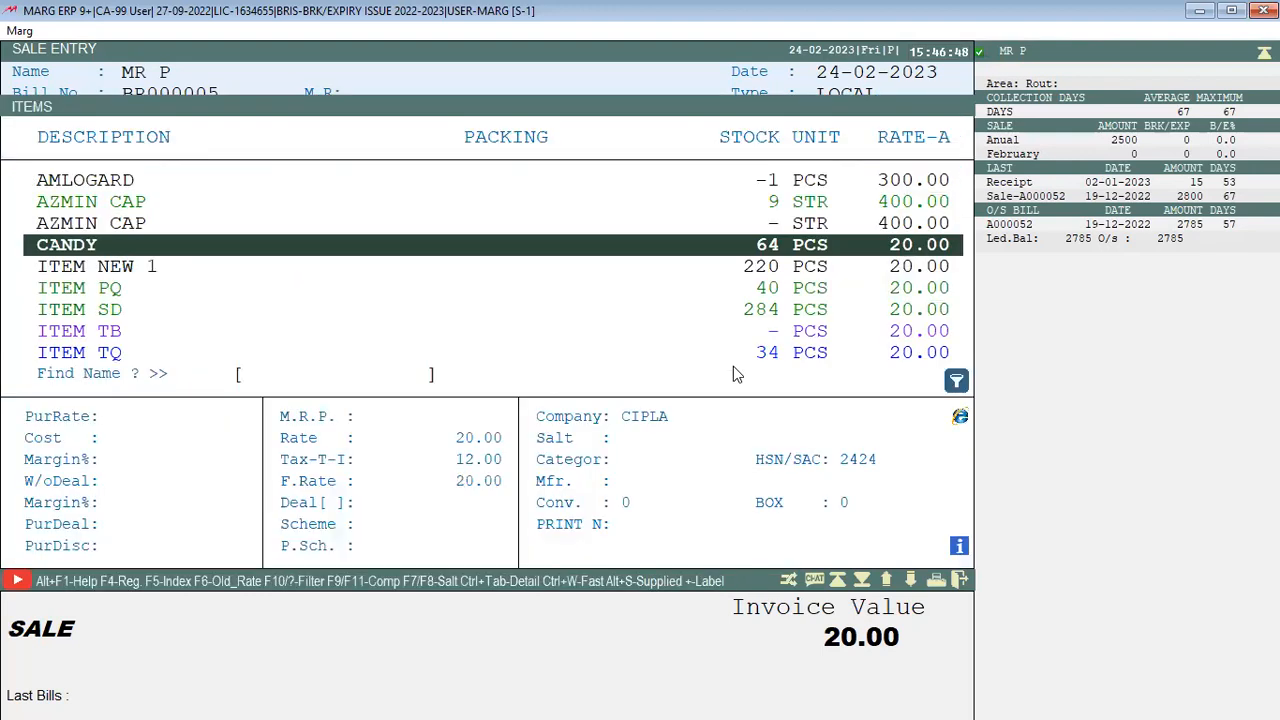
pyautogui.press('Down')
pyautogui.press('Down')
pyautogui.press('Return')
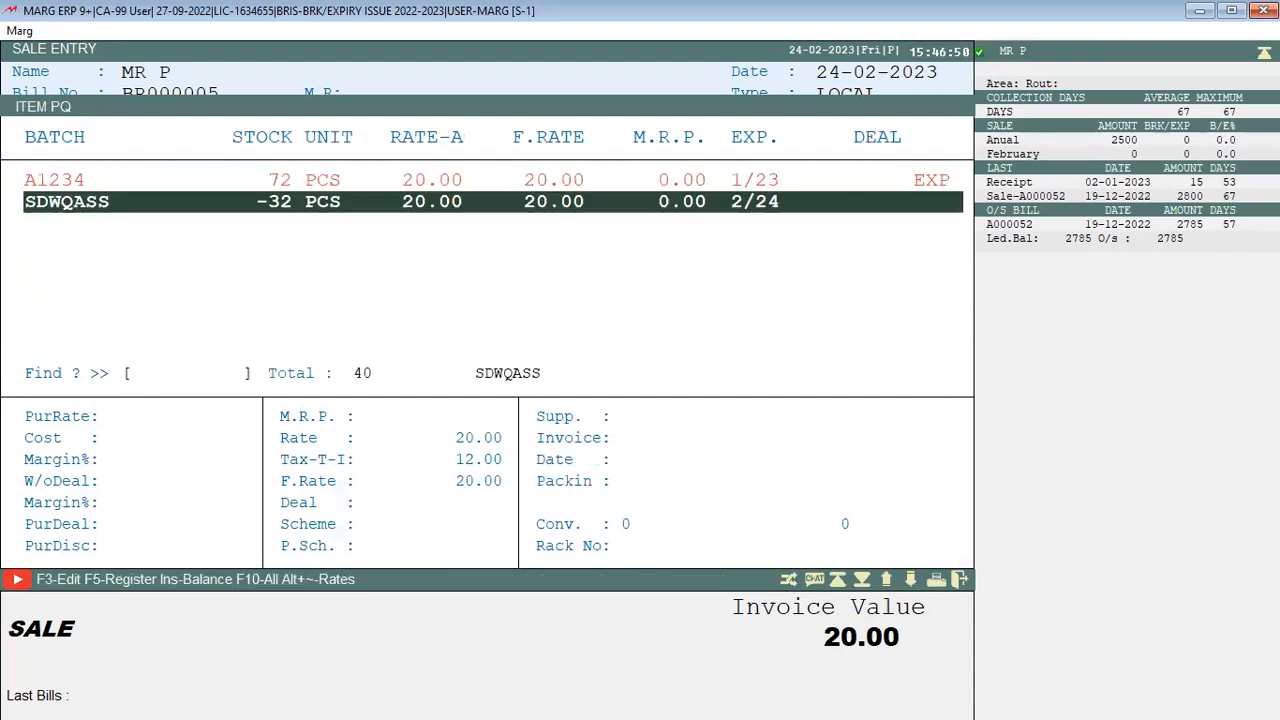
pyautogui.press('Return')
pyautogui.press('Return')
pyautogui.press('Return')
pyautogui.press('Return')
pyautogui.press('Return')
pyautogui.press('Return')
# Add ITEM TQ from batch A123 to the bill with quantity 1 and a 4% discount
pyautogui.press('Return')
pyautogui.press('Down')
pyautogui.press('Down')
pyautogui.press('Down')
pyautogui.press('Return')
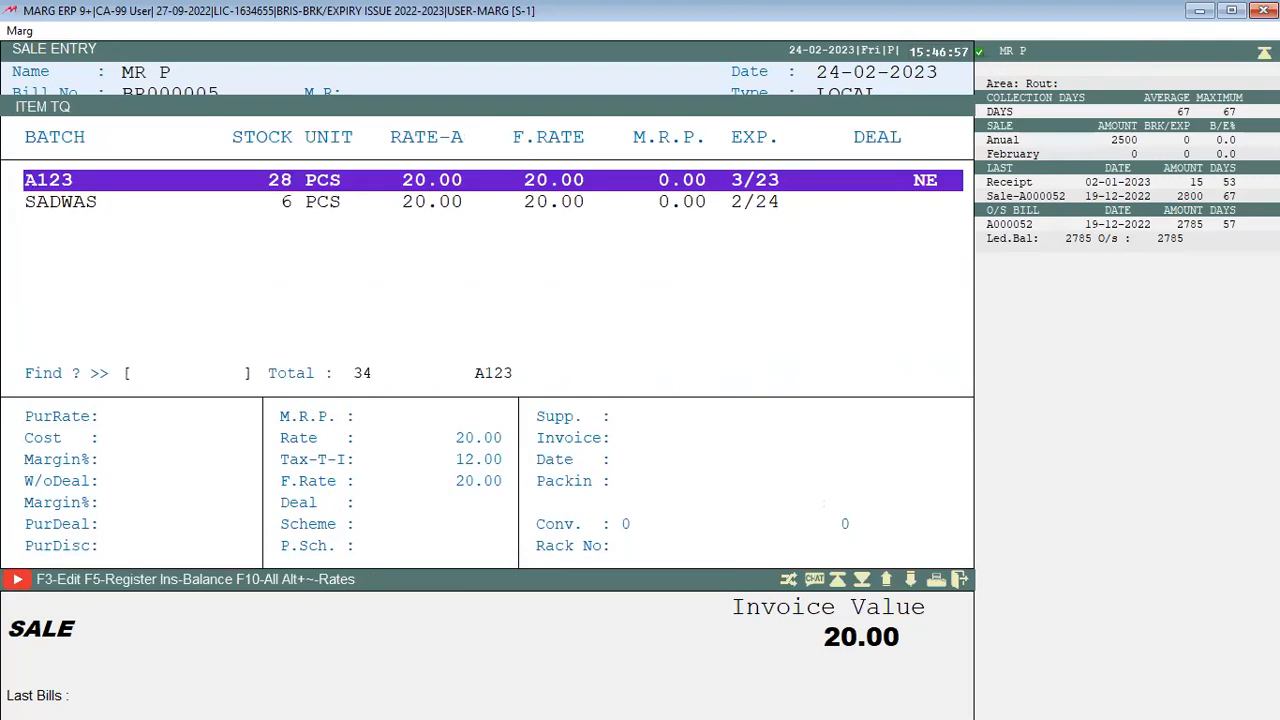
pyautogui.press('Return')
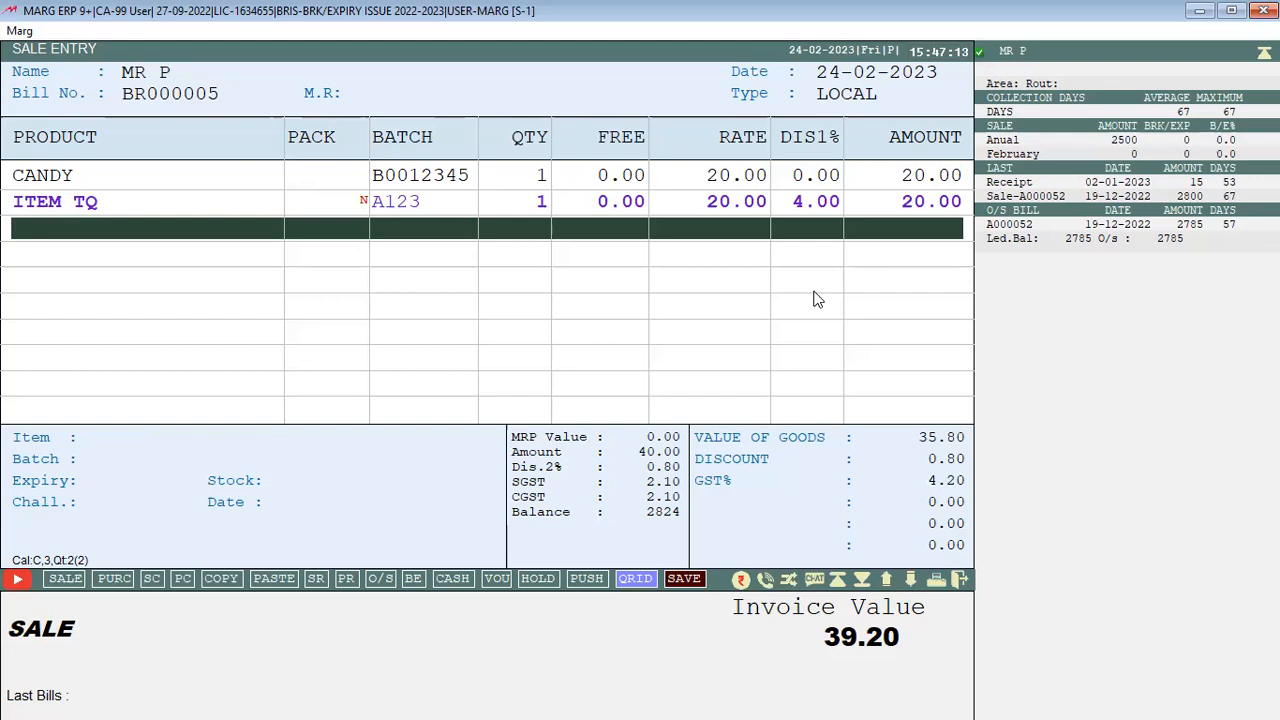
# Examine the rate, GST and profit breakdown of the ITEM TQ line and of the CANDY line
pyautogui.click(632, 596)
pyautogui.press('Up')
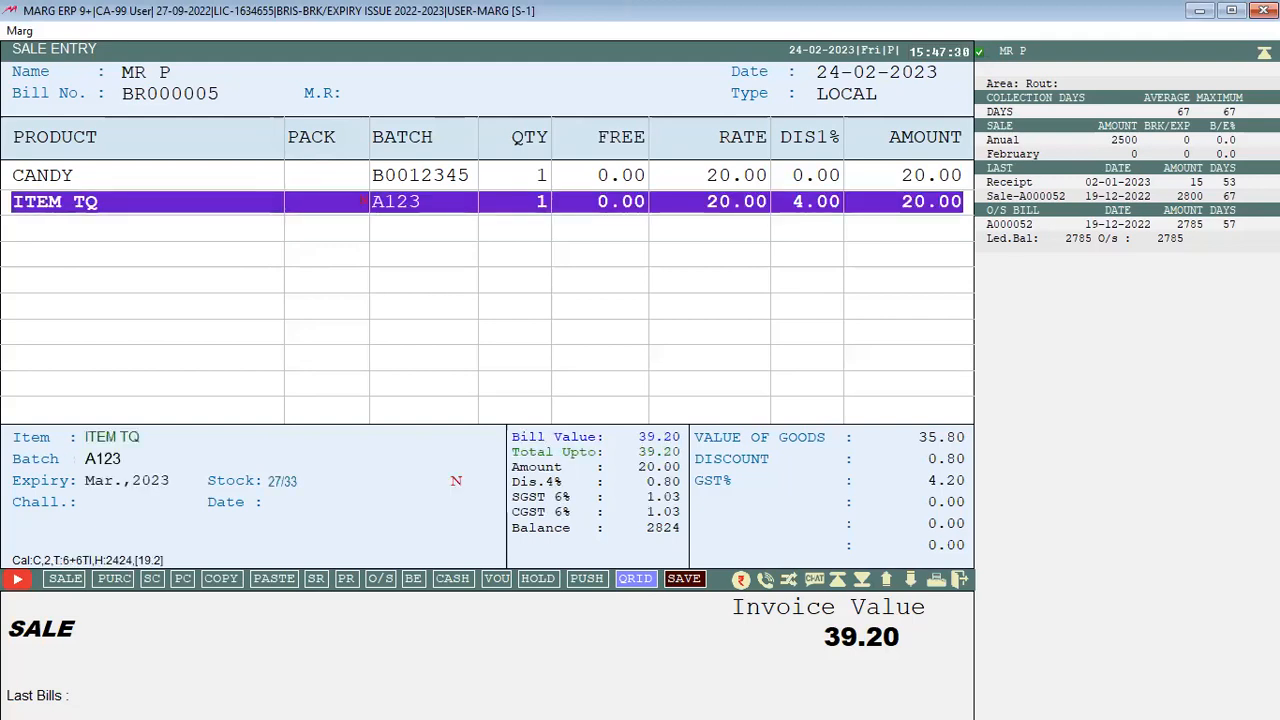
pyautogui.press('F7')
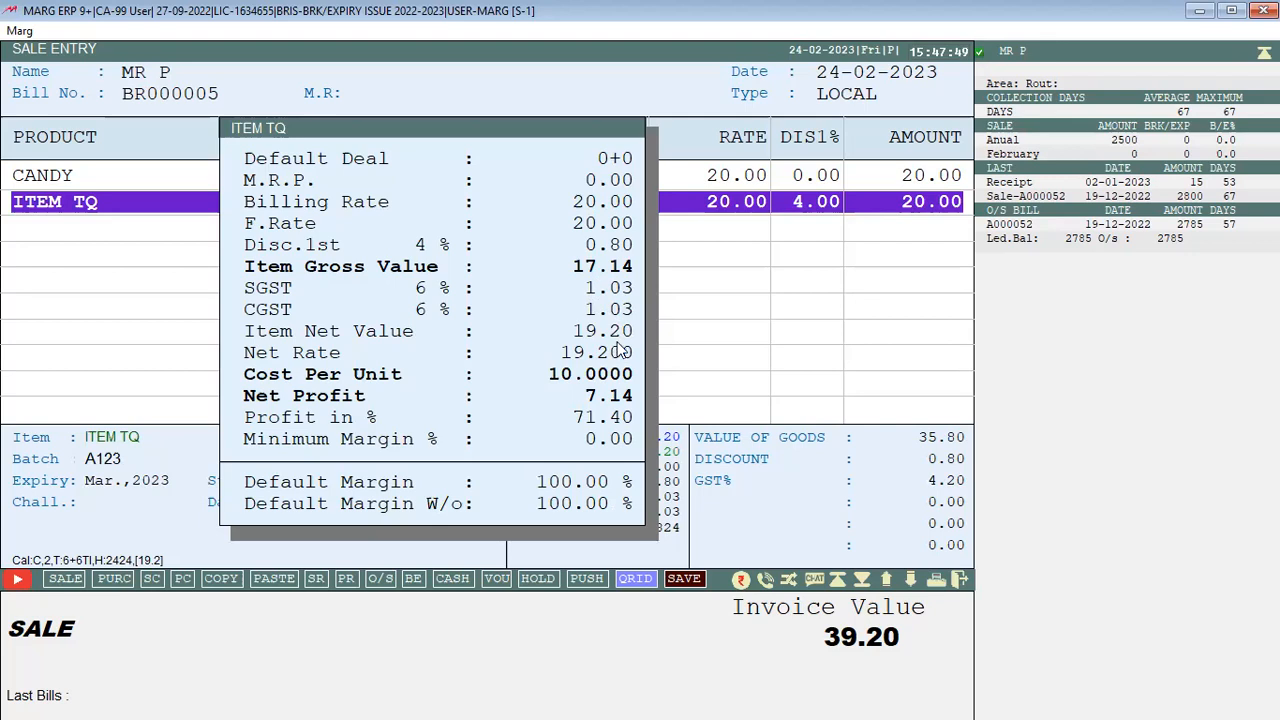
pyautogui.press('Escape')
pyautogui.press('Up')
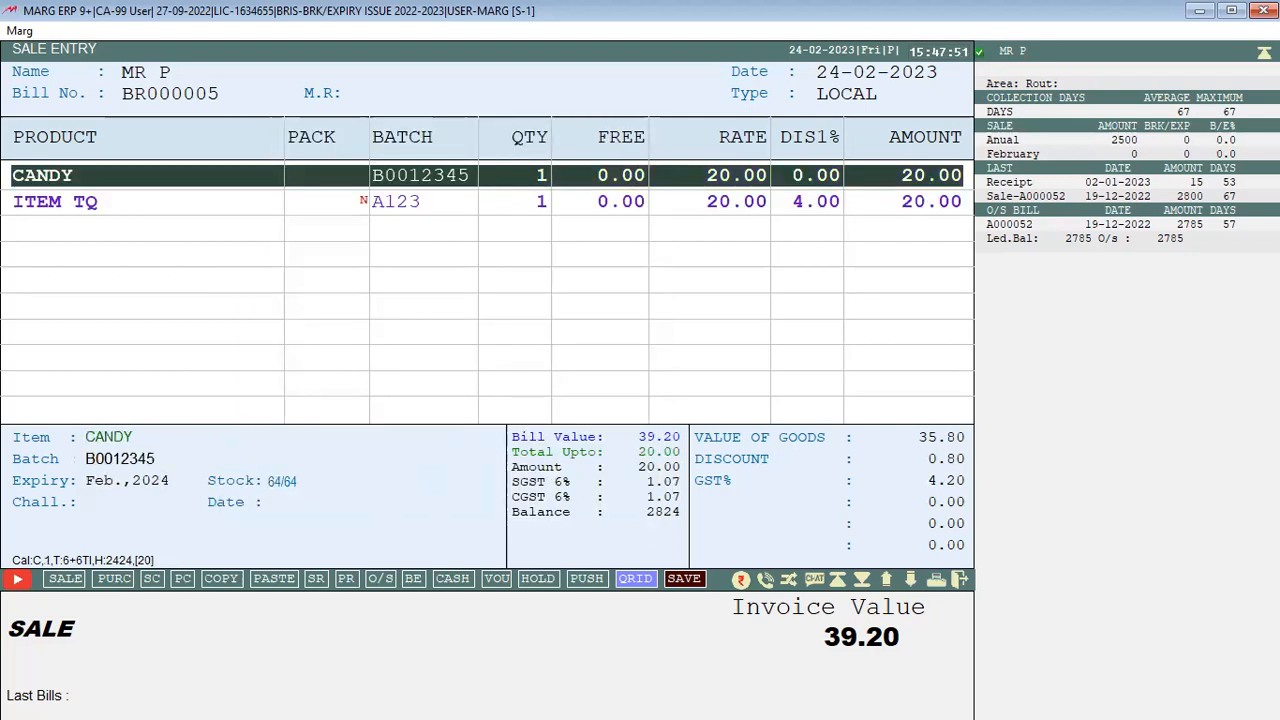
pyautogui.press('Tab')
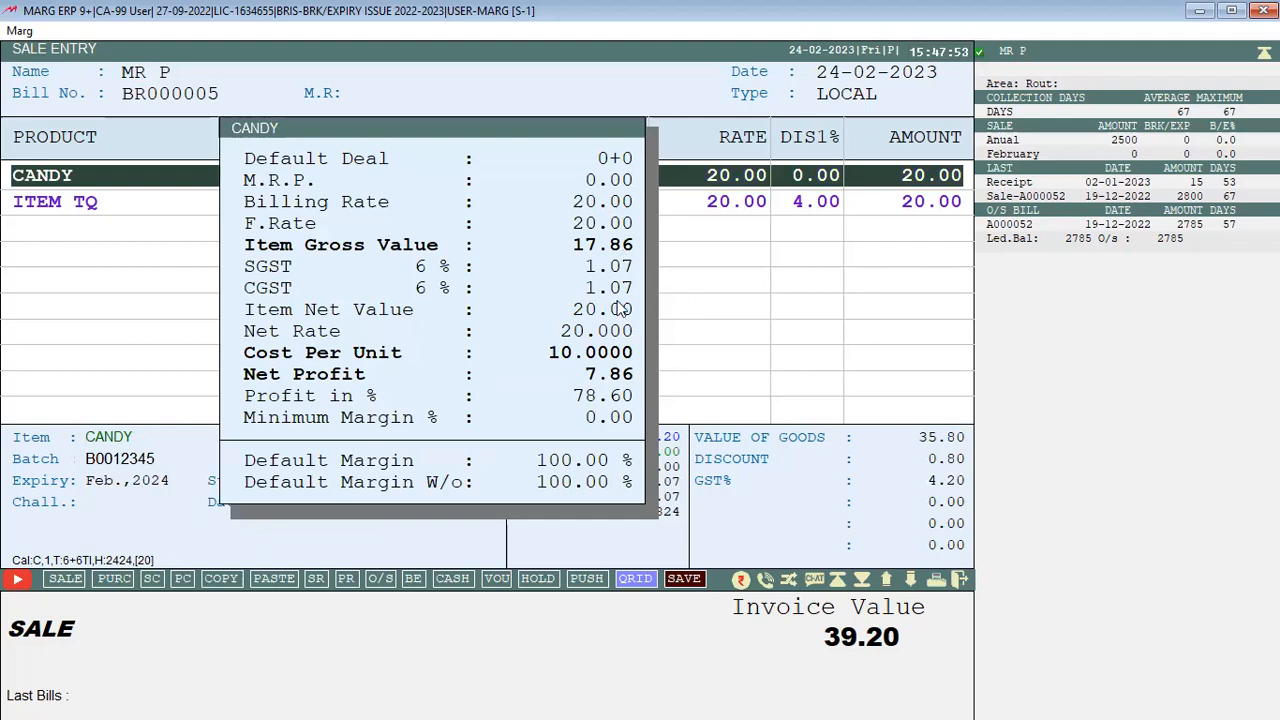
pyautogui.press('Escape')
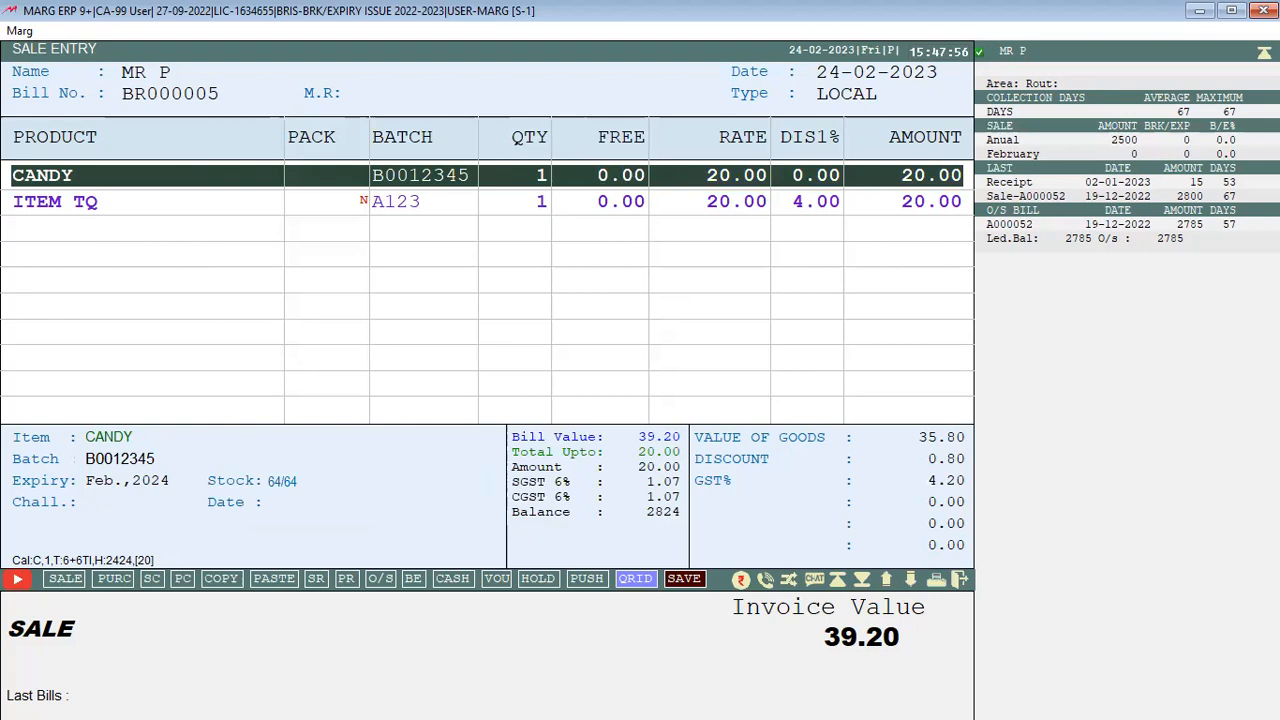
# Compare the item gross value and GST amounts of CANDY with those of the discounted ITEM TQ line
pyautogui.press('Tab')
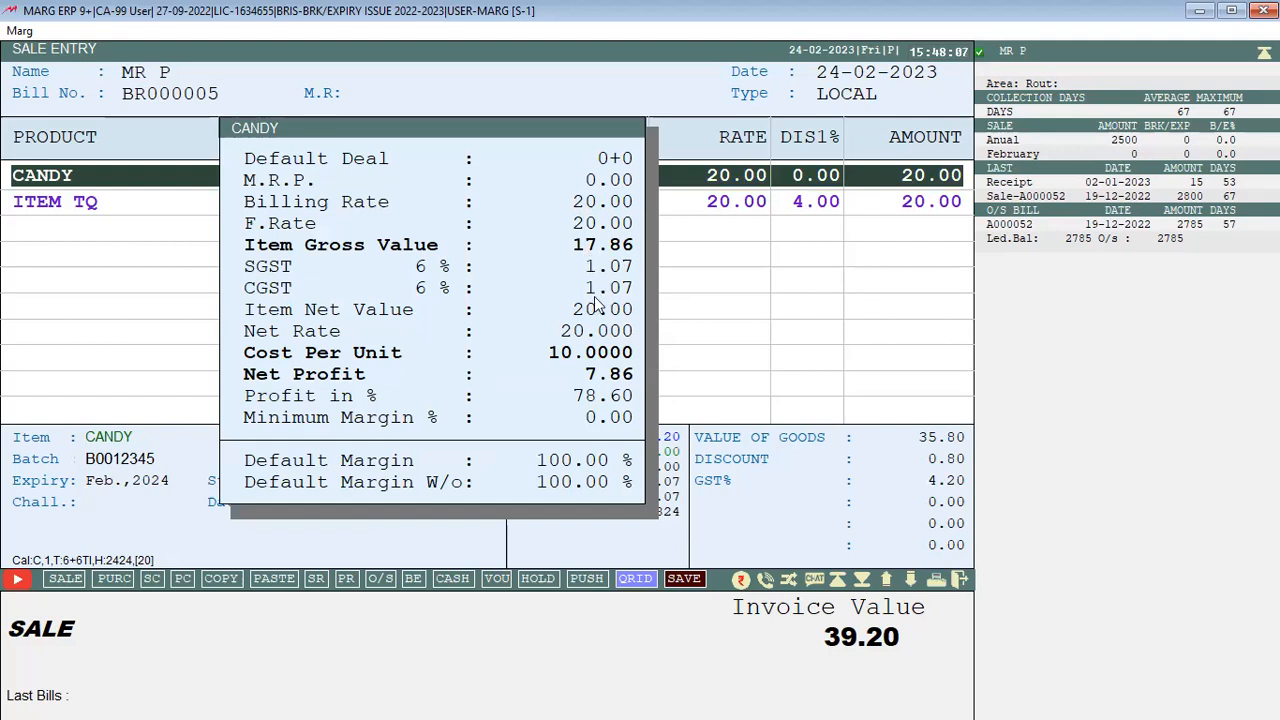
pyautogui.press('Escape')
pyautogui.press('Down')
pyautogui.hotkey('alt', 'm')
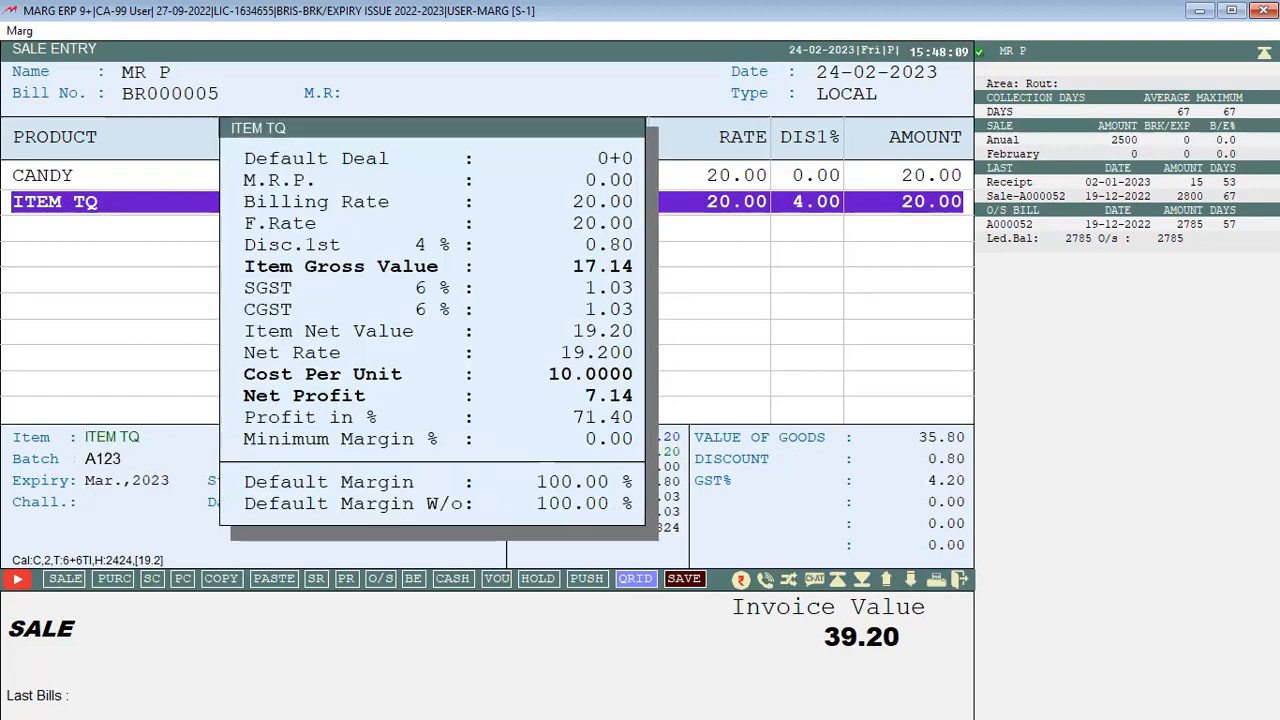
pyautogui.press('Escape')
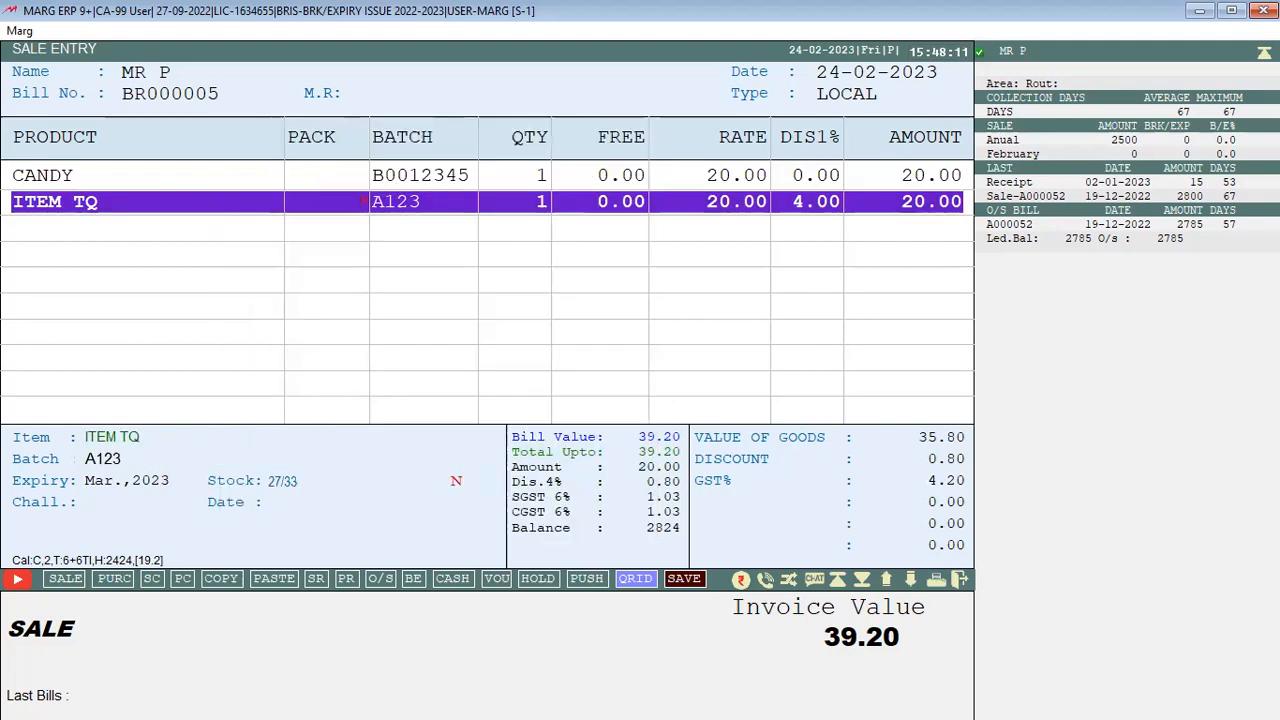
pyautogui.press('Up')
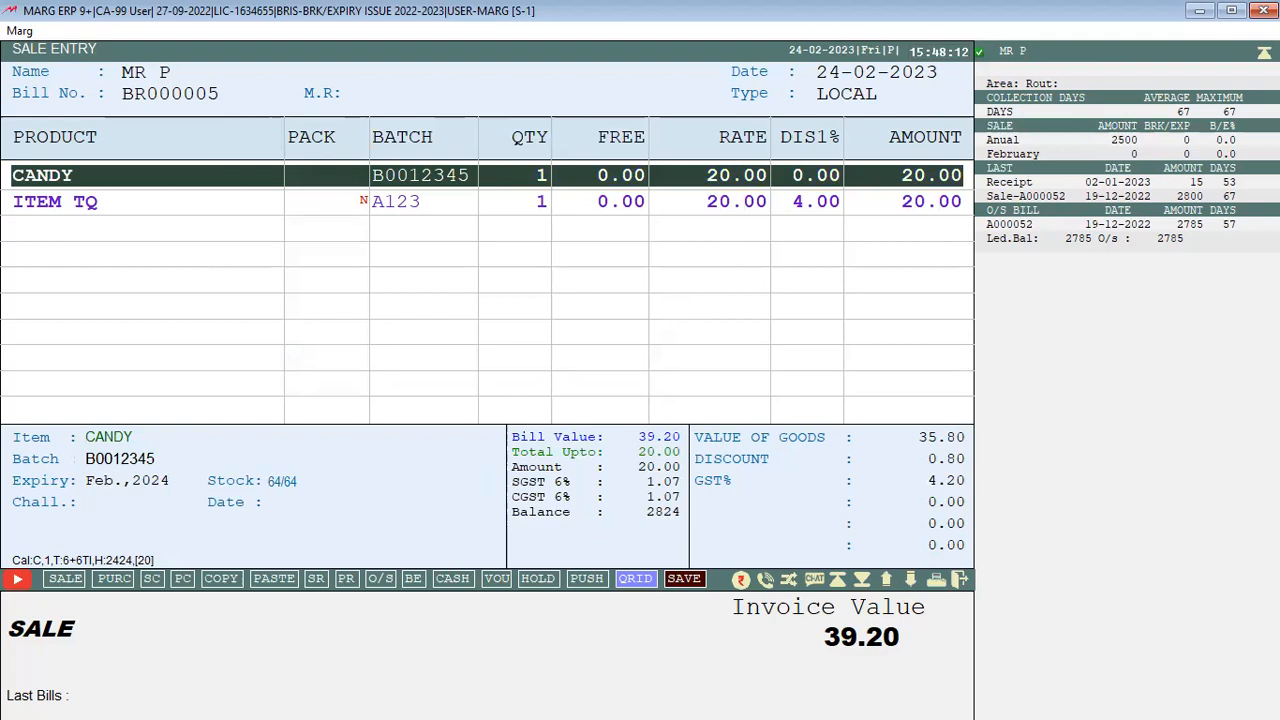
pyautogui.press('Down')
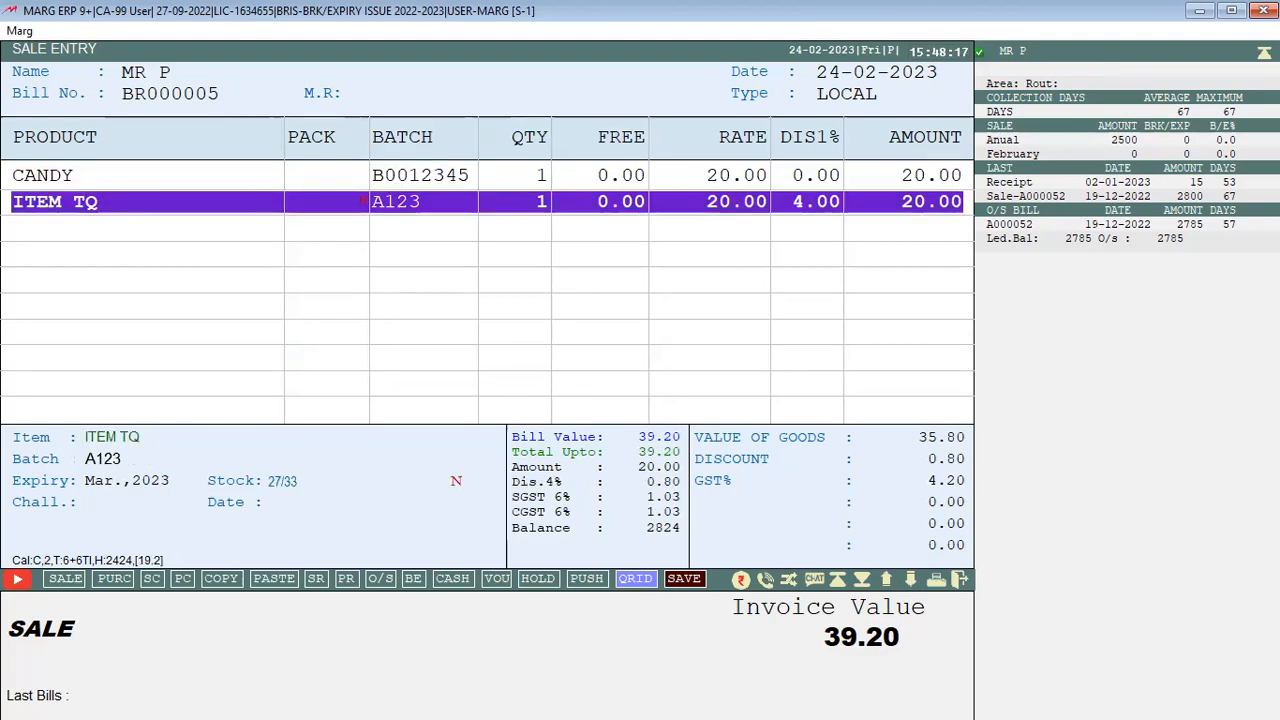
# Discard the current sale bill without saving and start a new one for the same customer
pyautogui.press('Escape')
pyautogui.press('Right')
pyautogui.press('Return')
pyautogui.press('Return')
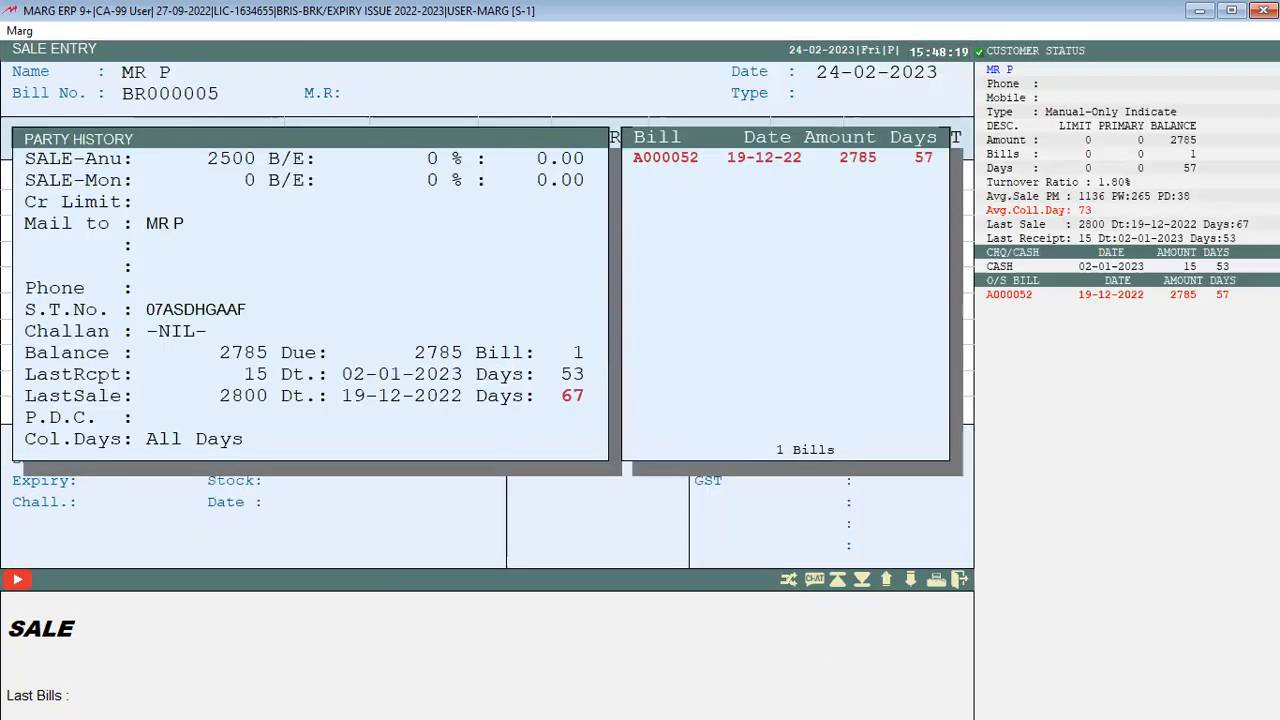
pyautogui.press('Return')
pyautogui.press('Return')
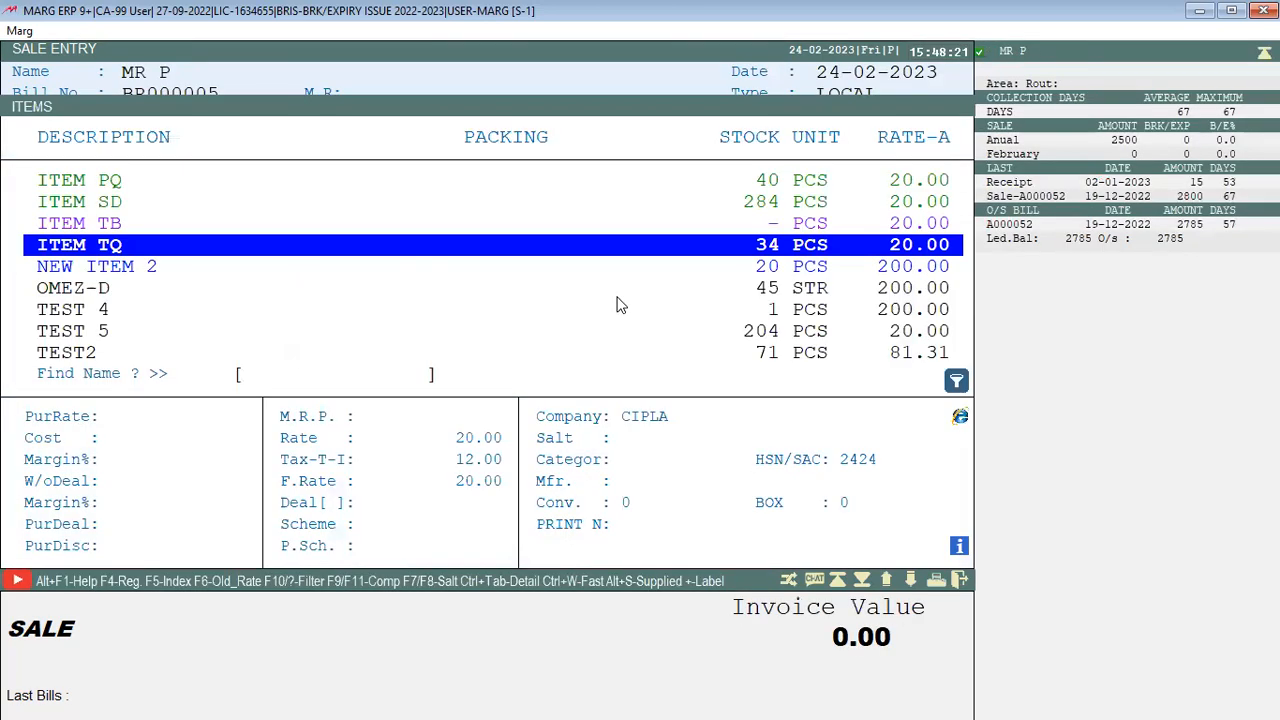
# Choose CANDY from batch B0012345 and change its Taxable setting in the levies to T-E
pyautogui.write('C')
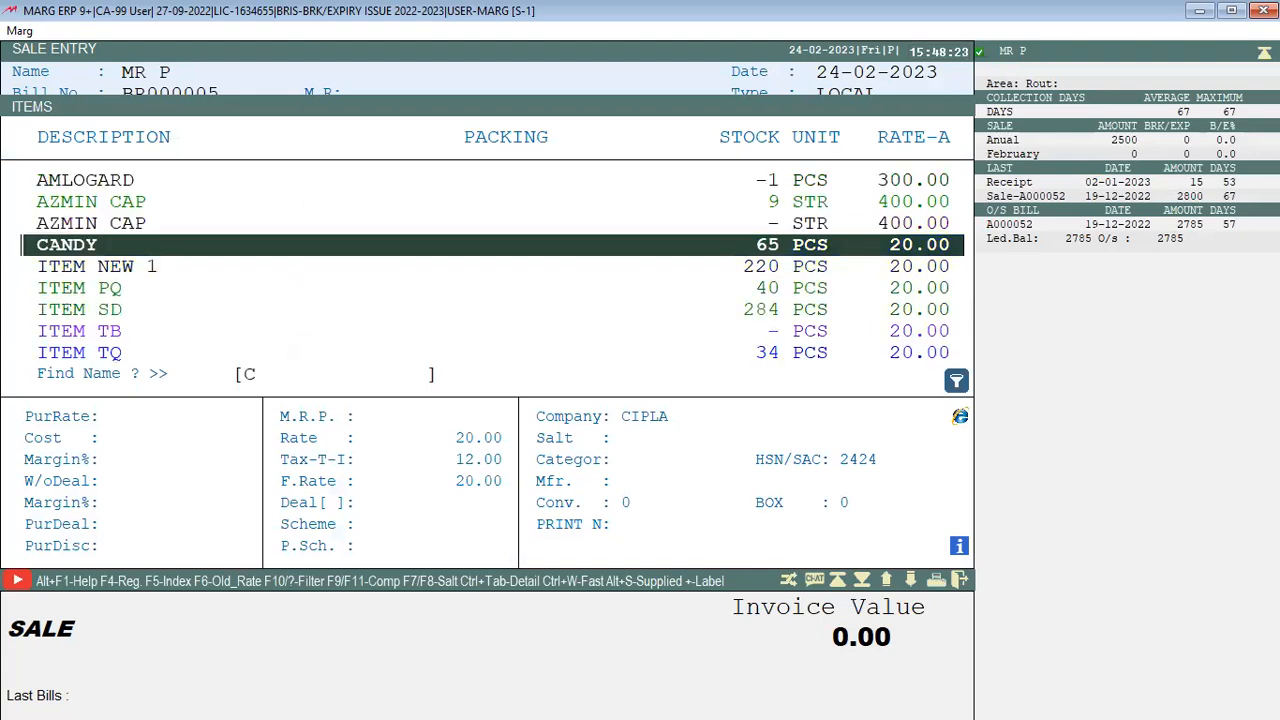
pyautogui.press('Return')
pyautogui.press('Return')
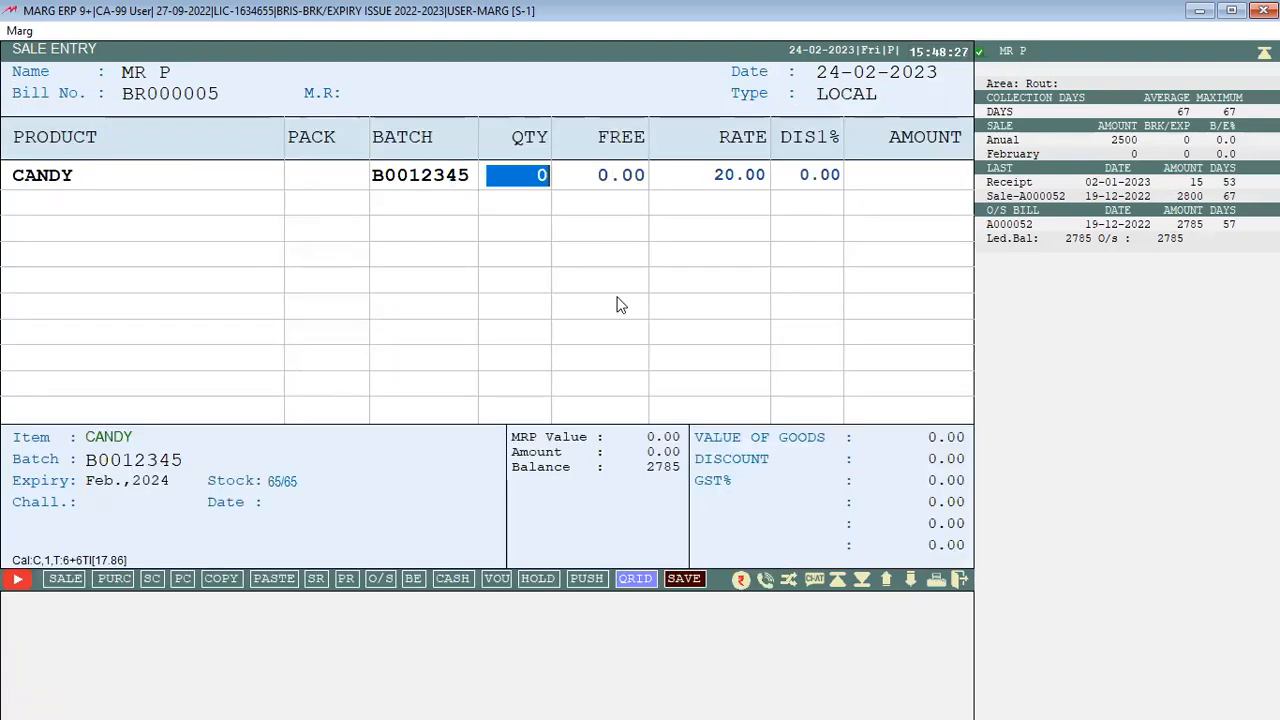
pyautogui.press('Tab')
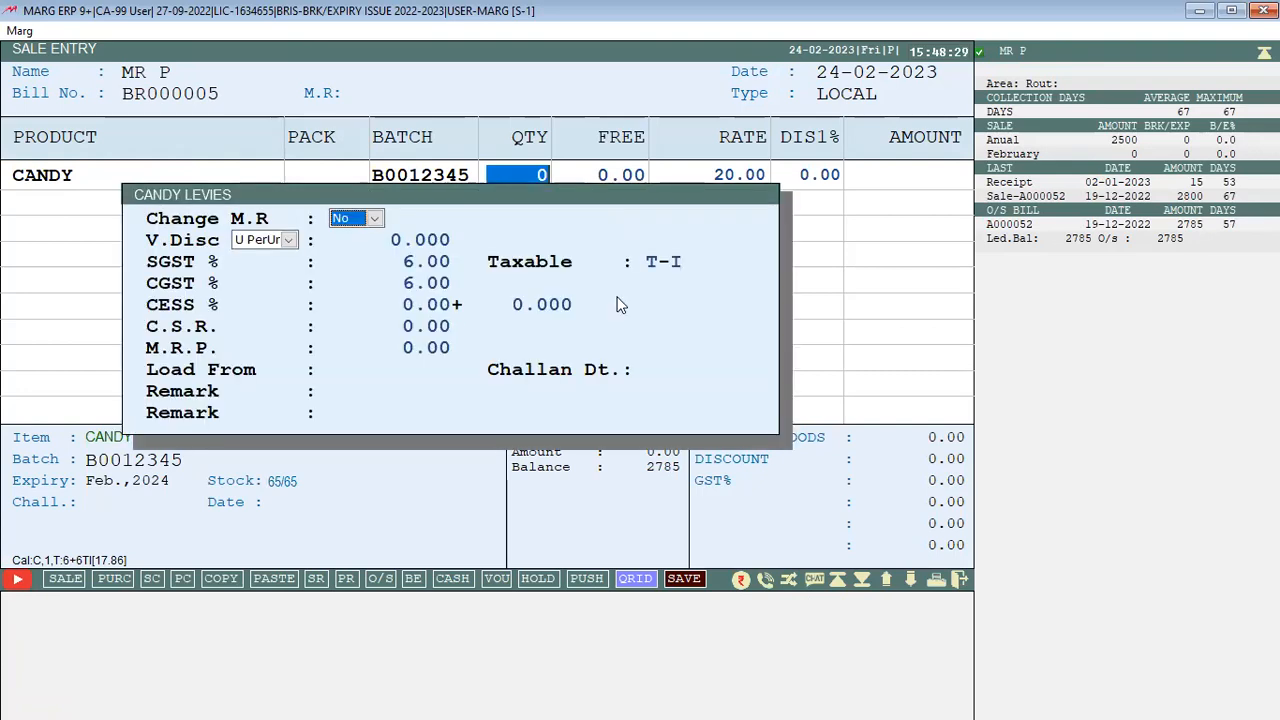
pyautogui.press('Return')
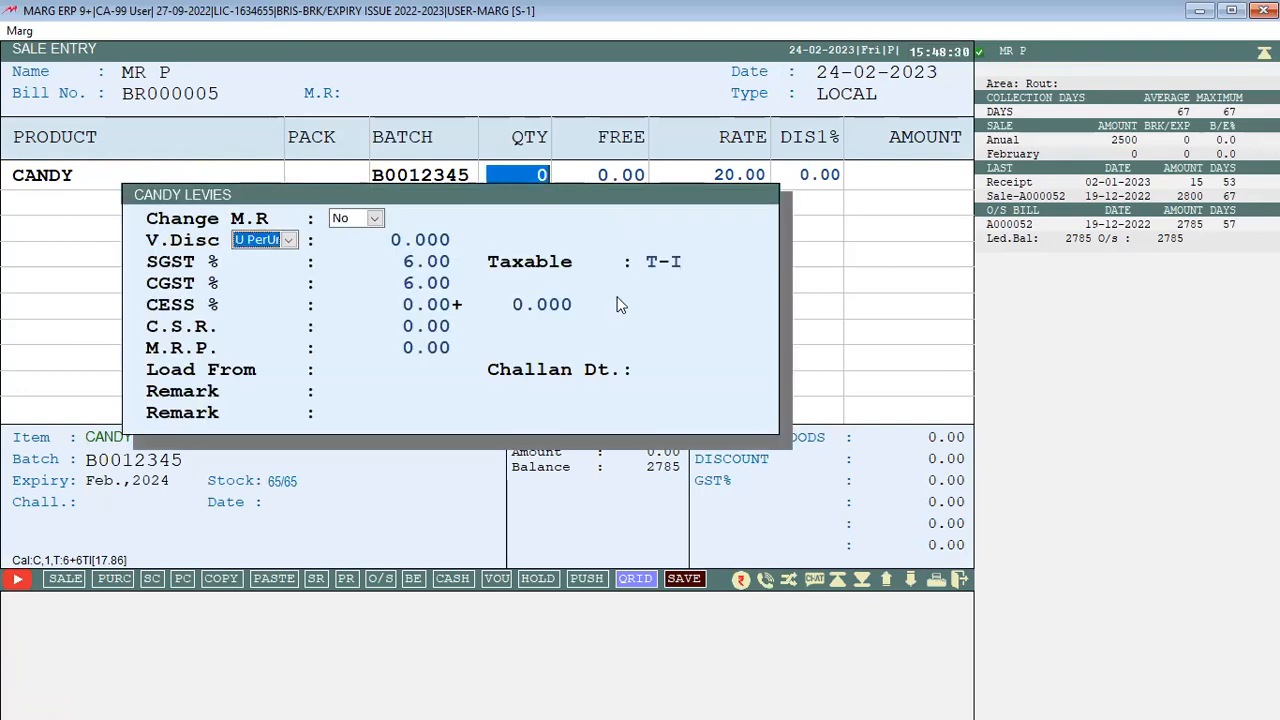
pyautogui.press('Return')
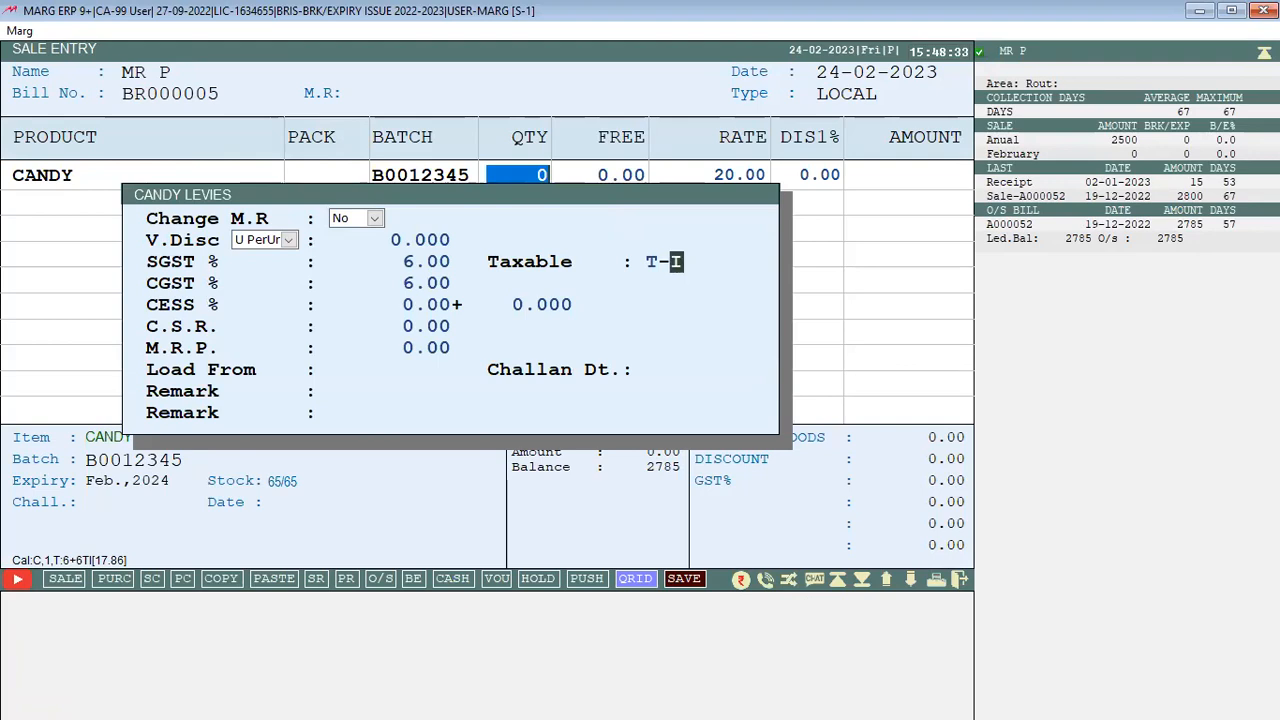
pyautogui.write('E')
pyautogui.press('Return')
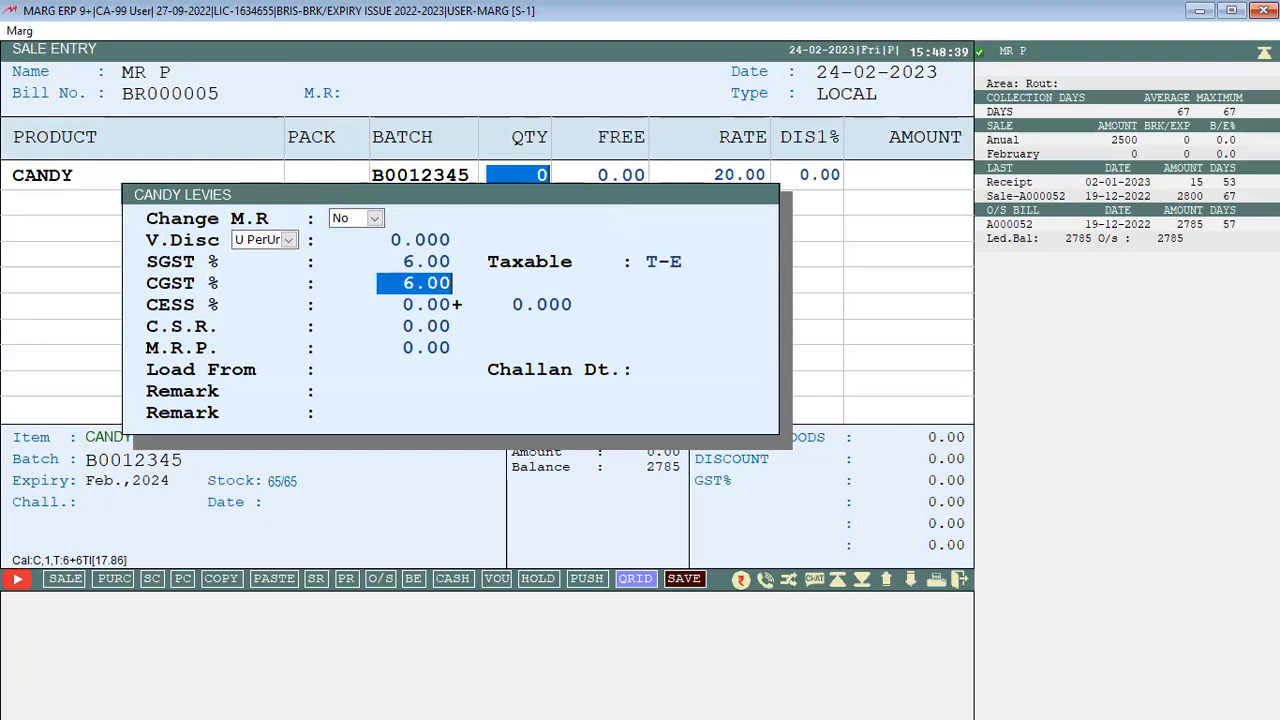
# Close the levies and complete the CANDY line with quantity 1
pyautogui.press('Escape')
pyautogui.press('Escape')
pyautogui.press('Return')
pyautogui.press('Return')
pyautogui.press('Escape')
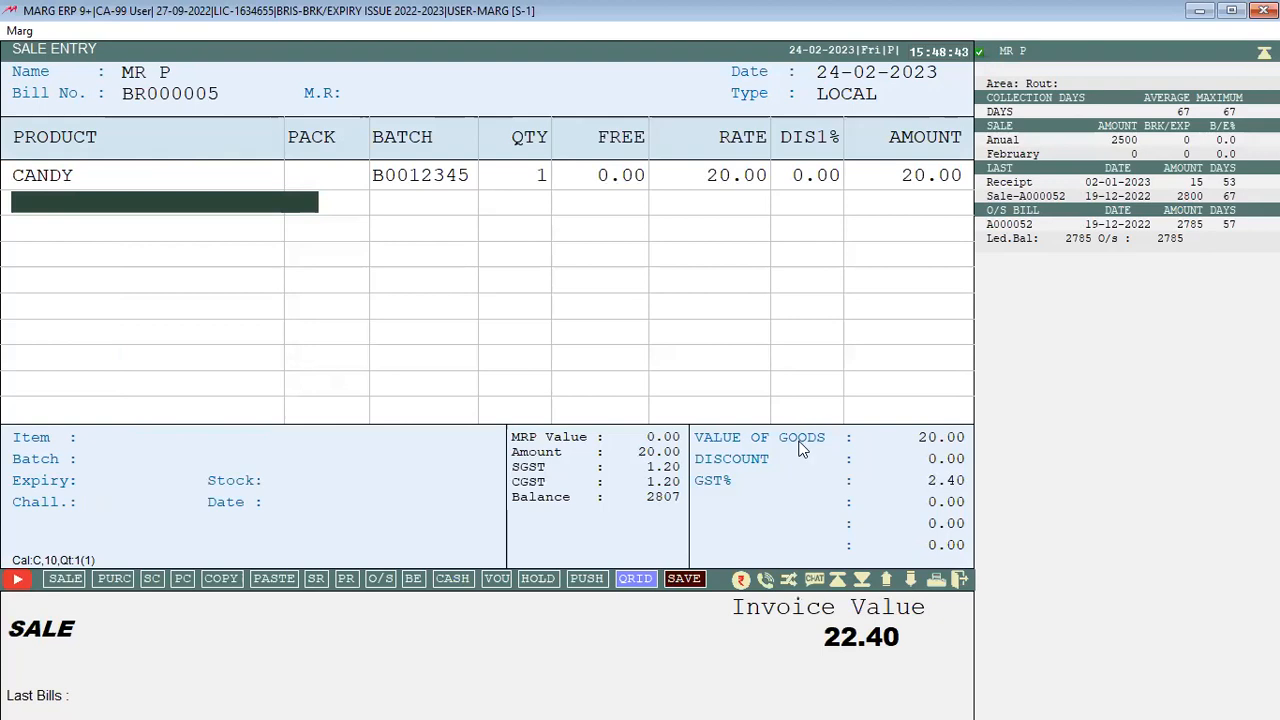
# Choose ITEM TQ from batch A123 for the second bill line and open its levies details
pyautogui.press('Return')
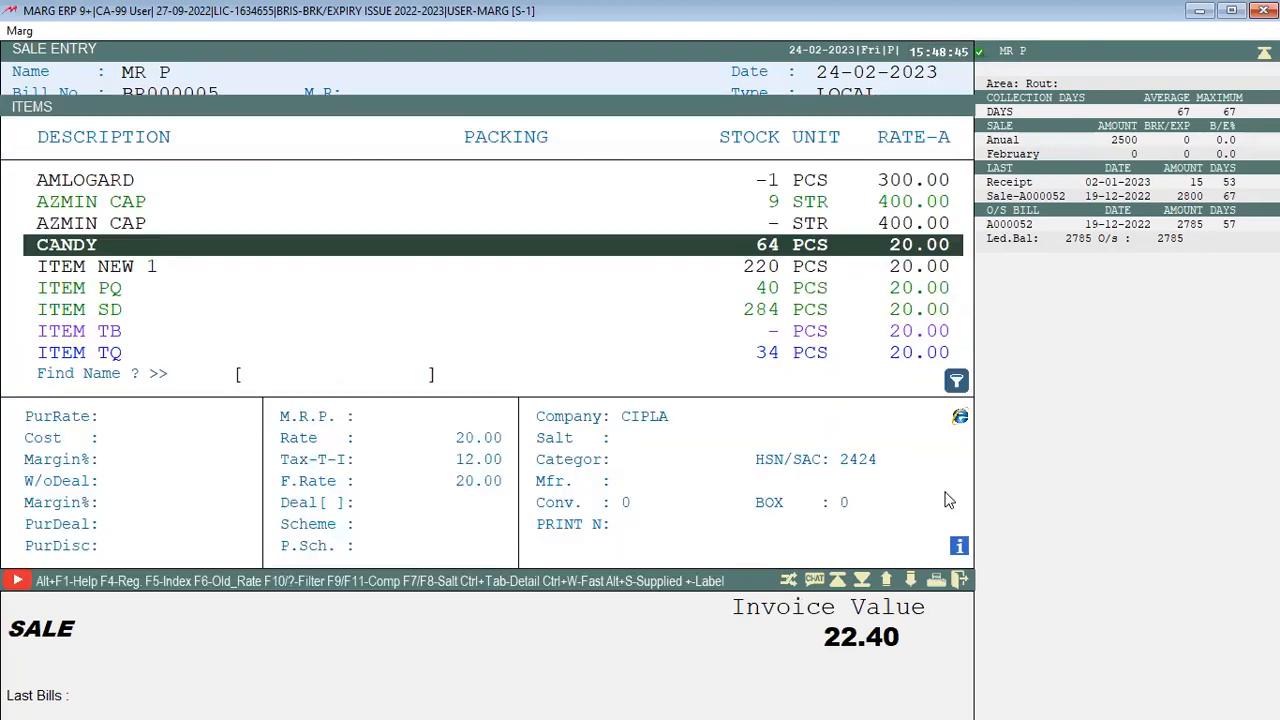
pyautogui.press('Down')
pyautogui.press('Down')
pyautogui.press('Down')
pyautogui.press('Down')
pyautogui.press('Down')
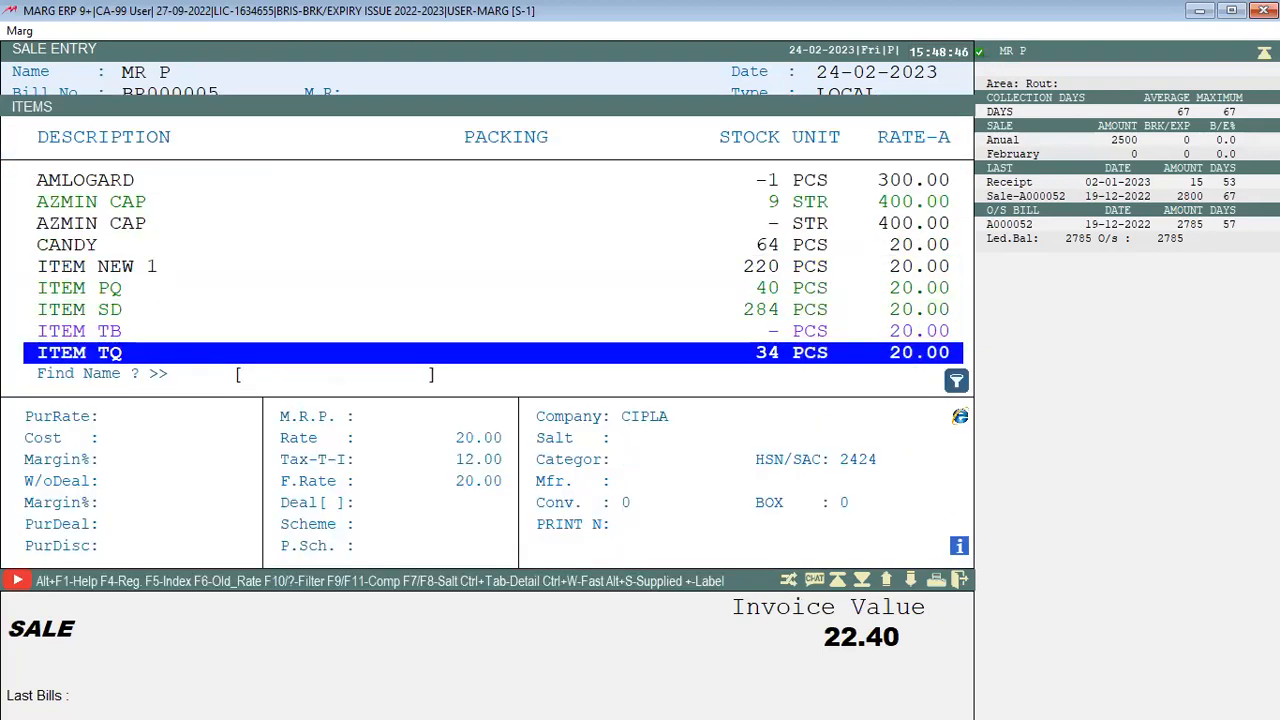
pyautogui.press('Return')
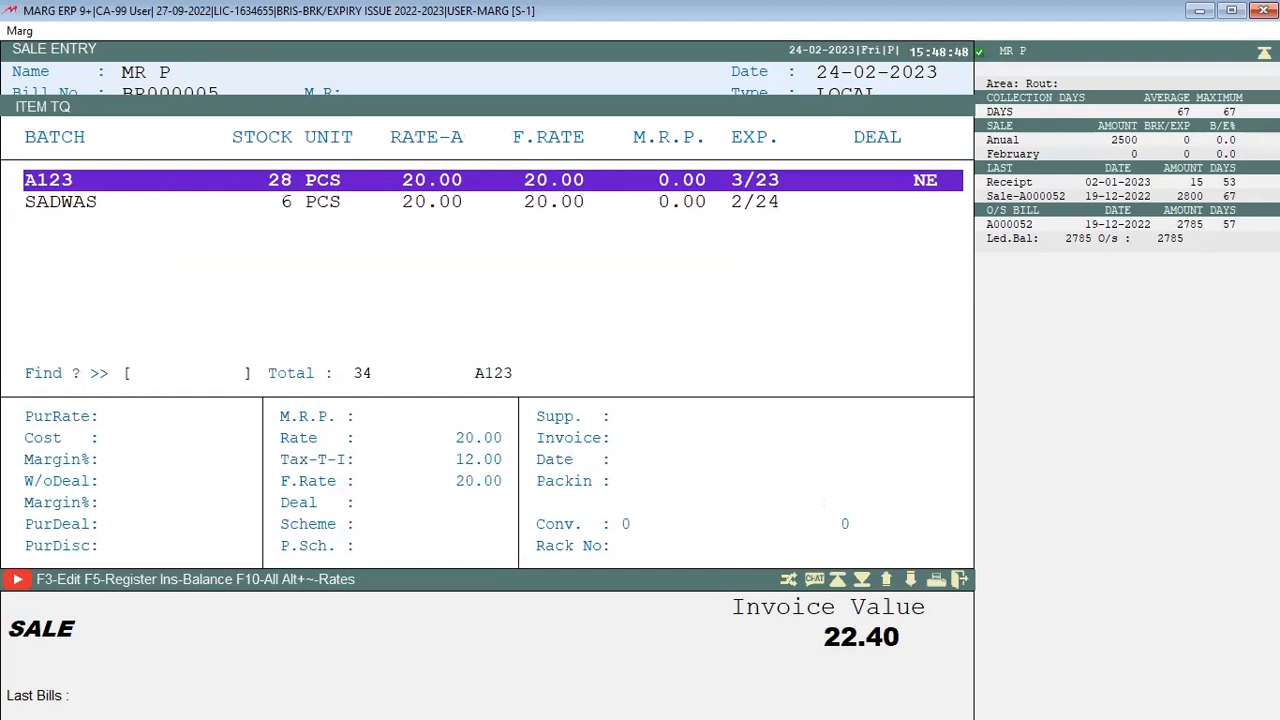
pyautogui.press('Return')
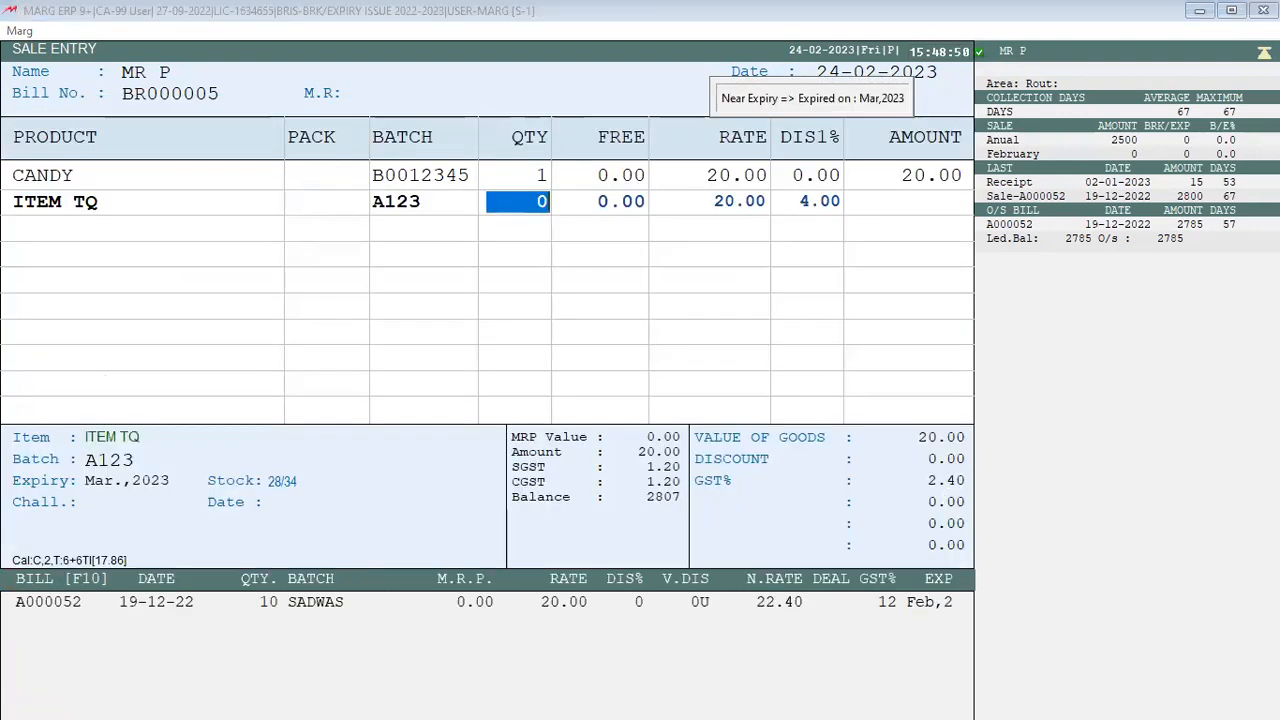
pyautogui.press('F4')
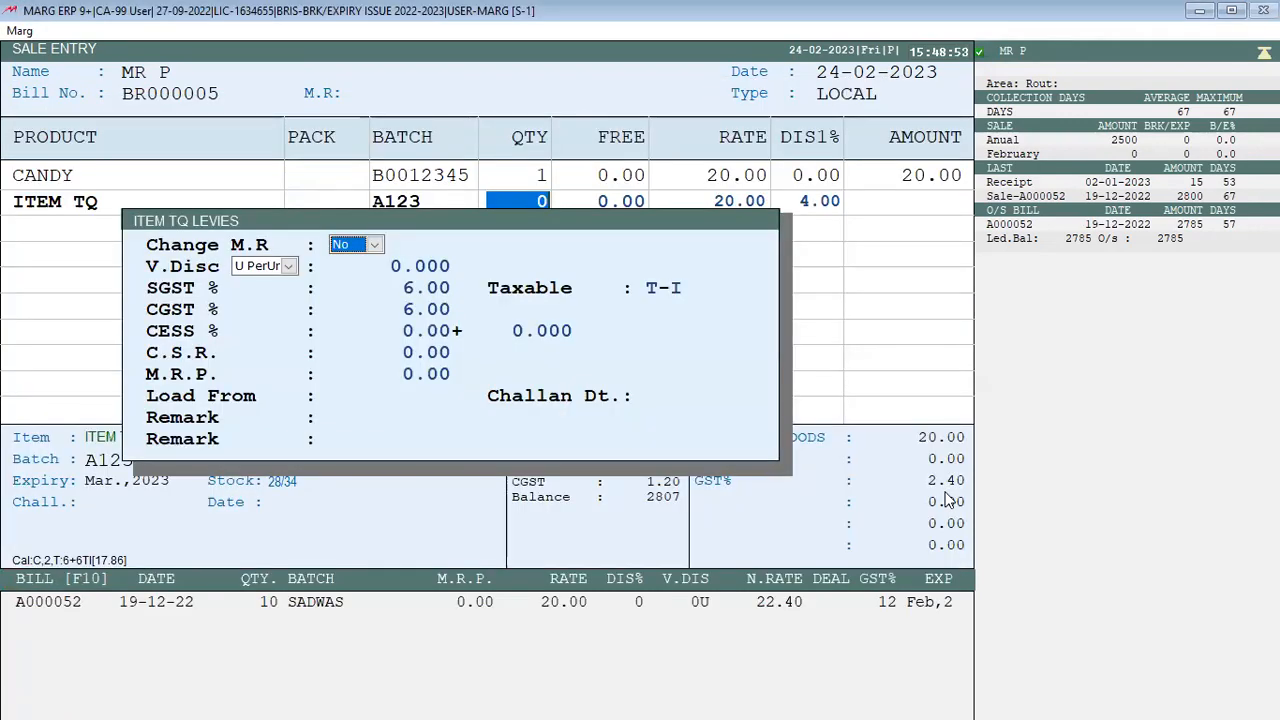
# Leave ITEM TQ's Taxable setting at T-I in the levies and complete the line with quantity 1
pyautogui.press('Return')
pyautogui.press('Return')
pyautogui.press('Return')
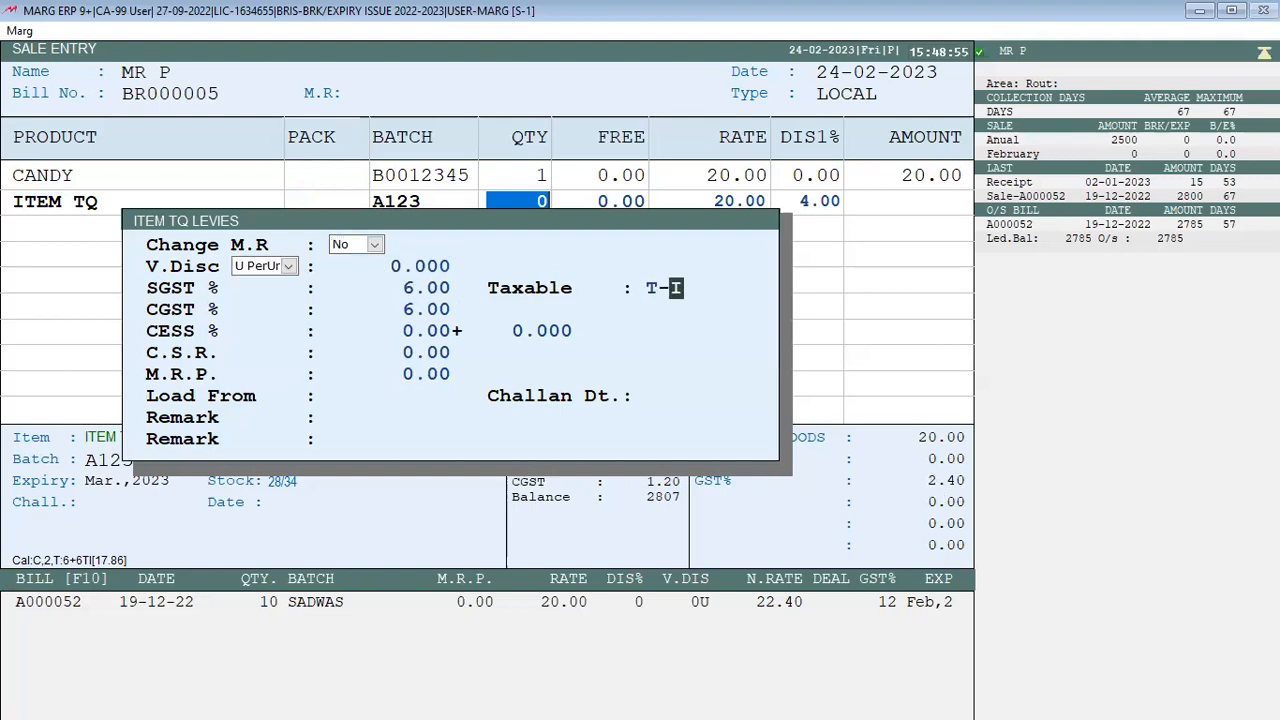
pyautogui.press('Escape')
pyautogui.write('1')
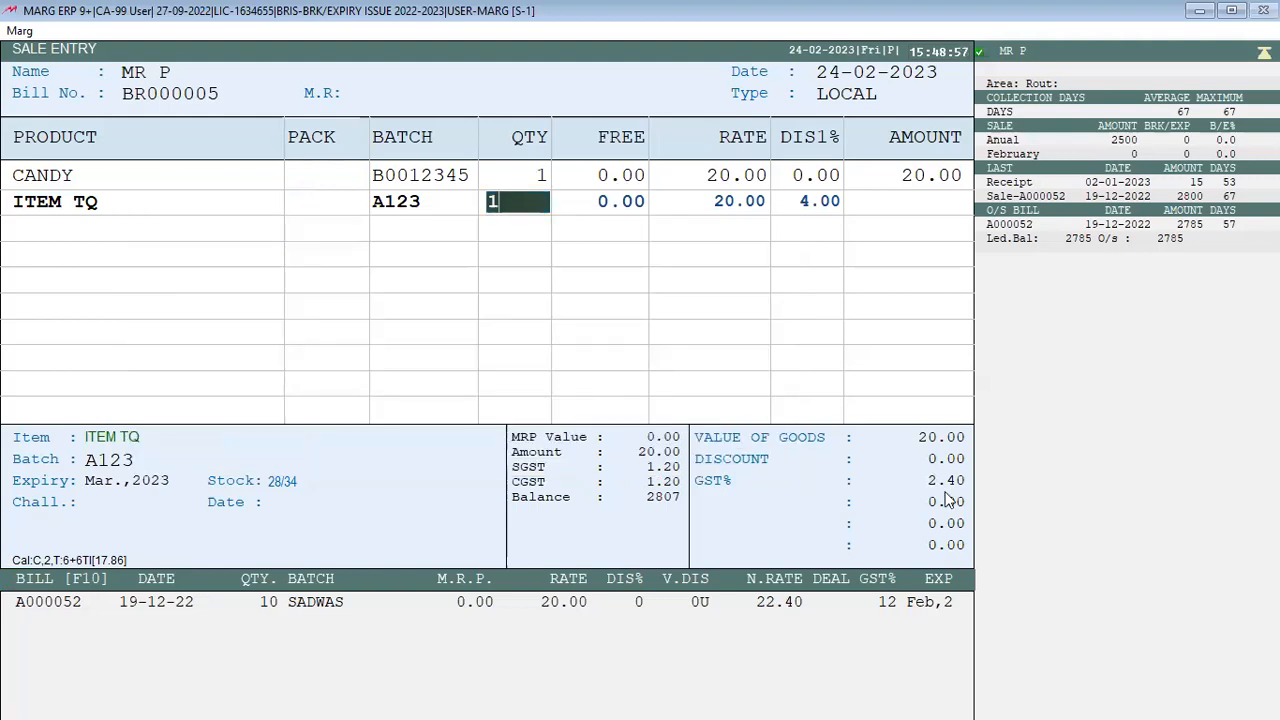
pyautogui.press('Return')
pyautogui.press('Return')
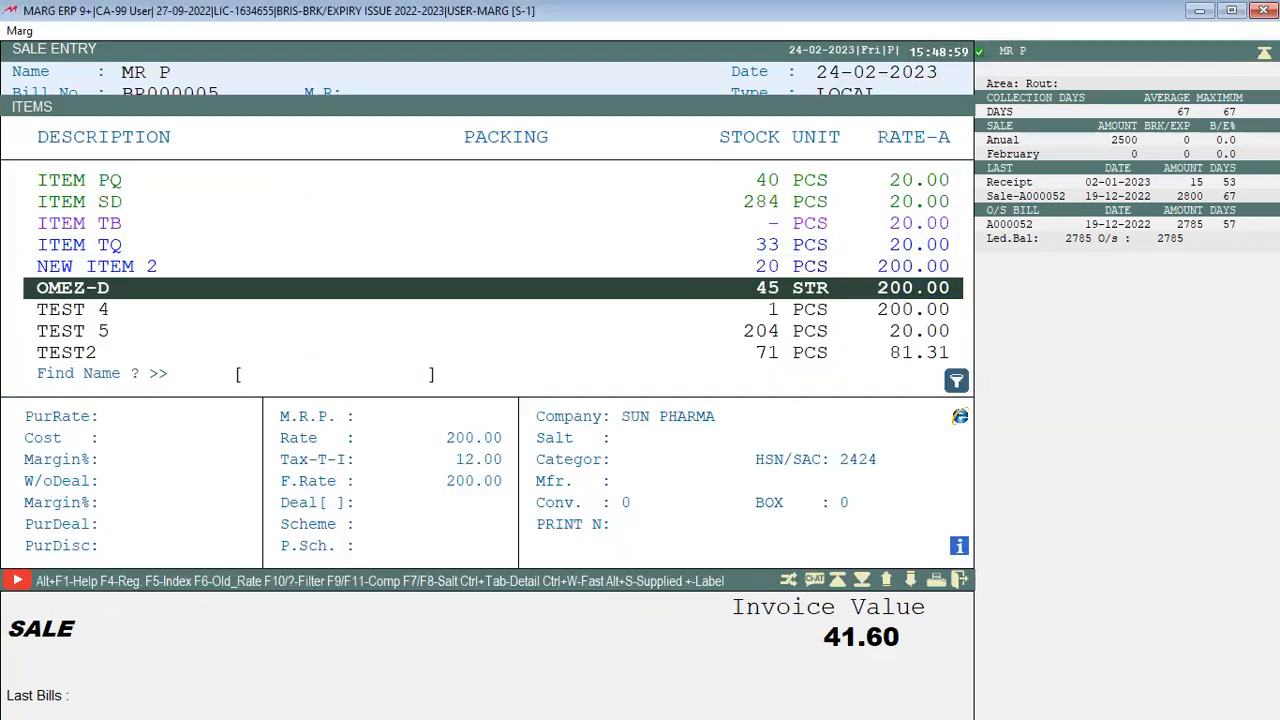
# Choose OMEZ-D from batch M001234 for the third bill line and open its levies details
pyautogui.press('Return')
pyautogui.press('Return')
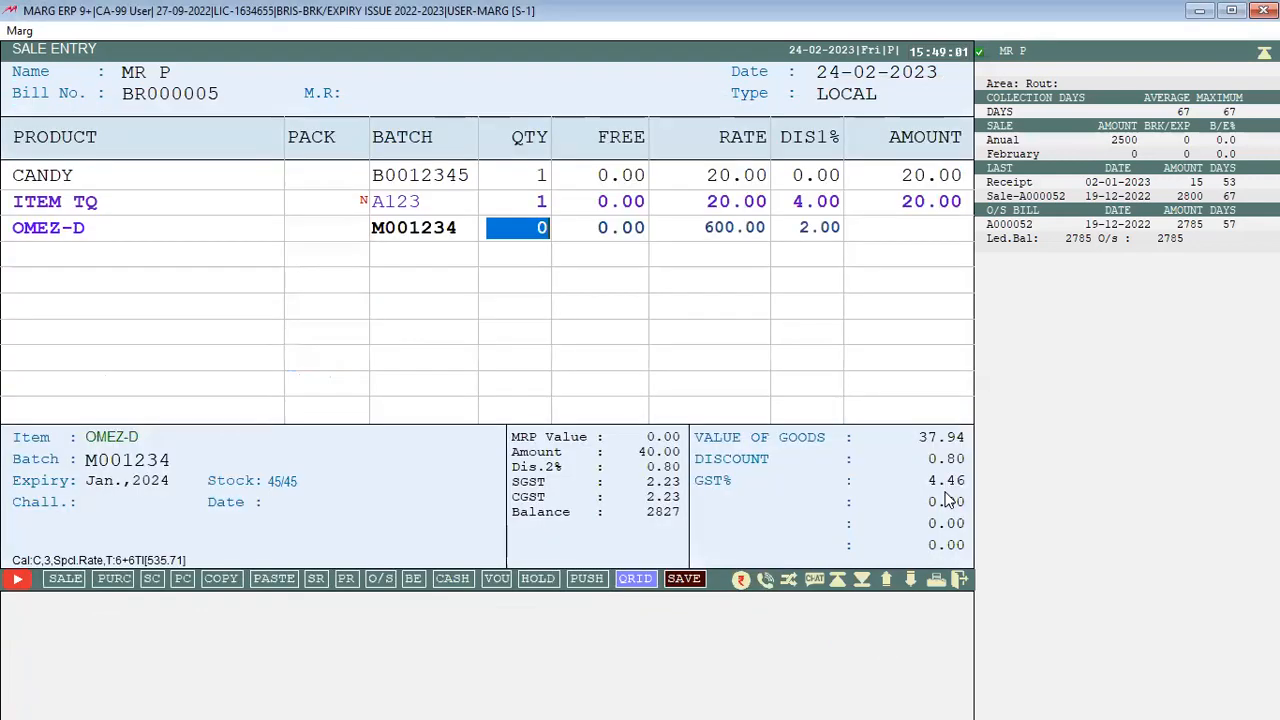
pyautogui.press('F7')
pyautogui.press('Return')
pyautogui.press('Return')
pyautogui.press('Return')
pyautogui.press('Return')
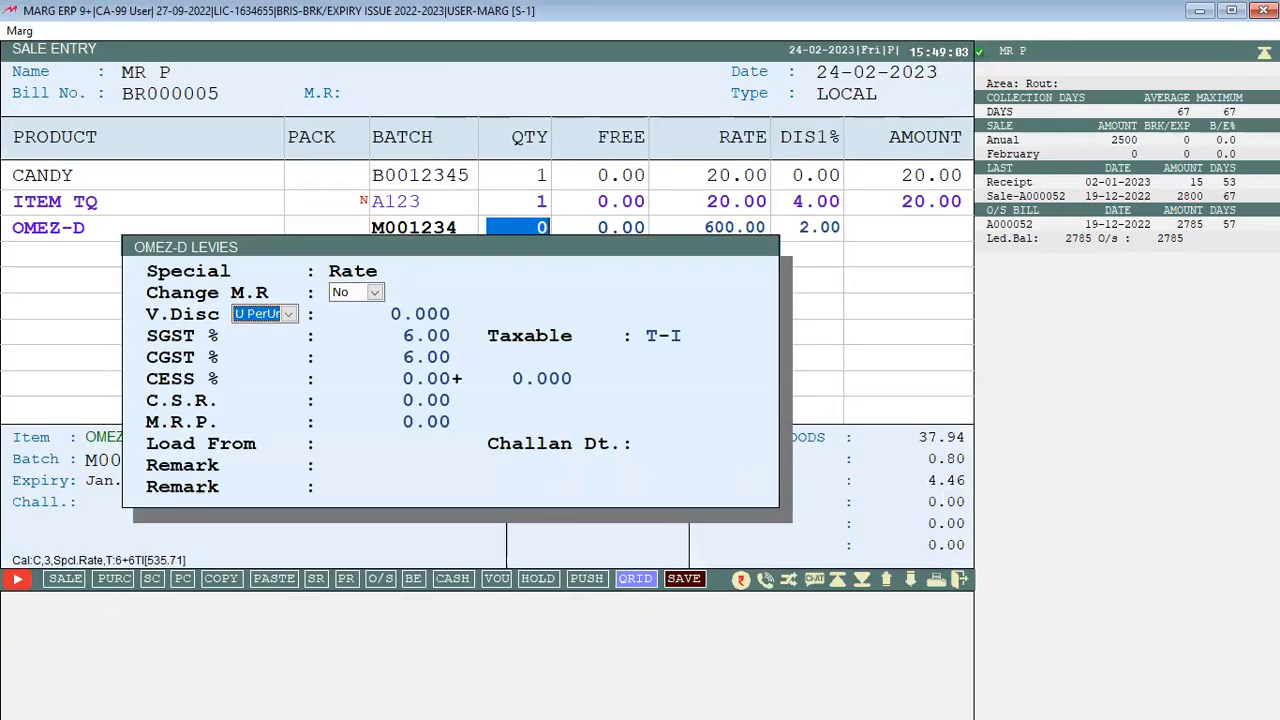
# Change OMEZ-D's Taxable setting to T-E and complete its line with quantity 1
pyautogui.press('e')
pyautogui.press('Return')
pyautogui.press('Return')
pyautogui.press('Return')
pyautogui.press('Return')
pyautogui.press('Return')
pyautogui.press('Return')
pyautogui.press('Return')
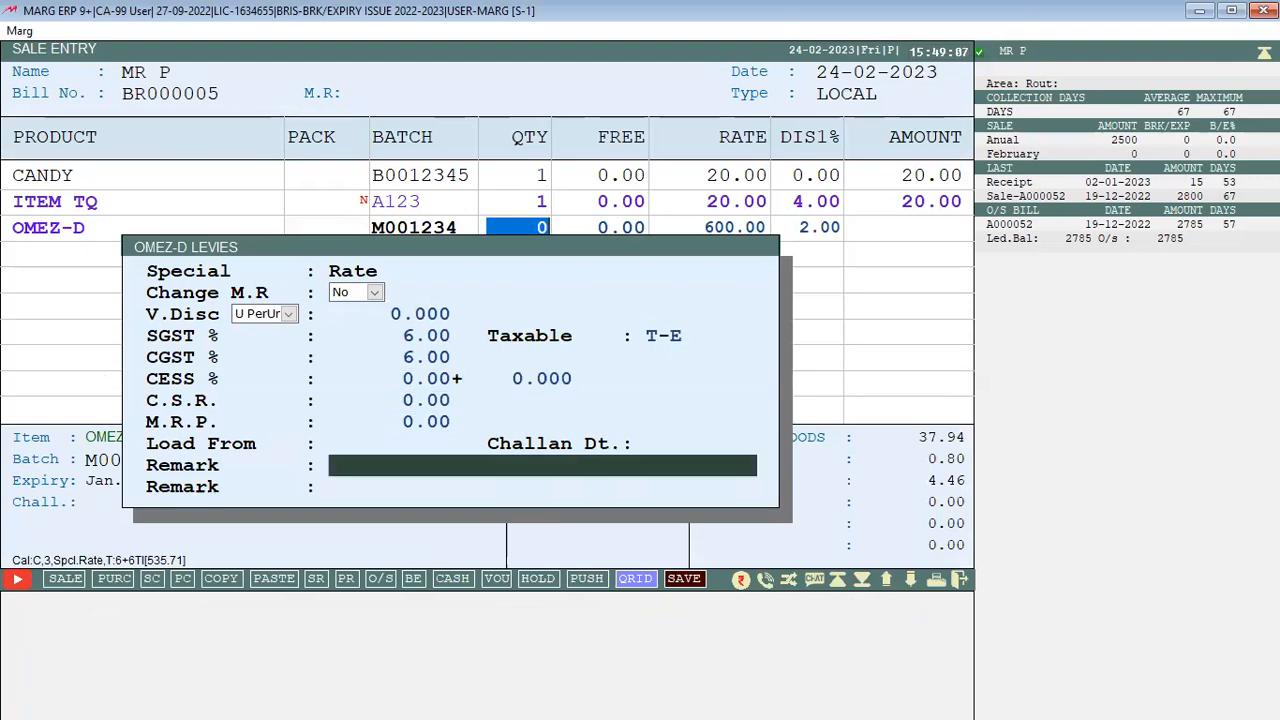
pyautogui.press('Return')
pyautogui.press('Return')
pyautogui.write('1')
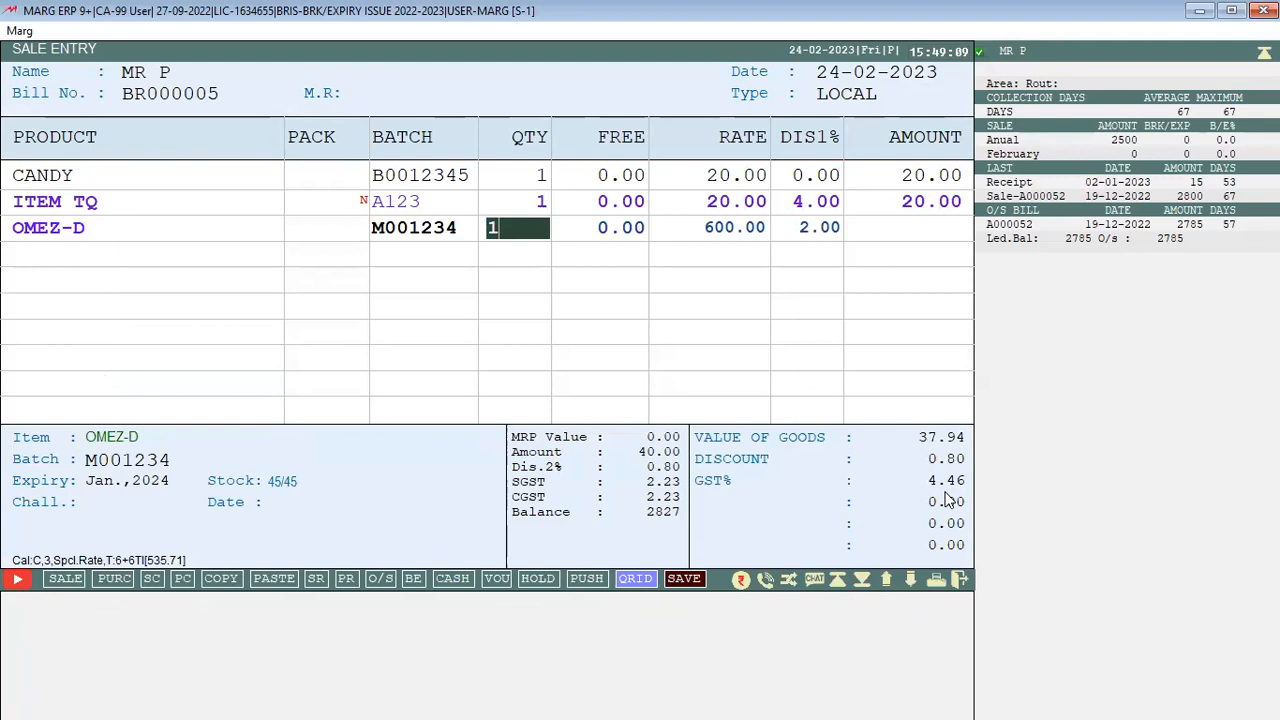
pyautogui.press('Return')
# Add TEST 5 from batch N001234 to the bill with quantity 1
pyautogui.press('Down')
pyautogui.press('Return')
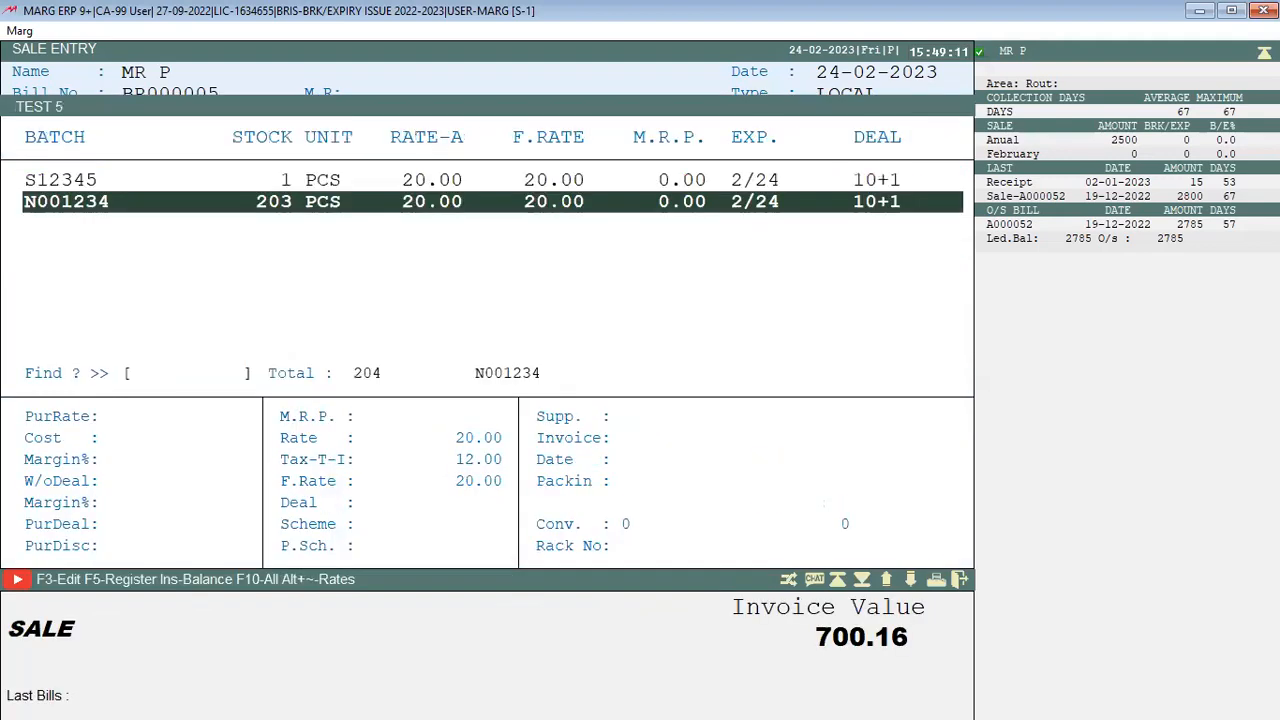
pyautogui.press('Return')
pyautogui.write('2')
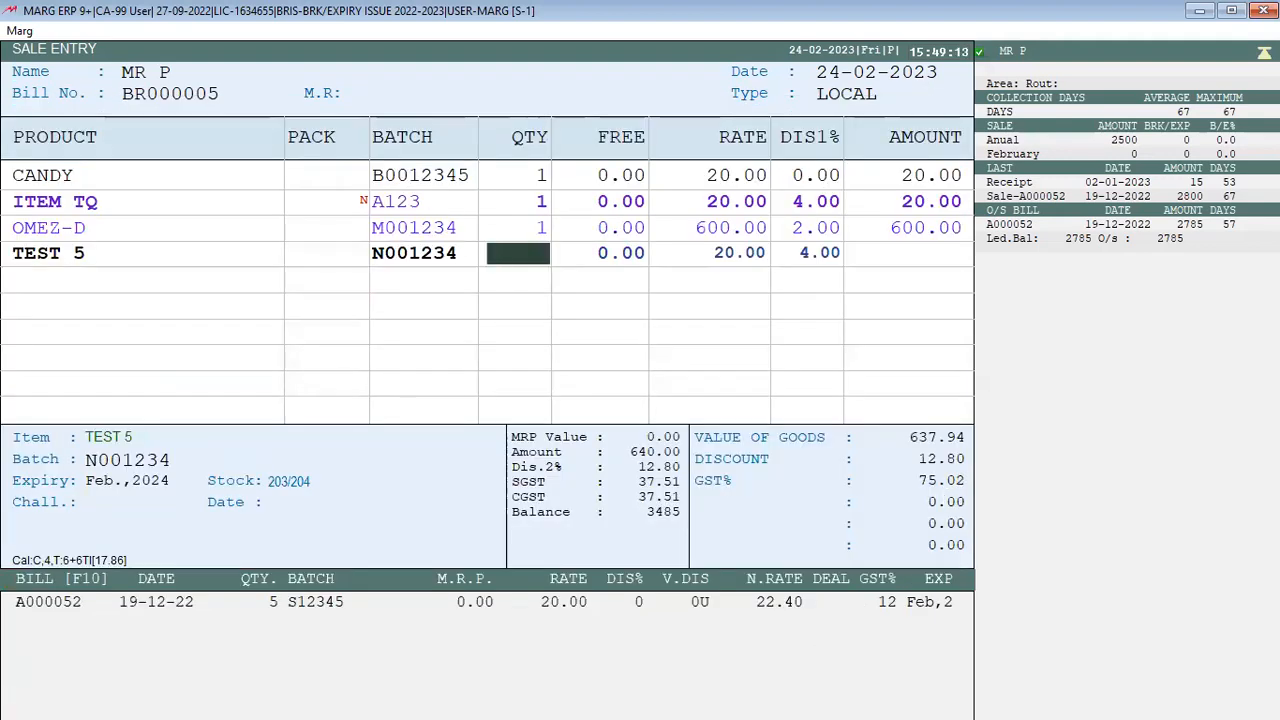
pyautogui.press('Return')
pyautogui.press('Return')
pyautogui.press('Return')
pyautogui.press('Return')
pyautogui.press('Return')
pyautogui.press('Return')
pyautogui.press('Return')
pyautogui.press('Return')
pyautogui.press('Return')
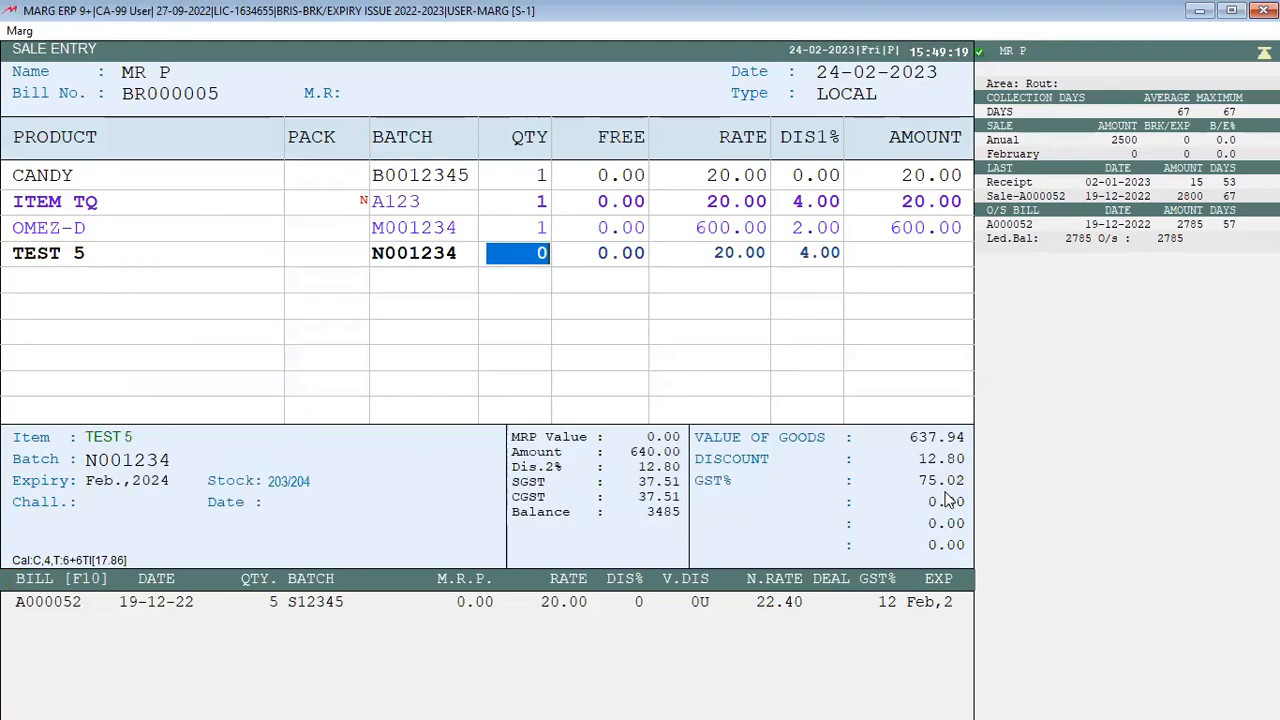
pyautogui.write('1')
pyautogui.press('Return')
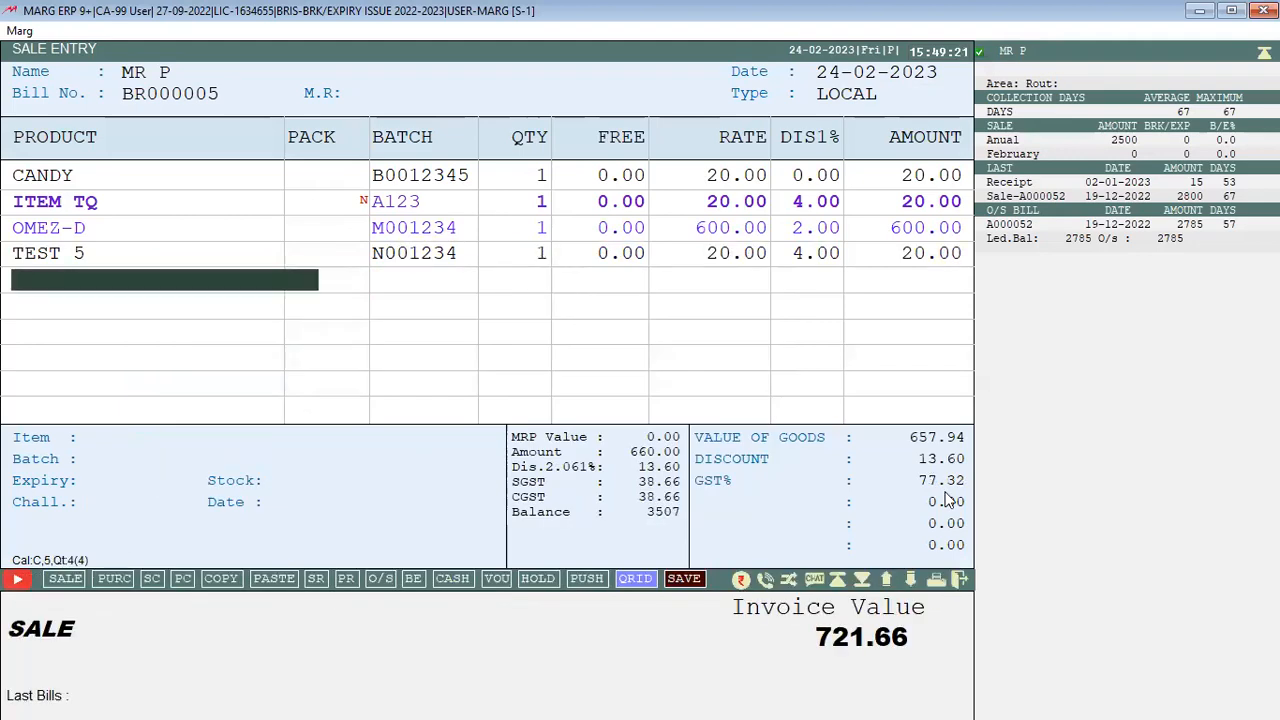
# Review the LST inclusive tax setting in TEST 5's product record and close it without changes
pyautogui.hotkey('ctrl', 'Return')
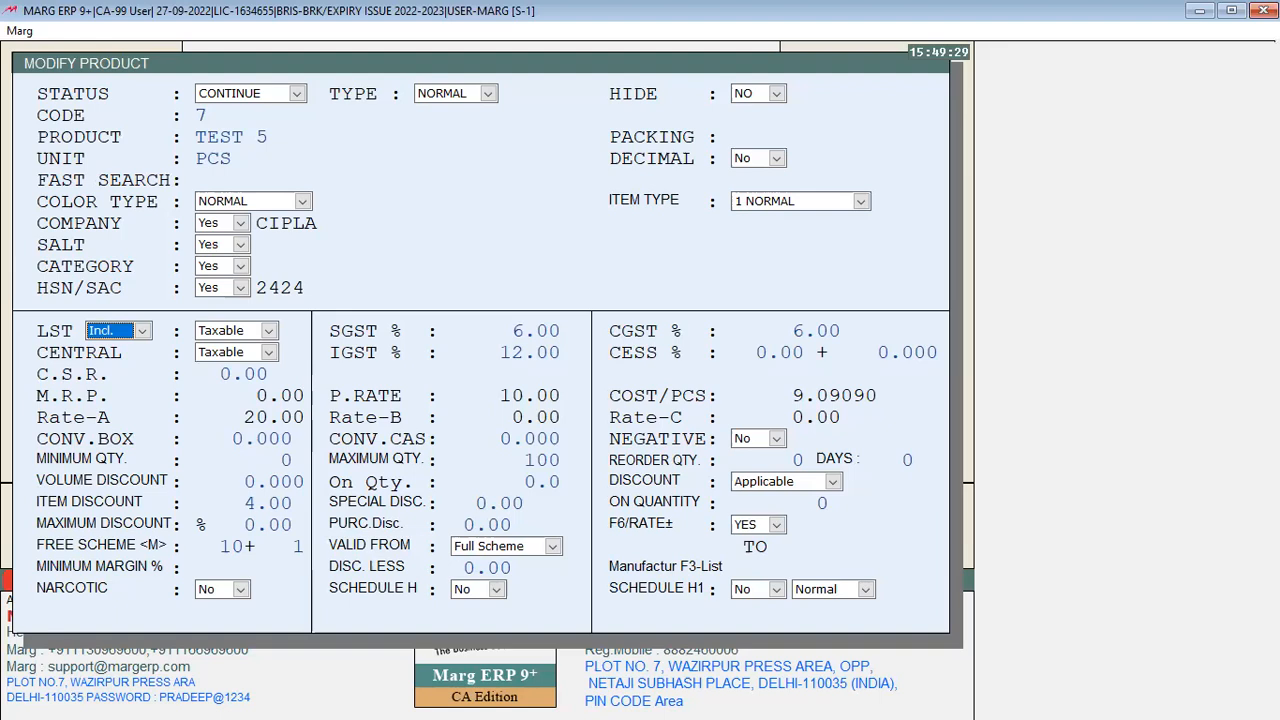
pyautogui.press('Escape')
pyautogui.press('Right')
pyautogui.press('Return')
# Discard the four-item sale bill without saving and leave sale entry
pyautogui.press('Escape')
pyautogui.press('Right')
pyautogui.press('Return')
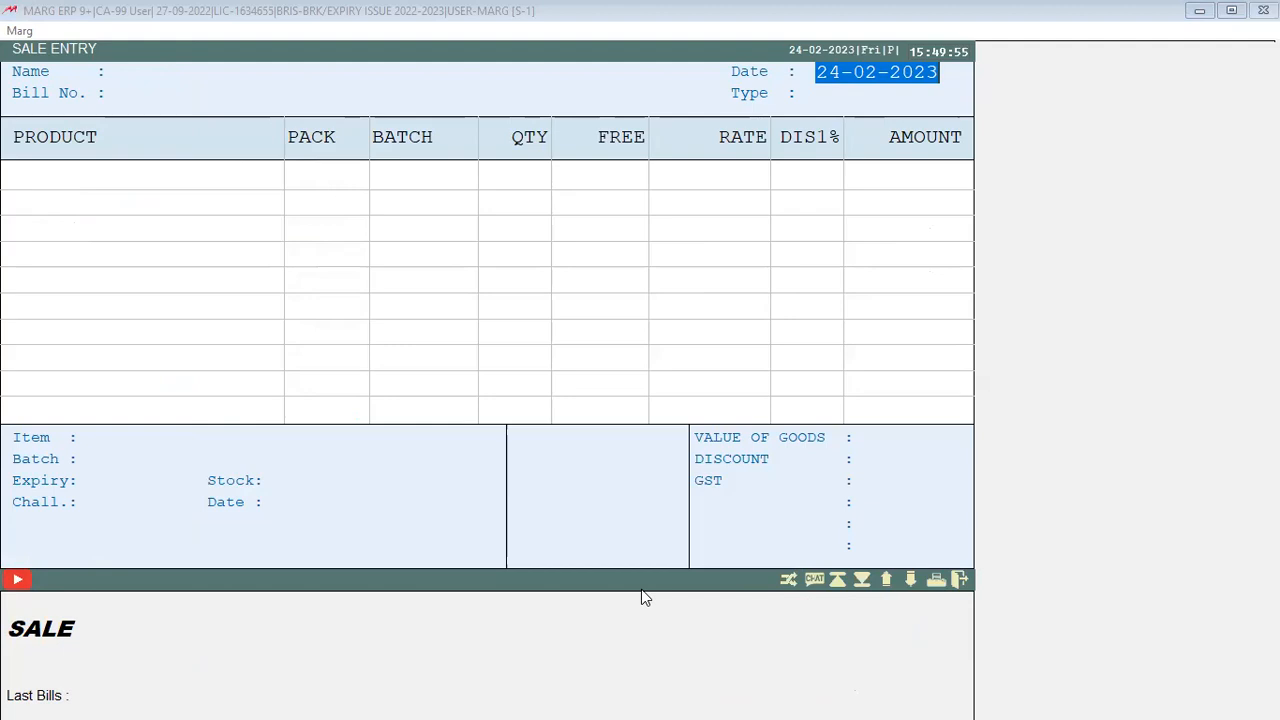
pyautogui.click(515, 9)
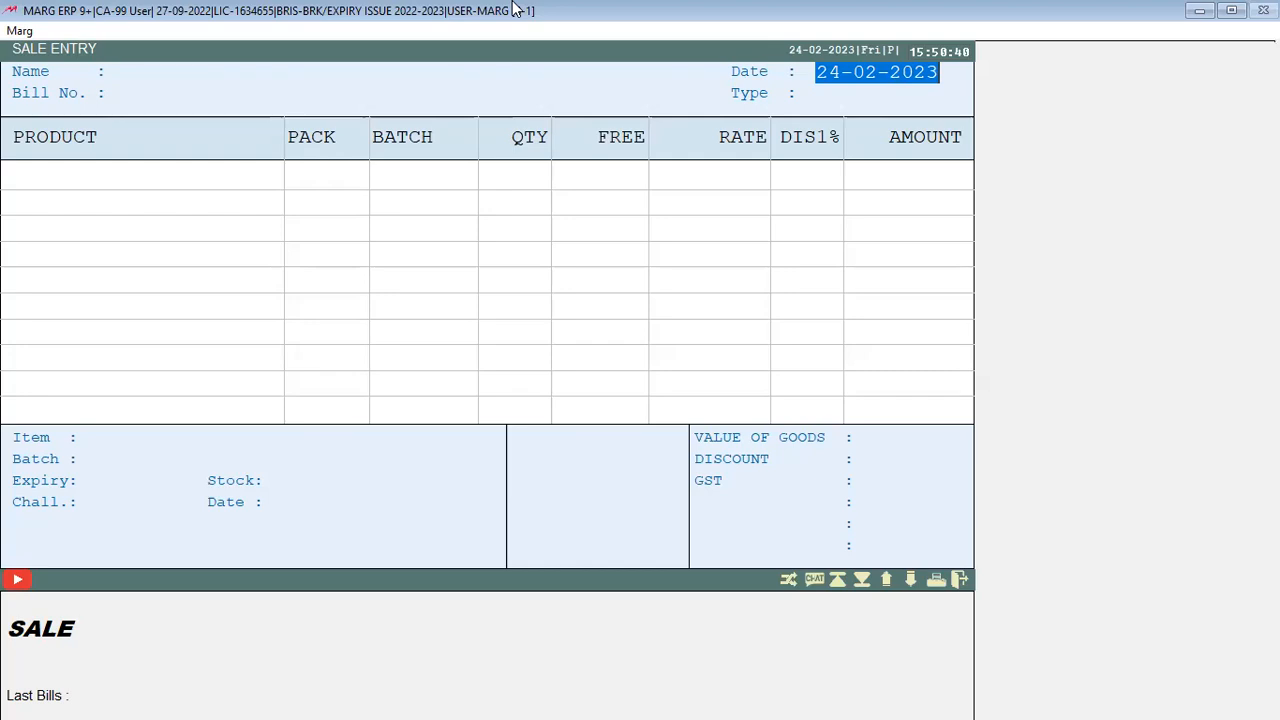
pyautogui.press('Escape')
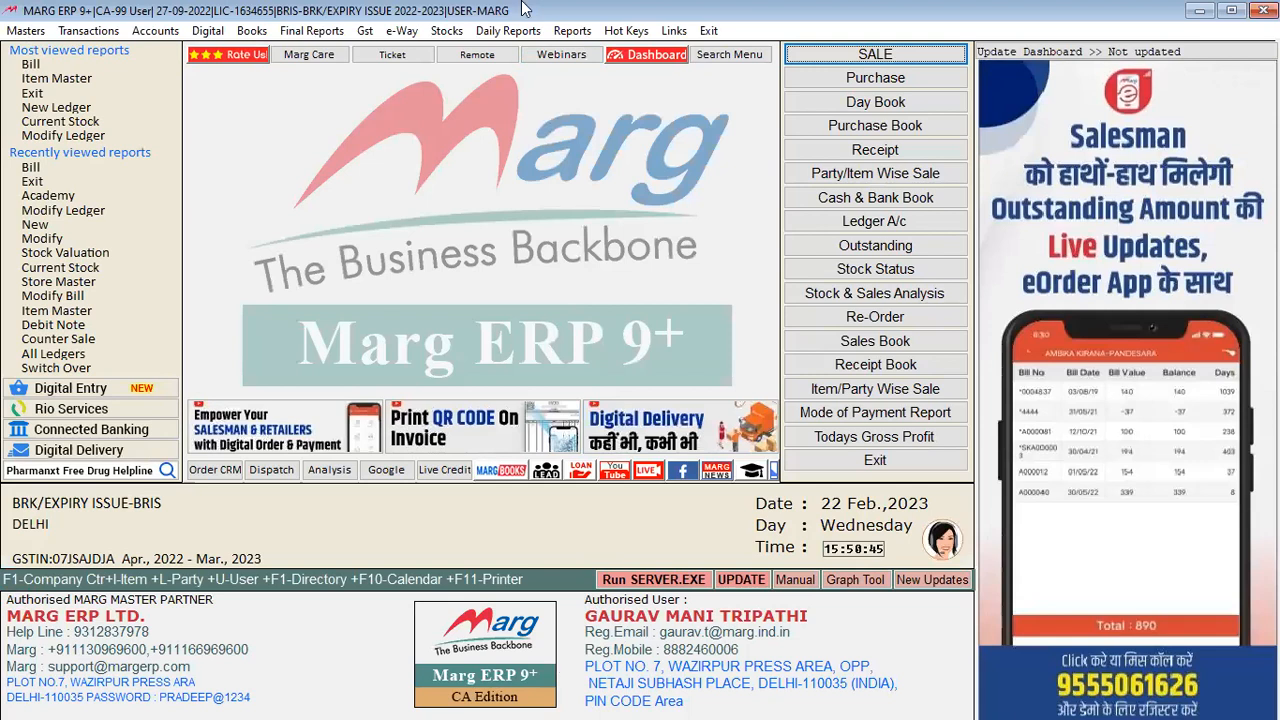
# Open the Calculation settings of the Control Room with no search filter
pyautogui.press('alt')
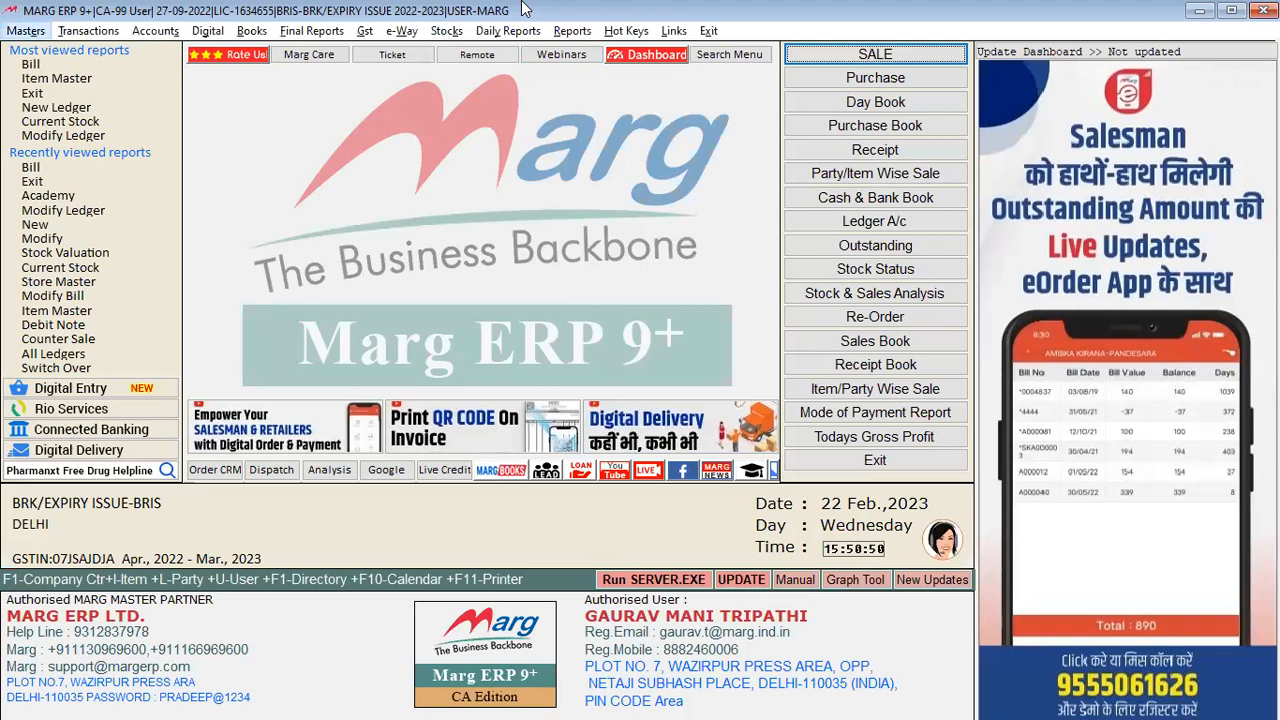
pyautogui.press('Up')
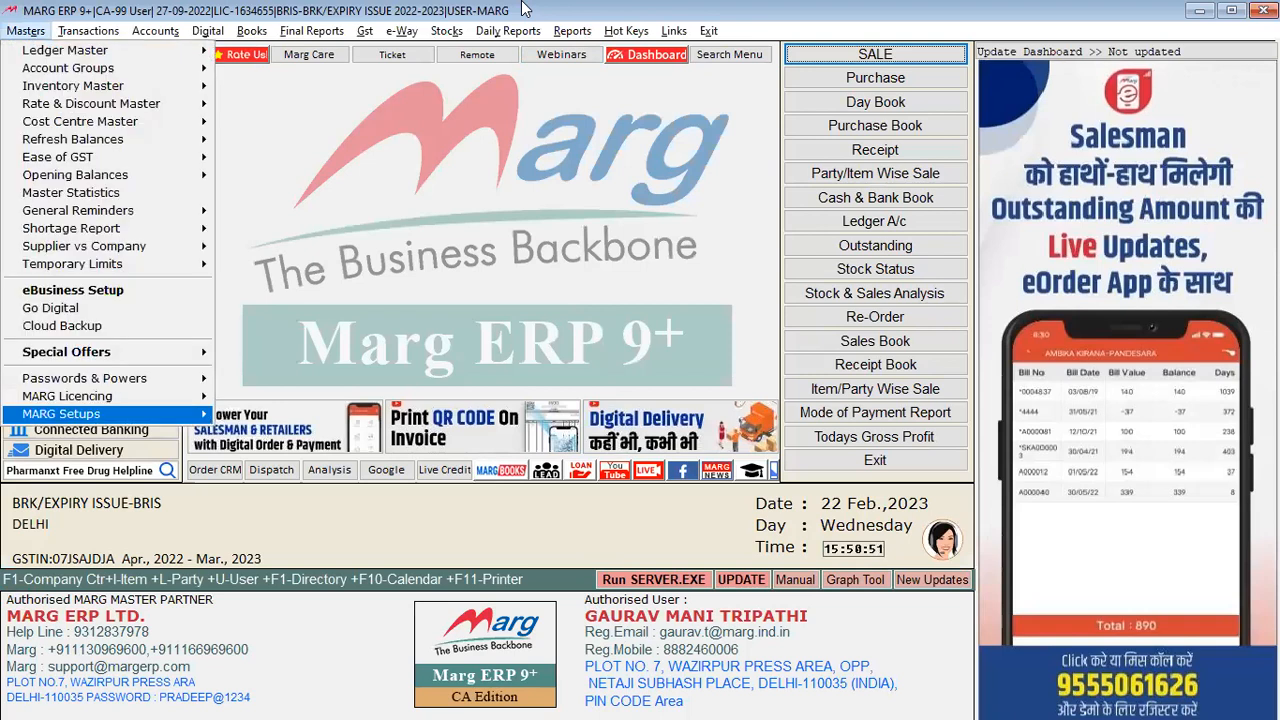
pyautogui.press('Return')
pyautogui.press('Escape')
pyautogui.press('Down')
pyautogui.press('Return')
pyautogui.press('Return')
pyautogui.press('Return')
pyautogui.press('Return')
pyautogui.press('Return')
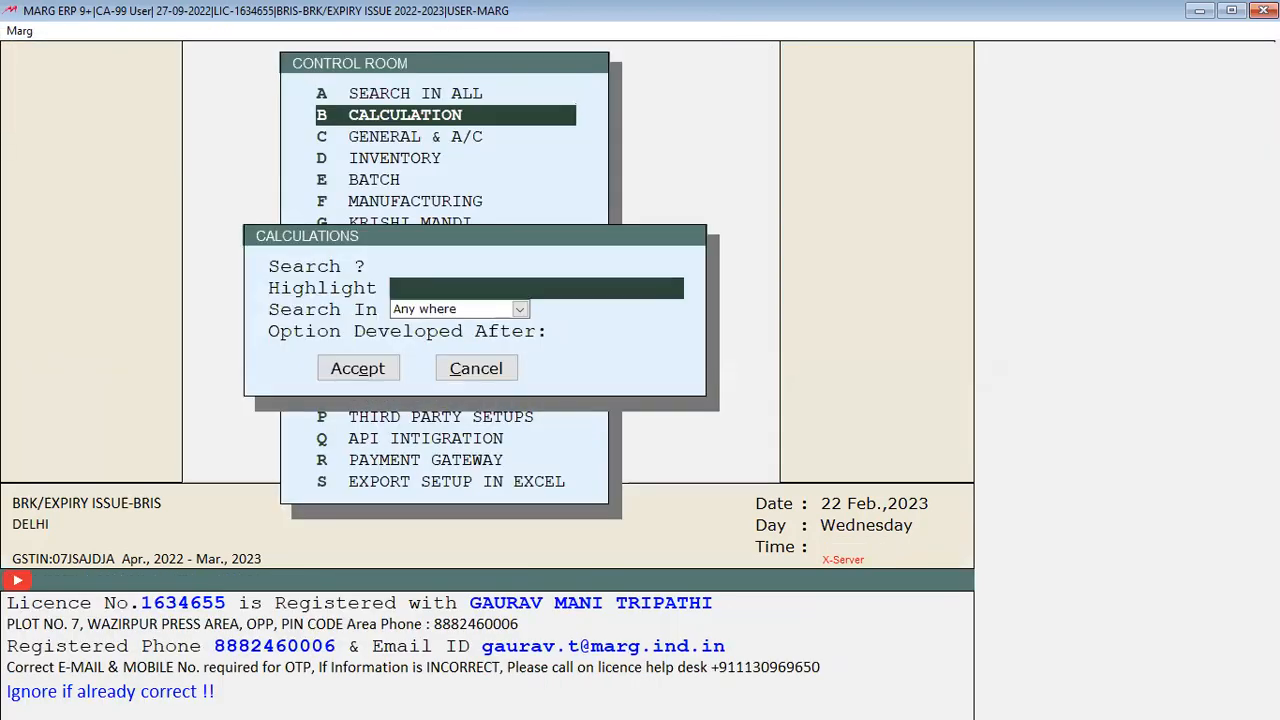
pyautogui.press('Return')
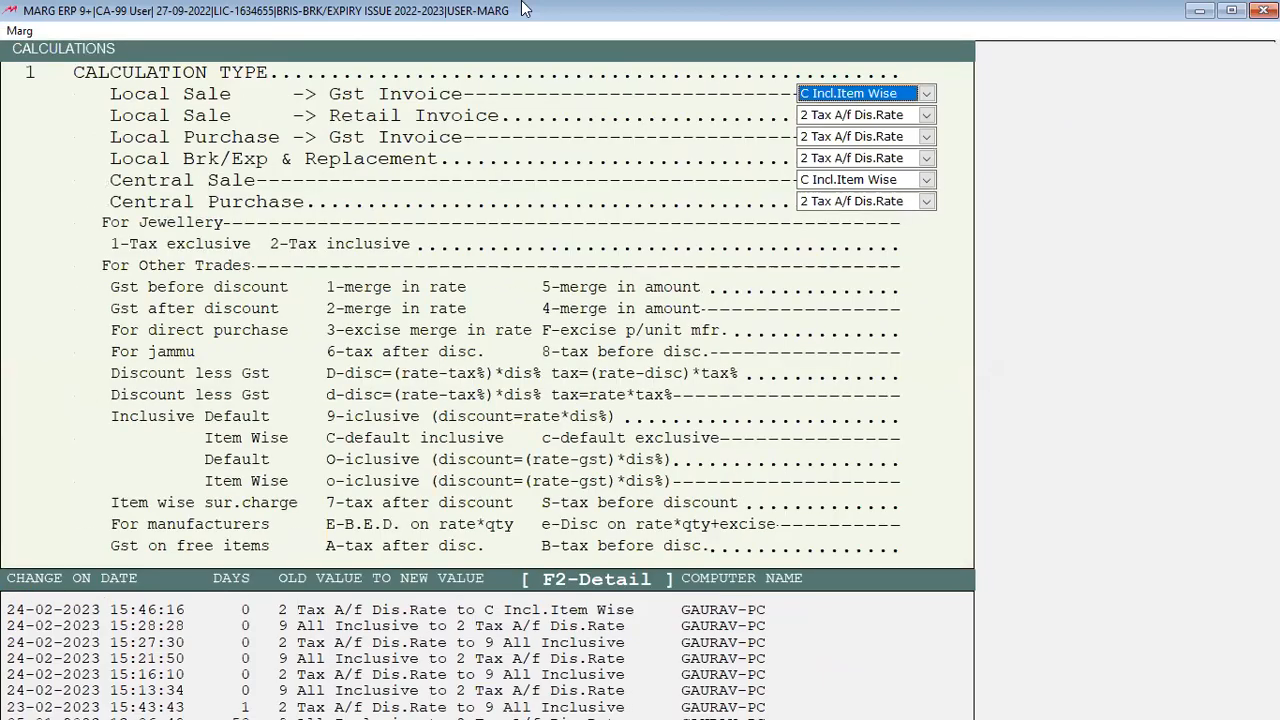
# Set the Local Sale GST Invoice calculation type to 2 Tax A/f Dis.Rate
pyautogui.press('Return')
pyautogui.press('Return')
pyautogui.press('Return')
pyautogui.press('Return')
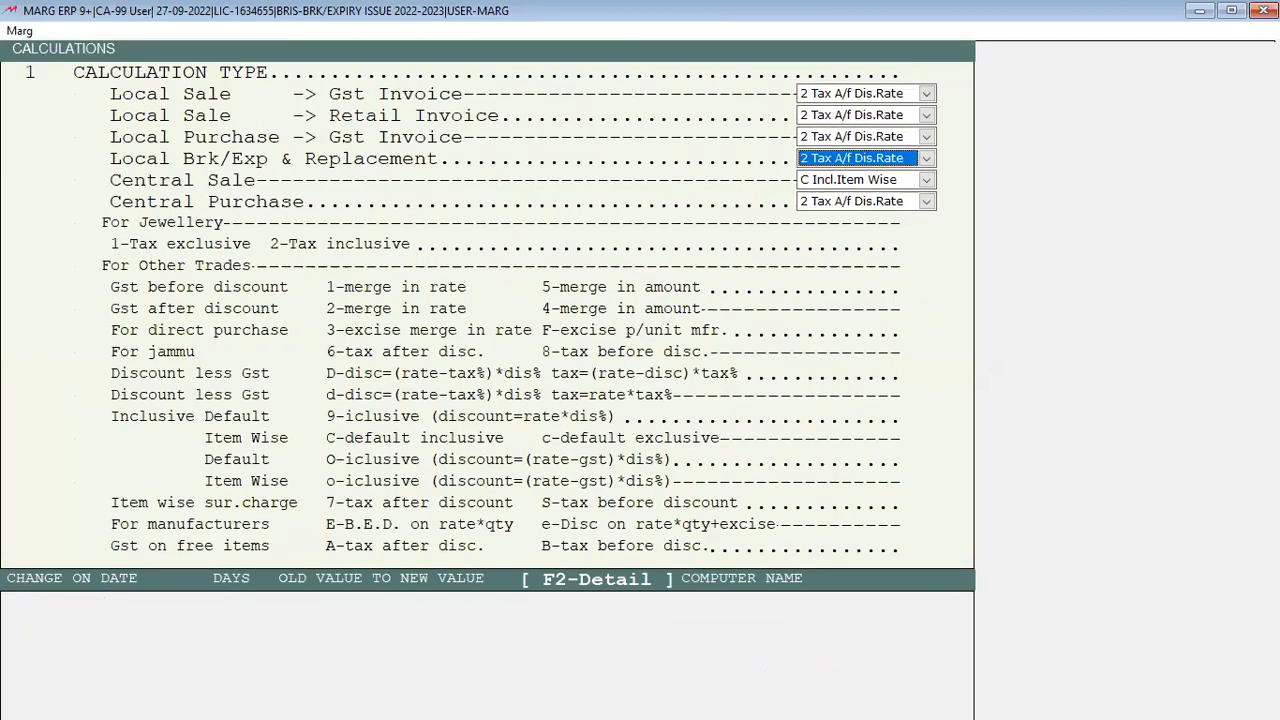
# Set the Central Sale calculation type to 2 Tax A/f Dis.Rate and save the Control Room changes
pyautogui.press('Return')
pyautogui.press('Return')
pyautogui.press('Return')
pyautogui.press('Return')
pyautogui.press('Return')
pyautogui.press('Return')
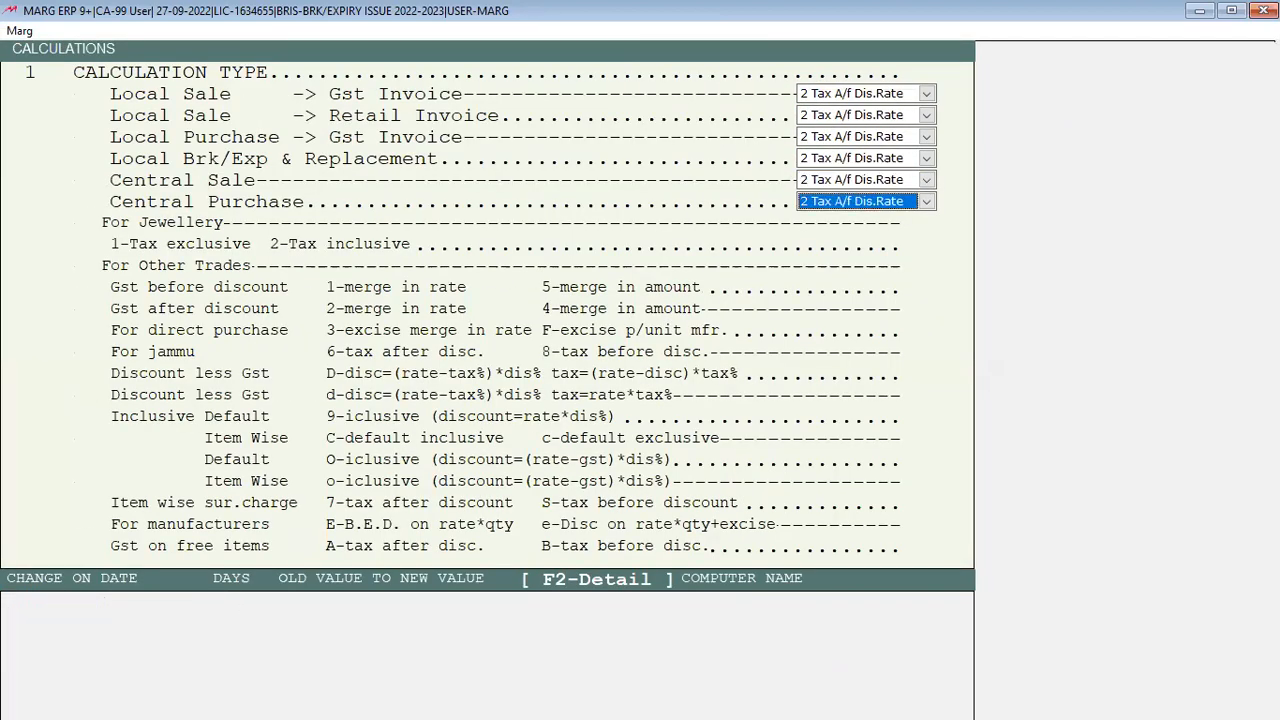
pyautogui.press('Return')
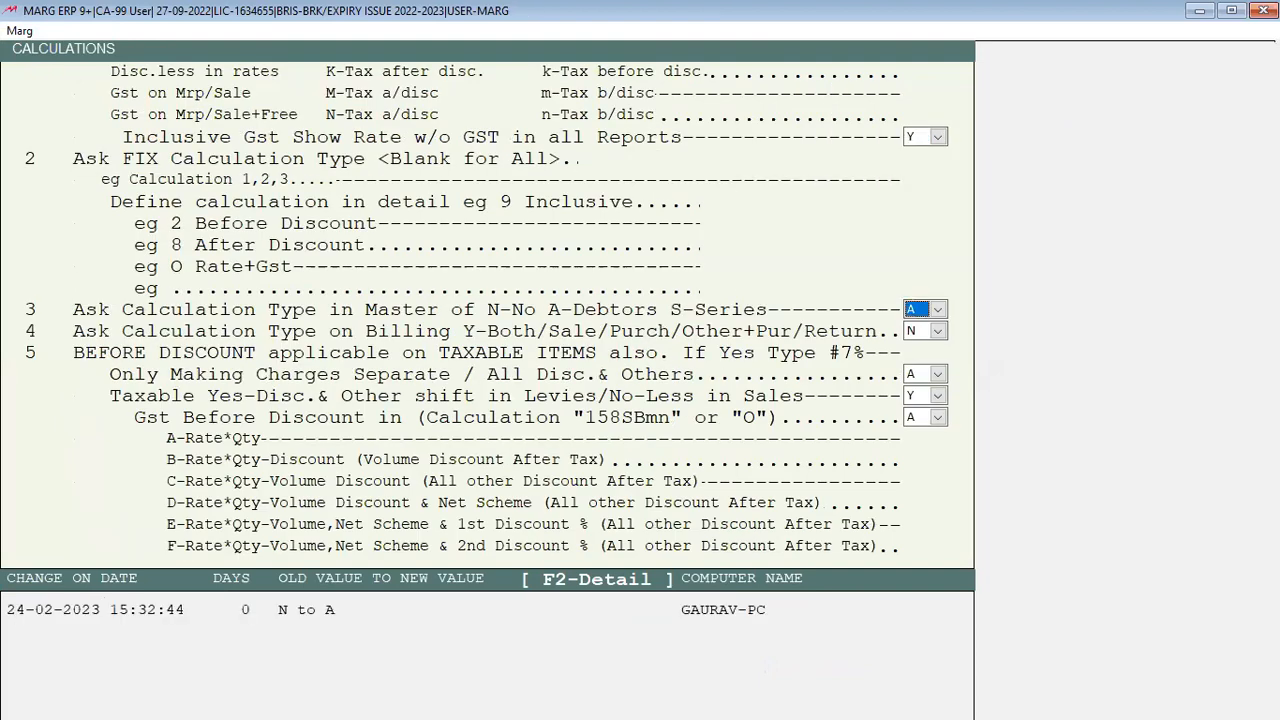
pyautogui.press('Return')
pyautogui.press('Escape')
pyautogui.press('Escape')
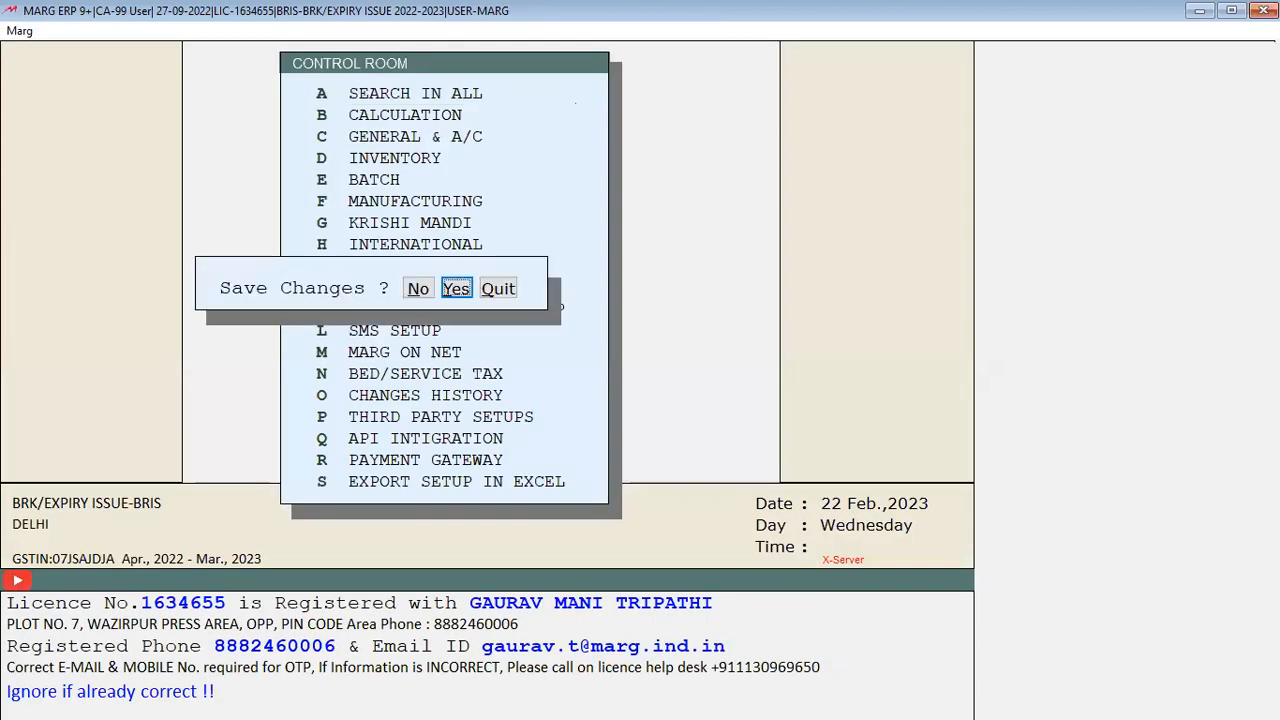
pyautogui.press('Return')
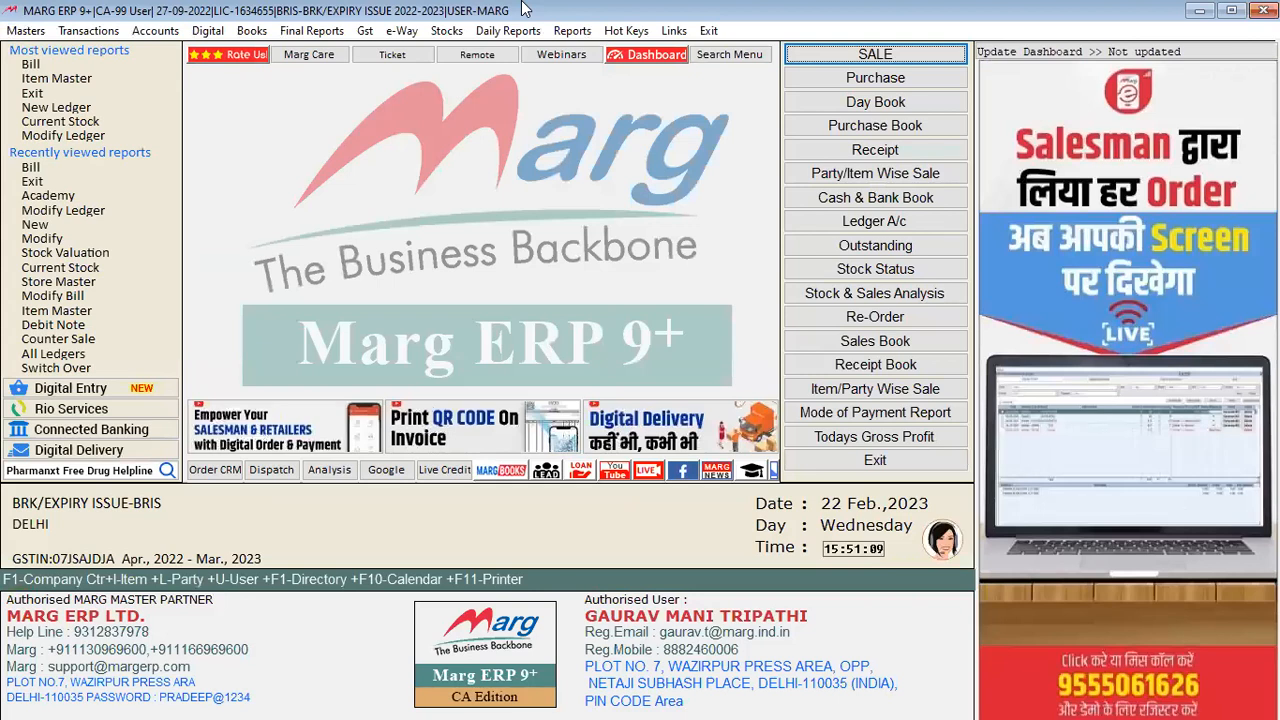
# Start a new sale bill for the same customer and open the item list for the first line
pyautogui.hotkey('alt', 'n')
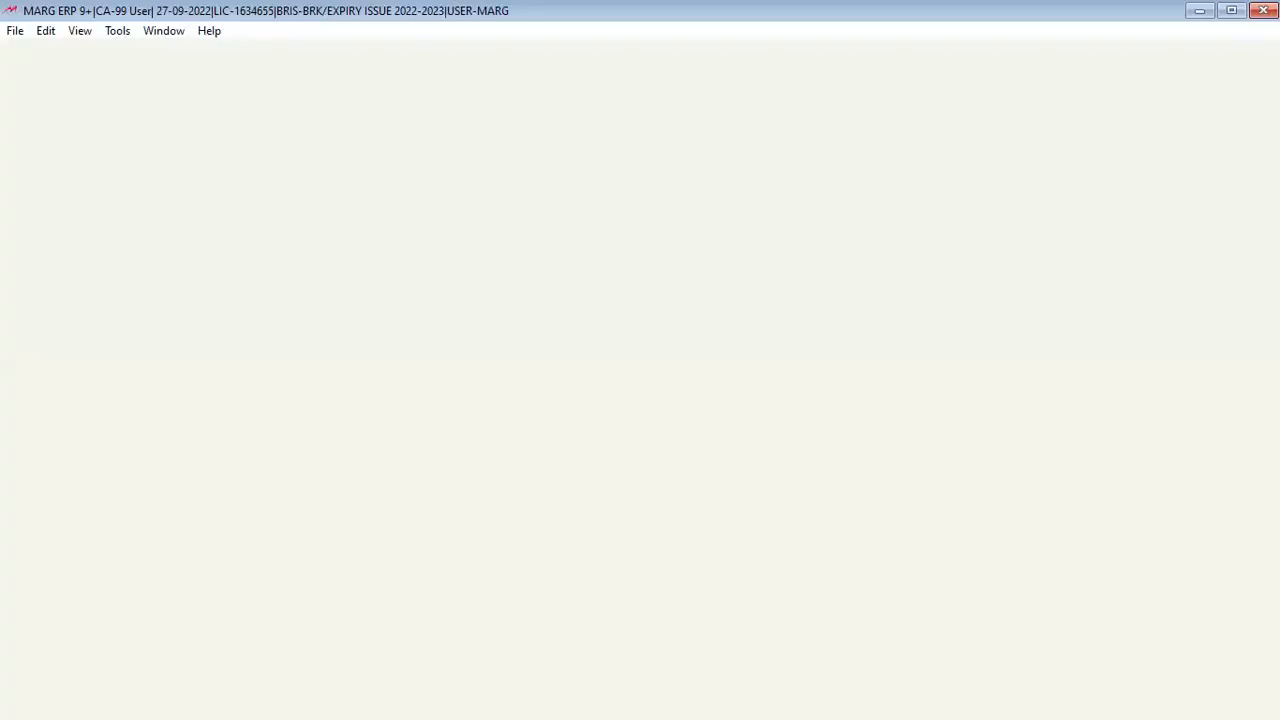
pyautogui.press('Return')
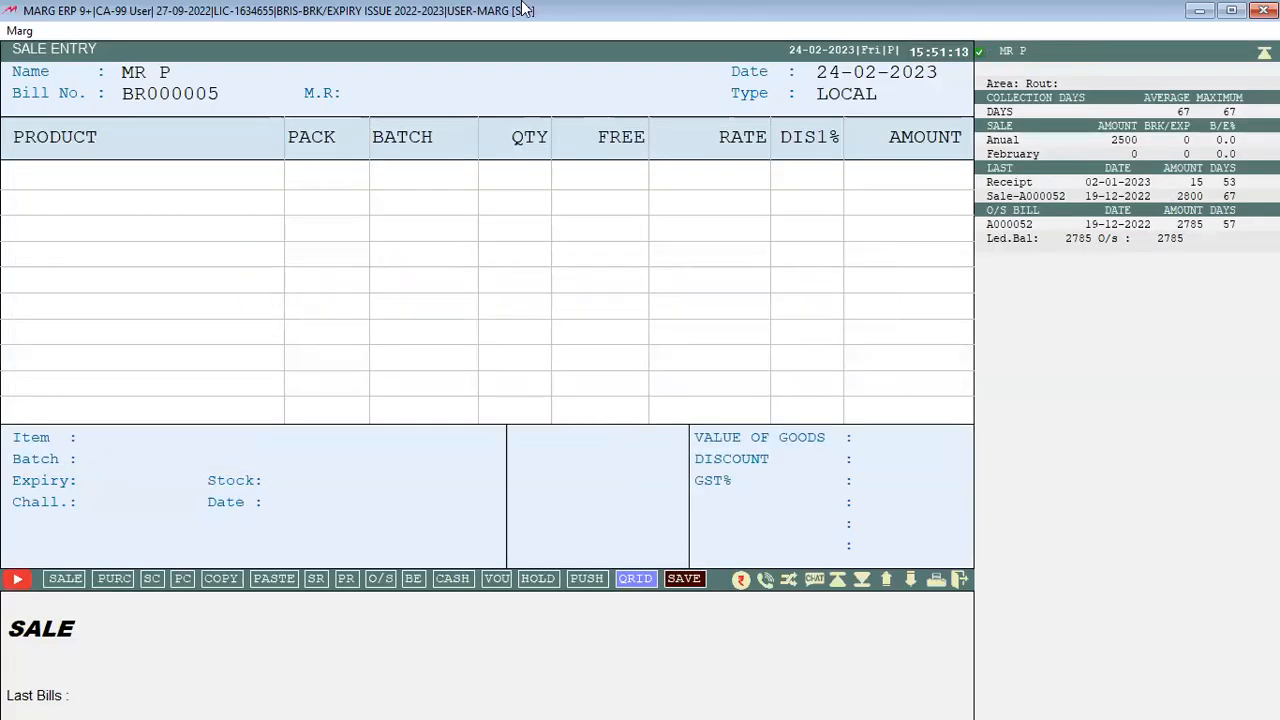
pyautogui.press('Return')
pyautogui.press('Up')
pyautogui.press('Up')
pyautogui.press('Up')
pyautogui.press('Up')
pyautogui.press('Down')
pyautogui.press('Down')
pyautogui.press('Down')
pyautogui.press('Down')
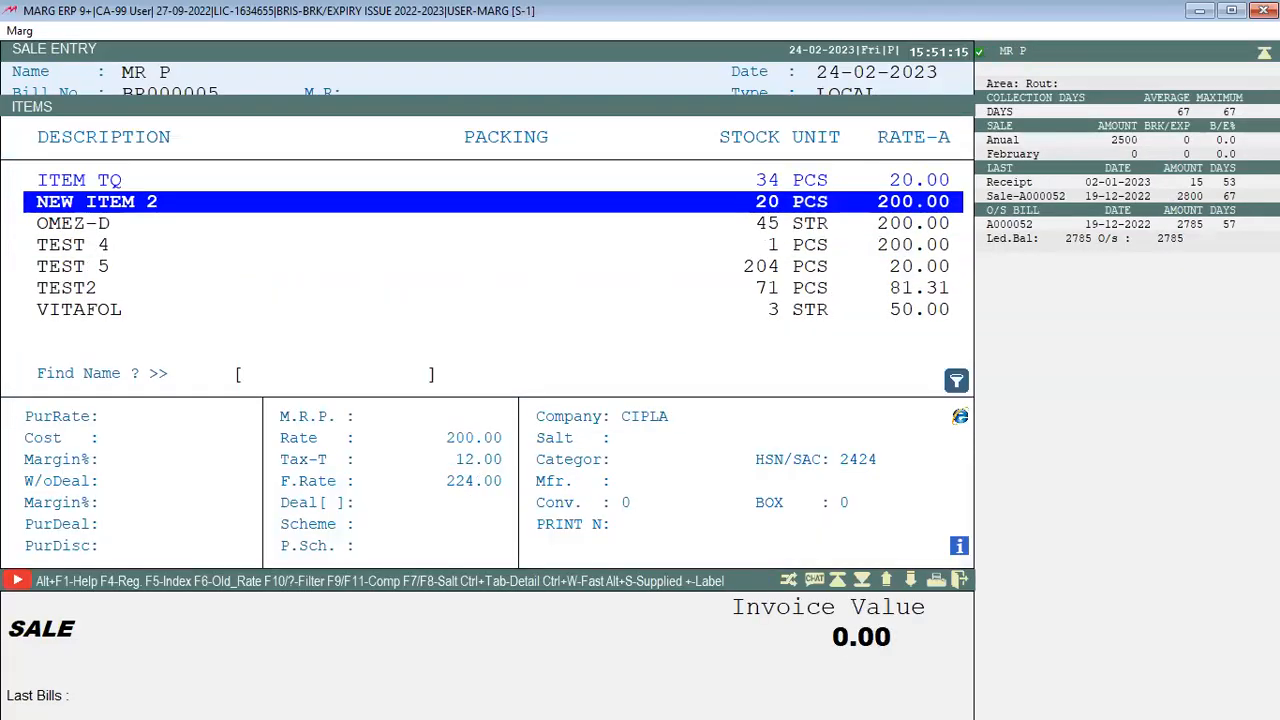
# Add CANDY from batch B0012345 to the new bill with quantity 1
pyautogui.press('Up')
pyautogui.press('Up')
pyautogui.press('Up')
pyautogui.press('Up')
pyautogui.press('Up')
pyautogui.press('Up')
pyautogui.write('CA')
pyautogui.press('Return')
pyautogui.press('Return')
pyautogui.write('1')
pyautogui.press('Return')
pyautogui.press('Escape')
# Apply a 5% discount to the CANDY line without storing it as a default discount
pyautogui.press('Up')
pyautogui.press('Up')
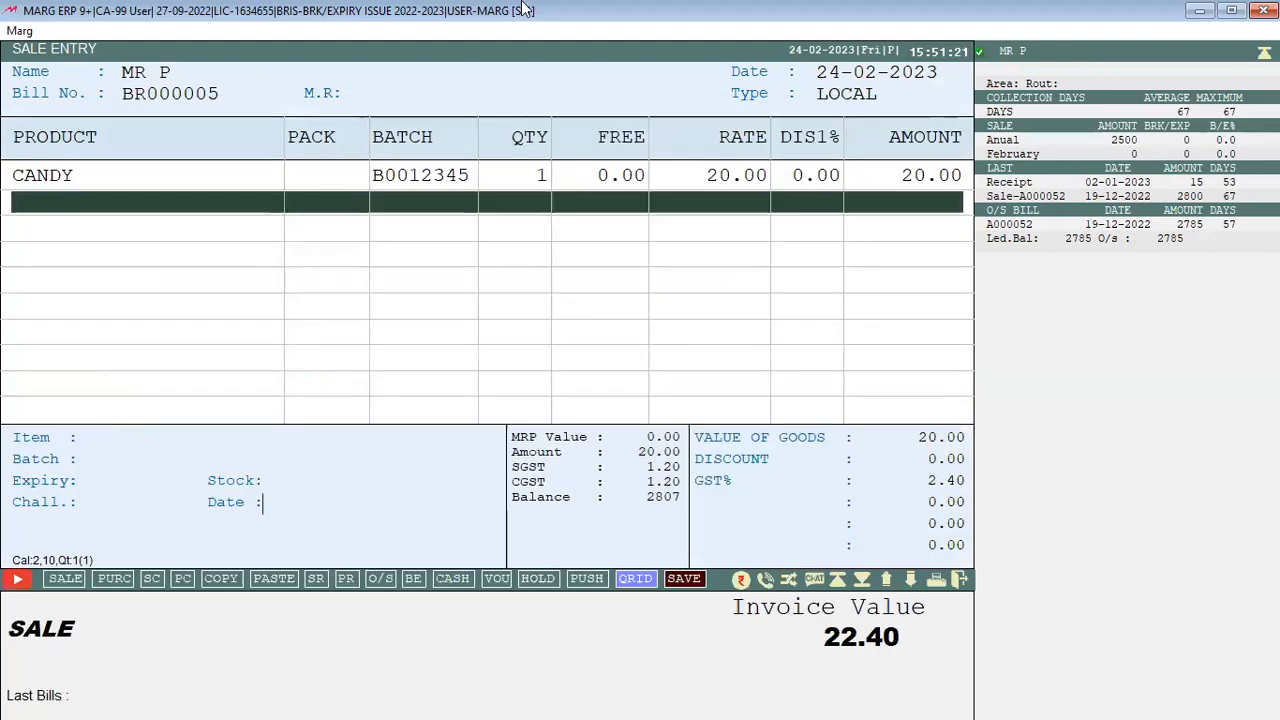
pyautogui.press('Return')
pyautogui.press('Return')
pyautogui.press('Return')
pyautogui.press('Return')
pyautogui.press('Return')
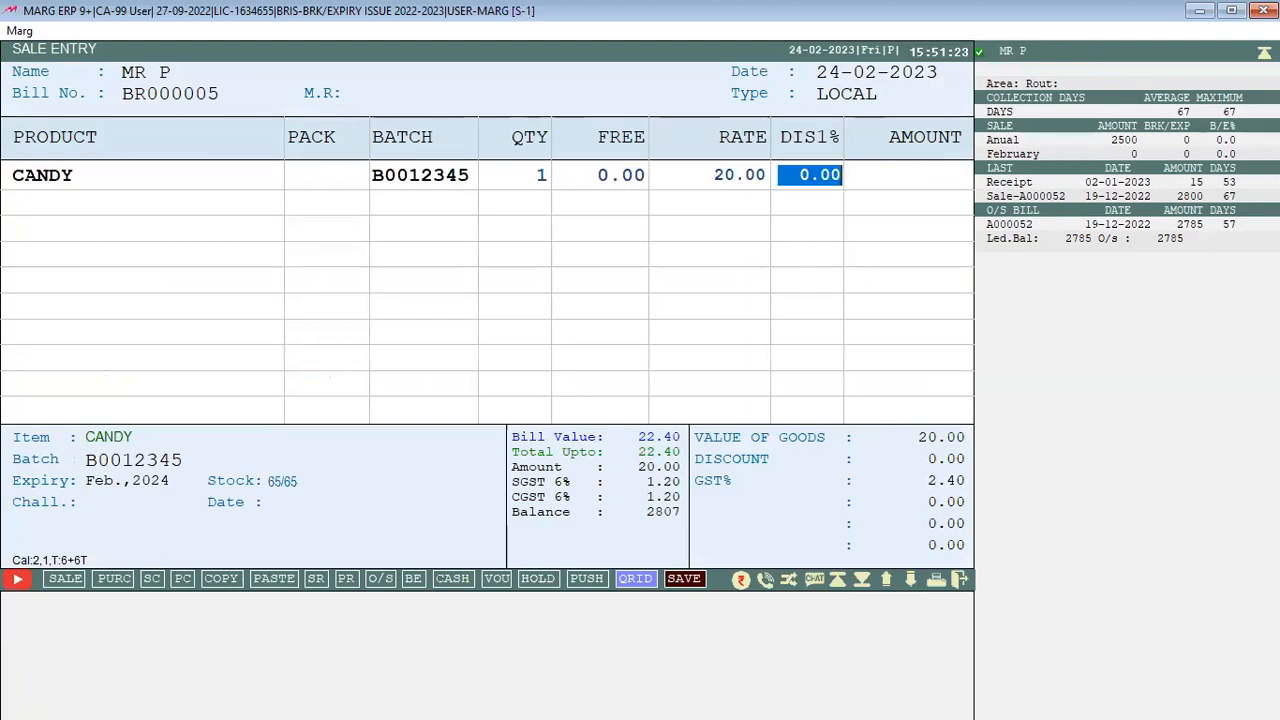
pyautogui.write('5')
pyautogui.press('Return')
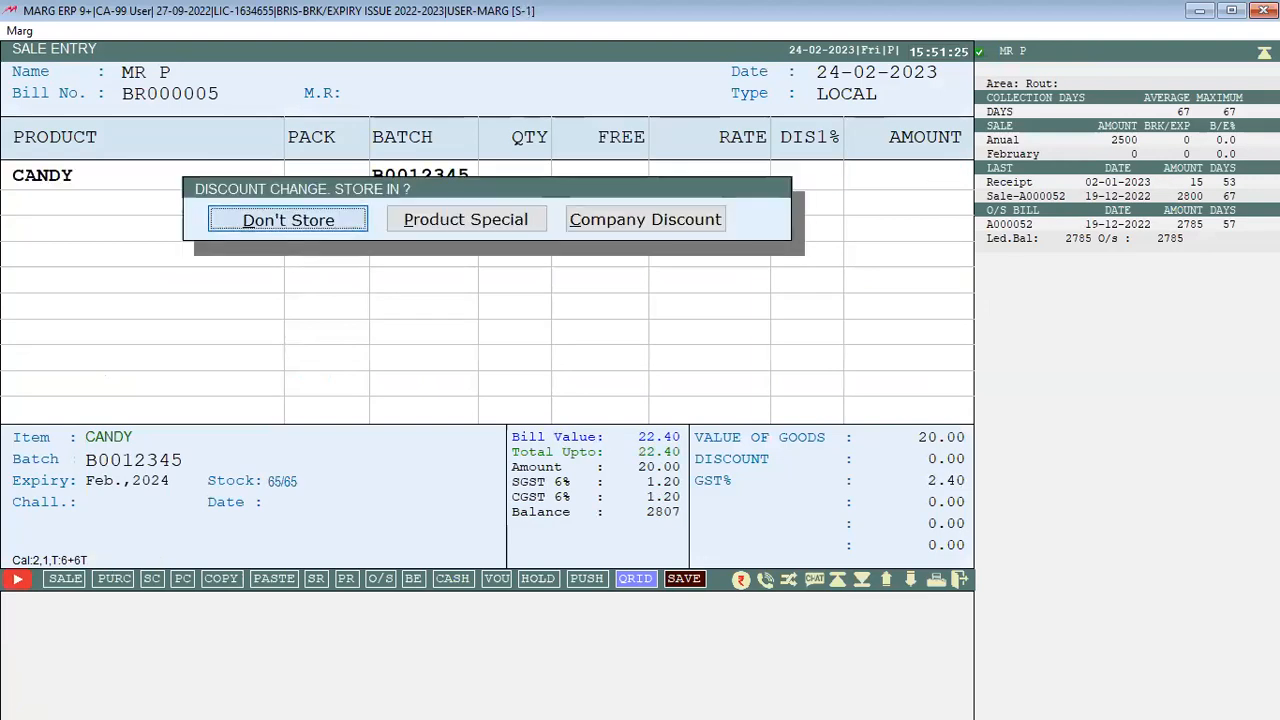
pyautogui.press('Return')
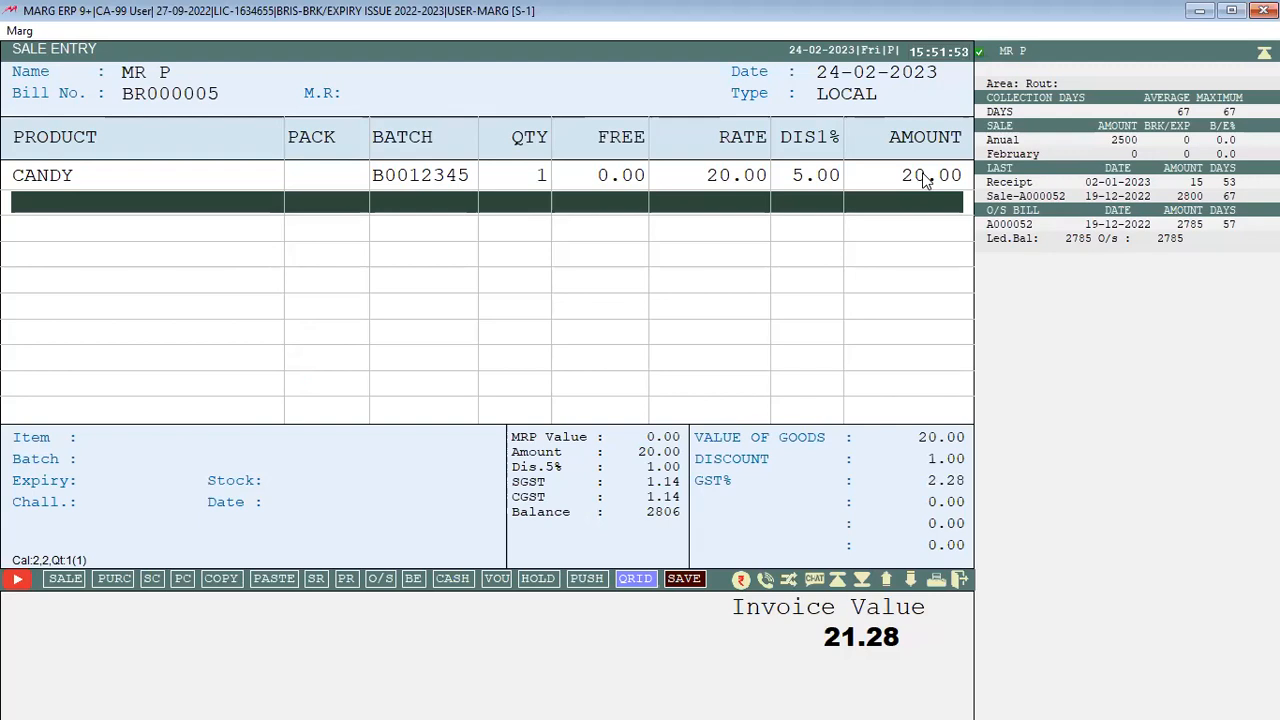
# Discard the CANDY sale bill without saving and leave sale entry
pyautogui.press('Escape')
pyautogui.press('Right')
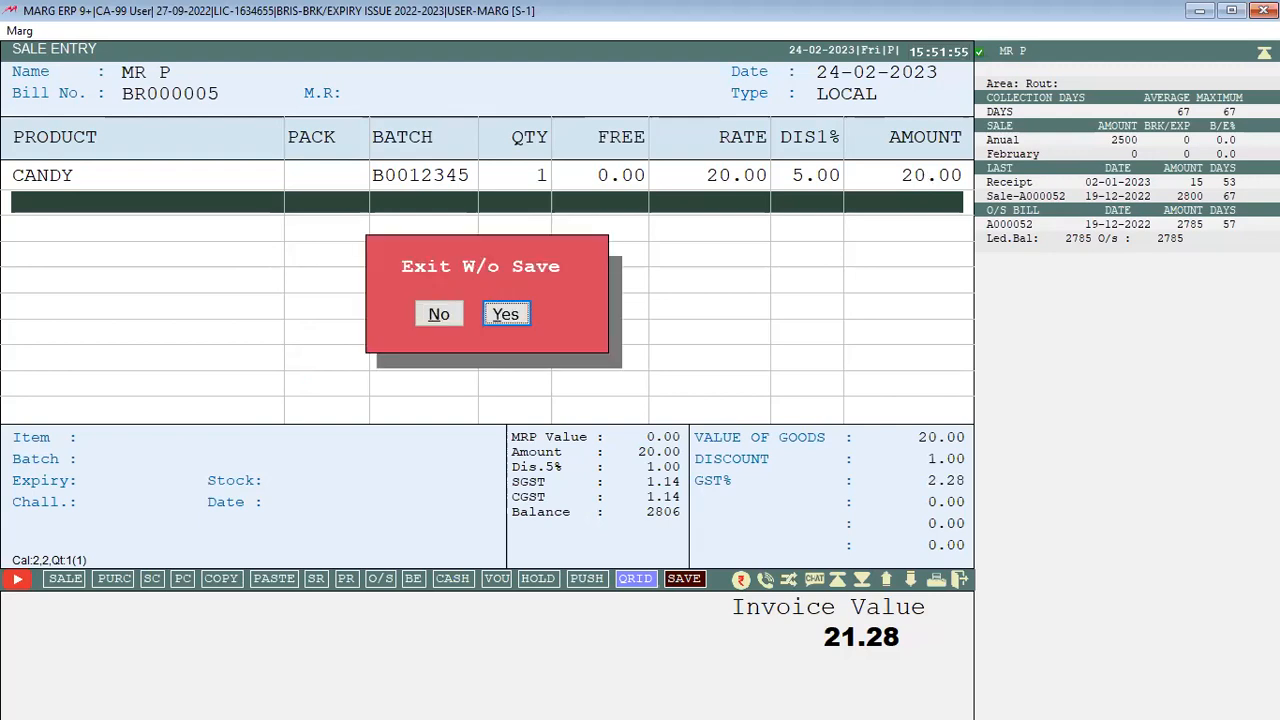
pyautogui.press('Return')
pyautogui.press('Escape')
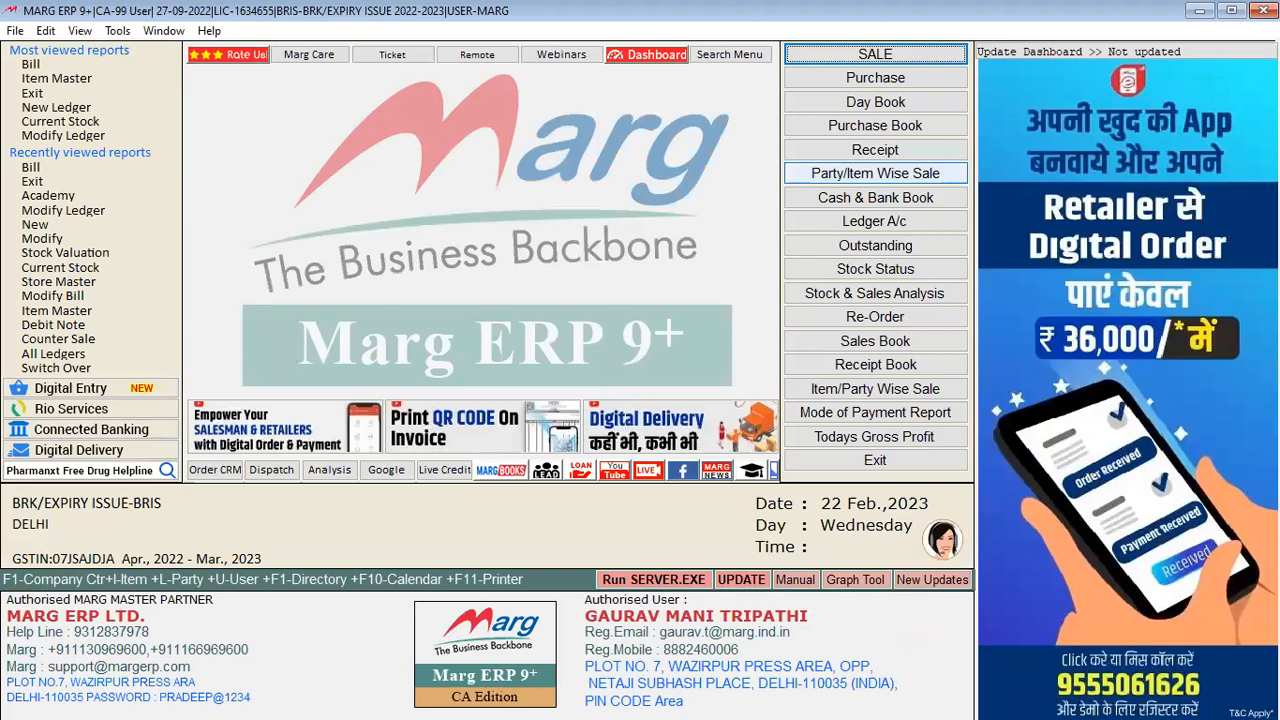
# Start a new purchase entry for SUPPLIER A
pyautogui.hotkey('alt', 'p')
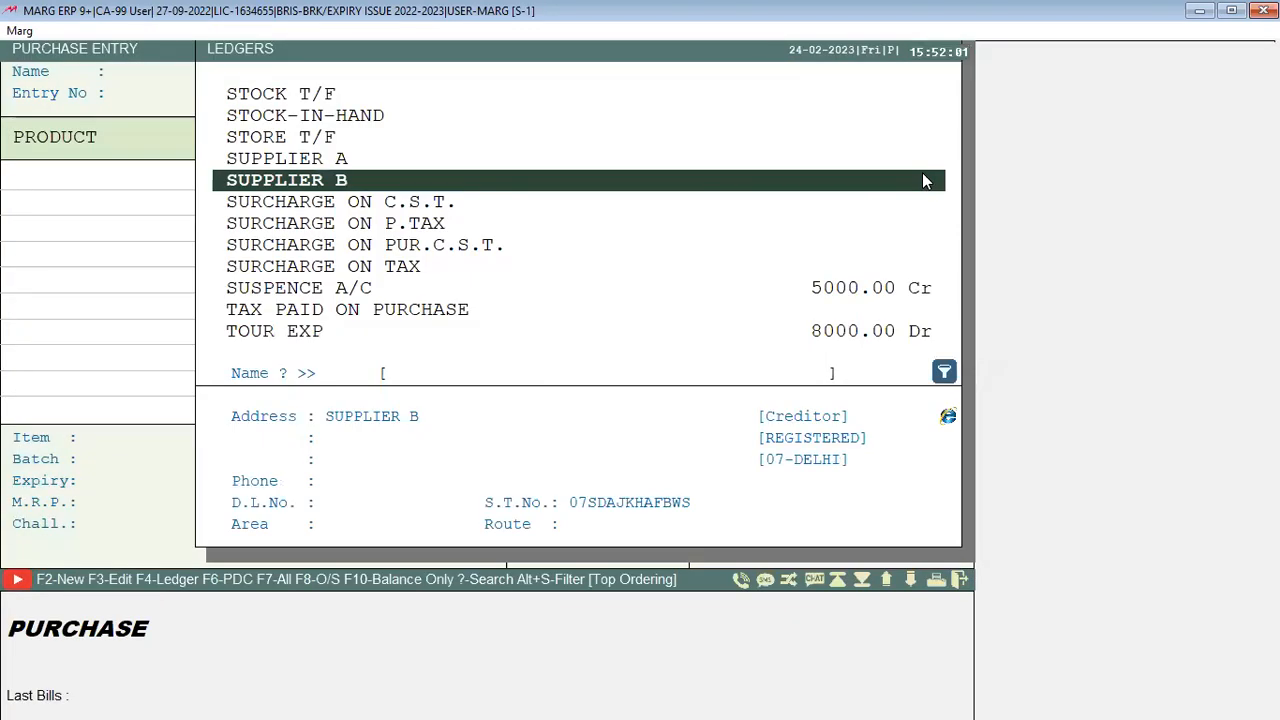
pyautogui.press('Up')
pyautogui.press('Return')
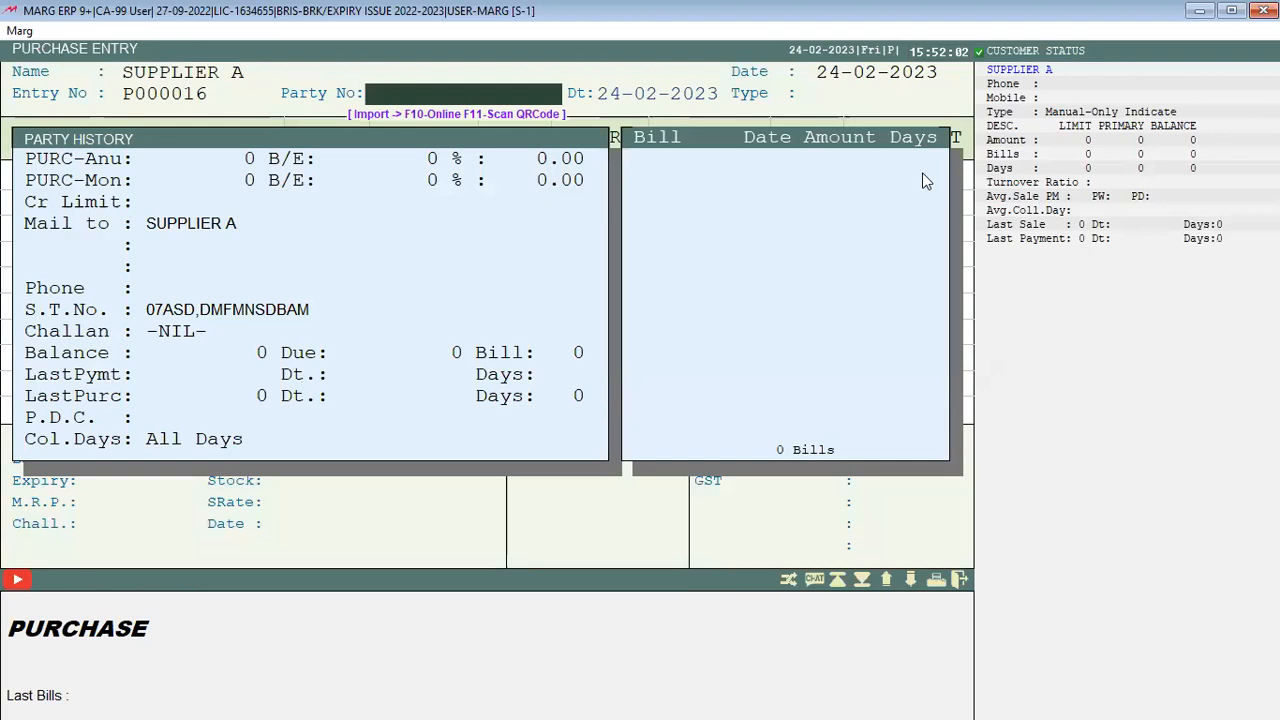
# Enter SDSDSX as the purchase's party number and add CANDY from batch B0012345 with quantity 1
pyautogui.press('Return')
pyautogui.press('Return')
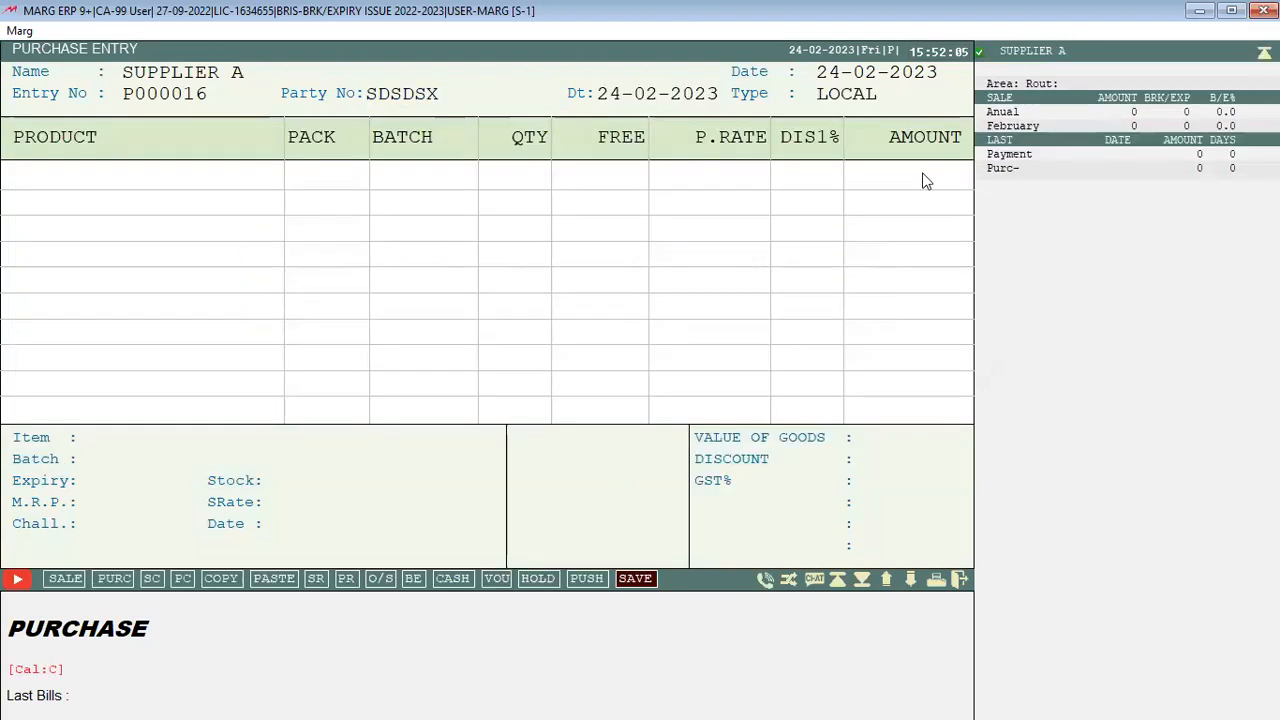
pyautogui.press('Return')
pyautogui.press('Return')
pyautogui.press('Return')
pyautogui.press('Return')
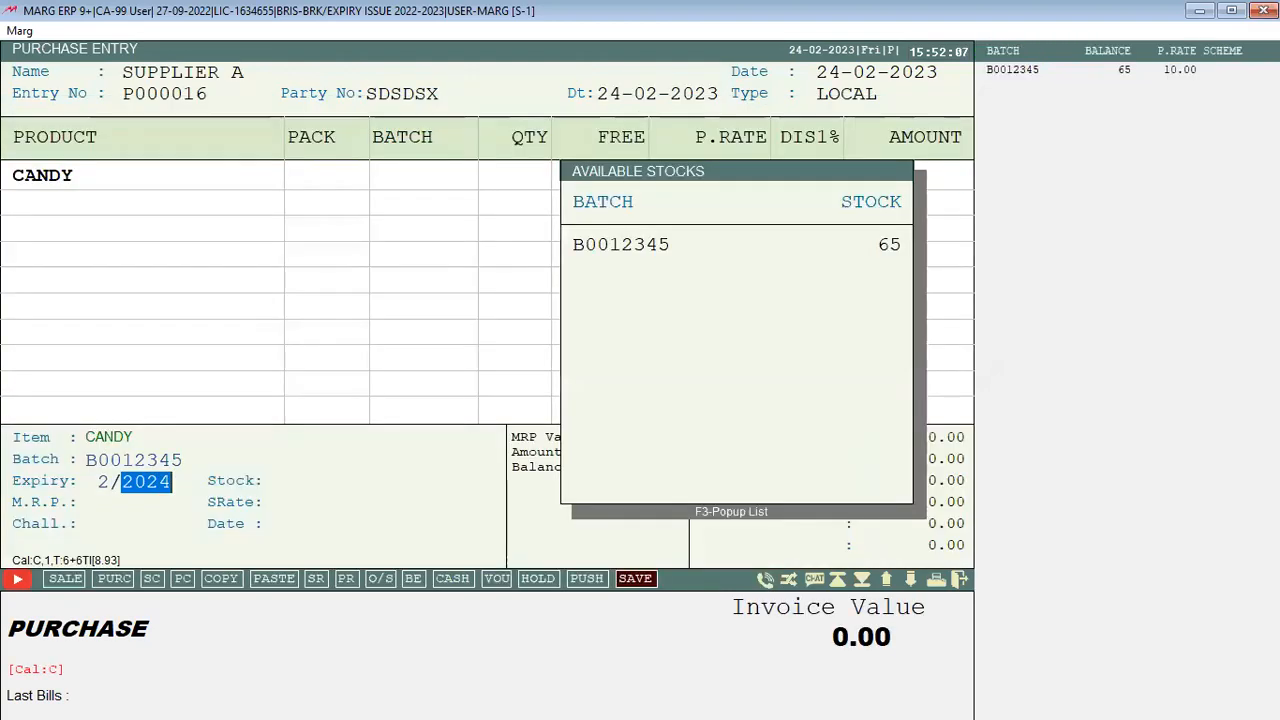
pyautogui.press('Return')
pyautogui.write('1')
pyautogui.press('Return')
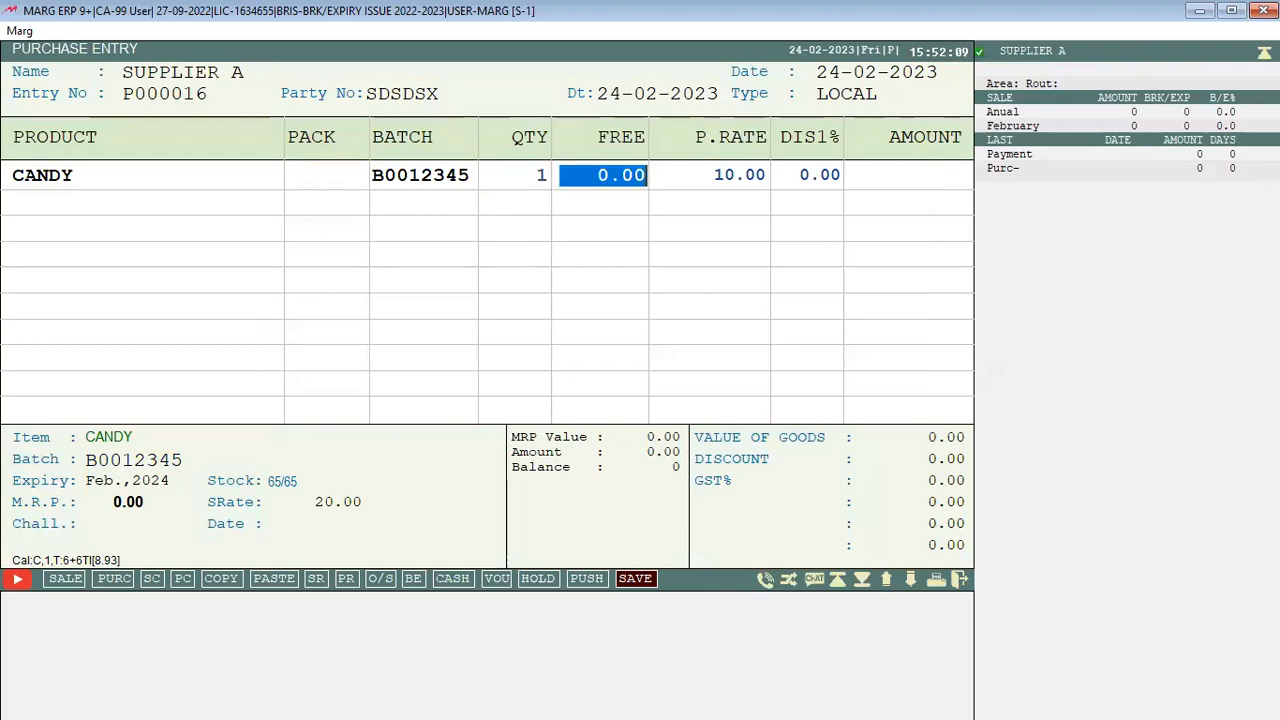
# Apply a 5% discount to the CANDY purchase line and accept its batch details
pyautogui.press('Return')
pyautogui.press('Return')
pyautogui.write('5')
pyautogui.press('Return')
pyautogui.press('Return')
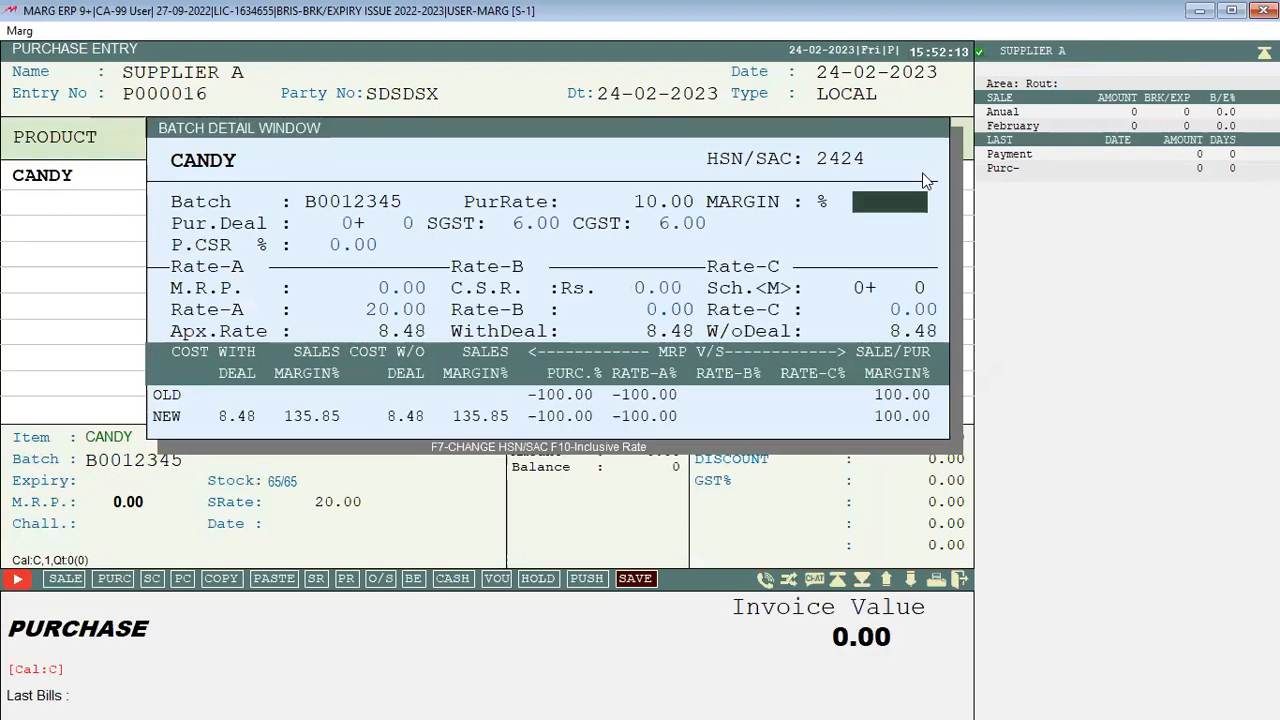
pyautogui.press('Return')
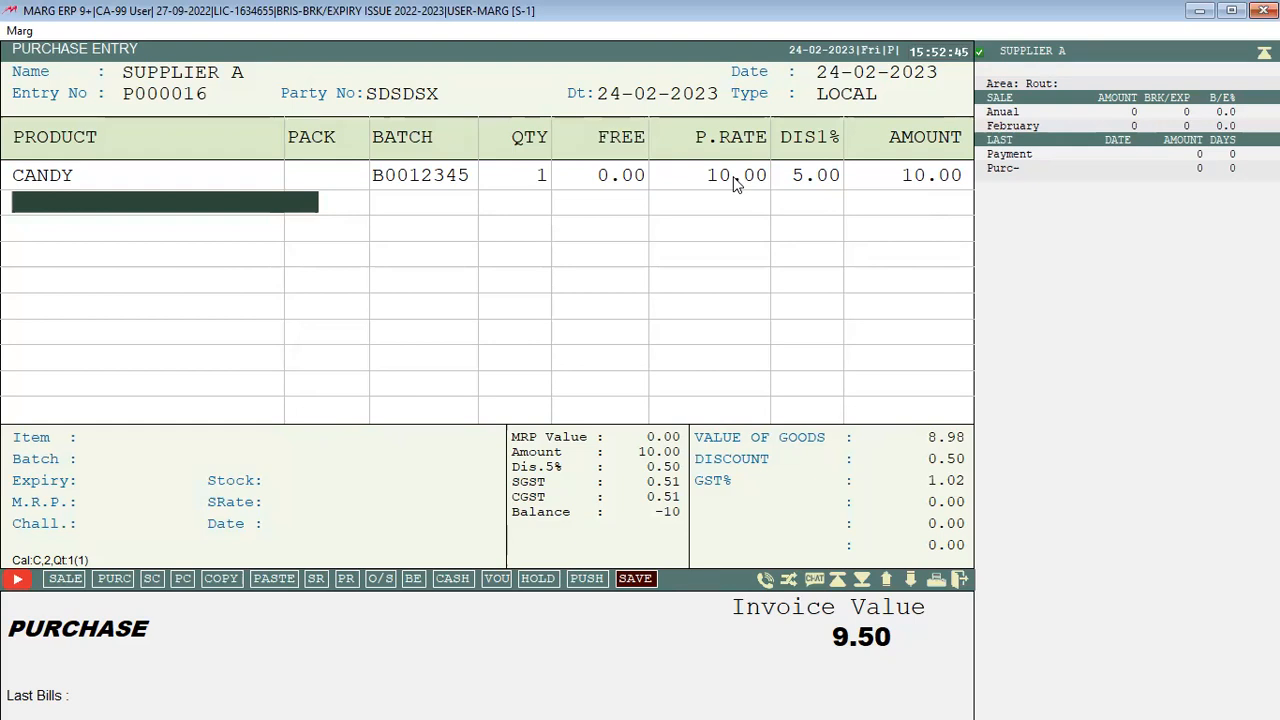
# Calculate 5% of the 10.00 purchase rate with the built-in calculator
pyautogui.press('F12')
pyautogui.write('10')
pyautogui.press('-')
pyautogui.write('5')
pyautogui.press('/')
pyautogui.write('100')
pyautogui.press('=')
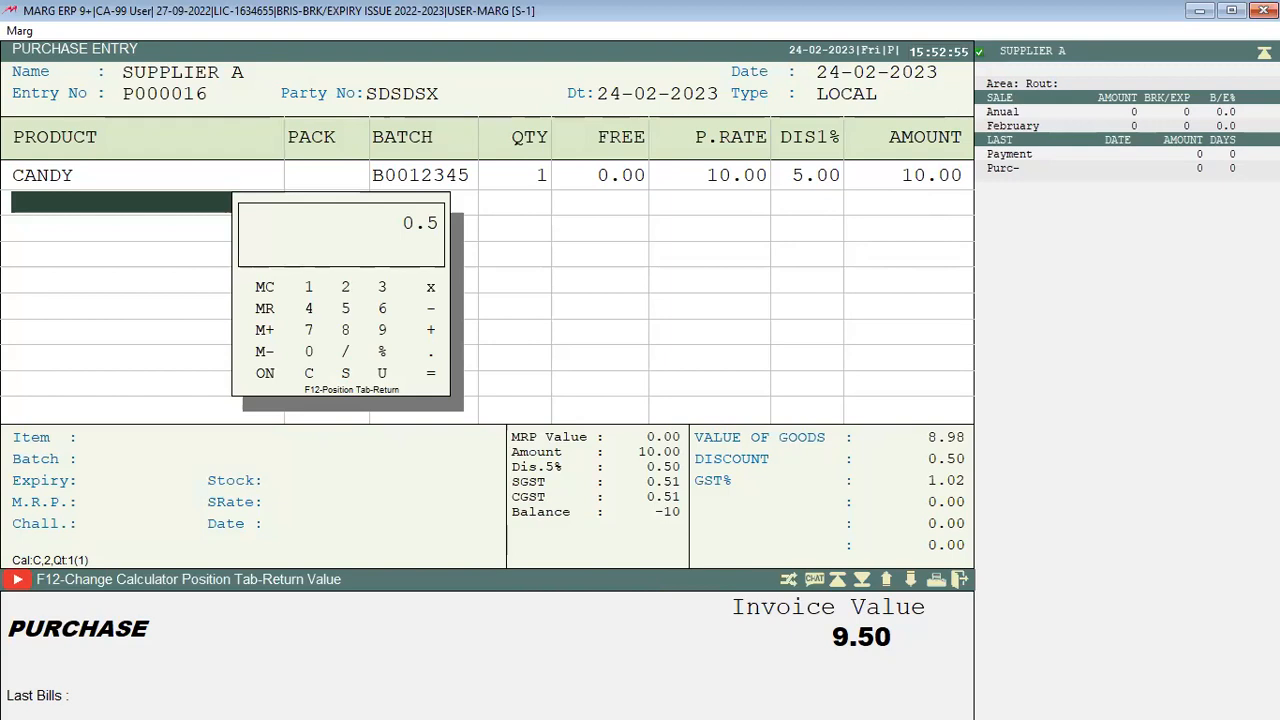
pyautogui.press('Escape')
pyautogui.press('Escape')
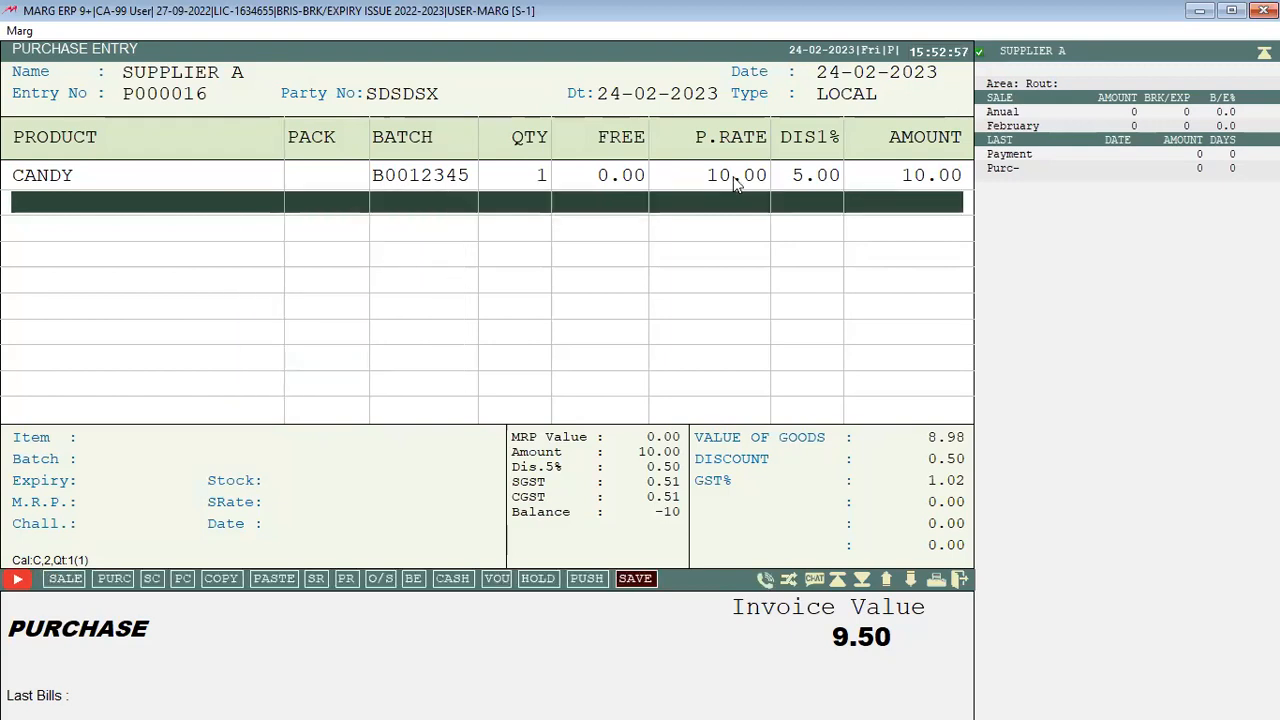
# Calculate 12% of 9.5 with the built-in calculator and add 9.5 to the result
pyautogui.press('F12')
pyautogui.write('9.5*12')
pyautogui.press('Return')
pyautogui.write('/100')
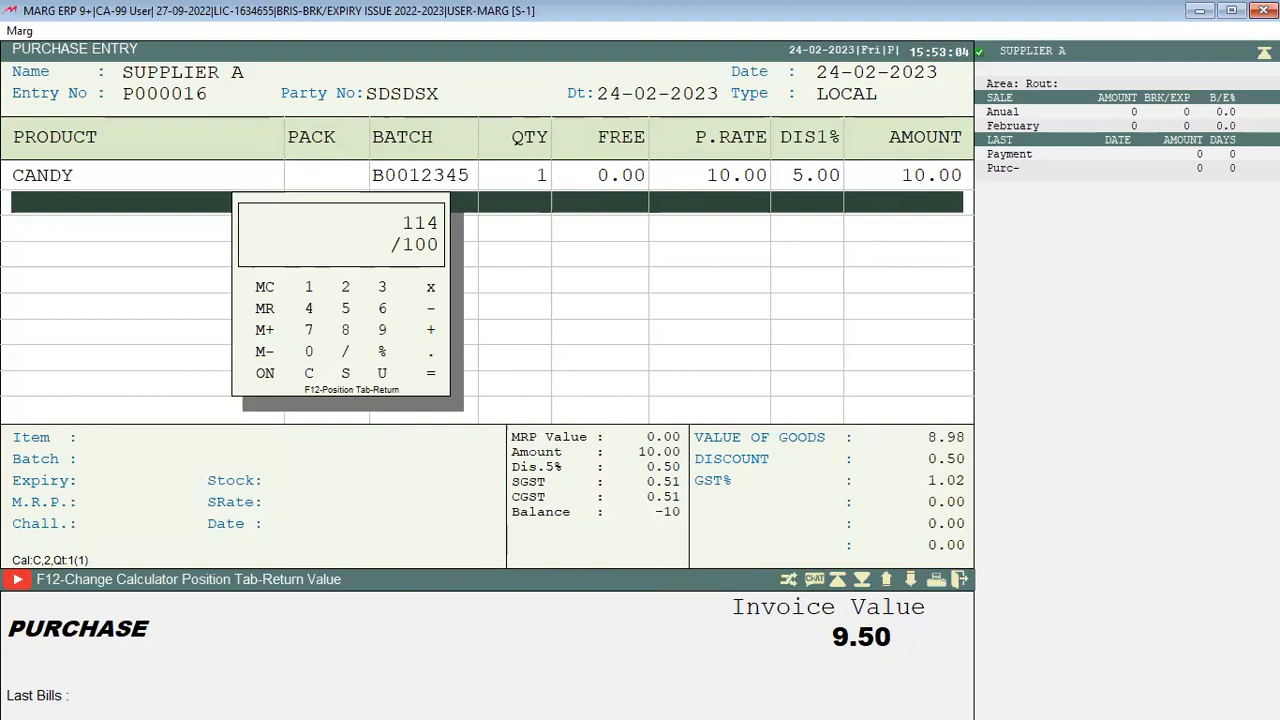
pyautogui.press('Return')
pyautogui.write('+9.5')
pyautogui.press('Return')
pyautogui.press('Escape')
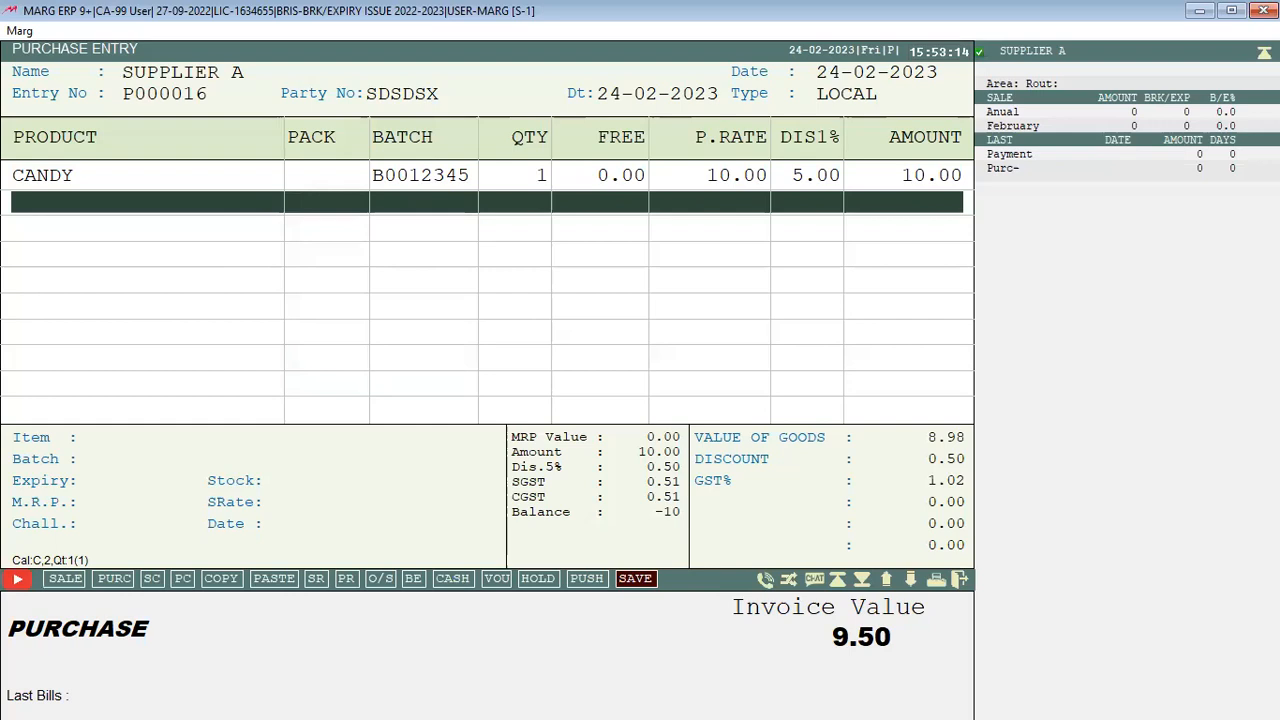
# Examine the discount and GST breakdown of the CANDY purchase line
pyautogui.press('Up')
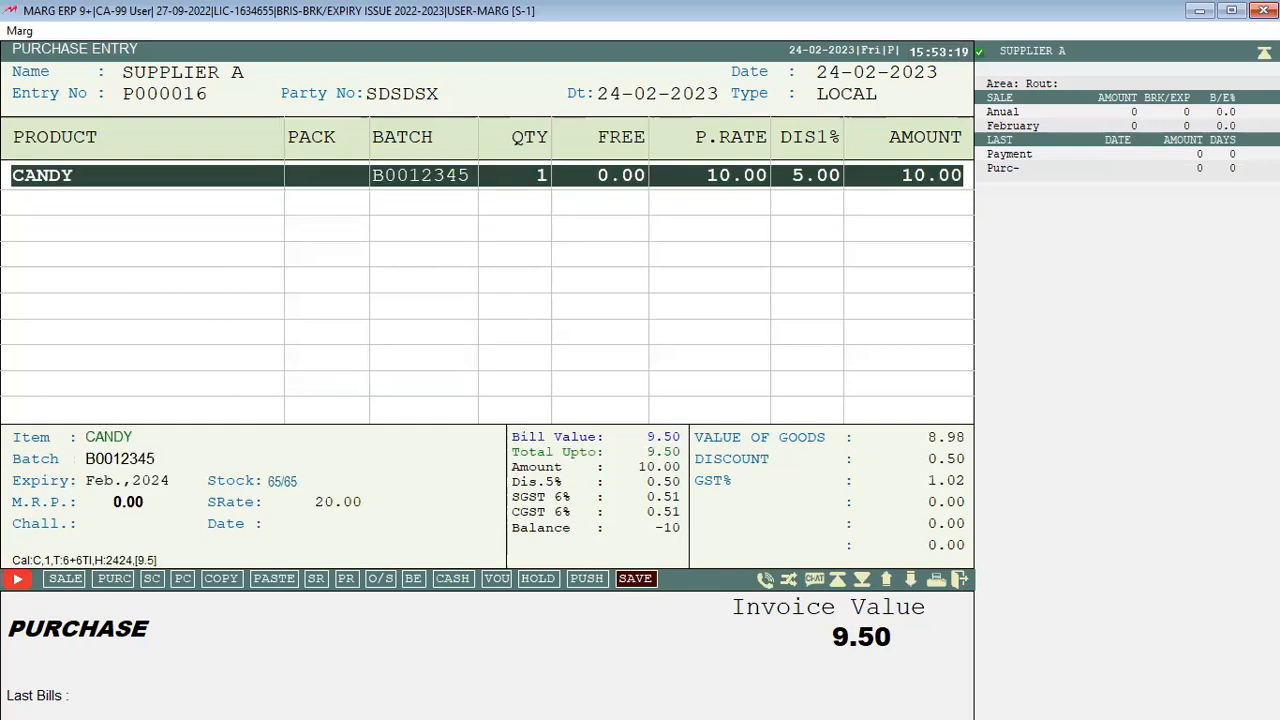
pyautogui.press('Down')
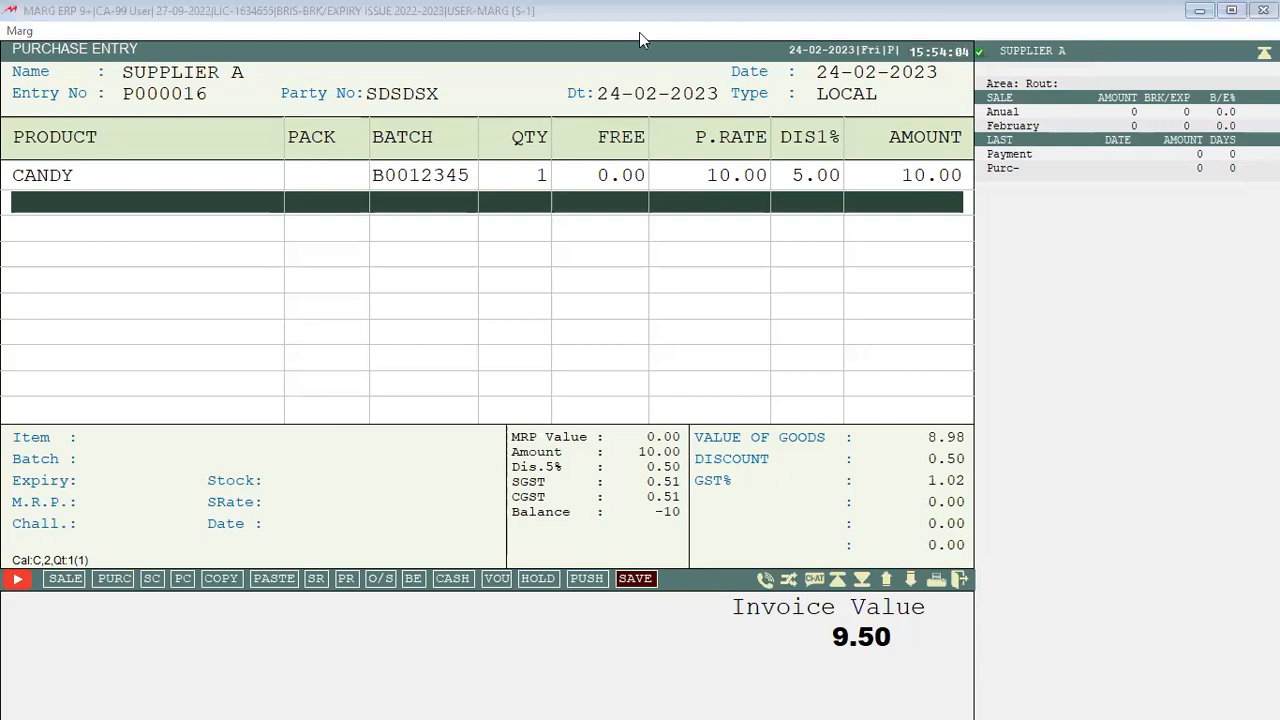
pyautogui.click(558, 10)
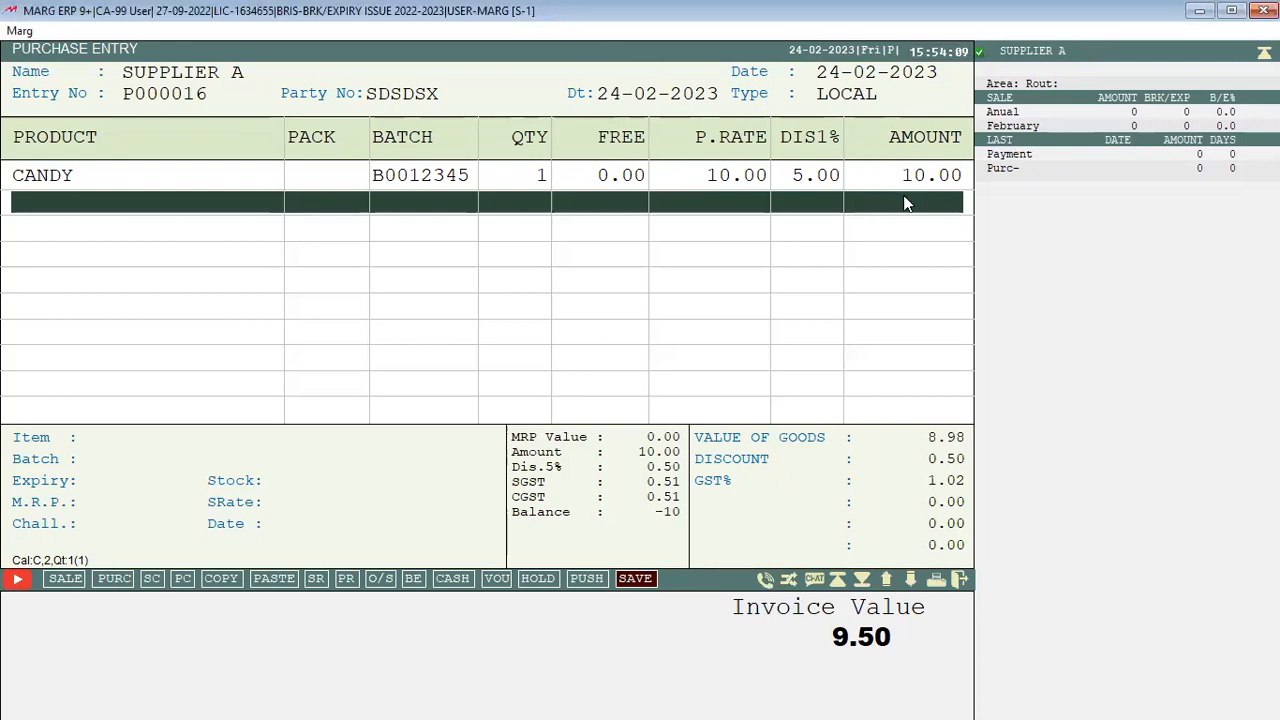
# Search all Control Room settings for SHOW AMOUNT
pyautogui.hotkey('ctrl', 'r')
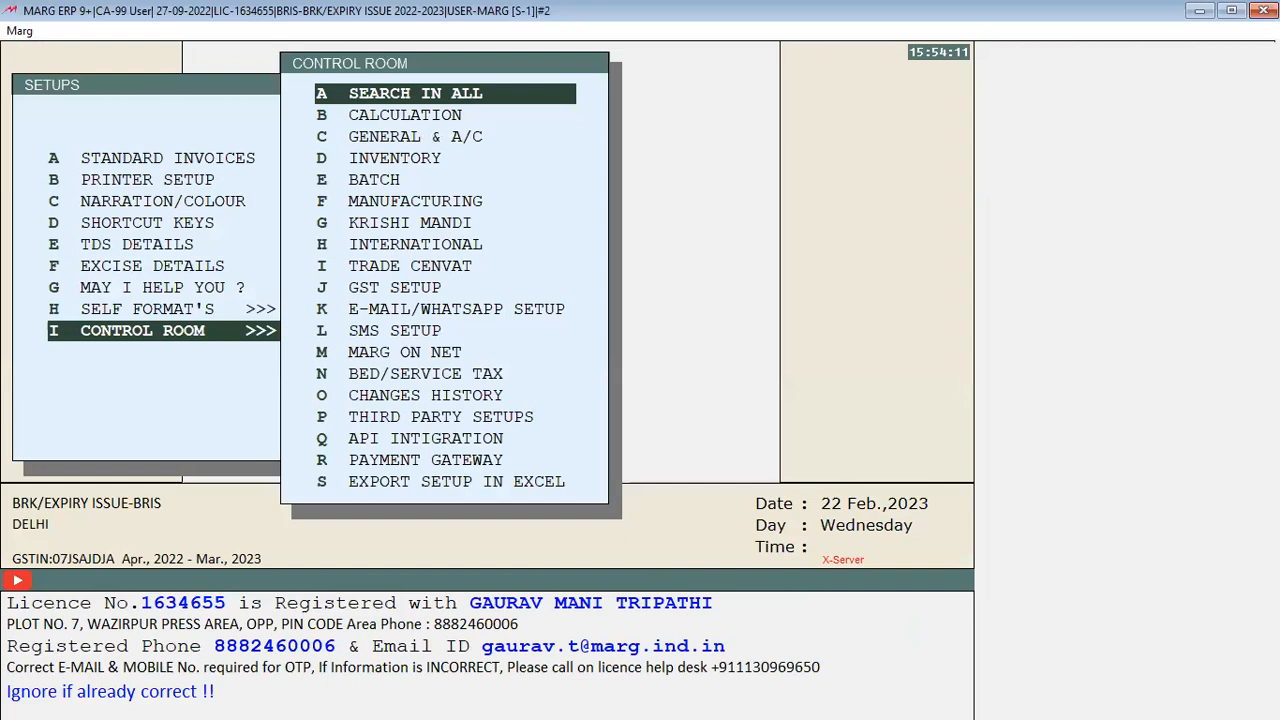
pyautogui.press('Return')
pyautogui.write('SHOW AMOUNT')
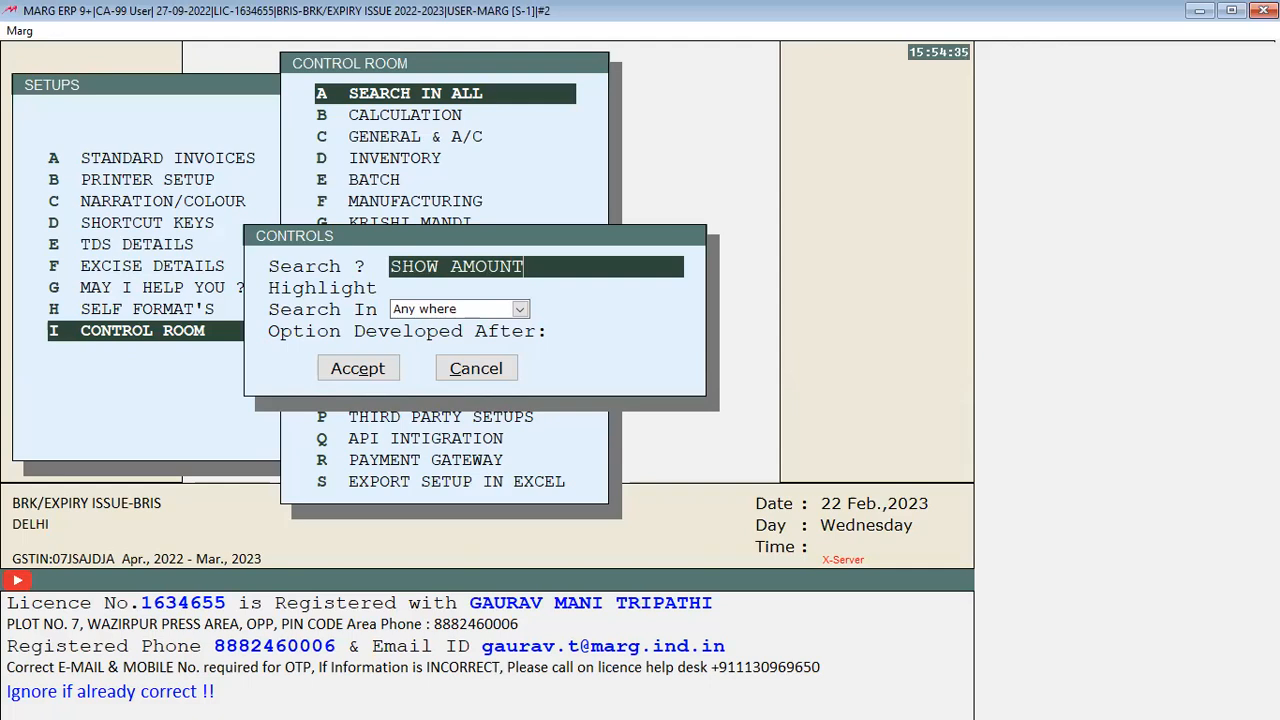
pyautogui.press('Return')
pyautogui.press('Return')
pyautogui.press('Return')
pyautogui.press('Return')
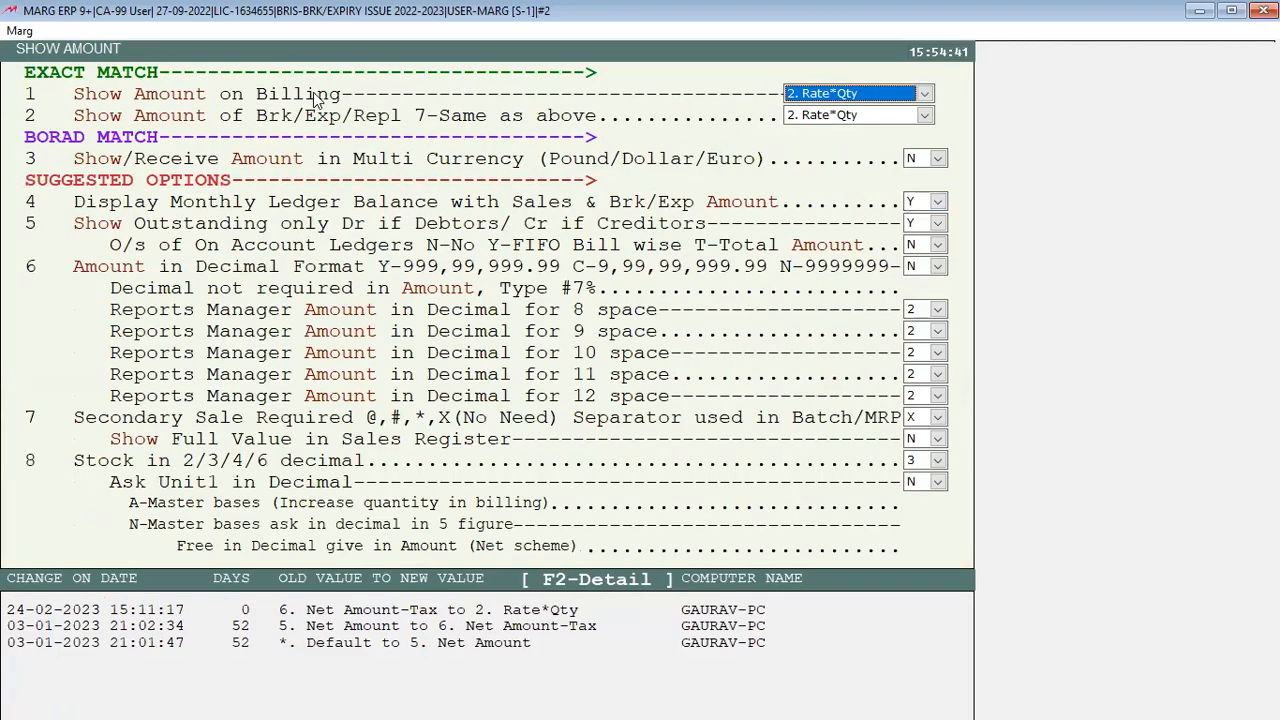
# Set Show Amount on Billing to 4. Rate*Qty-Discount and save the Control Room changes
pyautogui.click(923, 96)
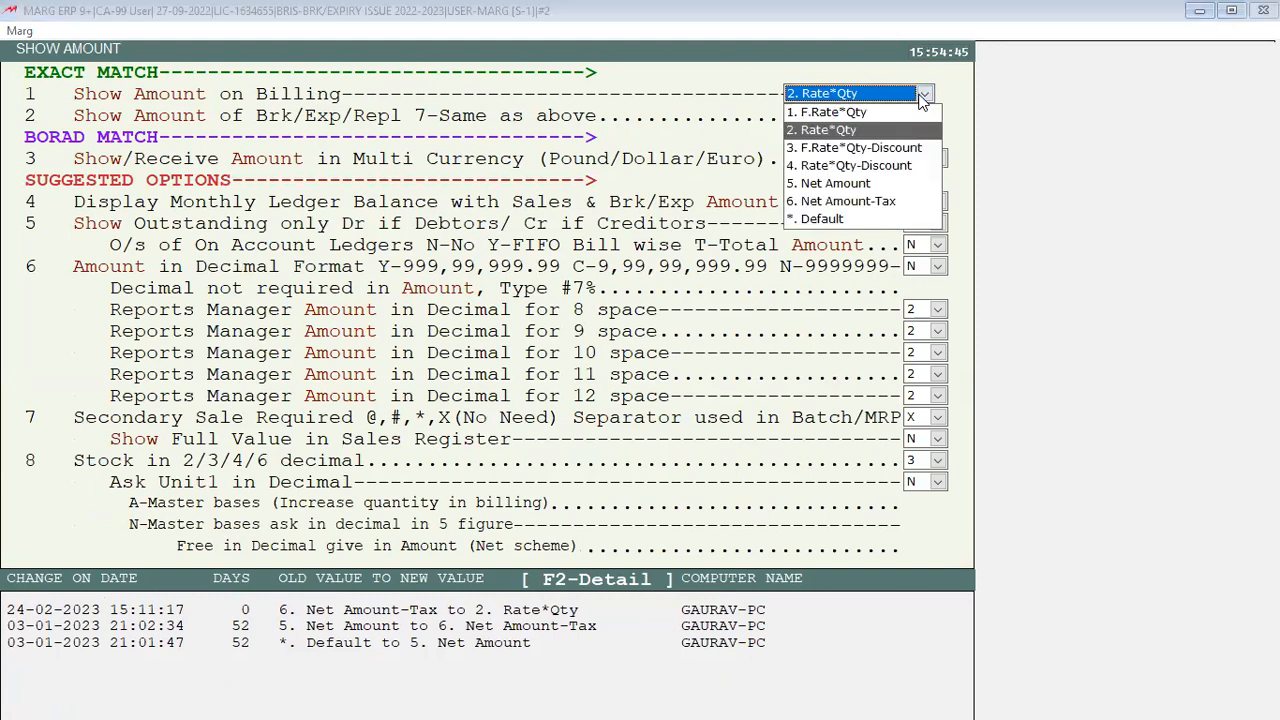
pyautogui.press('Down')
pyautogui.press('Down')
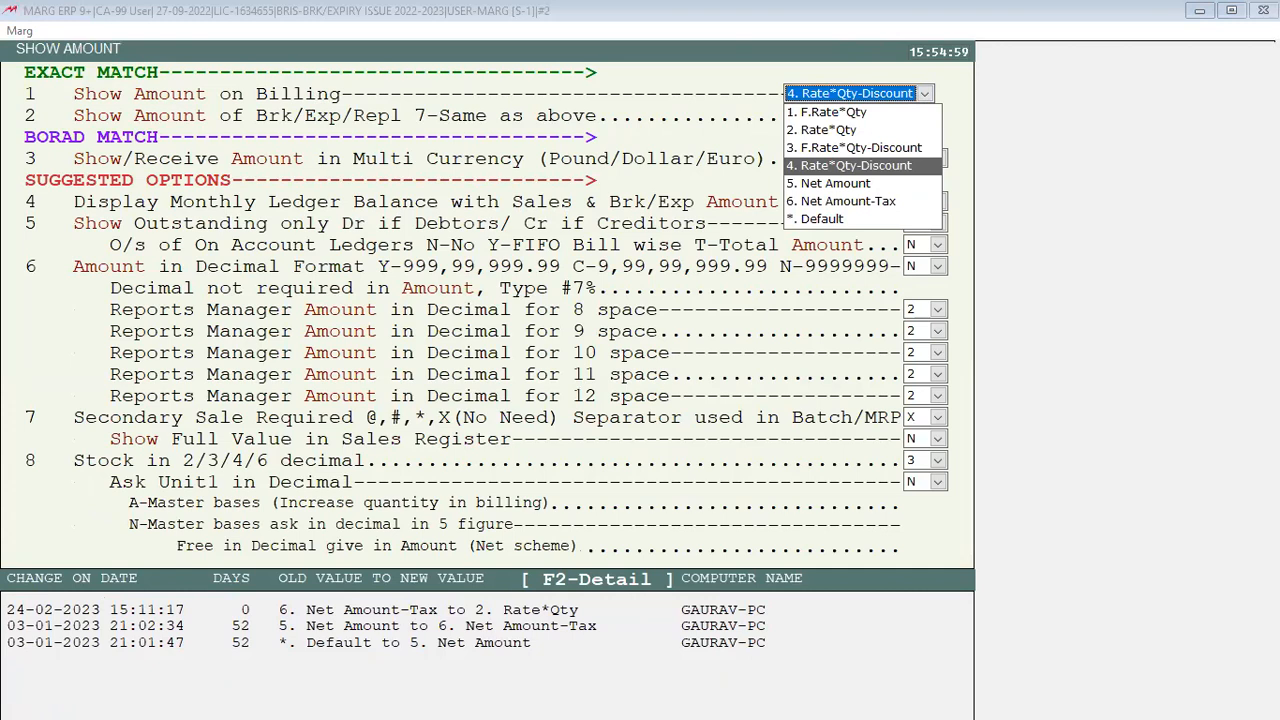
pyautogui.press('Return')
pyautogui.press('Escape')
pyautogui.press('Right')
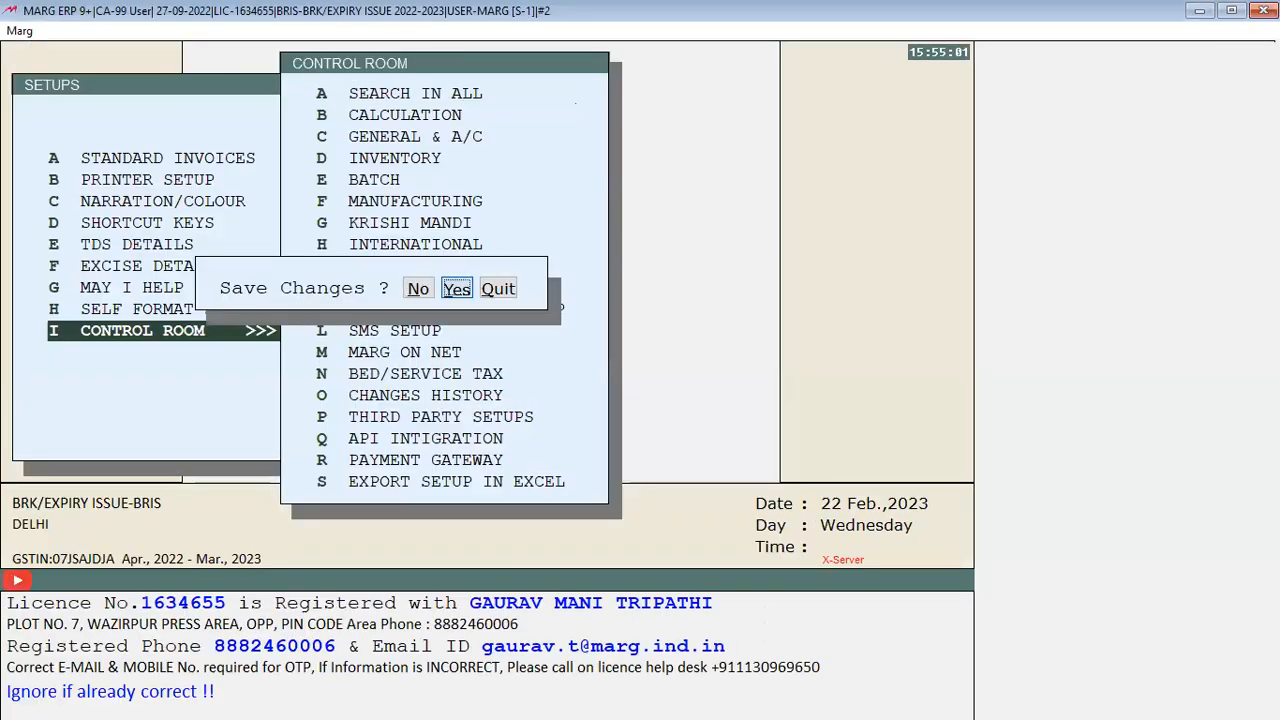
pyautogui.press('Return')
# Leave the Control Room and discard the open CANDY purchase bill without saving
pyautogui.press('Escape')
pyautogui.press('Right')
pyautogui.press('Return')
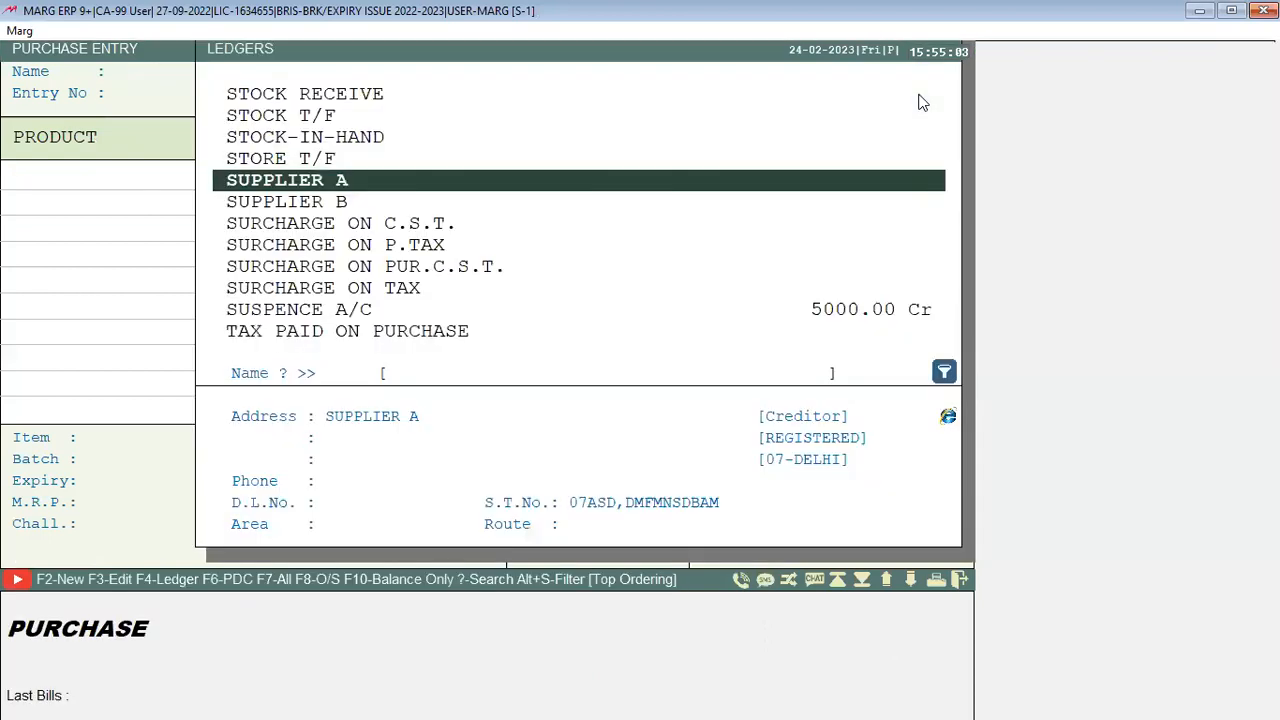
# Start a new purchase entry for SUPPLIER A with party number SDAAS
pyautogui.press('Return')
pyautogui.write('SDAAS')
pyautogui.press('Return')
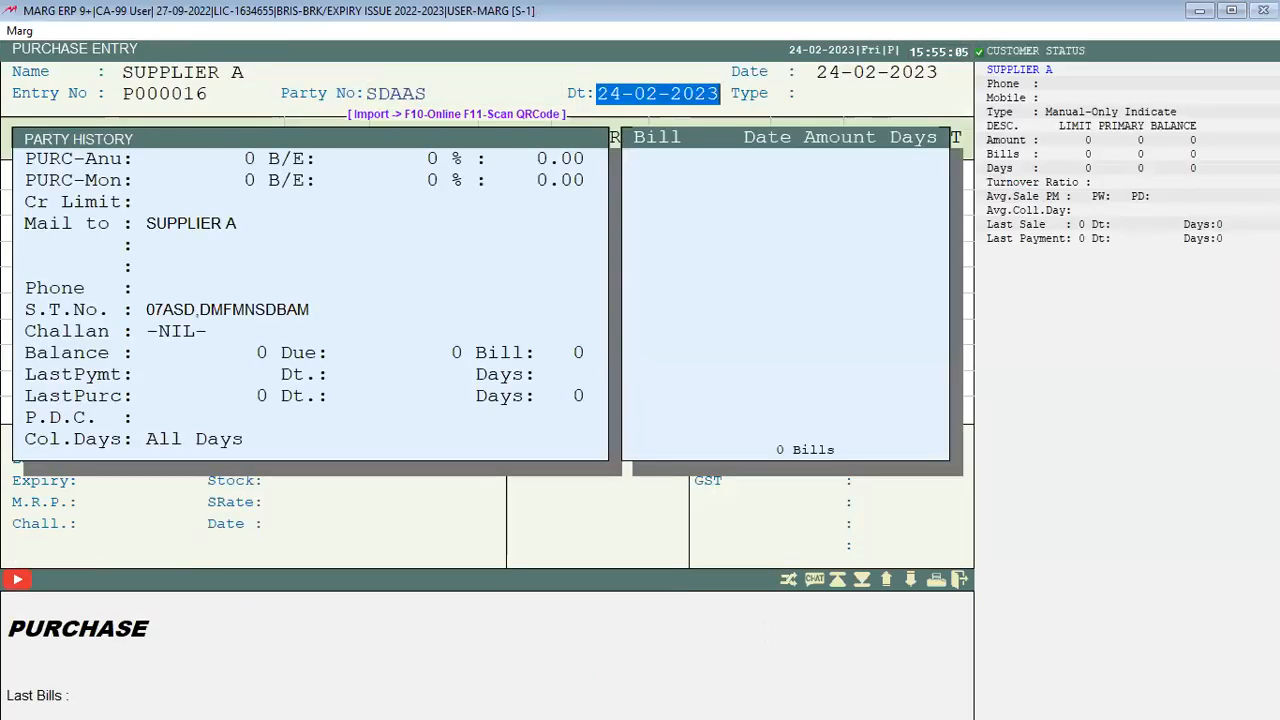
pyautogui.press('Return')
pyautogui.press('Return')
# Add CANDY from batch B0012345 to the purchase with quantity 1 and no discount
pyautogui.press('Return')
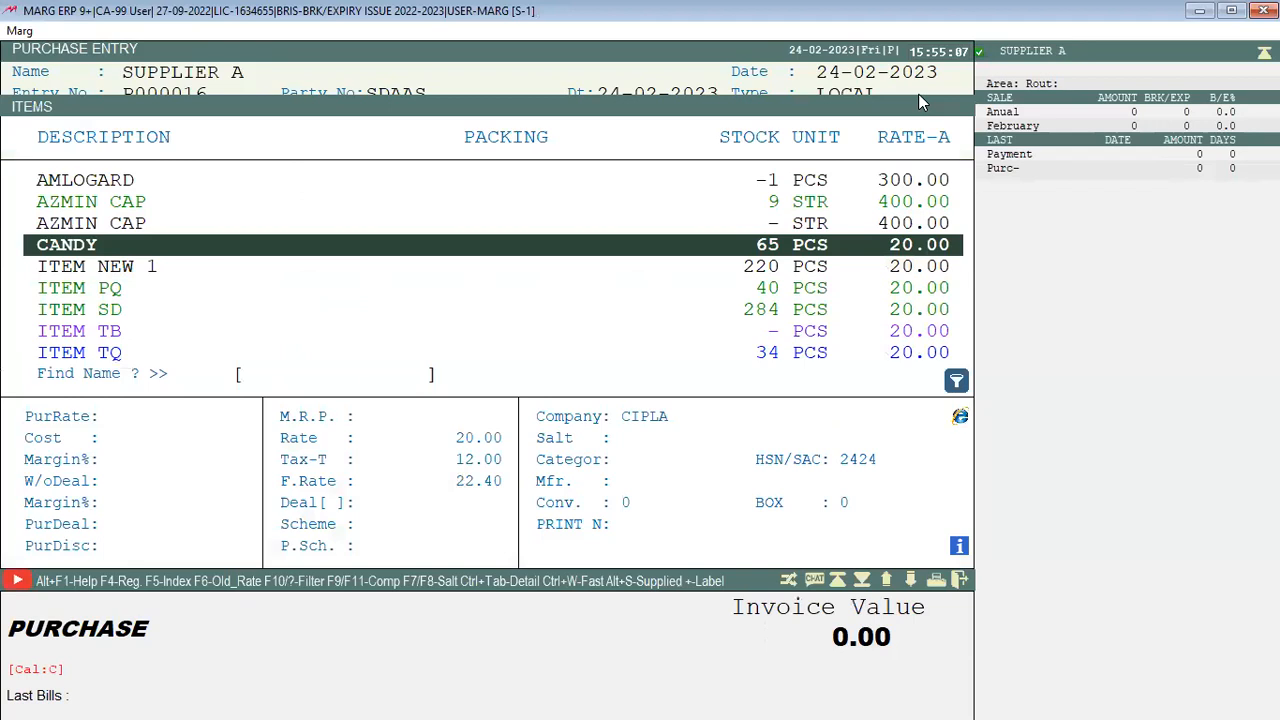
pyautogui.press('Return')
pyautogui.press('Return')
pyautogui.press('Return')
pyautogui.write('1')
pyautogui.press('Return')
pyautogui.press('Return')
pyautogui.press('Return')
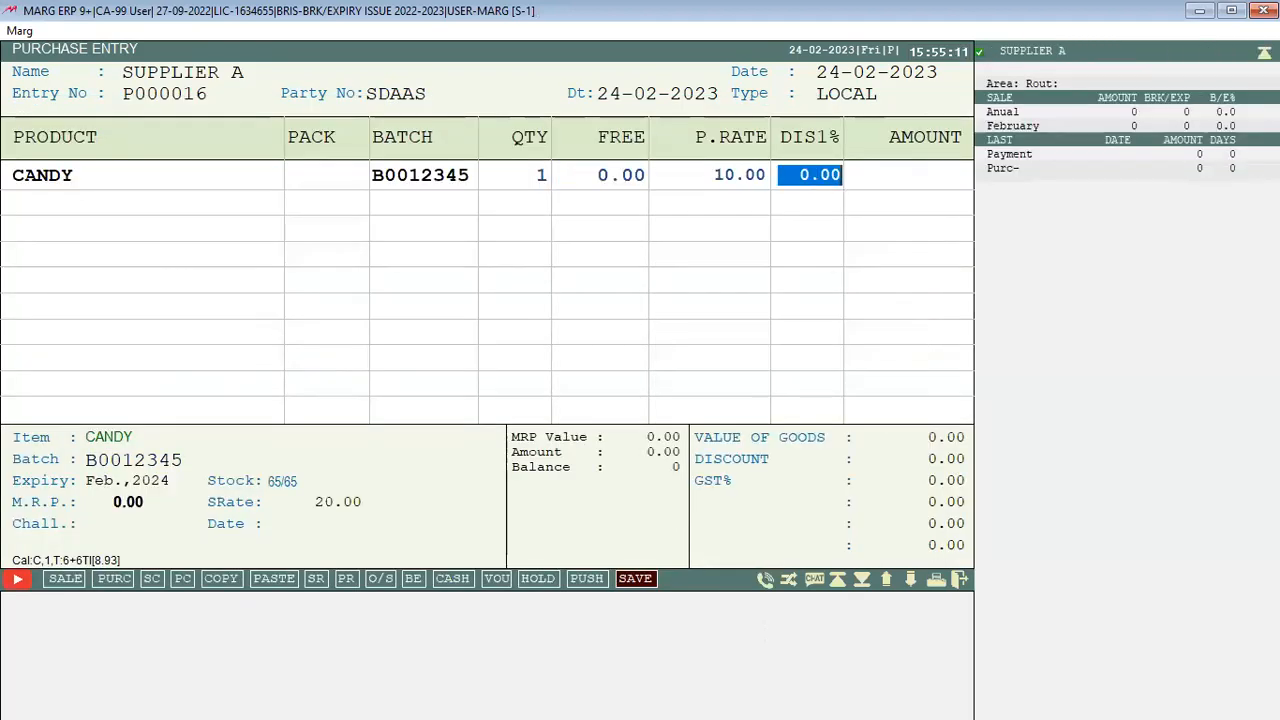
pyautogui.press('Return')
pyautogui.press('Return')
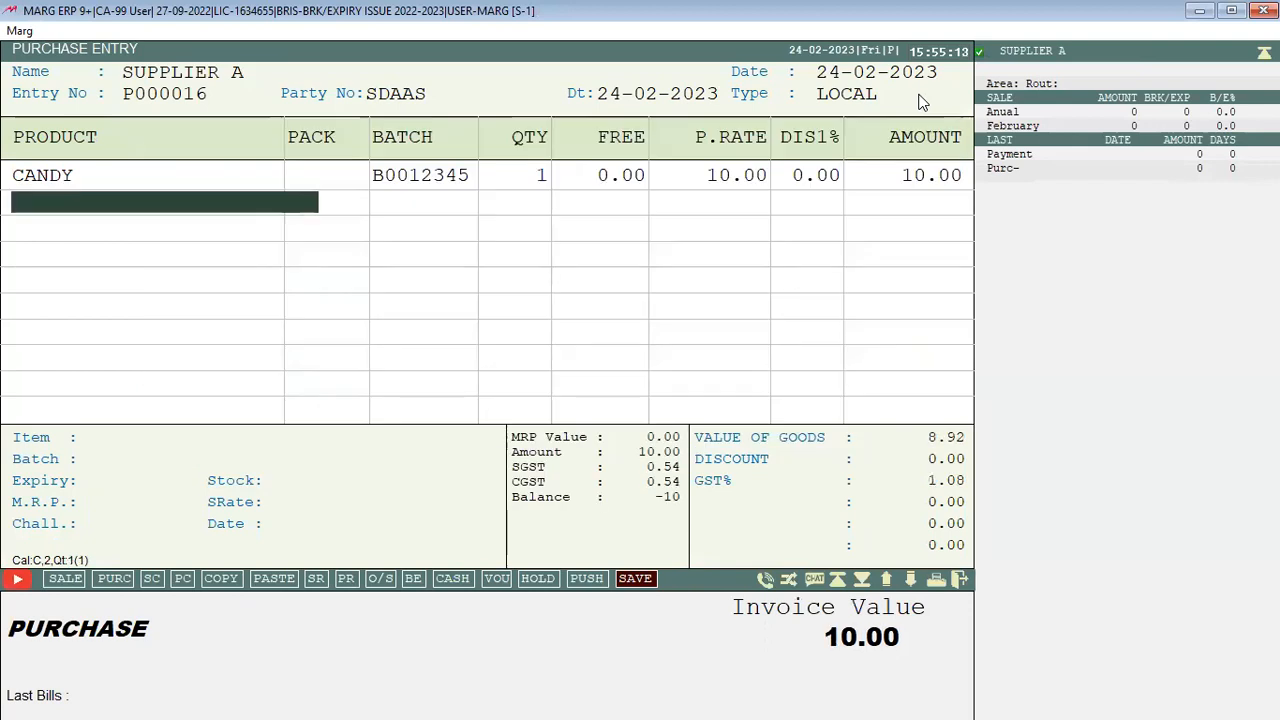
# Reopen the CANDY purchase line and set its discount to 5%
pyautogui.press('Escape')
pyautogui.press('Up')
pyautogui.press('Return')
pyautogui.press('Return')
pyautogui.press('Return')
pyautogui.press('Return')
pyautogui.press('Return')
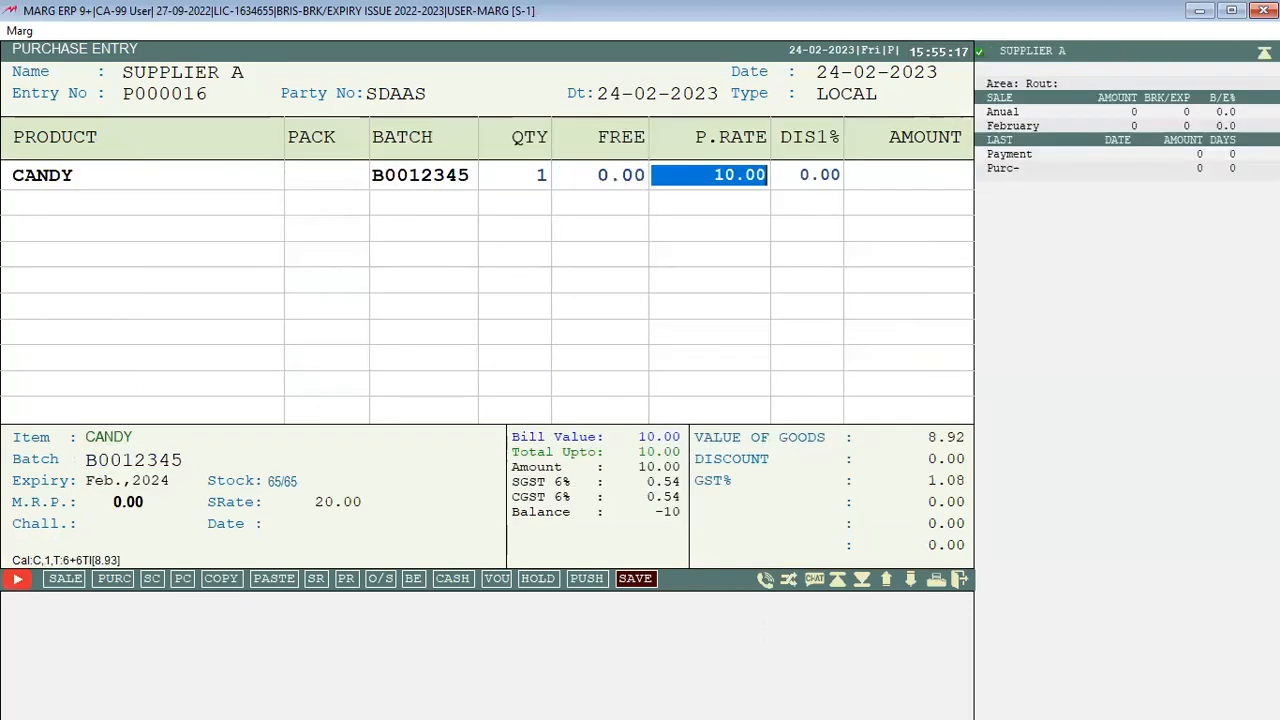
pyautogui.write('5')
pyautogui.press('Return')
pyautogui.press('Return')
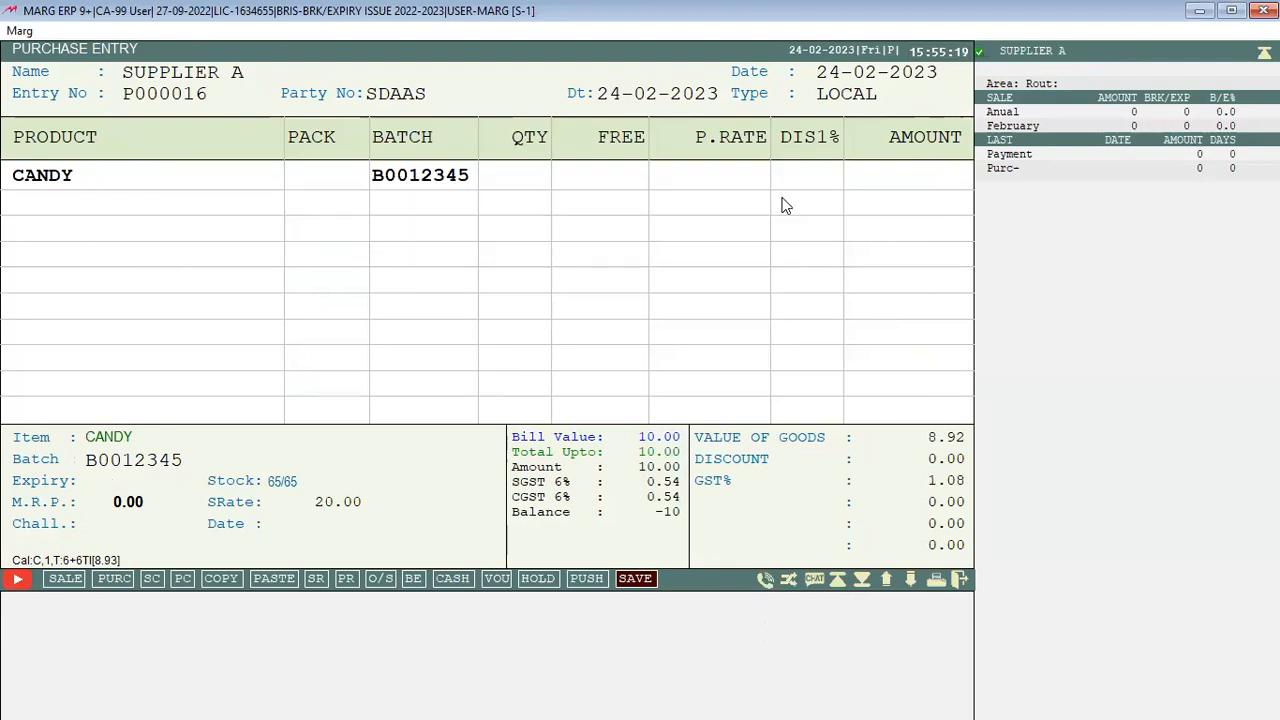
pyautogui.press('Return')
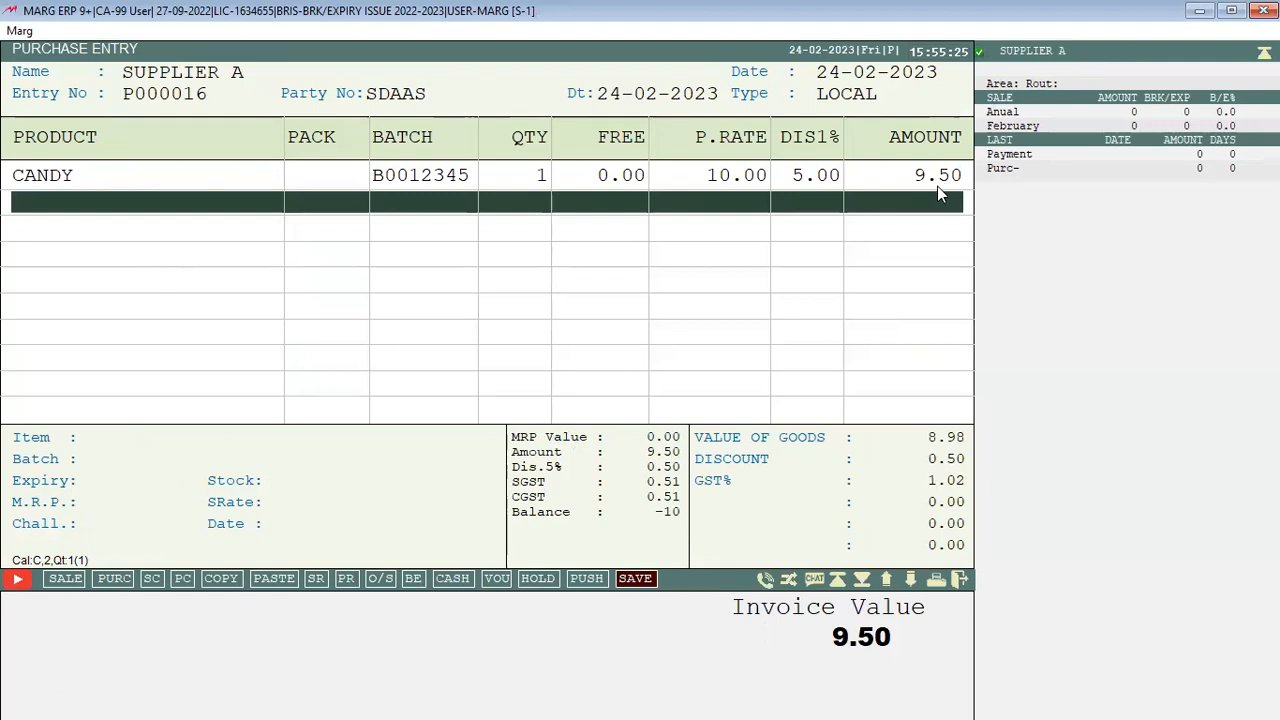
# Discard the discounted CANDY purchase bill without saving
pyautogui.press('Escape')
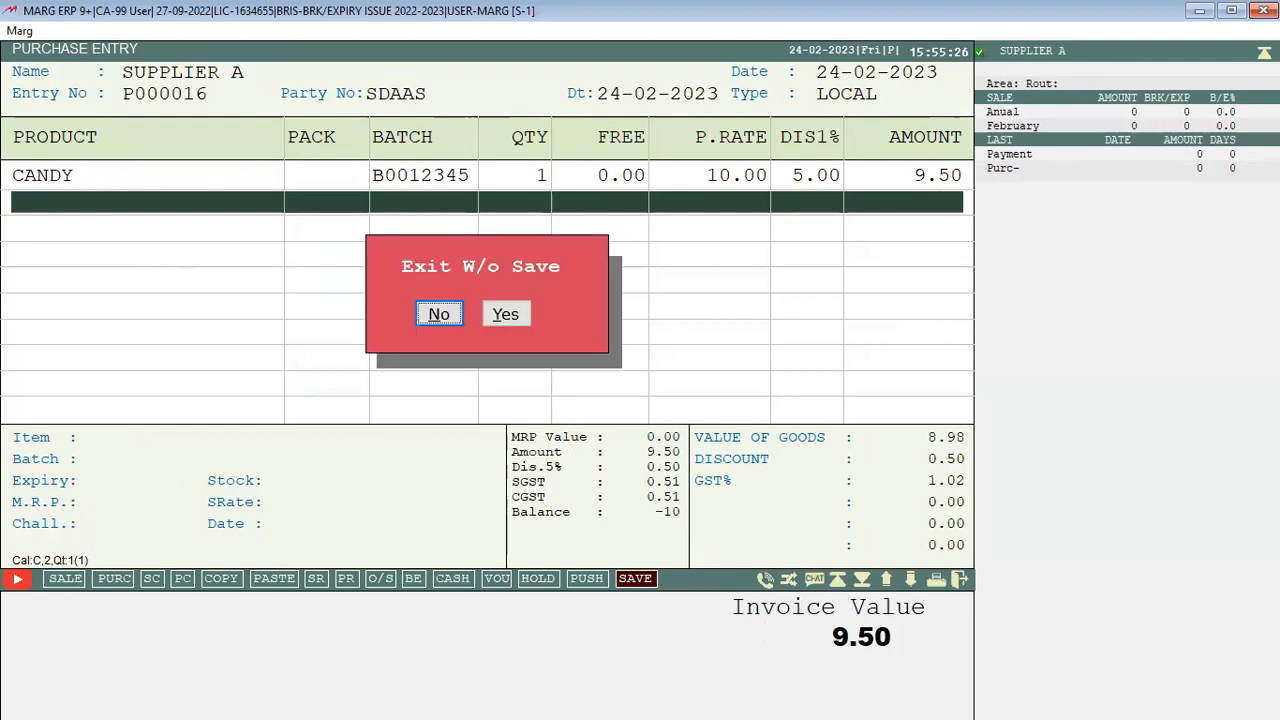
pyautogui.press('y')
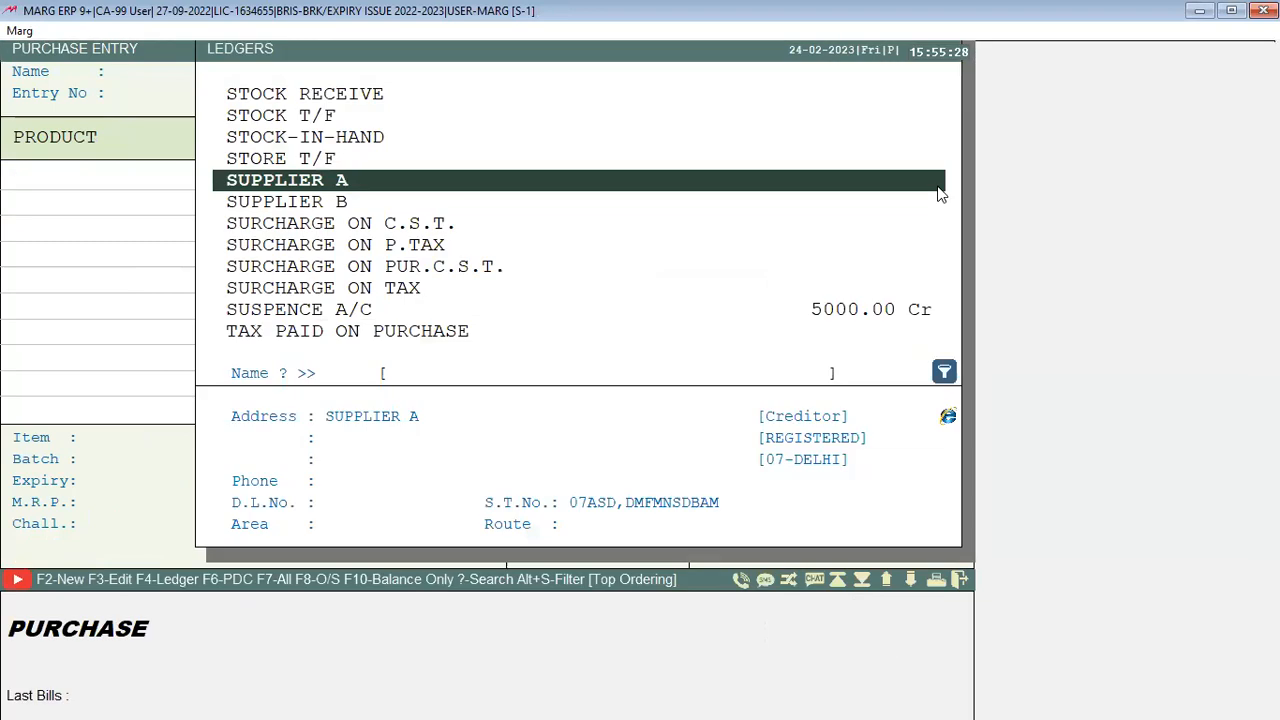
# Edit the SUPPLIER A ledger, set its Calculation to option 2 and save it
pyautogui.press('F3')
pyautogui.press('Down')
pyautogui.press('Return')
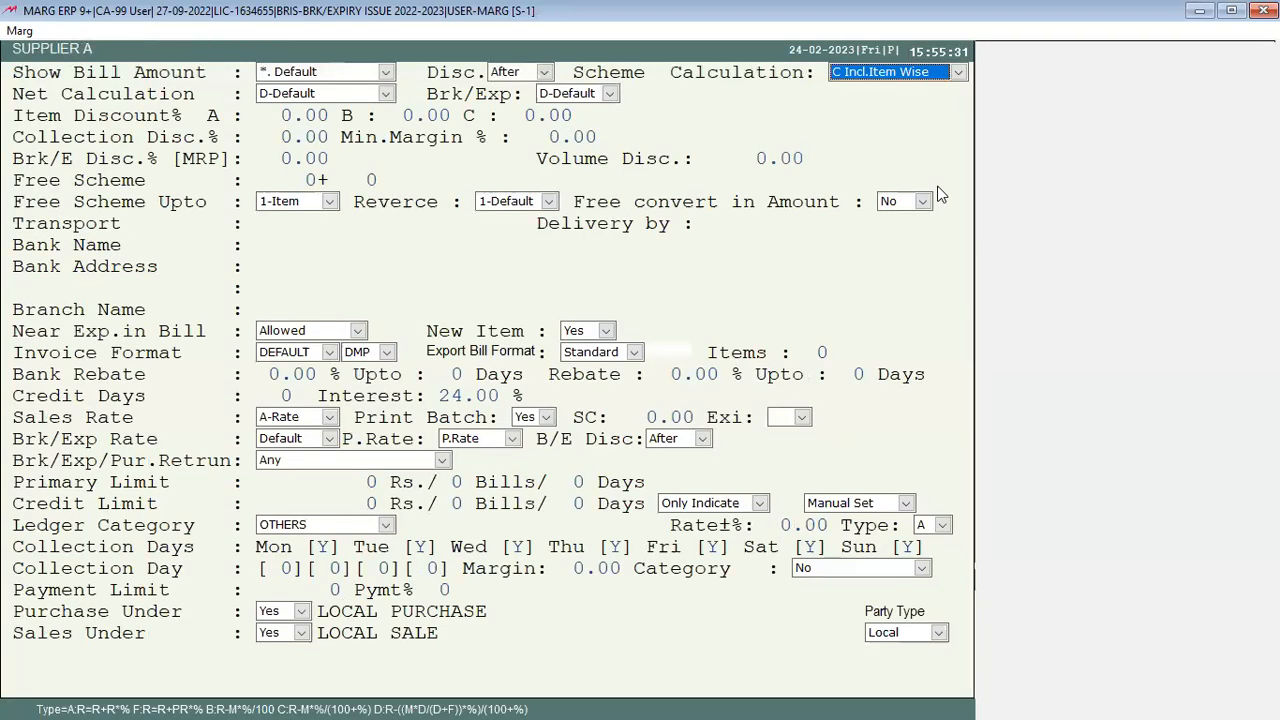
pyautogui.press('2')
pyautogui.press('Return')
pyautogui.press('Escape')
pyautogui.press('Escape')
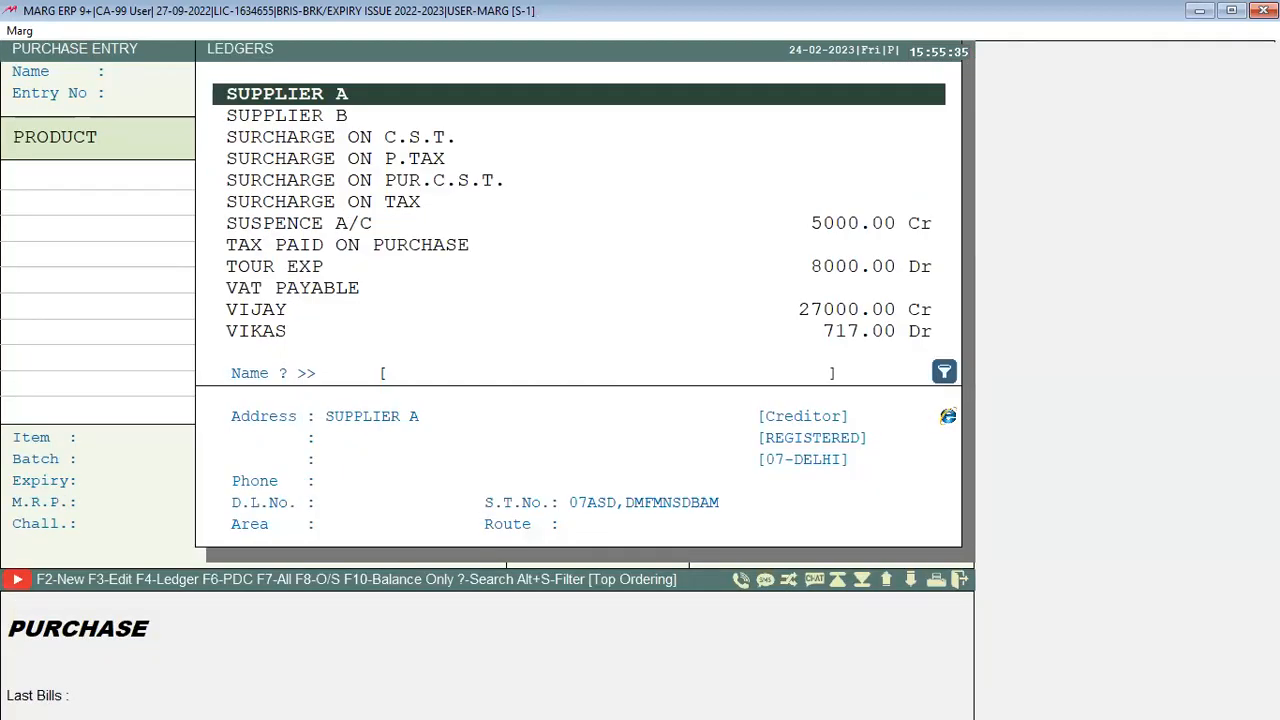
# Start a new purchase entry for SUPPLIER A with party number SDFD
pyautogui.press('Return')
pyautogui.press('Return')
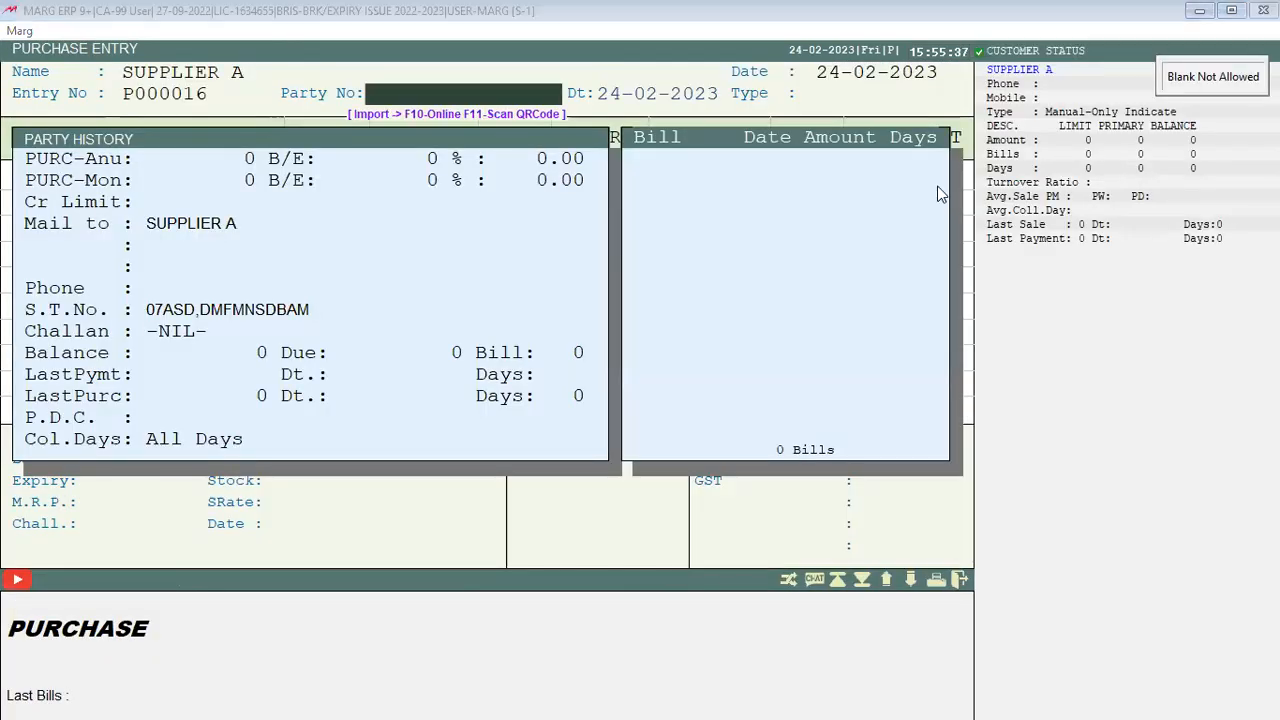
pyautogui.write('SDFD')
pyautogui.press('Return')
pyautogui.press('Return')
pyautogui.press('Return')
pyautogui.press('Return')
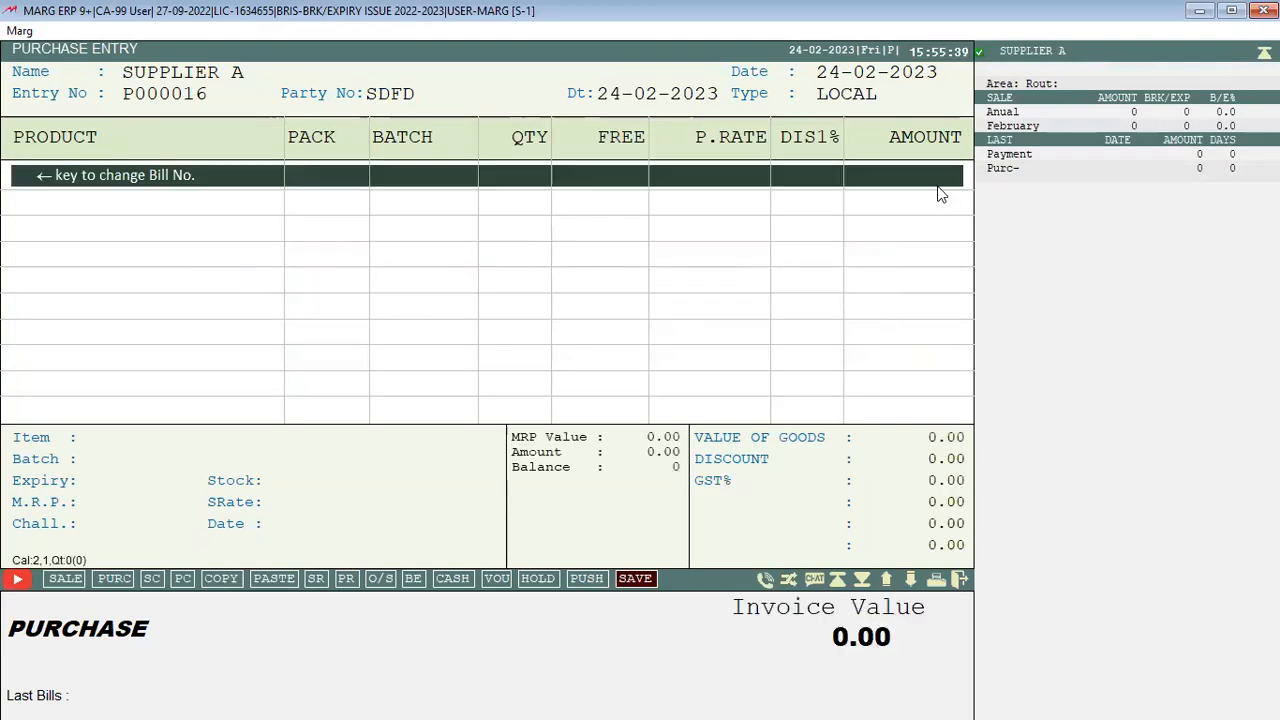
# Add CANDY from batch B0012345 to the SDFD purchase with quantity 1
pyautogui.press('Return')
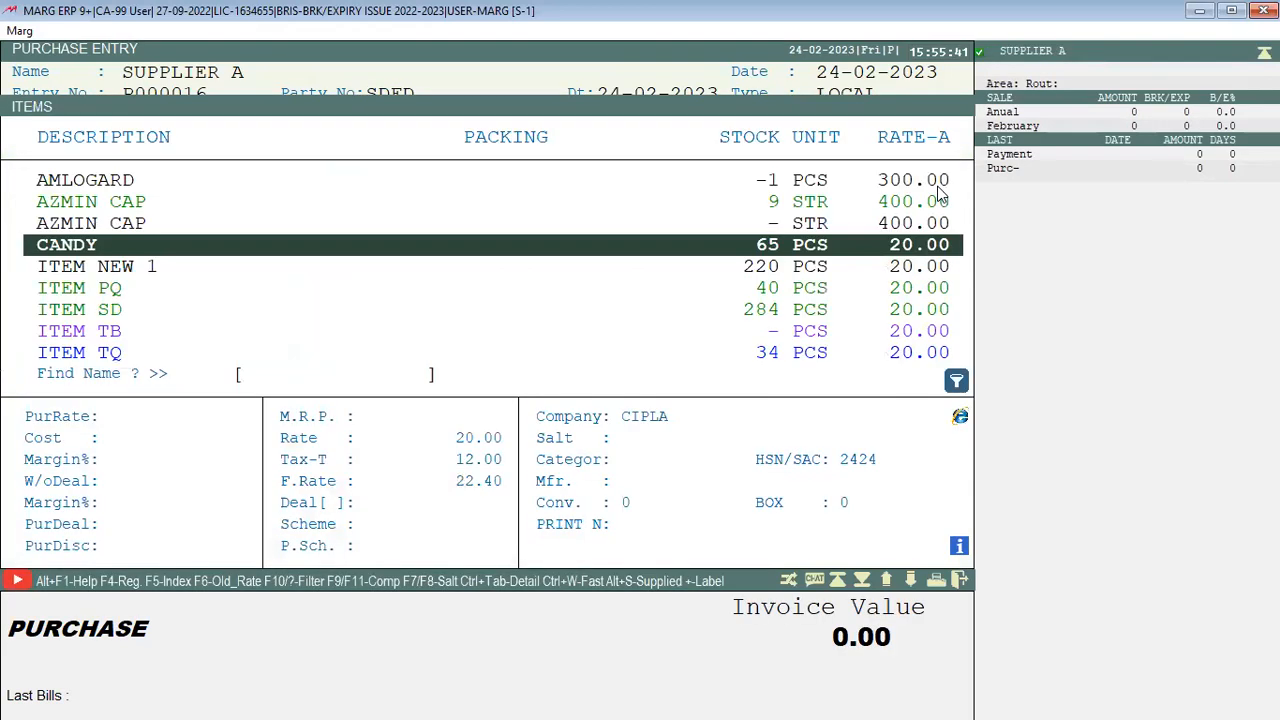
pyautogui.press('Return')
pyautogui.press('Return')
pyautogui.press('Return')
pyautogui.press('Return')
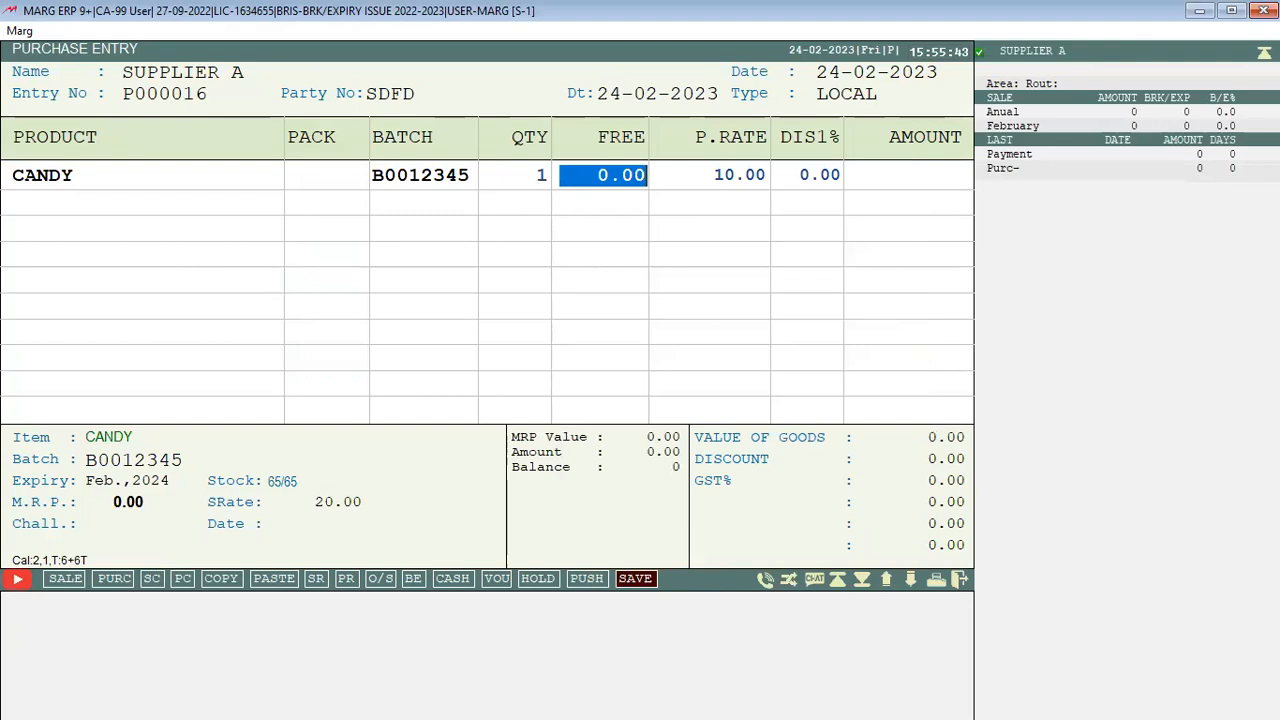
# Set the CANDY line's discount to 5% in the SDFD purchase and accept its batch details
pyautogui.press('Return')
pyautogui.press('Return')
pyautogui.write('5')
pyautogui.press('Return')
pyautogui.press('Return')
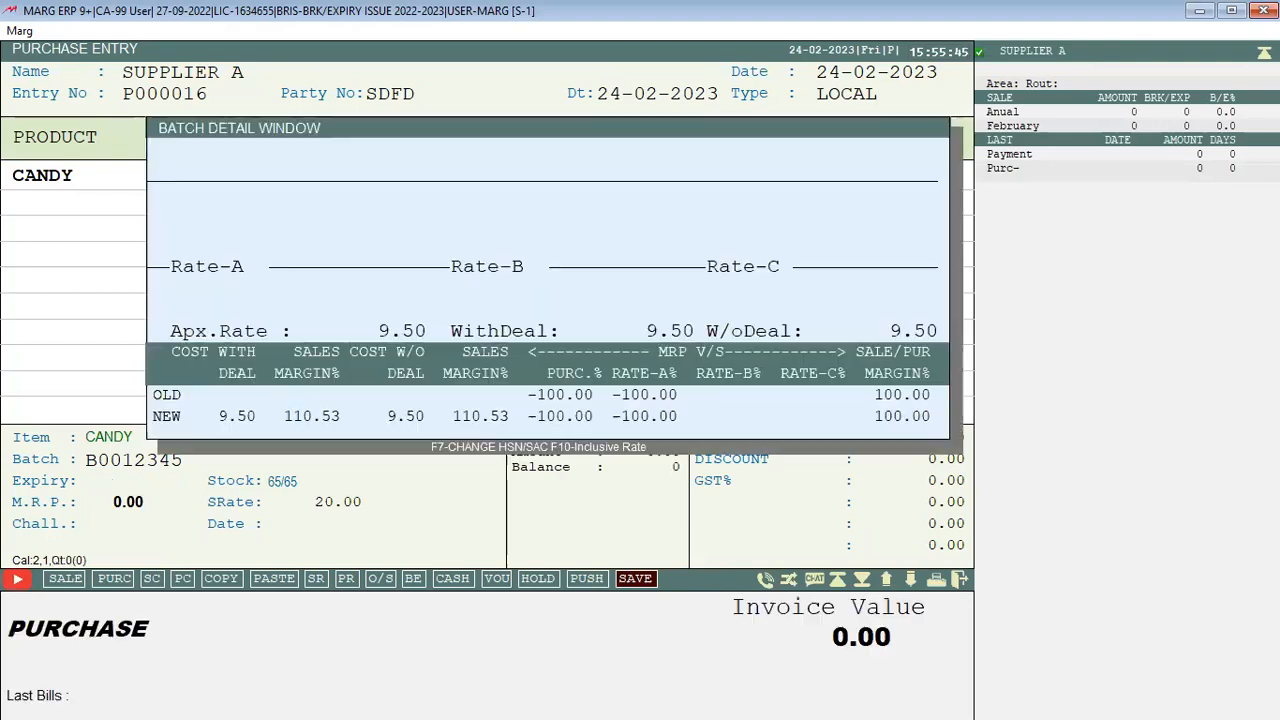
pyautogui.press('Return')
pyautogui.press('Return')
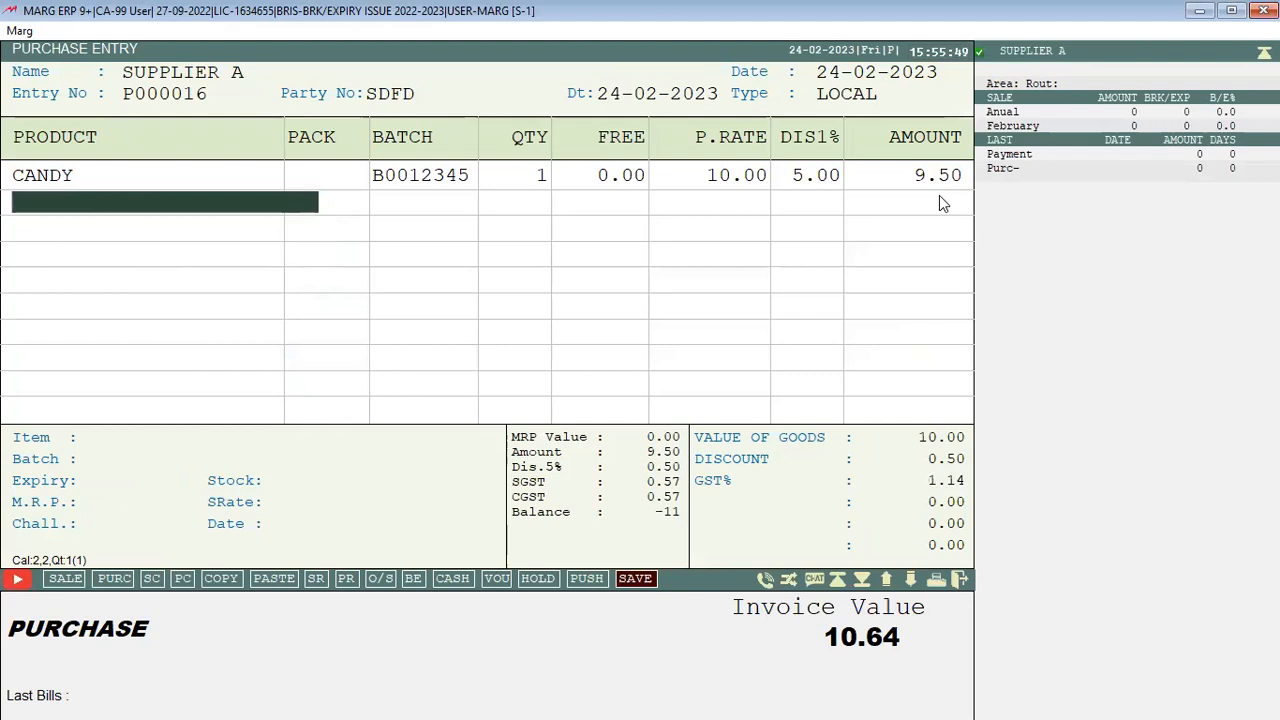
# Search all Control Room options for SHOW AMOUNT
pyautogui.press('Escape')
pyautogui.hotkey('ctrl', 'm')
pyautogui.press('Return')
pyautogui.write('SHOW AMOUNGT')
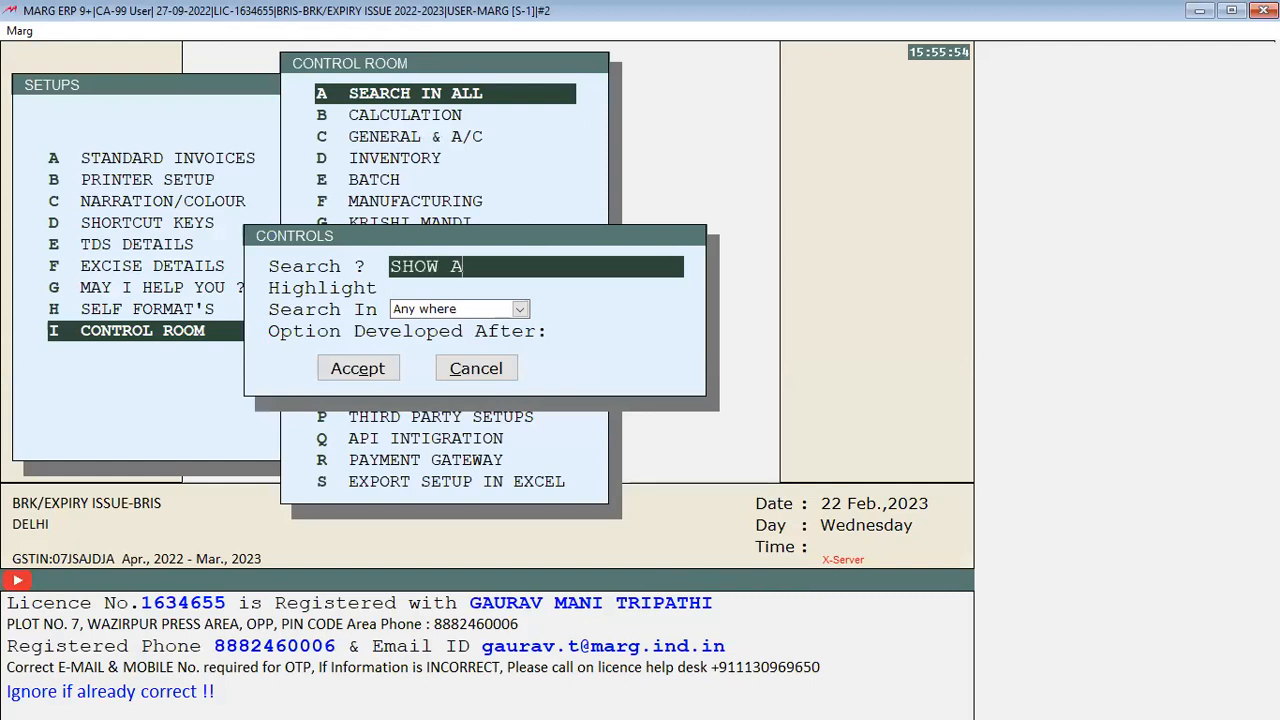
pyautogui.press('Up')
pyautogui.press('Right')
pyautogui.press('Right')
pyautogui.press('Right')
pyautogui.press('Right')
pyautogui.press('Right')
pyautogui.press('Right')
pyautogui.press('Right')
pyautogui.press('Right')
pyautogui.press('Right')
pyautogui.press('Right')
pyautogui.press('Right')
pyautogui.press('BackSpace')
pyautogui.press('Return')
pyautogui.press('Return')
pyautogui.press('Return')
pyautogui.press('Return')
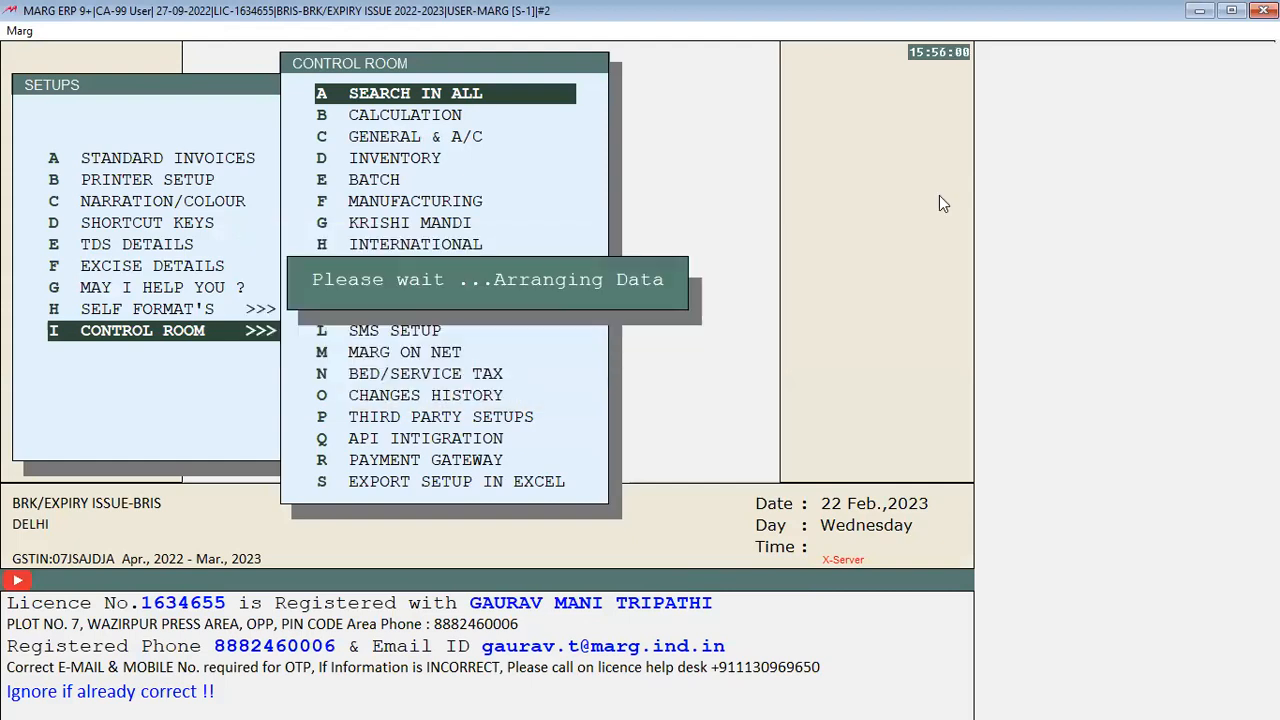
# Set Show Amount on Billing to 5. Net Amount and leave the search results
pyautogui.hotkey('alt', 'Down')
pyautogui.press('Down')
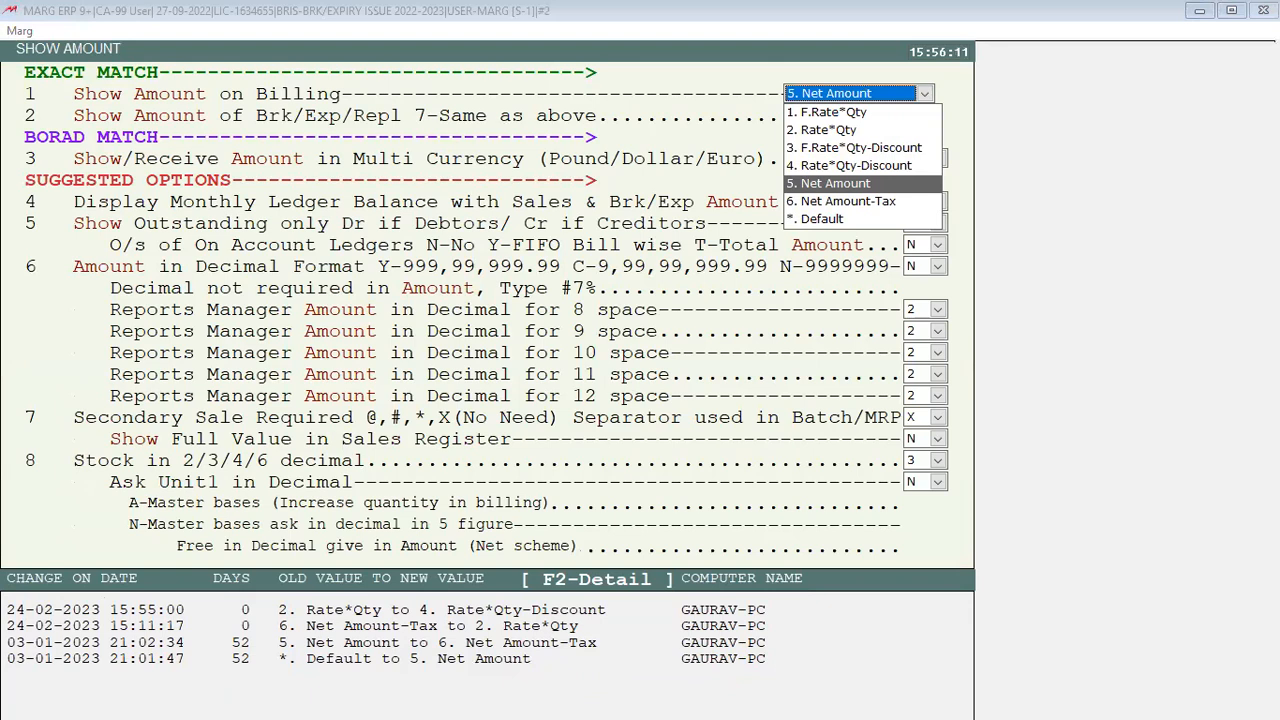
pyautogui.press('Return')
pyautogui.press('Escape')
# Discard the SDFD purchase bill without saving
pyautogui.press('Right')
pyautogui.press('Return')
pyautogui.press('Escape')
pyautogui.press('Right')
pyautogui.press('Return')
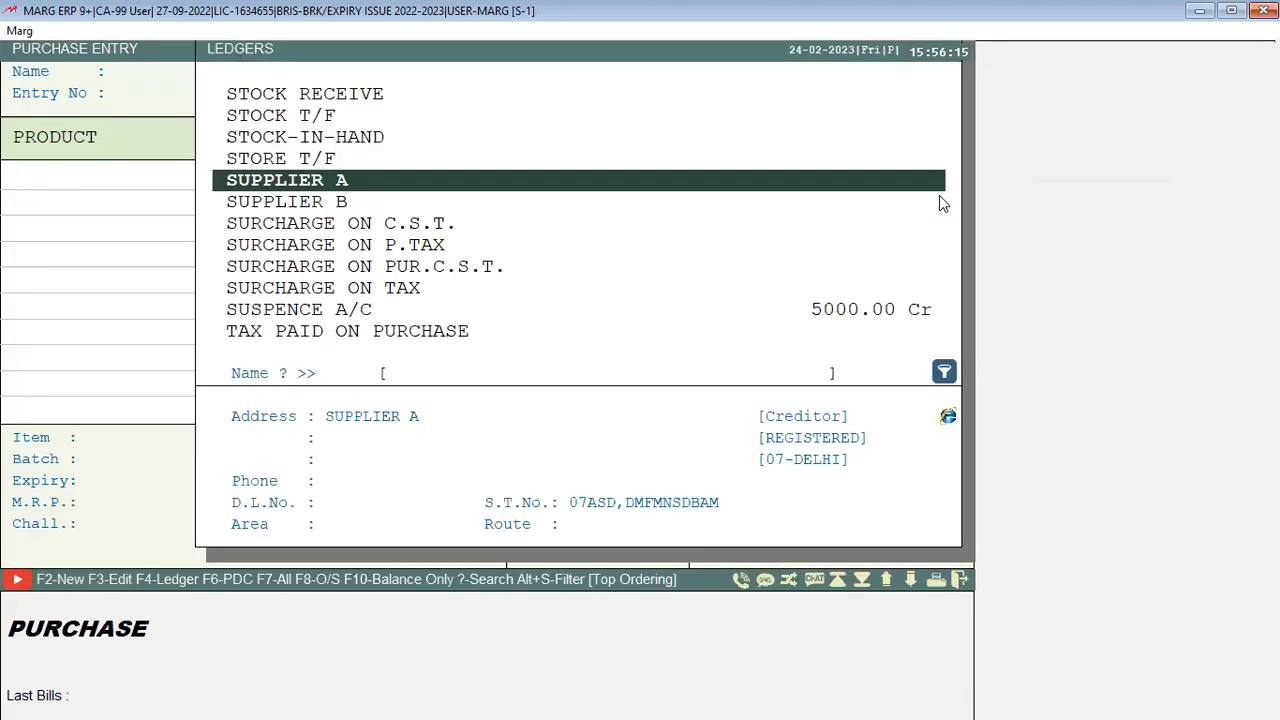
# Start a new purchase entry for SUPPLIER A with party number SADCSA
pyautogui.press('Return')
pyautogui.press('Return')
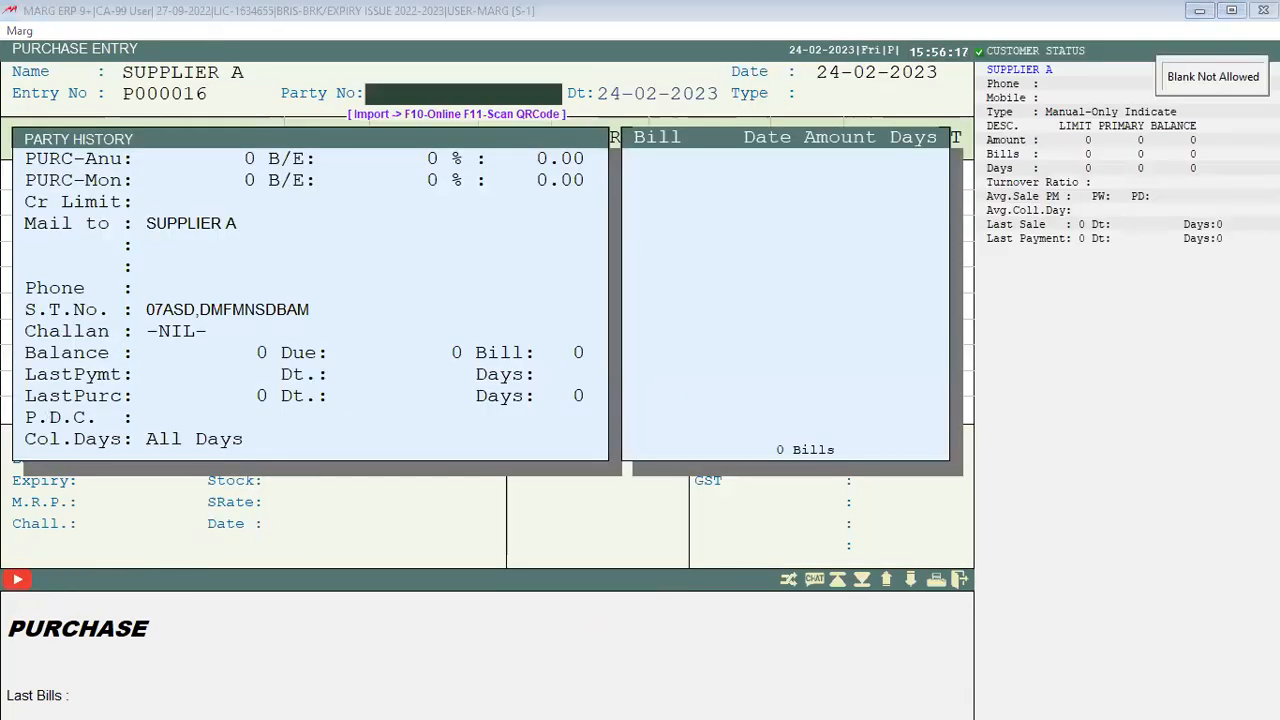
pyautogui.write('SADCSA')
pyautogui.press('Return')
pyautogui.press('Return')
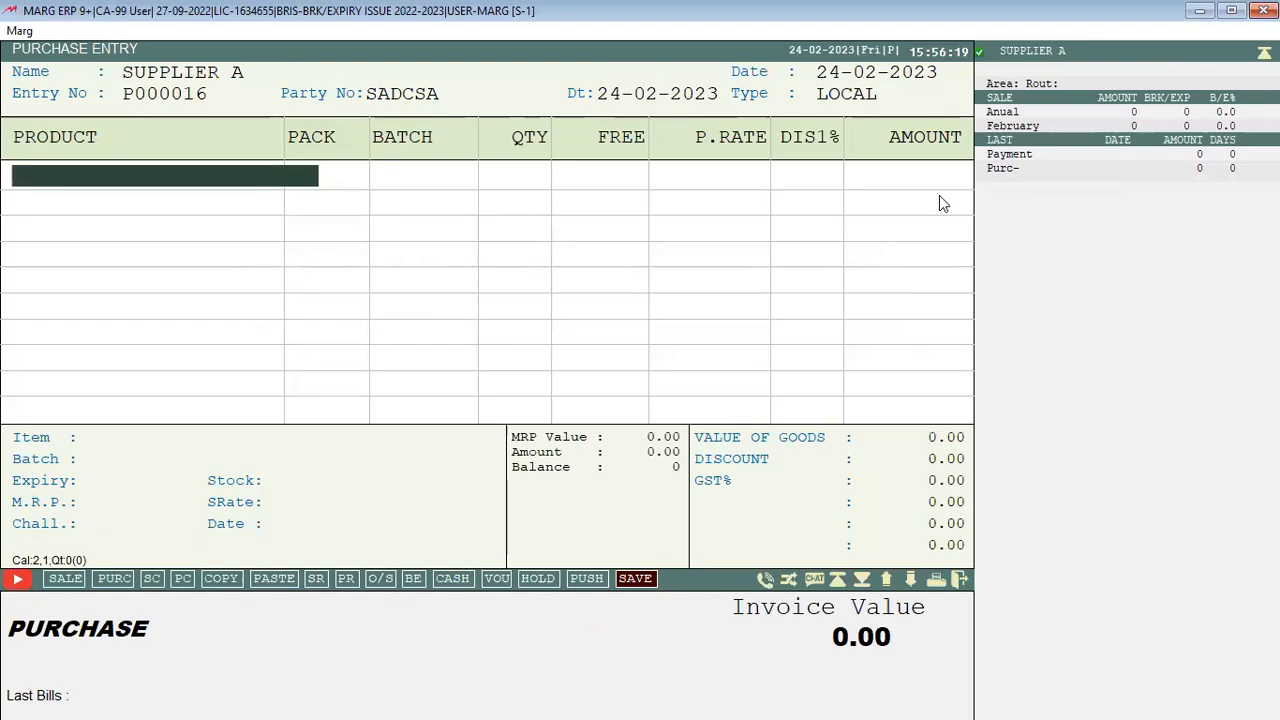
# Add CANDY from batch B0012345 to the SADCSA purchase with quantity 1 and a 5% discount
pyautogui.press('Return')
pyautogui.press('Return')
pyautogui.press('Return')
pyautogui.press('Return')
pyautogui.write('1')
pyautogui.press('Return')
pyautogui.press('Return')
pyautogui.press('Return')
pyautogui.write('5')
pyautogui.press('Return')
pyautogui.press('Return')
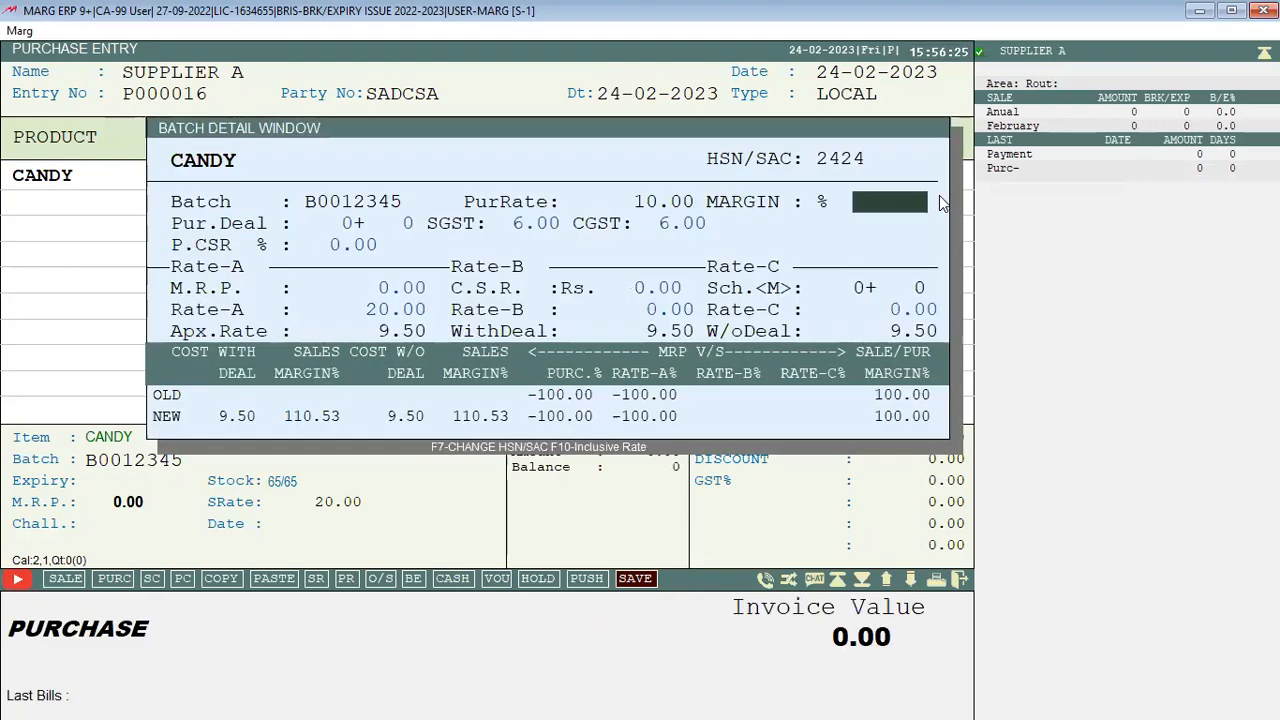
pyautogui.press('Return')
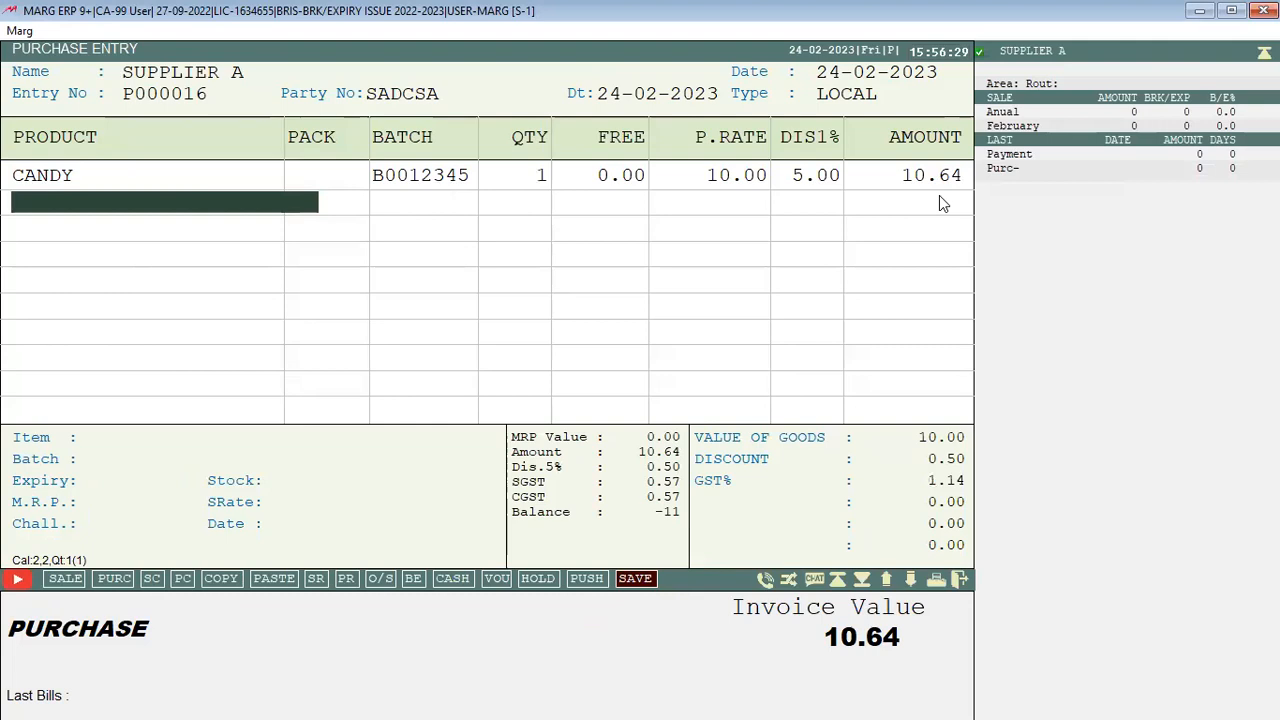
# Use the built-in calculator to work out 12% of 9.5 and add 9.50 to it
pyautogui.press('F12')
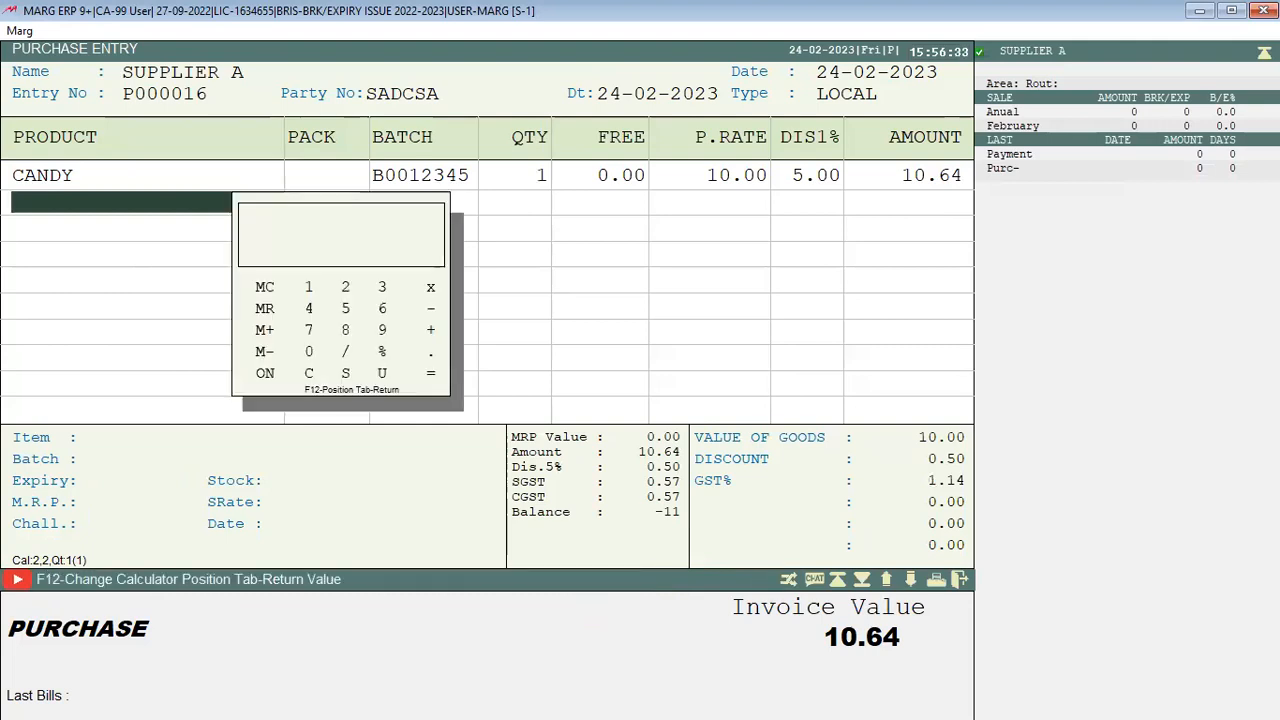
pyautogui.write('9.5')
pyautogui.write('*12')
pyautogui.press('Return')
pyautogui.write('/100')
pyautogui.press('Return')
pyautogui.write('+9.50')
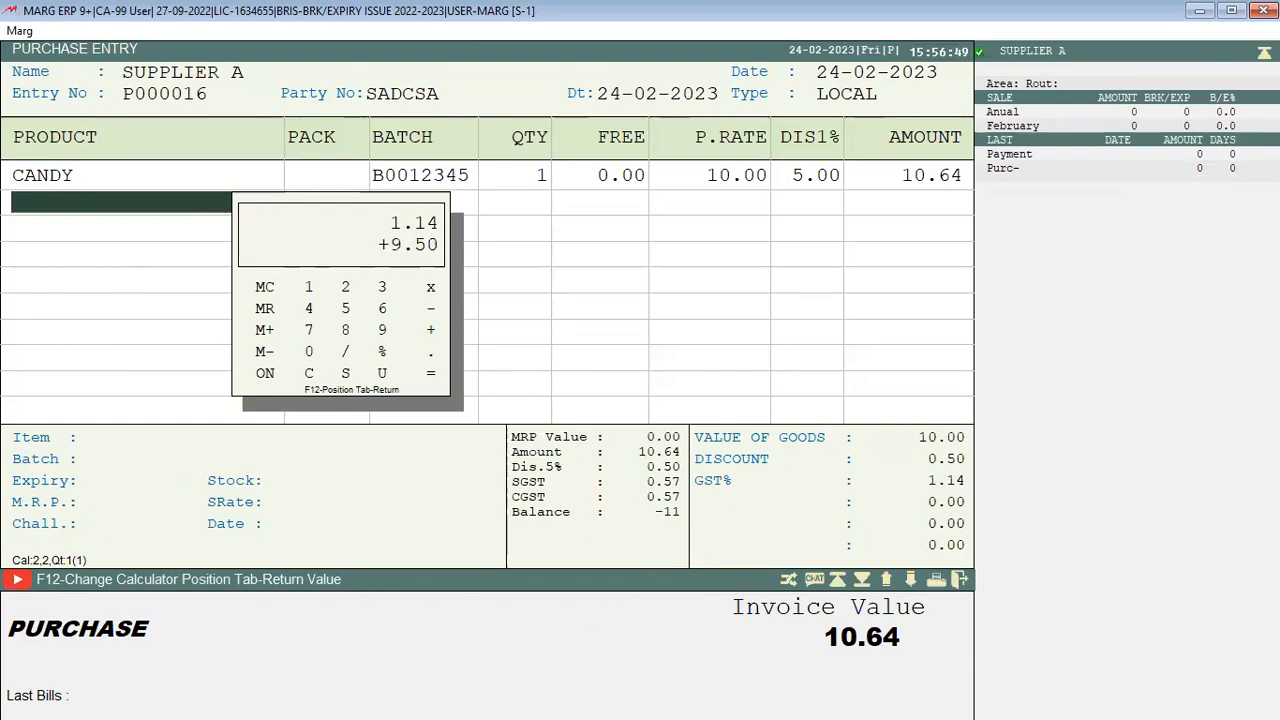
pyautogui.press('Return')
pyautogui.press('Escape')
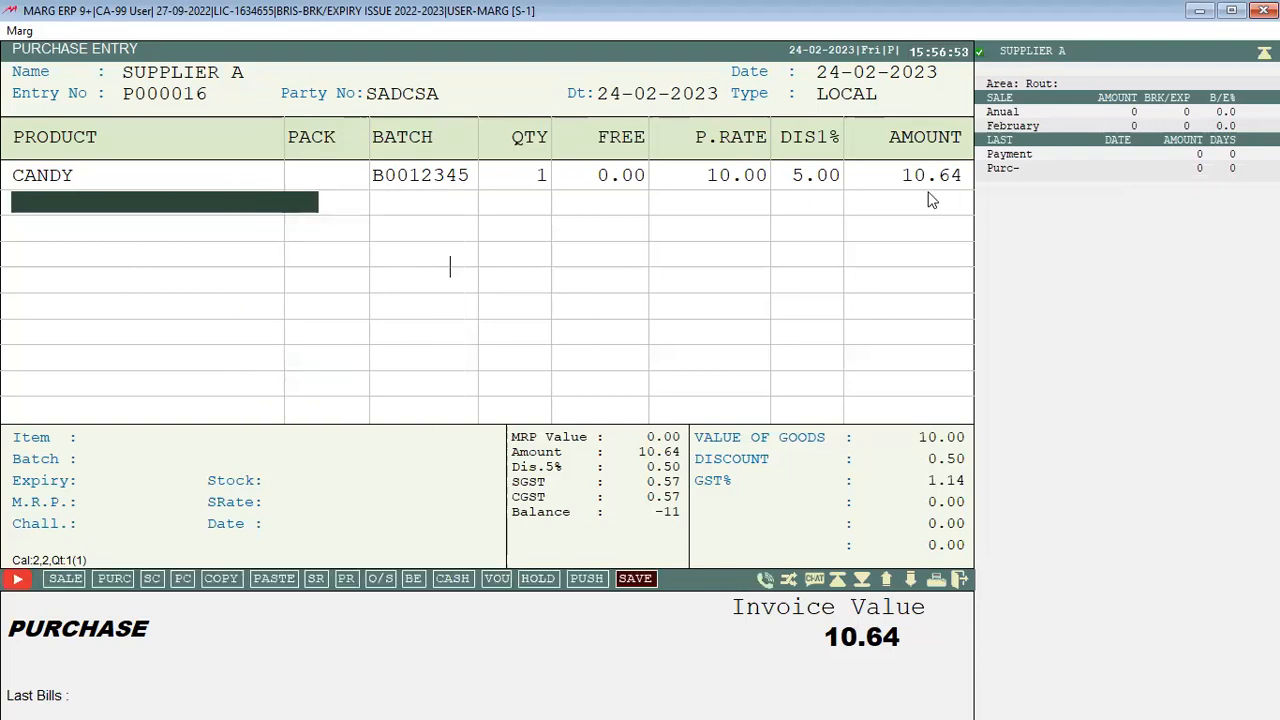
# Add ITEM NEW 1 from batch B0098 to the SADCSA purchase with quantity 1
pyautogui.press('Escape')
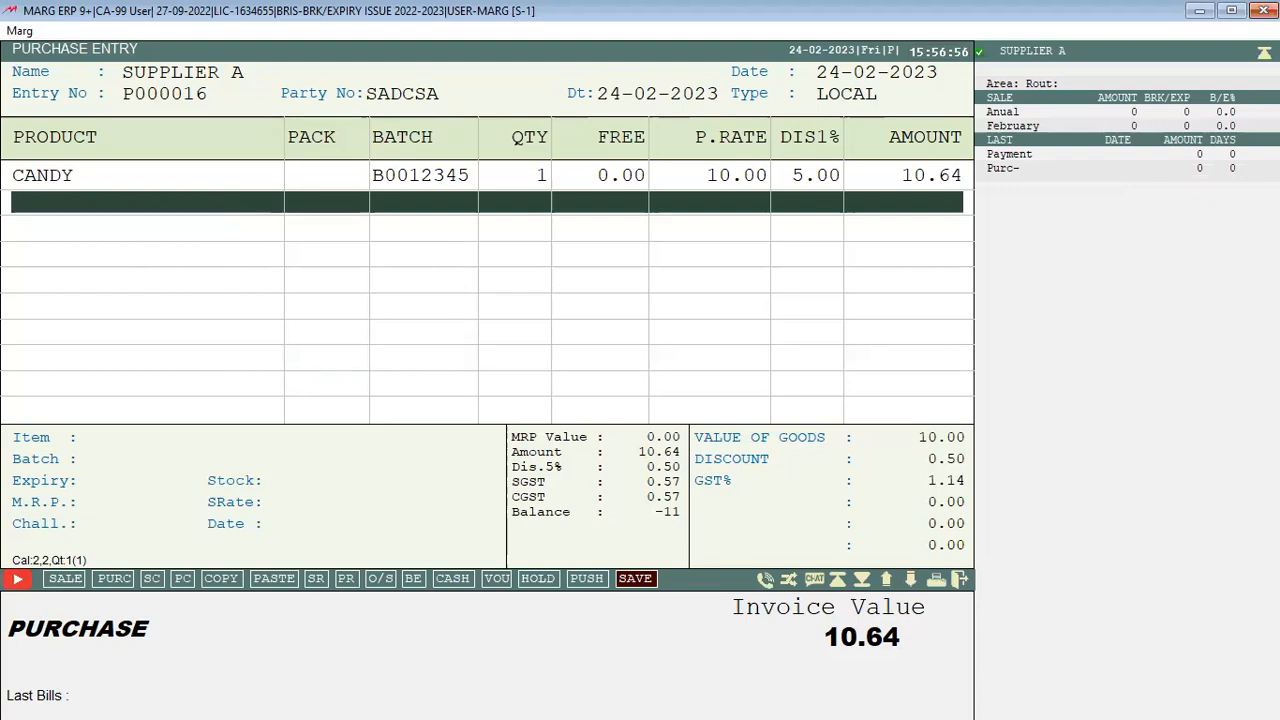
pyautogui.press('Up')
pyautogui.press('Down')
pyautogui.press('Return')
pyautogui.press('Return')
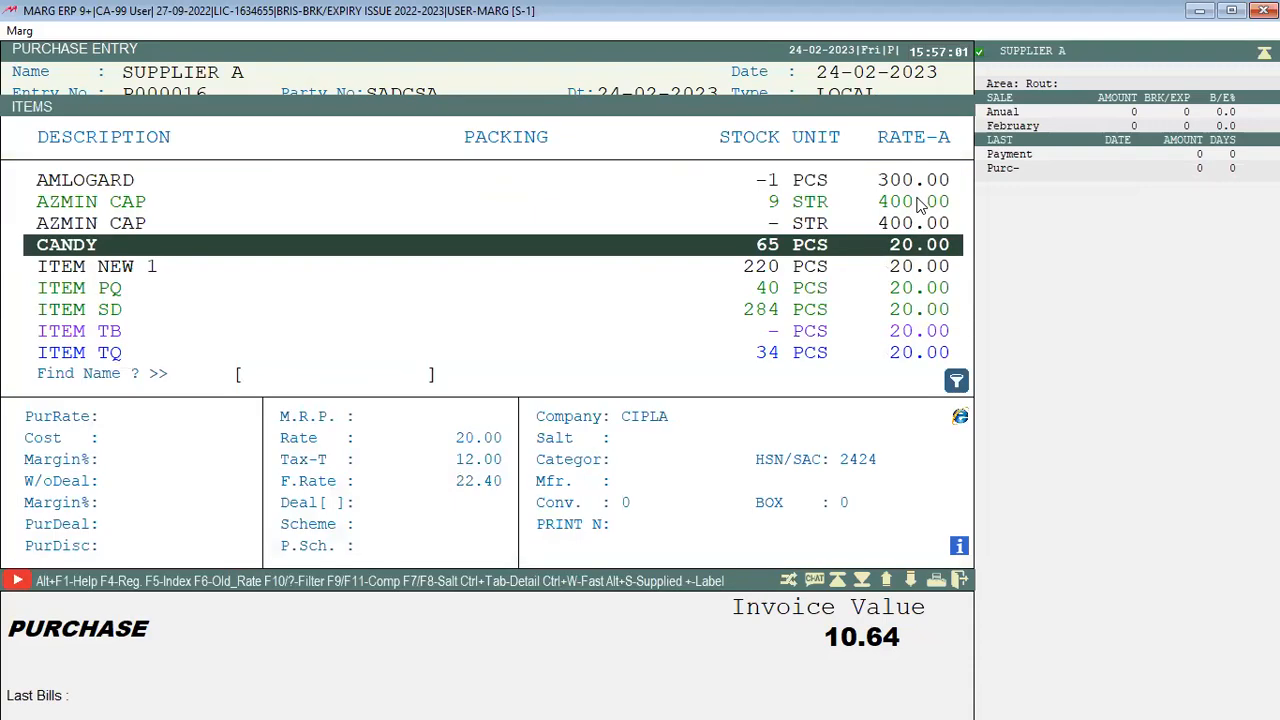
pyautogui.press('Down')
pyautogui.press('Return')
pyautogui.press('Return')
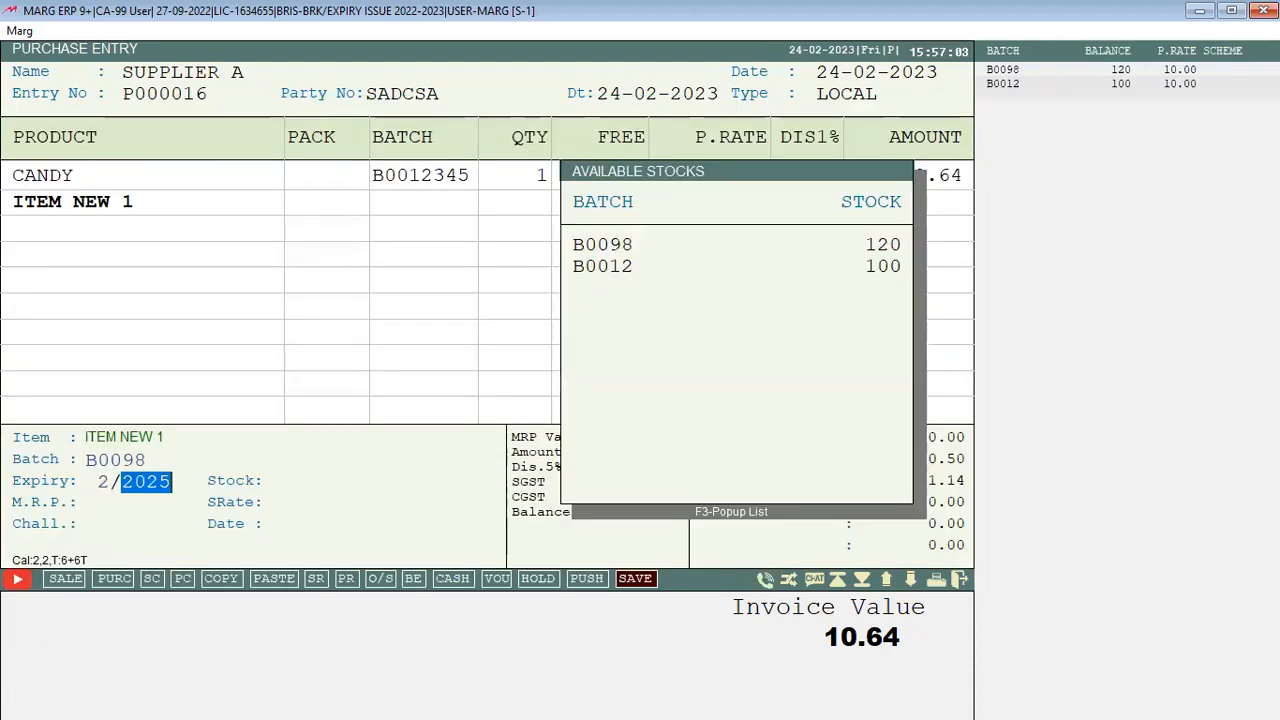
pyautogui.press('Return')
pyautogui.write('1')
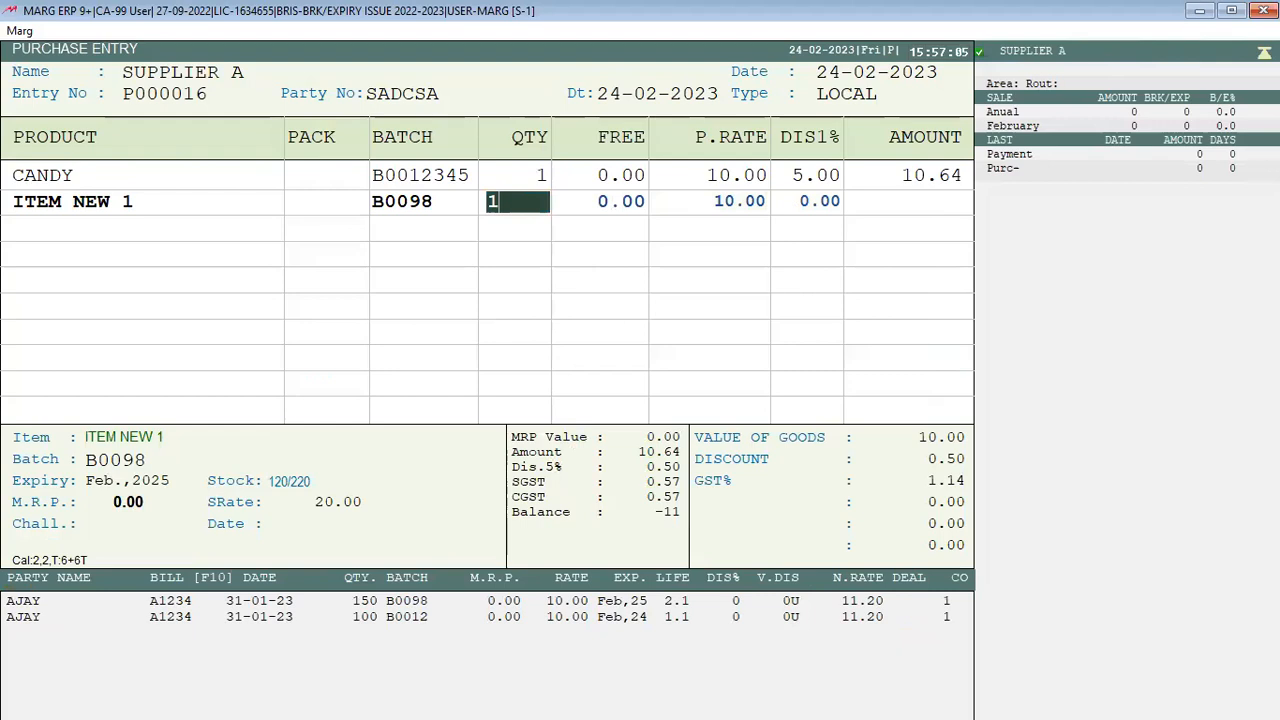
pyautogui.press('Return')
pyautogui.press('Return')
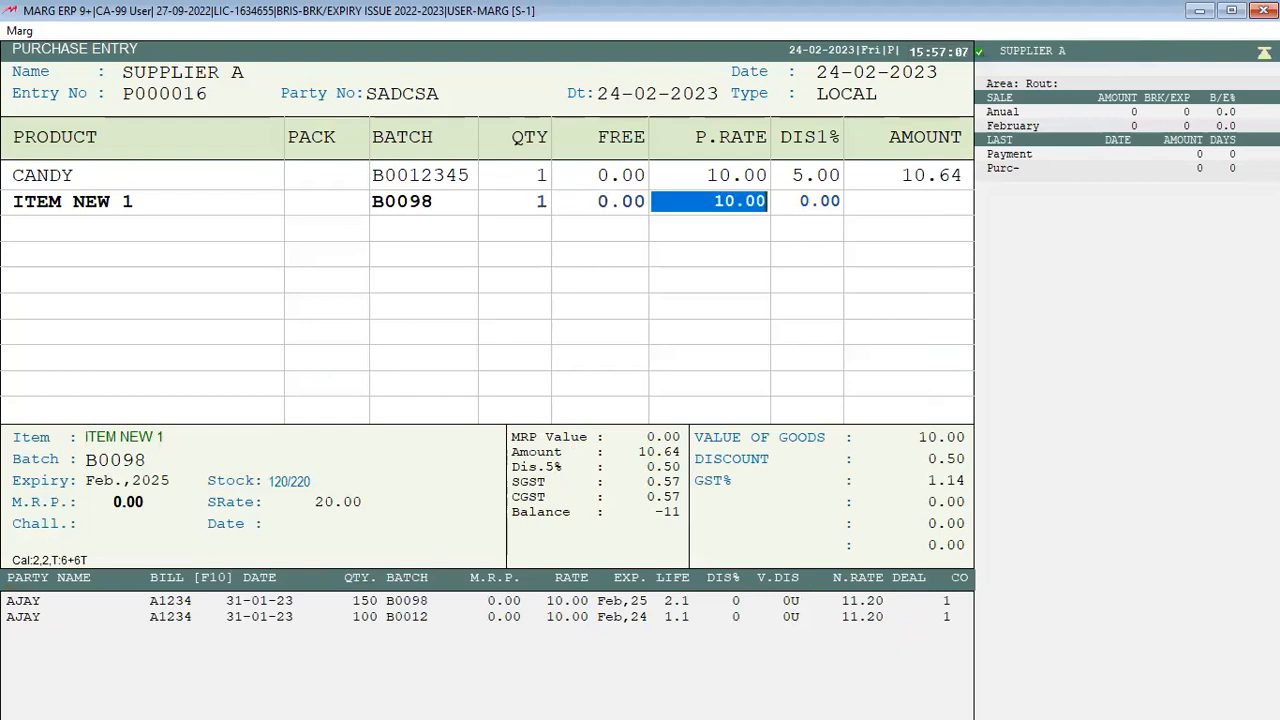
# Set the ITEM NEW 1 line's discount to 5% and accept its batch details
pyautogui.press('Return')
pyautogui.write('5')
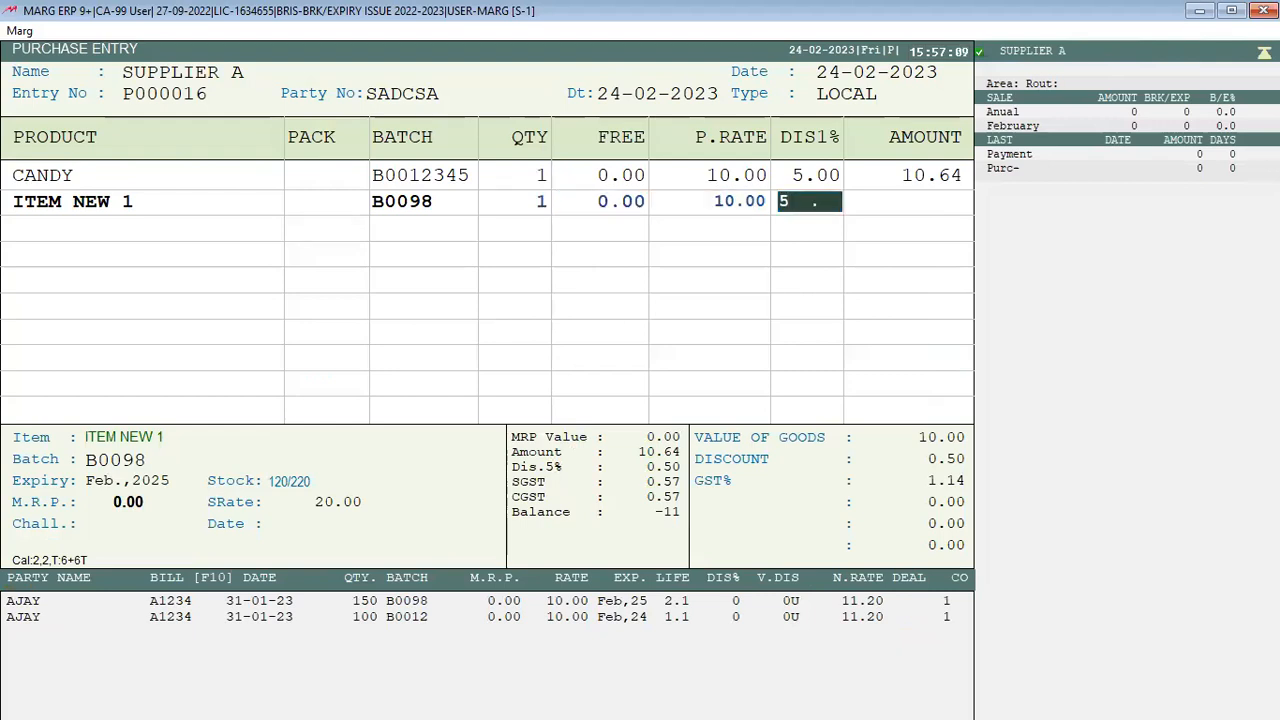
pyautogui.press('Return')
pyautogui.press('Return')
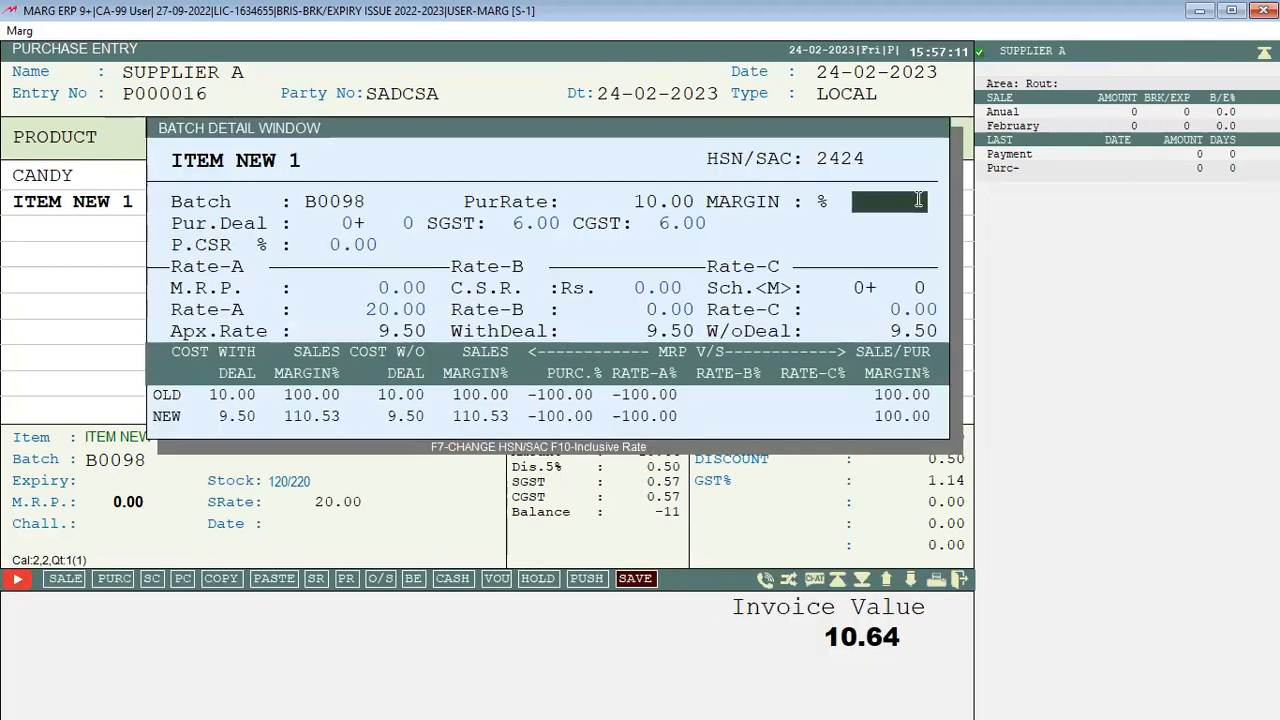
pyautogui.press('Return')
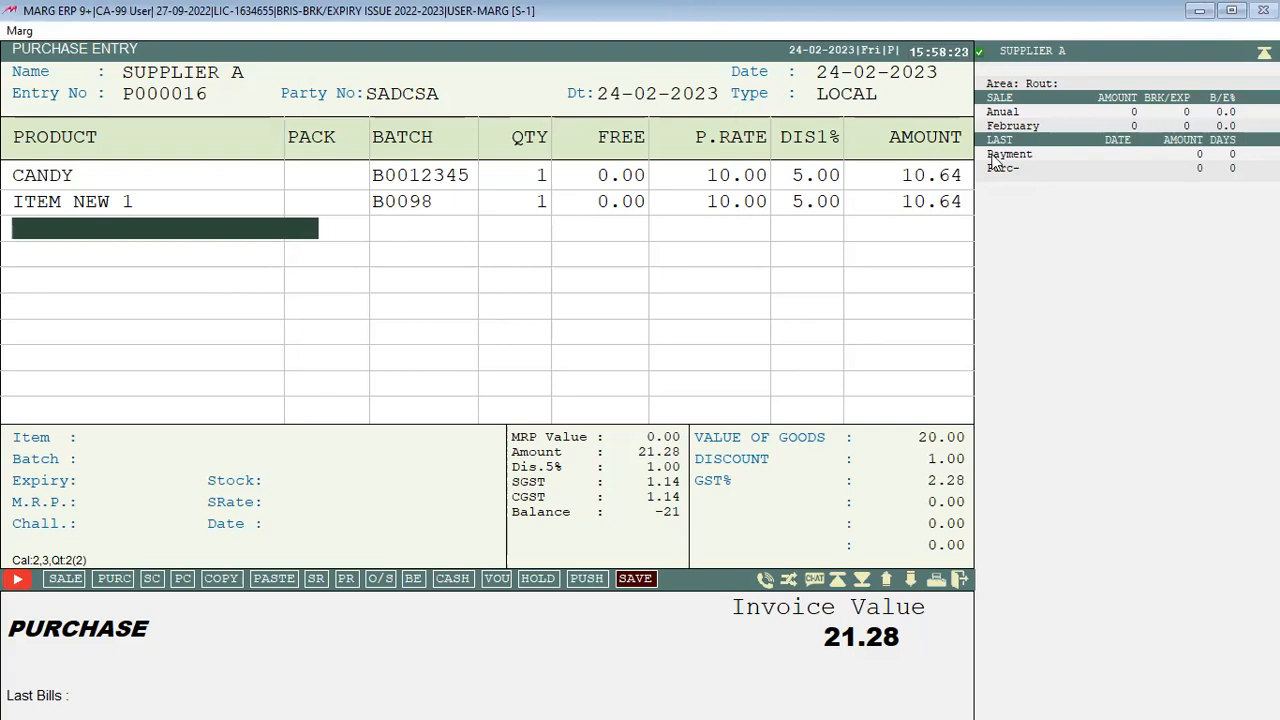
# Add ITEM SD from batch B2356136 to the SADCSA purchase with quantity 1 and no discount
pyautogui.press('Return')
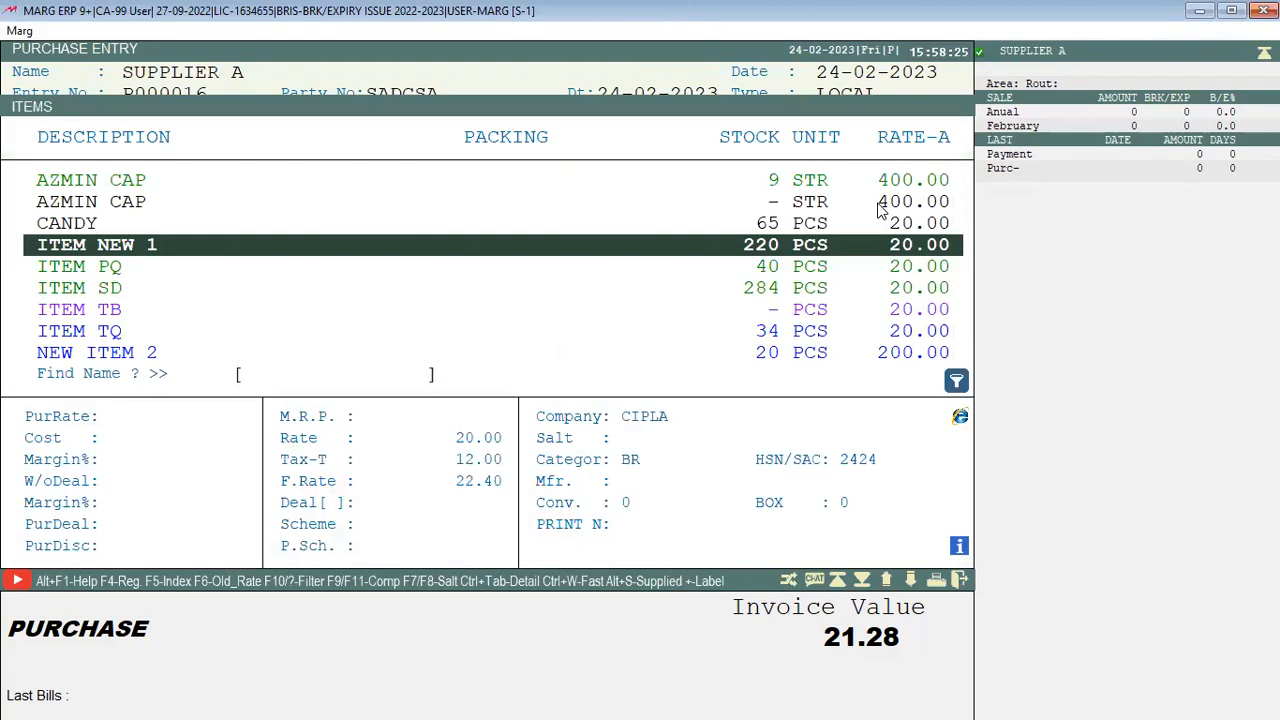
pyautogui.press('Down')
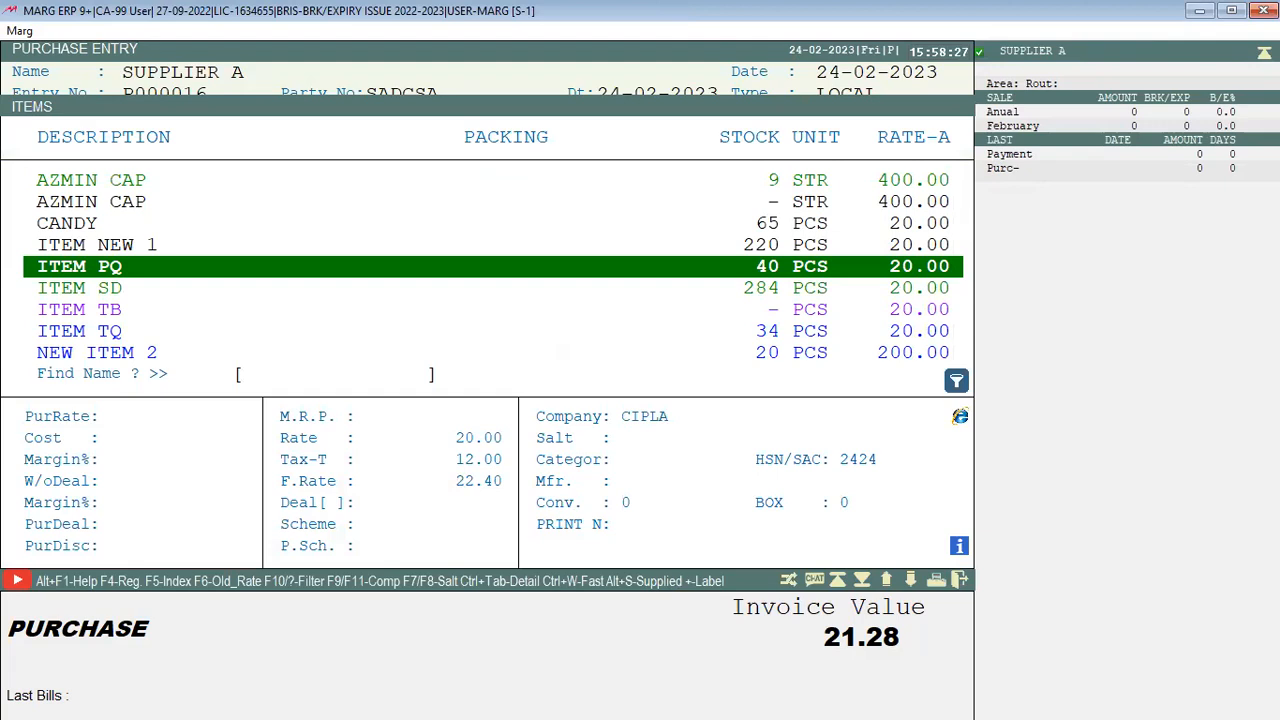
pyautogui.press('Down')
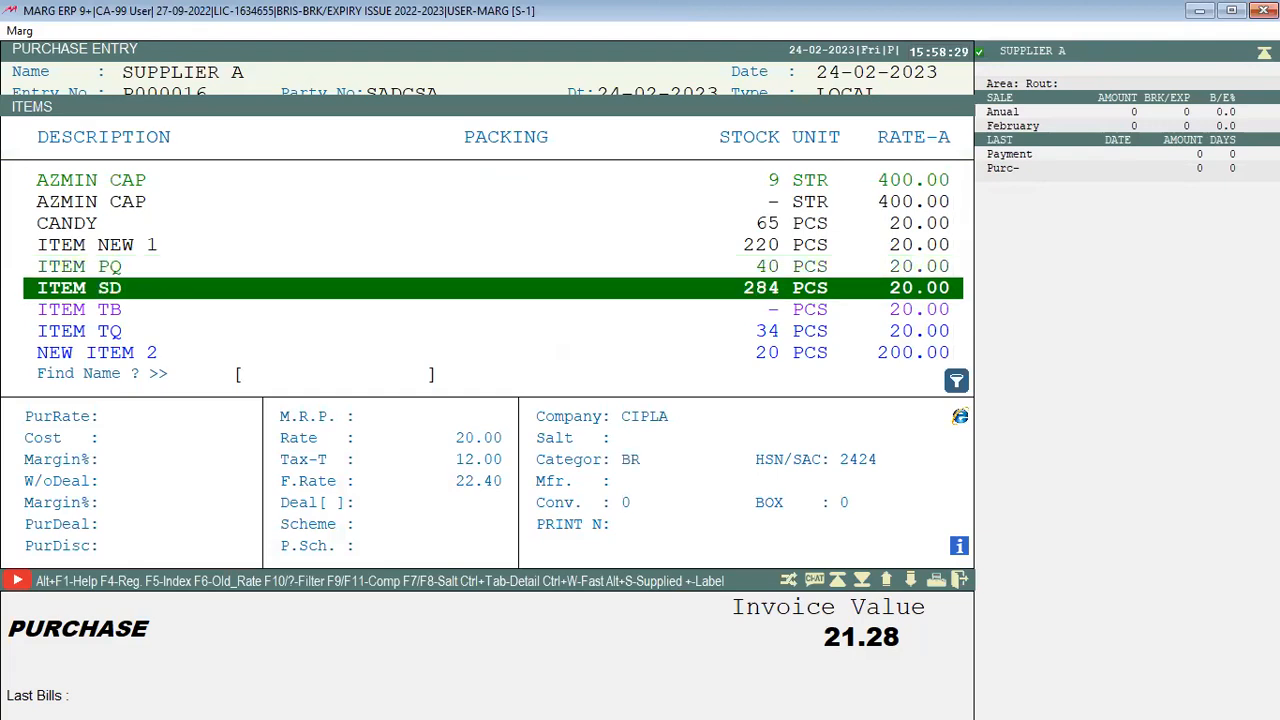
pyautogui.press('Return')
pyautogui.write('1')
pyautogui.press('Return')
pyautogui.press('Return')
pyautogui.press('Return')
pyautogui.press('Return')
pyautogui.press('Return')
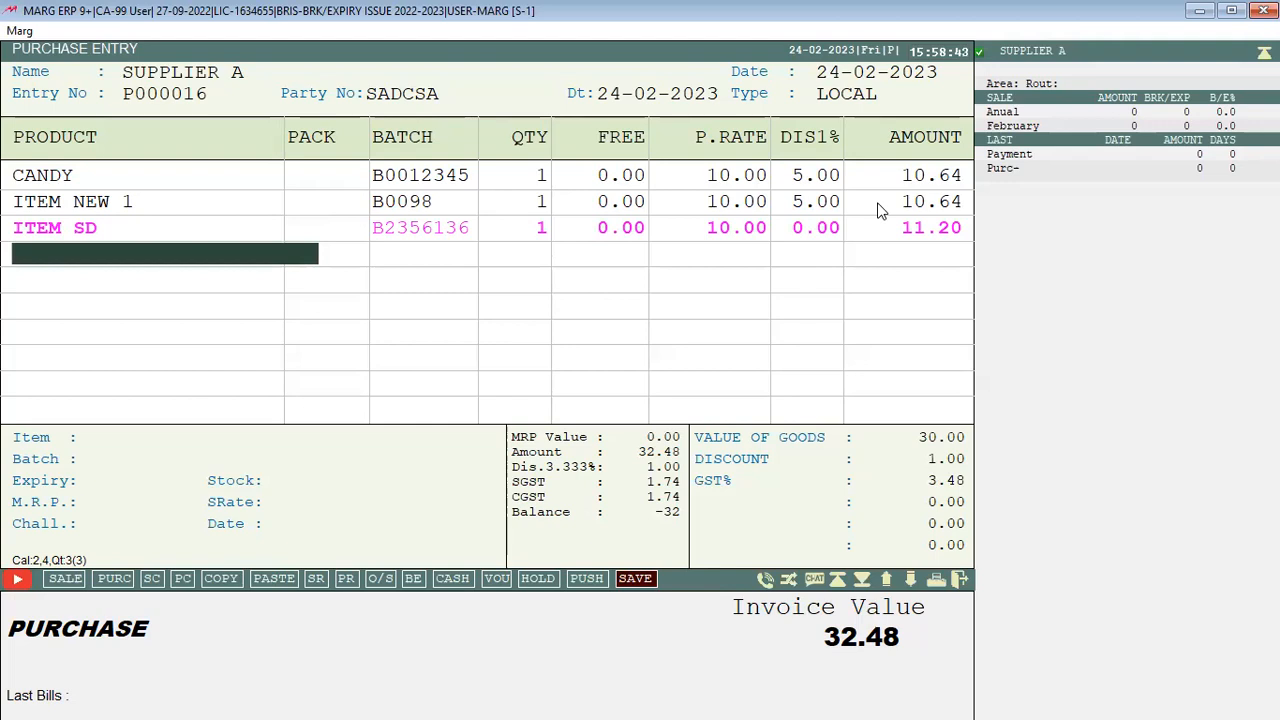
# Search the Control Room for SHOW AMOUNT and examine the Show Amount on Billing setting
pyautogui.press('Escape')
pyautogui.hotkey('ctrl', 'w')
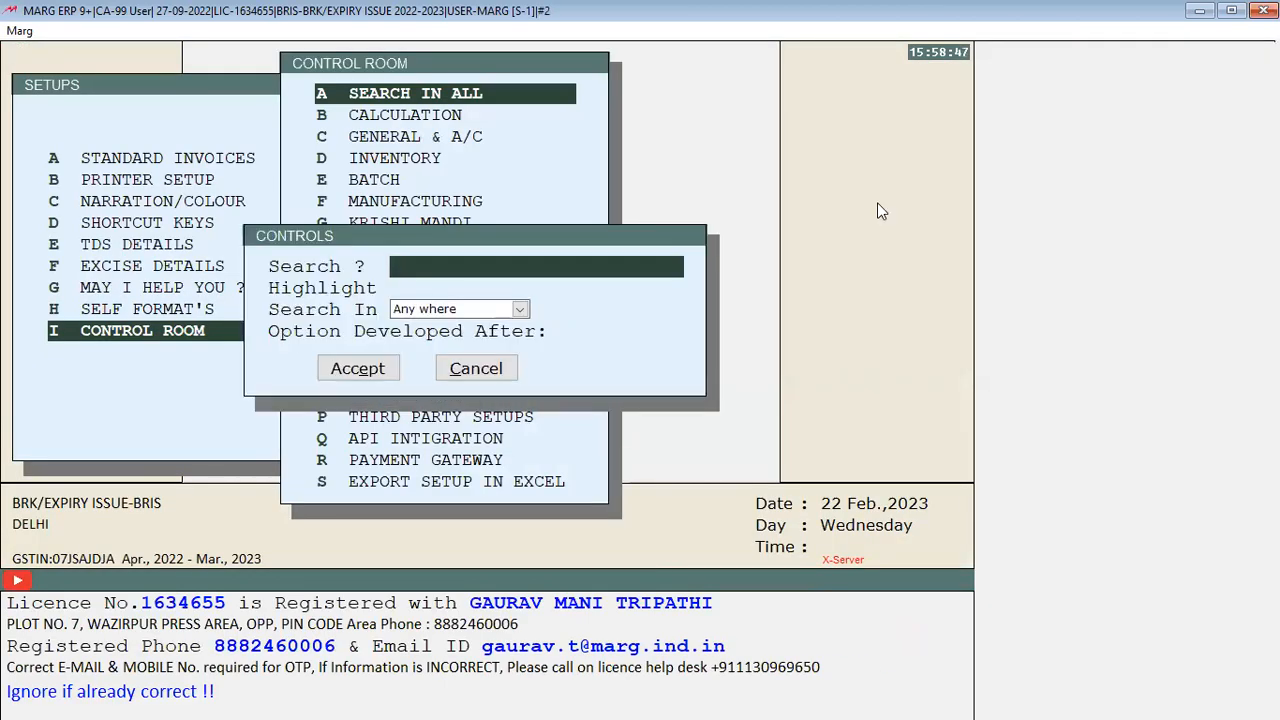
pyautogui.write('SHOW AMOUNT')
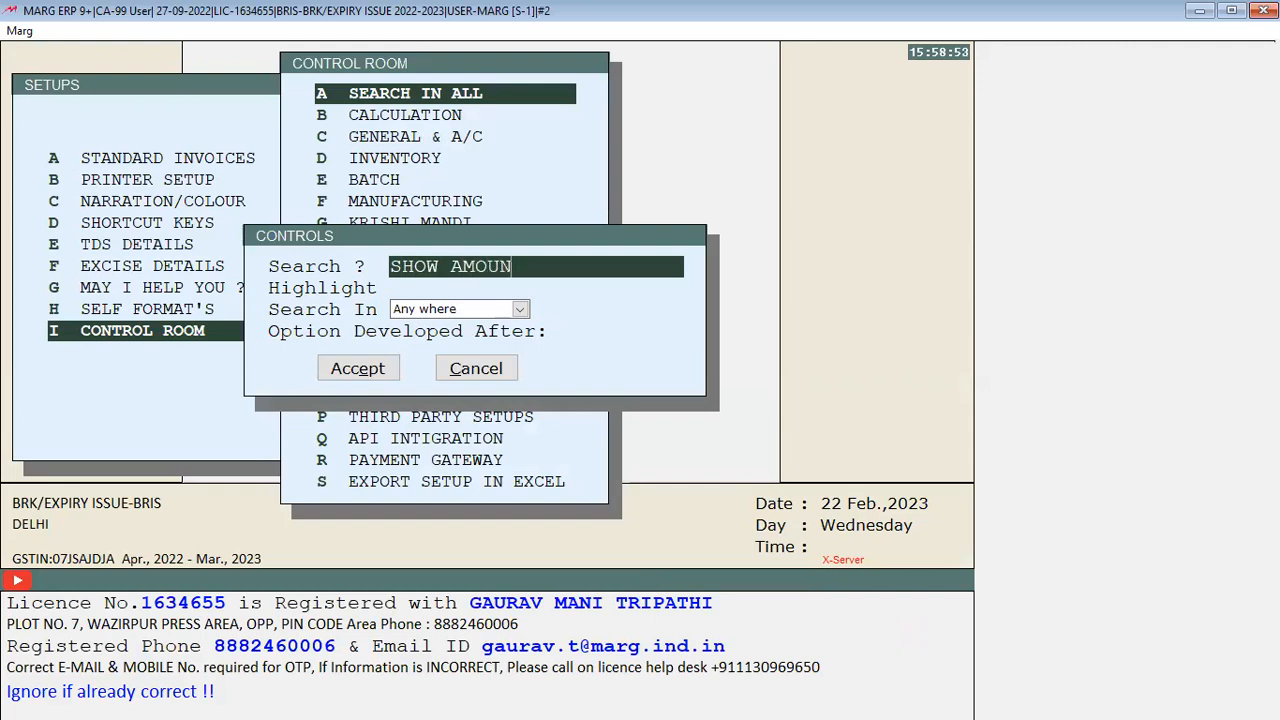
pyautogui.press('Return')
pyautogui.press('Return')
pyautogui.press('Return')
pyautogui.press('Return')
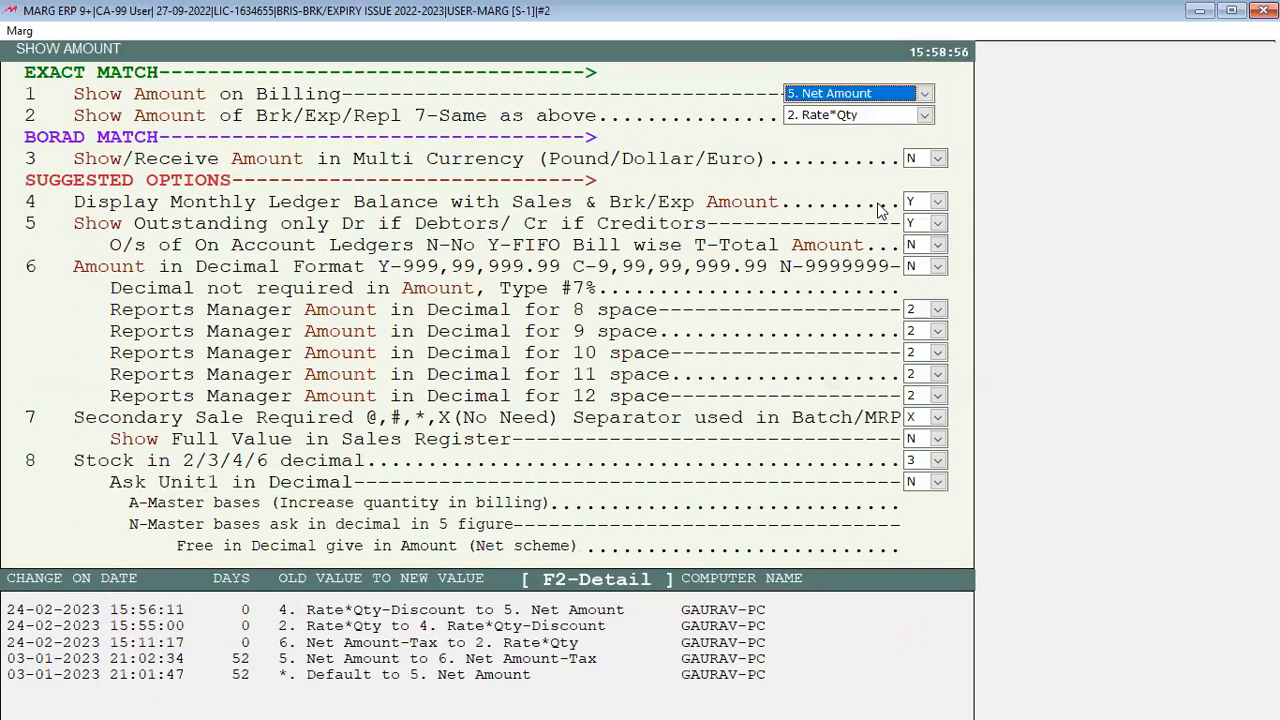
pyautogui.press('space')
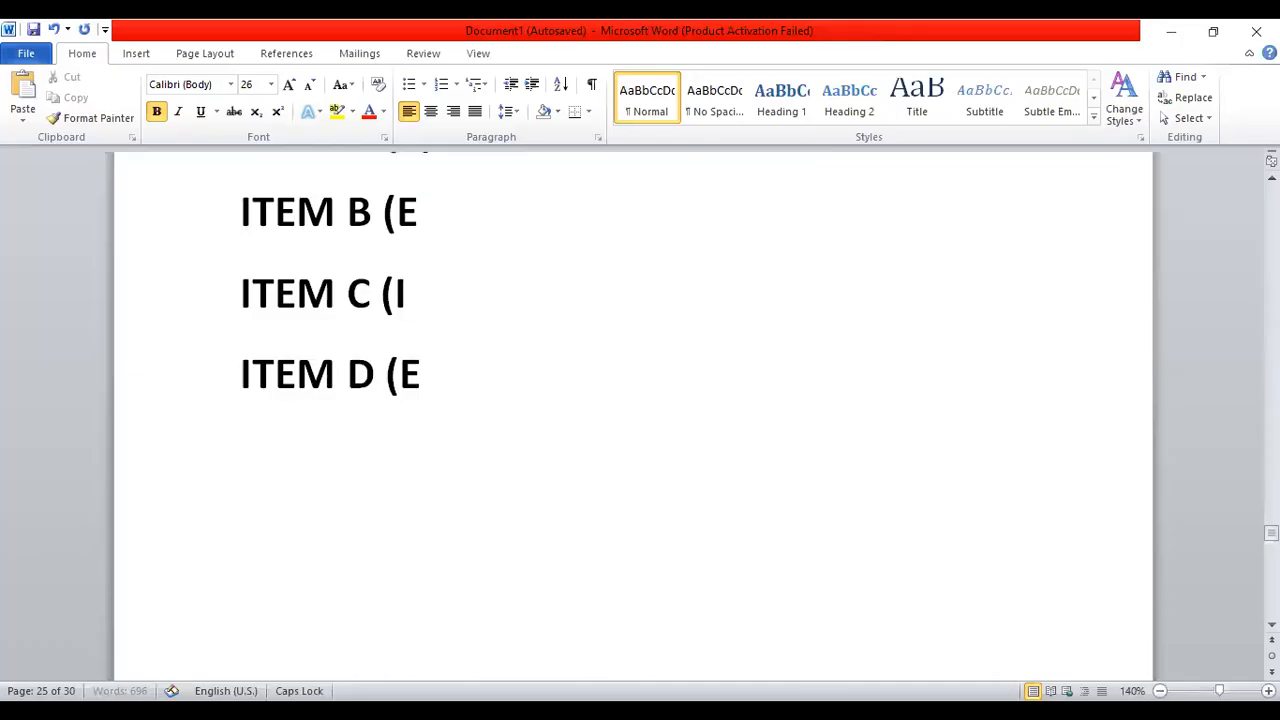
# Switch to Microsoft Word and add the line "FRONT –" below ITEM D
pyautogui.write('FRONT -')
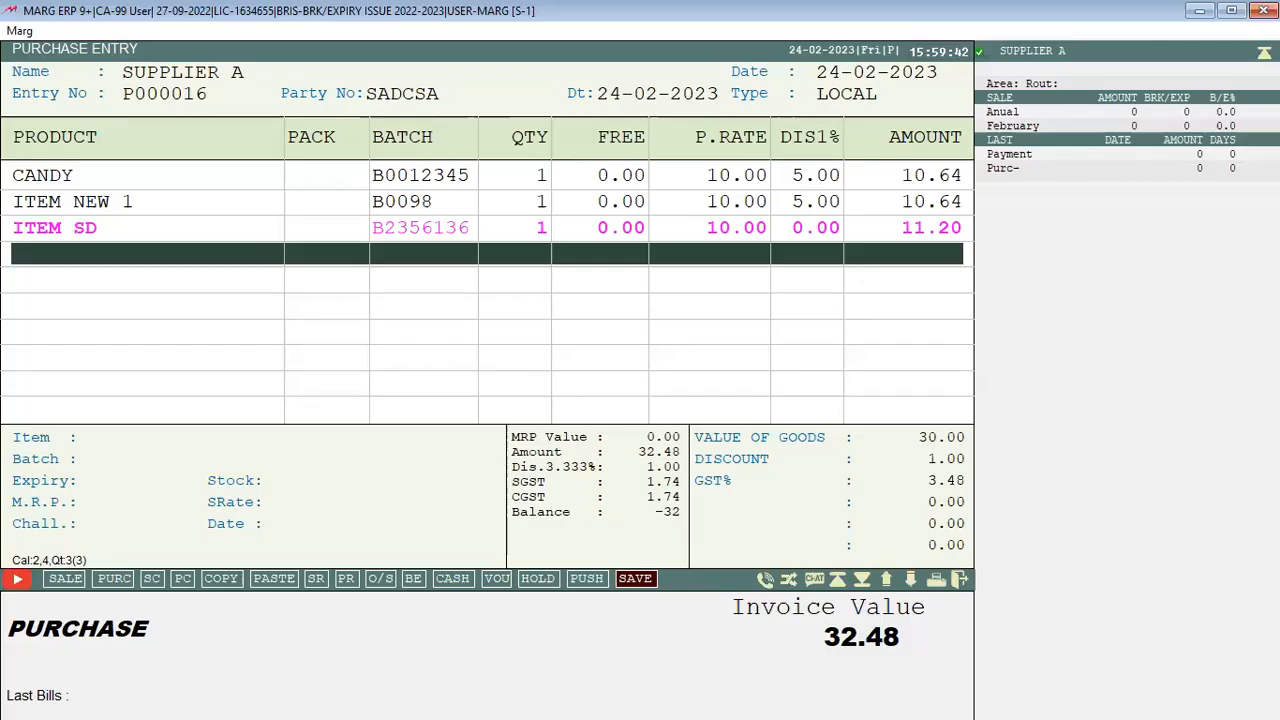
# Return to Marg ERP and close the SADCSA purchase entry without saving
pyautogui.press('Escape')
pyautogui.press('Return')
pyautogui.press('Escape')
pyautogui.press('Escape')
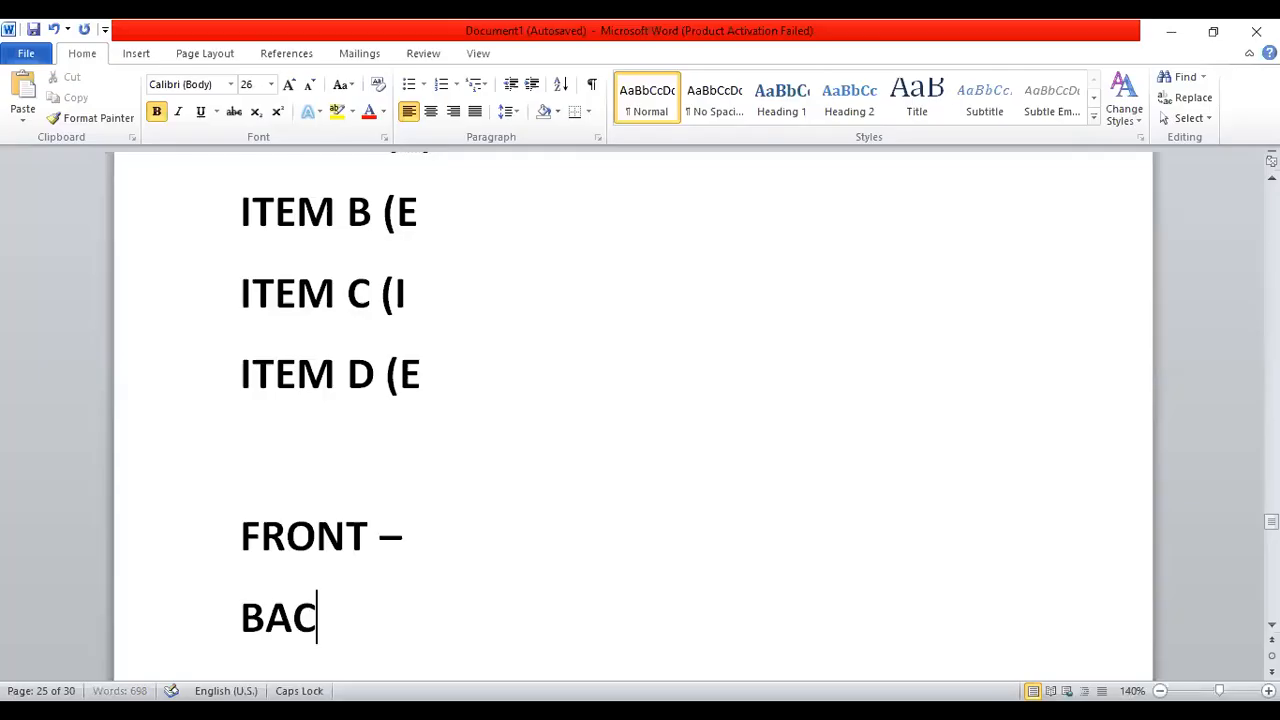
# Complete the line "BACK" below "FRONT –" in the Microsoft Word notes
pyautogui.write('J')
pyautogui.press('BackSpace')
pyautogui.write('K')
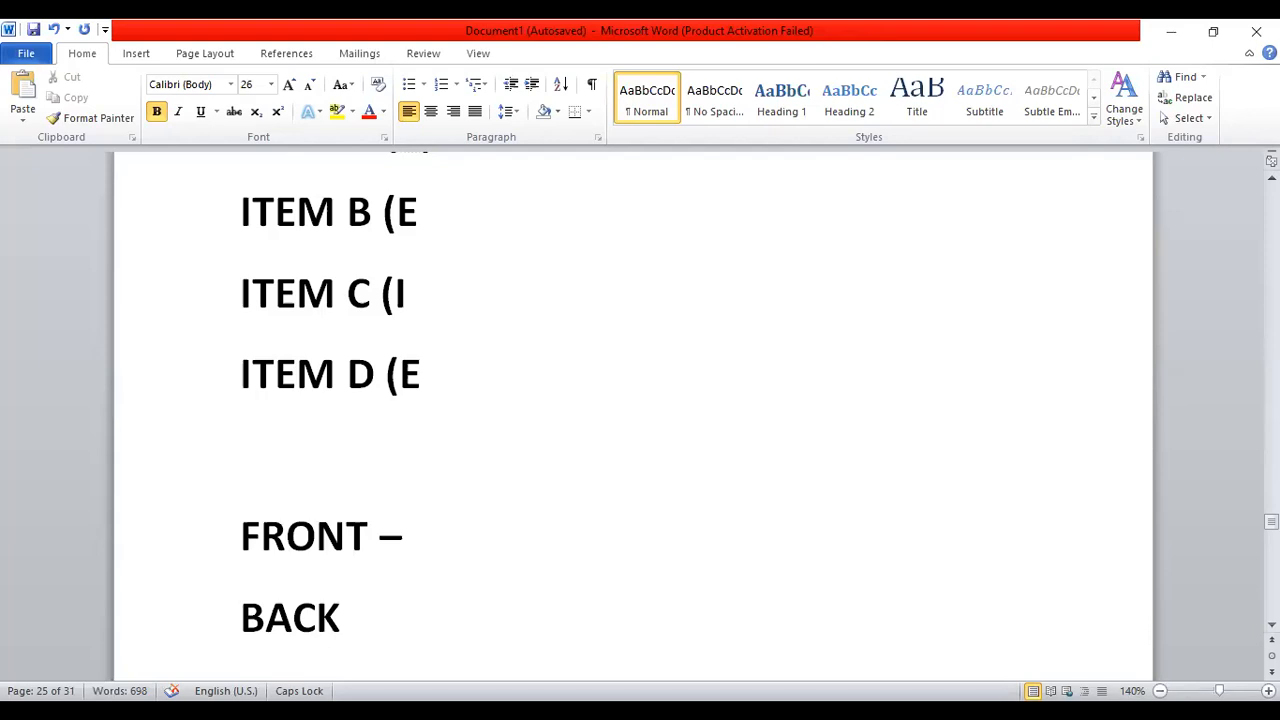
# Switch back to Marg ERP and start a new sale entry for the preselected customer ledger
pyautogui.hotkey('alt', 'Tab')
pyautogui.click(698, 27)
pyautogui.hotkey('alt', 'Tab')
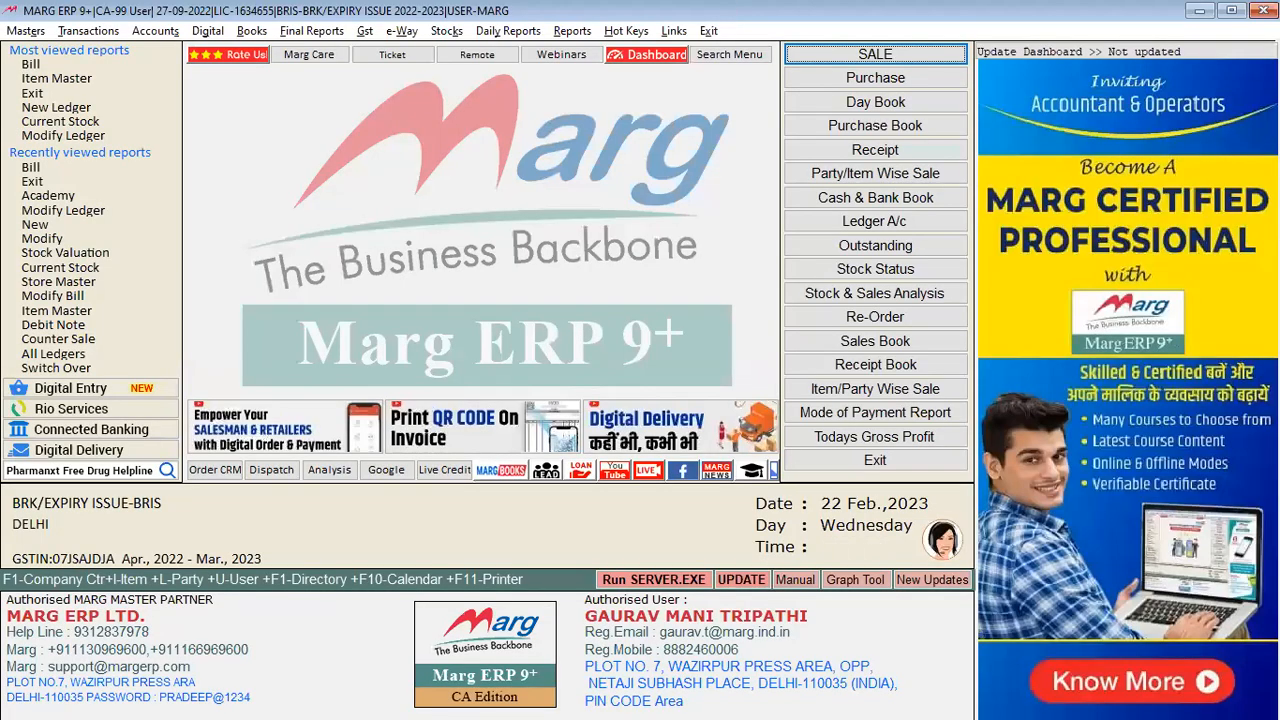
pyautogui.hotkey('alt', 'n')
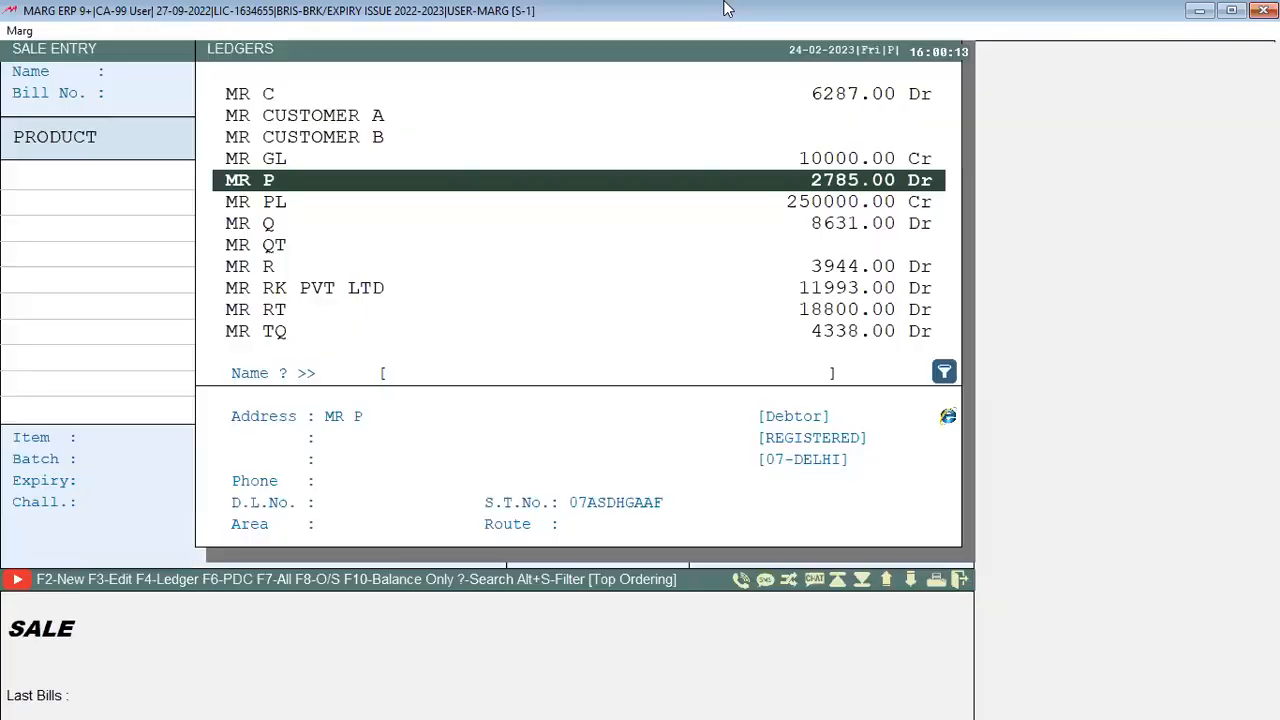
pyautogui.press('Return')
pyautogui.press('Return')
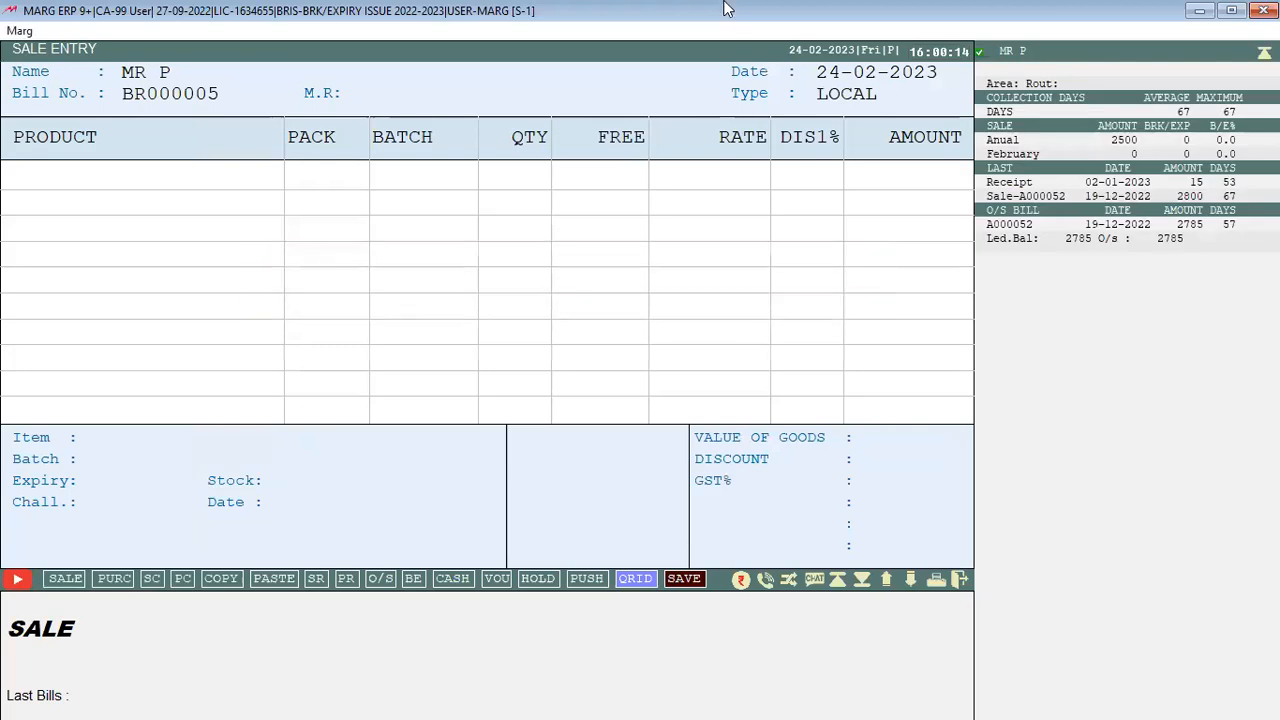
# Add one CANDY from batch B0012345 to the sale bill with a 5% discount
pyautogui.press('Return')
pyautogui.press('Return')
pyautogui.press('Return')
pyautogui.press('Return')
pyautogui.press('Escape')
pyautogui.press('Up')
pyautogui.press('Return')
pyautogui.press('Return')
pyautogui.press('Return')
pyautogui.press('Return')
pyautogui.press('Return')
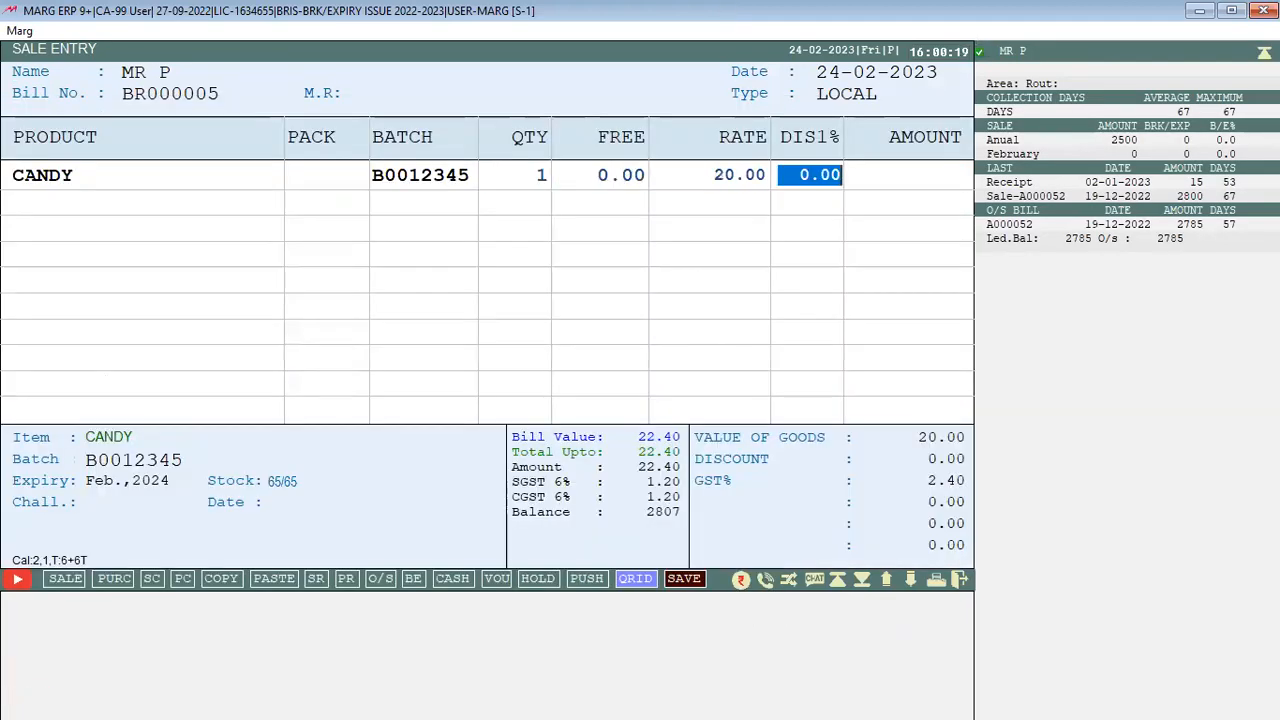
pyautogui.write('5 .')
pyautogui.press('Return')
pyautogui.press('Return')
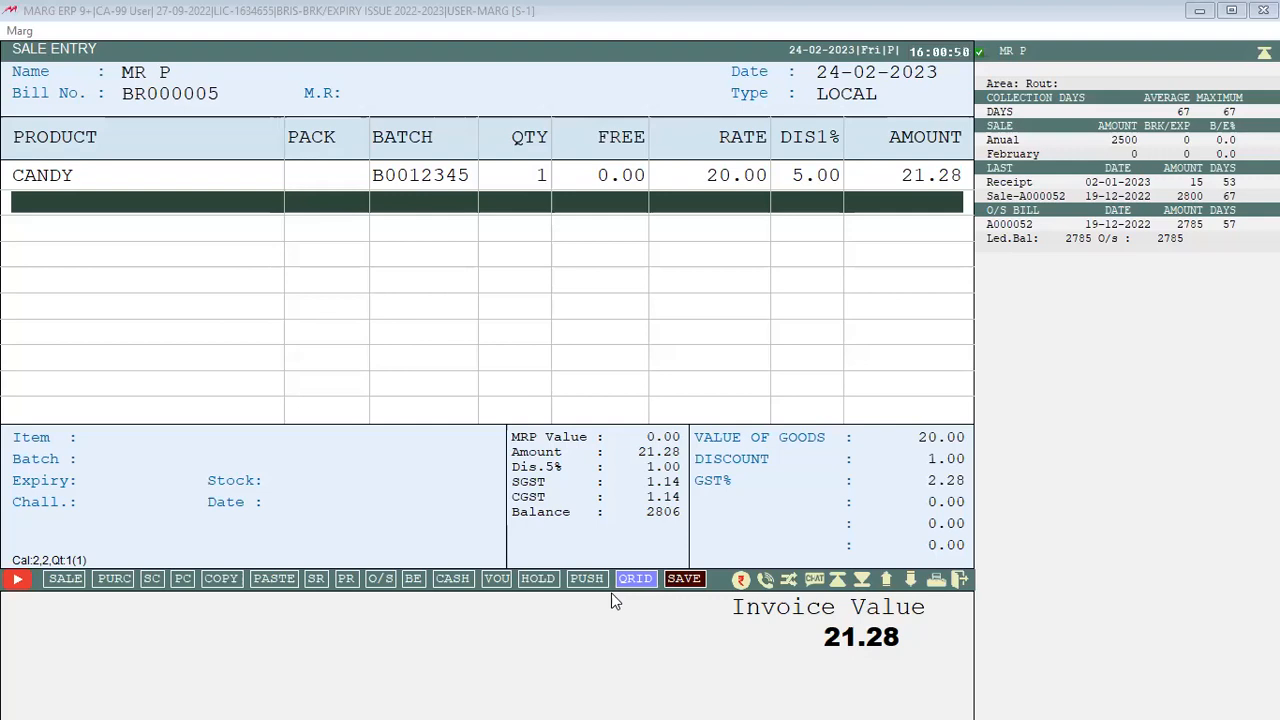
# Clear the CANDY line's discount without storing the change, and close the sale entry unsaved
pyautogui.click(594, 9)
pyautogui.press('Up')
pyautogui.press('Return')
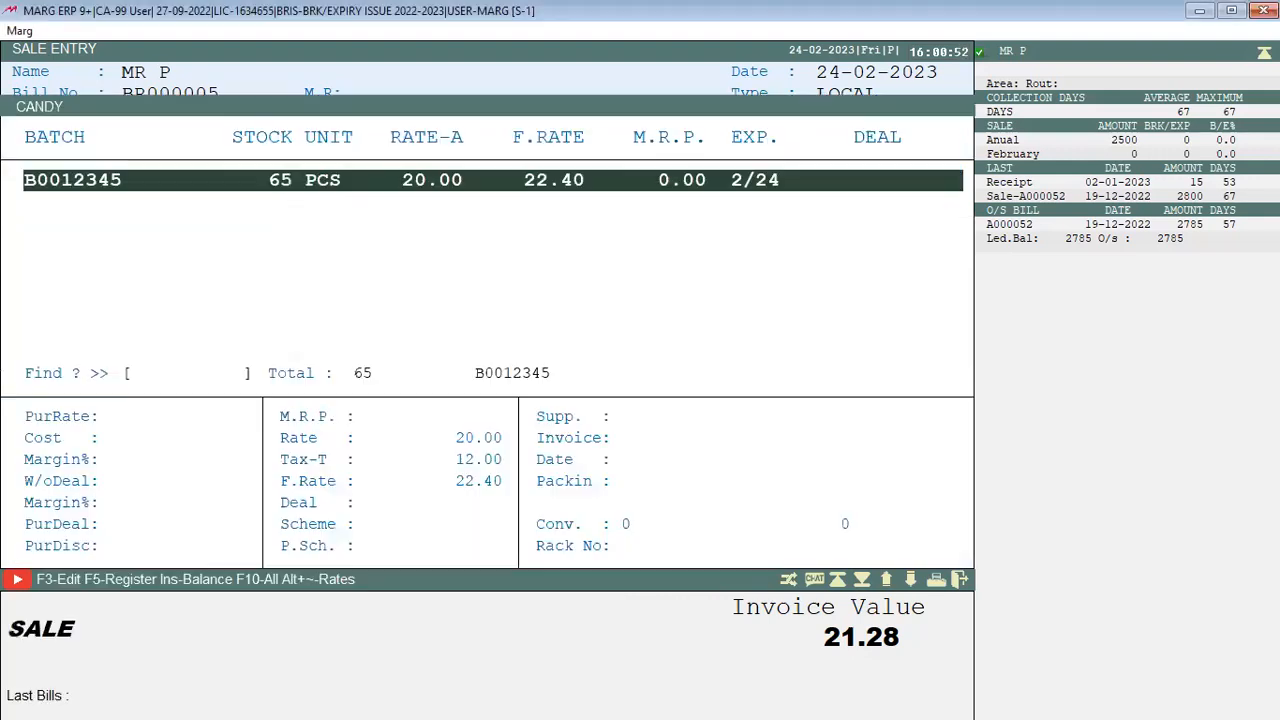
pyautogui.press('Return')
pyautogui.press('Return')
pyautogui.press('Return')
pyautogui.press('Return')
pyautogui.press('Delete')
pyautogui.press('Return')
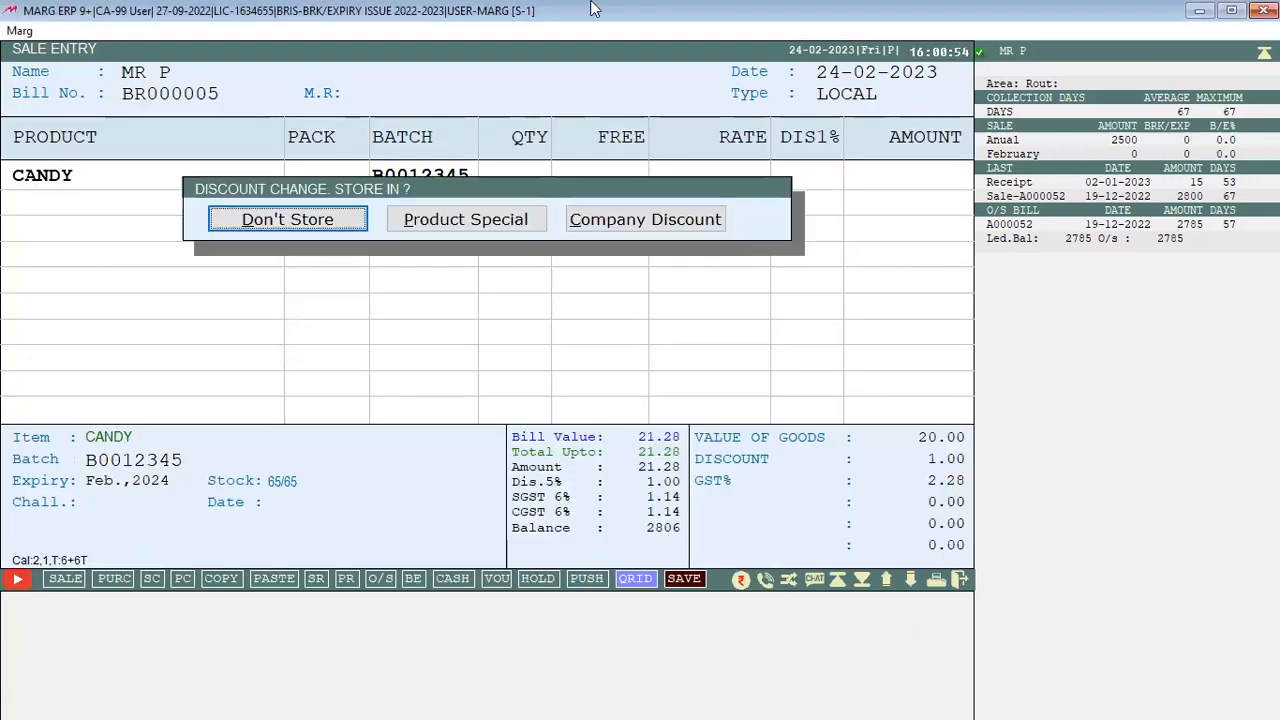
pyautogui.press('Return')
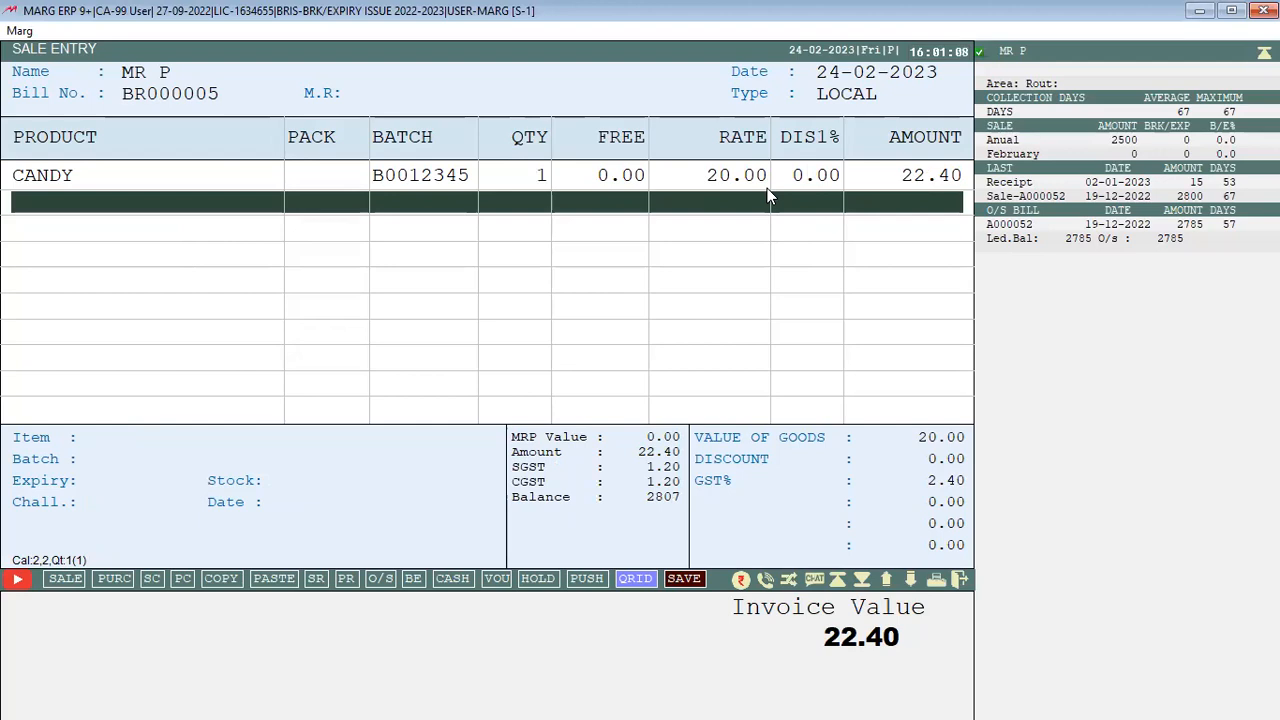
pyautogui.press('Escape')
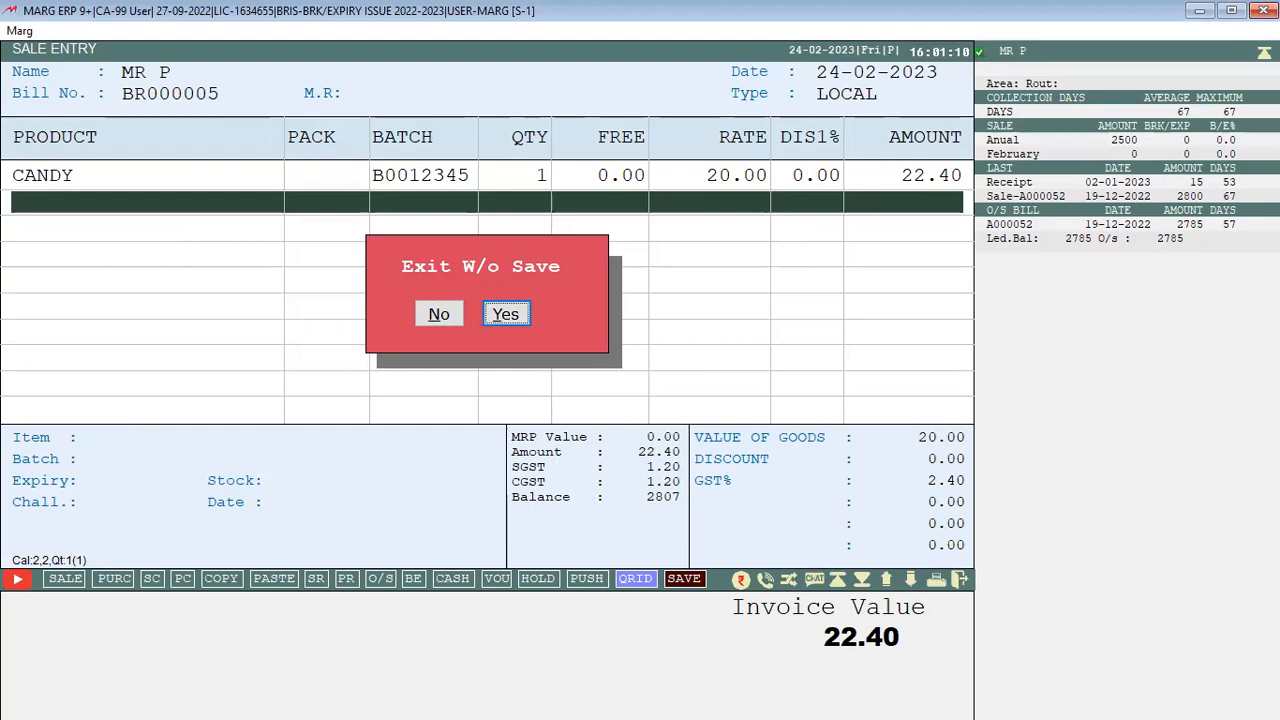
pyautogui.press('Return')
# Start a new sale entry for the same customer and enter 10 CANDY from batch B0012345
pyautogui.press('Return')
pyautogui.press('Return')
pyautogui.press('Return')
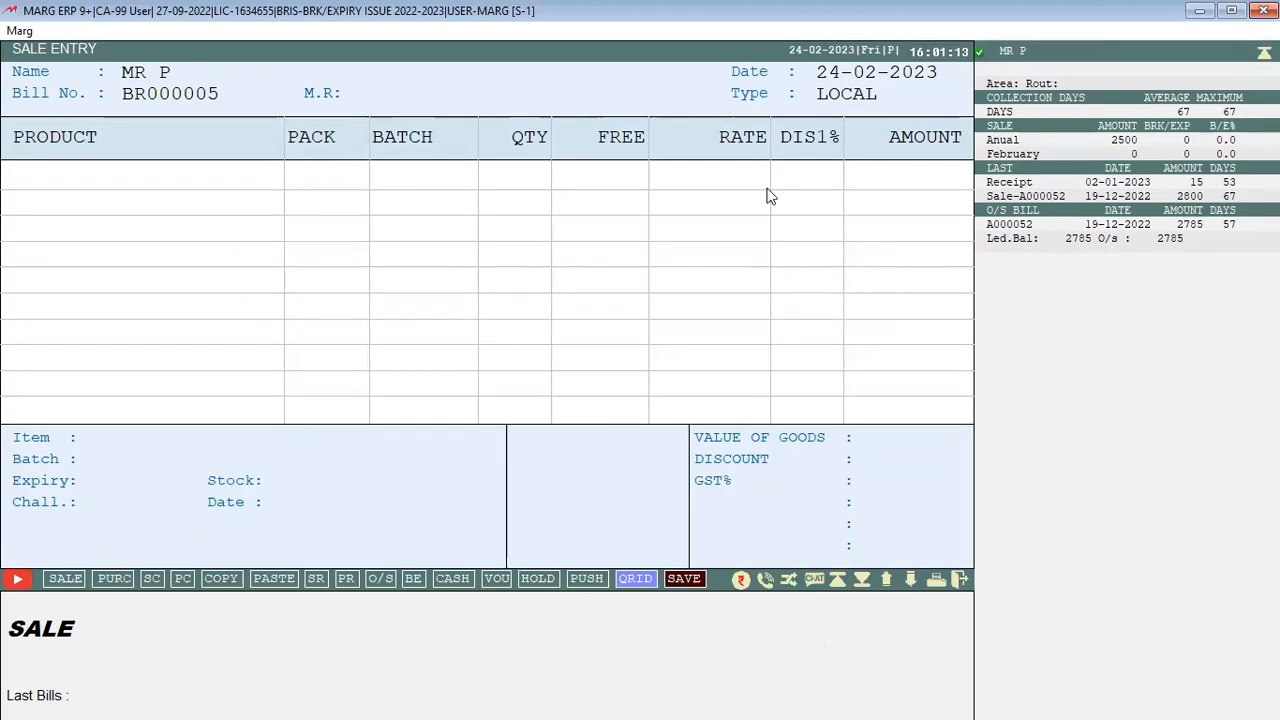
pyautogui.press('Return')
pyautogui.press('Return')
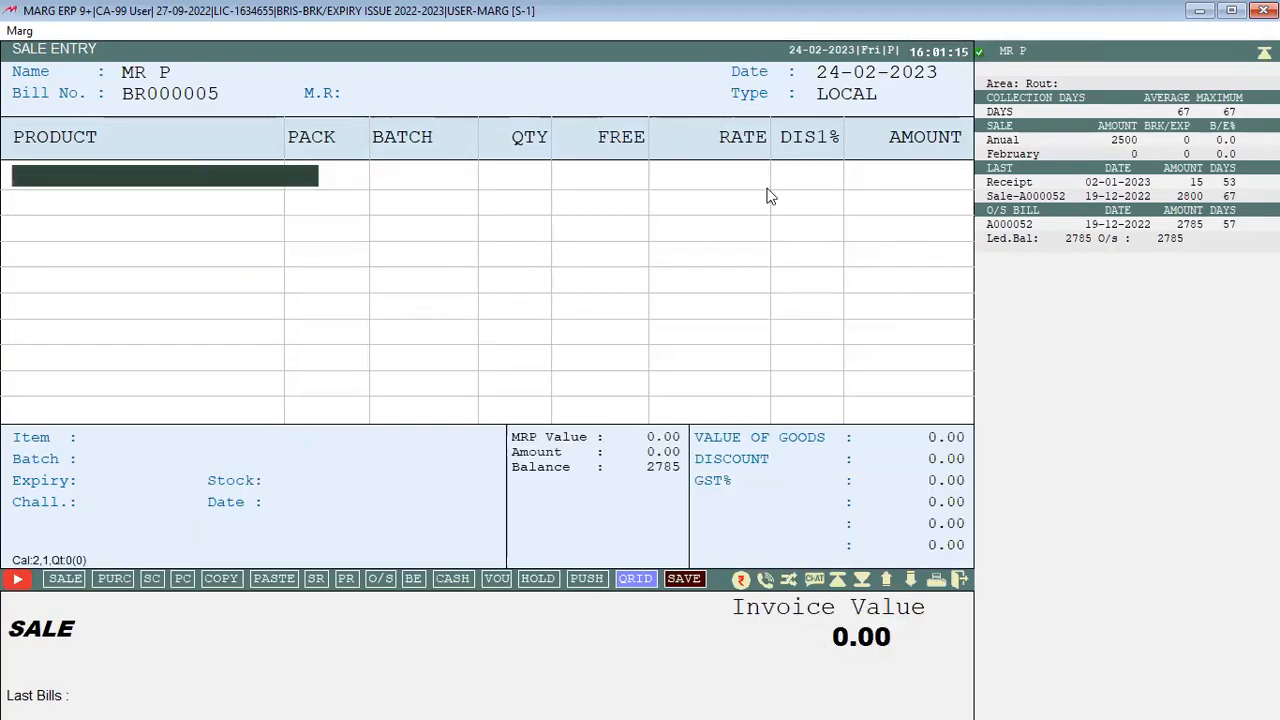
pyautogui.press('Return')
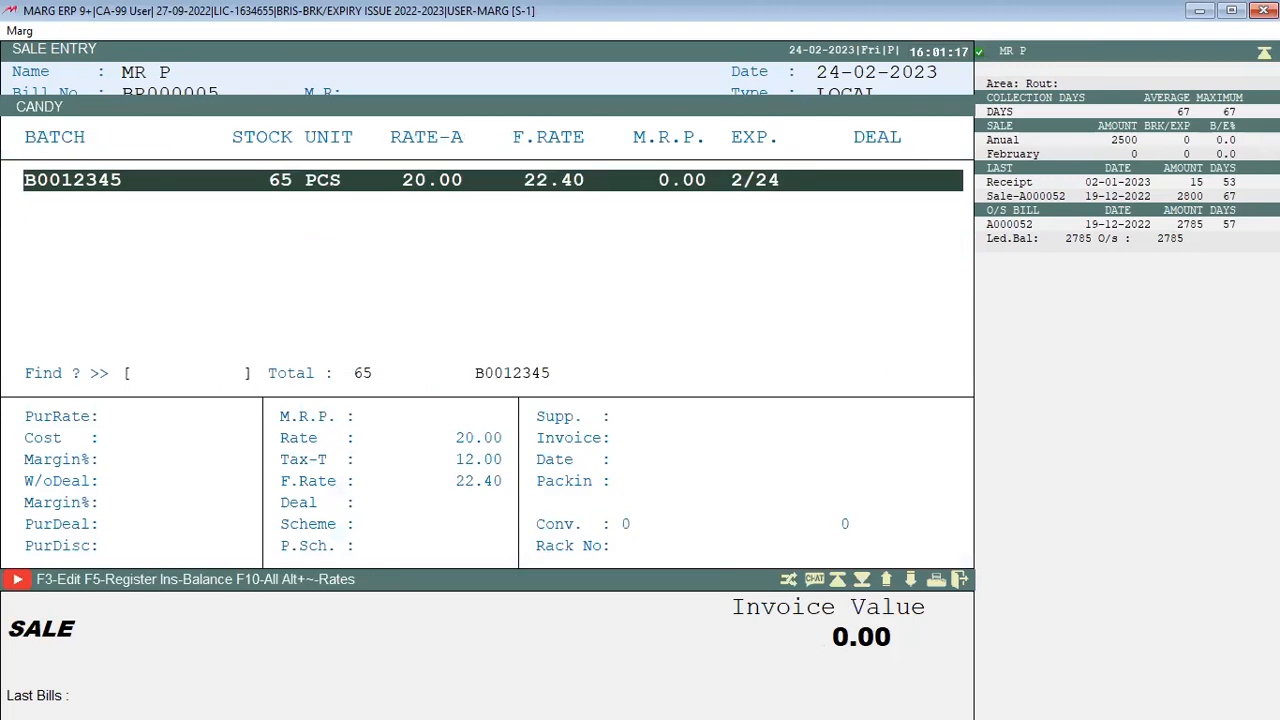
pyautogui.press('Return')
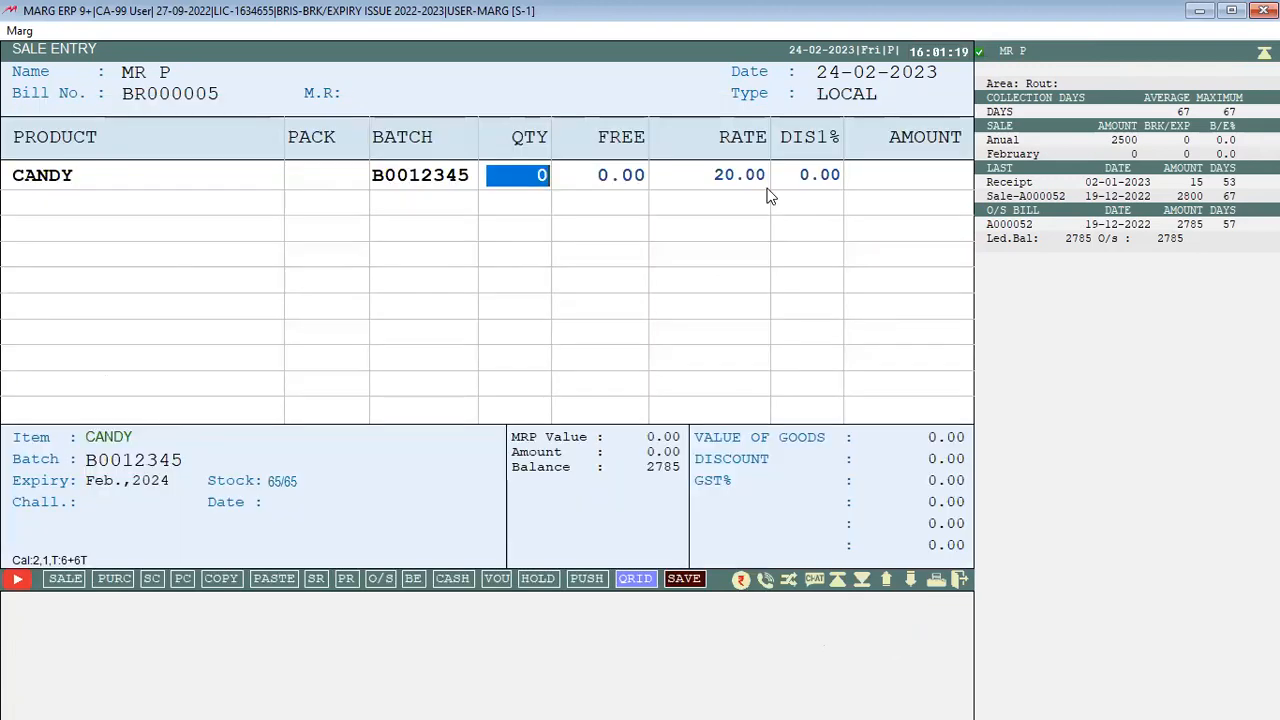
pyautogui.write('10')
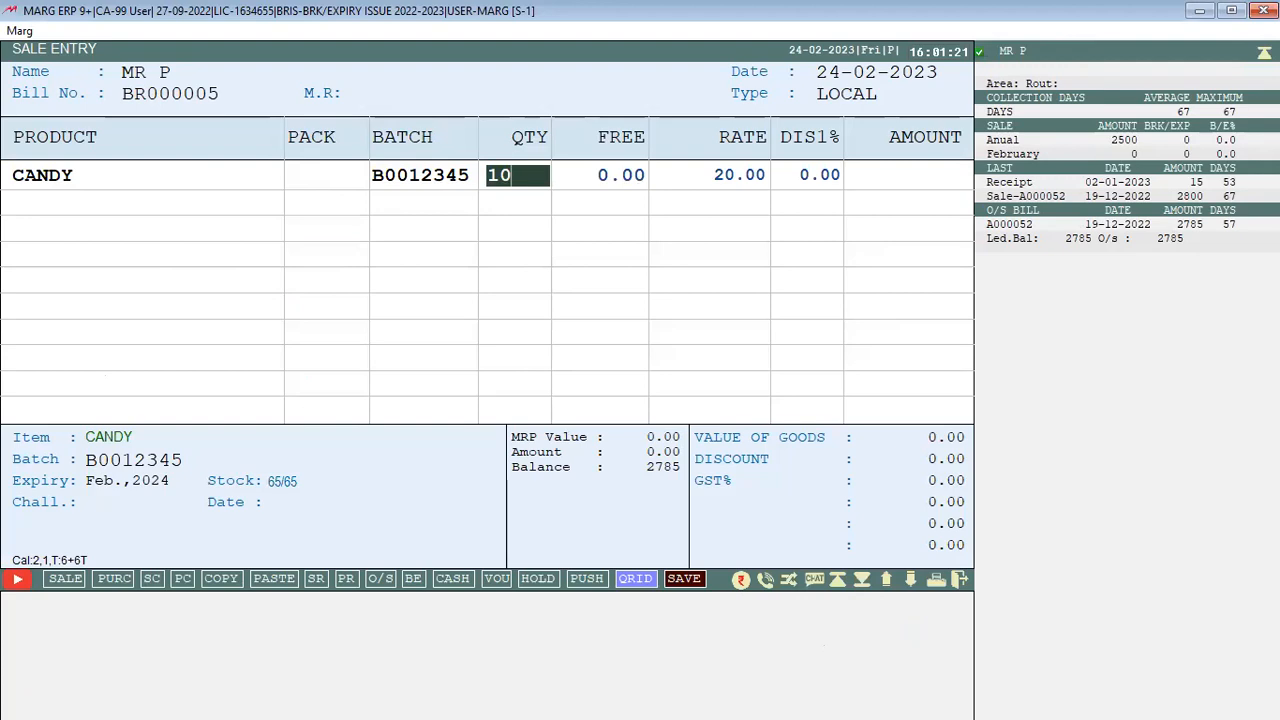
pyautogui.press('Return')
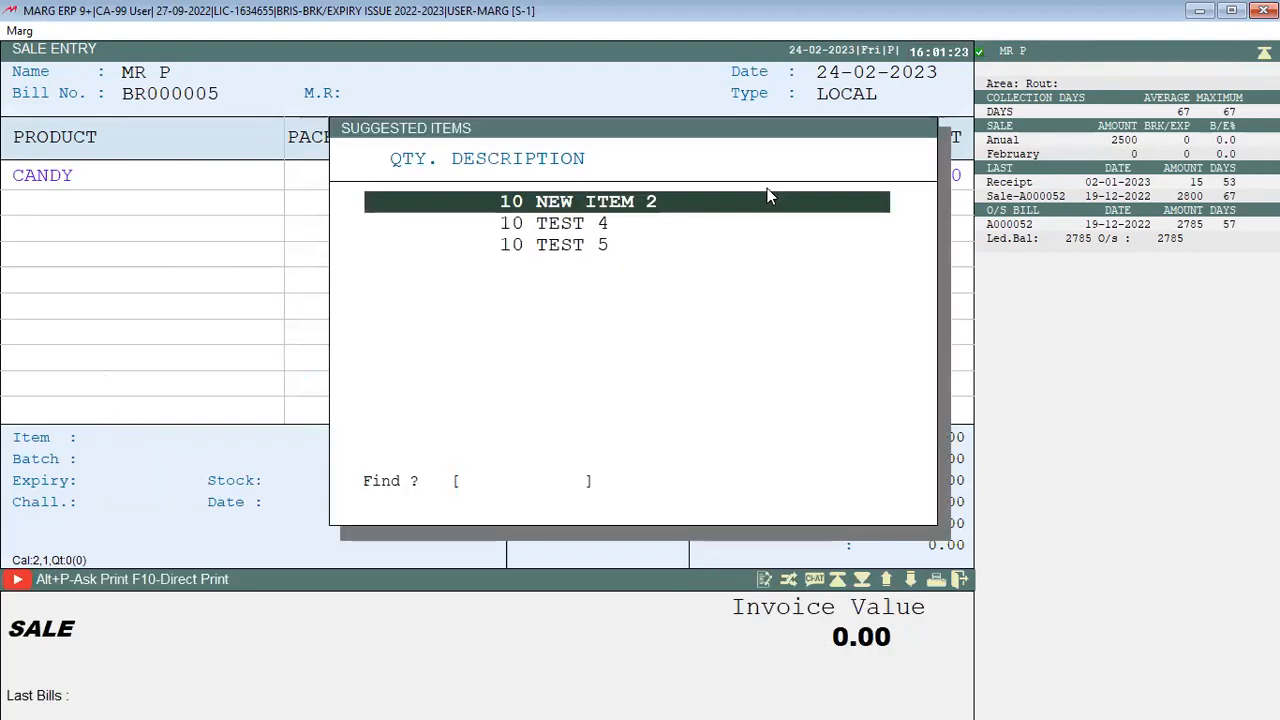
# Dismiss the suggested items and close the CANDY sale entry without saving
pyautogui.press('Escape')
pyautogui.press('Escape')
pyautogui.press('y')
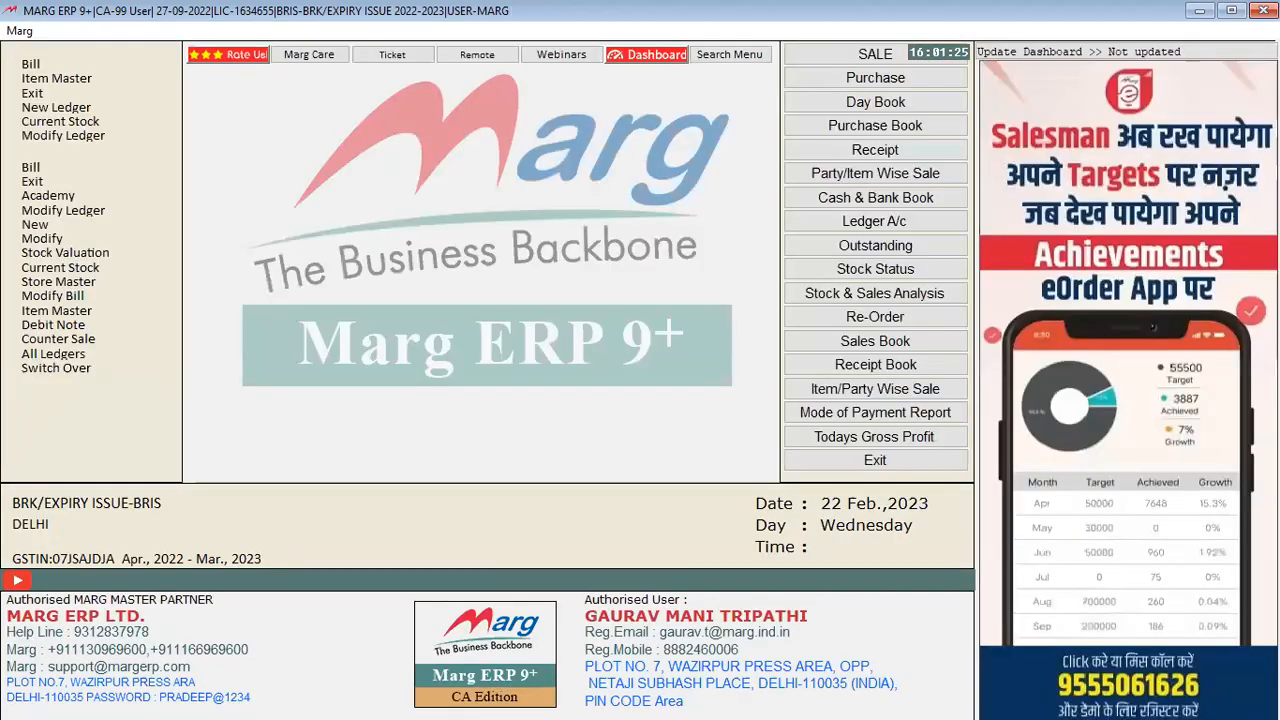
# Open the Suggested Items settings among the Sales Booster's options of the Rate & Discount Master
pyautogui.press('alt')
pyautogui.press('Up')
pyautogui.press('Down')
pyautogui.press('Down')
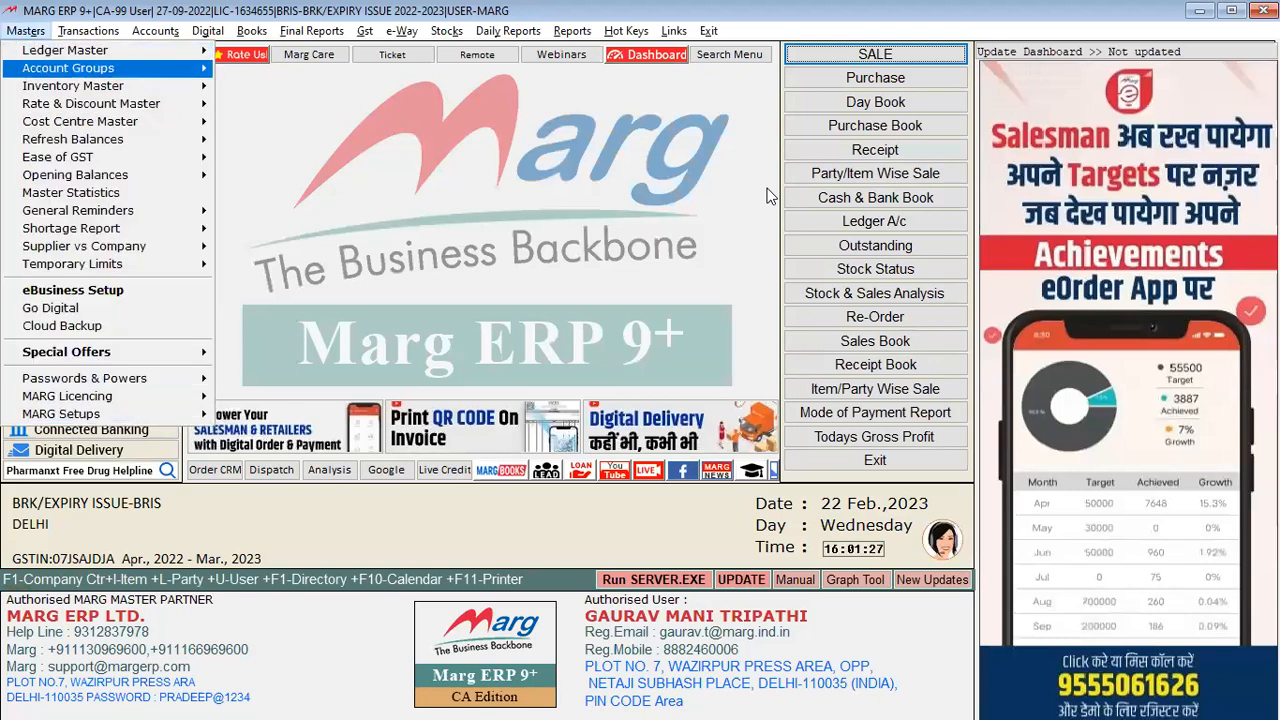
pyautogui.press('Down')
pyautogui.press('Down')
pyautogui.press('Right')
pyautogui.press('Down')
pyautogui.press('Down')
pyautogui.press('Down')
pyautogui.press('Down')
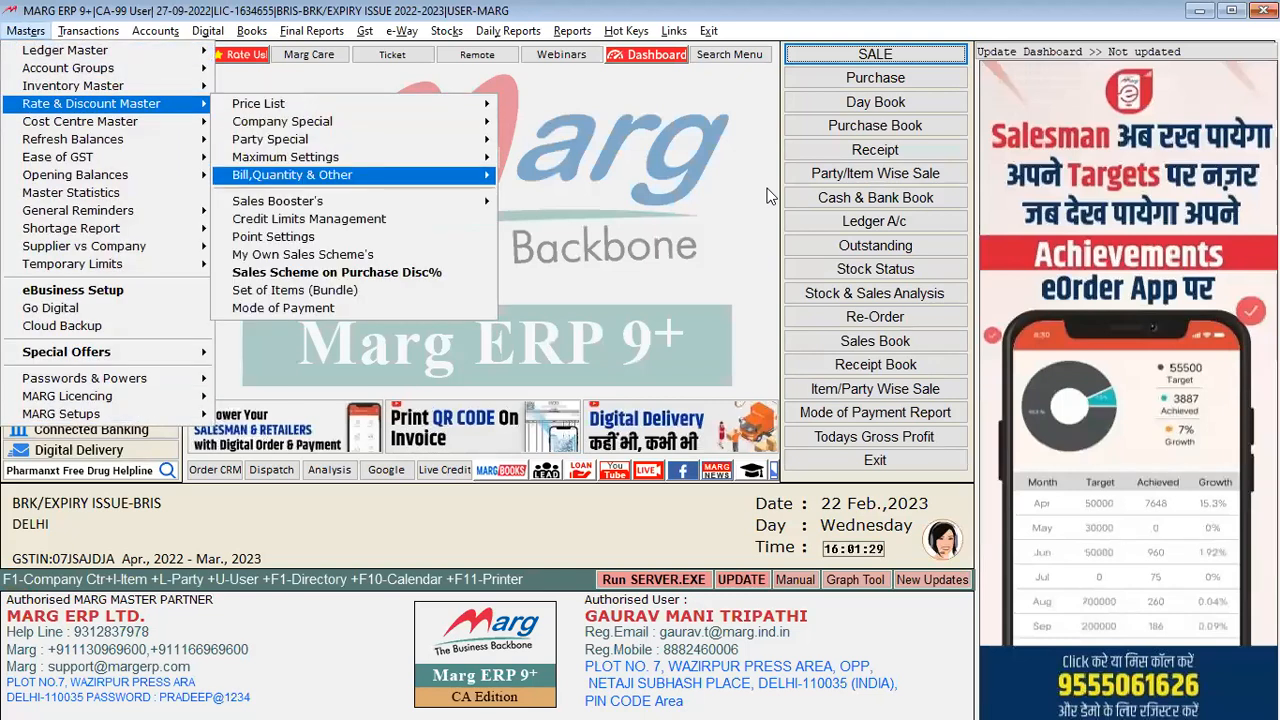
pyautogui.press('Down')
pyautogui.press('Down')
pyautogui.press('Down')
pyautogui.press('Down')
pyautogui.press('Down')
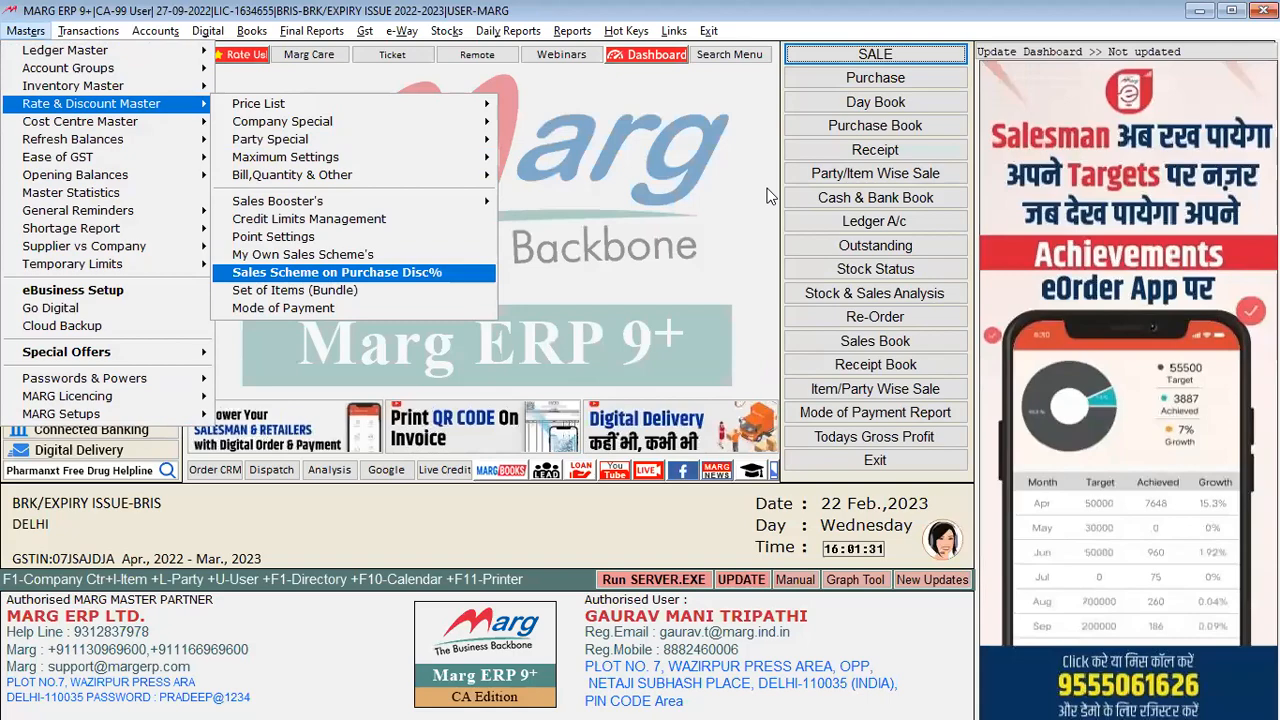
pyautogui.press('Up')
pyautogui.press('Up')
pyautogui.press('Up')
pyautogui.press('Up')
pyautogui.press('Right')
pyautogui.press('Down')
pyautogui.press('Down')
pyautogui.press('Down')
pyautogui.press('Down')
pyautogui.press('Down')
pyautogui.press('Return')
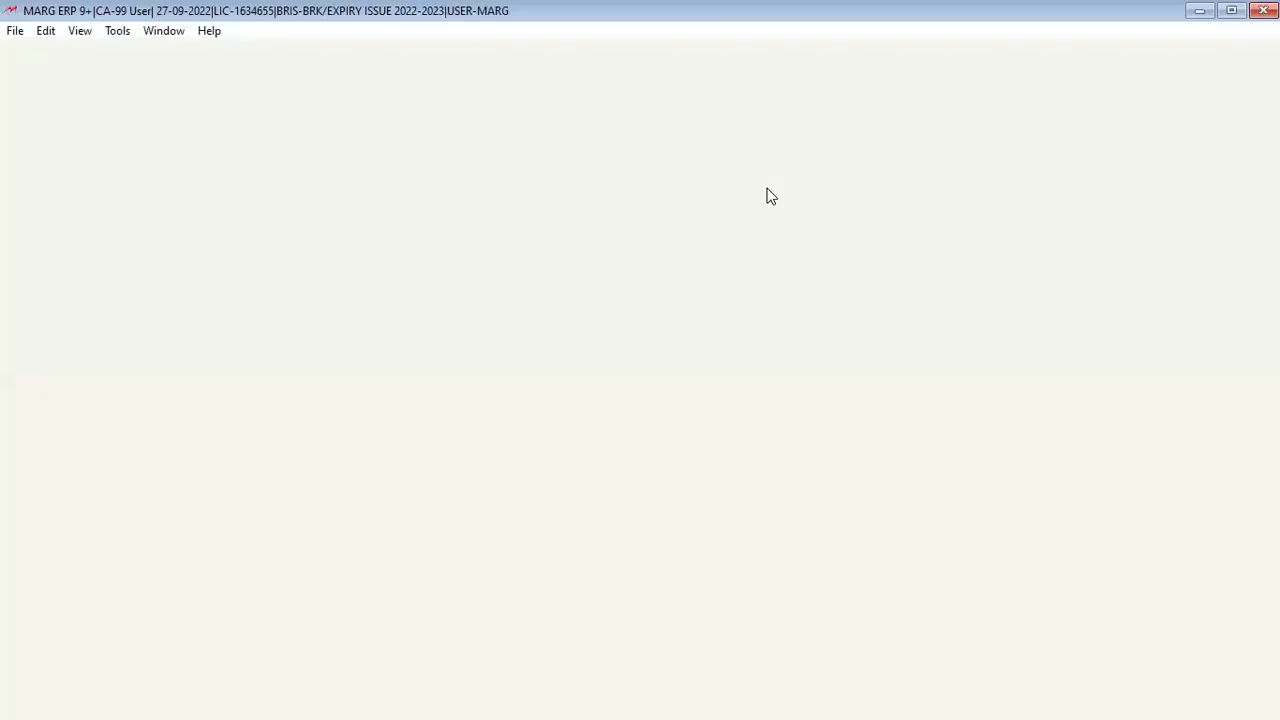
# Delete all three suggested items, NEW ITEM 2, TEST 4 and TEST 5, from CANDY's formula and leave the settings
pyautogui.press('Return')
pyautogui.press('Up')
pyautogui.press('Up')
pyautogui.press('Up')
pyautogui.press('Delete')
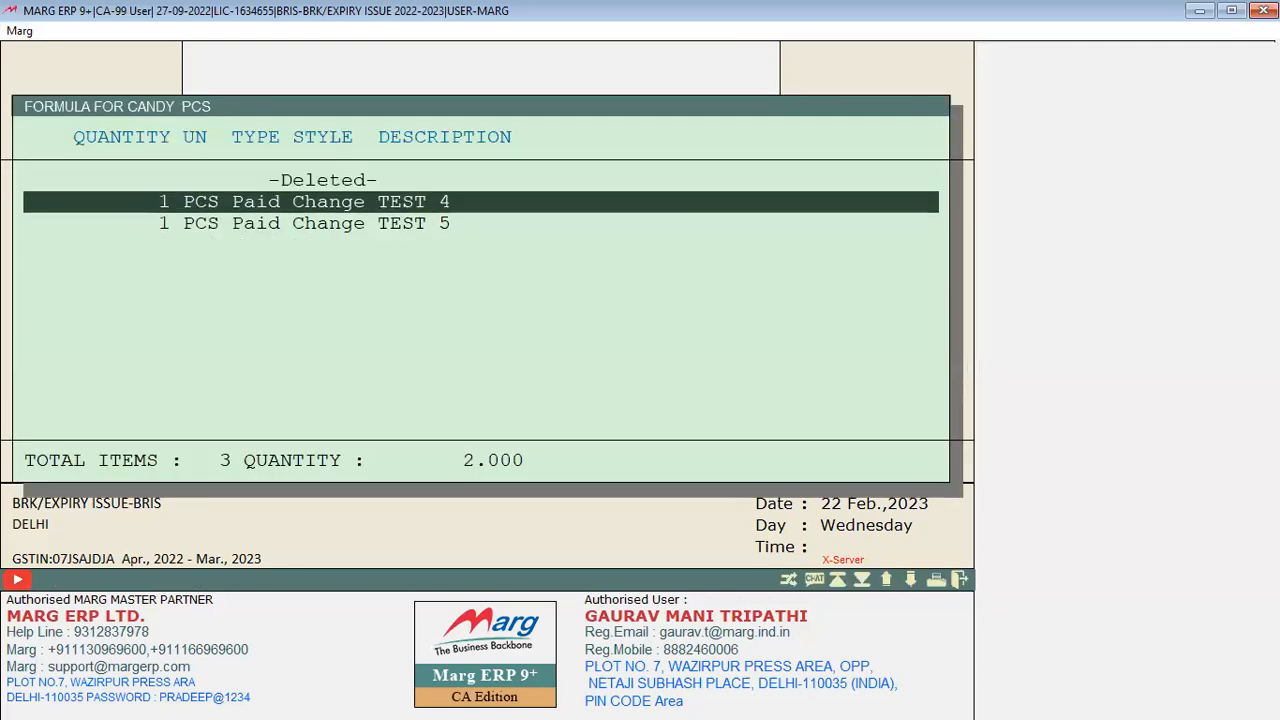
pyautogui.press('Delete')
pyautogui.press('Delete')
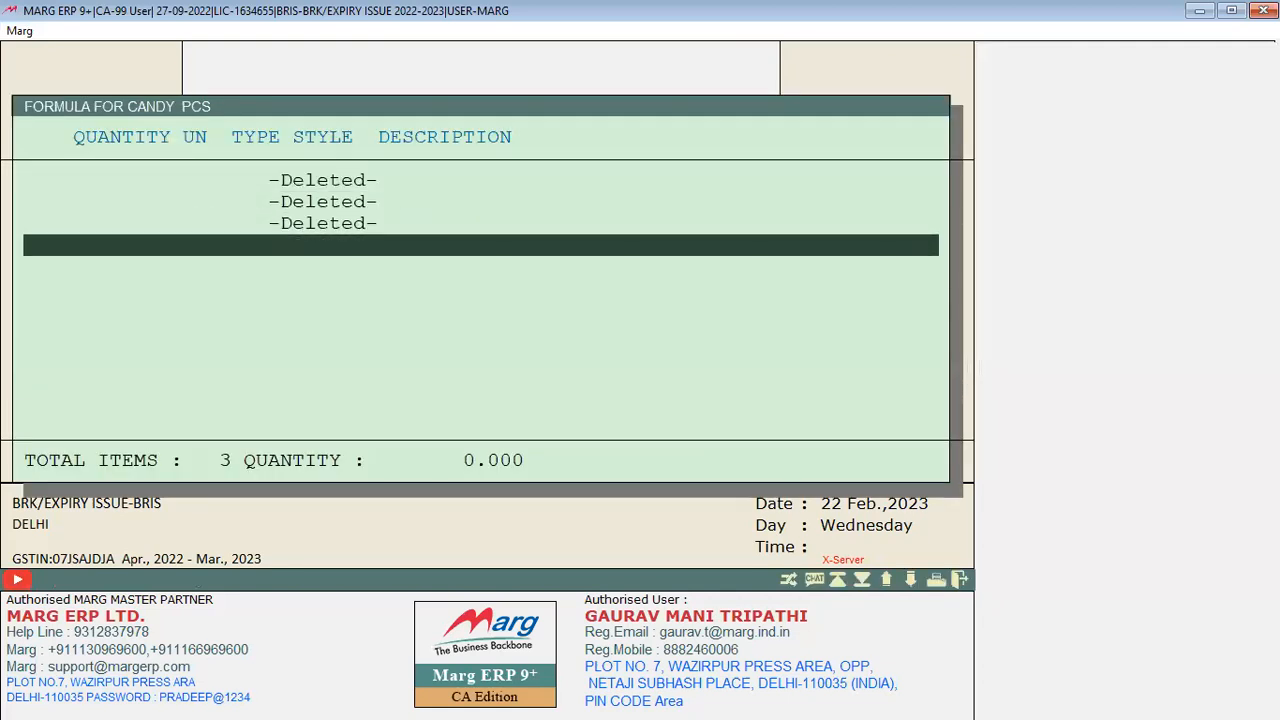
pyautogui.press('Escape')
pyautogui.press('Escape')
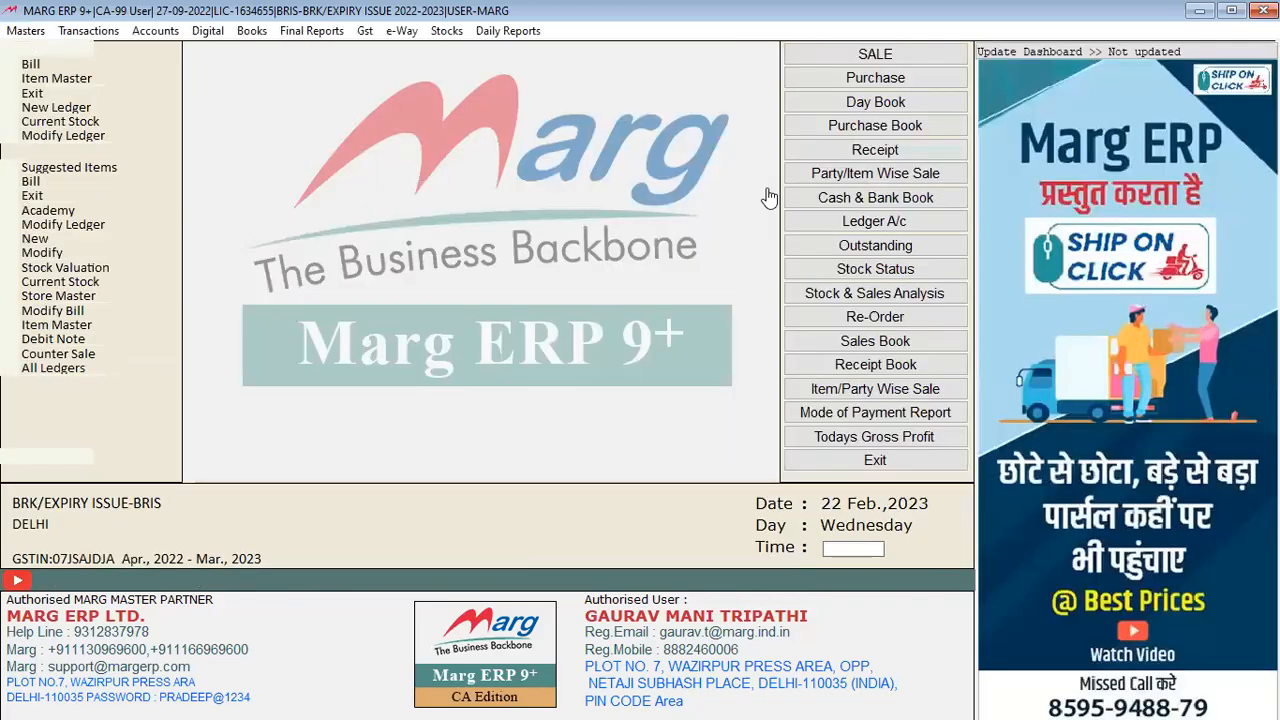
# Start a new sale entry for the same customer and add 10 CANDY from batch B0012345
pyautogui.hotkey('alt', 'n')
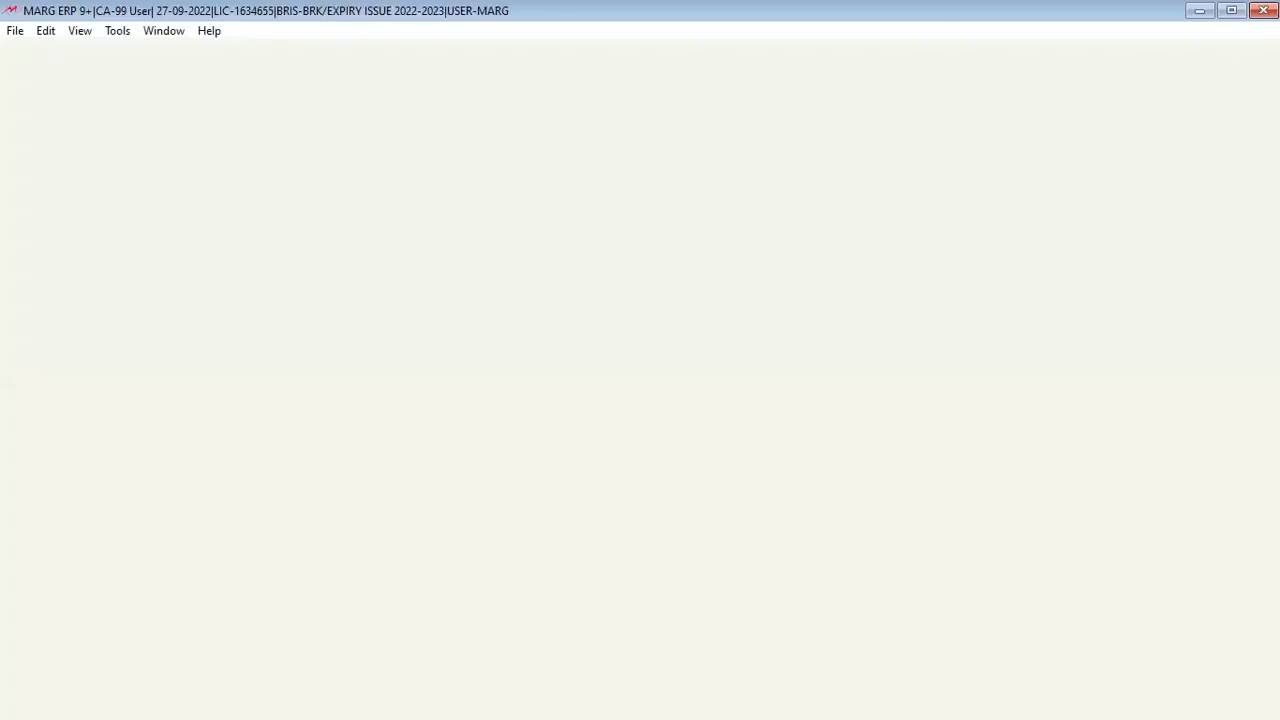
pyautogui.press('Return')
pyautogui.press('Return')
pyautogui.press('Return')
pyautogui.press('Return')
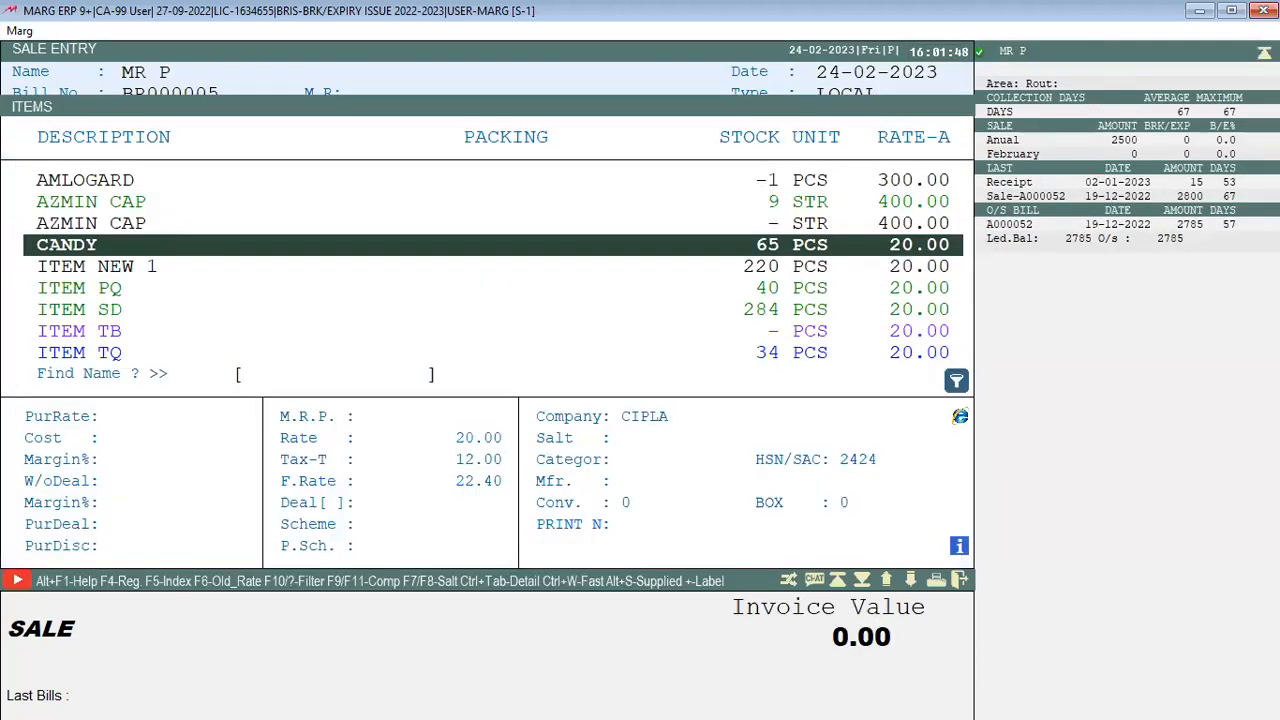
pyautogui.press('Return')
pyautogui.press('Return')
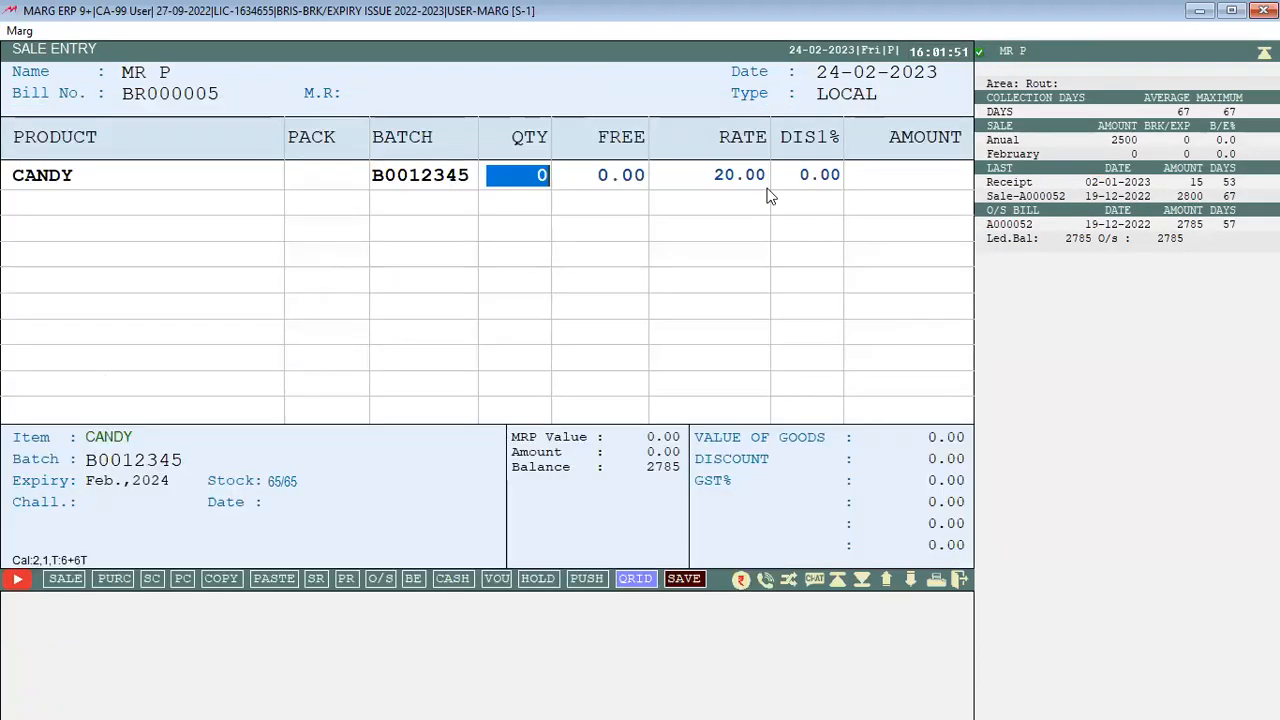
pyautogui.write('10')
pyautogui.press('Return')
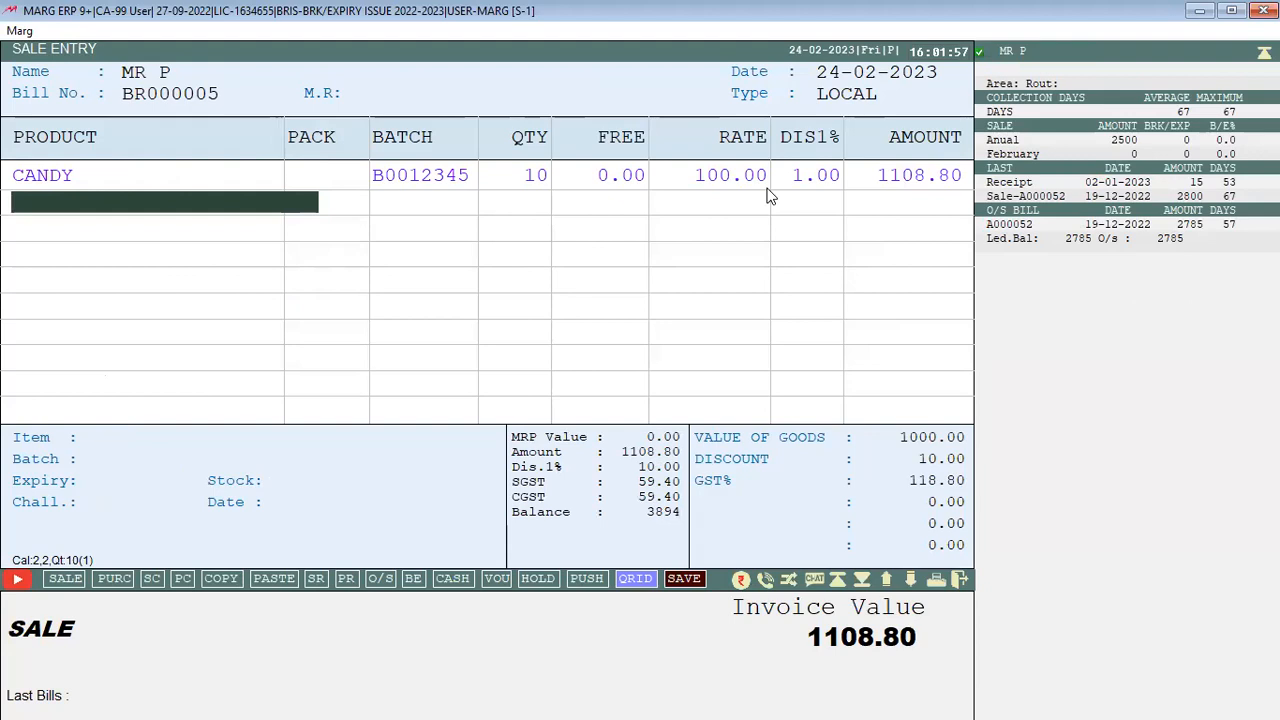
# Try to add 12 ITEM NEW 1 from batch B0098 below CANDY, declining negative stock
pyautogui.press('Up')
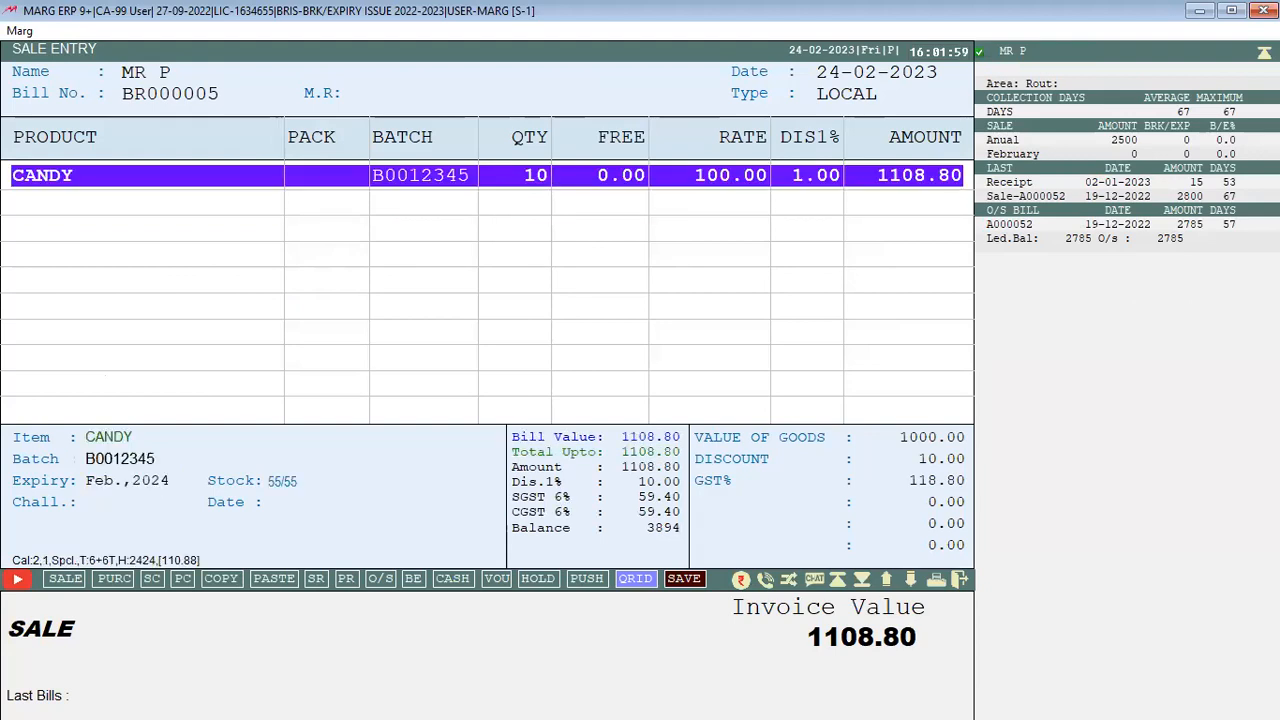
pyautogui.press('Down')
pyautogui.press('Return')
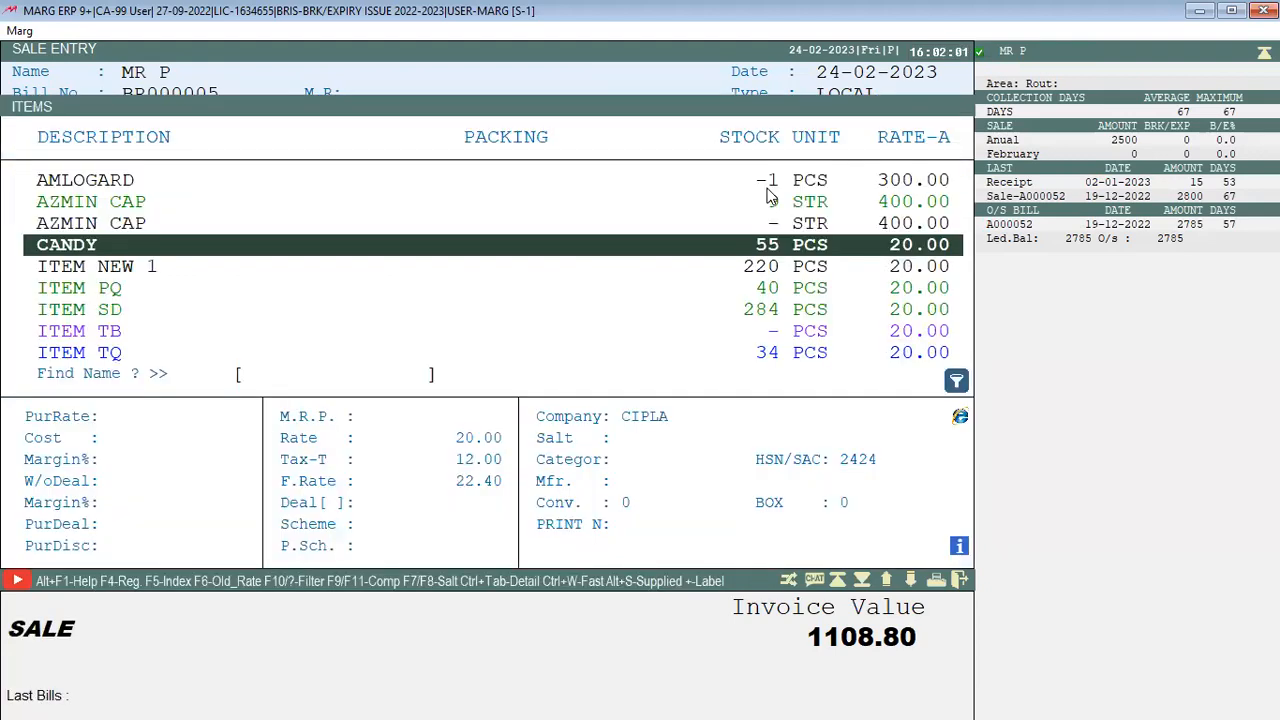
pyautogui.press('Down')
pyautogui.press('Return')
pyautogui.press('Return')
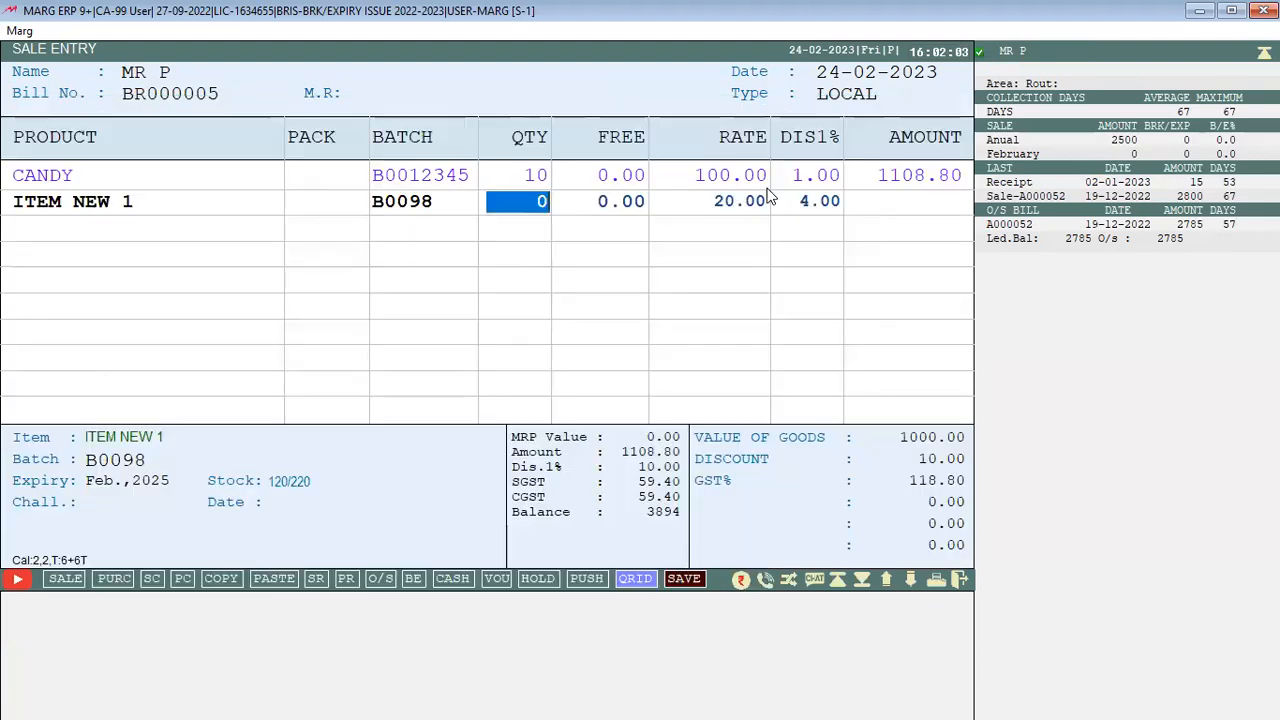
pyautogui.write('12')
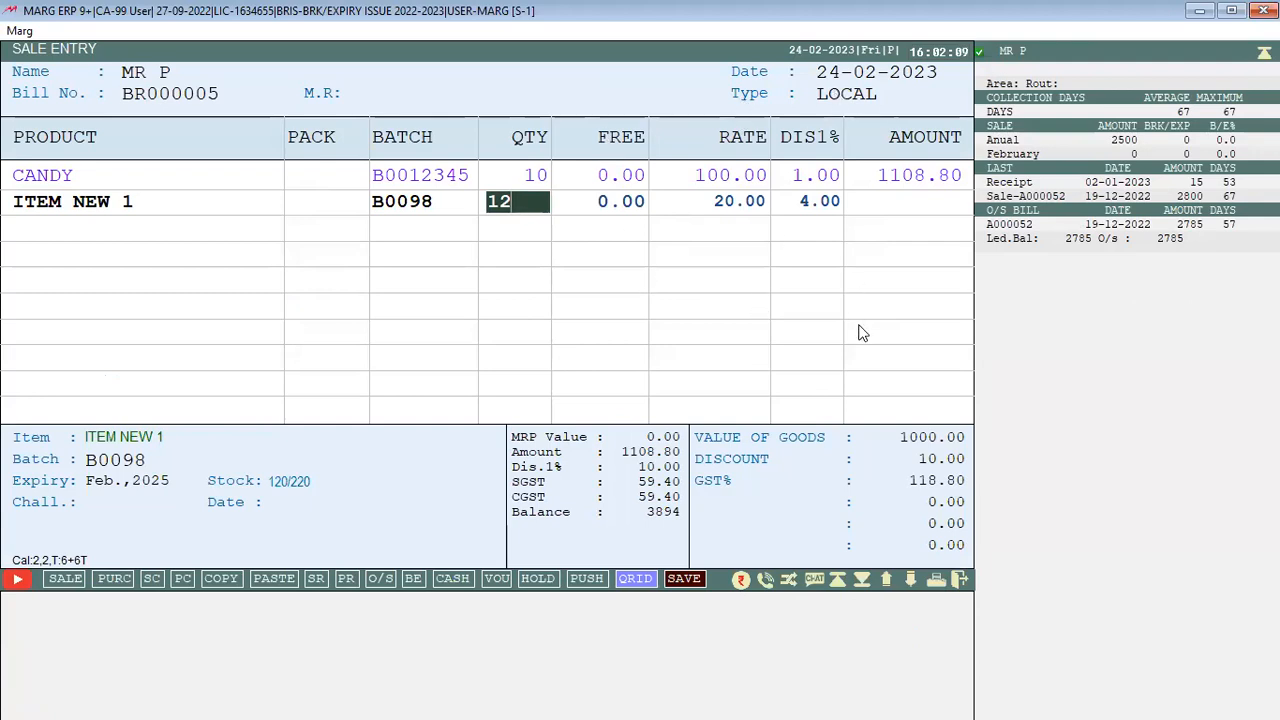
pyautogui.press('Return')
pyautogui.press('Right')
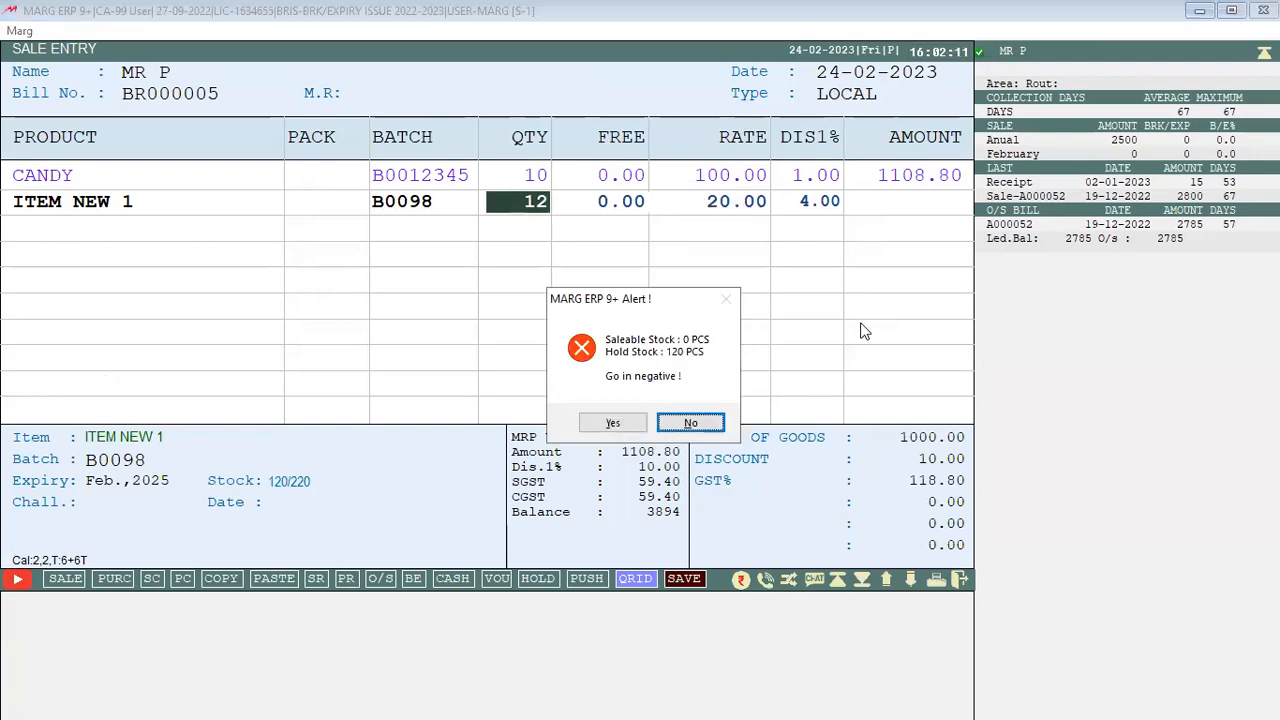
pyautogui.press('Return')
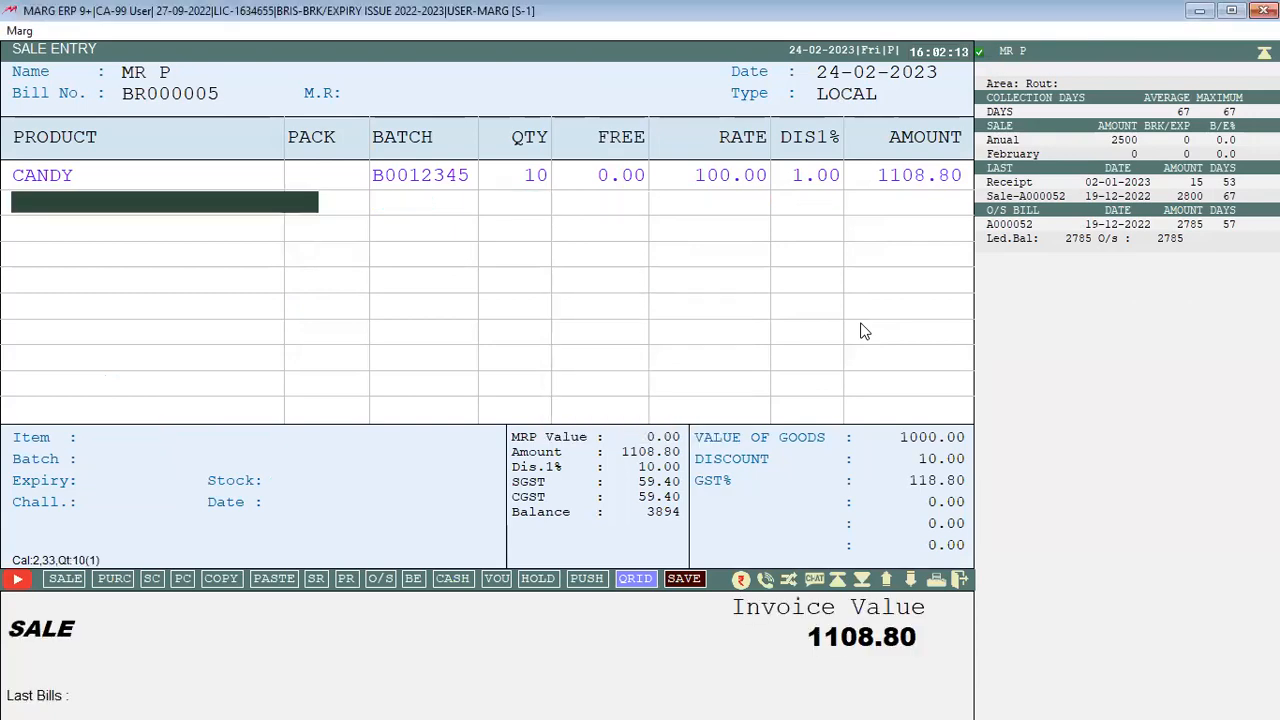
# Add 12 ITEM TQ from batch A123 to the bill as the line below CANDY
pyautogui.press('Return')
pyautogui.press('Down')
pyautogui.press('Down')
pyautogui.press('Down')
pyautogui.press('Down')
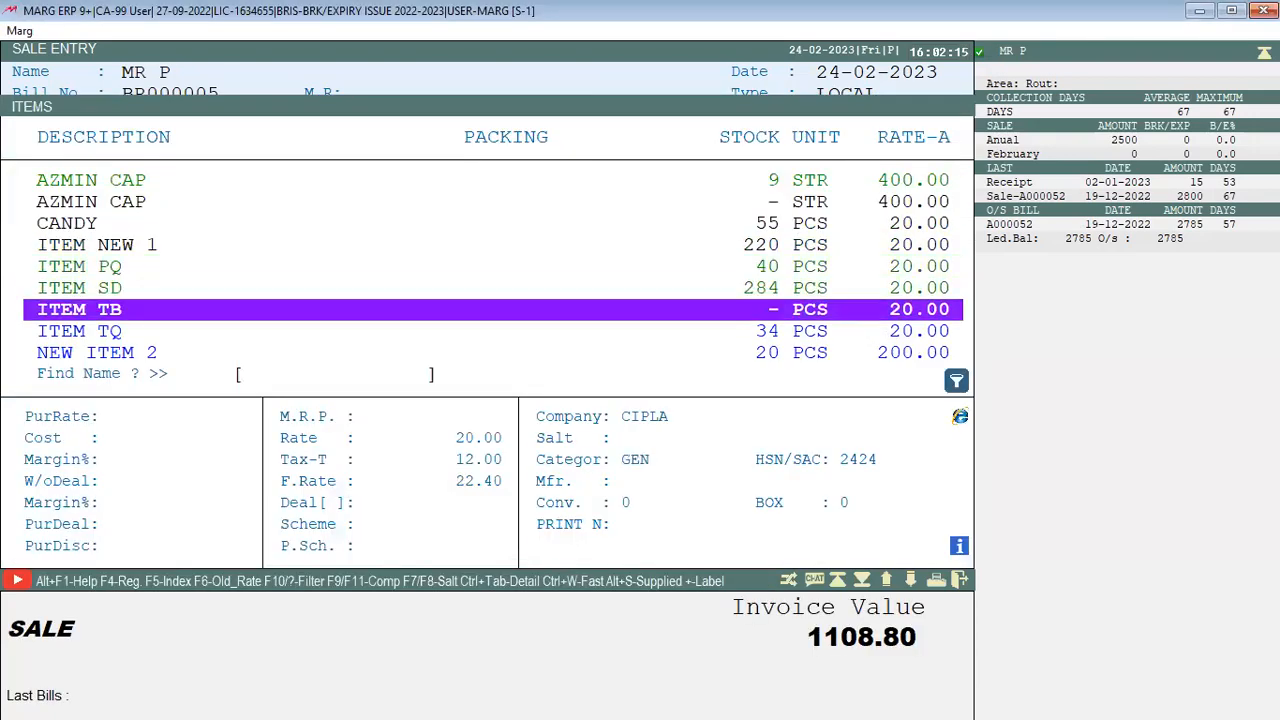
pyautogui.press('Return')
pyautogui.press('Return')
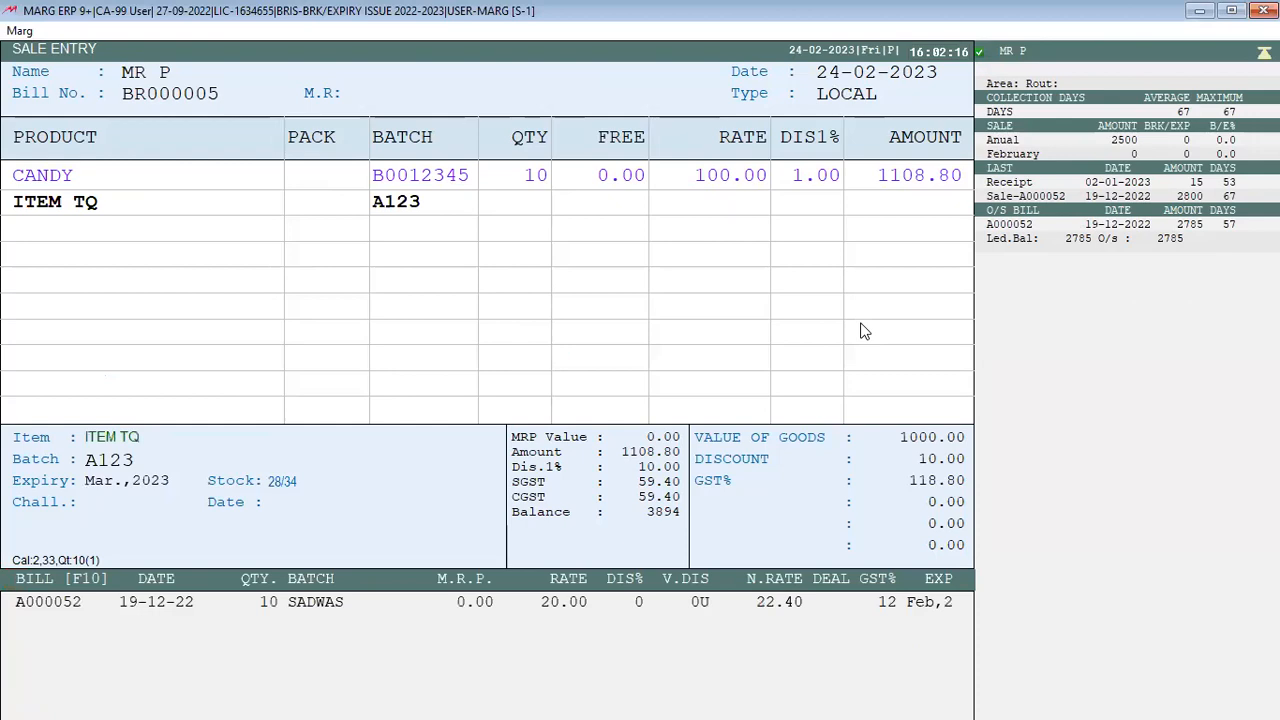
pyautogui.write('12')
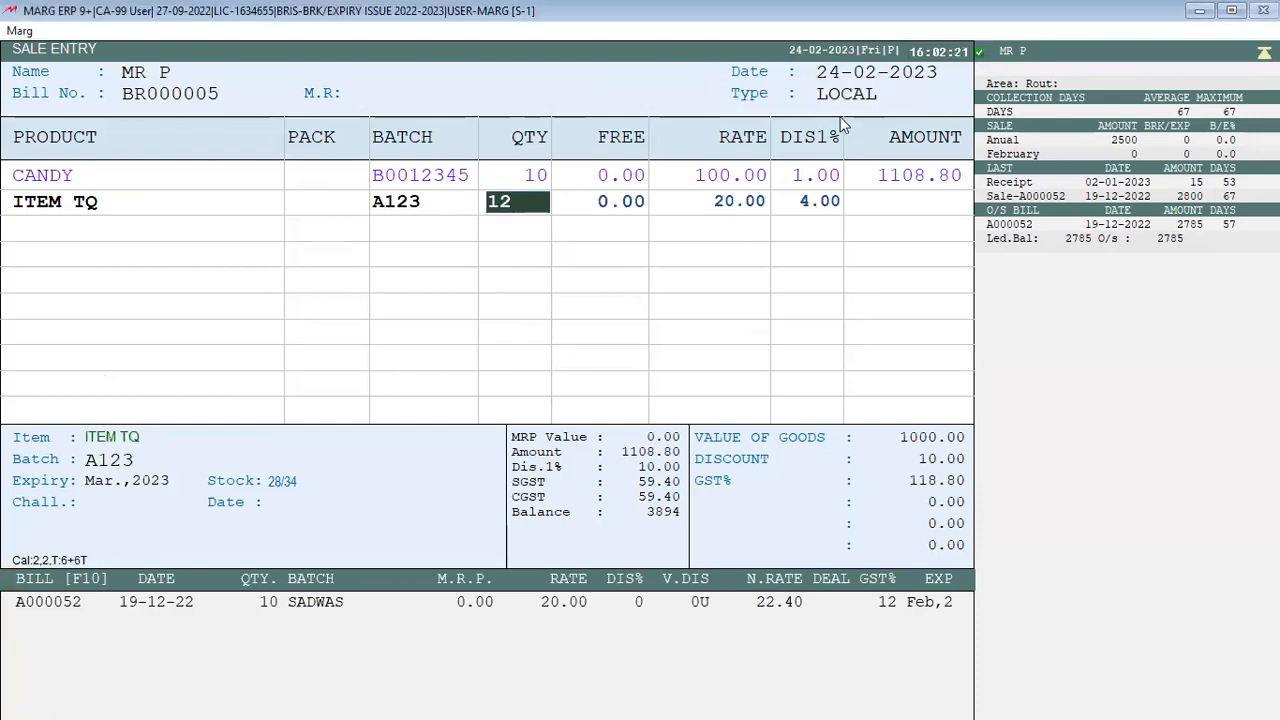
pyautogui.press('Return')
pyautogui.press('Return')
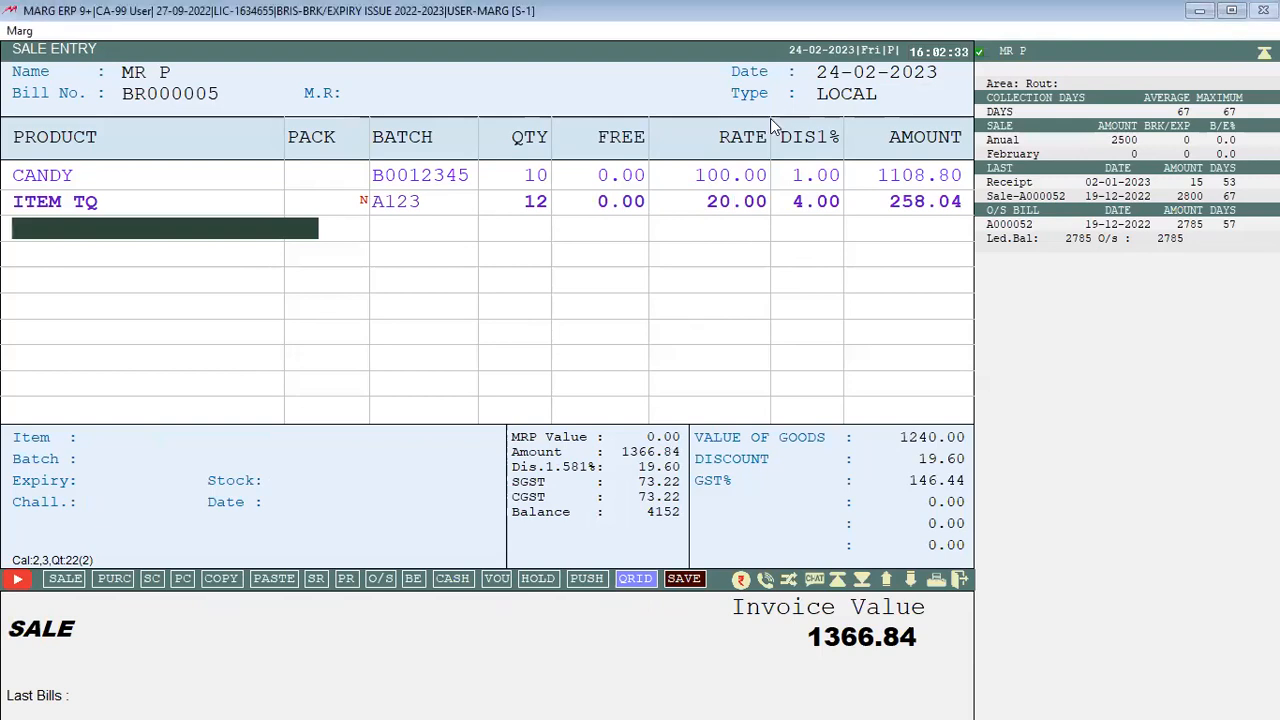
# Close the sale entry containing CANDY and ITEM TQ without saving
pyautogui.click(677, 8)
pyautogui.press('Escape')
pyautogui.press('Escape')
pyautogui.press('Right')
pyautogui.press('Return')
# Start a new sale entry for the same customer and add 2 ITEM TQ from batch A123
pyautogui.press('Return')
pyautogui.press('Return')
pyautogui.press('Return')
pyautogui.press('Return')
pyautogui.press('Return')
pyautogui.write('2')
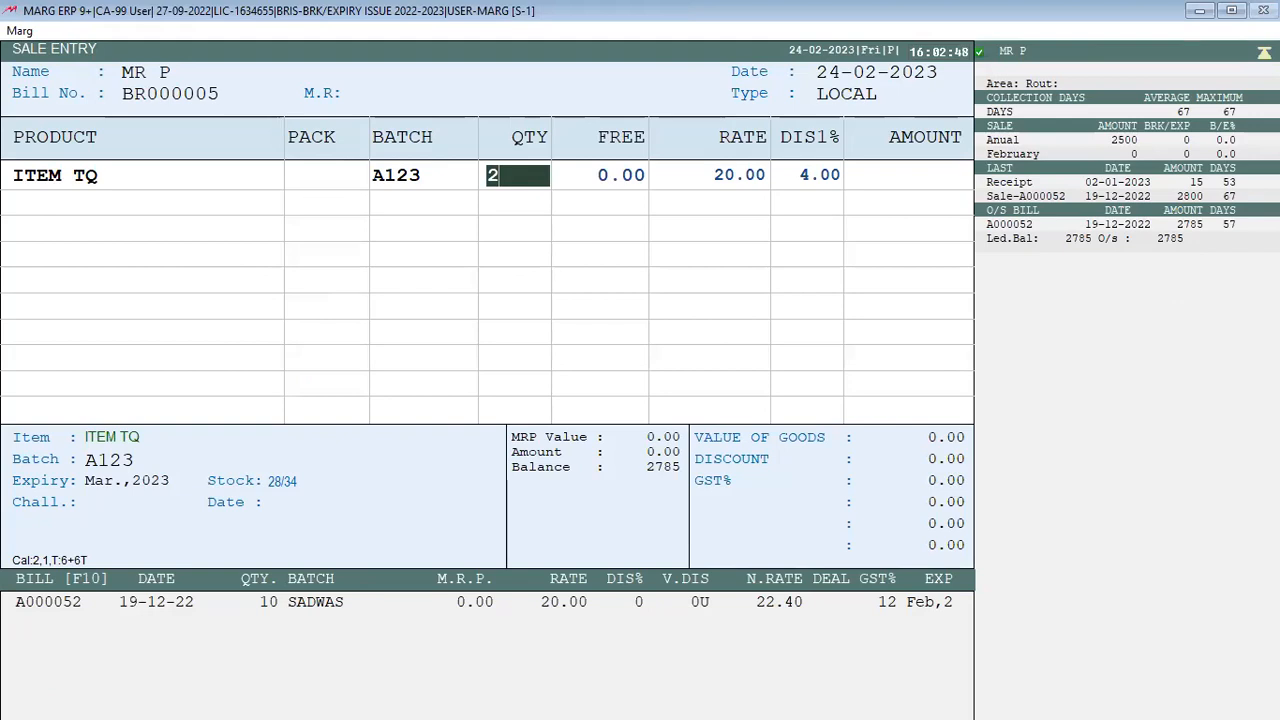
pyautogui.press('Return')
pyautogui.press('Return')
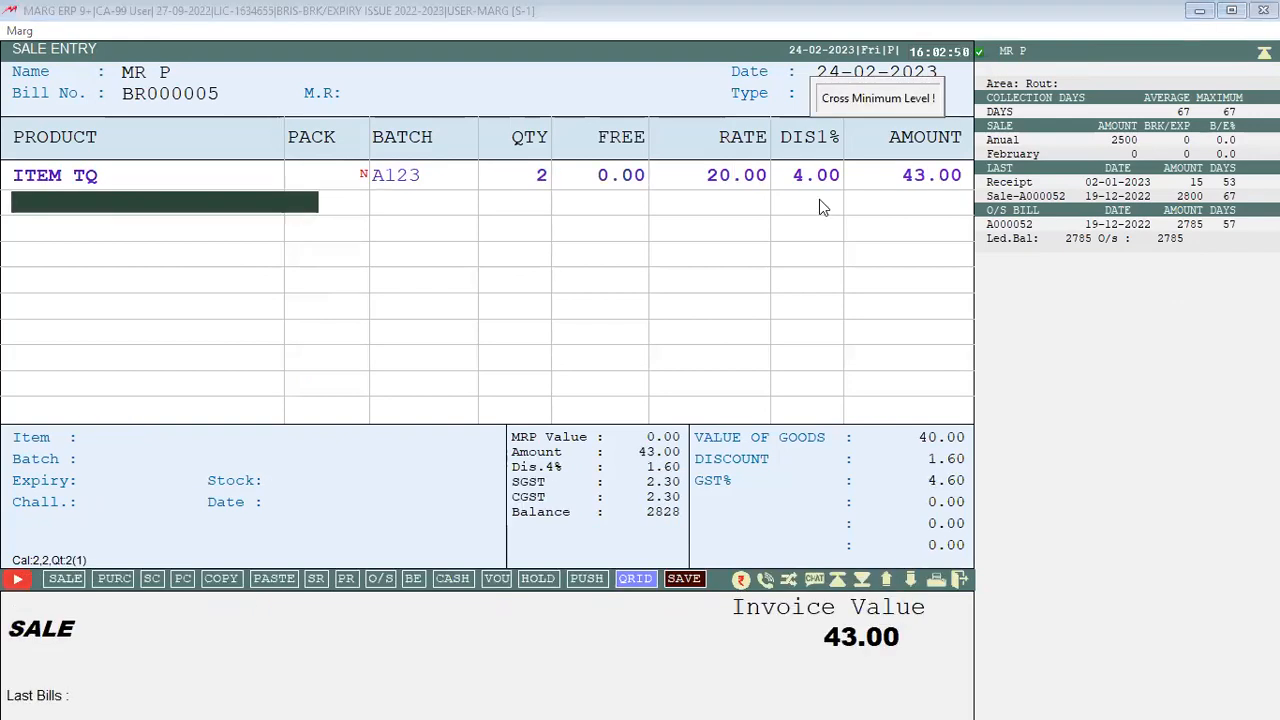
# Reopen the ITEM TQ line to check which fields it stops on, and close the sale entry without saving
pyautogui.press('Up')
pyautogui.press('Return')
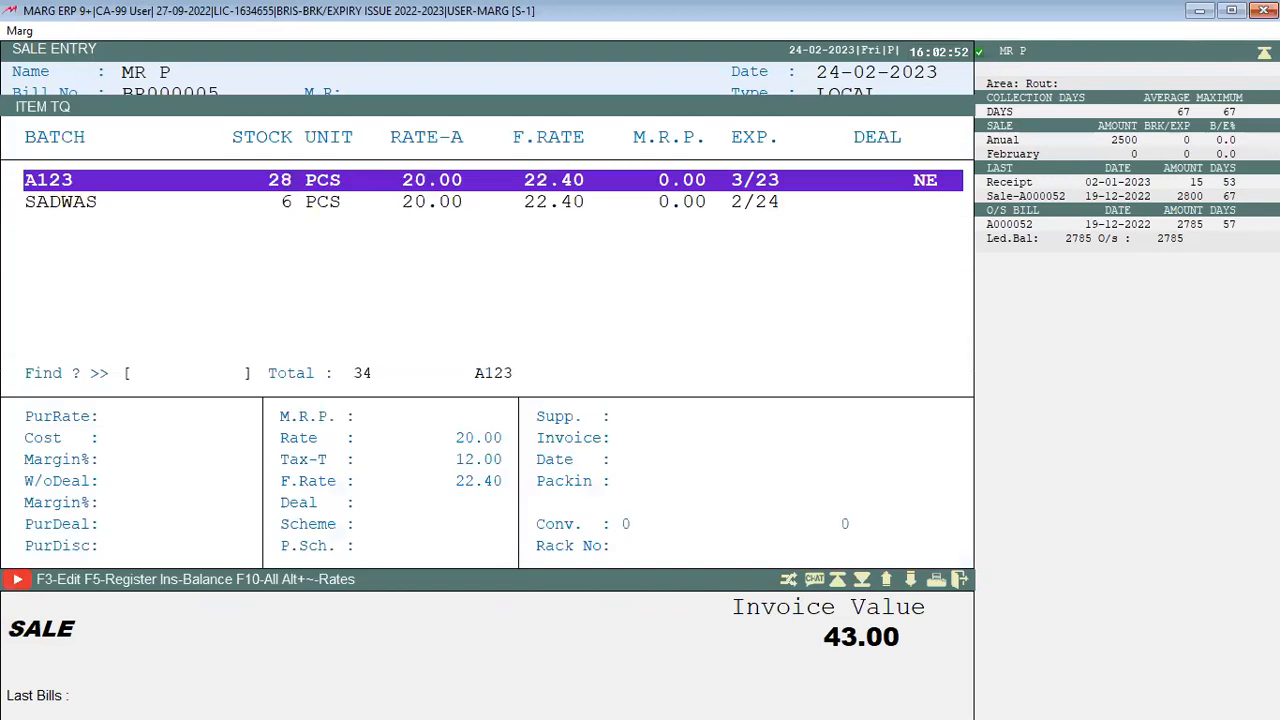
pyautogui.press('Return')
pyautogui.press('Return')
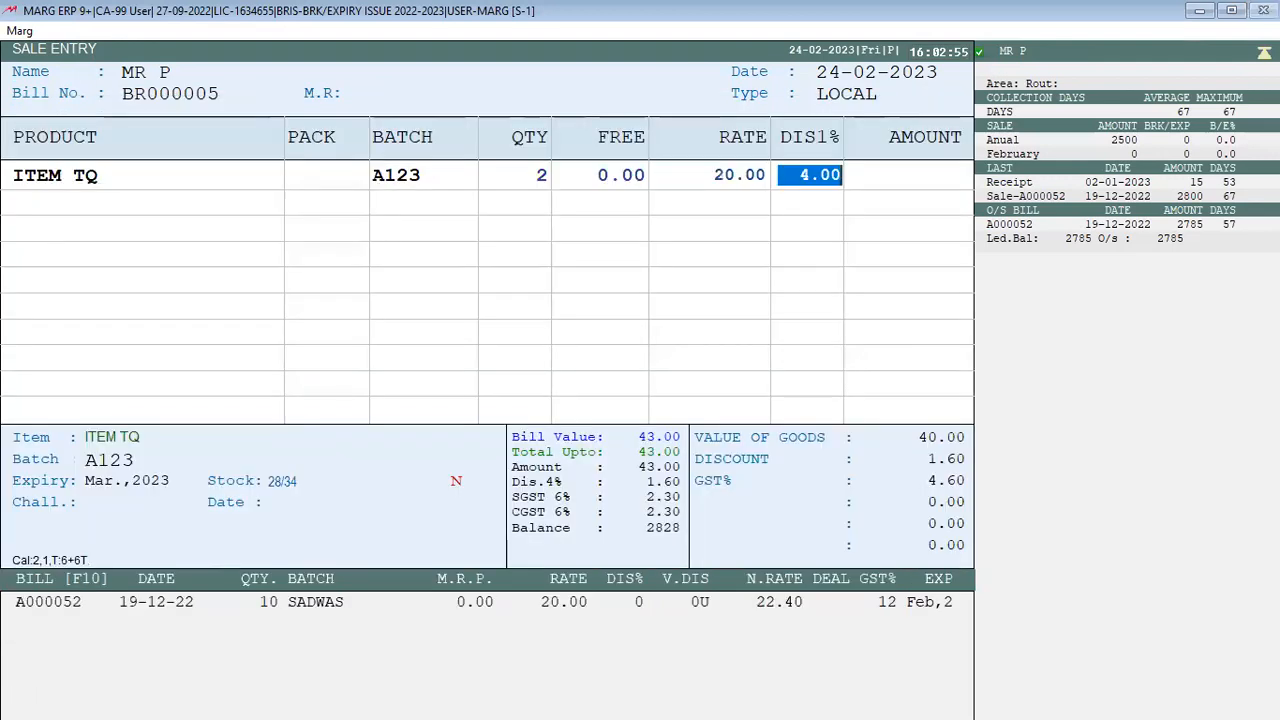
pyautogui.press('Return')
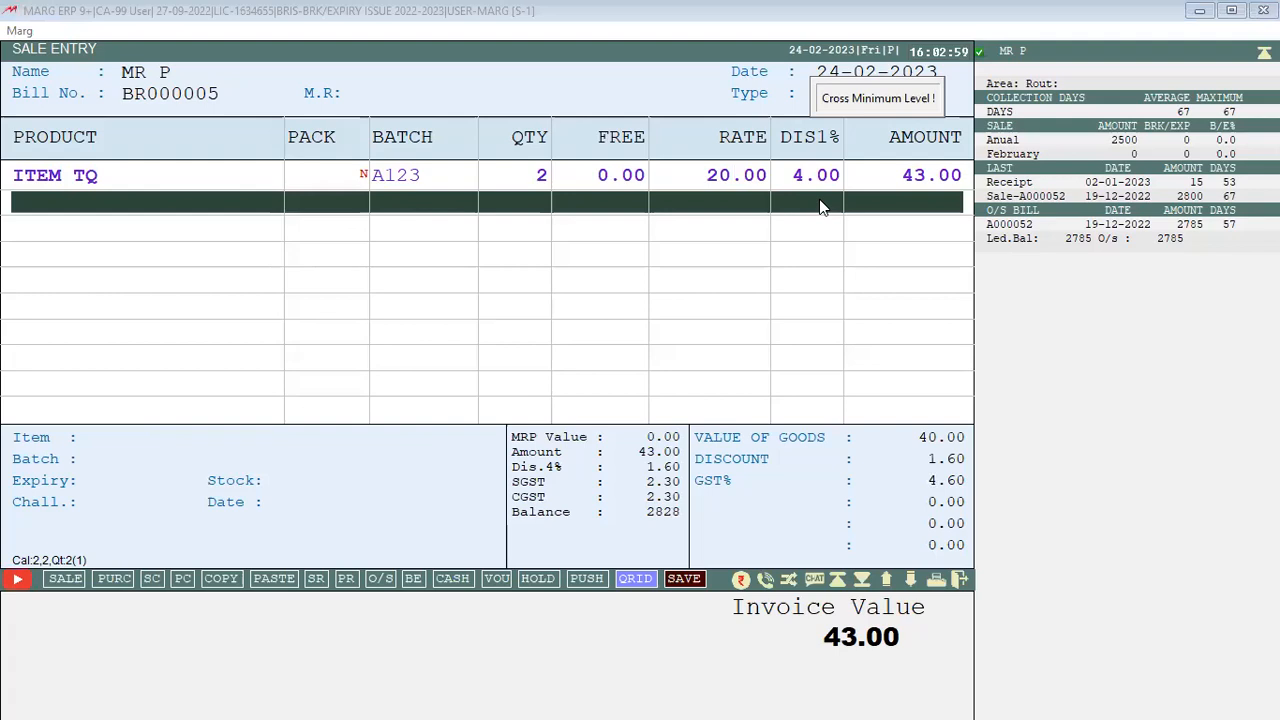
pyautogui.press('Escape')
pyautogui.press('Return')
# Start another sale entry for the same customer and add 5 ITEM TQ from batch A123
pyautogui.press('Return')
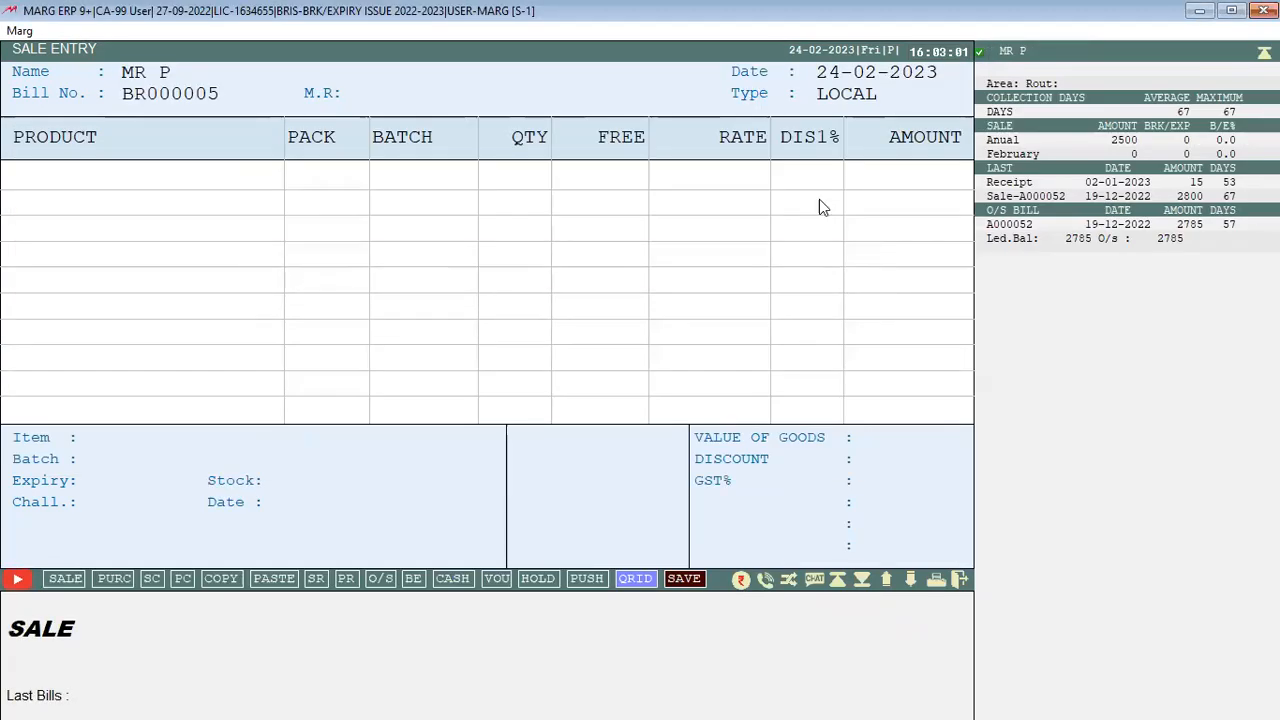
pyautogui.press('Return')
pyautogui.press('Return')
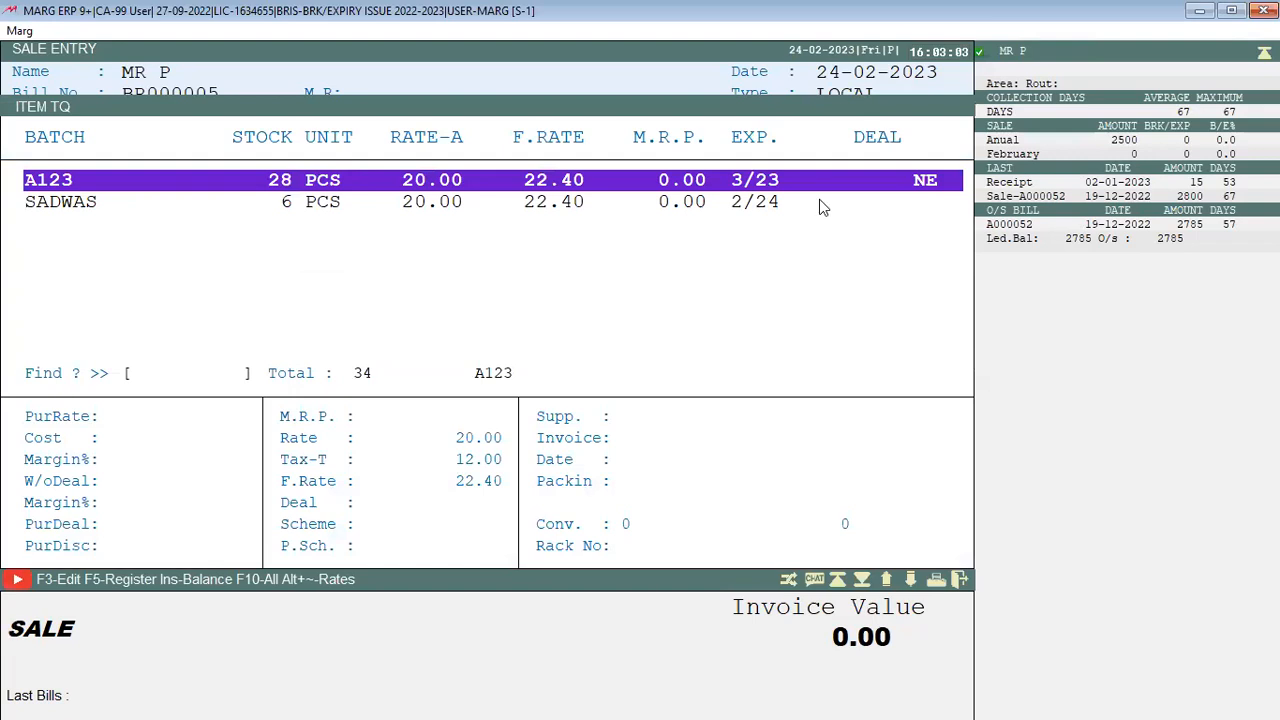
pyautogui.press('Return')
pyautogui.write('5')
pyautogui.press('Return')
pyautogui.press('Return')
pyautogui.press('Return')
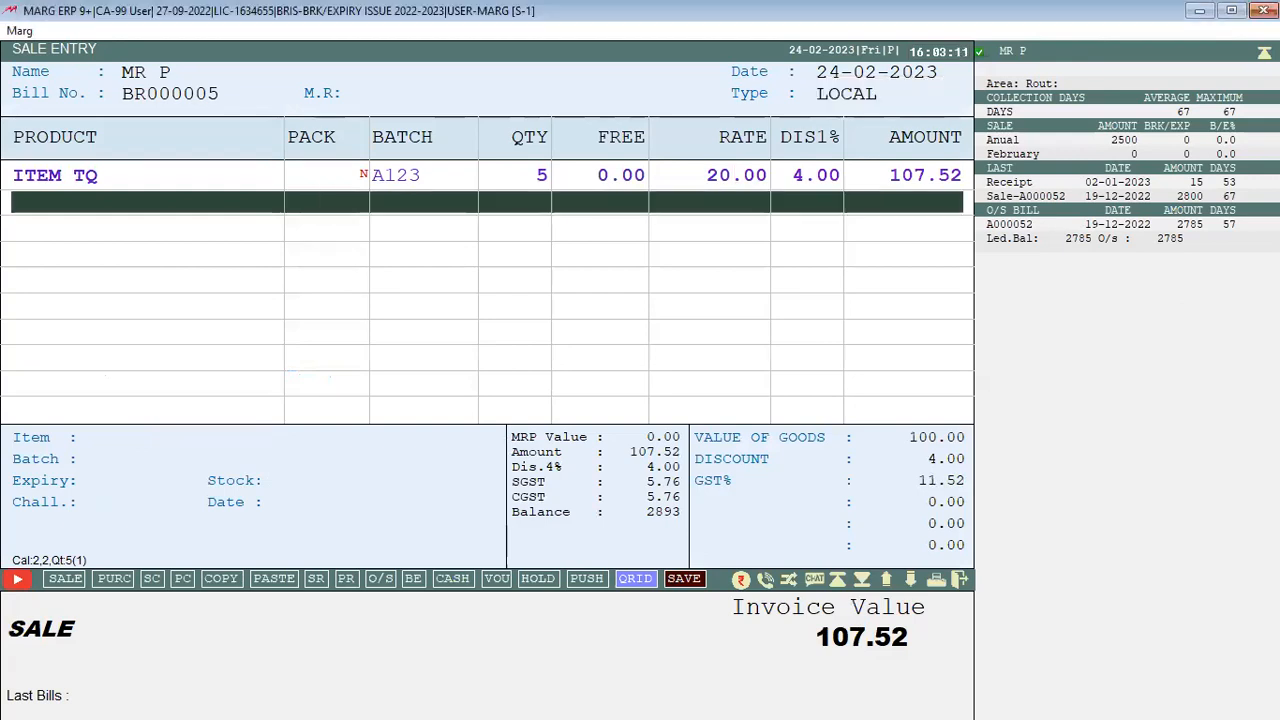
# Reopen the ITEM TQ line with quantity 5 and check its rate and discount fields without changing them
pyautogui.press('Up')
pyautogui.press('Return')
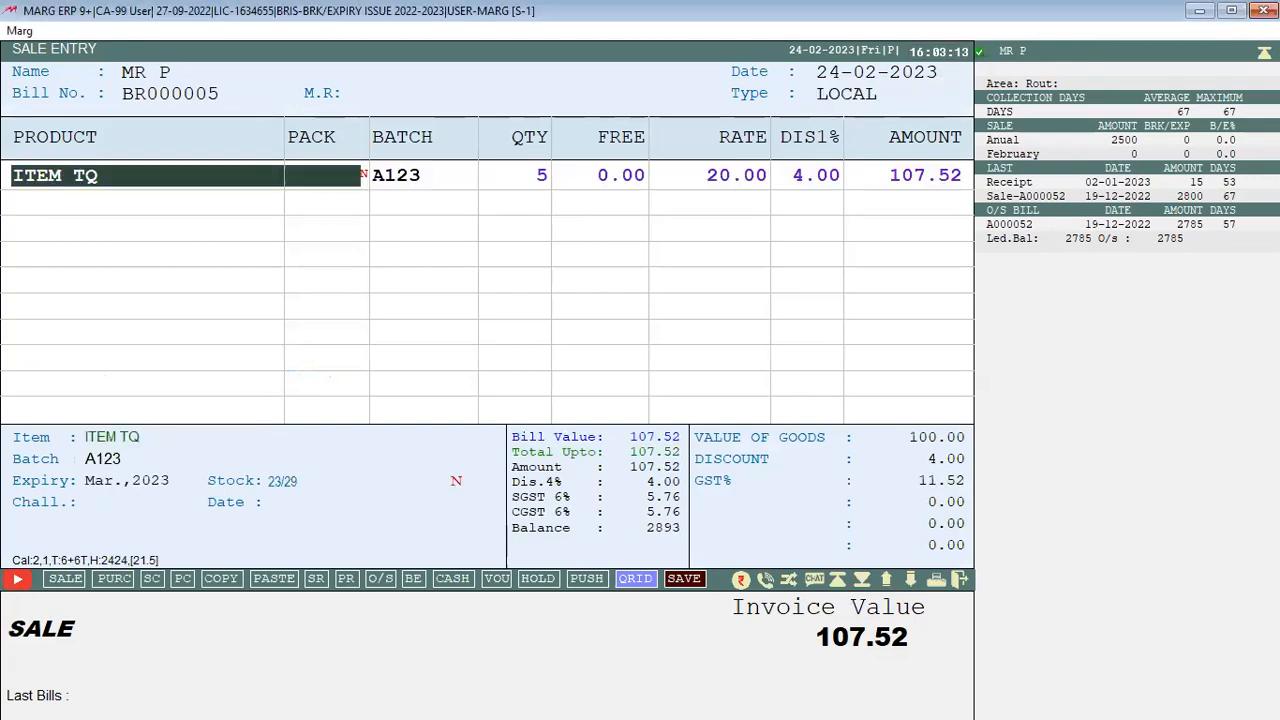
pyautogui.press('Return')
pyautogui.press('Return')
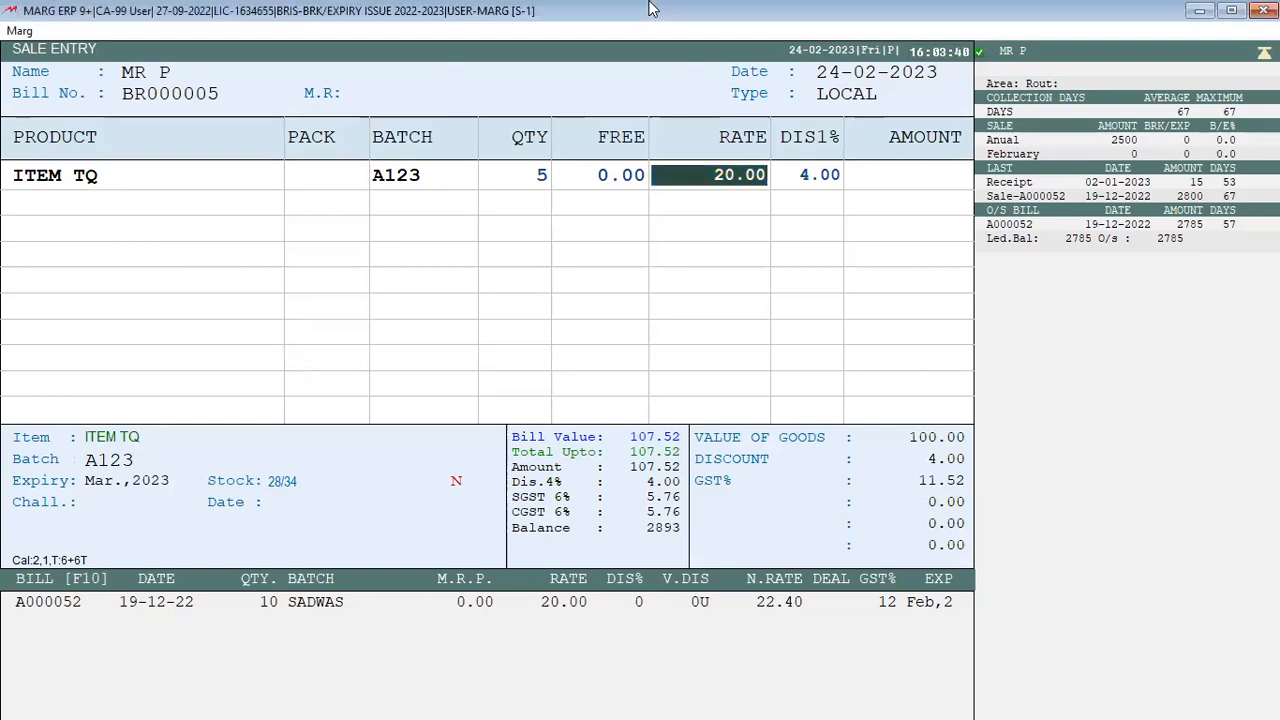
pyautogui.press('Return')
pyautogui.press('Return')
# Search all Control Room settings for WAIT from within the open sale entry
pyautogui.hotkey('ctrl', 'r')
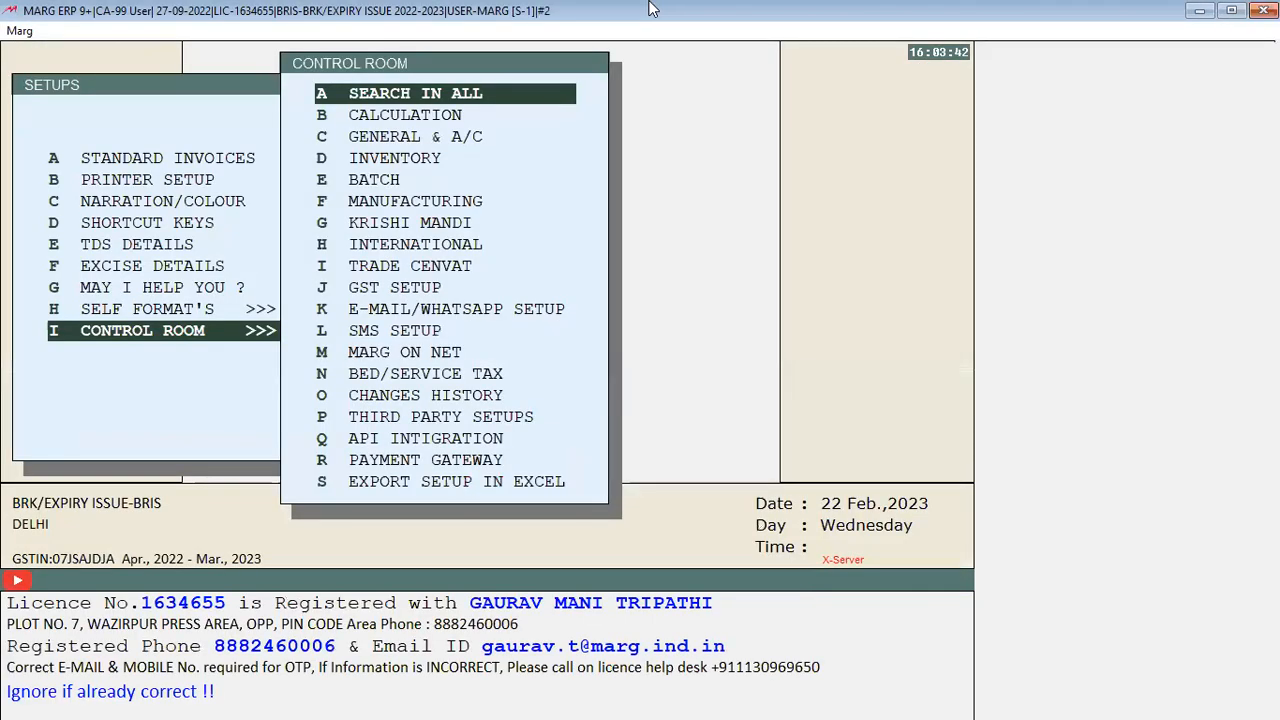
pyautogui.press('Up')
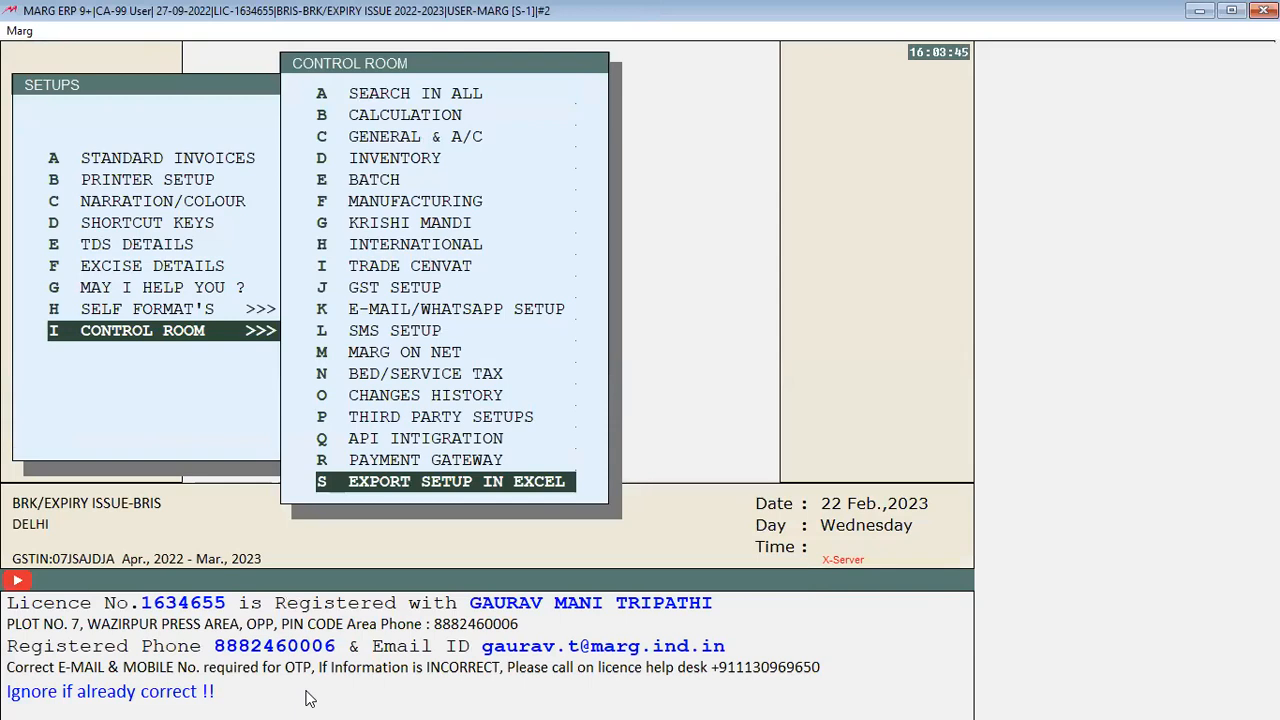
pyautogui.press('Down')
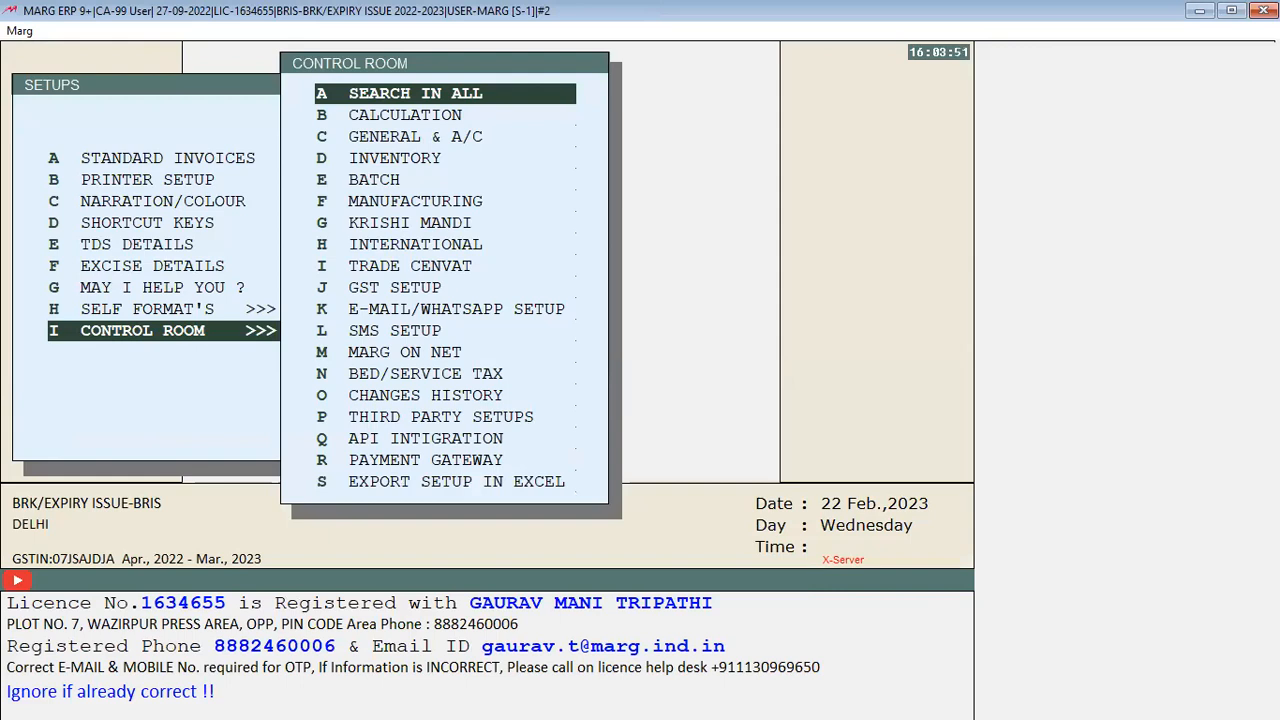
pyautogui.press('Return')
pyautogui.write('WA')
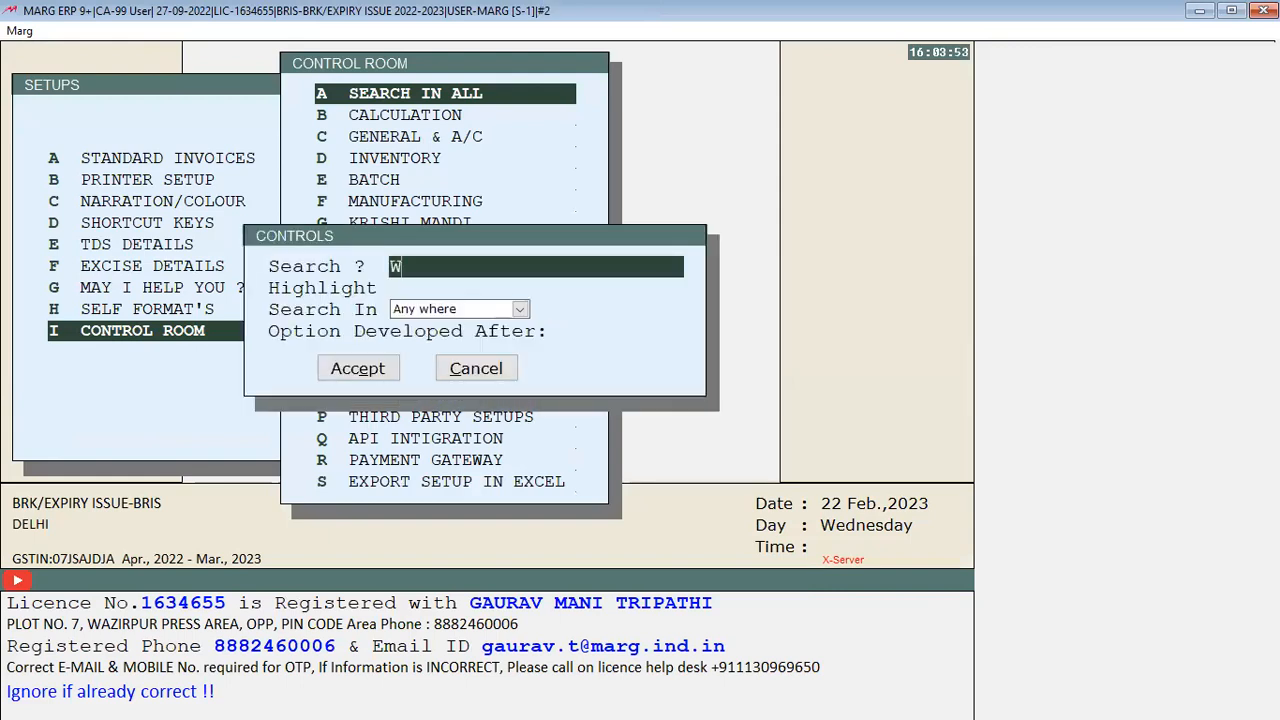
pyautogui.write('IT')
pyautogui.press('Return')
pyautogui.press('Return')
pyautogui.press('Return')
pyautogui.press('Return')
pyautogui.press('Return')
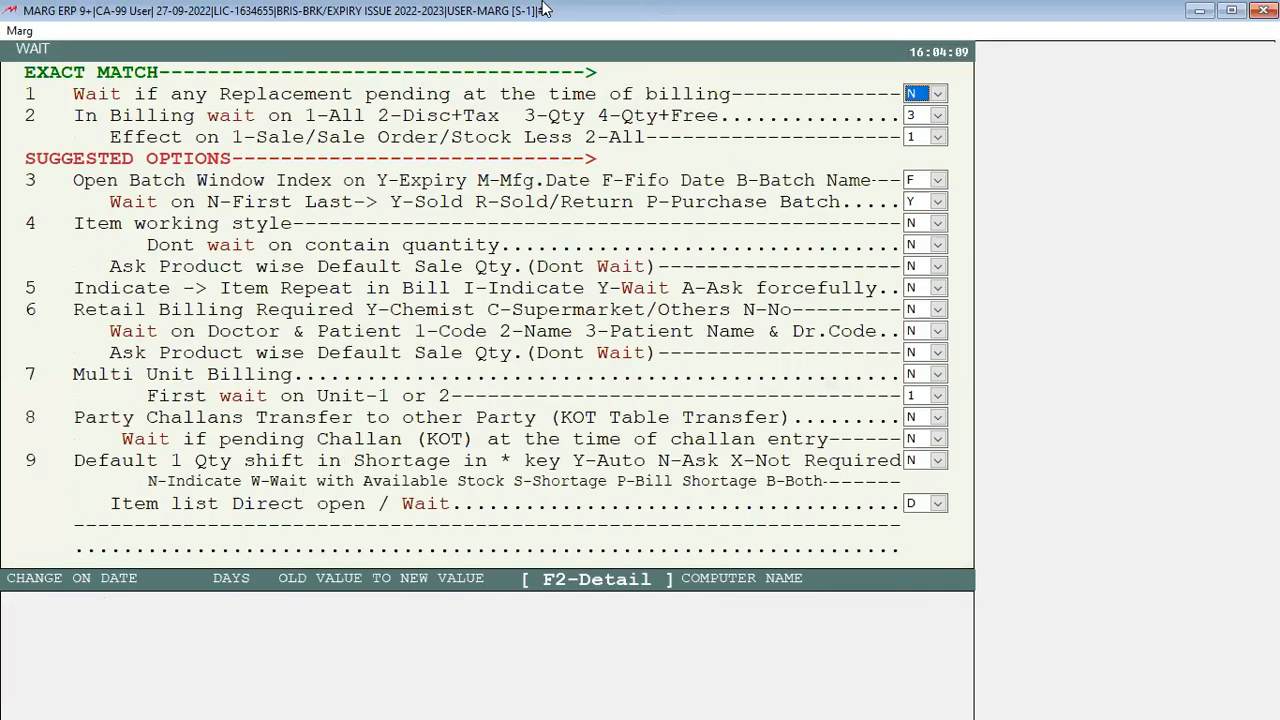
# Set the 'In Billing wait on' option to 1-All, save the settings and return to the sale entry
pyautogui.press('Return')
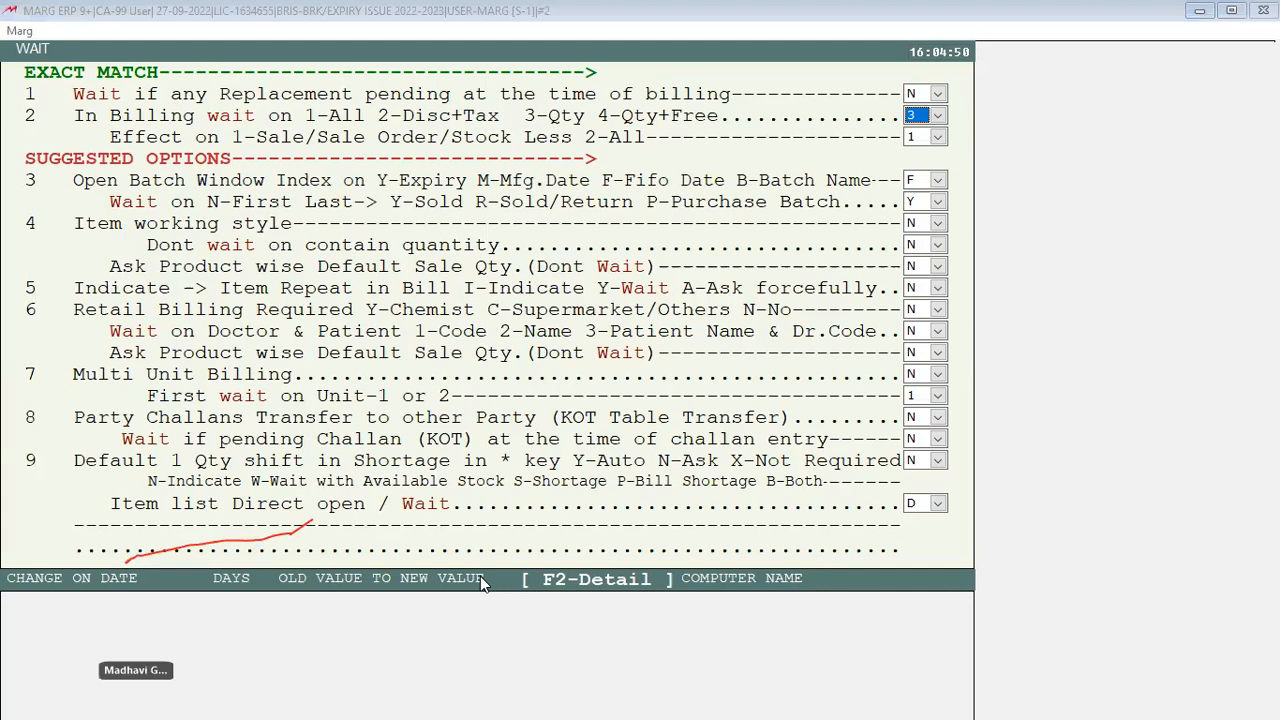
pyautogui.write('1')
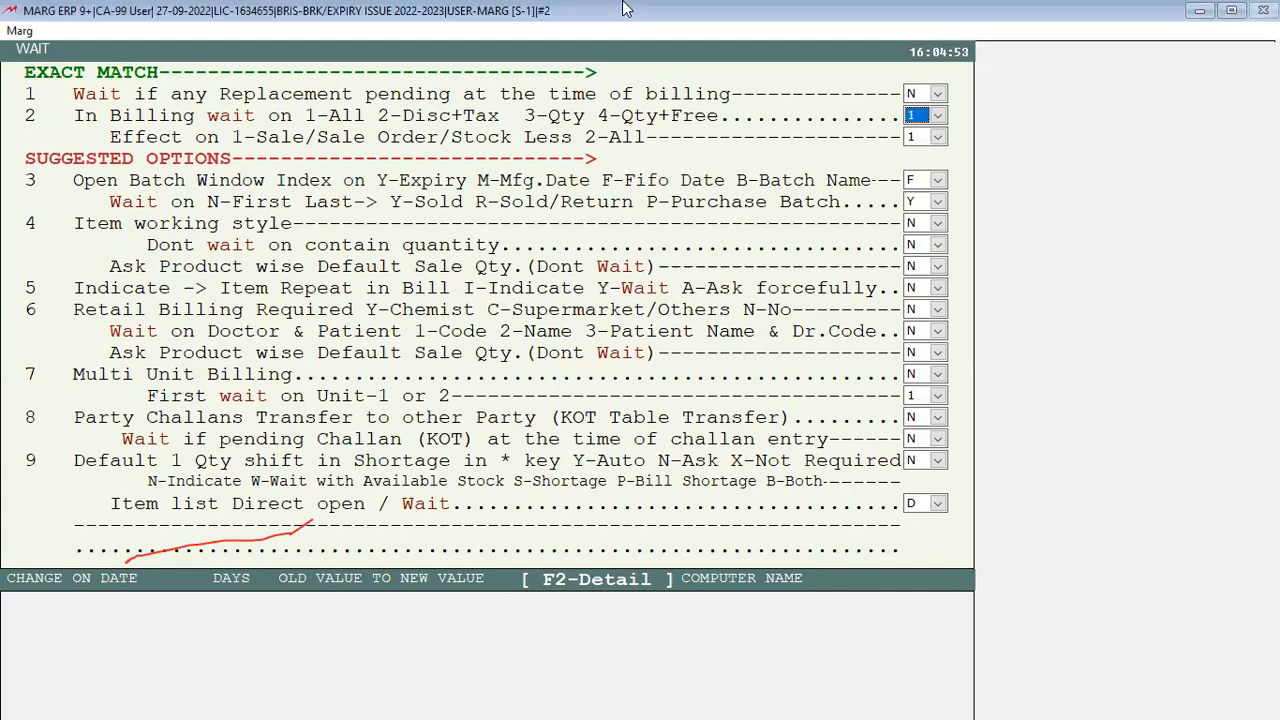
pyautogui.press('Return')
pyautogui.press('Escape')
pyautogui.press('Escape')
pyautogui.press('y')
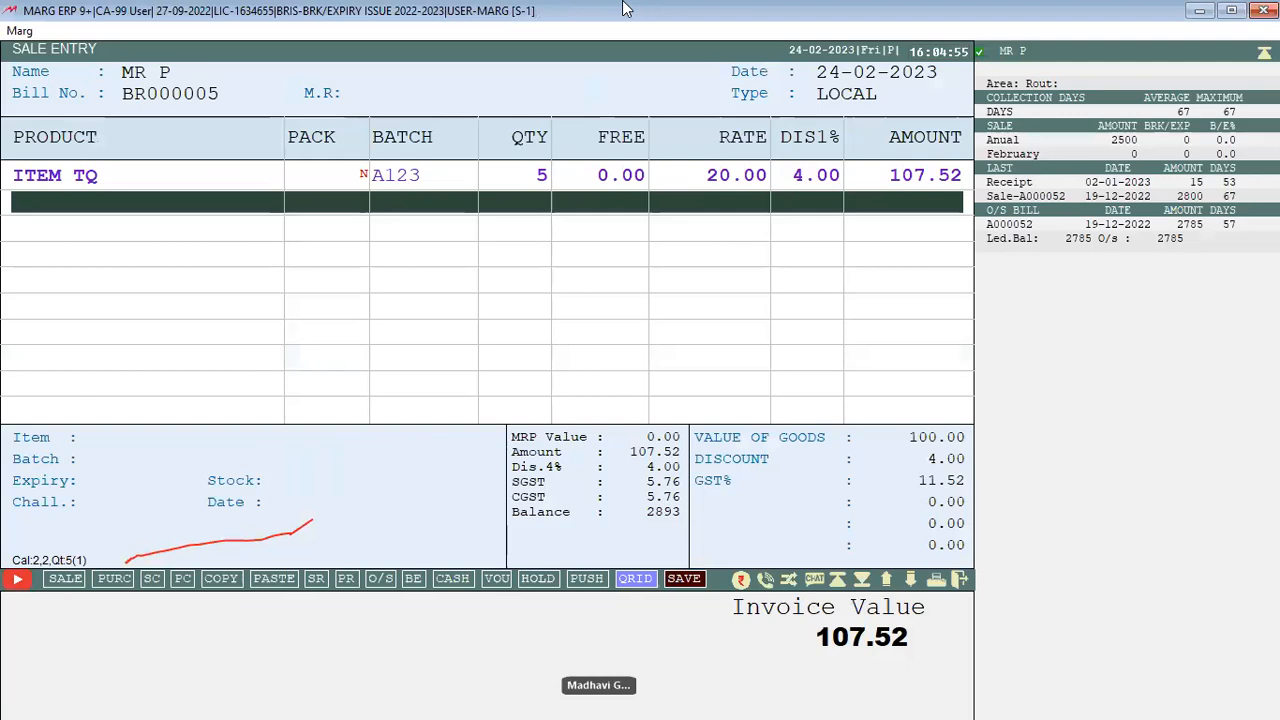
# Leave the open sale entry without saving and start a new one for the same customer
pyautogui.press('Escape')
pyautogui.press('Escape')
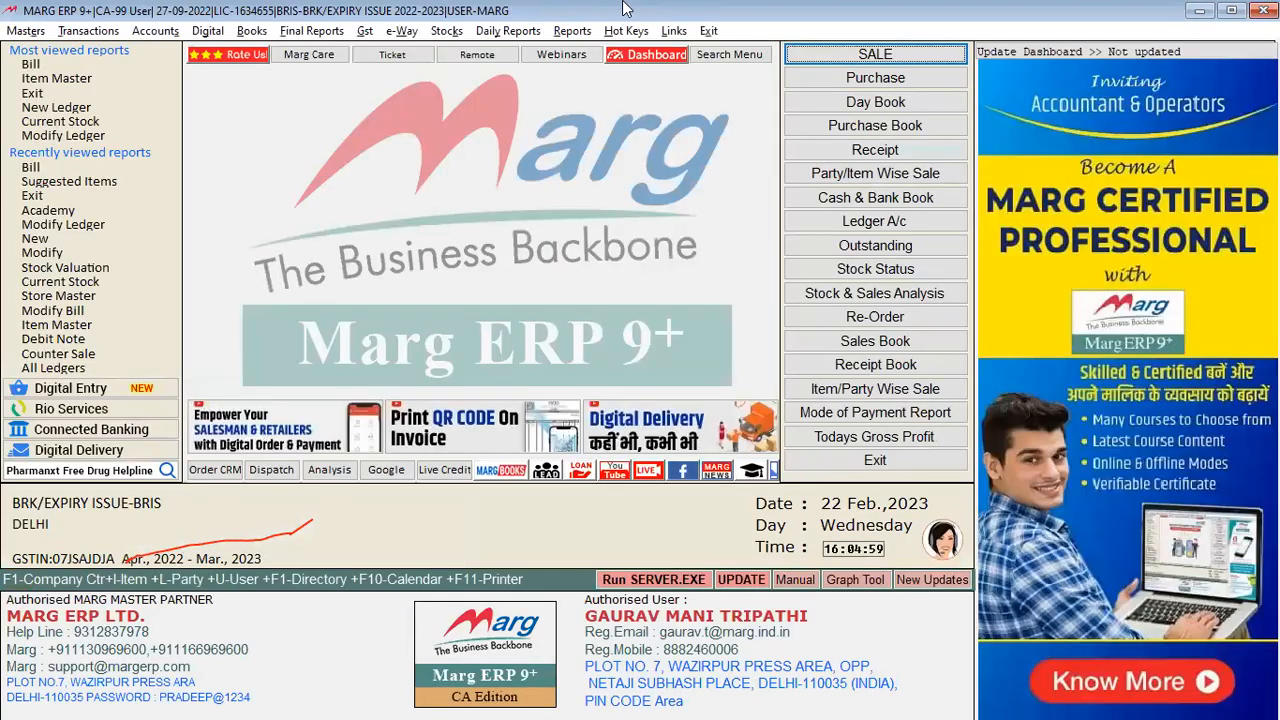
pyautogui.hotkey('alt', 'n')
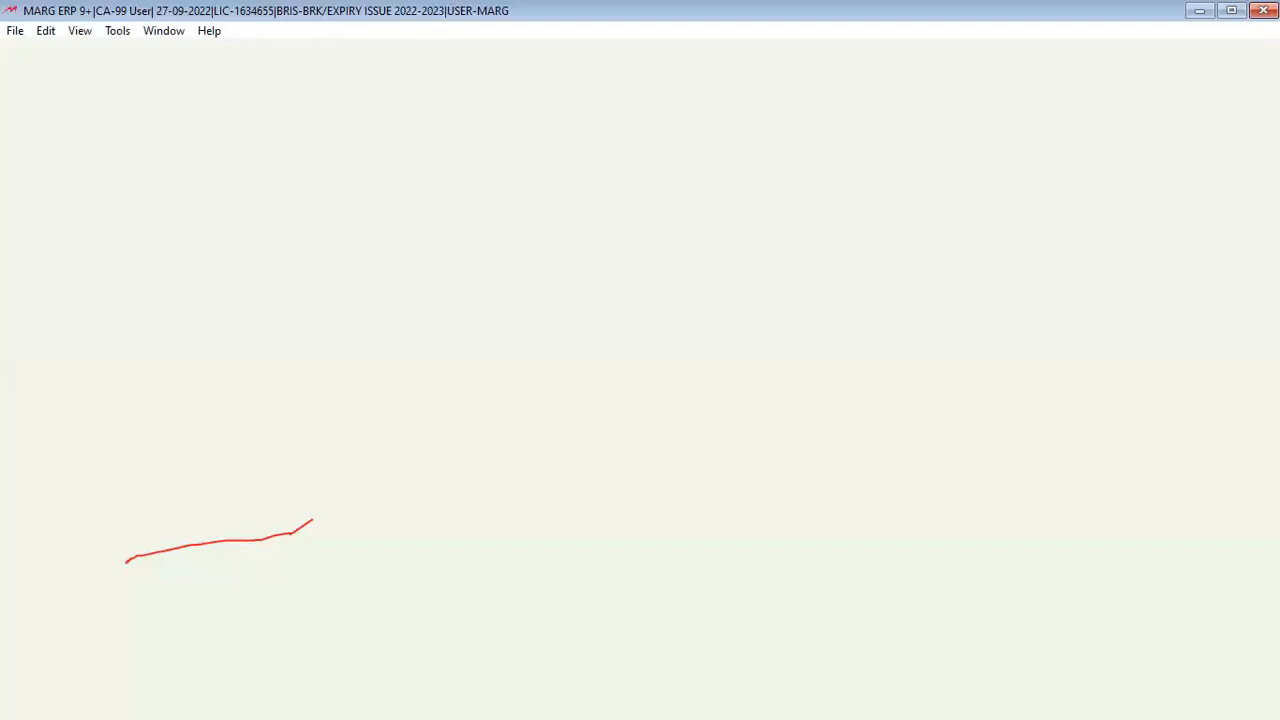
pyautogui.press('Return')
pyautogui.press('Return')
pyautogui.press('Return')
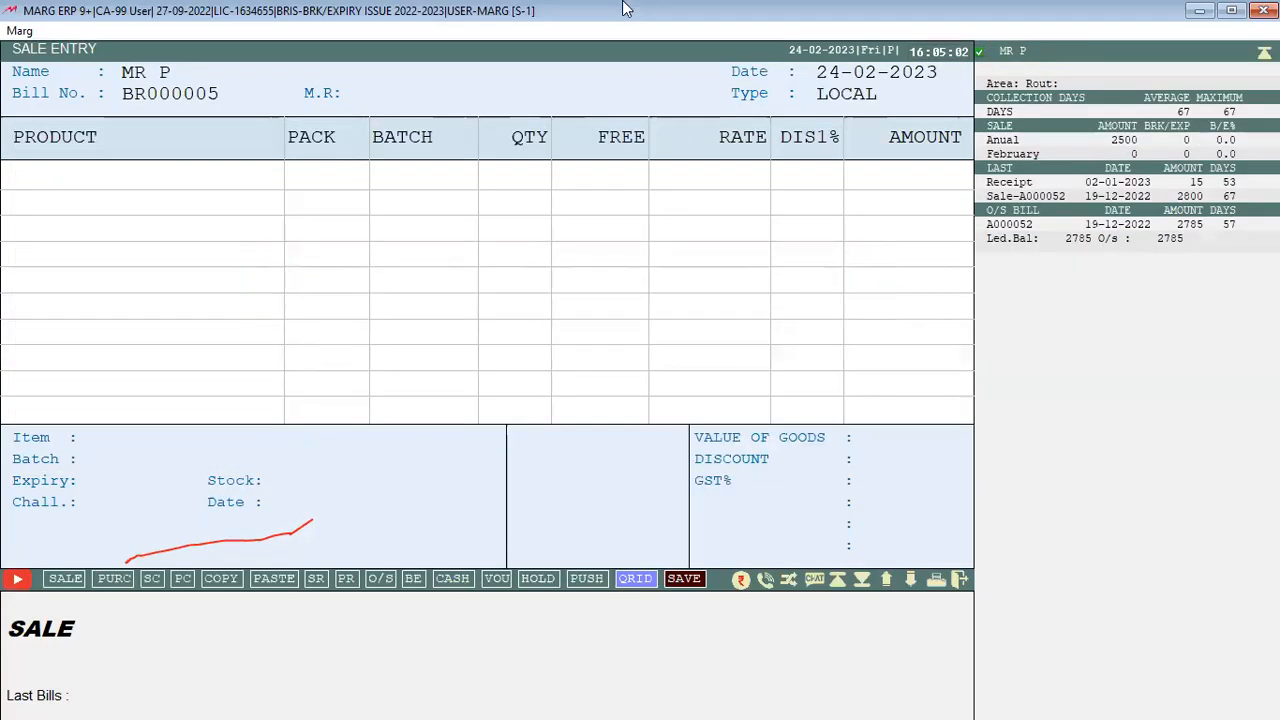
# Add 12 ITEM TQ from batch A123, accepting the default free quantity, rate and discount one by one
pyautogui.press('Return')
pyautogui.press('Return')
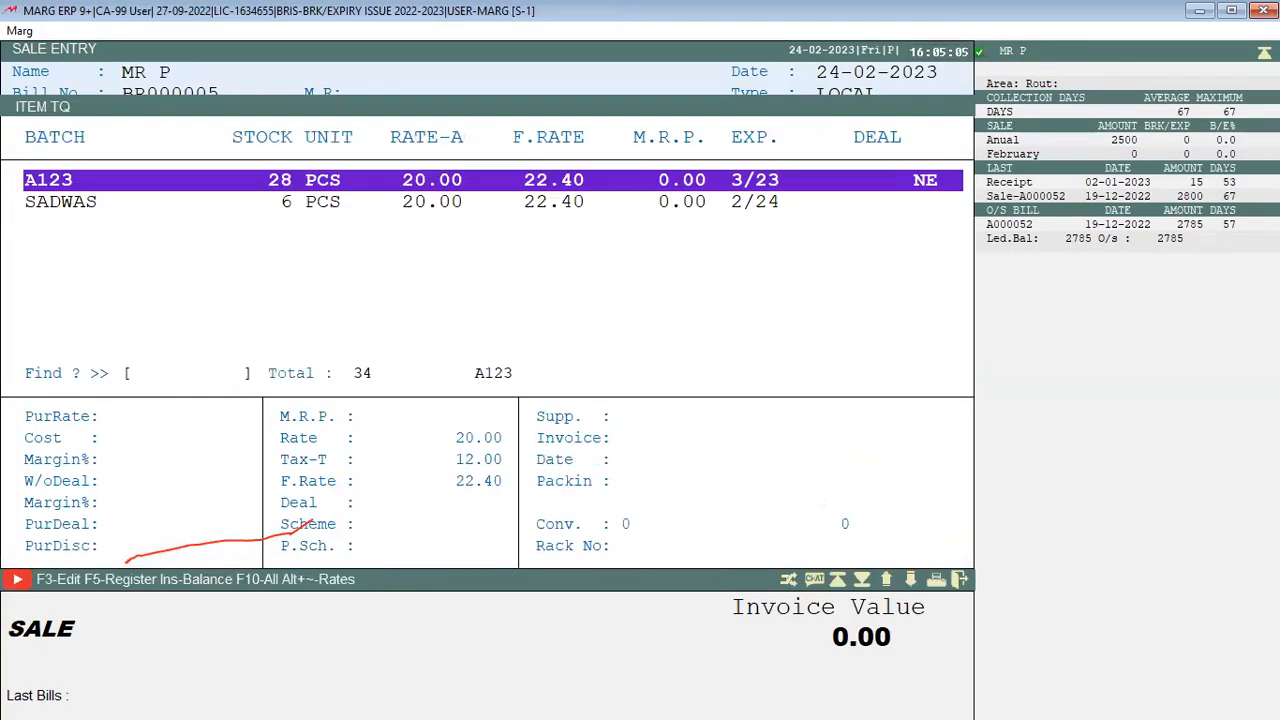
pyautogui.press('Return')
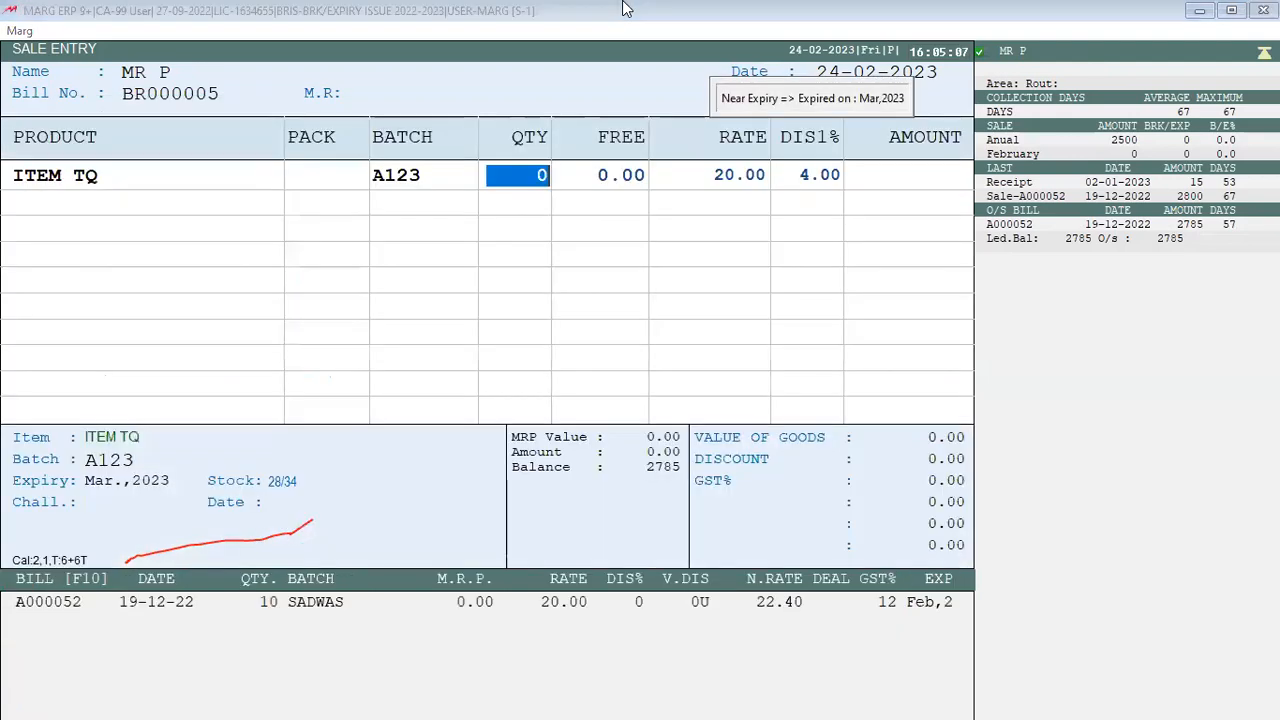
pyautogui.write('12')
pyautogui.press('Return')
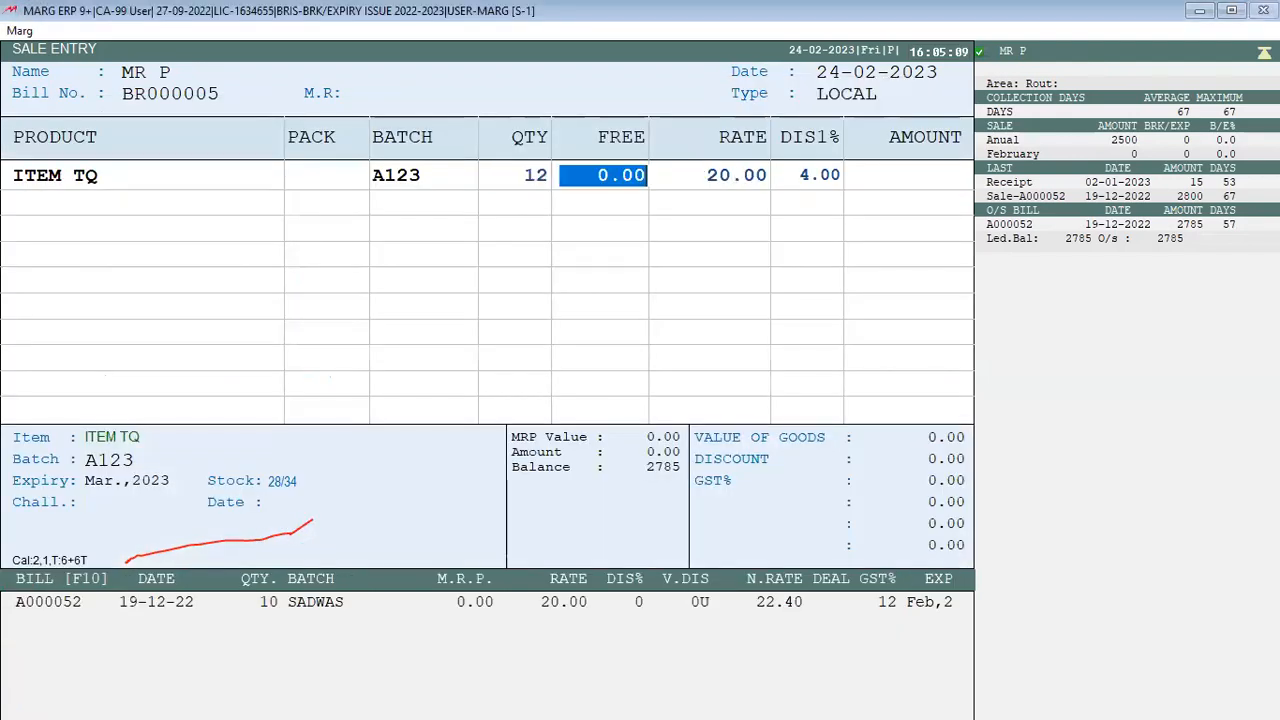
pyautogui.press('Return')
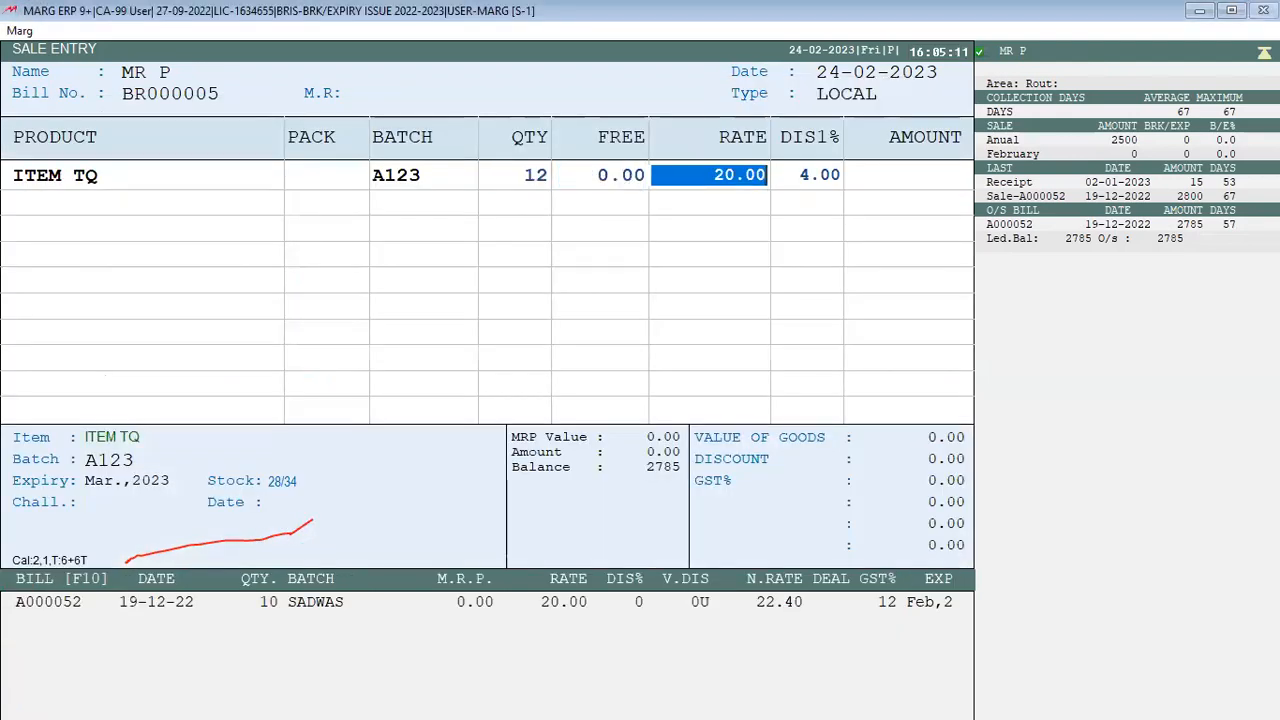
pyautogui.press('Return')
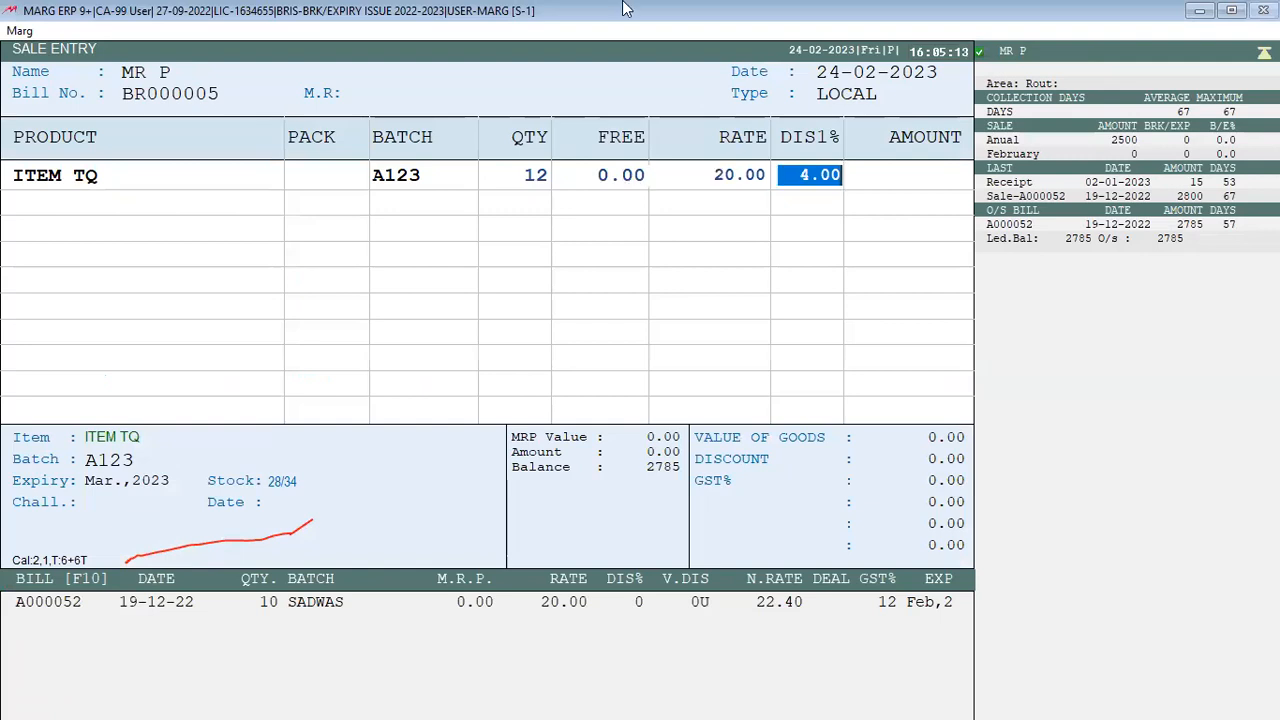
pyautogui.press('Return')
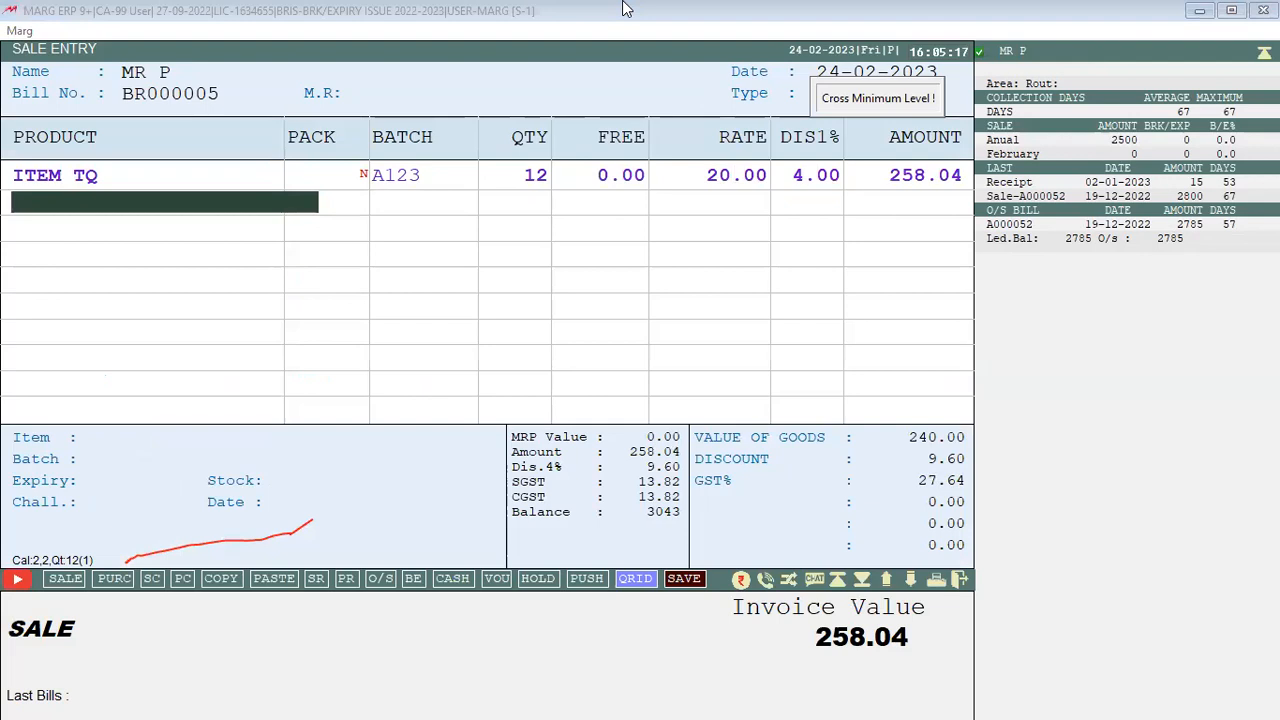
# Reopen the ITEM TQ line with quantity 12 and examine each of its quantity, free, rate and discount fields
pyautogui.press('Up')
pyautogui.press('Return')
pyautogui.press('Return')
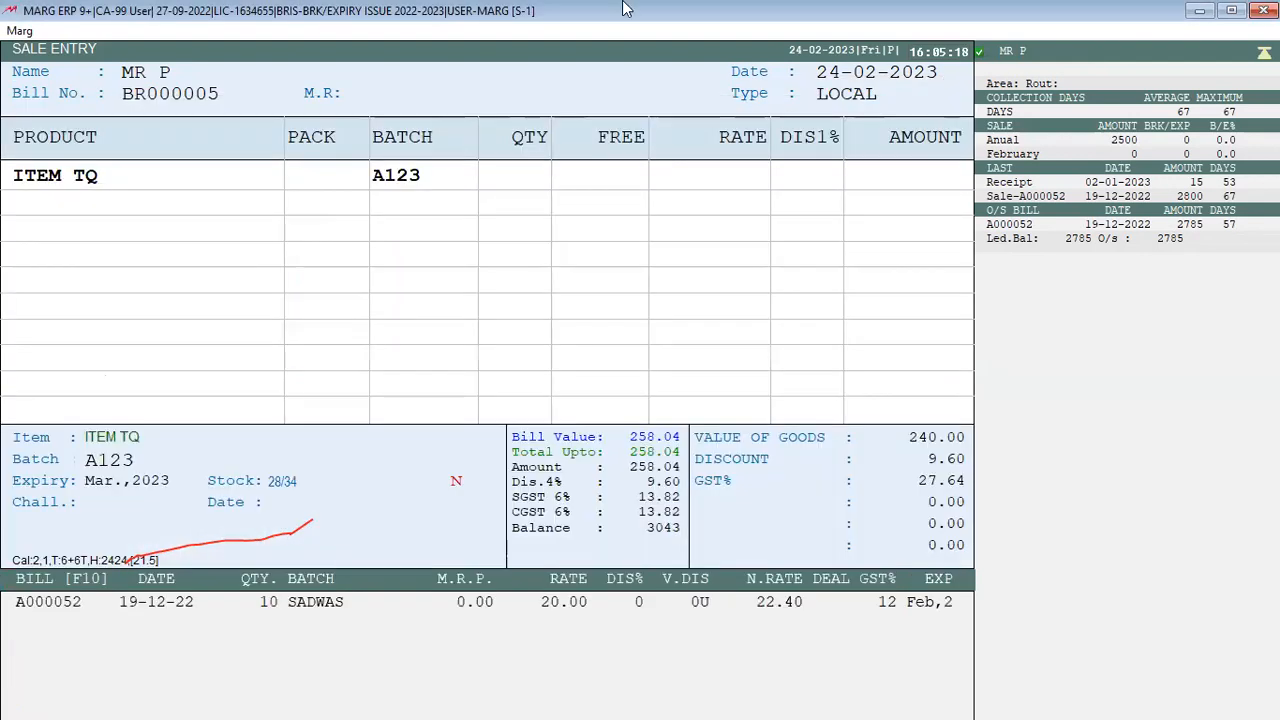
pyautogui.press('Return')
pyautogui.press('Return')
pyautogui.press('Return')
pyautogui.press('Left')
pyautogui.press('Left')
pyautogui.press('Return')
pyautogui.press('Return')
pyautogui.press('Return')
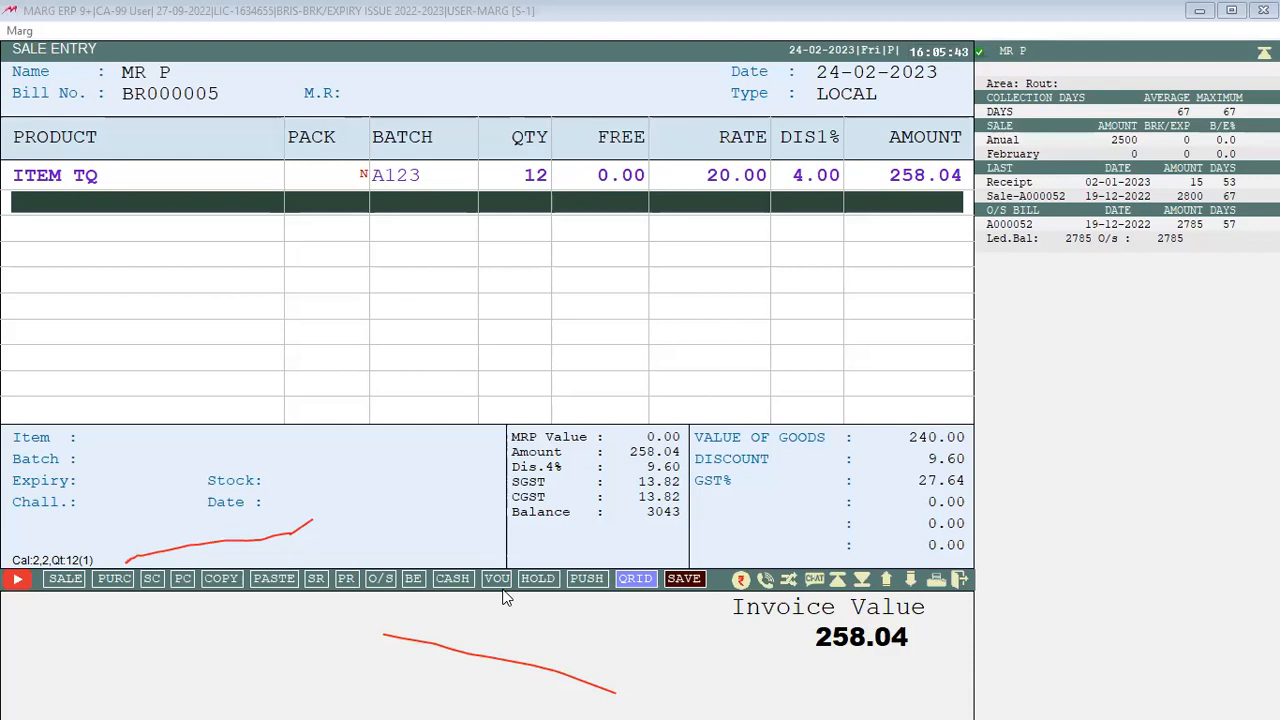
# Discard the bill with 12 ITEM TQ without saving and leave sale entry
pyautogui.press('Escape')
pyautogui.press('Right')
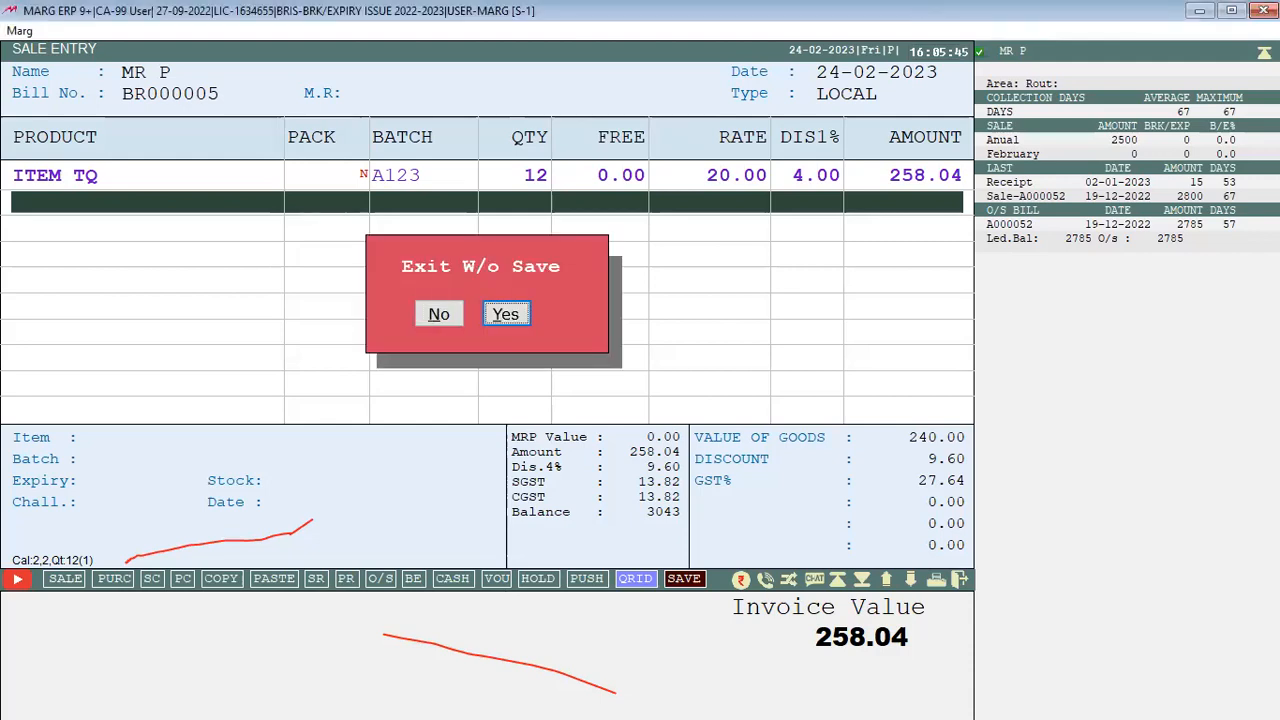
pyautogui.press('Return')
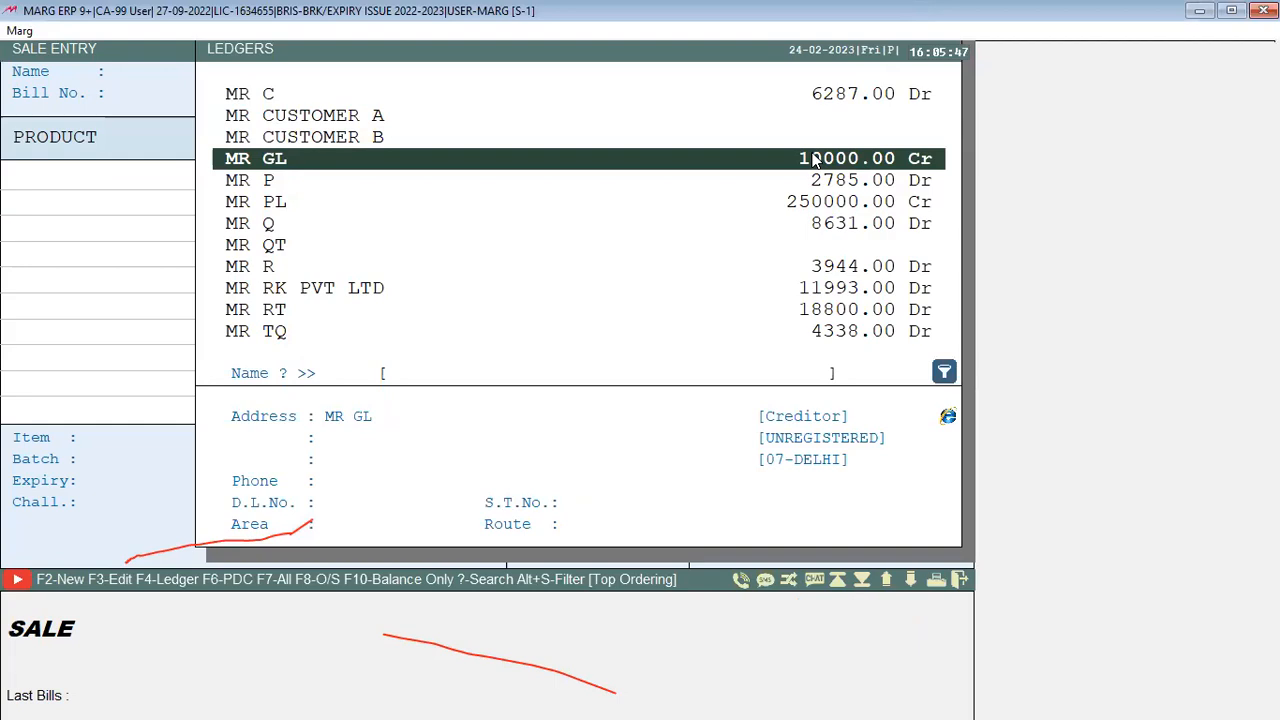
pyautogui.press('Escape')
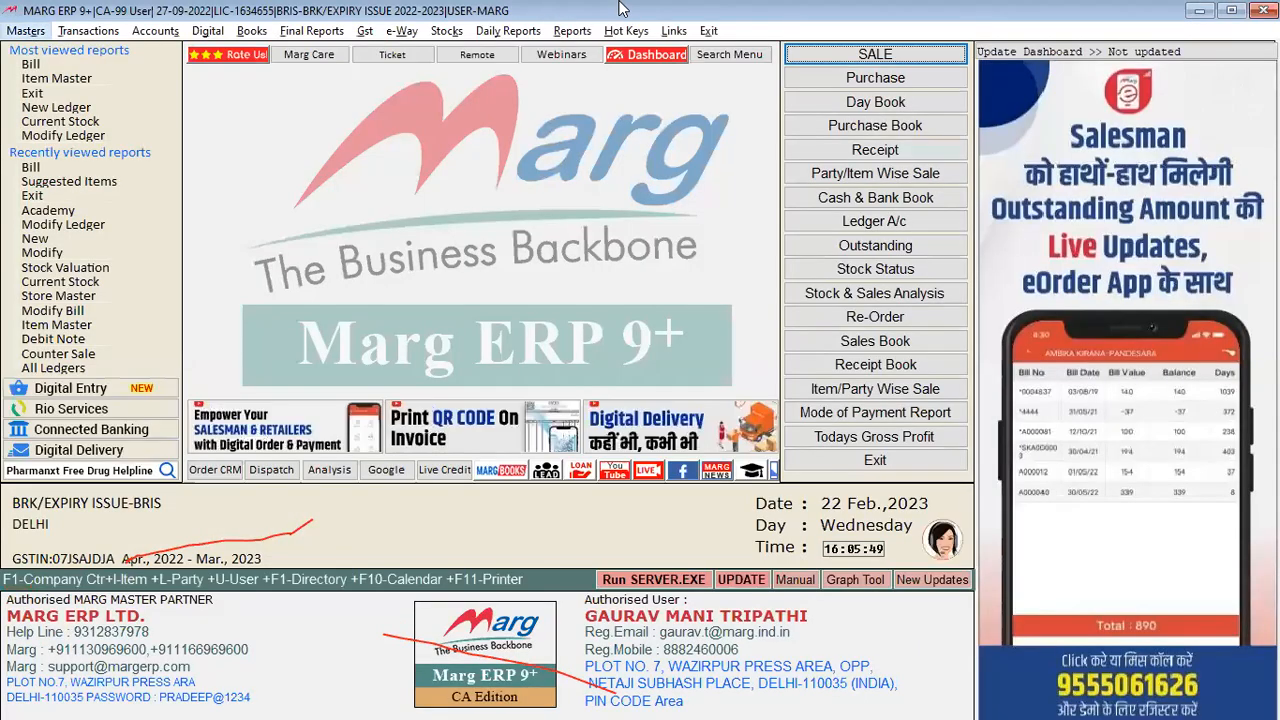
# Search the Control Room settings for RETAIL, set Retail Billing Required to Y-Chemist and save
pyautogui.write('RET')
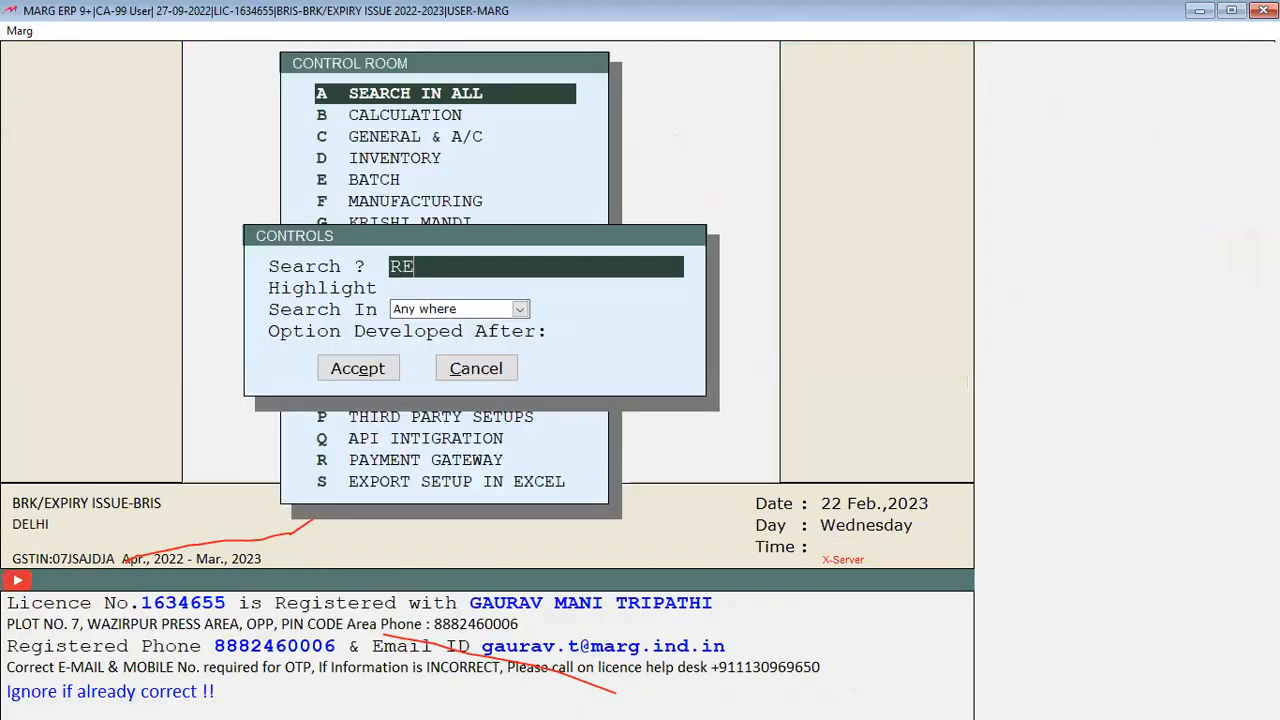
pyautogui.press('Return')
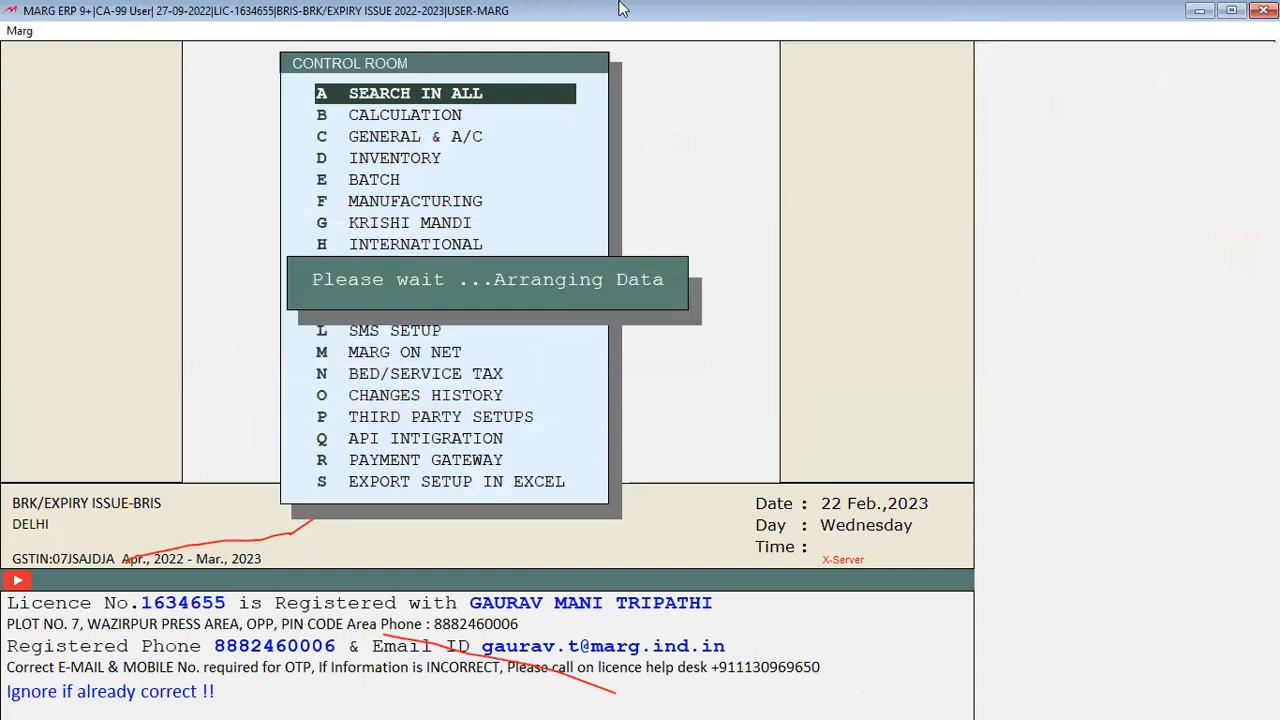
pyautogui.press('y')
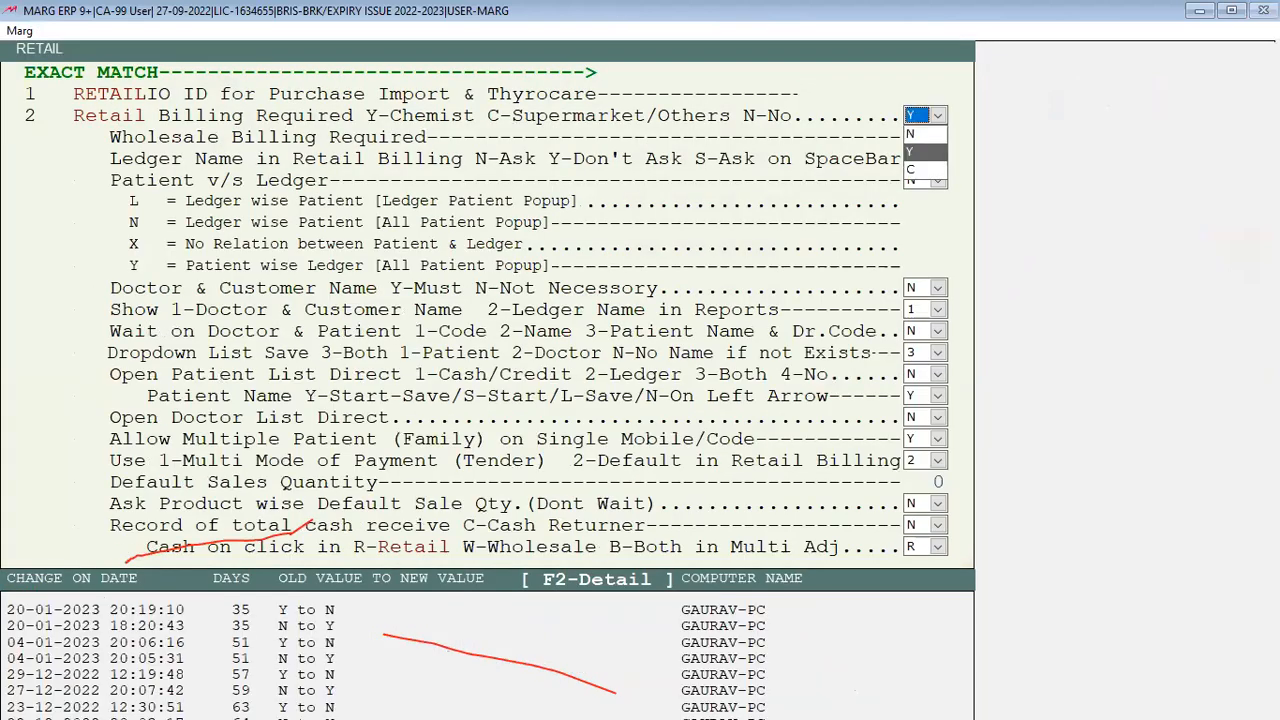
pyautogui.press('Escape')
pyautogui.press('Return')
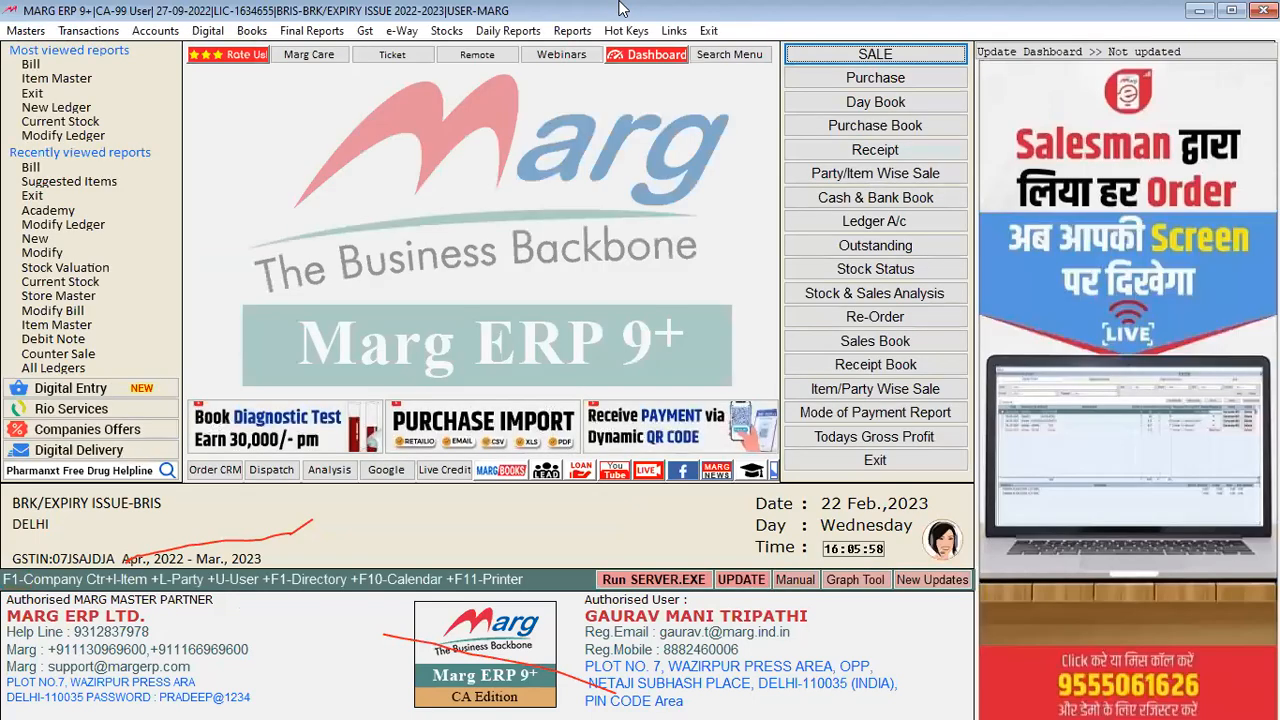
# Open a new sale entry in the retail billing layout
pyautogui.hotkey('alt', 't')
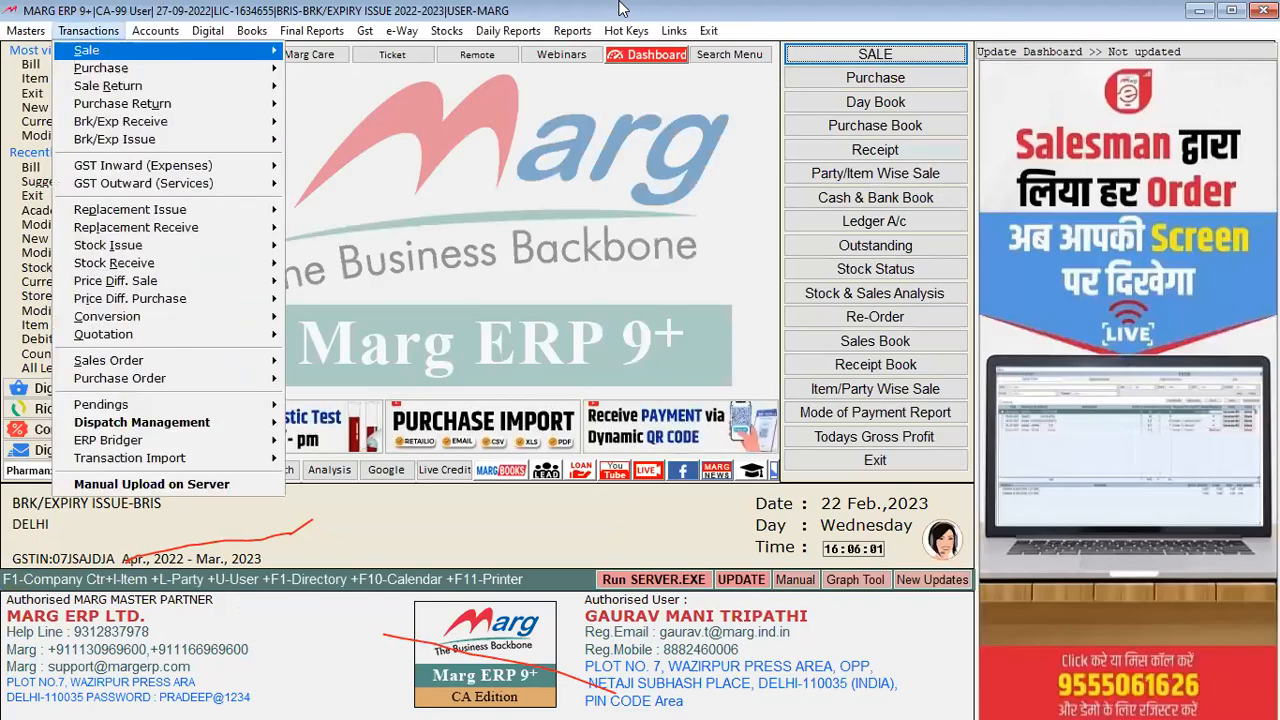
pyautogui.press('Return')
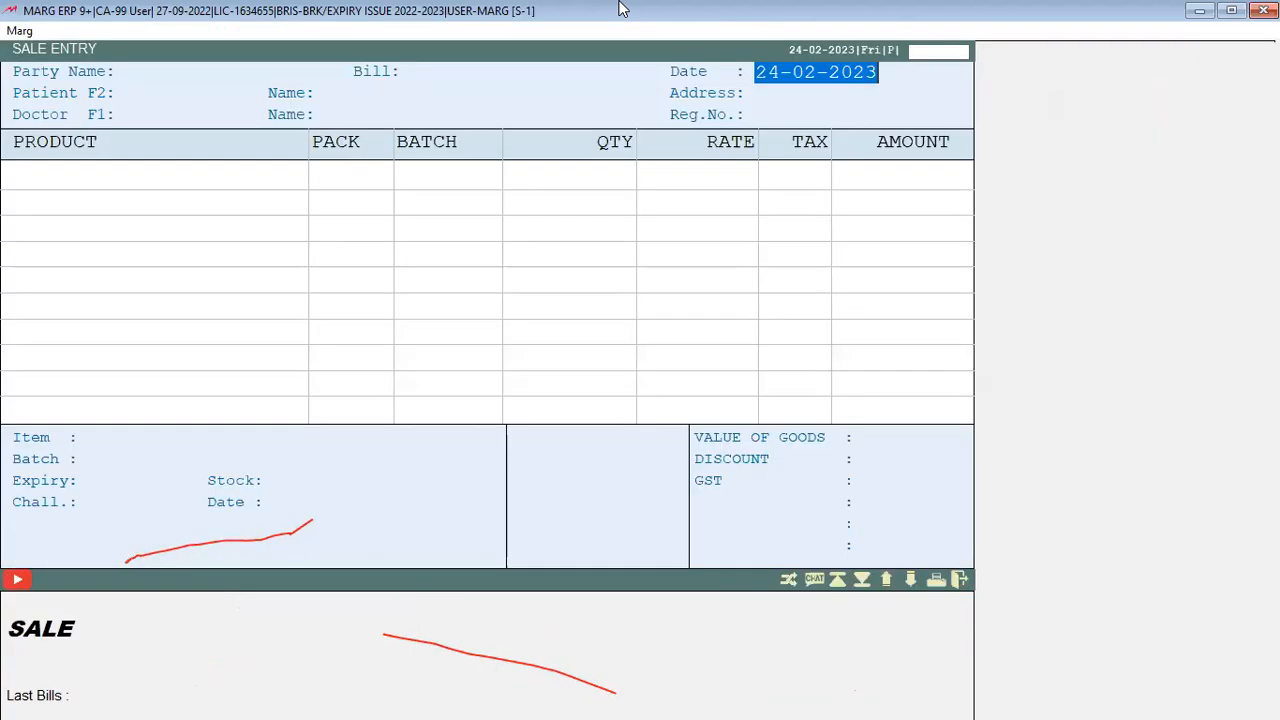